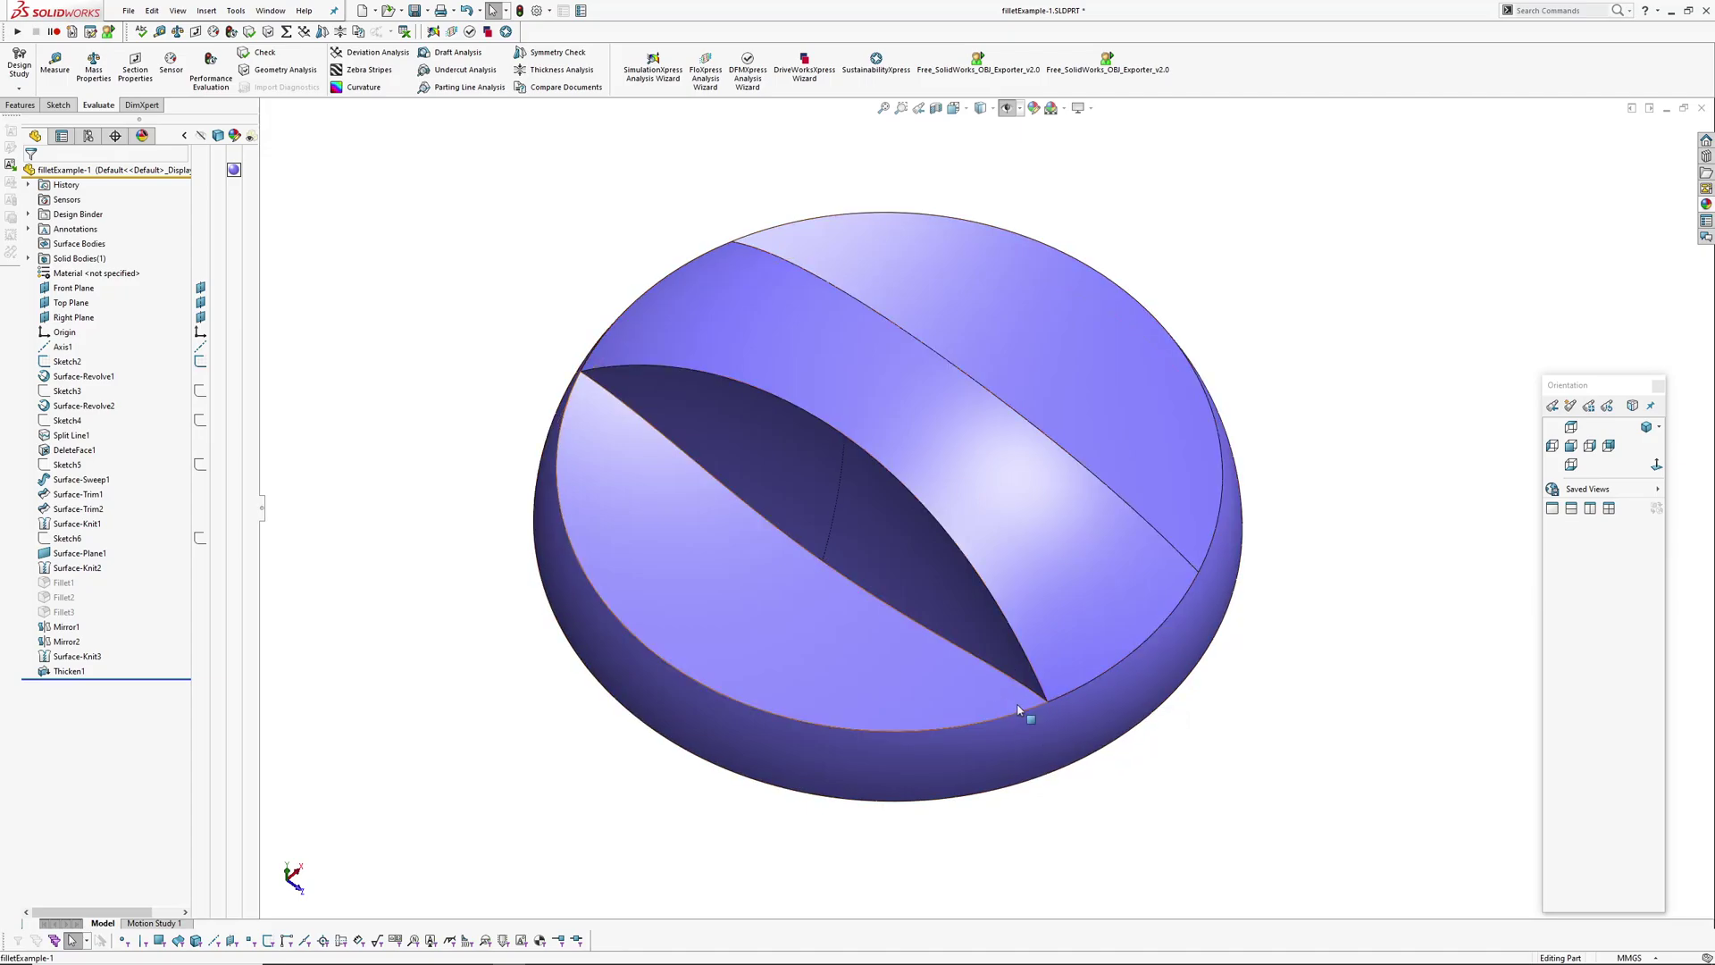
# Unsuppress the Fillet1, Fillet2 and Fillet3 features.
pyautogui.moveTo(1018, 711); pyautogui.dragTo(1026, 671, button='middle')
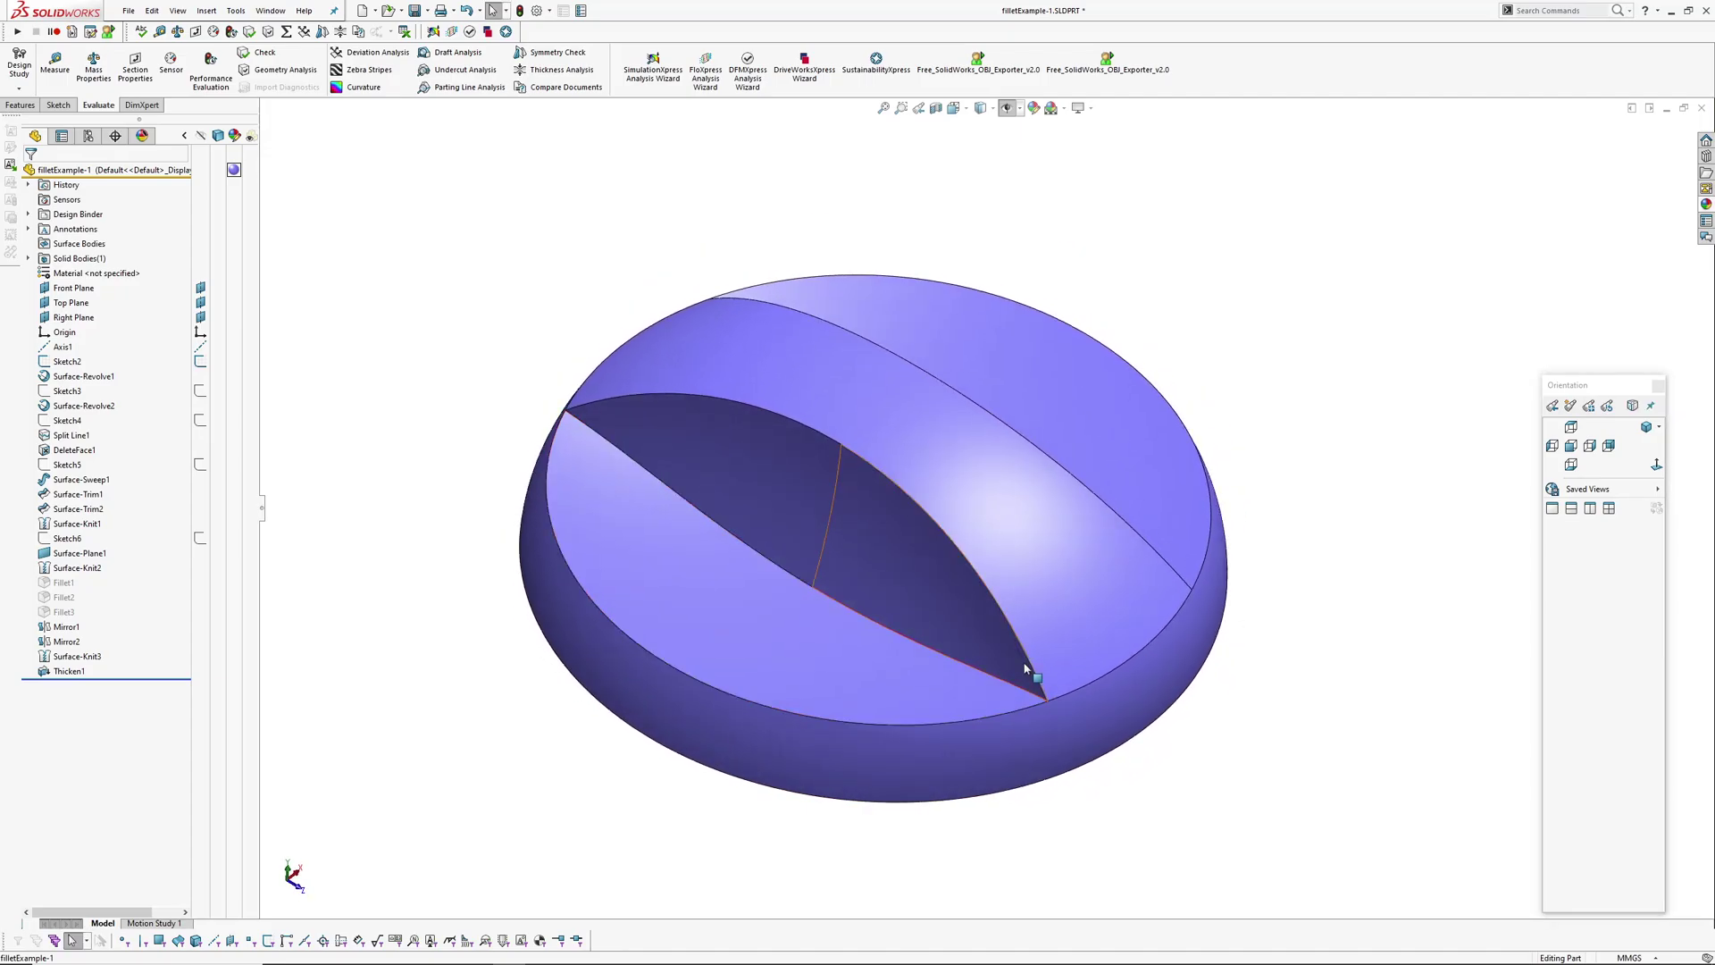
pyautogui.moveTo(1003, 720); pyautogui.dragTo(1181, 575, button='middle')
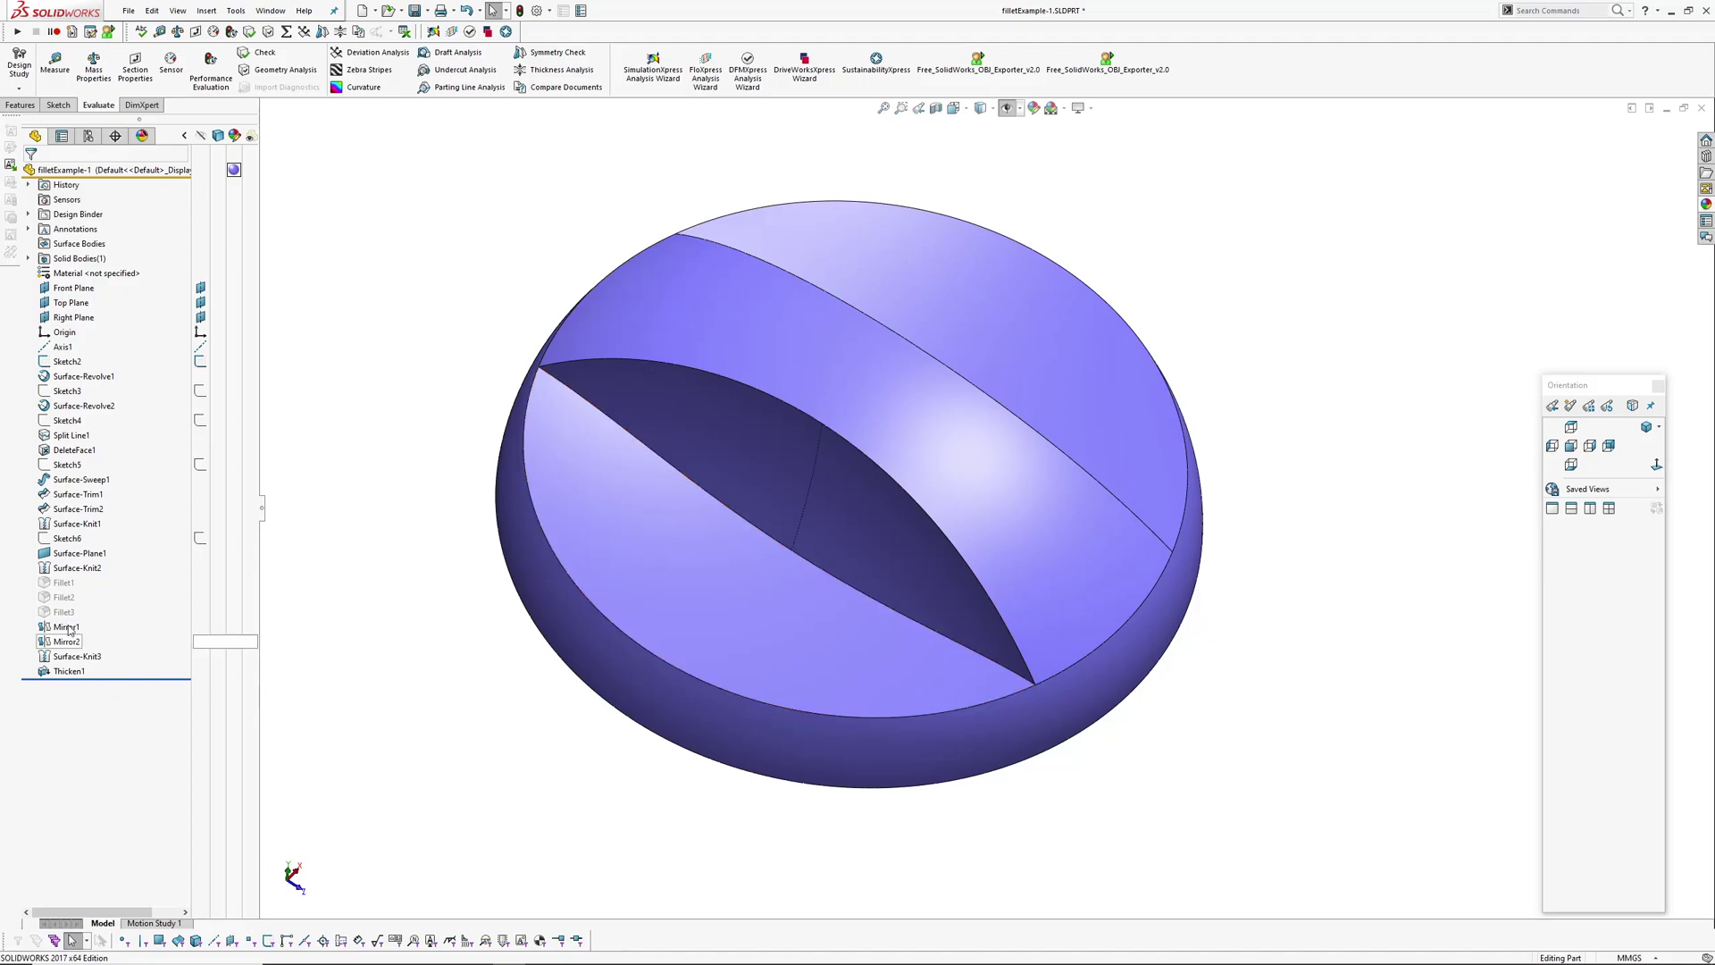
pyautogui.click(56, 584)
pyautogui.keyDown('shift'); pyautogui.click(62, 612); pyautogui.keyUp('shift')
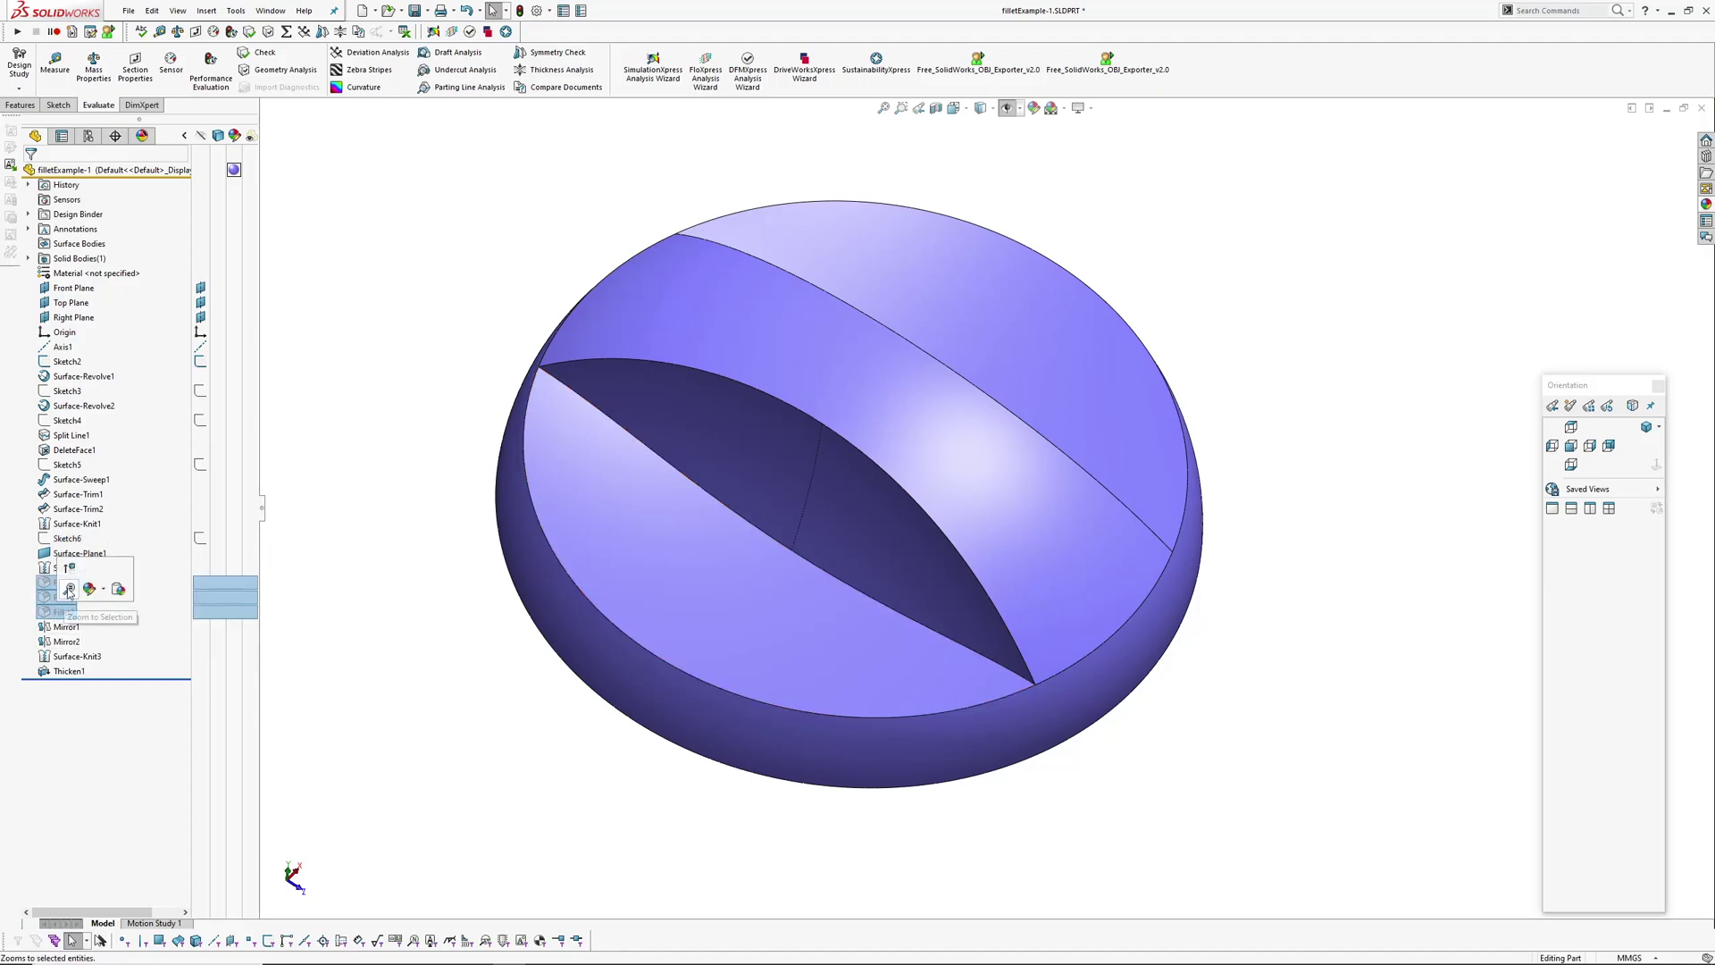
pyautogui.click(69, 570)
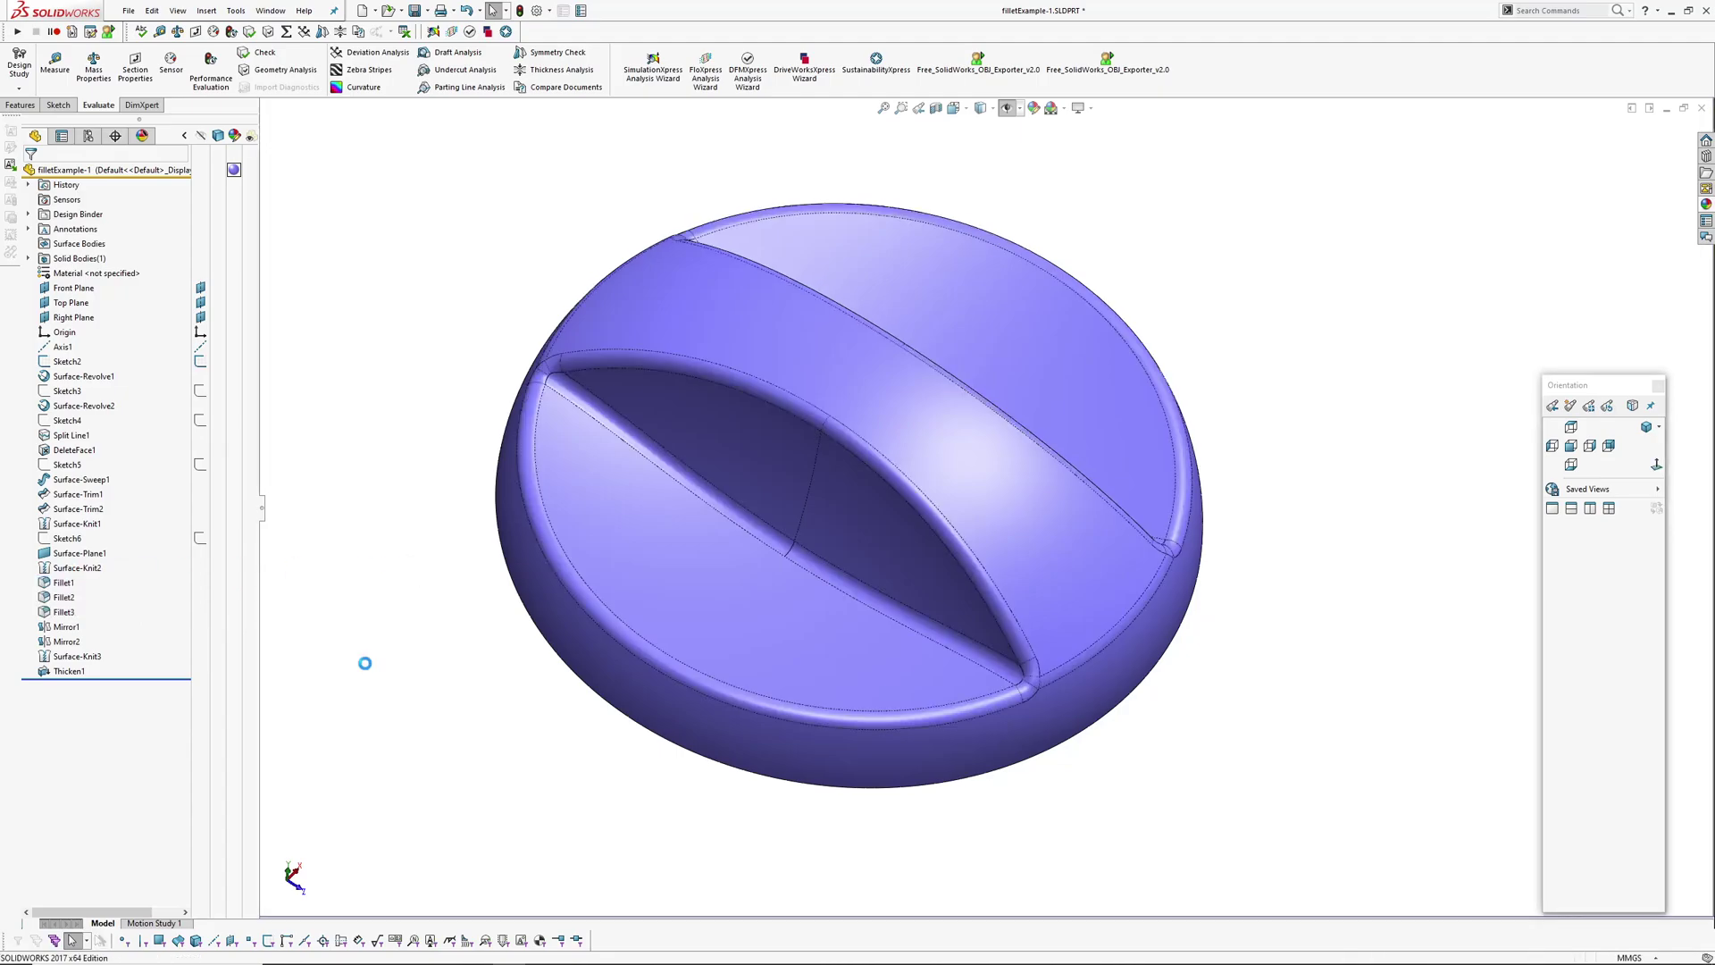
pyautogui.scroll(-3, 1117, 652)
pyautogui.scroll(3, 1072, 654)
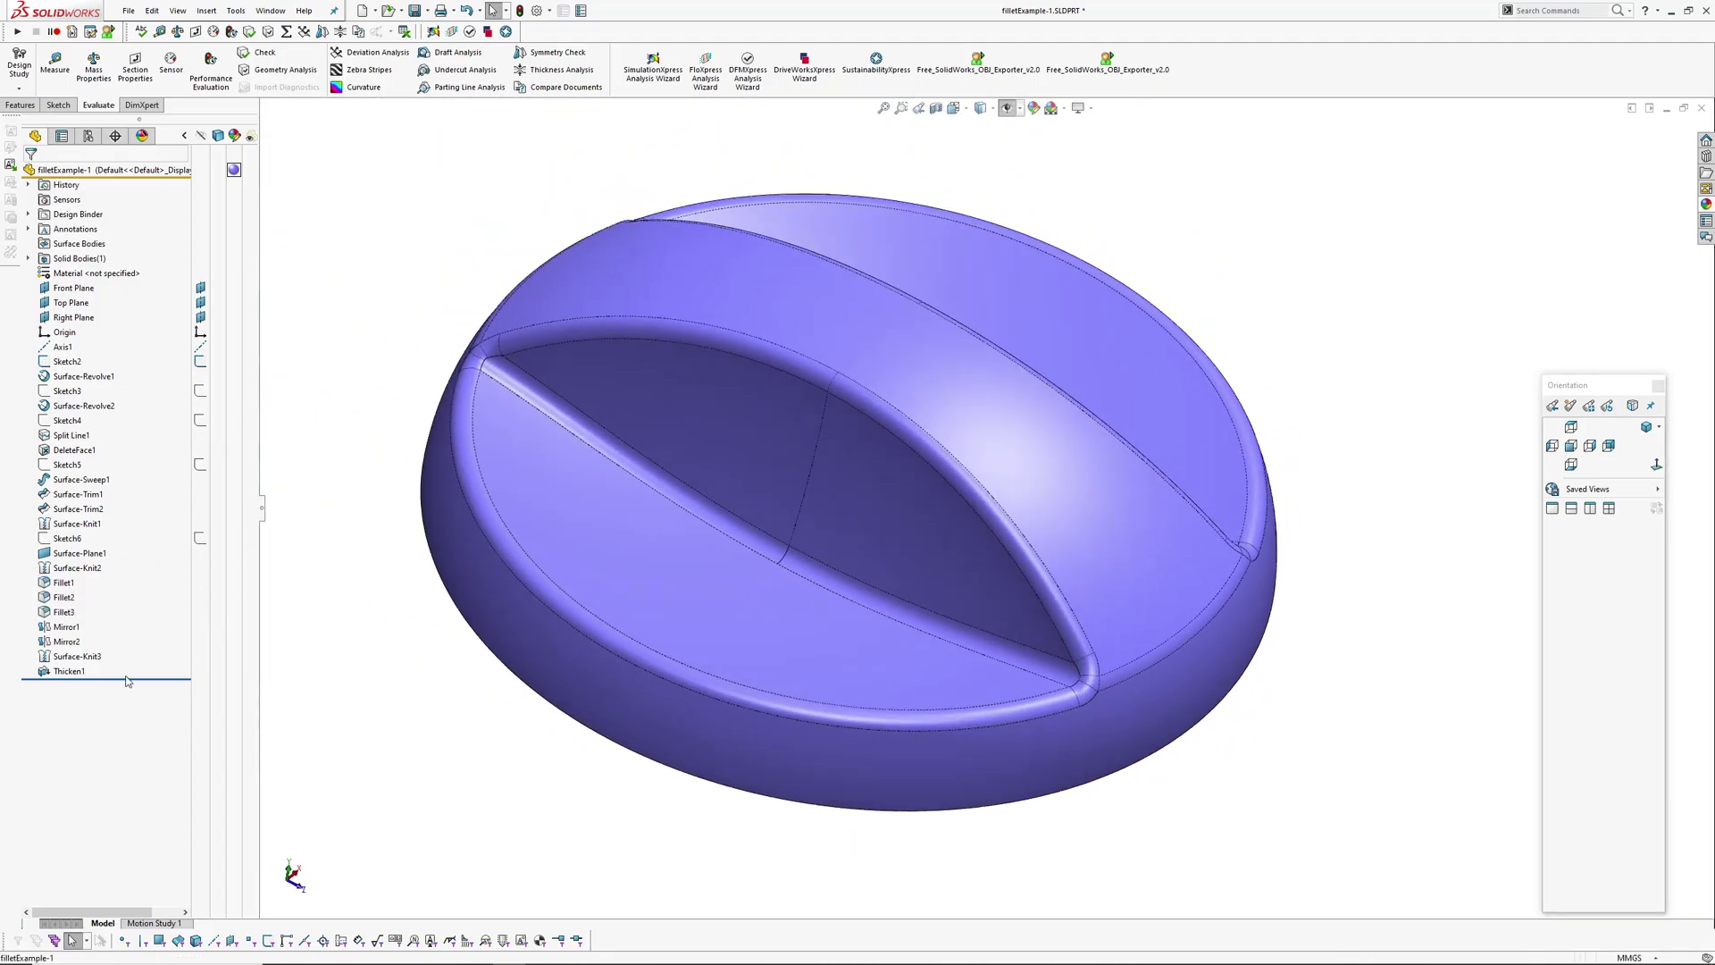
# Roll the model history back to before Fillet1, and step forward through Fillet2 and Fillet3 to review each fillet.
pyautogui.moveTo(132, 676); pyautogui.dragTo(122, 576)
pyautogui.scroll(-5, 1018, 582)
pyautogui.moveTo(927, 409); pyautogui.dragTo(1078, 619, button='middle')
pyautogui.moveTo(163, 576); pyautogui.dragTo(118, 605)
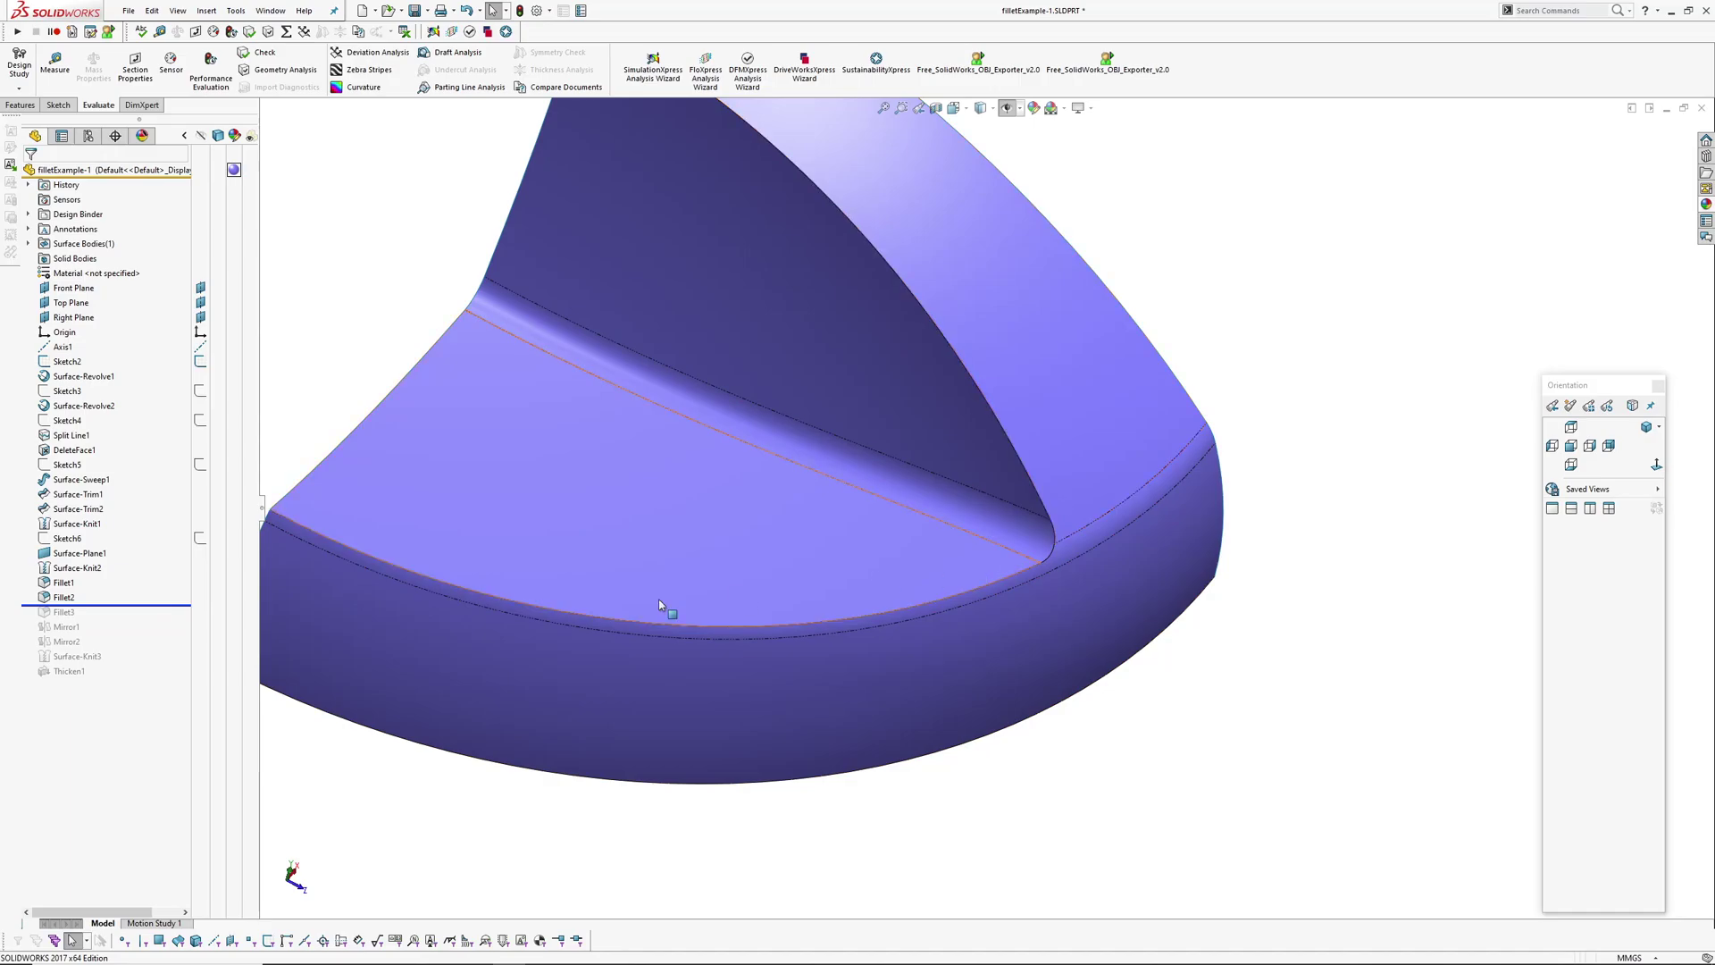
pyautogui.moveTo(99, 606); pyautogui.dragTo(99, 620)
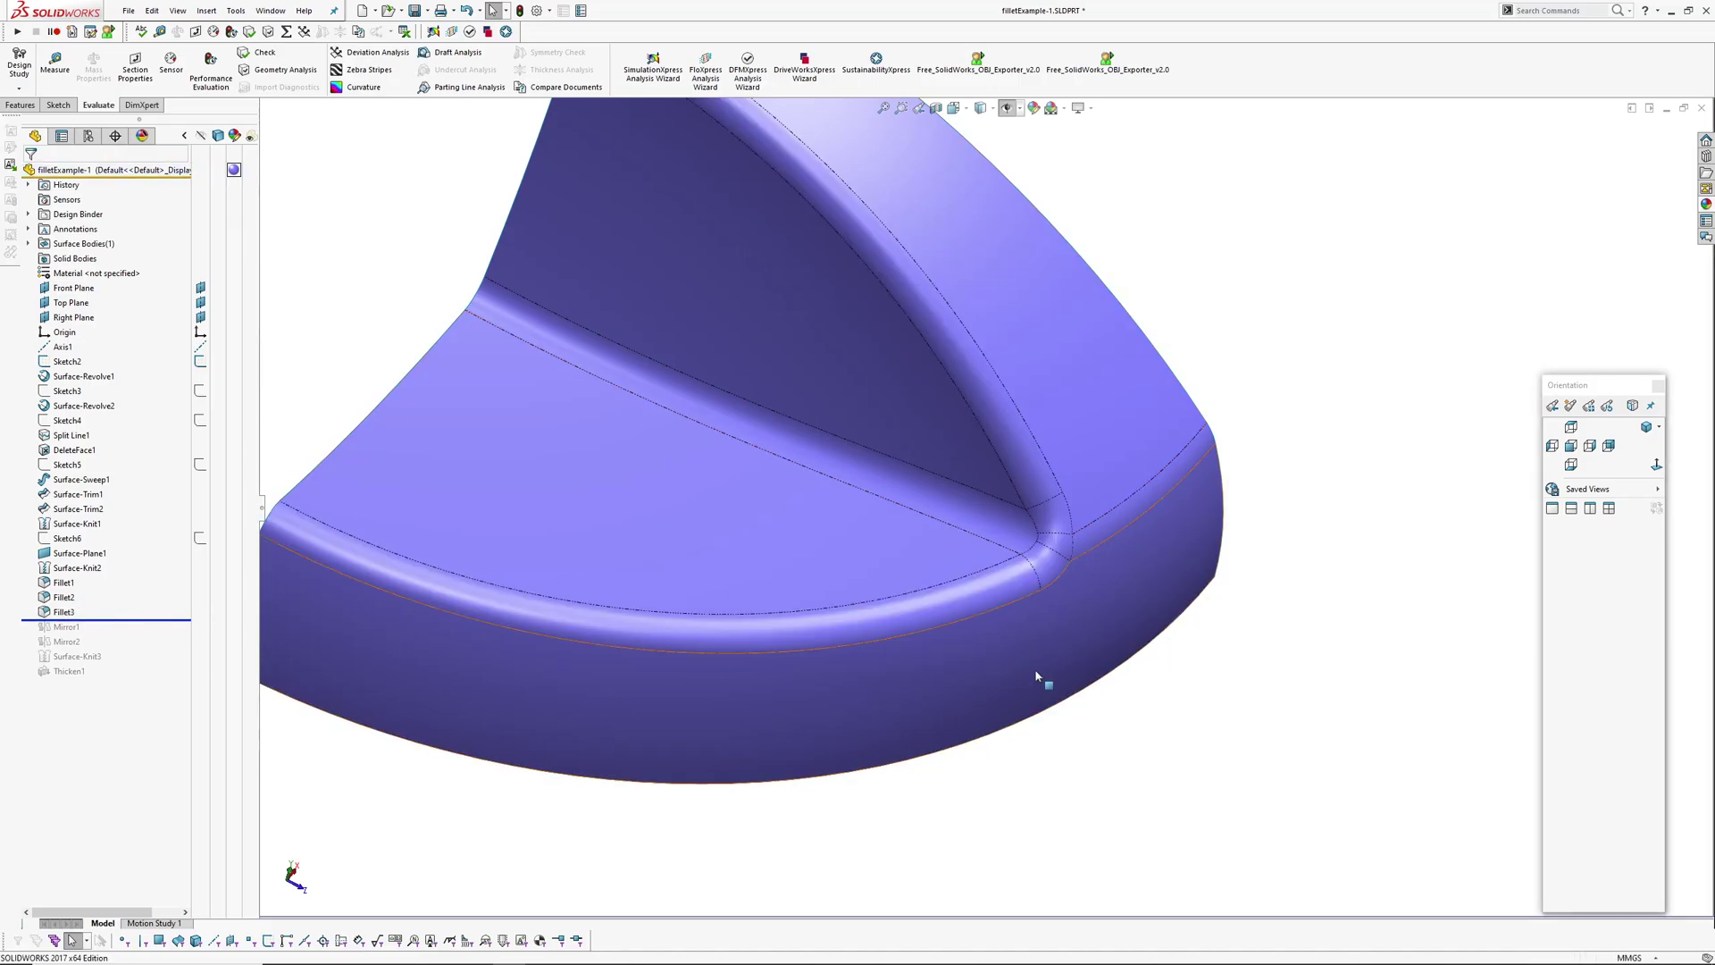
# Show the model shaded without edges and examine the corner where the three fillets meet, including the adjoining faces.
pyautogui.scroll(-5, 1130, 582)
pyautogui.moveTo(1146, 582); pyautogui.dragTo(983, 536, button='middle')
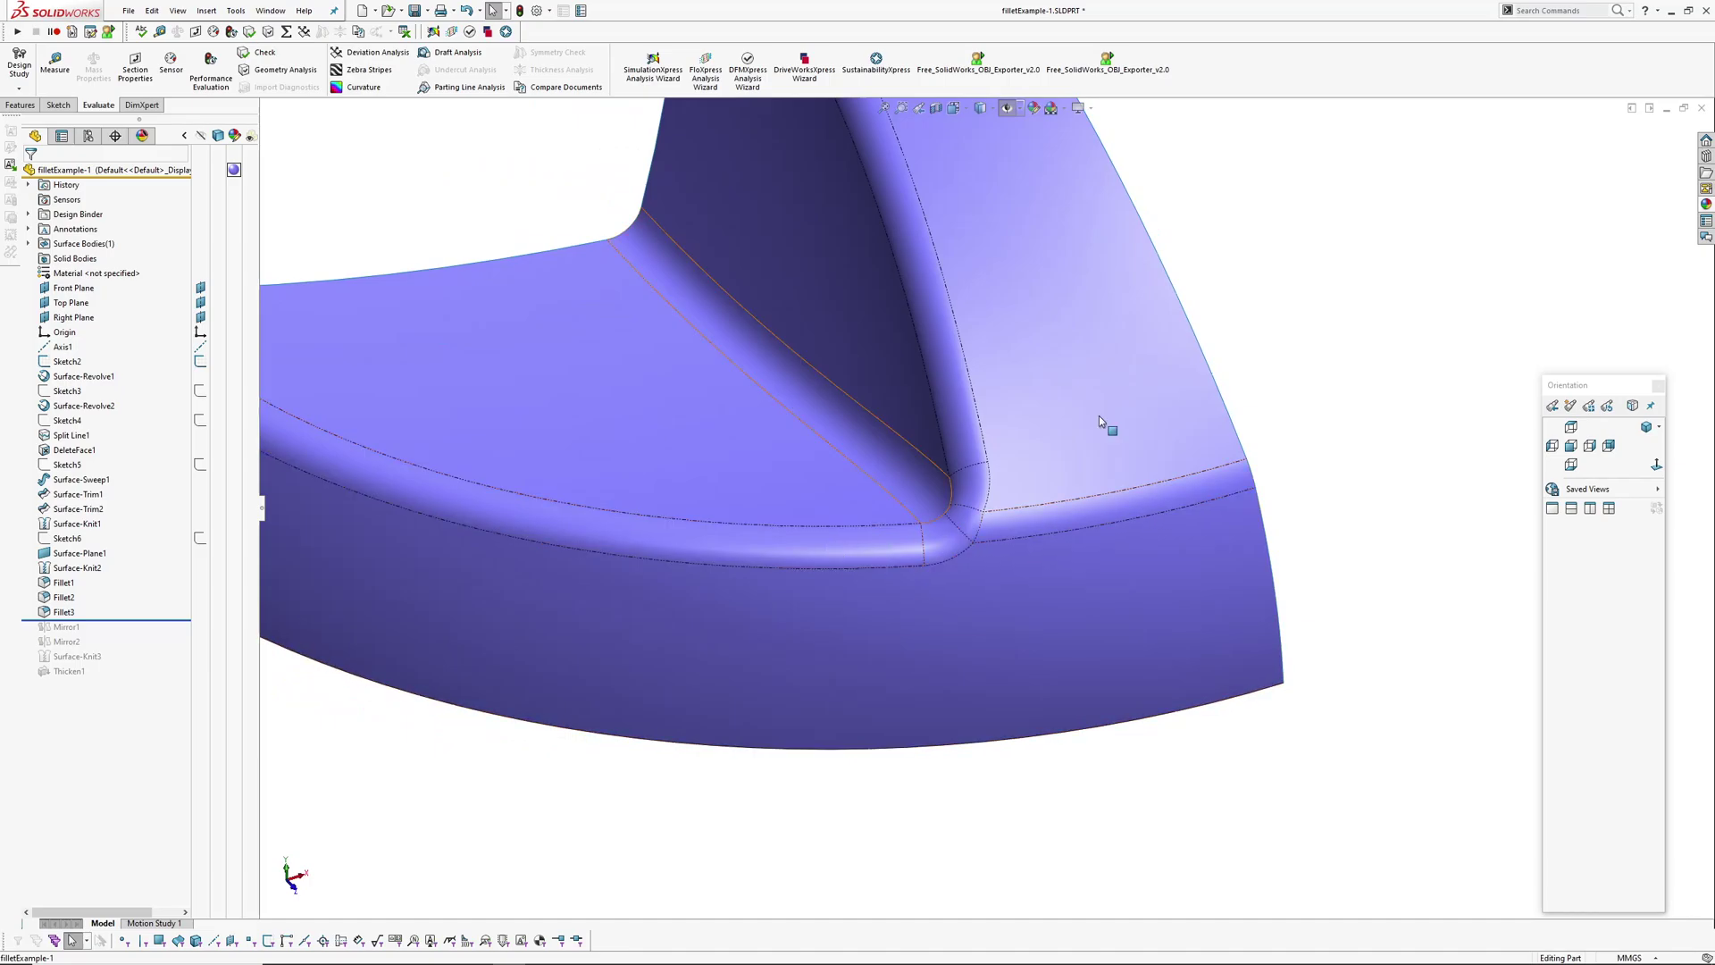
pyautogui.click(999, 109)
pyautogui.click(986, 147)
pyautogui.moveTo(967, 495)
pyautogui.mouseDown(button='middle')
pyautogui.moveTo(1161, 427)
pyautogui.moveTo(1122, 463)
pyautogui.moveTo(861, 291)
pyautogui.moveTo(846, 379)
pyautogui.moveTo(992, 625)
pyautogui.mouseUp(button='middle')
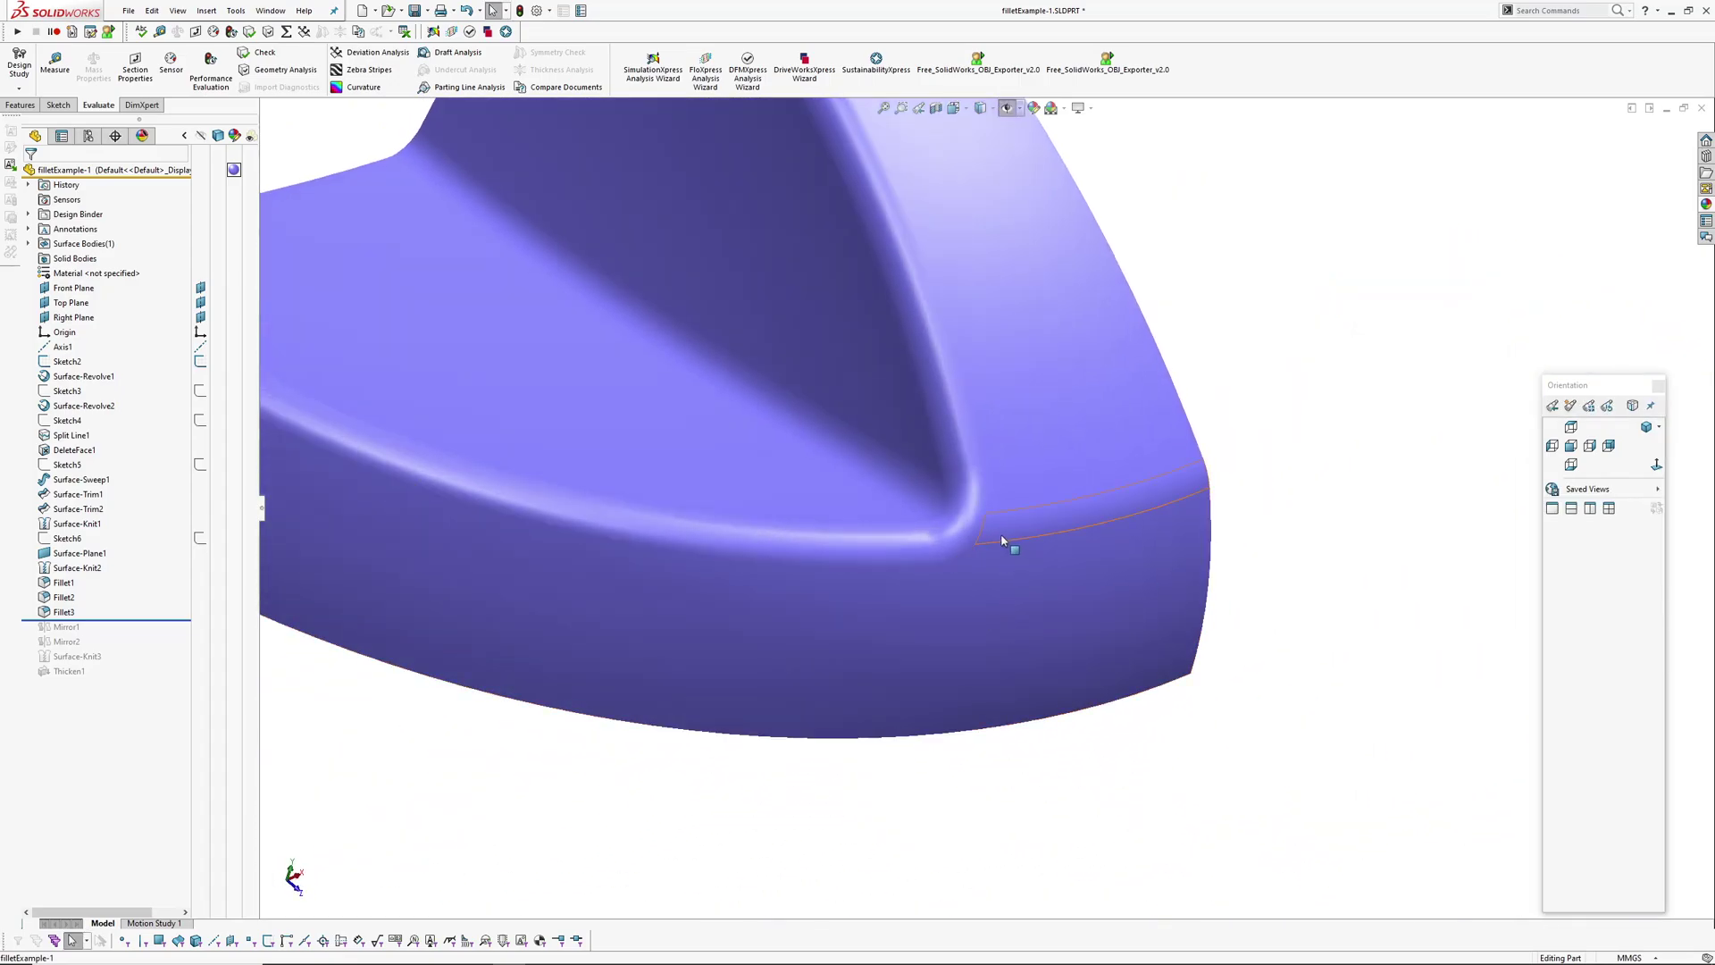
pyautogui.scroll(-2, 1007, 544)
pyautogui.moveTo(1027, 521); pyautogui.dragTo(1256, 532, button='middle')
pyautogui.click(1206, 363)
pyautogui.scroll(-3, 1241, 527)
pyautogui.keyDown('ctrl'); pyautogui.click(803, 672); pyautogui.keyUp('ctrl')
pyautogui.click(1342, 614)
pyautogui.moveTo(1342, 615); pyautogui.dragTo(1124, 509, button='middle')
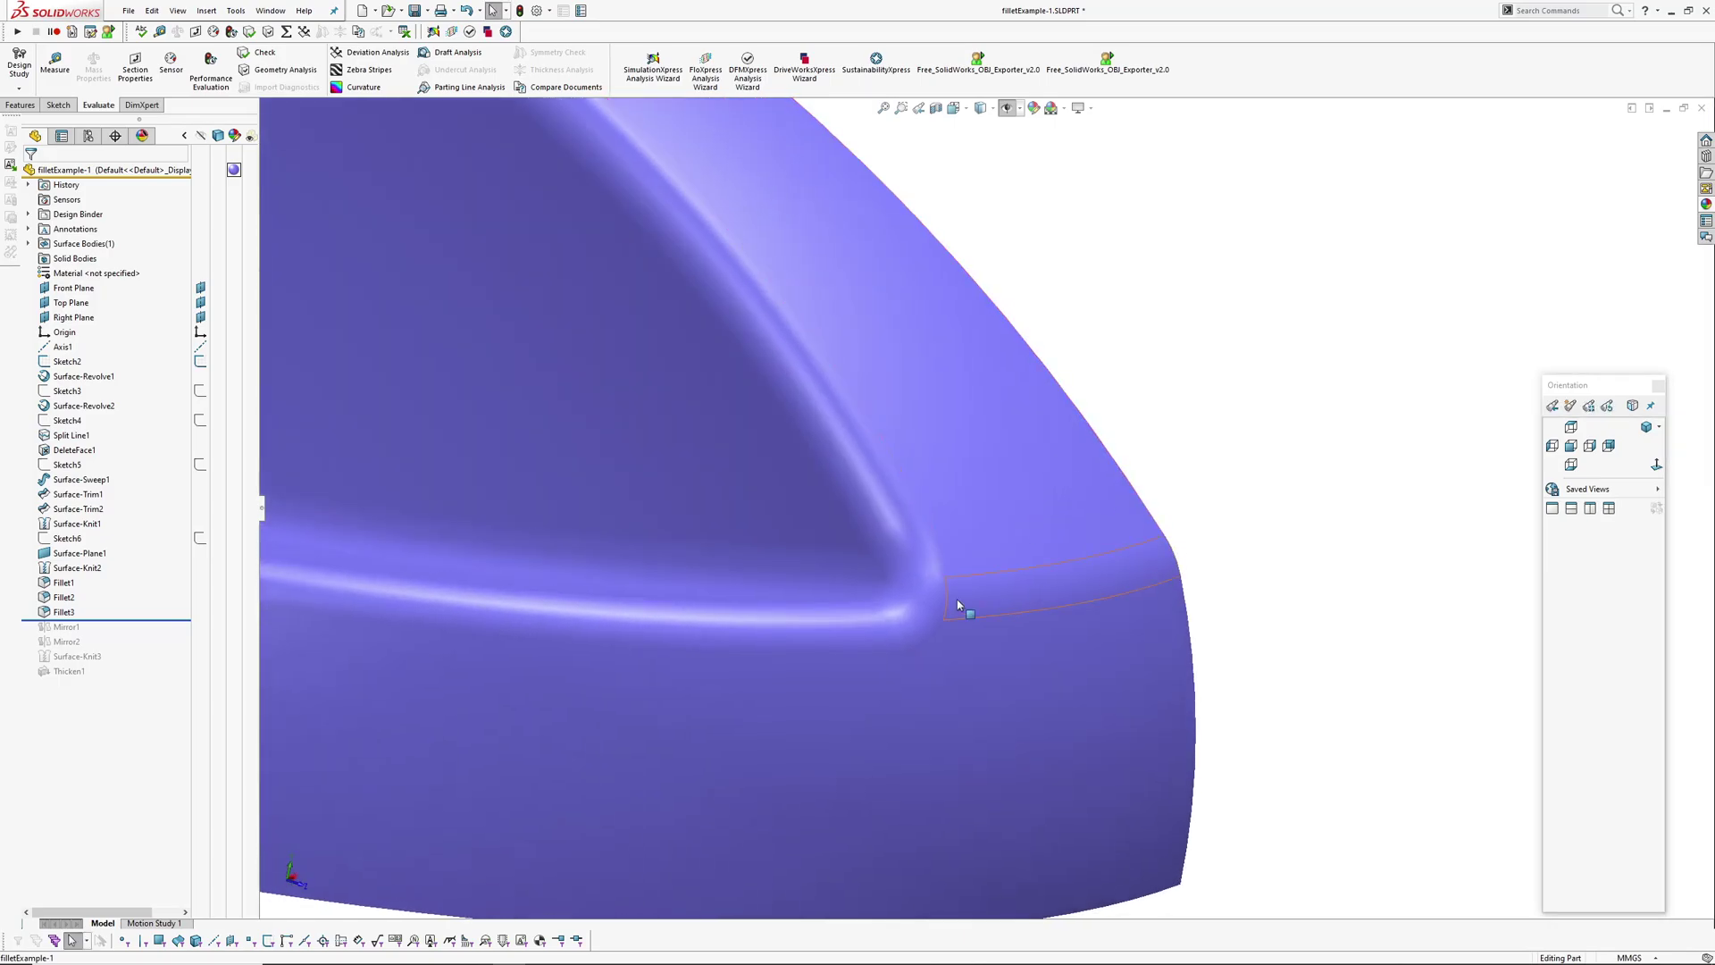
pyautogui.moveTo(1184, 562); pyautogui.dragTo(1367, 517, button='middle')
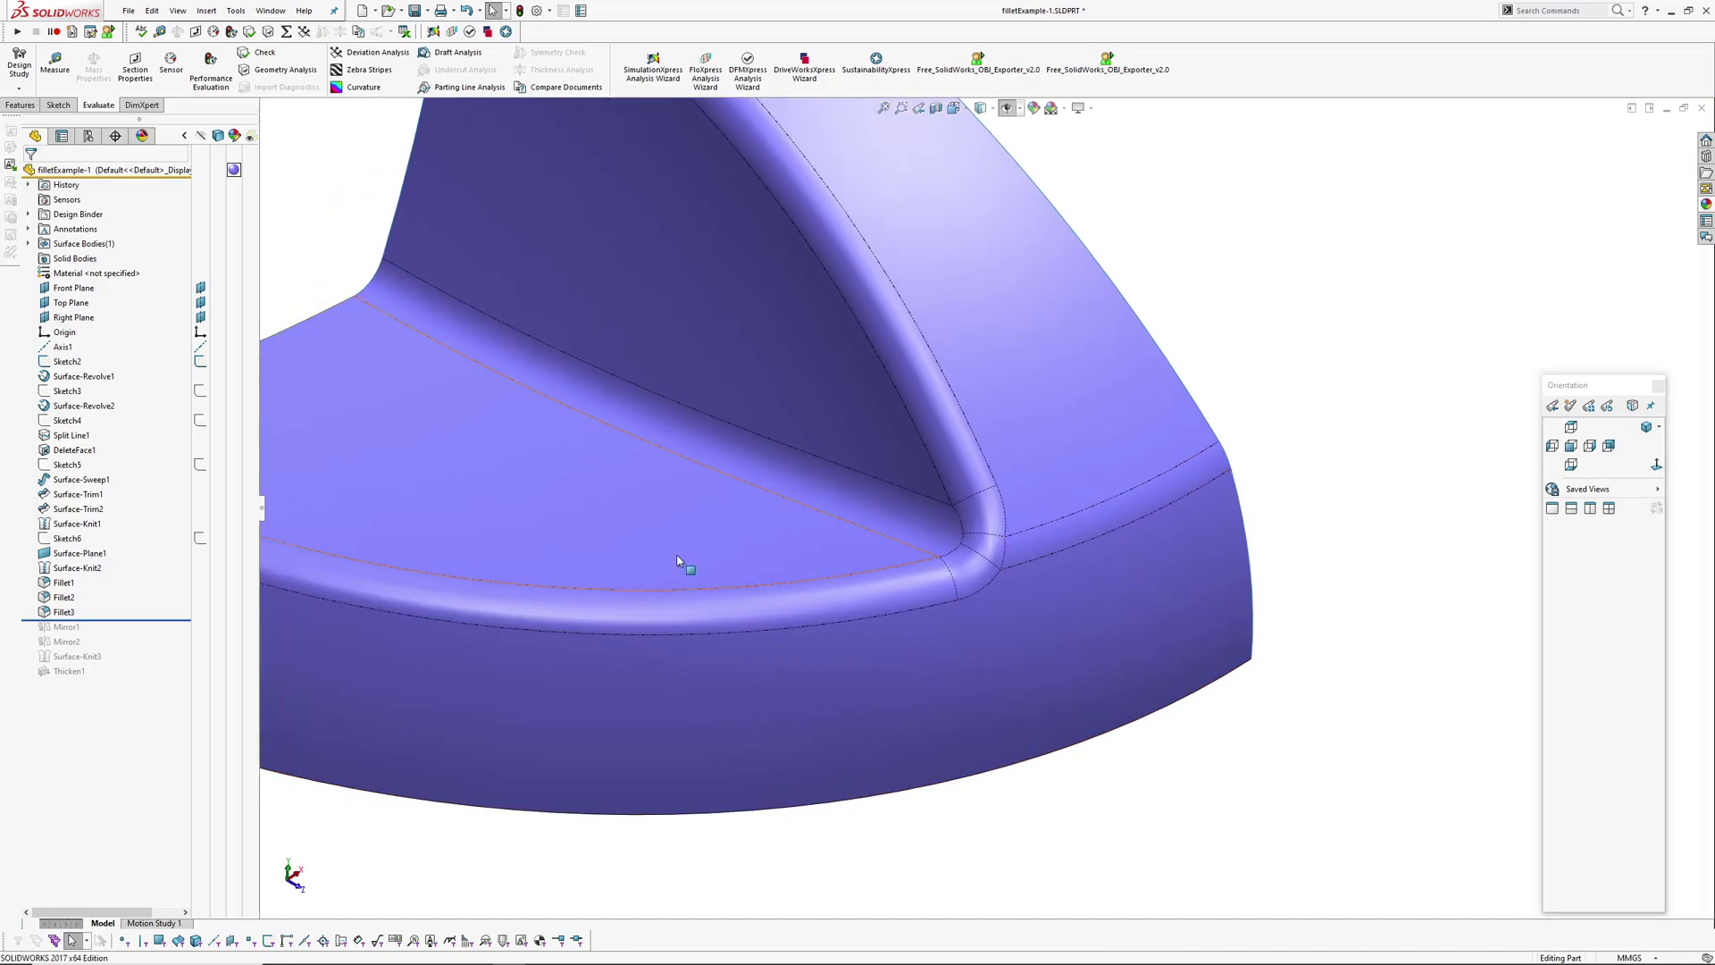
# Set the display to shaded without edges and roll the history forward past Thicken1.
pyautogui.moveTo(727, 575); pyautogui.dragTo(928, 448, button='middle')
pyautogui.click(993, 108)
pyautogui.click(980, 145)
pyautogui.moveTo(1018, 575)
pyautogui.keyDown('ctrl'); pyautogui.mouseDown(button='middle')
pyautogui.moveTo(938, 540)
pyautogui.moveTo(1012, 620)
pyautogui.moveTo(1025, 554)
pyautogui.moveTo(941, 581)
pyautogui.mouseUp(button='middle'); pyautogui.keyUp('ctrl')
pyautogui.scroll(3, 1012, 619)
pyautogui.moveTo(127, 620); pyautogui.dragTo(126, 679)
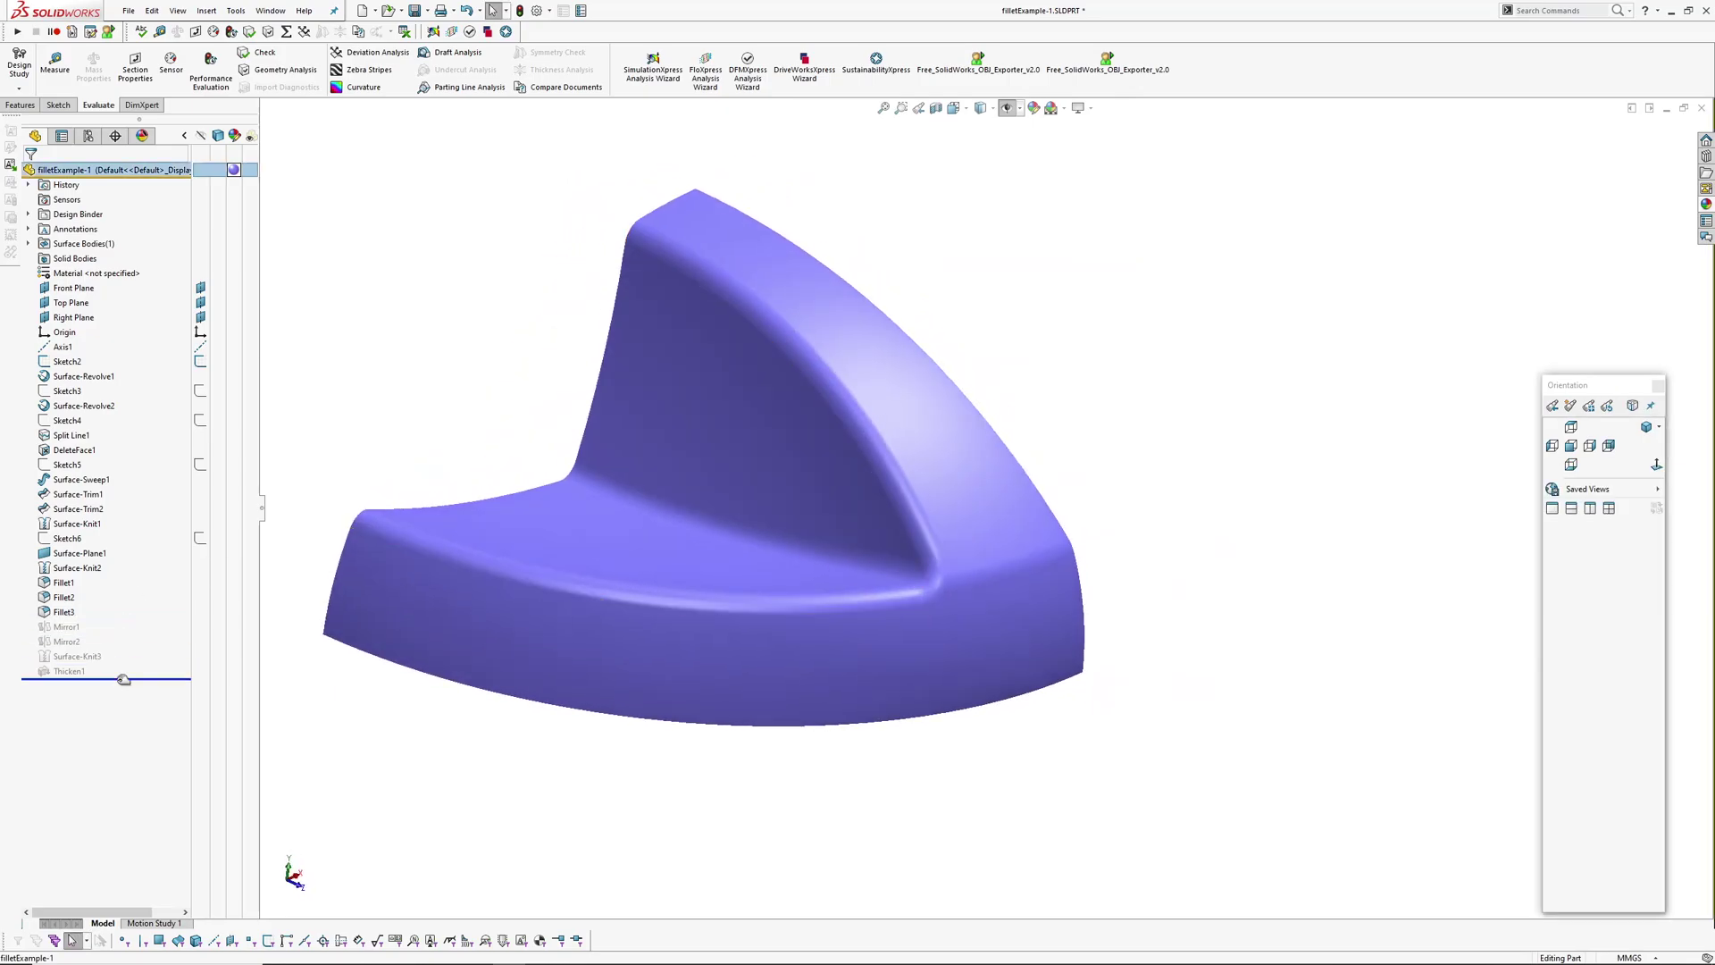
# Examine the fillet corners and raised grip of the complete knob from several angles.
pyautogui.scroll(-5, 792, 739)
pyautogui.moveTo(898, 607); pyautogui.dragTo(747, 602, button='middle')
pyautogui.scroll(4, 995, 599)
pyautogui.moveTo(999, 609); pyautogui.dragTo(946, 563, button='middle')
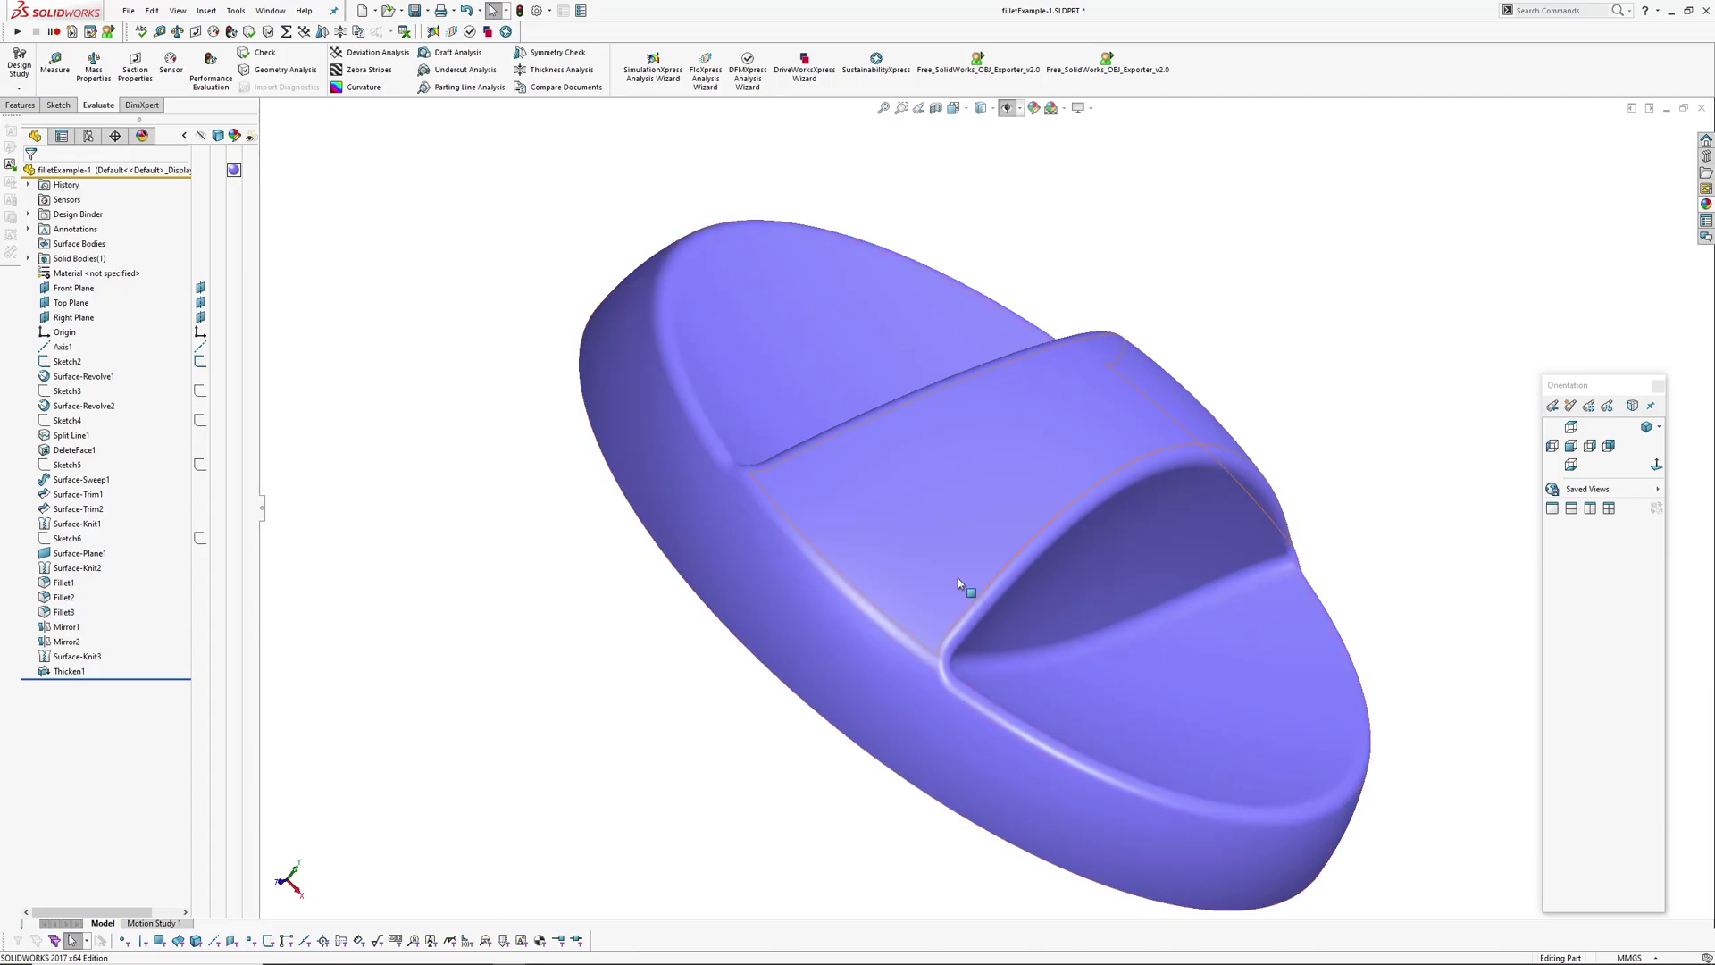
pyautogui.moveTo(998, 572); pyautogui.dragTo(895, 642, button='middle')
pyautogui.press('Escape')
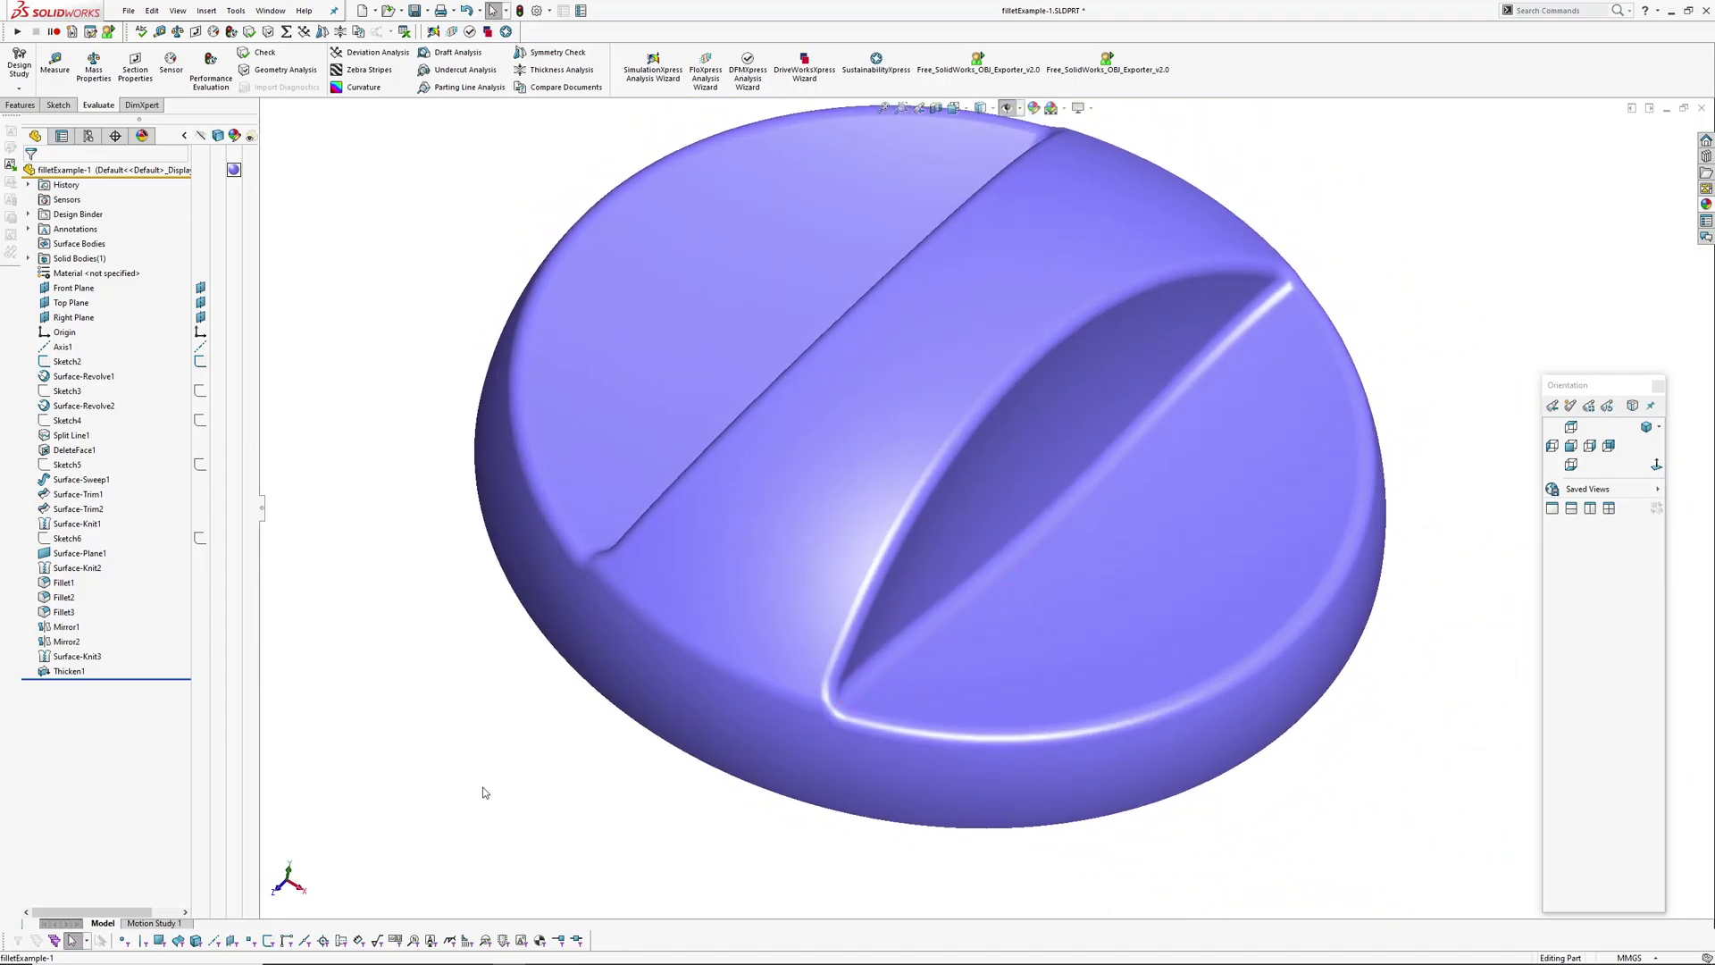
pyautogui.moveTo(785, 668); pyautogui.dragTo(490, 724, button='middle')
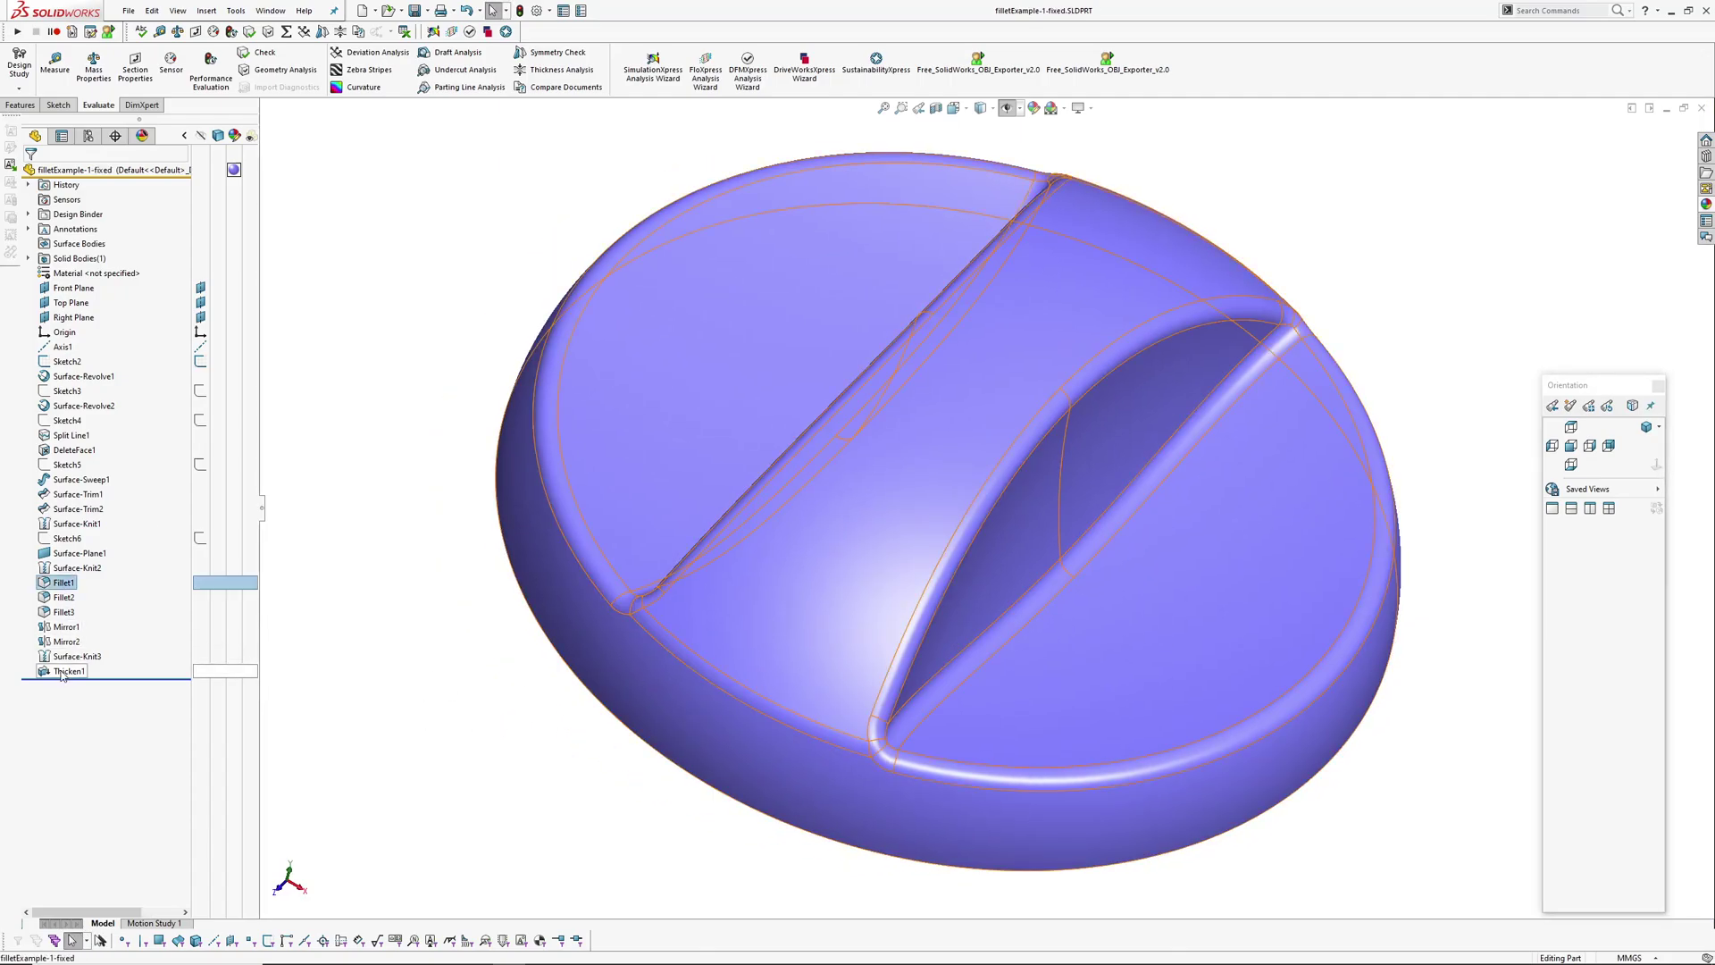
# Delete all features after Surface-Sweep1, from Surface-Trim1 through Thicken1, in filletExample-1-fixed.
pyautogui.keyDown('shift'); pyautogui.click(65, 672); pyautogui.keyUp('shift')
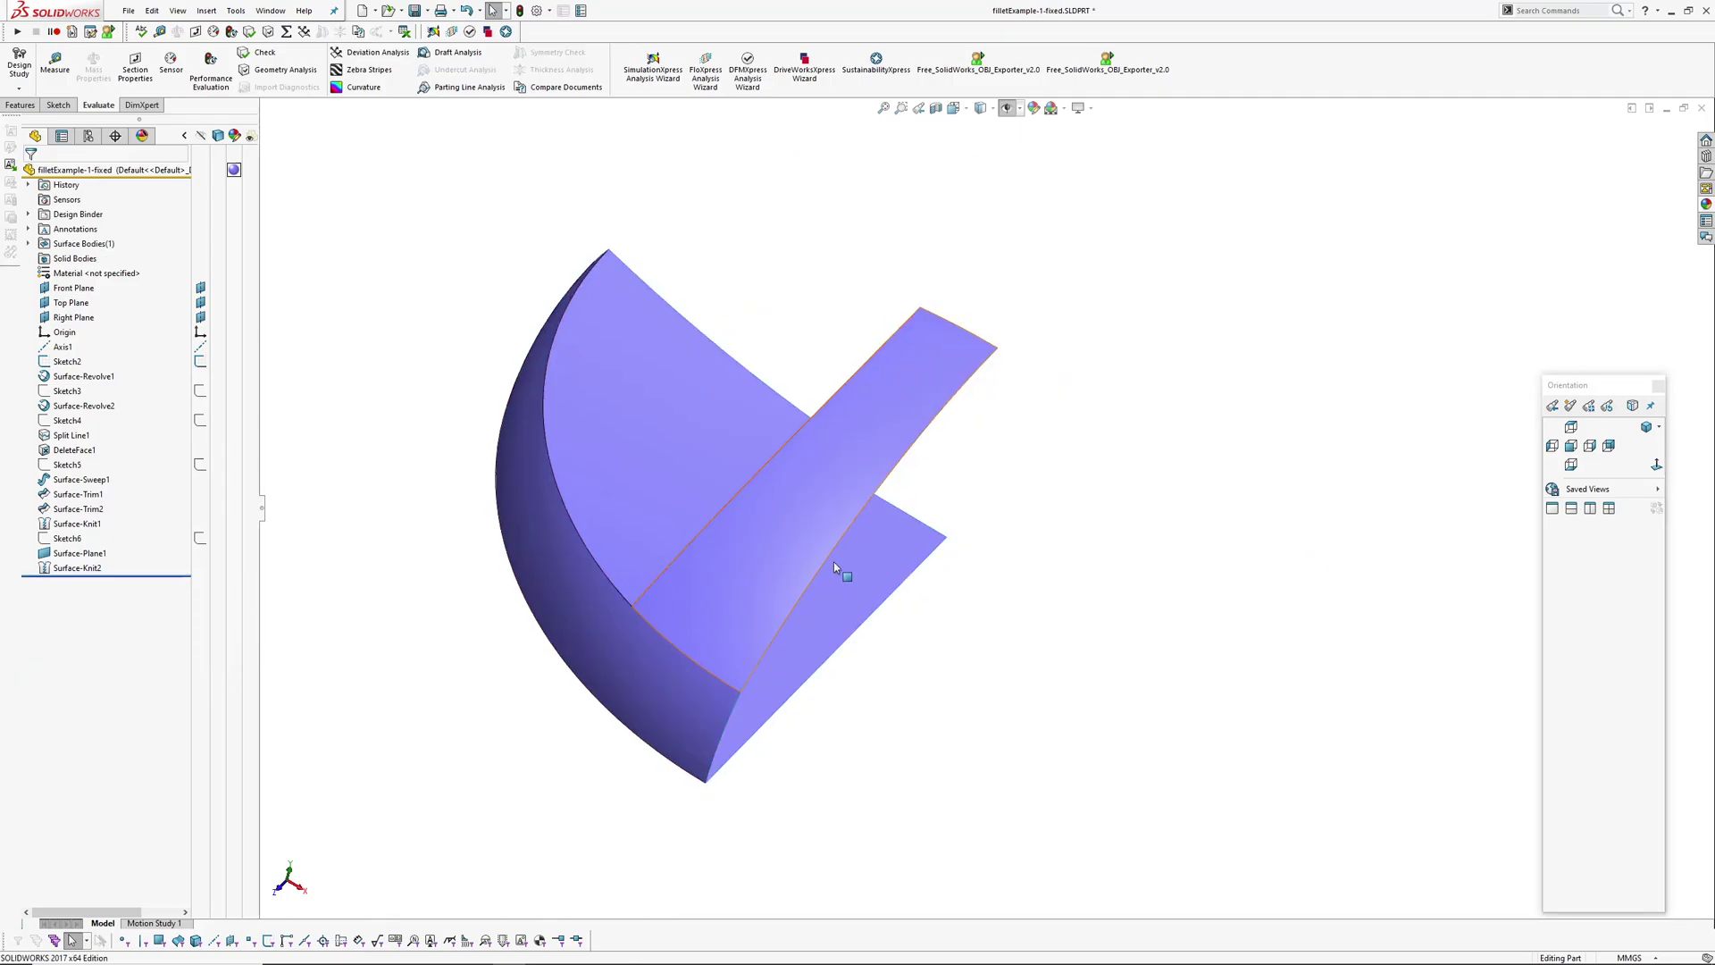
pyautogui.moveTo(833, 561); pyautogui.dragTo(839, 303, button='middle')
pyautogui.click(670, 284)
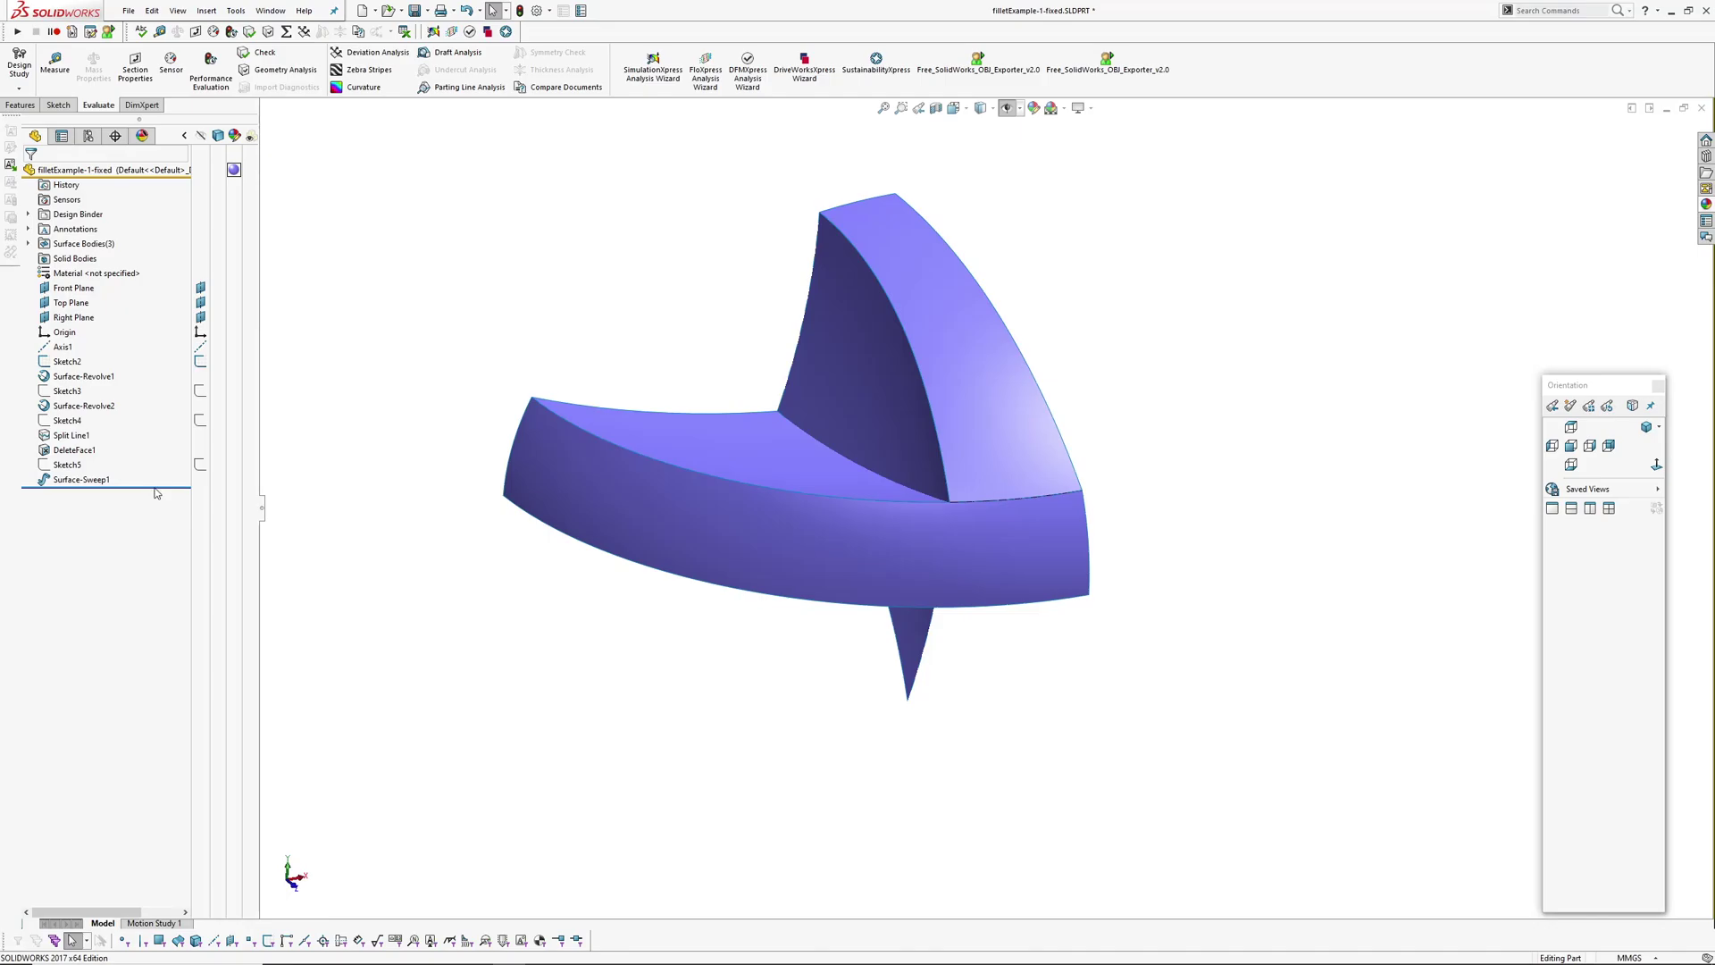
# Roll the history back to just after Surface-Revolve1, and forward again to just after Surface-Revolve2.
pyautogui.moveTo(155, 490); pyautogui.dragTo(141, 414)
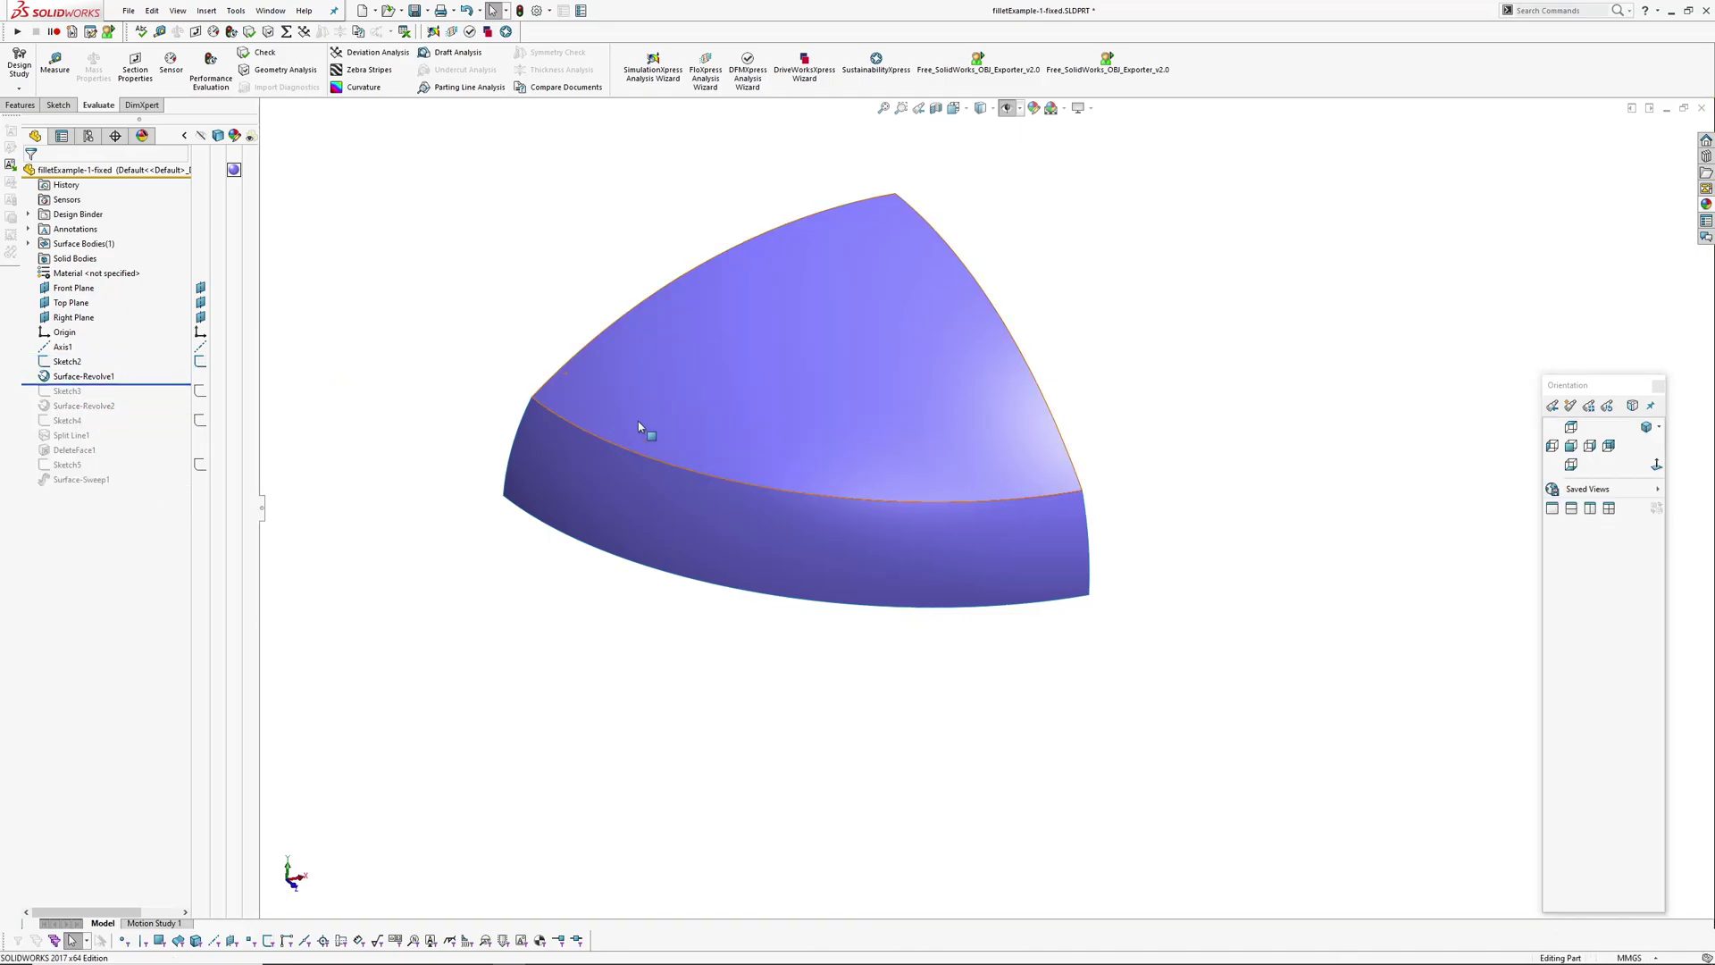
pyautogui.moveTo(740, 410); pyautogui.dragTo(623, 469, button='middle')
pyautogui.moveTo(157, 382); pyautogui.dragTo(151, 413)
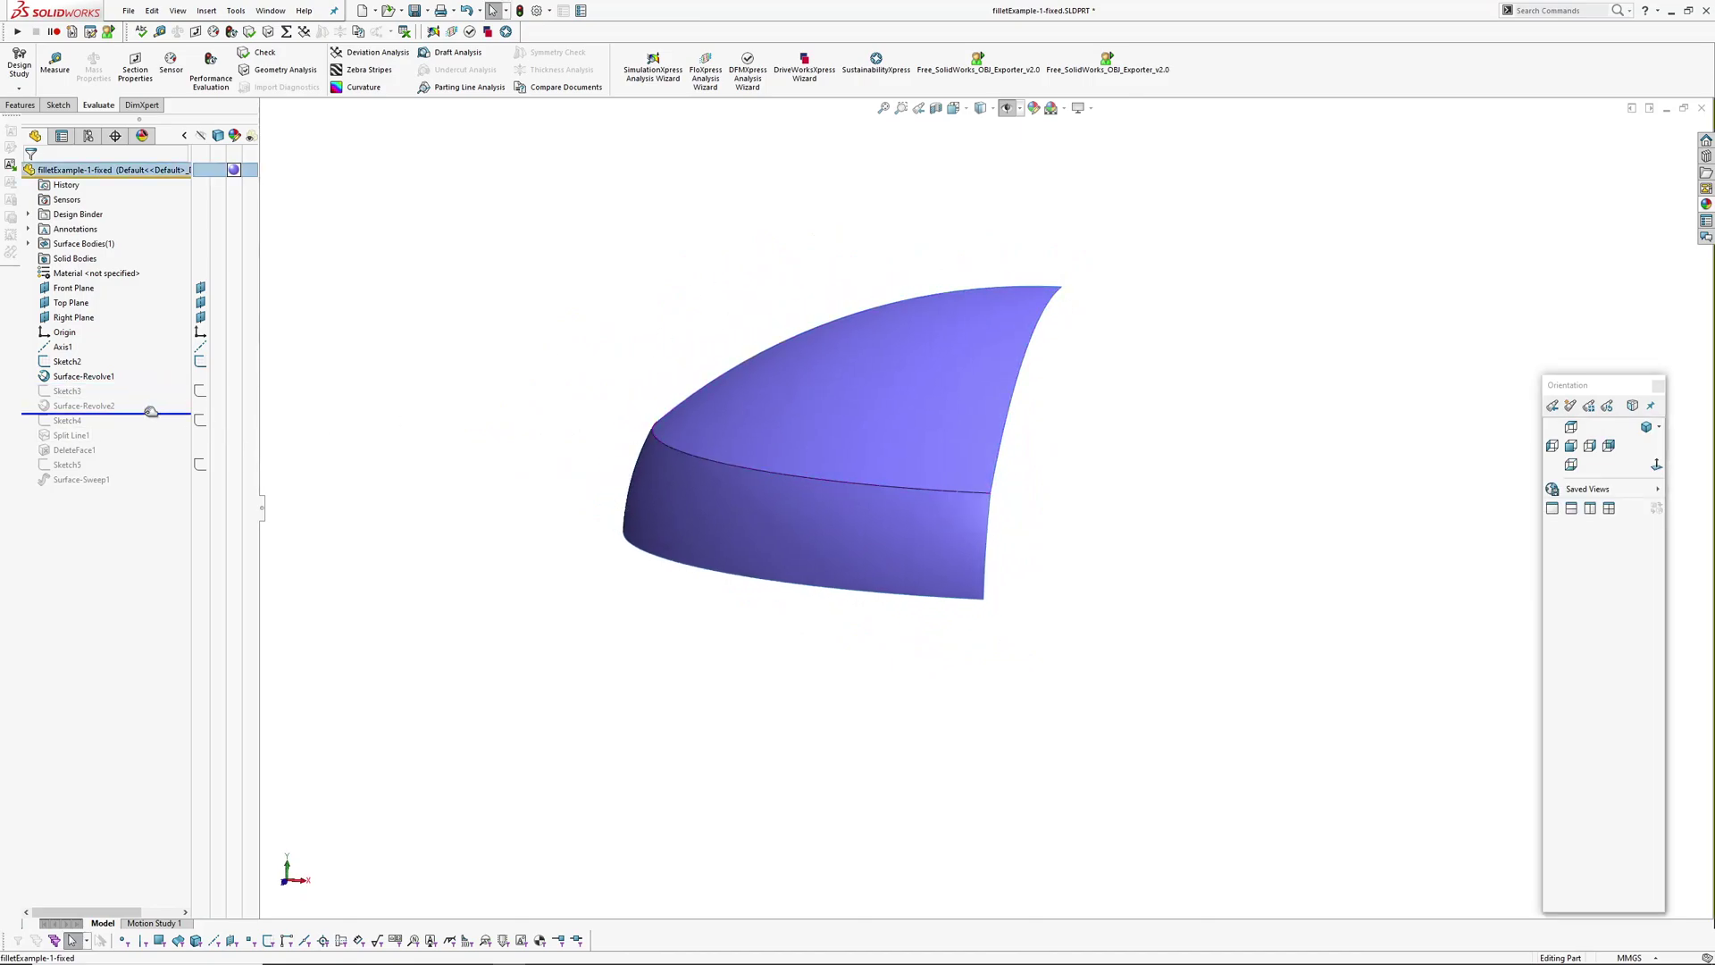
pyautogui.moveTo(884, 467); pyautogui.dragTo(722, 453, button='middle')
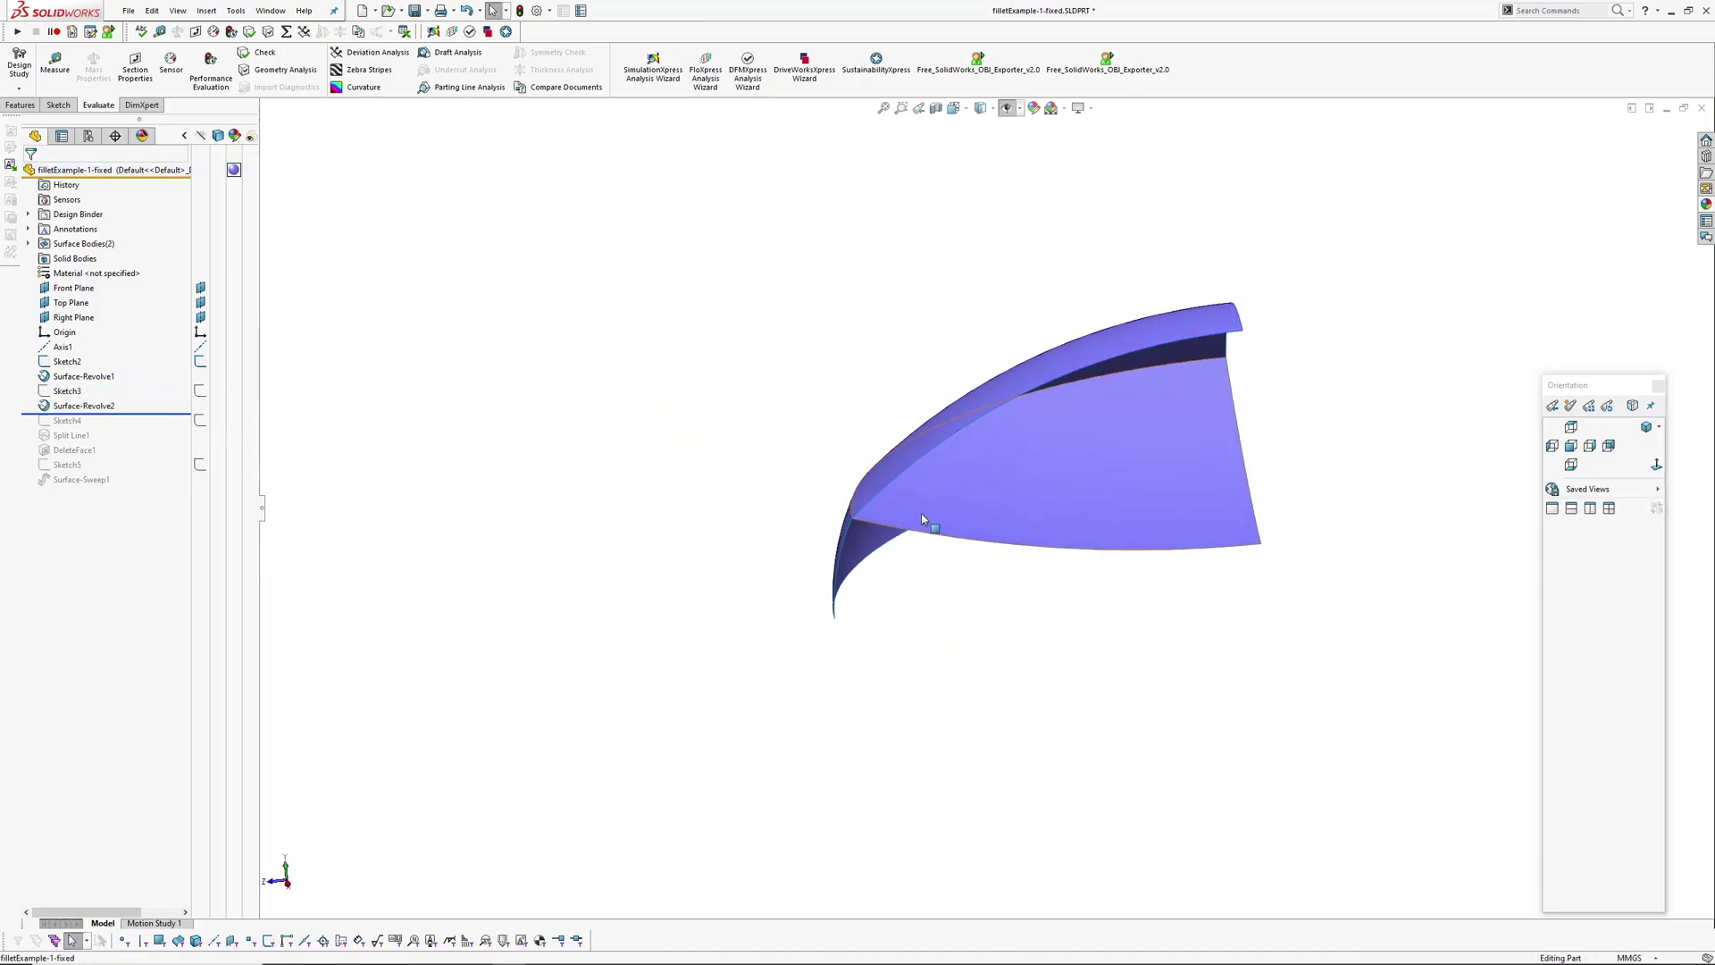
# Examine how the side face of Surface-Revolve1 meets the Surface-Revolve2 face.
pyautogui.click(1099, 513)
pyautogui.moveTo(1047, 528); pyautogui.dragTo(1069, 507, button='middle')
pyautogui.click(979, 575)
pyautogui.moveTo(1055, 628); pyautogui.dragTo(937, 608, button='middle')
pyautogui.click(858, 559)
pyautogui.keyDown('ctrl'); pyautogui.click(983, 529); pyautogui.keyUp('ctrl')
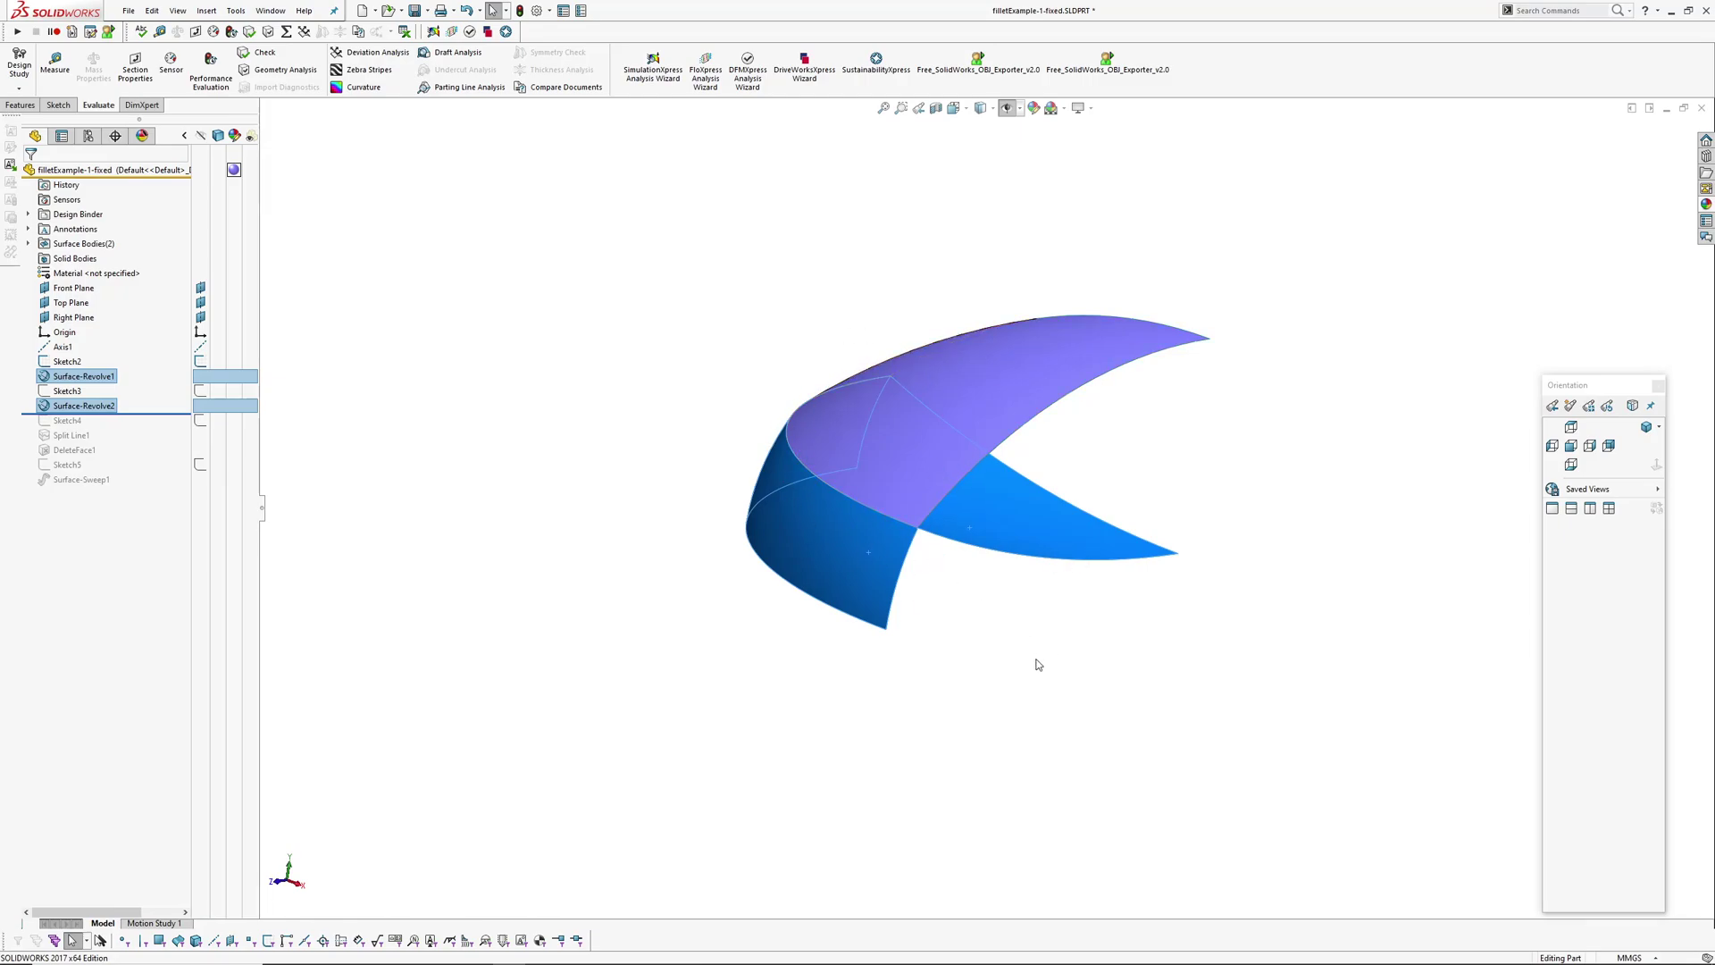
pyautogui.click(1090, 670)
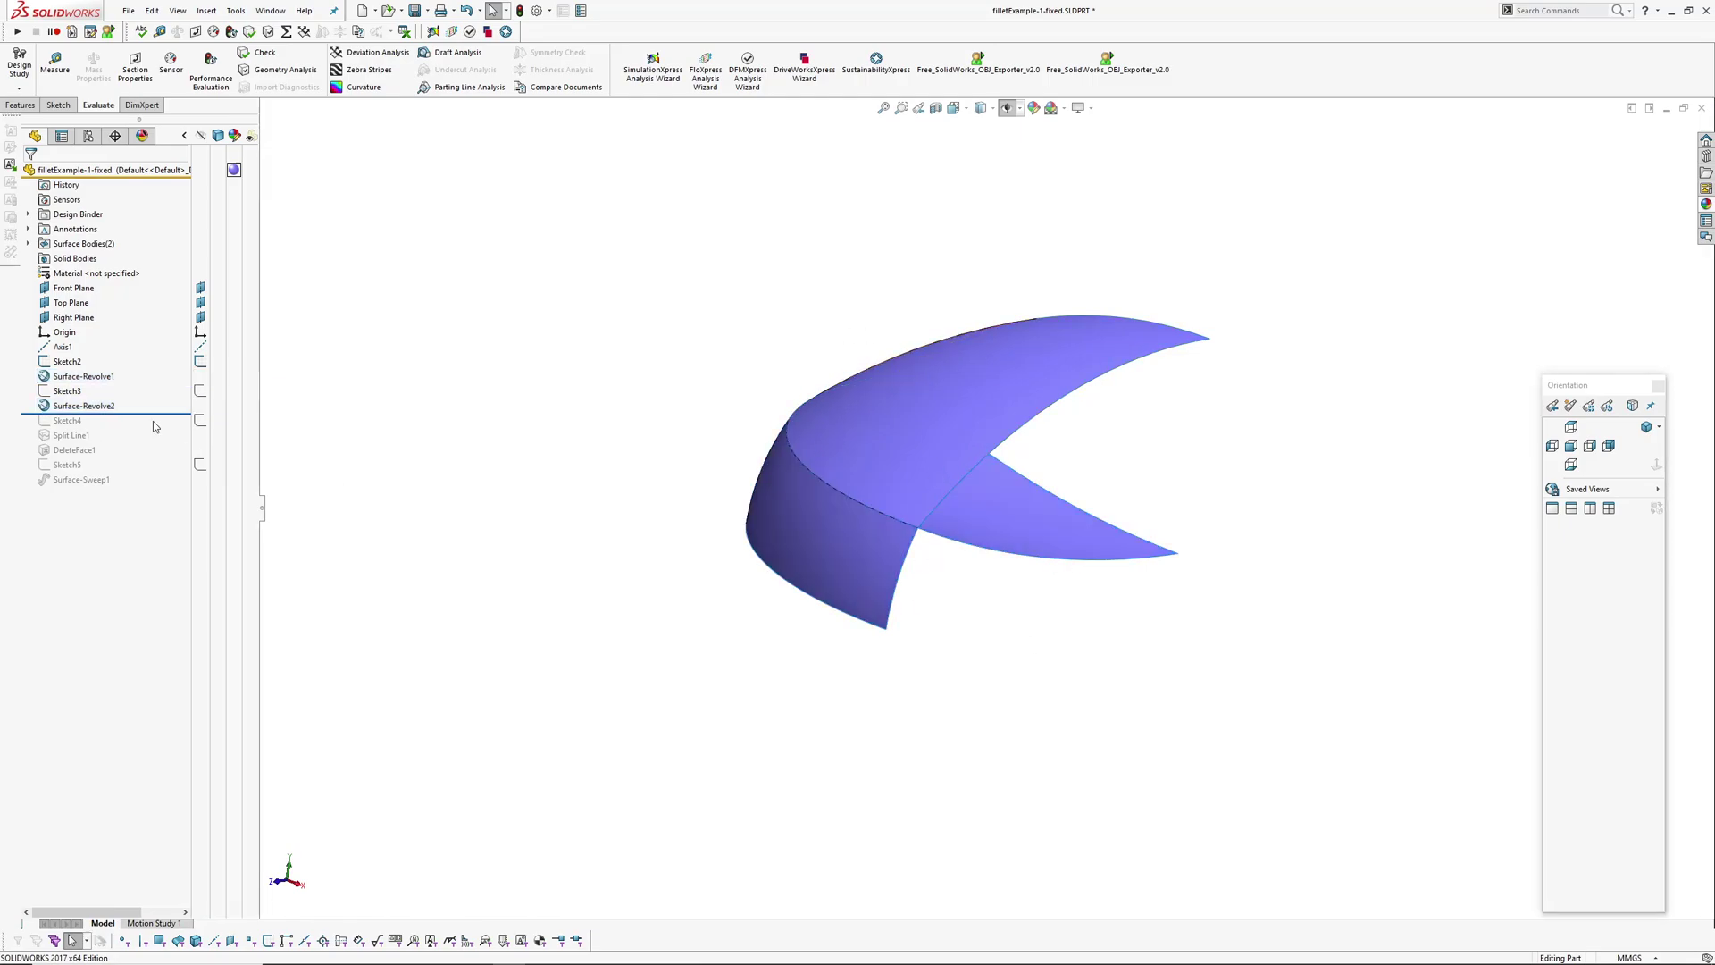
# Edit Sketch2 and delete its upper arc.
pyautogui.click(63, 362)
pyautogui.click(75, 320)
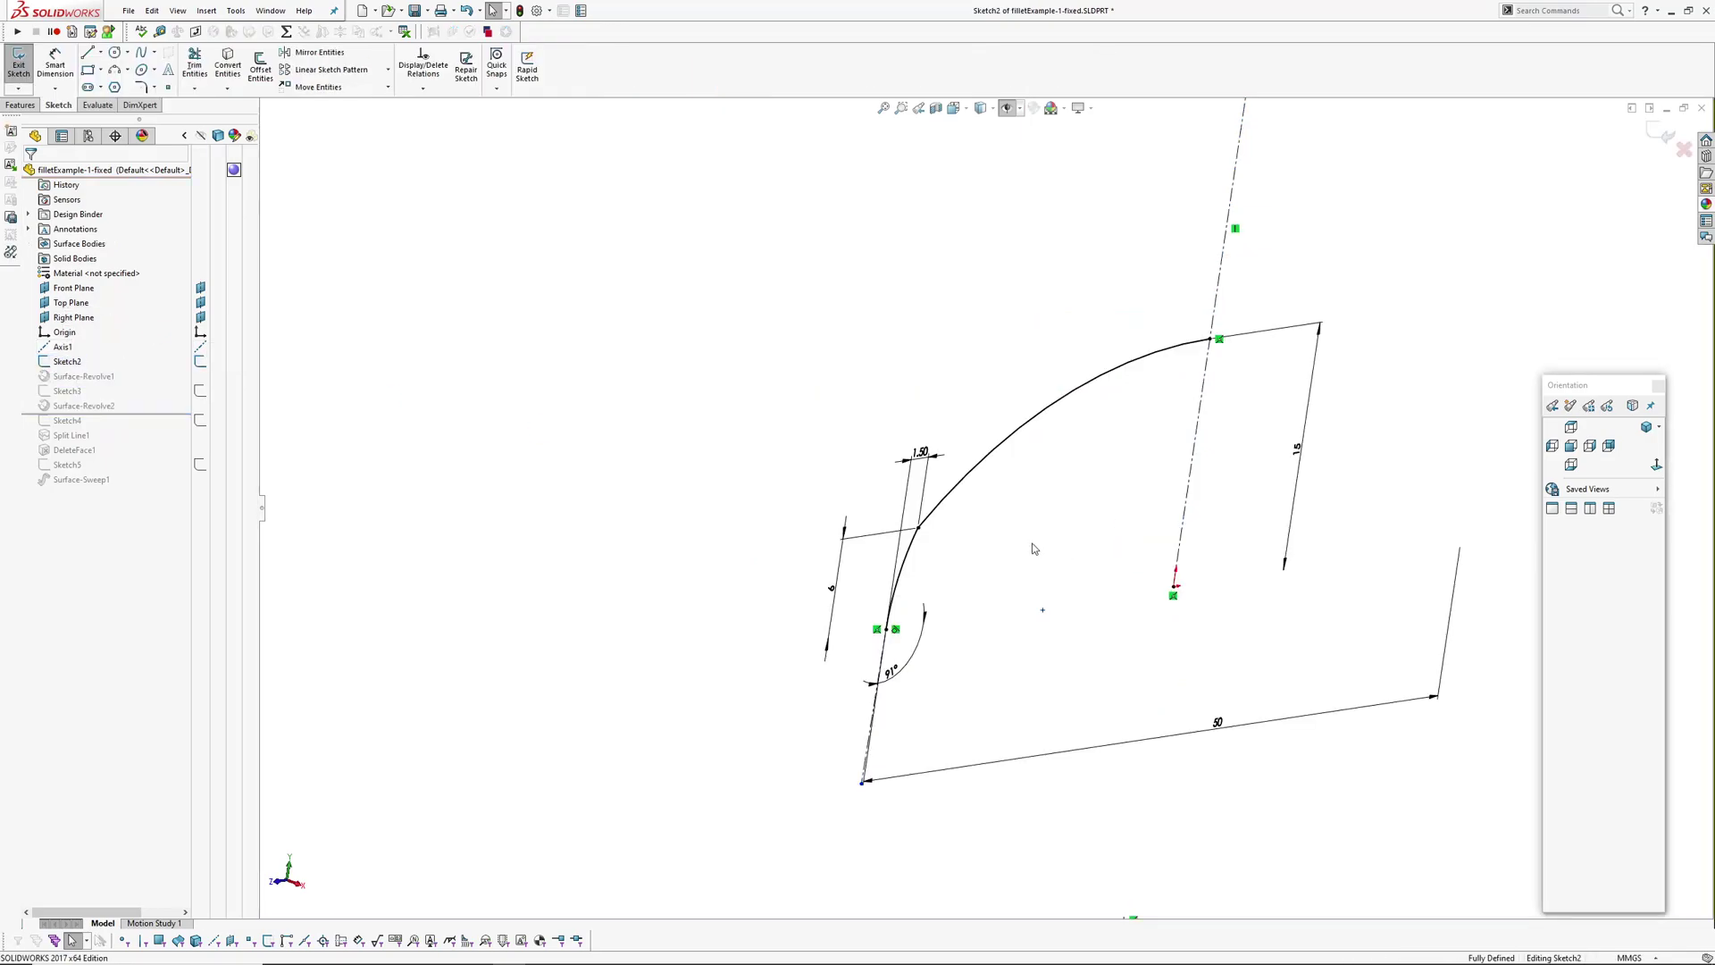
pyautogui.click(1000, 402)
pyautogui.press('Delete')
# Draw a downward-bowed three-point arc from the side arc's upper endpoint to the vertical centerline.
pyautogui.click(116, 70)
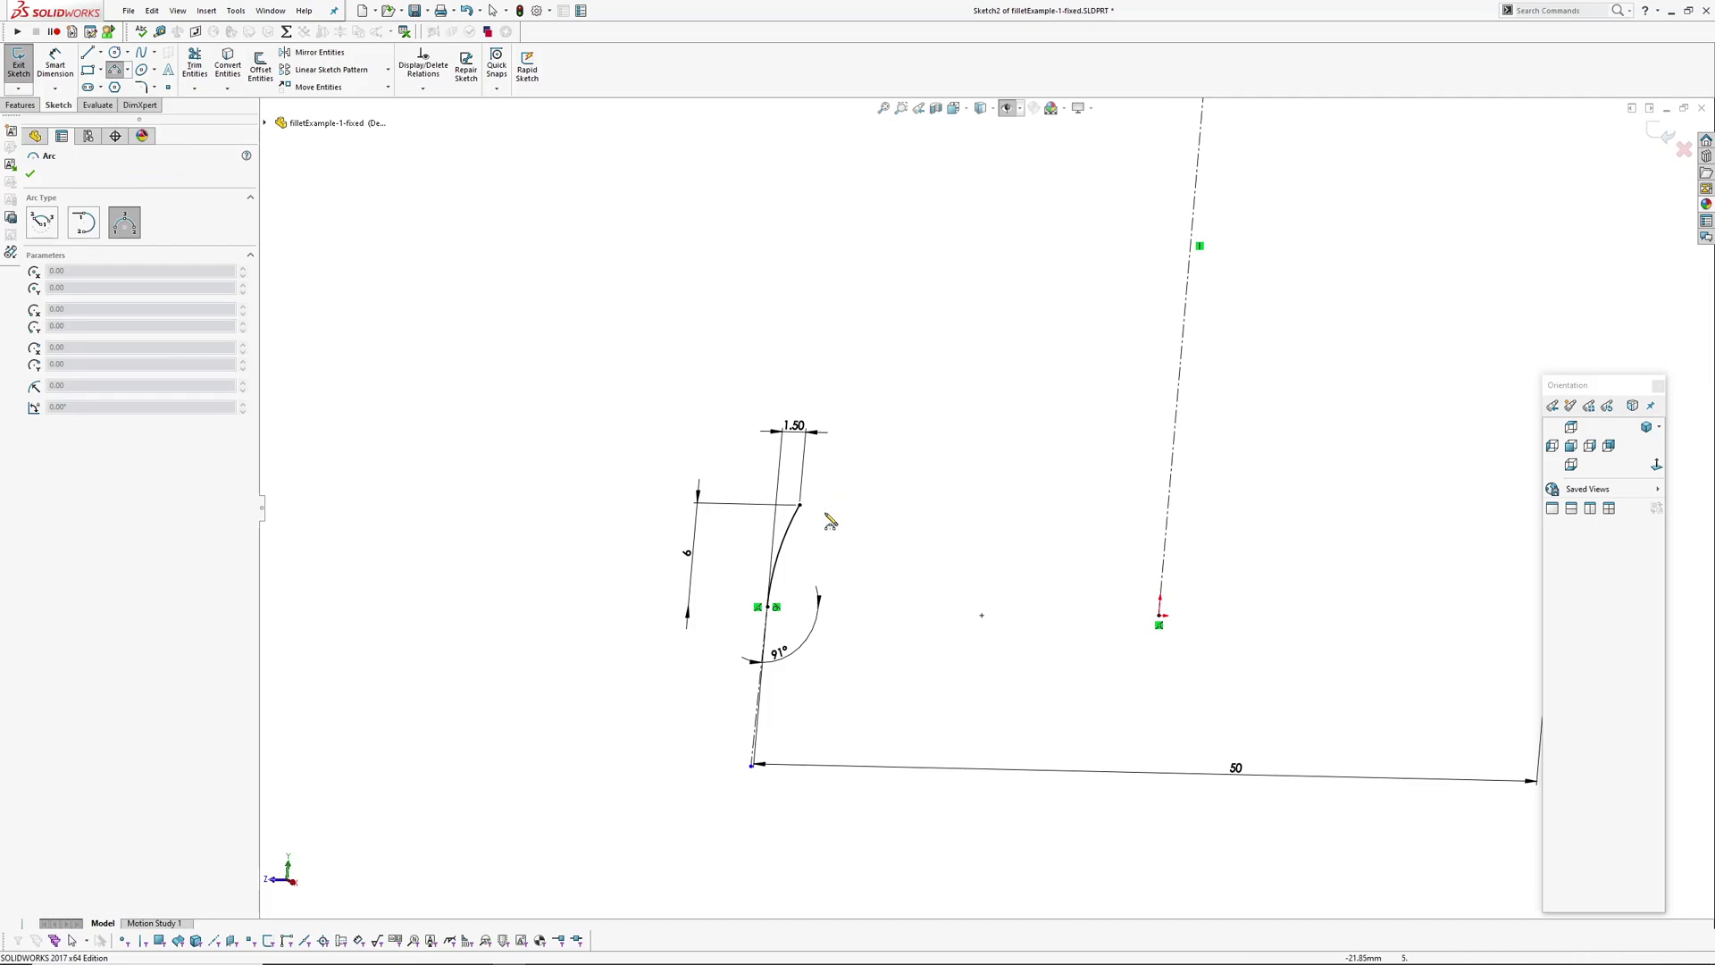
pyautogui.moveTo(802, 506); pyautogui.dragTo(1161, 581)
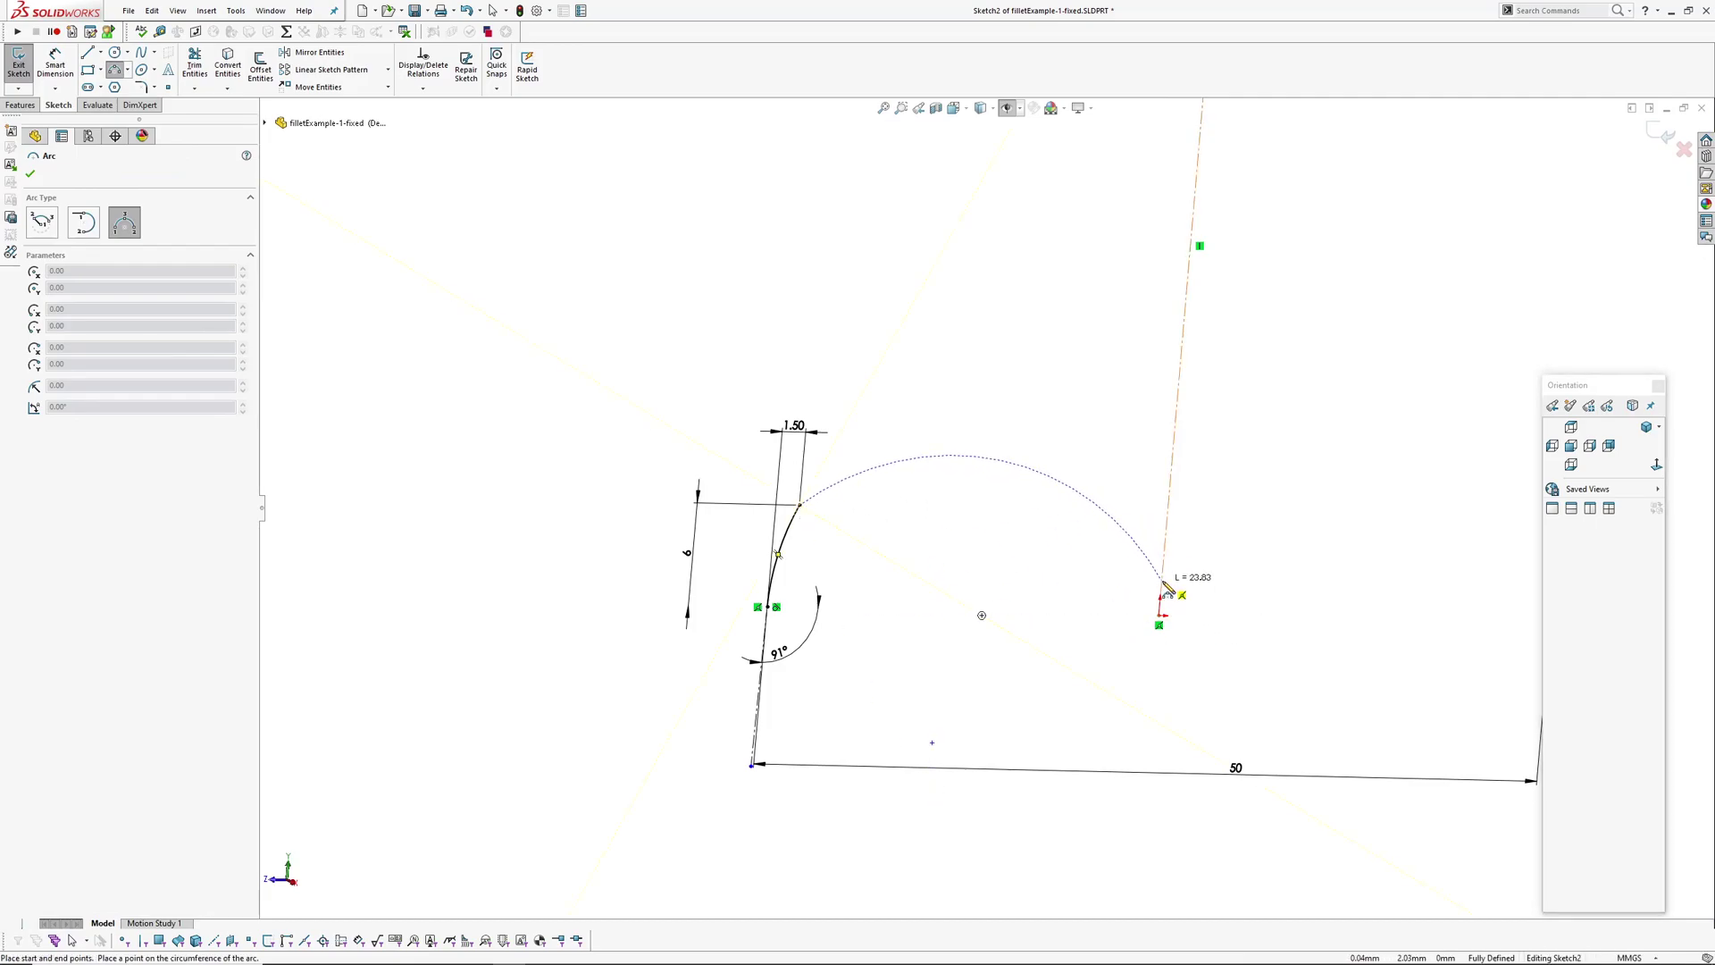
pyautogui.click(1060, 587)
pyautogui.press('Escape')
pyautogui.scroll(5, 954, 504)
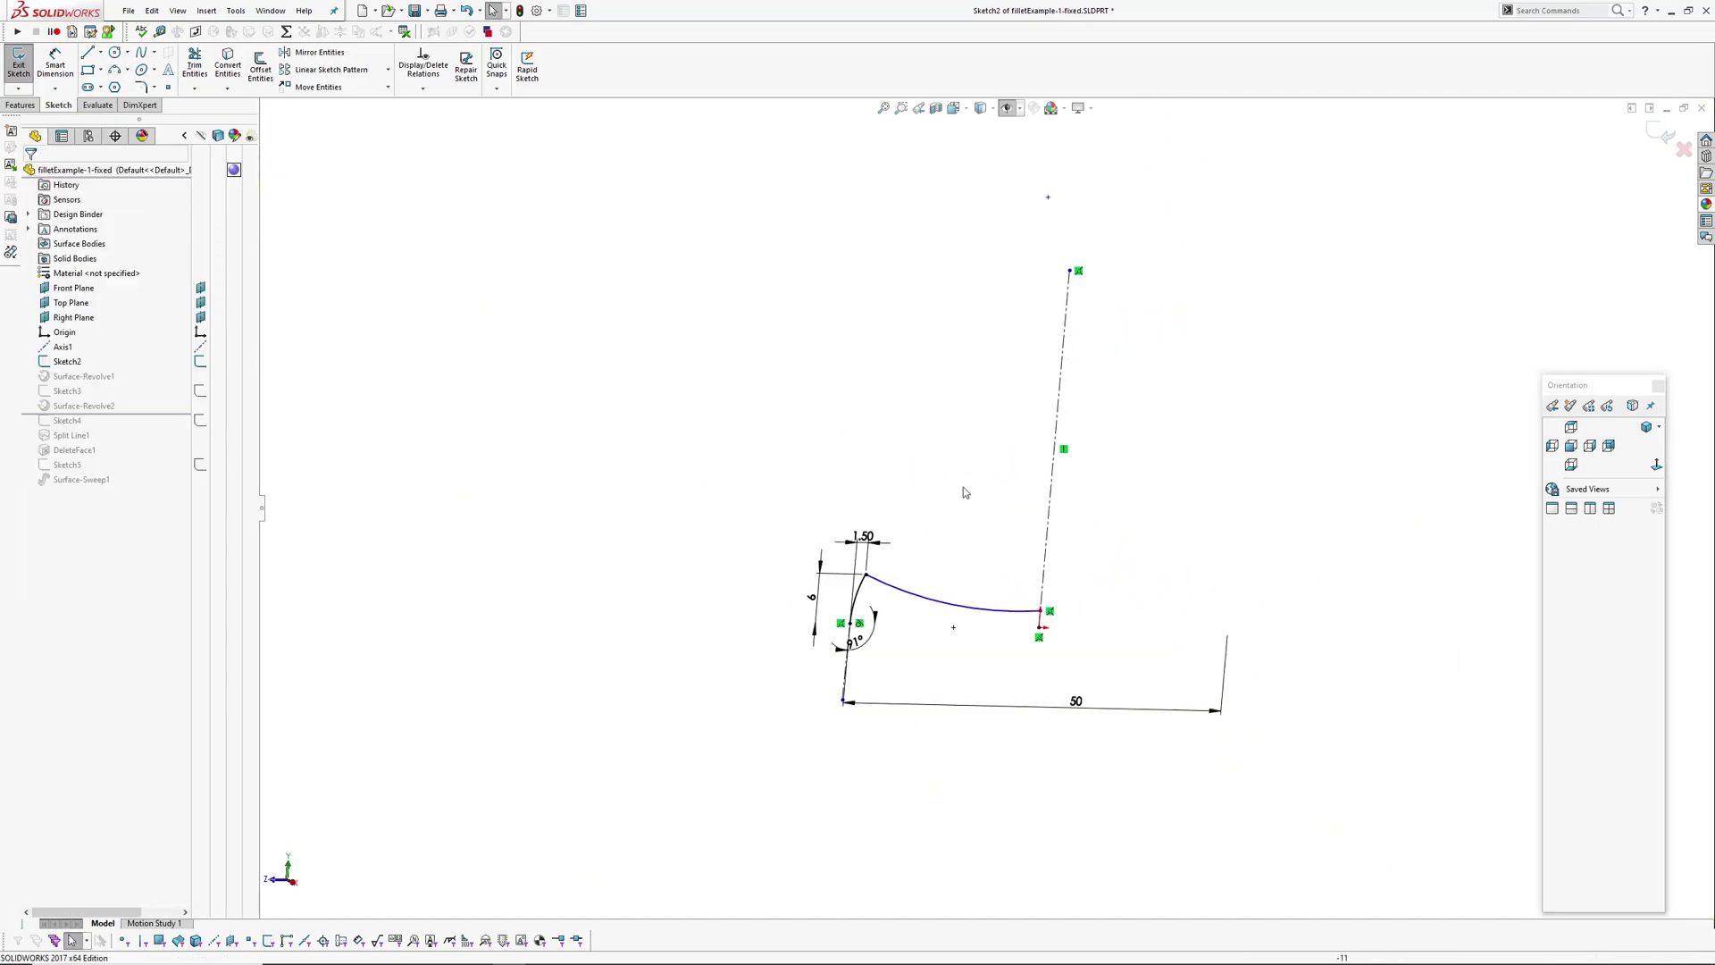
# Make the new arc's center point coincident with the vertical centerline.
pyautogui.click(1049, 196)
pyautogui.keyDown('ctrl'); pyautogui.click(1067, 304); pyautogui.keyUp('ctrl')
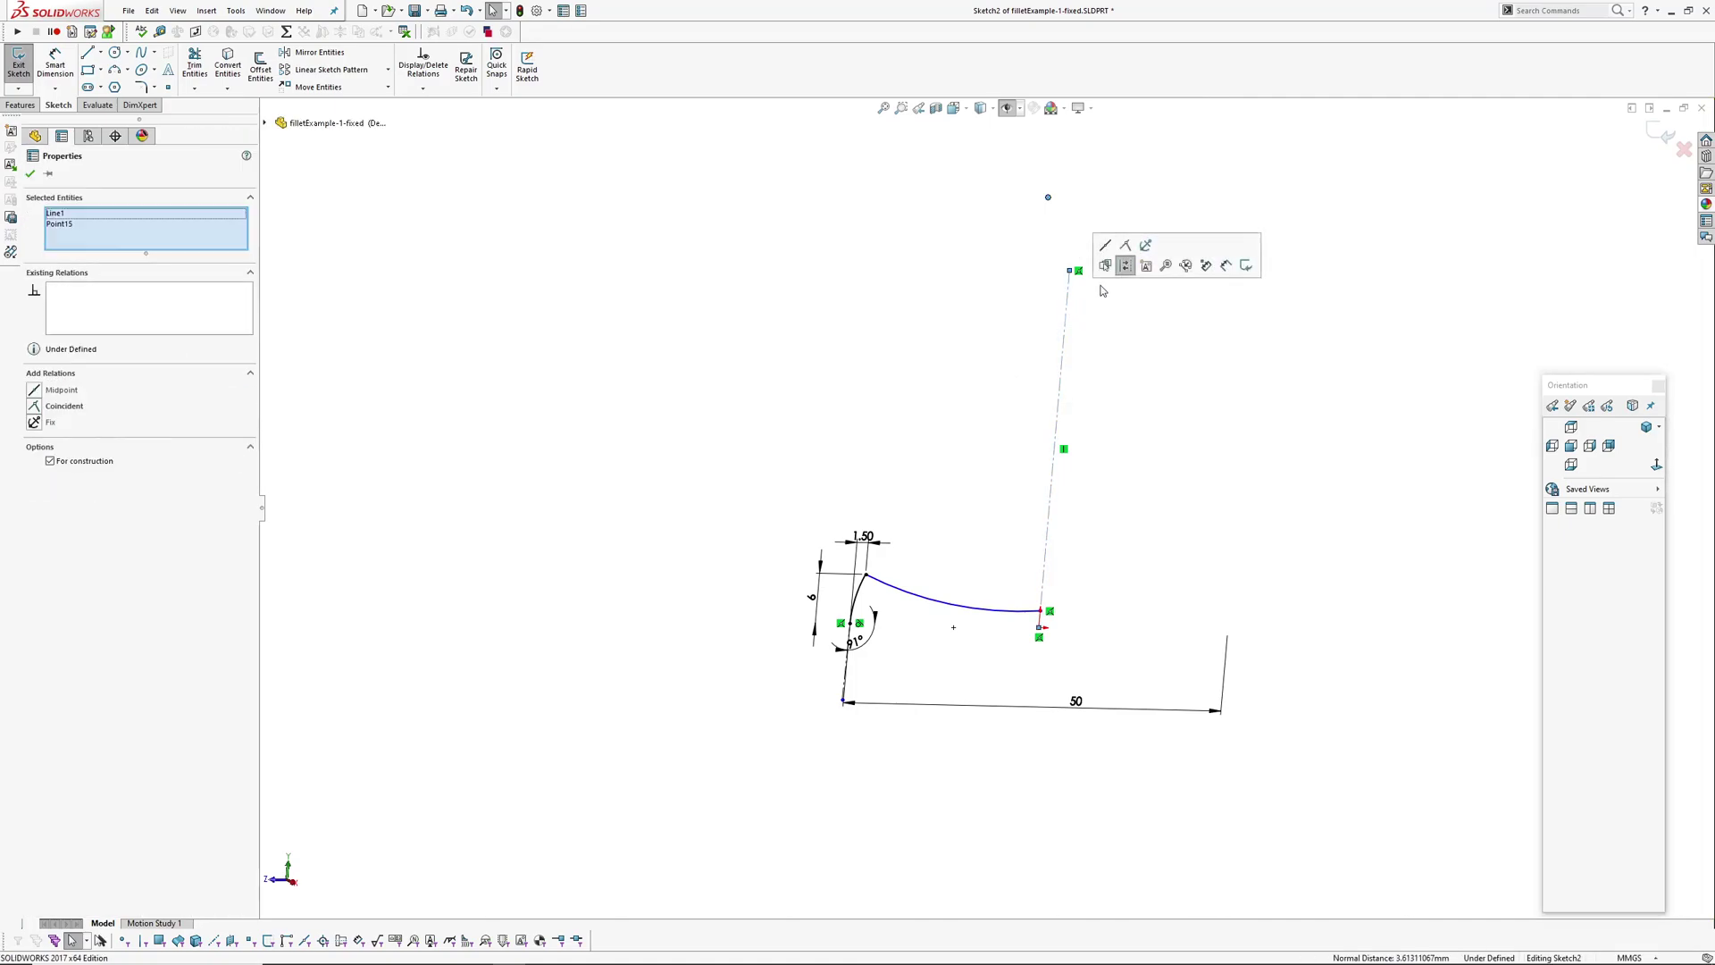
pyautogui.click(1128, 249)
pyautogui.scroll(-2, 1000, 605)
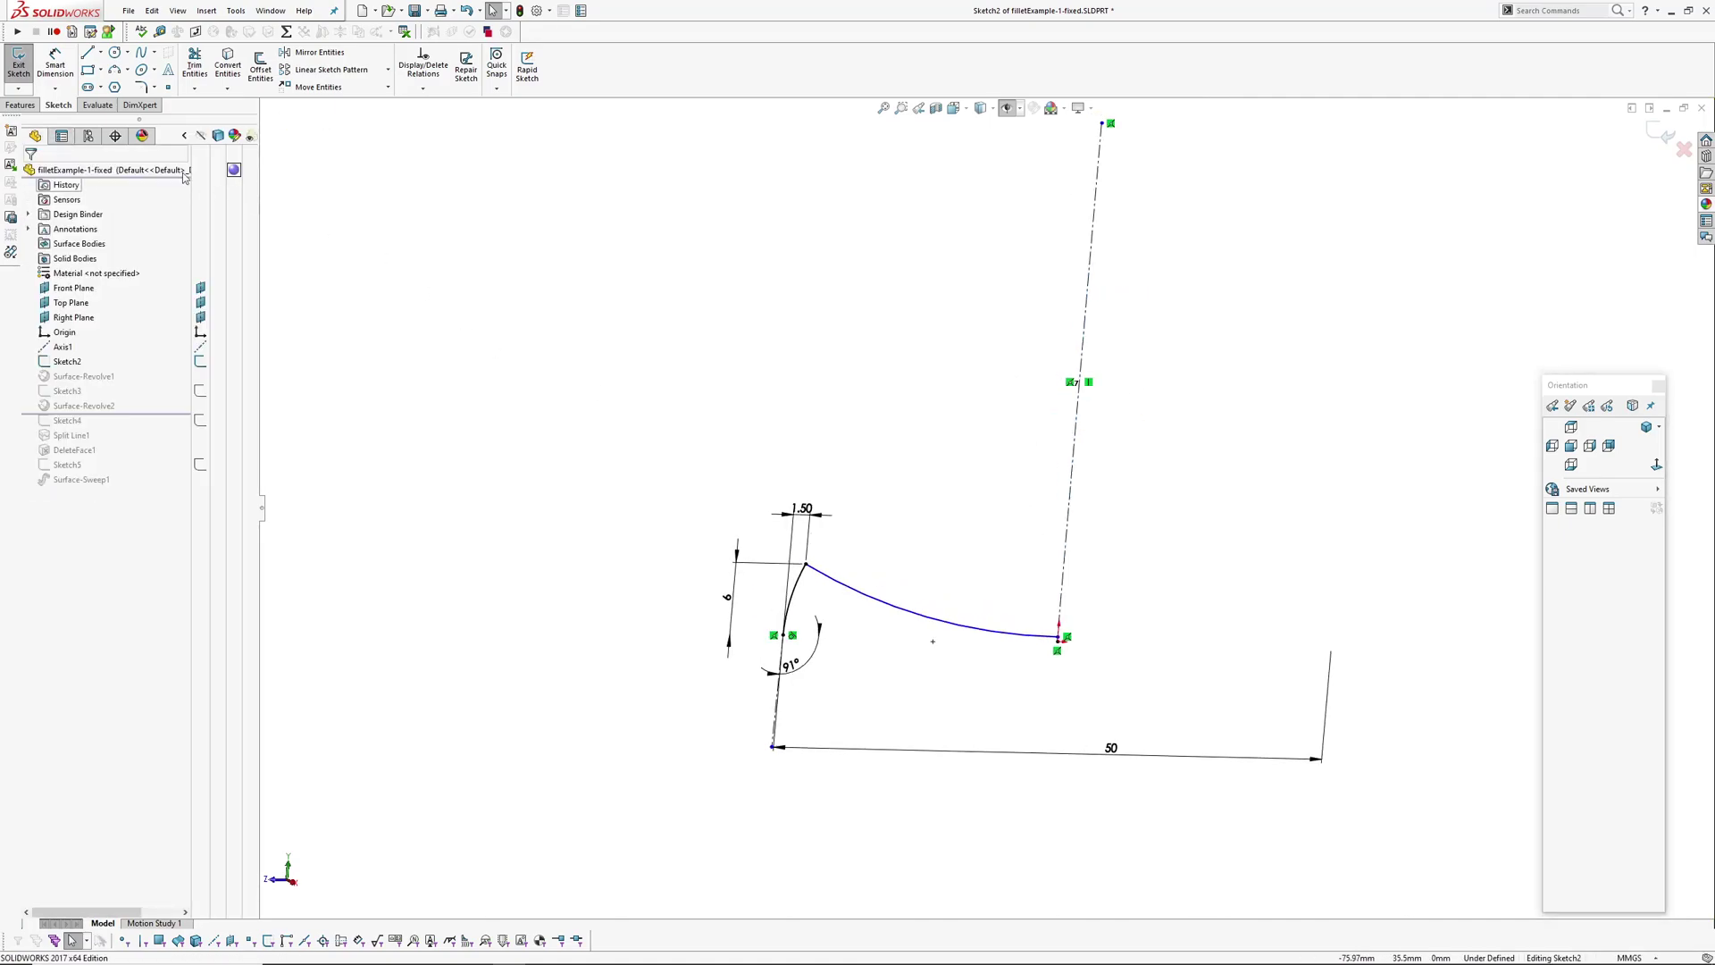
# Dimension the vertical distance between the new arc's endpoints as 4 mm and exit the sketch.
pyautogui.click(54, 64)
pyautogui.click(806, 564)
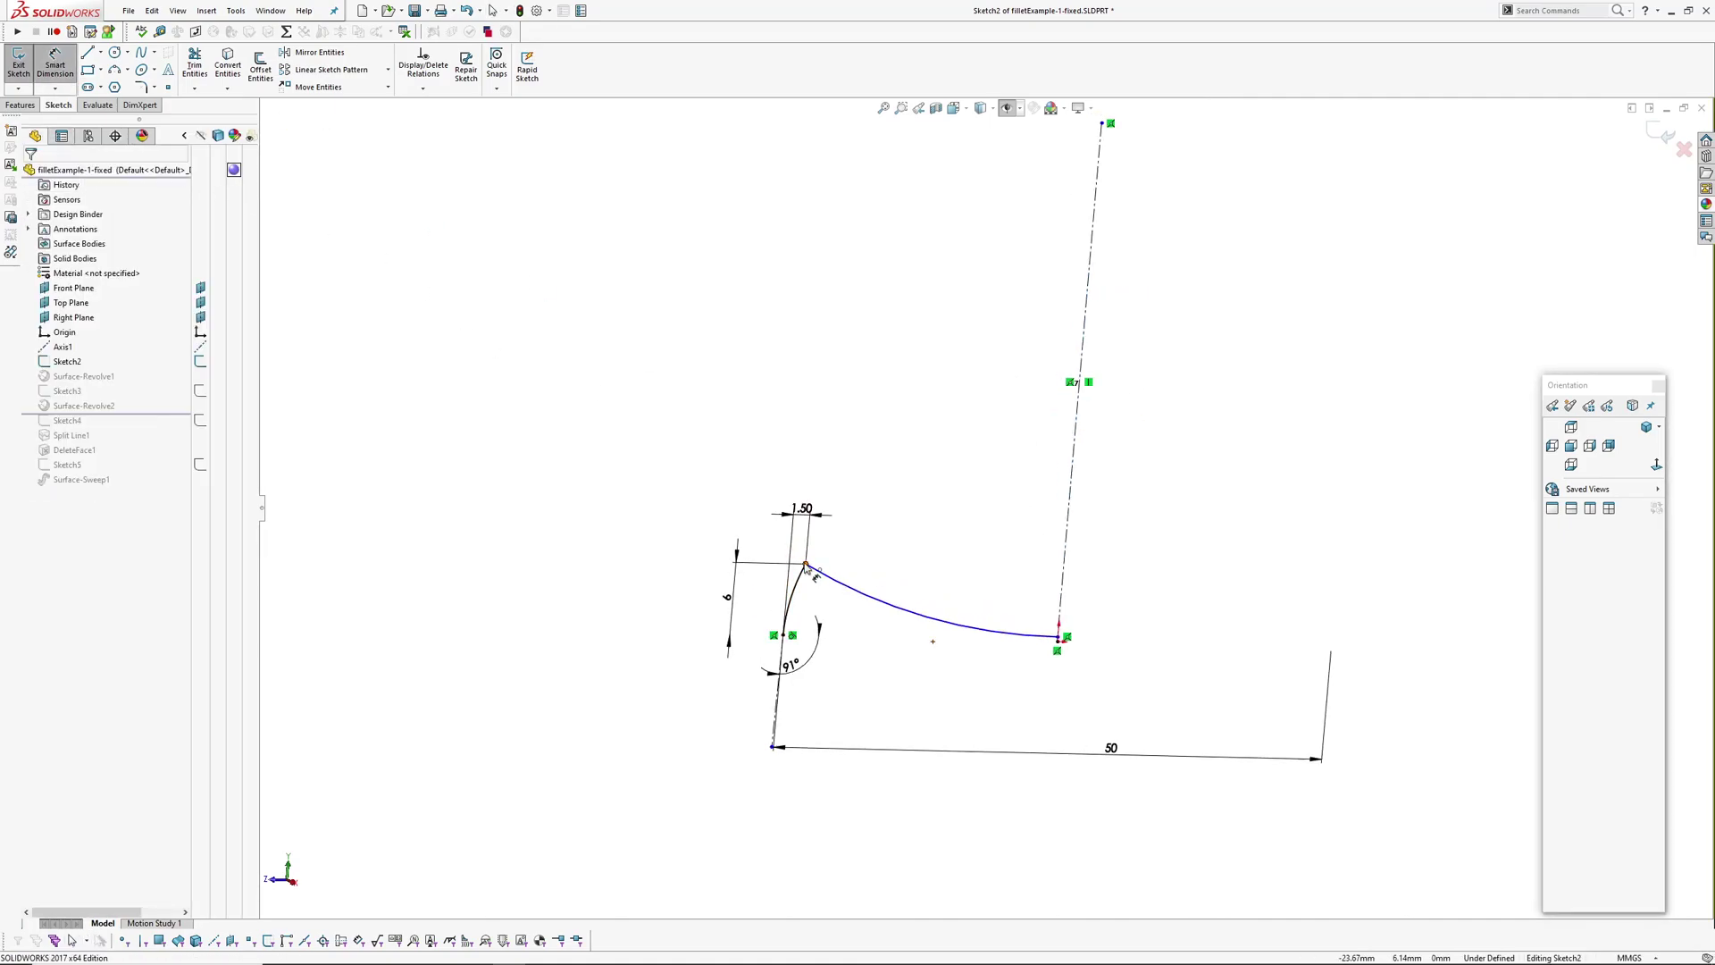
pyautogui.click(1060, 636)
pyautogui.click(1133, 603)
pyautogui.write('4')
pyautogui.press('Return')
pyautogui.rightClick(1276, 447)
pyautogui.click(1313, 466)
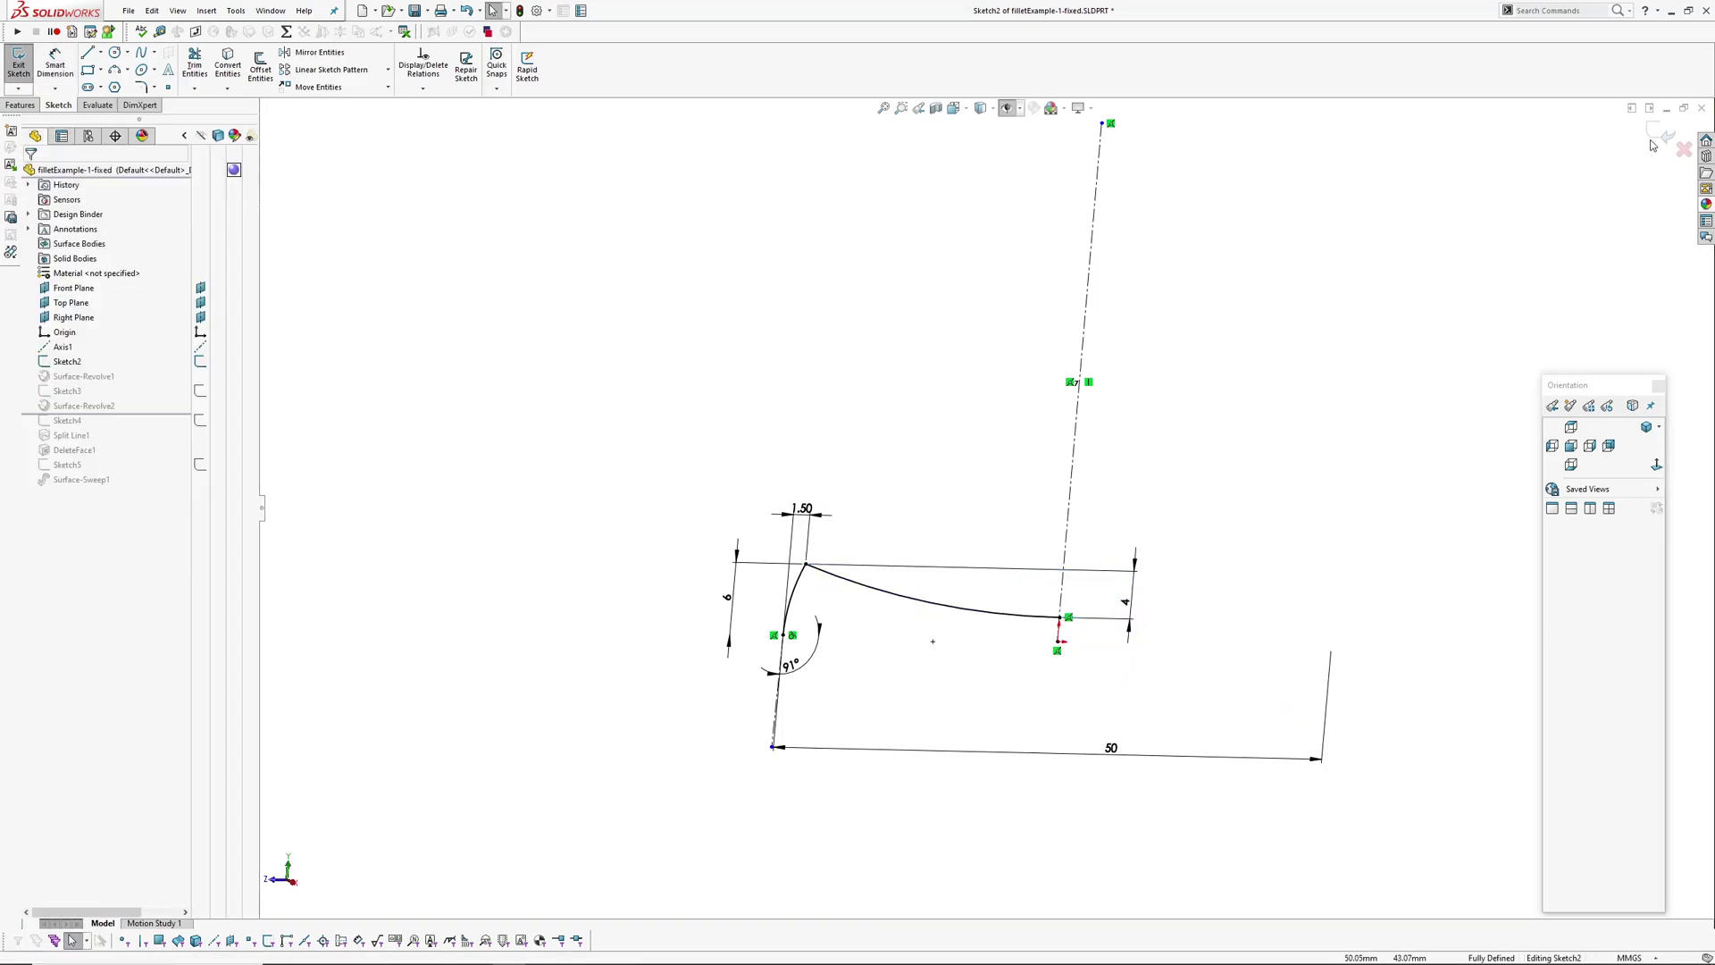
pyautogui.moveTo(906, 545); pyautogui.dragTo(941, 584, button='middle')
pyautogui.click(923, 557)
pyautogui.click(693, 534)
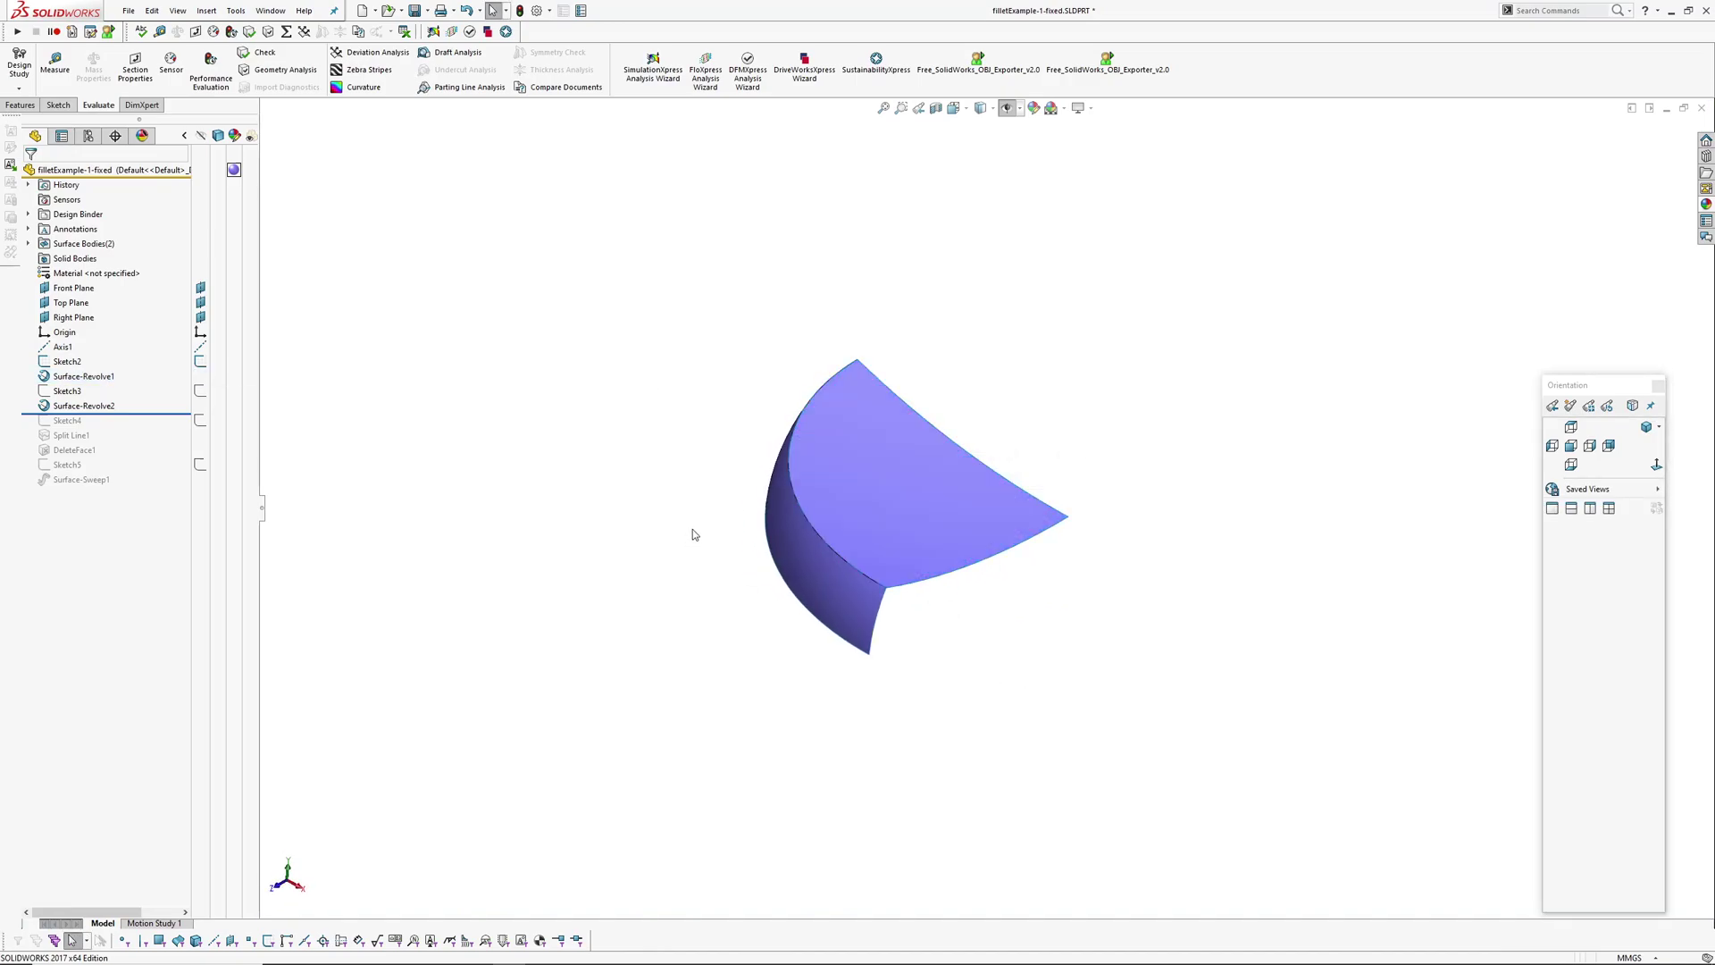
# Edit Sketch3 and delete its existing arc.
pyautogui.click(67, 391)
pyautogui.click(81, 353)
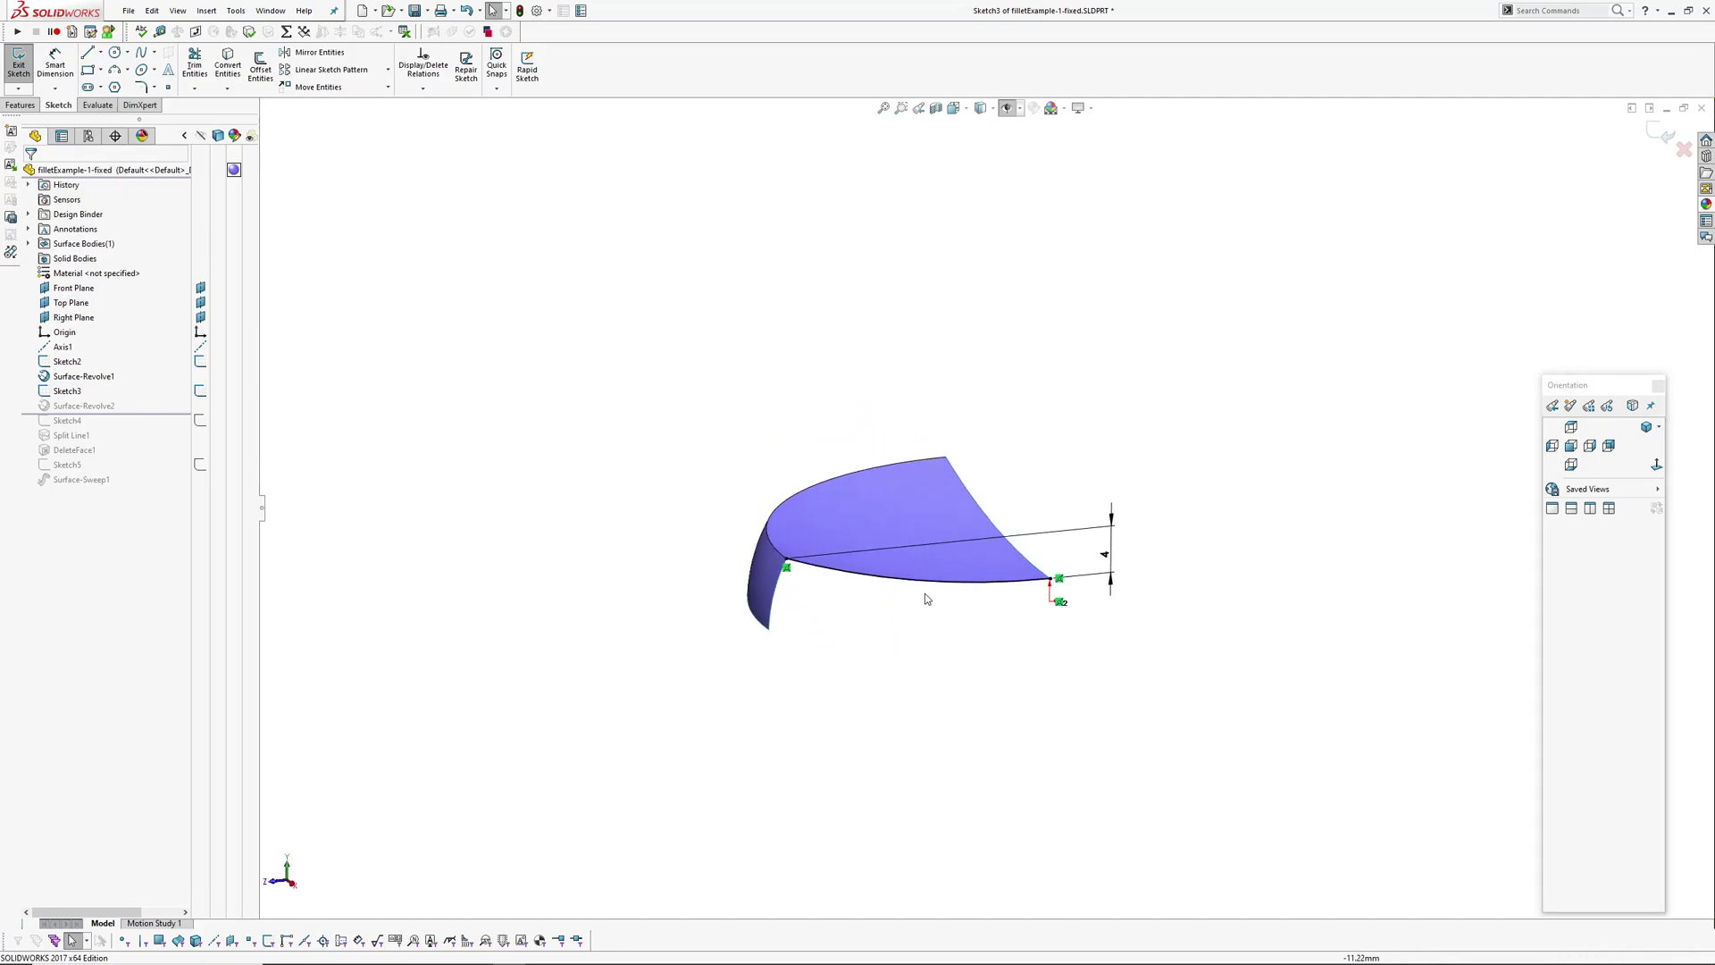
pyautogui.click(932, 587)
pyautogui.press('Delete')
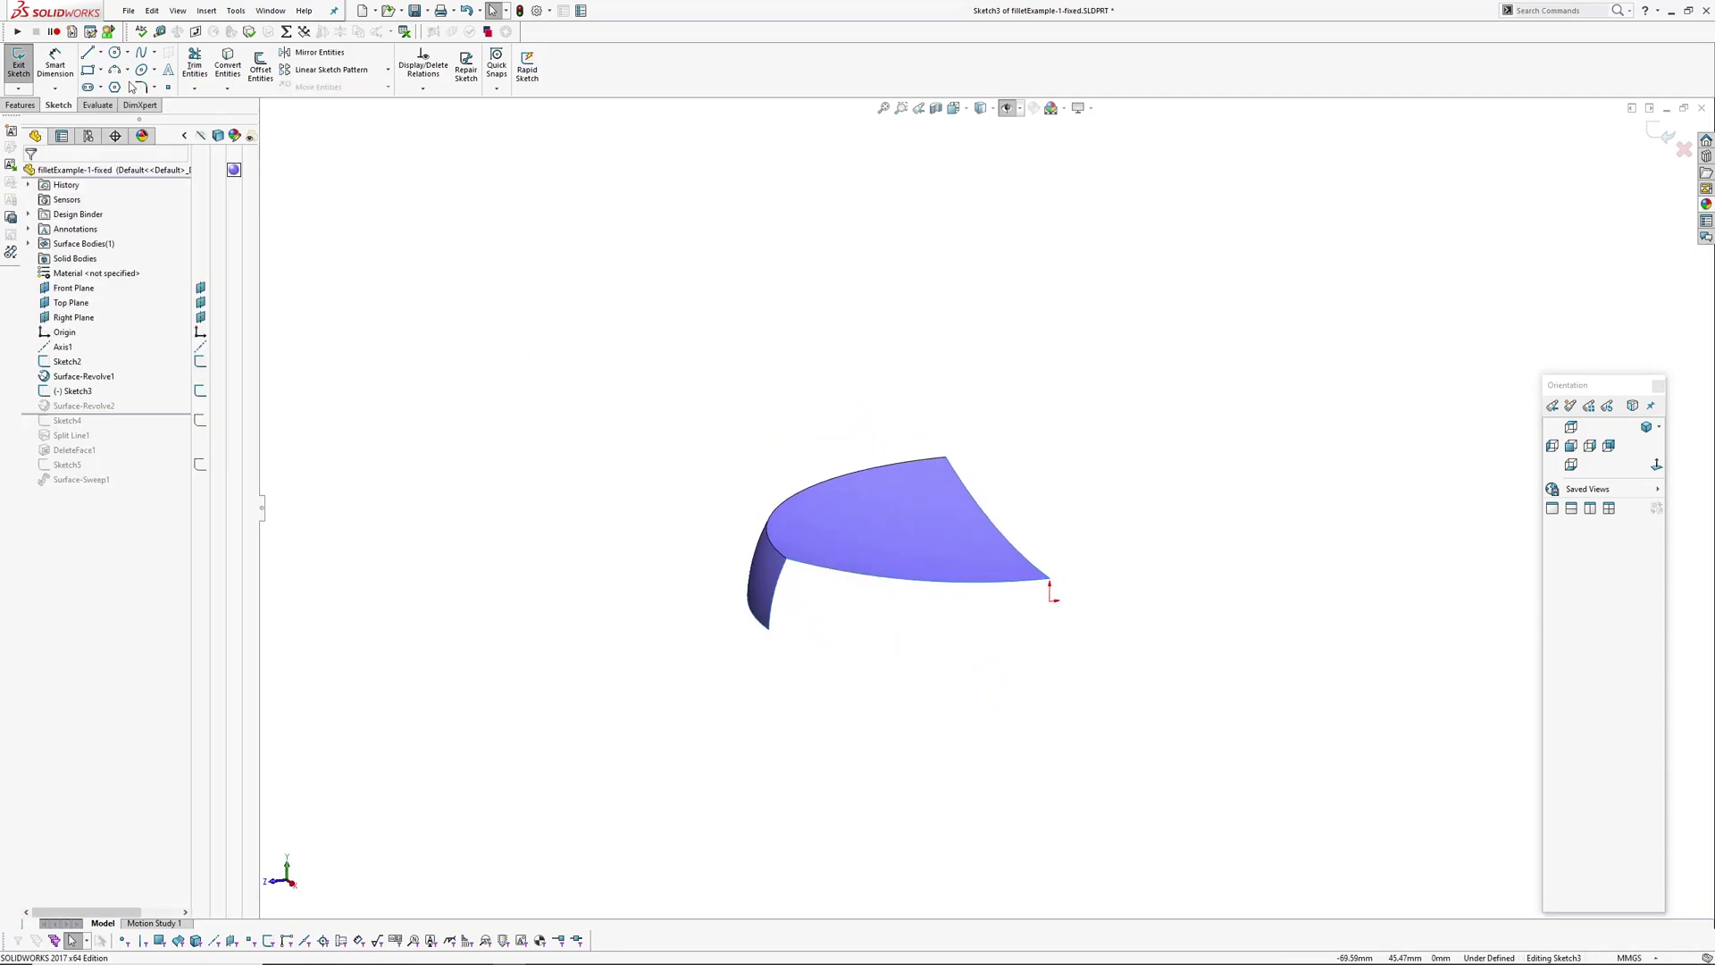
# Draw a three-point arc of about 22.6 mm radius rising from the side surface's upper corner toward the revolve axis.
pyautogui.click(117, 71)
pyautogui.click(787, 565)
pyautogui.click(1032, 408)
pyautogui.click(1003, 427)
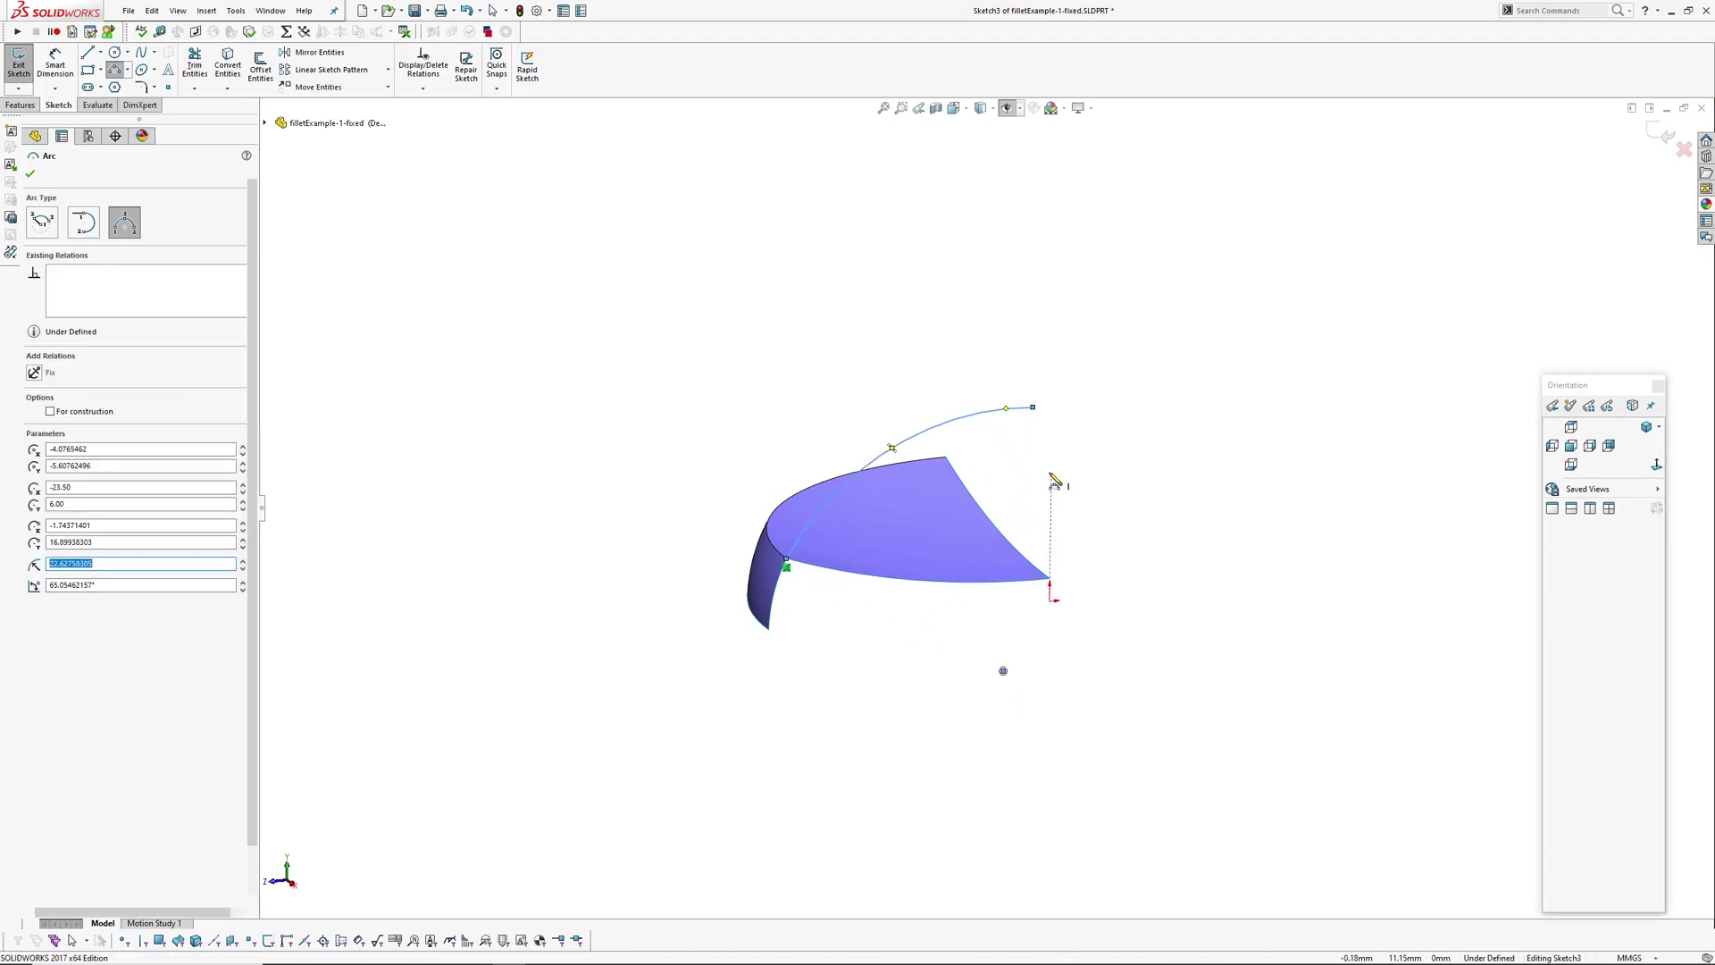
pyautogui.press('Escape')
# Make the new arc's upper endpoint and its center point coincident with the revolve axis.
pyautogui.click(1033, 407)
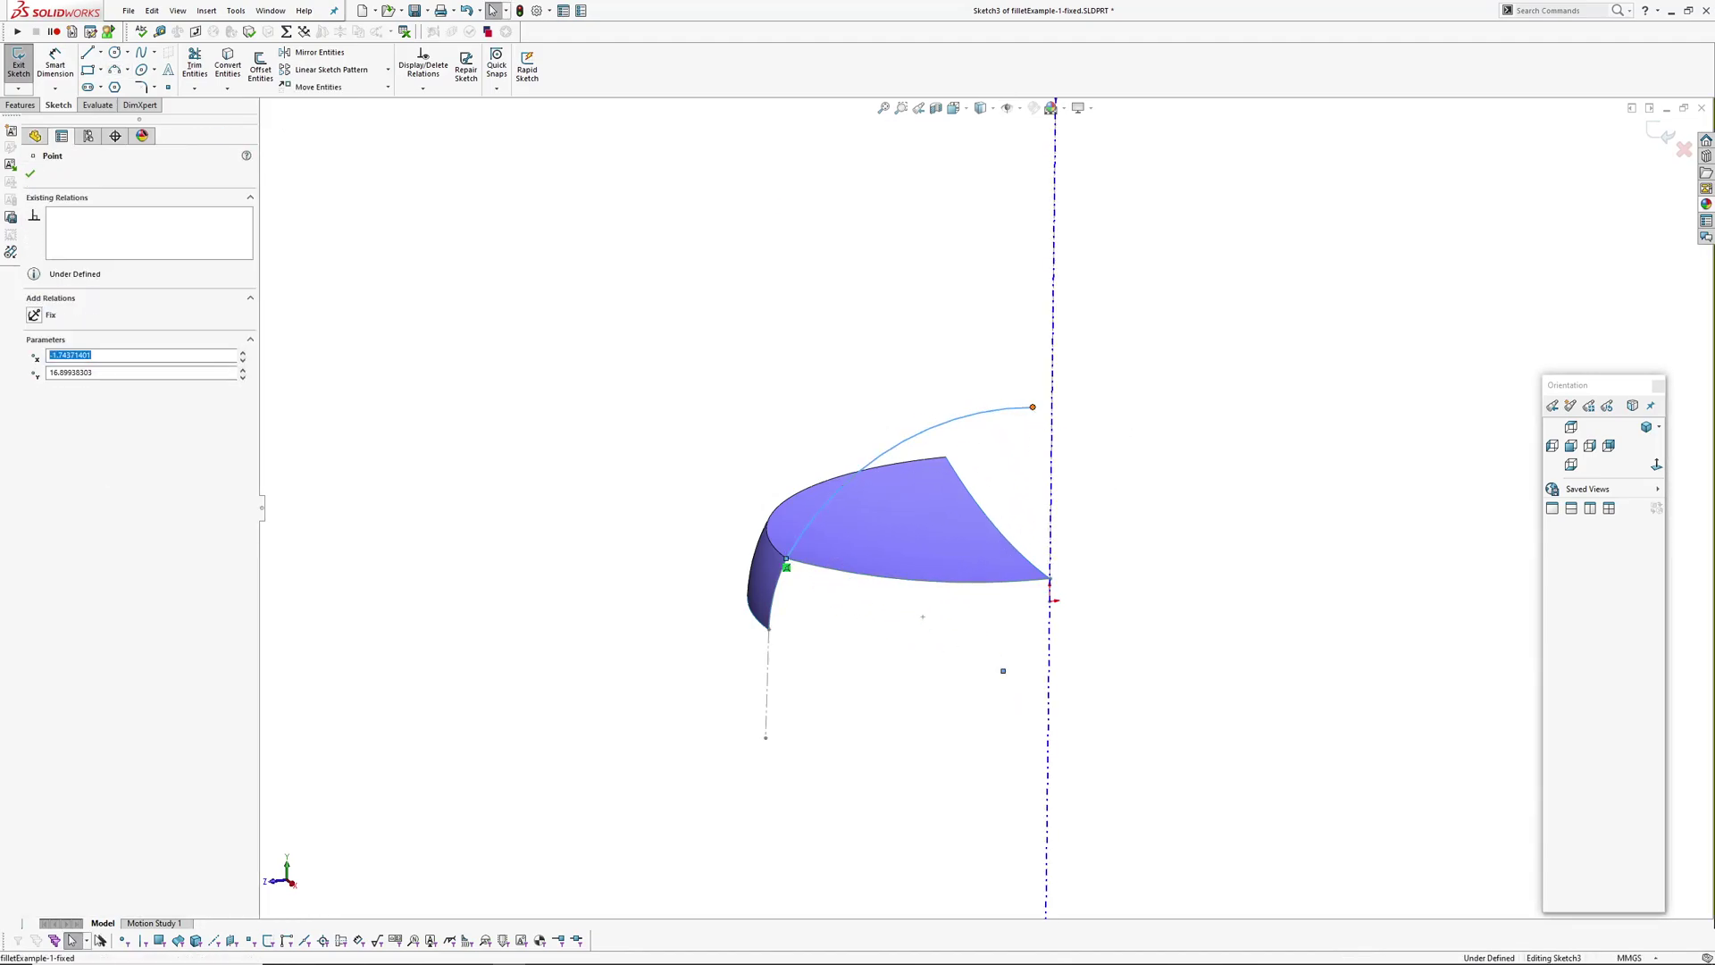
pyautogui.keyDown('ctrl'); pyautogui.click(1052, 427); pyautogui.keyUp('ctrl')
pyautogui.click(1117, 369)
pyautogui.click(1133, 557)
pyautogui.click(1004, 668)
pyautogui.keyDown('ctrl'); pyautogui.click(1048, 679); pyautogui.keyUp('ctrl')
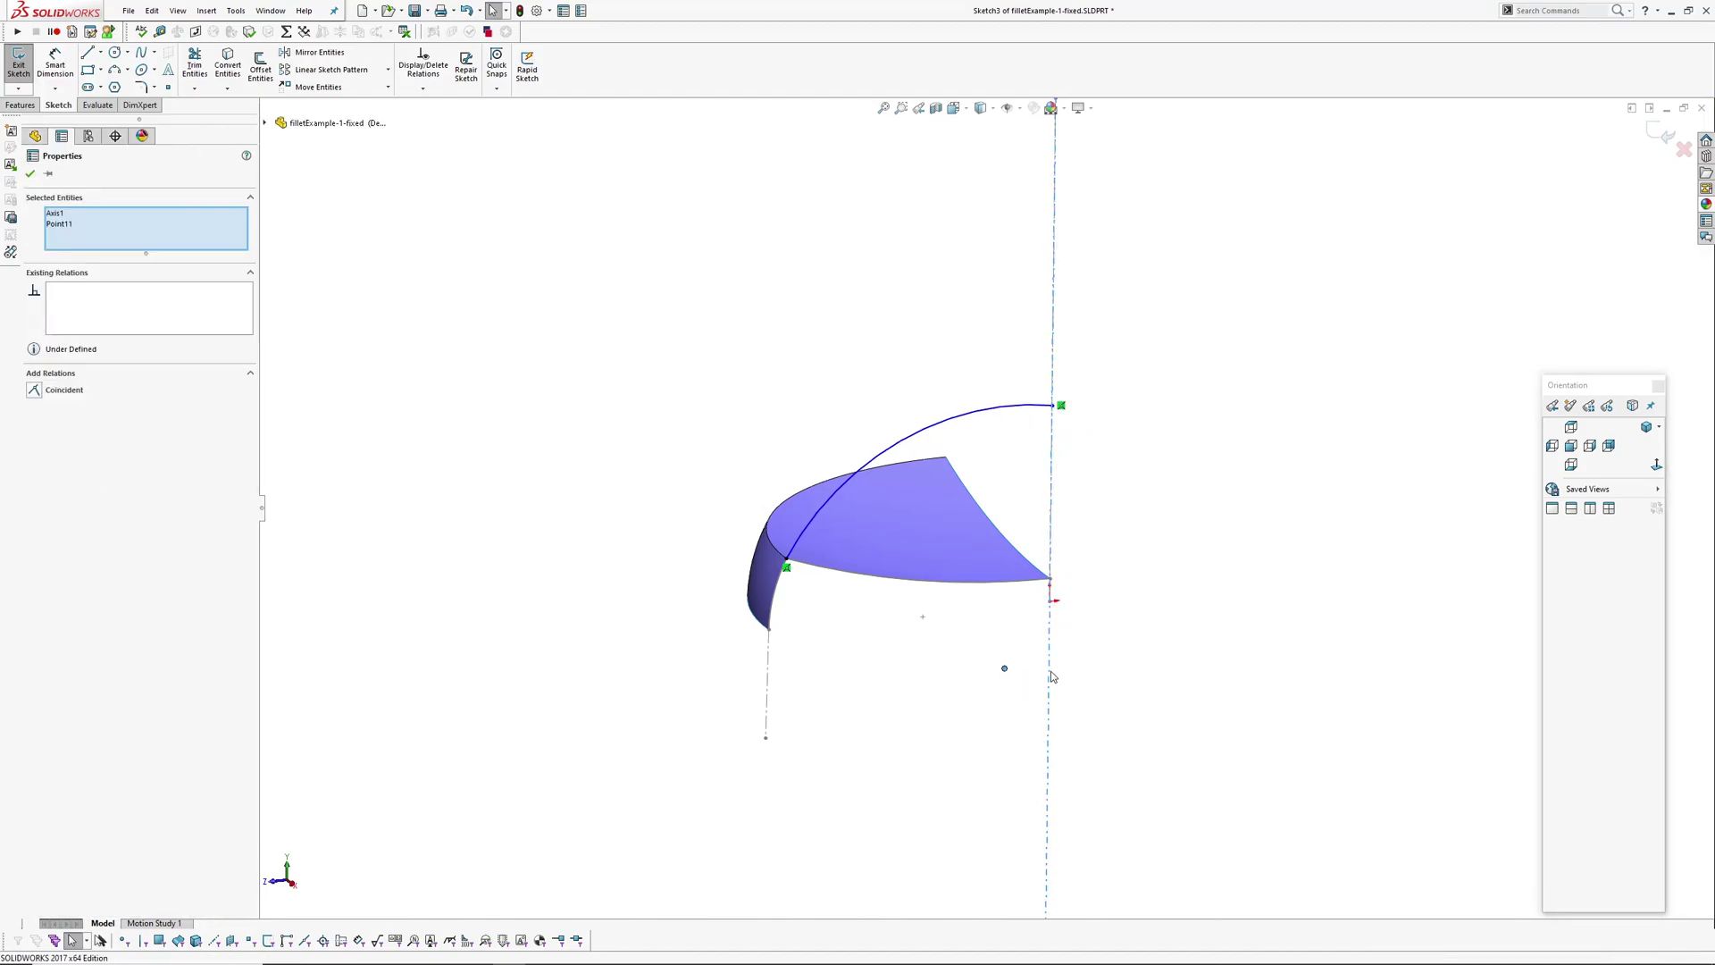
pyautogui.click(1087, 613)
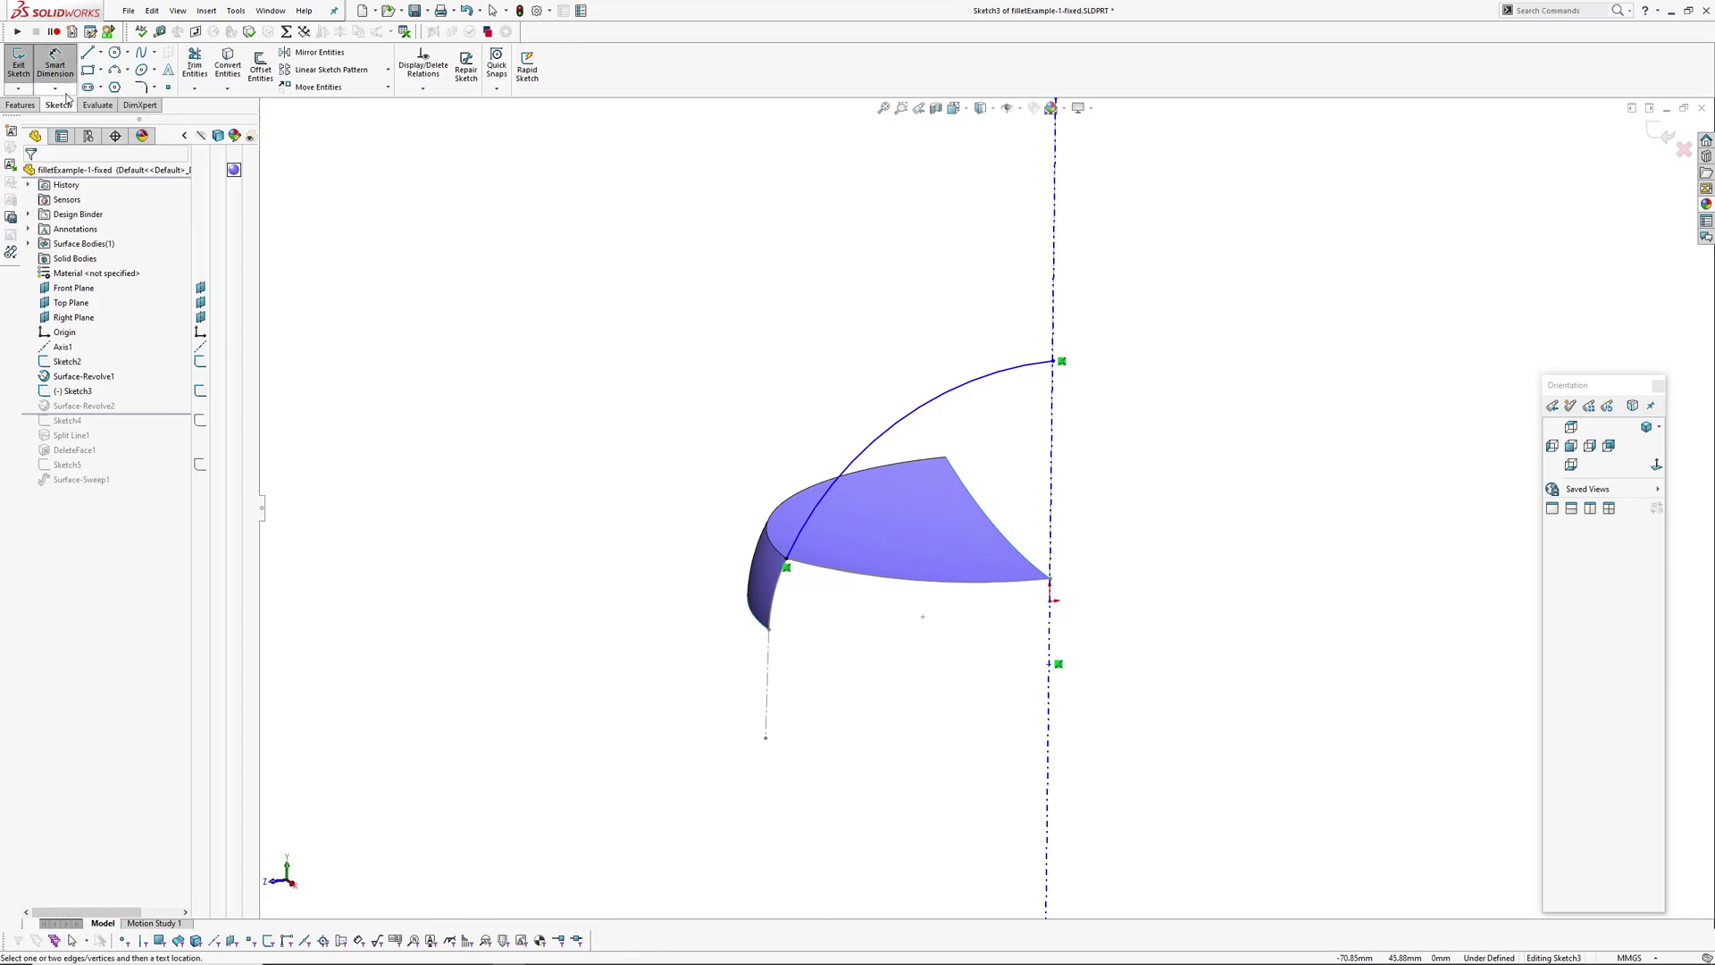
# Dimension the arc's upper endpoint 15 mm from the Top Plane and exit the sketch.
pyautogui.click(71, 303)
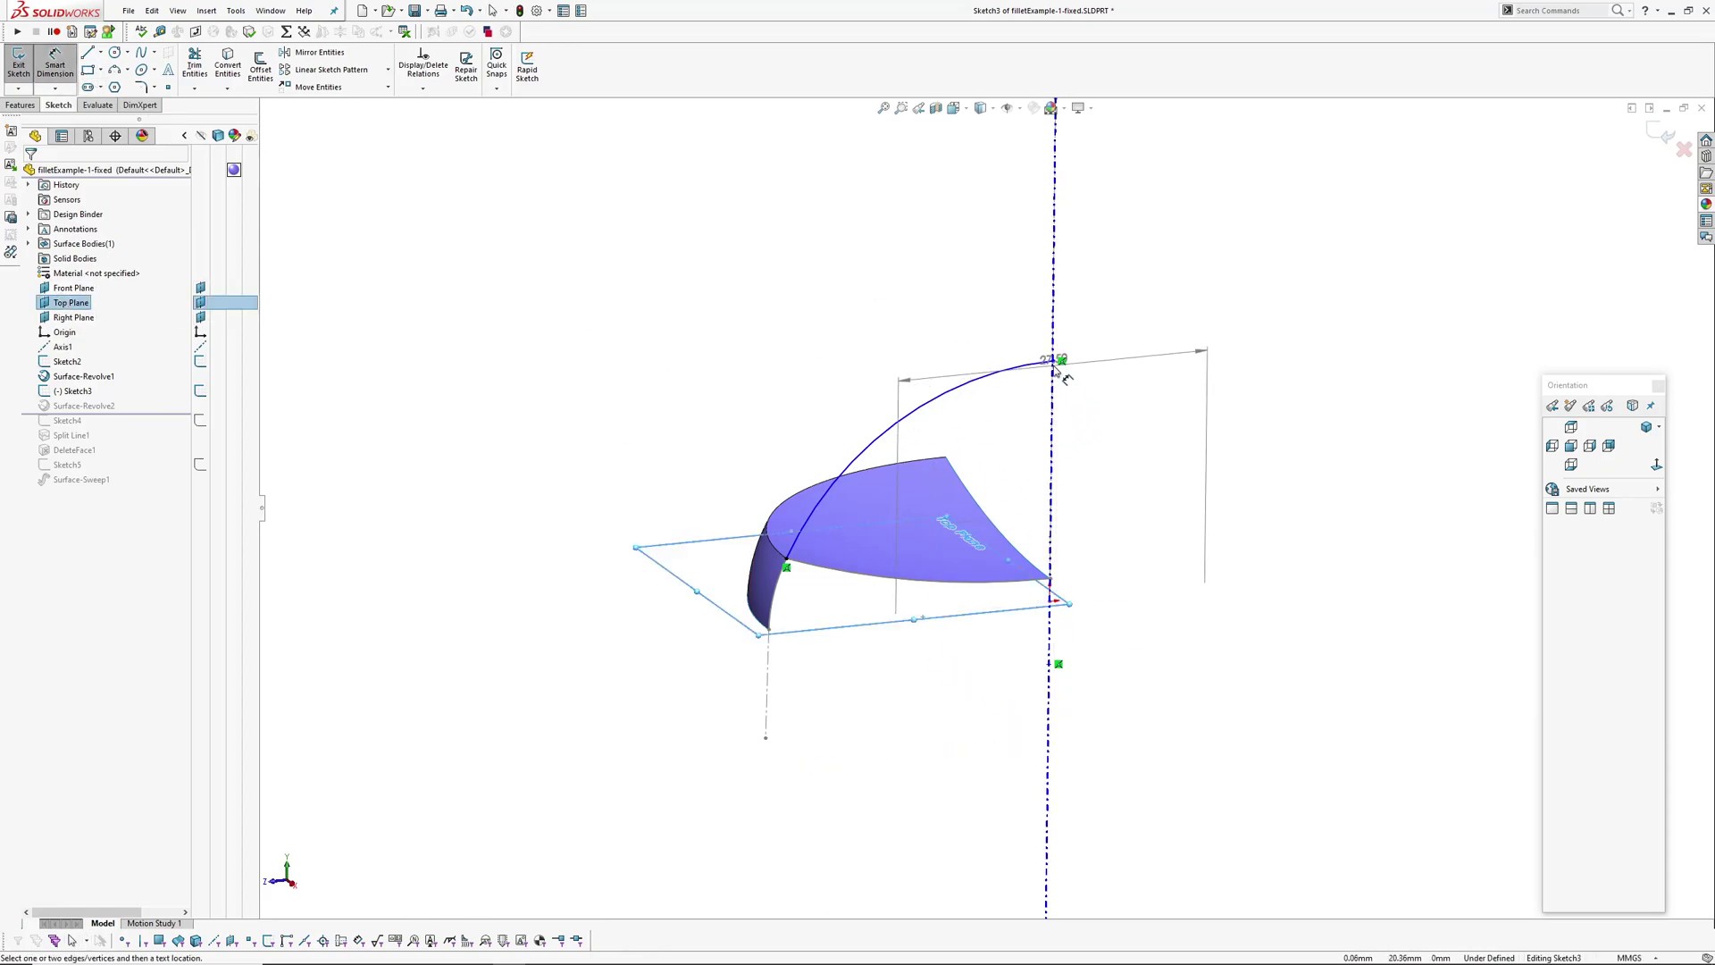
pyautogui.click(1092, 491)
pyautogui.write('15')
pyautogui.press('Return')
pyautogui.click(1663, 134)
# Roll the feature history back to just after Surface-Revolve1.
pyautogui.moveTo(840, 487); pyautogui.dragTo(965, 596, button='middle')
pyautogui.moveTo(1117, 574); pyautogui.dragTo(1138, 687, button='middle')
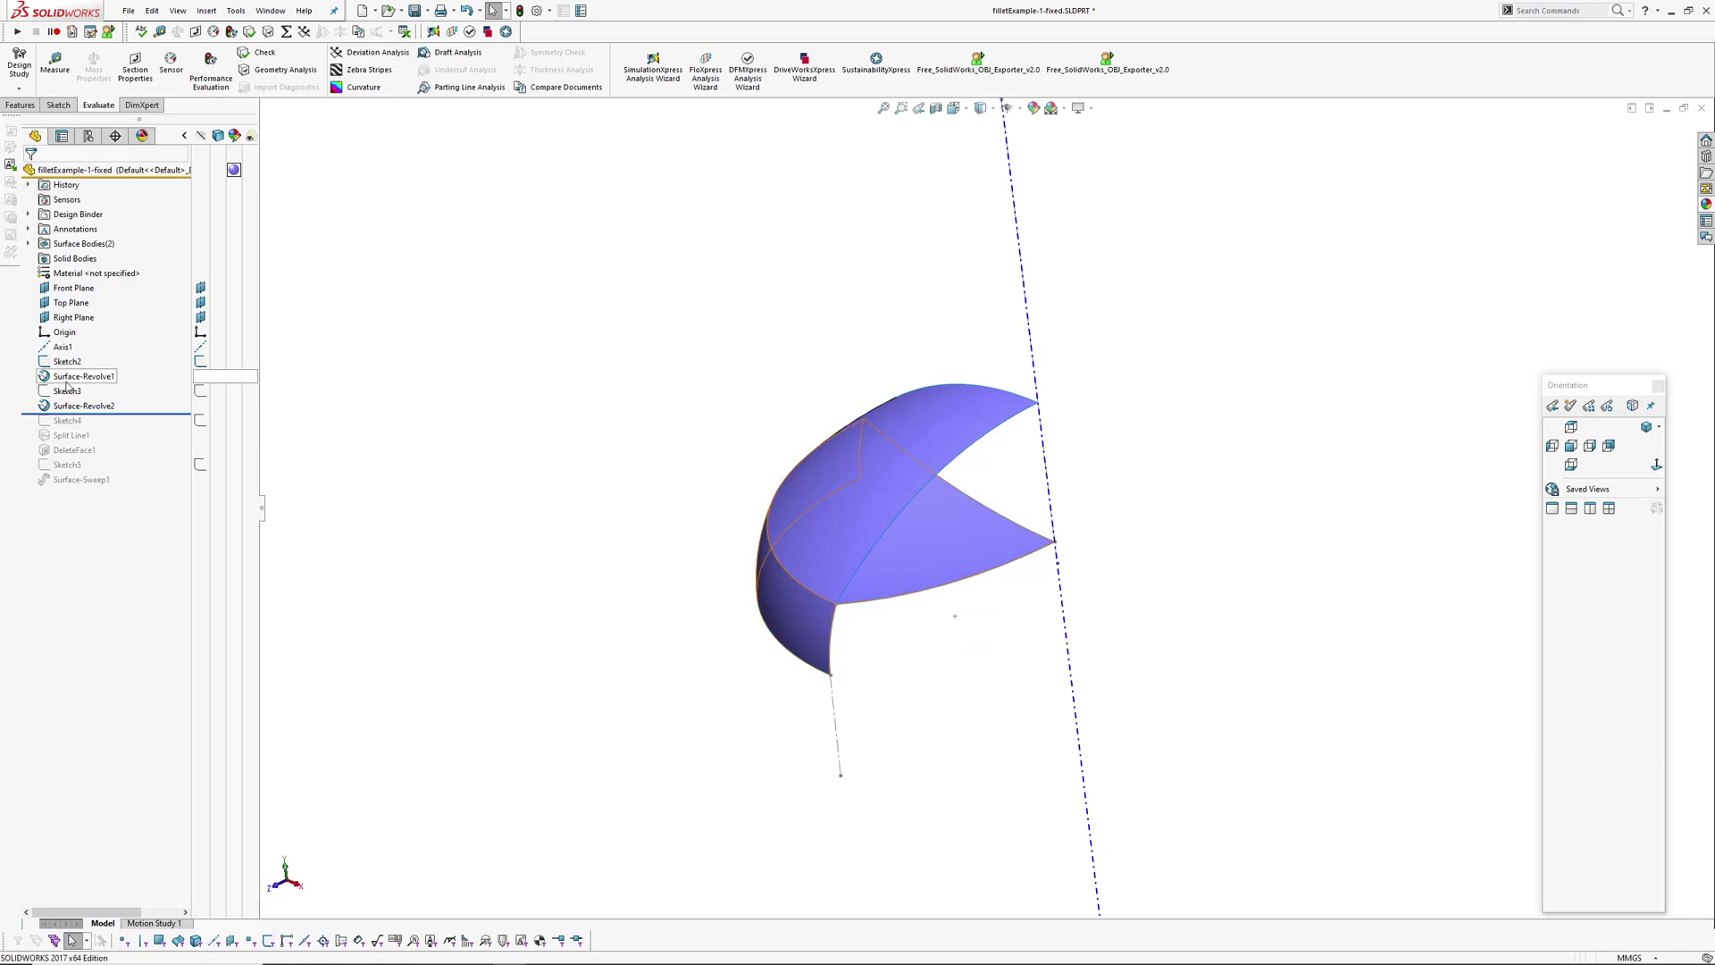
pyautogui.click(87, 408)
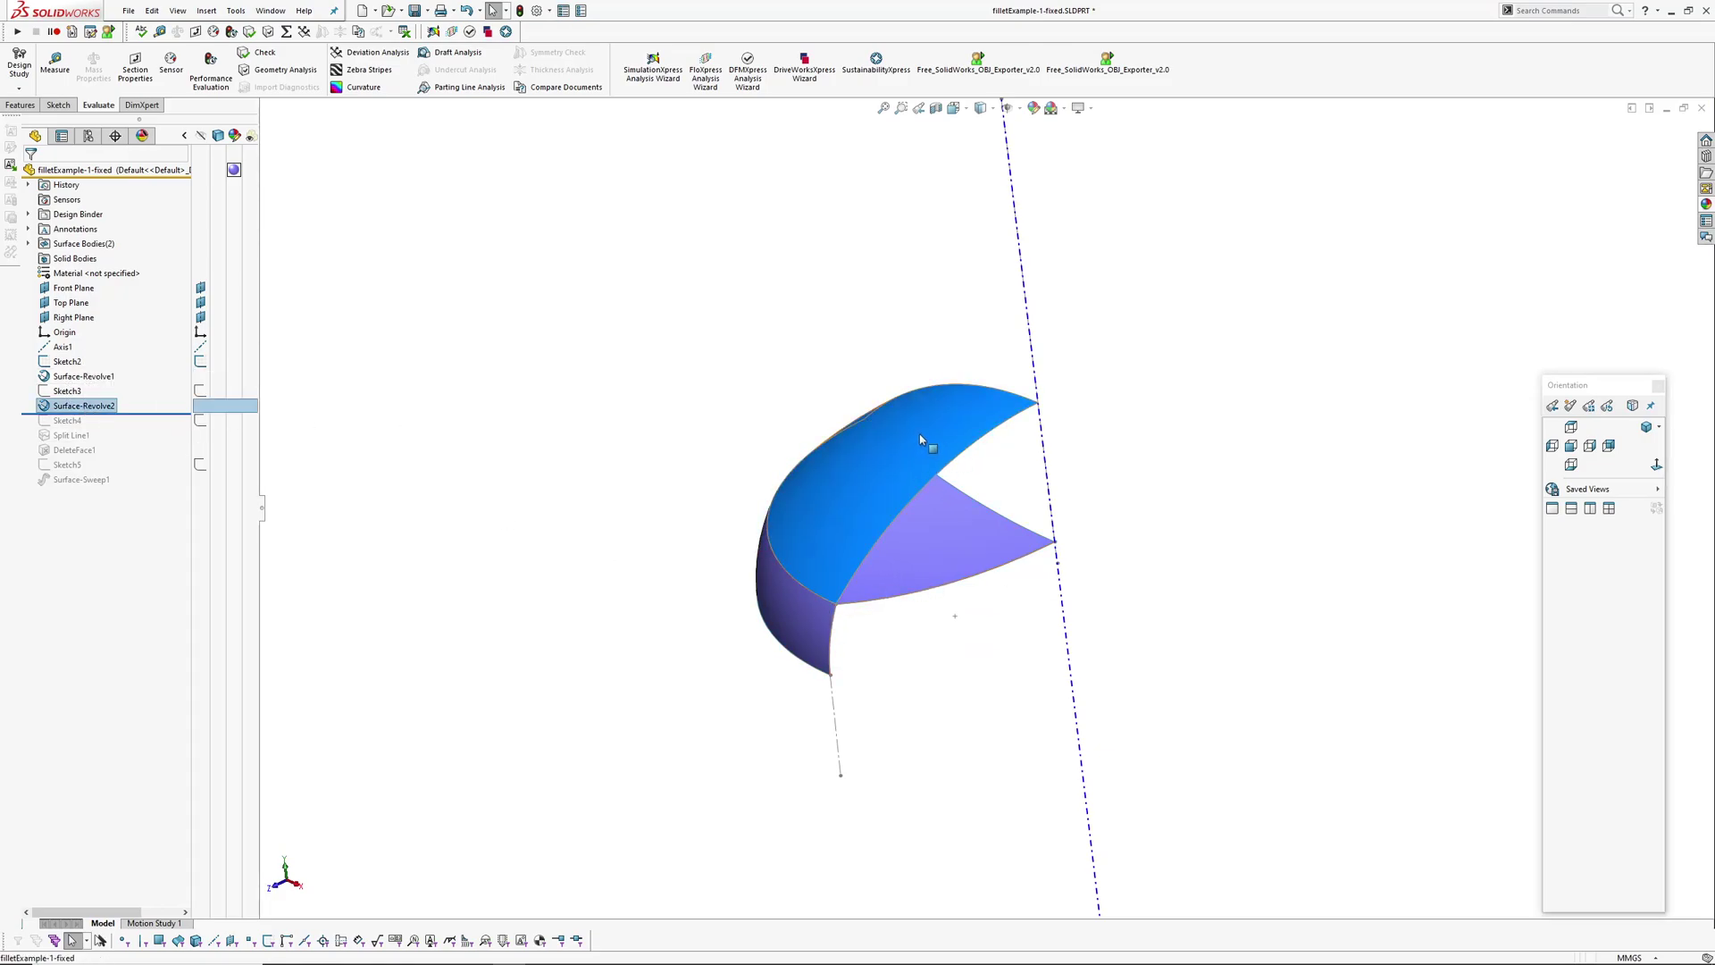
pyautogui.moveTo(139, 412); pyautogui.dragTo(141, 398)
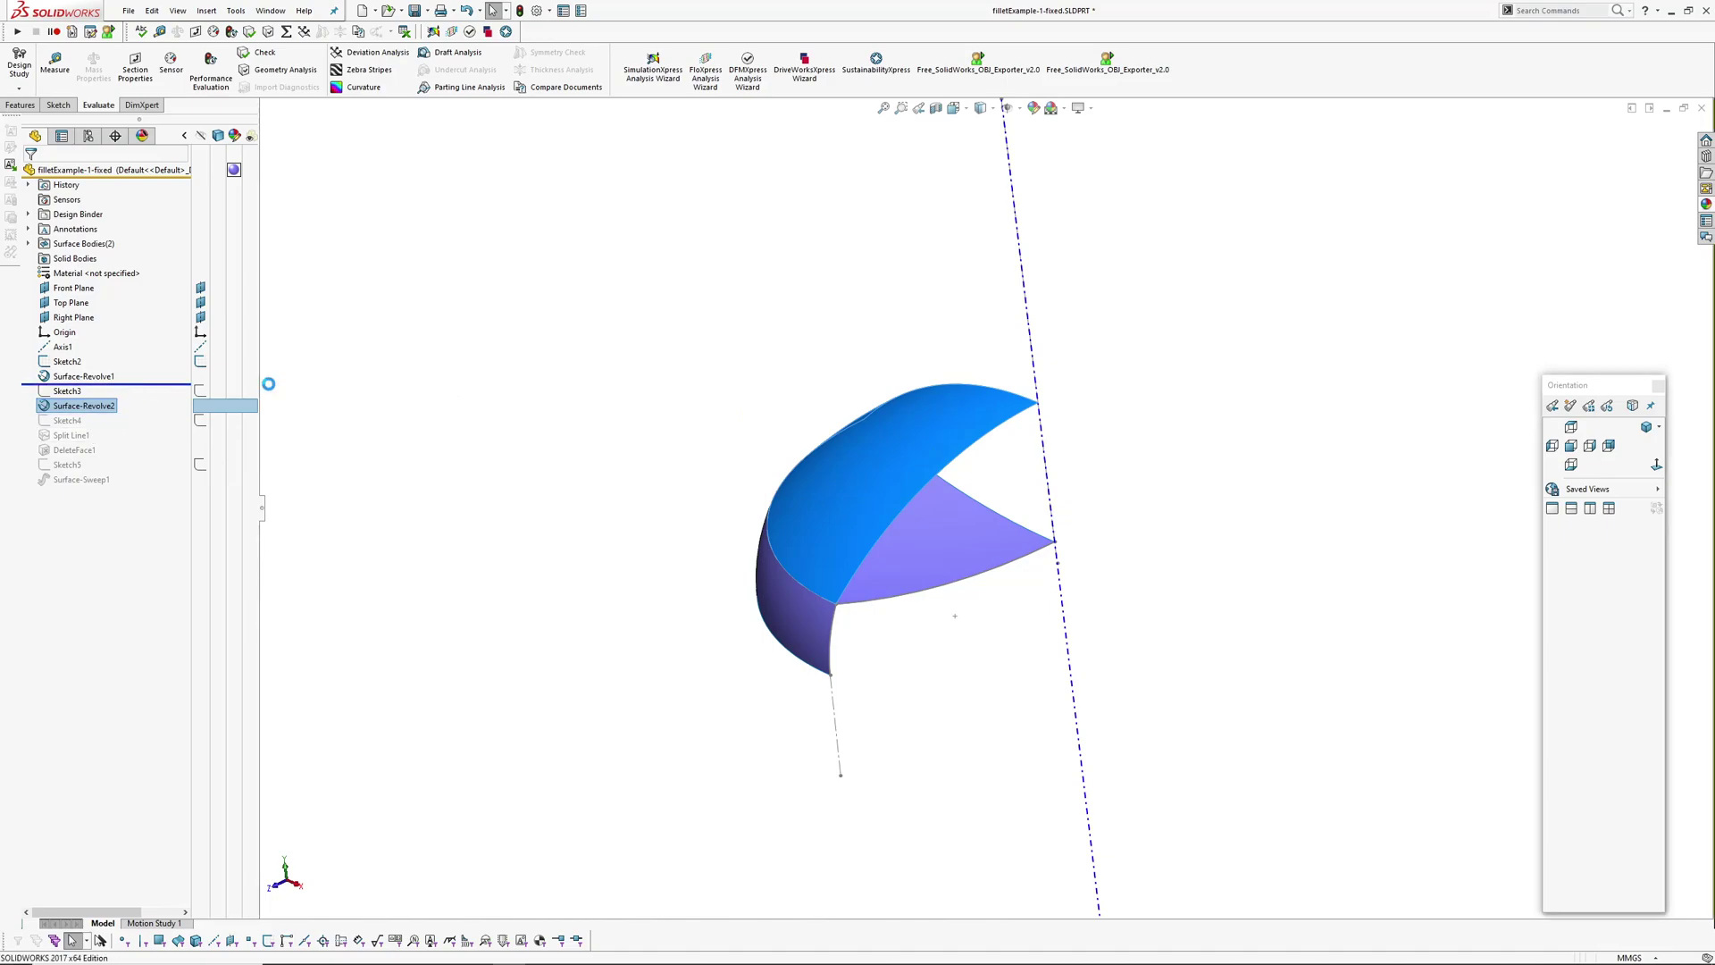
pyautogui.moveTo(693, 518); pyautogui.dragTo(517, 521, button='middle')
# Add a symmetric 1.5 mm fillet with a circular profile along the curved edge between the top and side surfaces.
pyautogui.press('s')
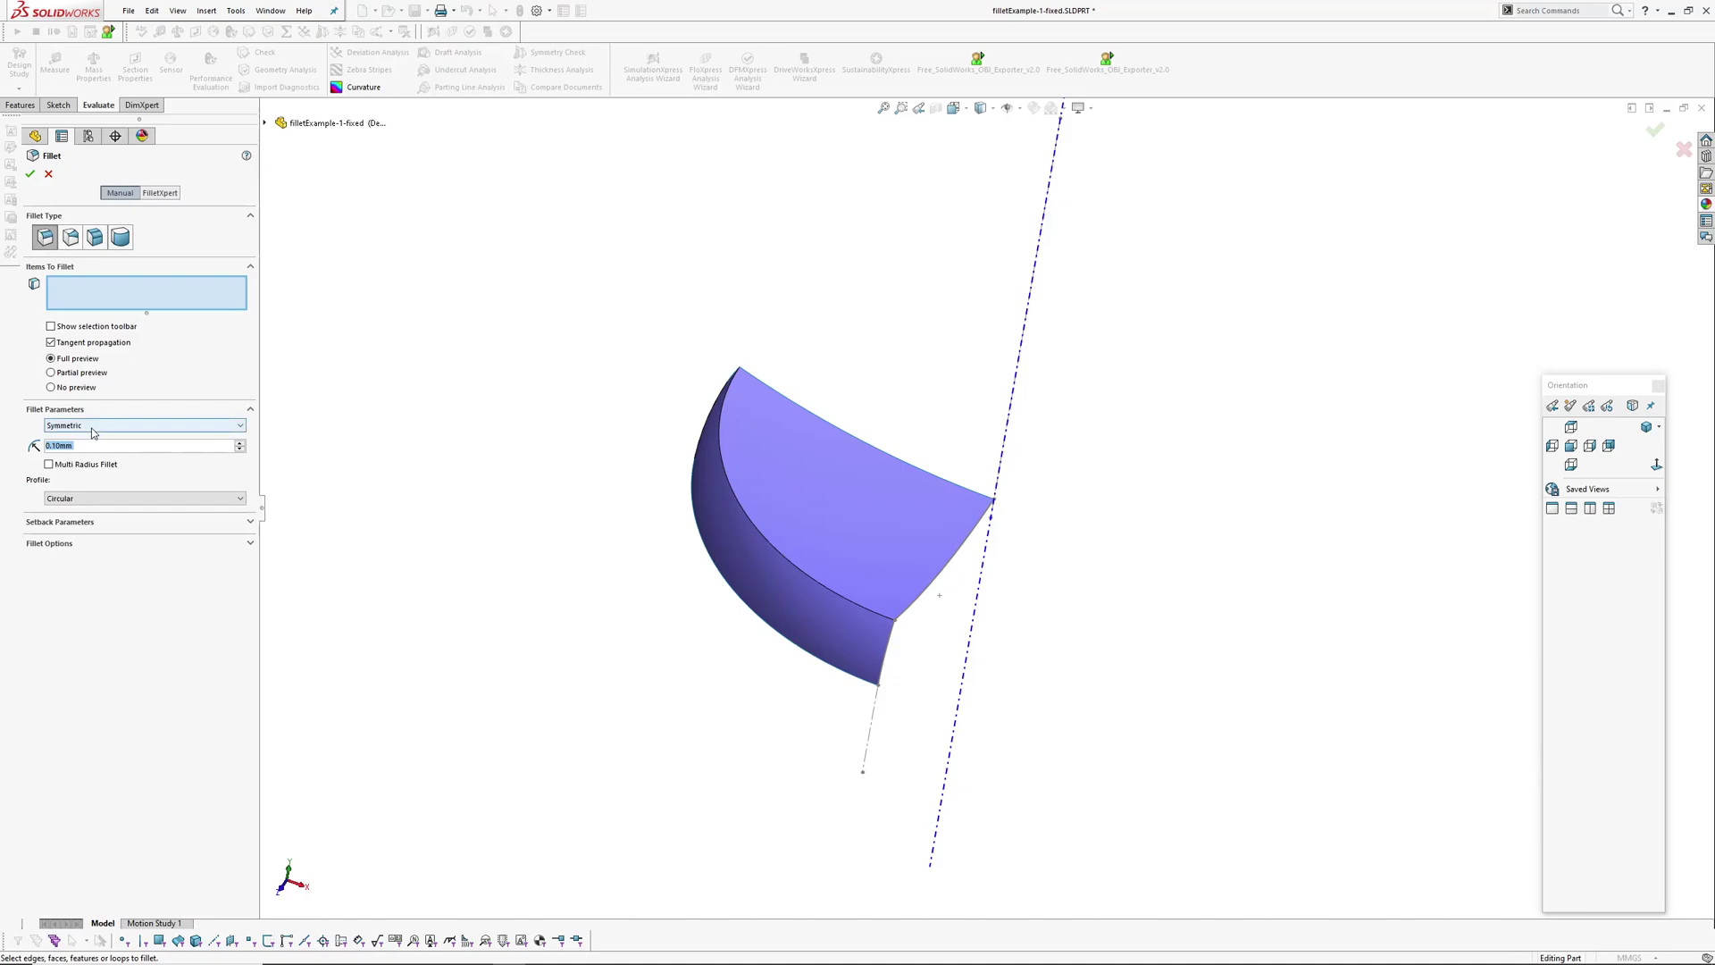
pyautogui.click(77, 498)
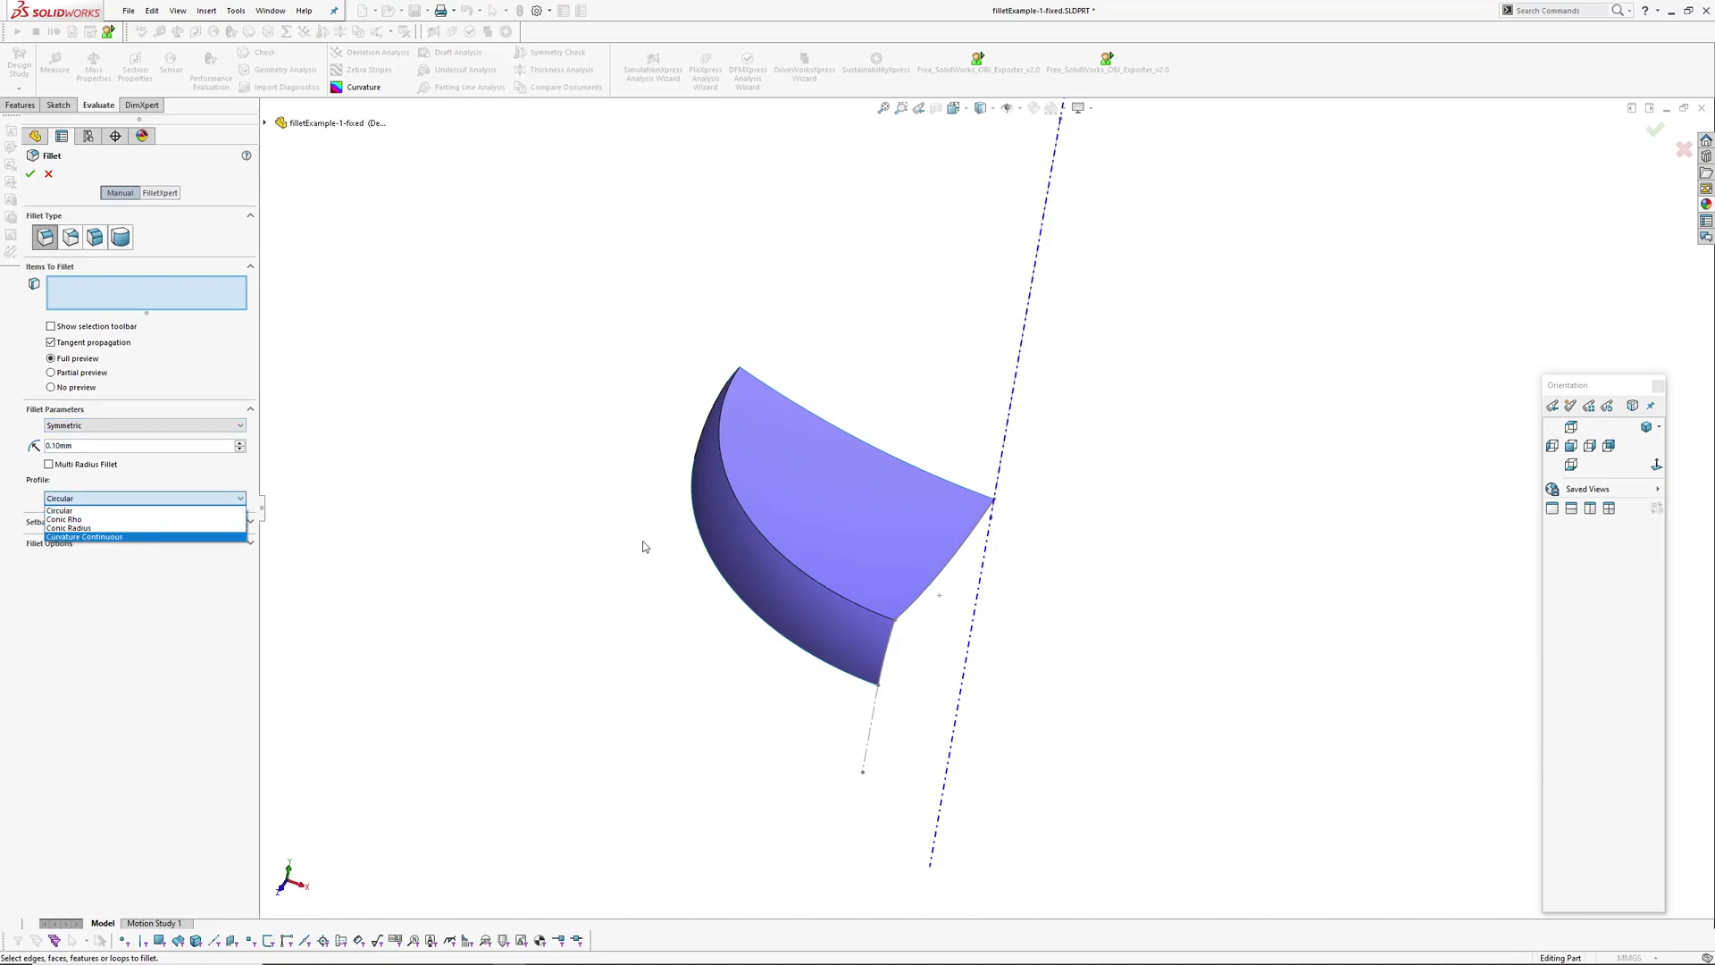
pyautogui.click(59, 502)
pyautogui.moveTo(625, 487); pyautogui.dragTo(830, 523, button='middle')
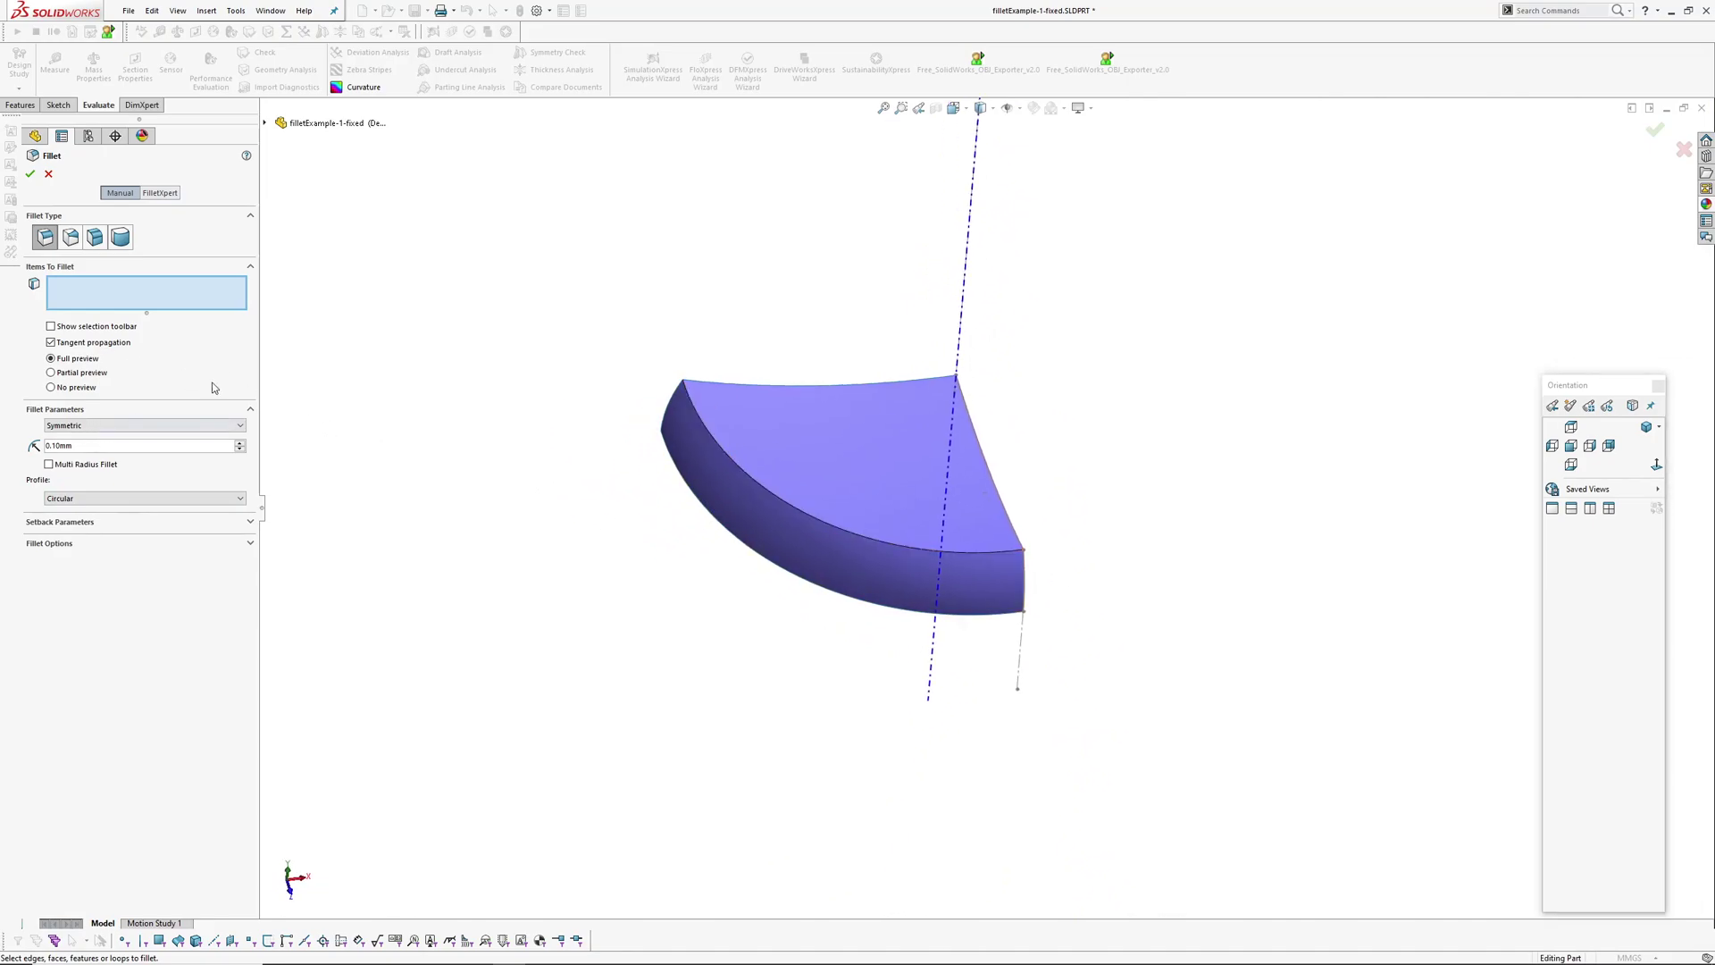
pyautogui.click(821, 524)
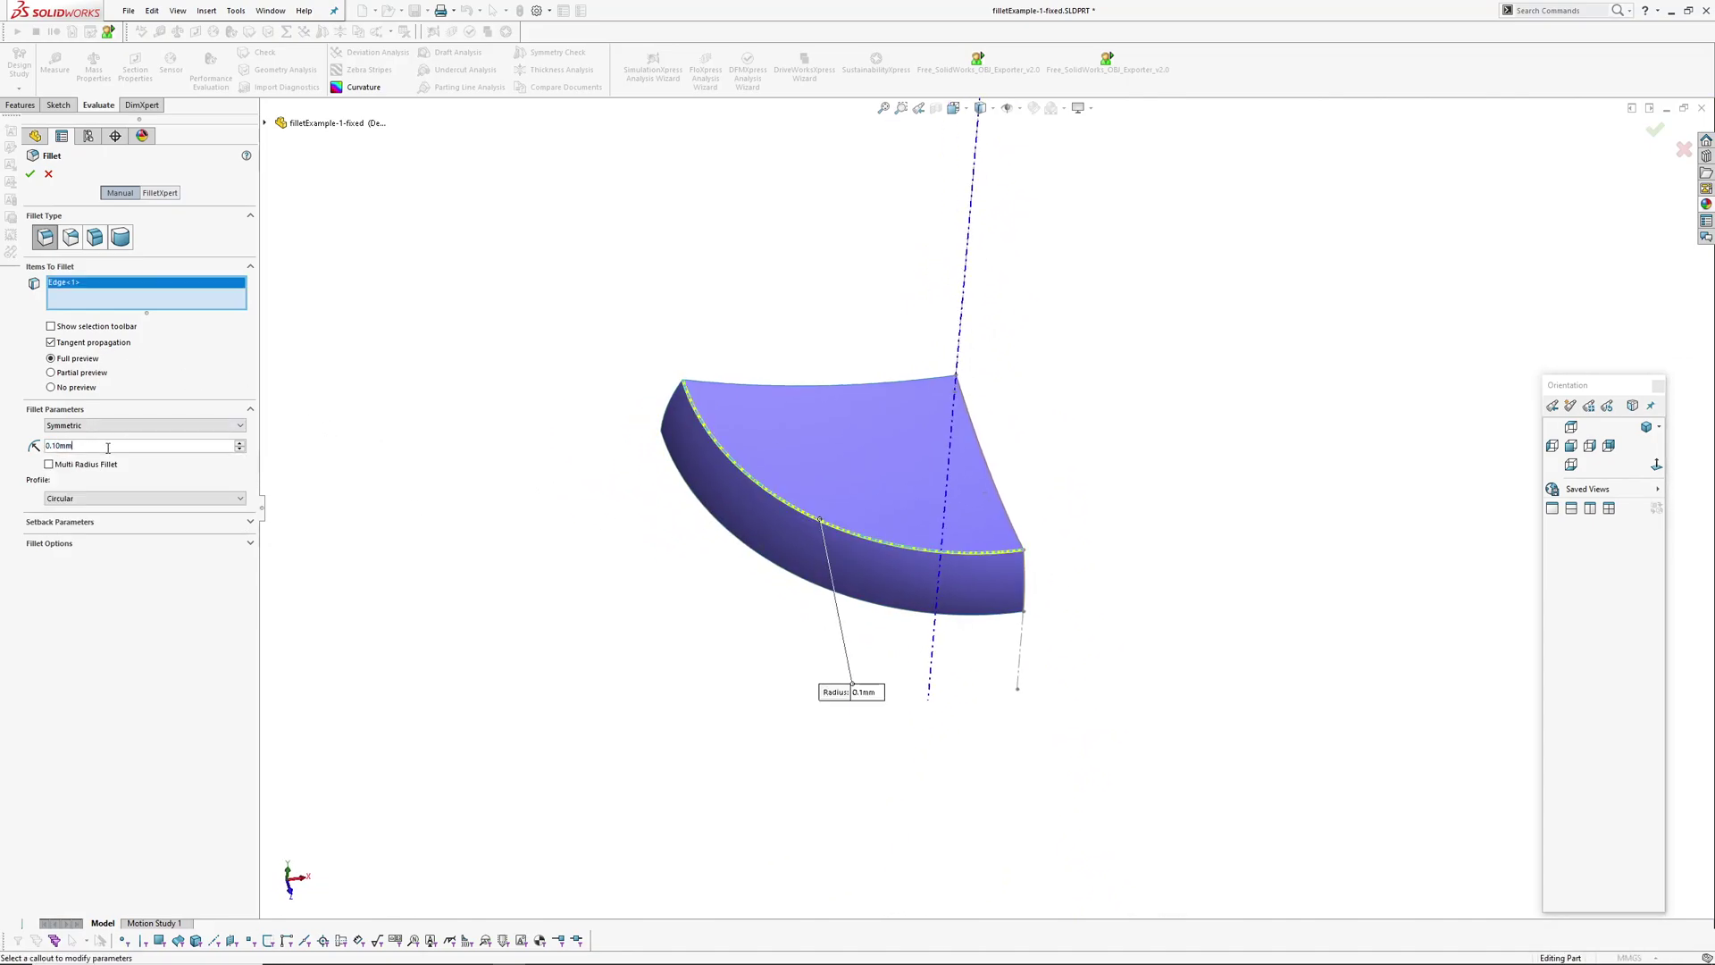
pyautogui.write('1.5')
pyautogui.press('Return')
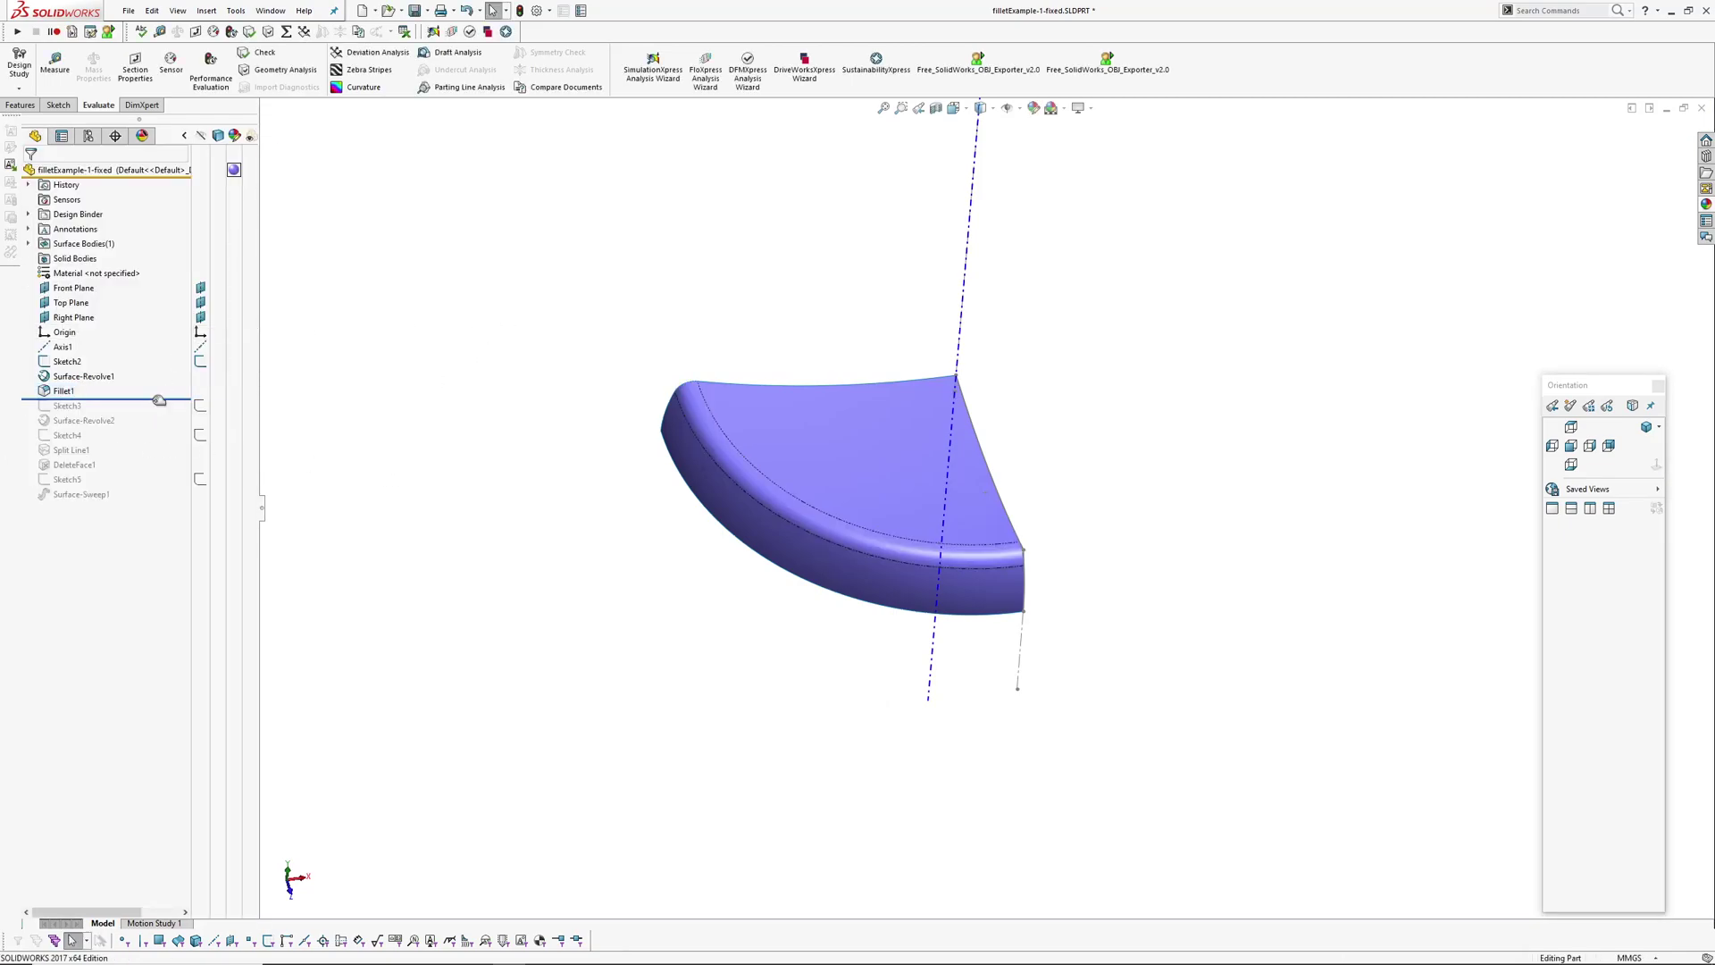
# Roll the feature history forward past Sketch3 and open Sketch3 for editing.
pyautogui.moveTo(159, 401); pyautogui.dragTo(152, 414)
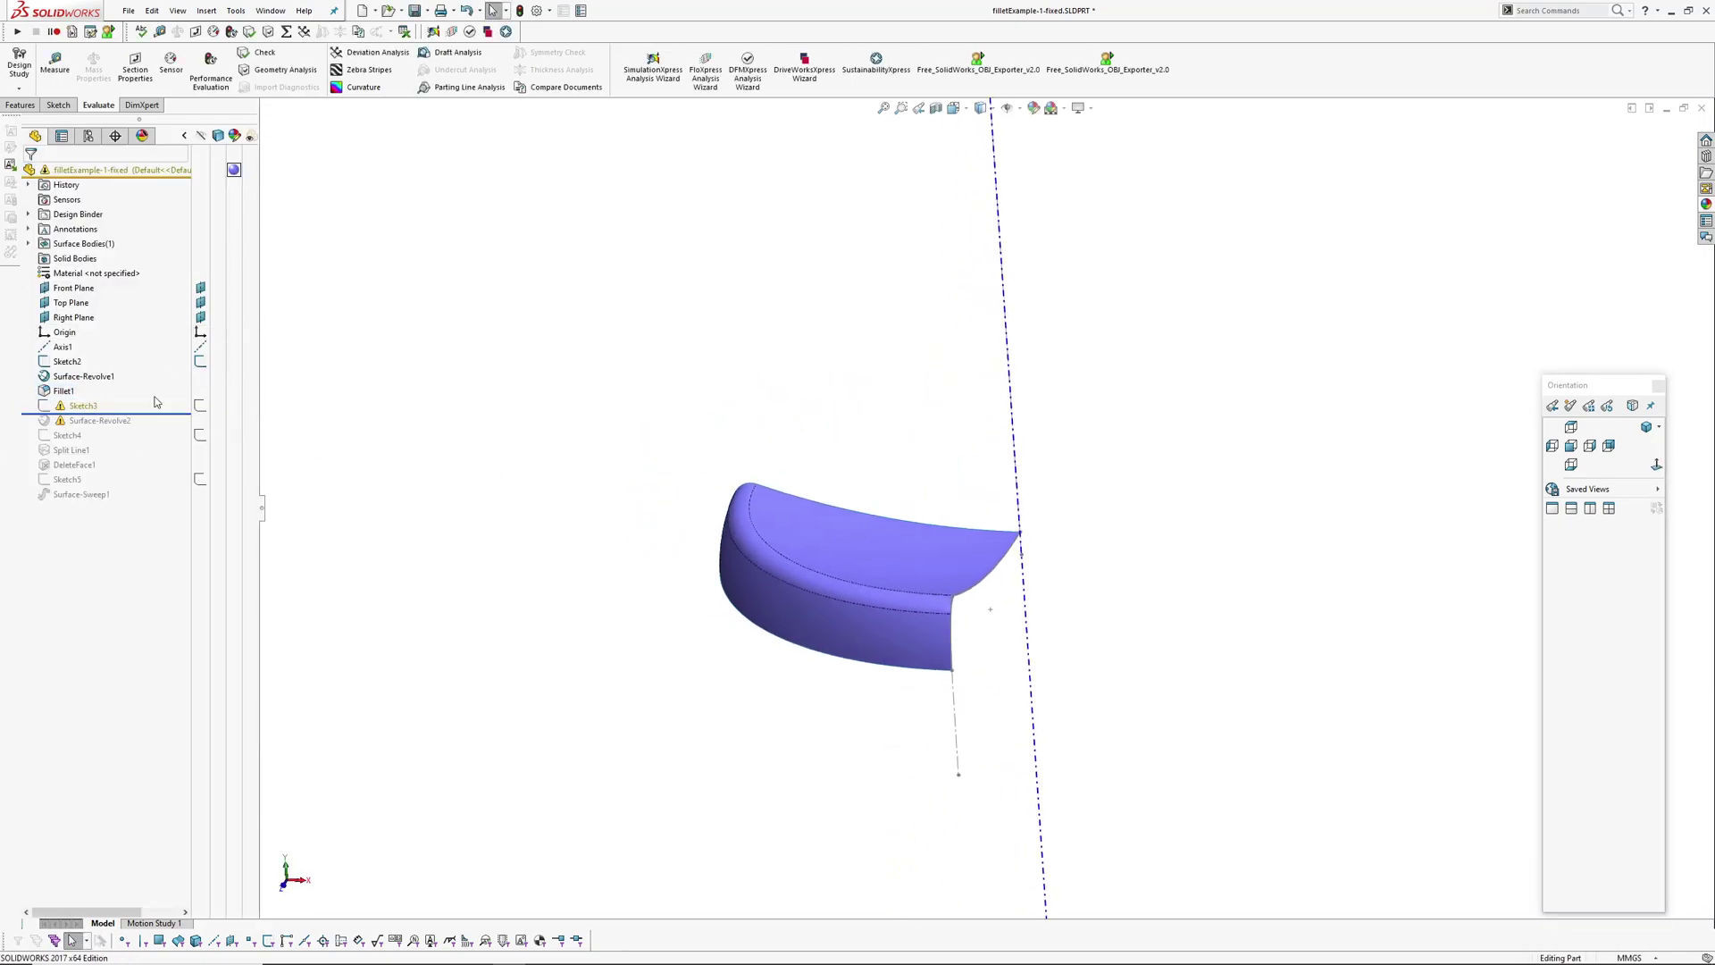
pyautogui.click(82, 406)
pyautogui.click(73, 370)
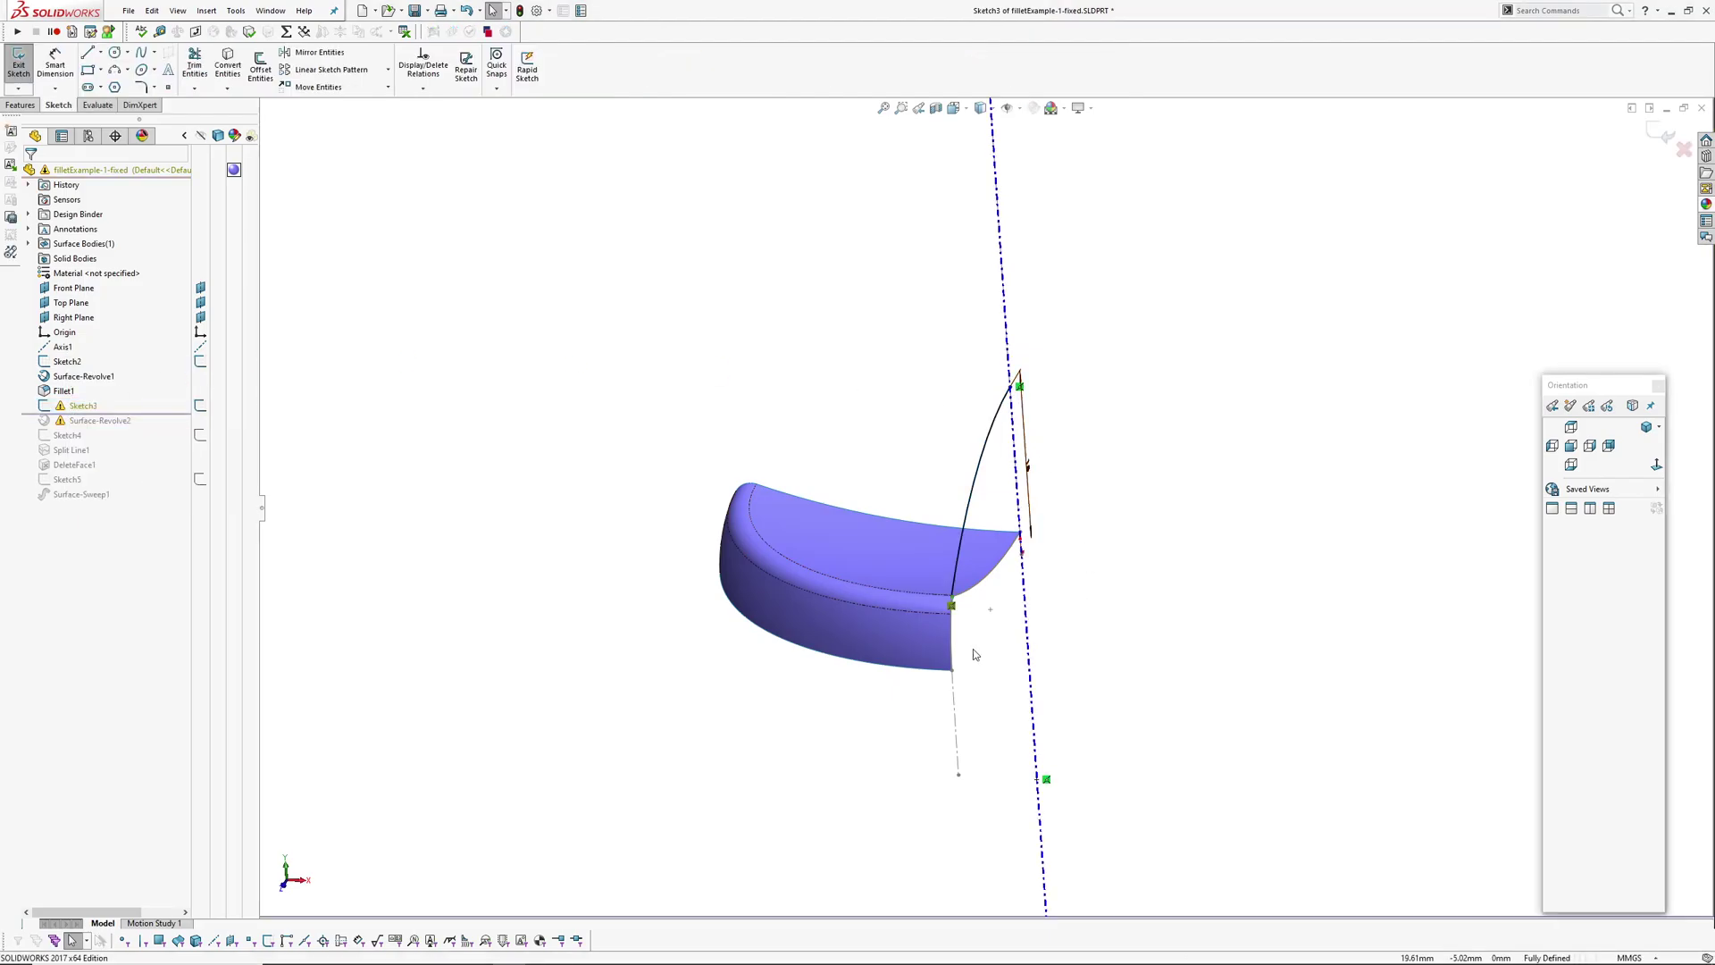
# Replace the dangling relation on the arc's lower endpoint with a coincident relation to the fillet's profile edge.
pyautogui.moveTo(973, 655); pyautogui.dragTo(839, 476, button='middle')
pyautogui.scroll(-6, 768, 579)
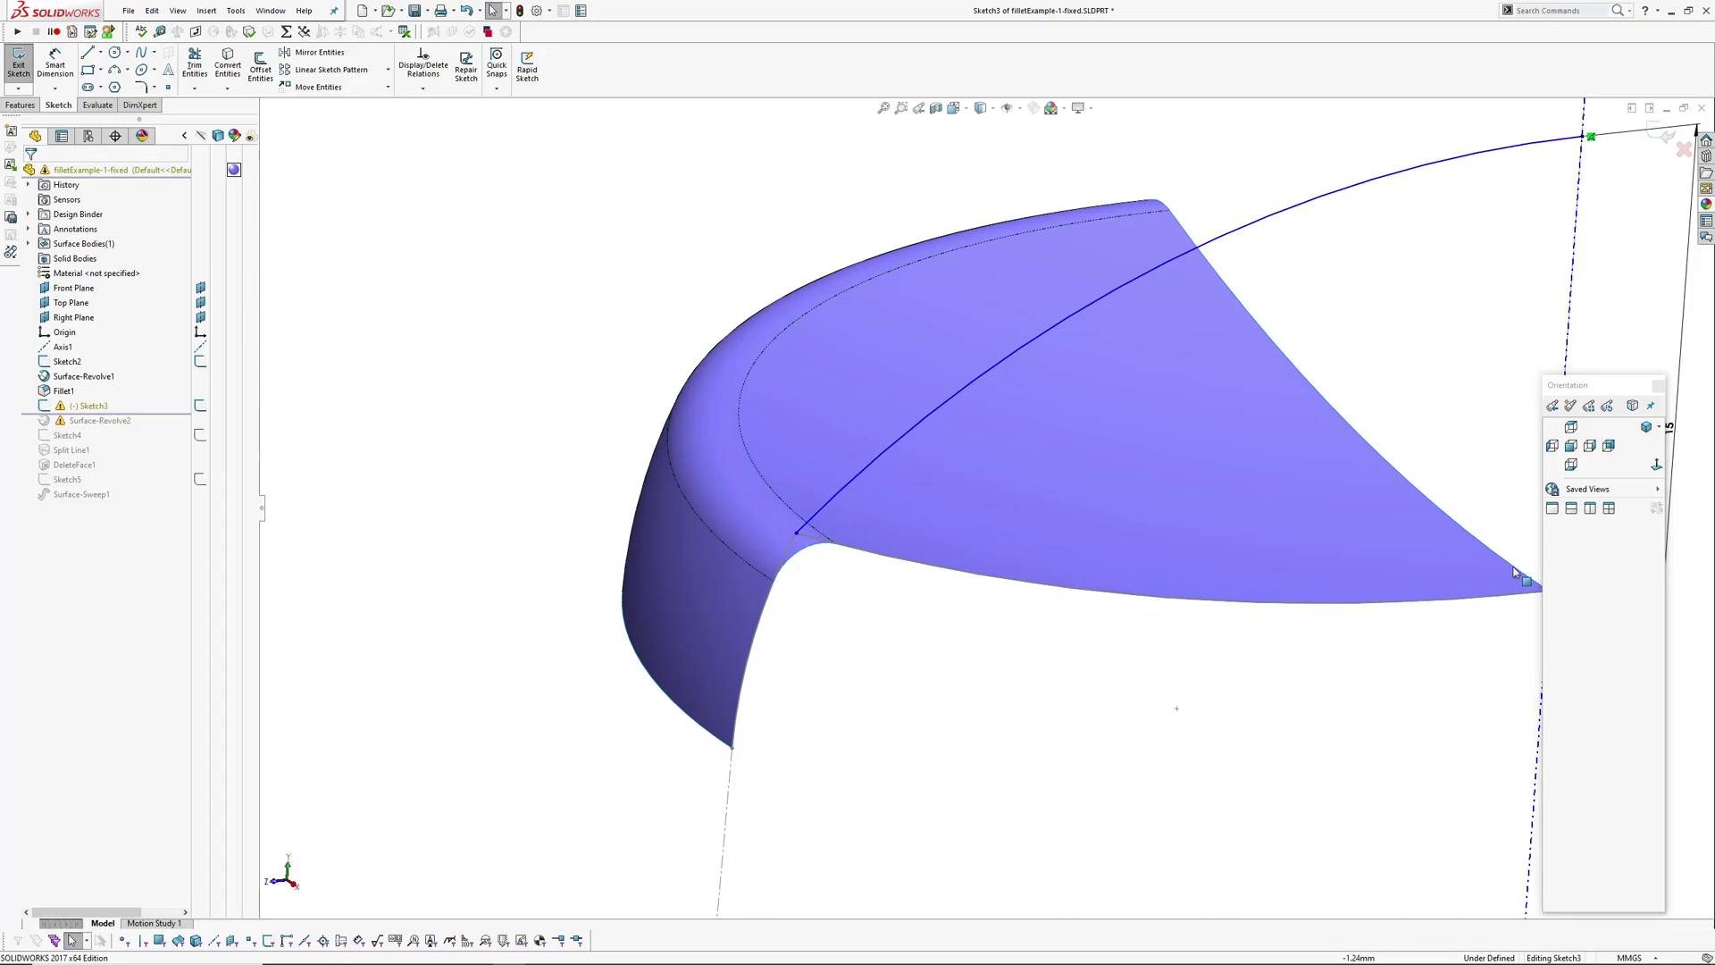
pyautogui.click(1656, 464)
pyautogui.scroll(-4, 865, 637)
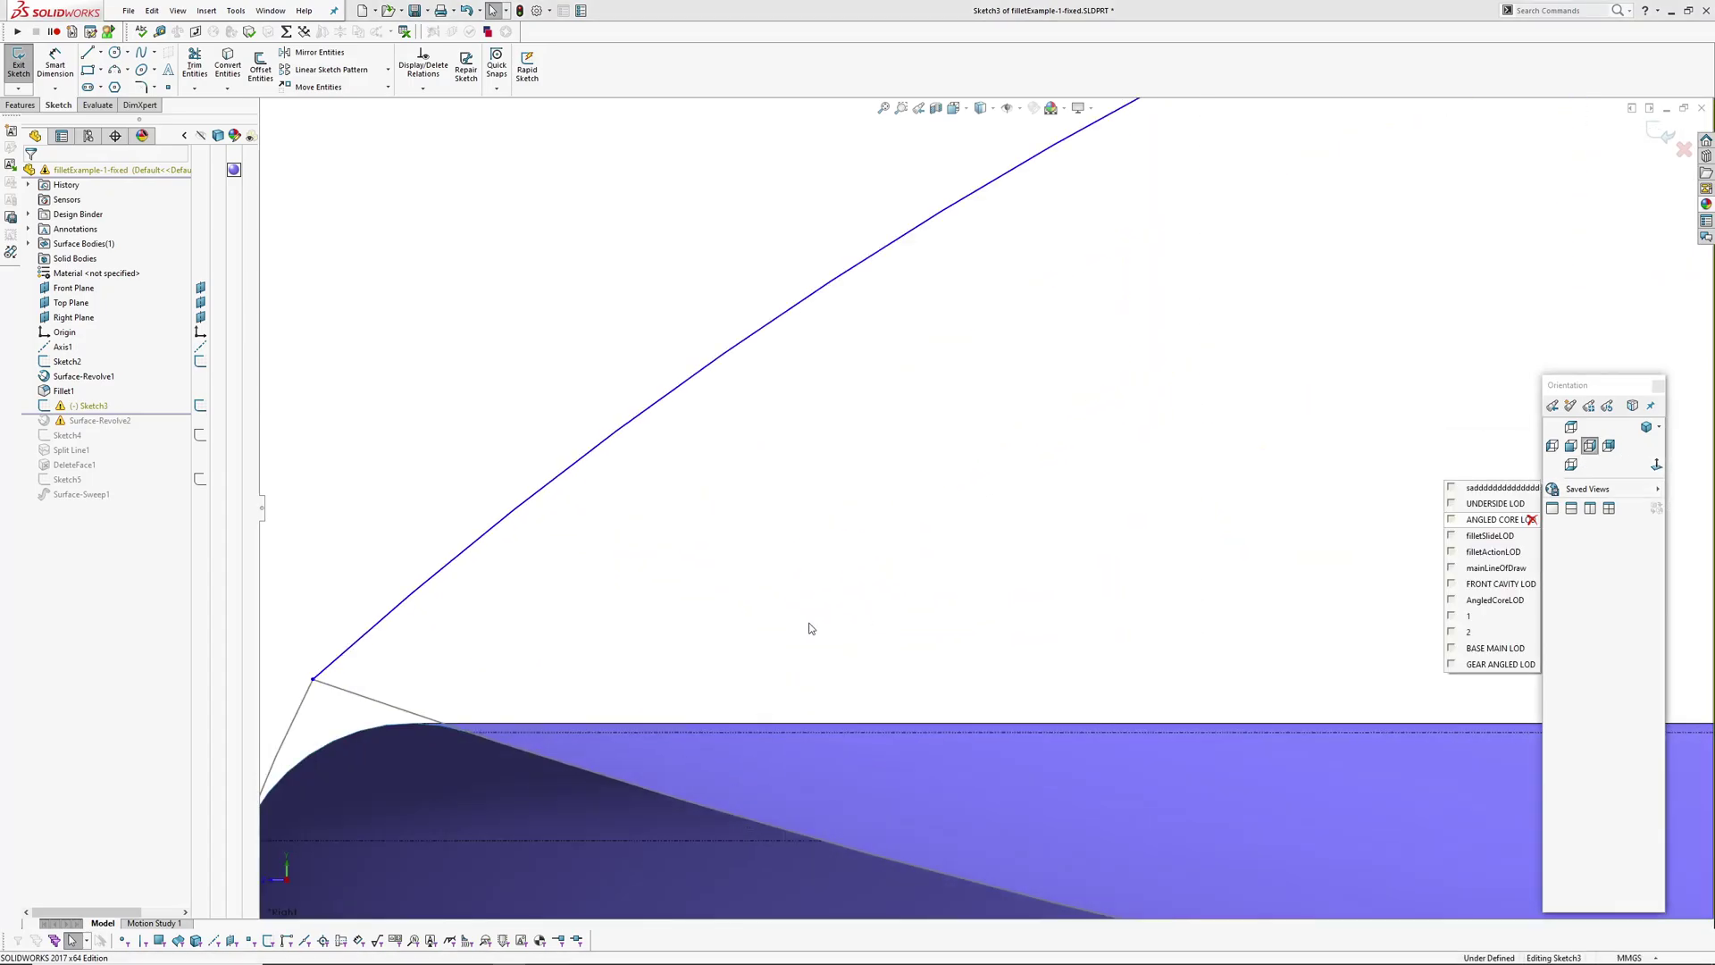
pyautogui.scroll(-5, 838, 594)
pyautogui.click(497, 451)
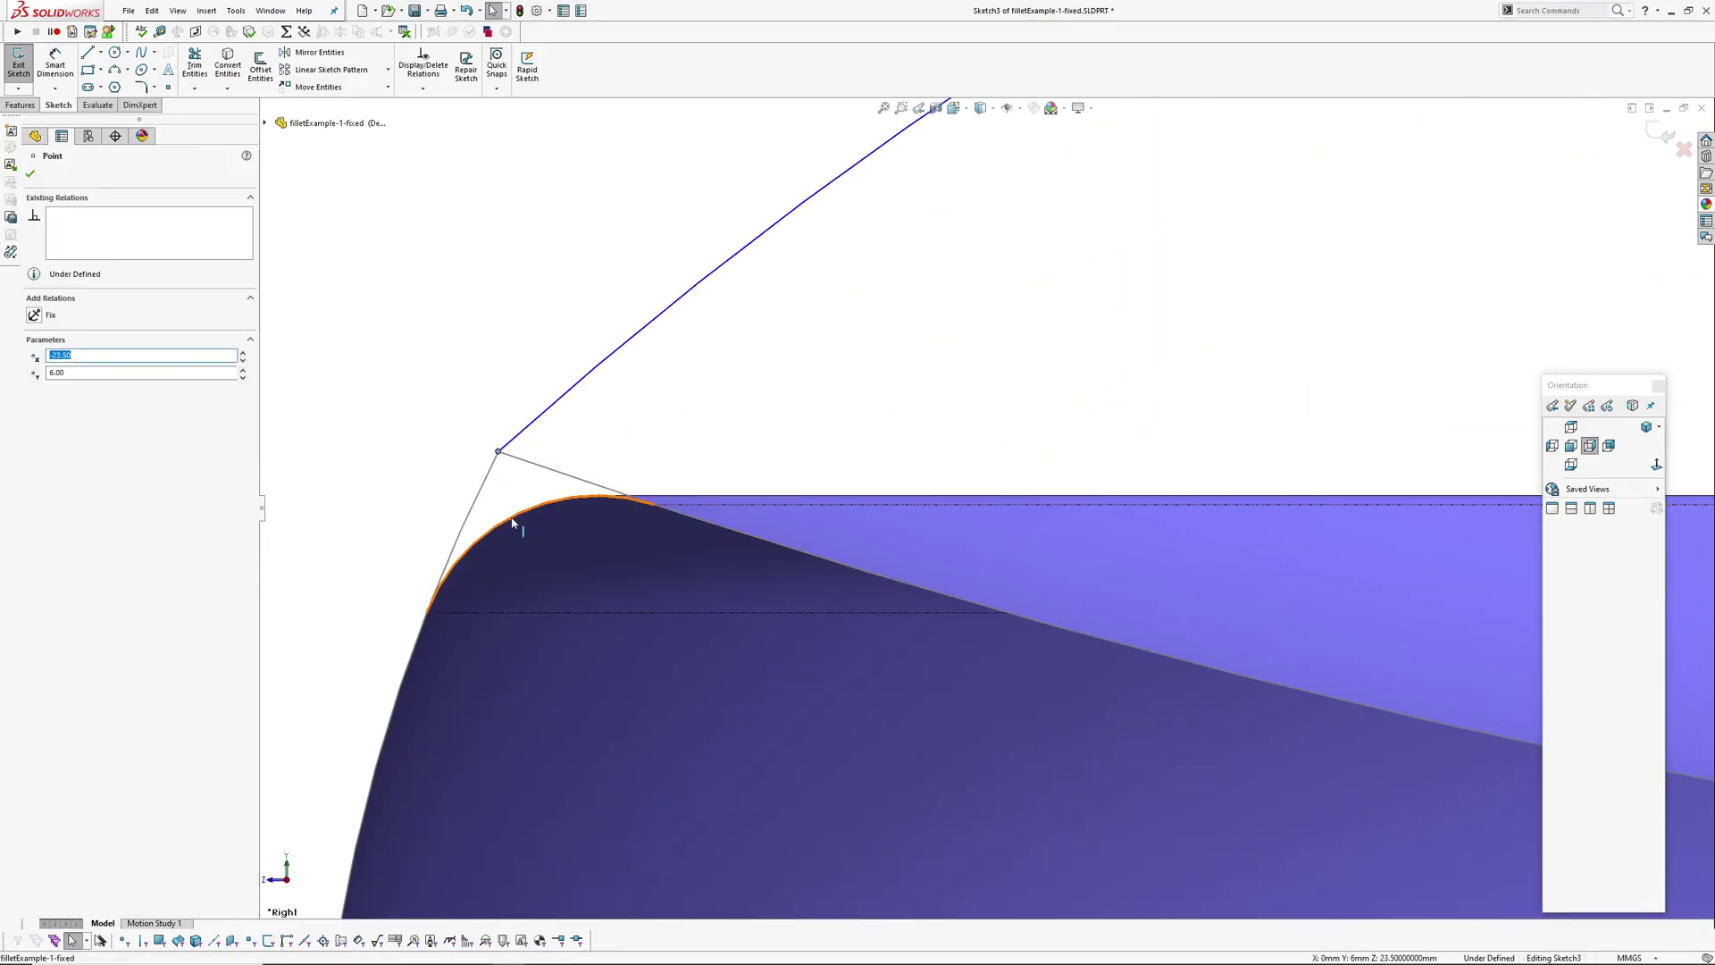
pyautogui.keyDown('ctrl'); pyautogui.click(511, 521); pyautogui.keyUp('ctrl')
pyautogui.click(35, 427)
# Make the arc tangent to the fillet's profile edge and exit Sketch3.
pyautogui.click(524, 313)
pyautogui.keyDown('ctrl'); pyautogui.moveTo(538, 338); pyautogui.dragTo(567, 266, button='middle'); pyautogui.keyUp('ctrl')
pyautogui.click(548, 434)
pyautogui.keyDown('ctrl'); pyautogui.click(559, 436); pyautogui.keyUp('ctrl')
pyautogui.click(34, 405)
pyautogui.scroll(5, 847, 356)
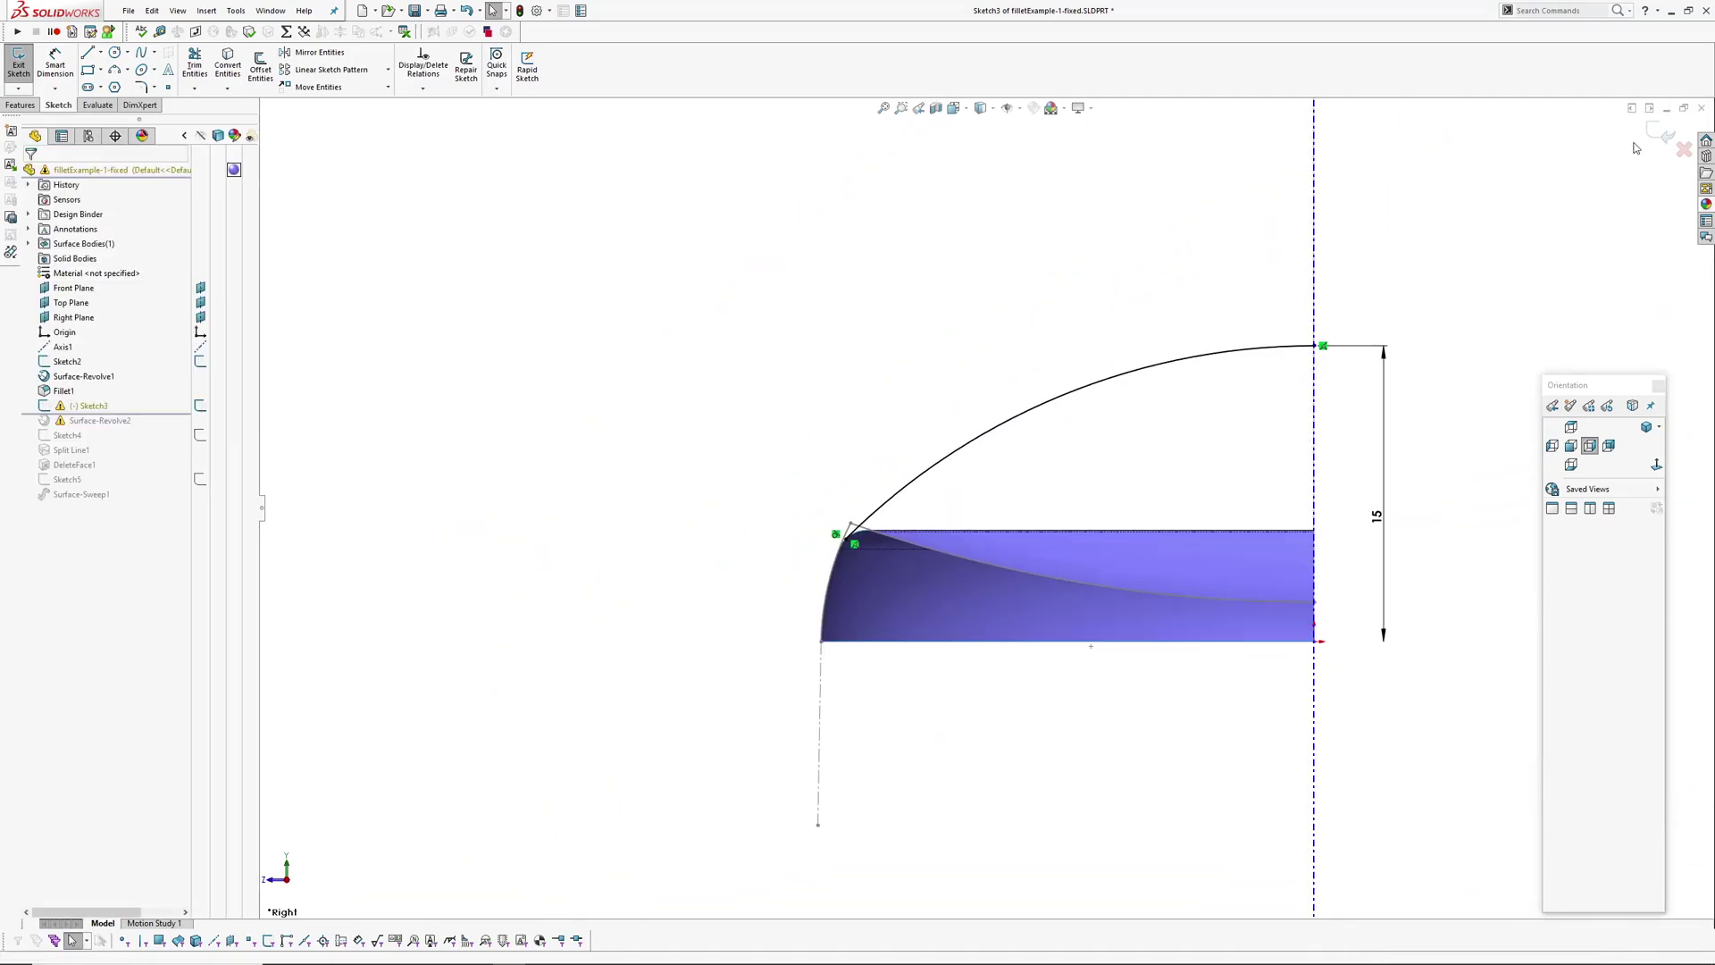
pyautogui.click(1662, 134)
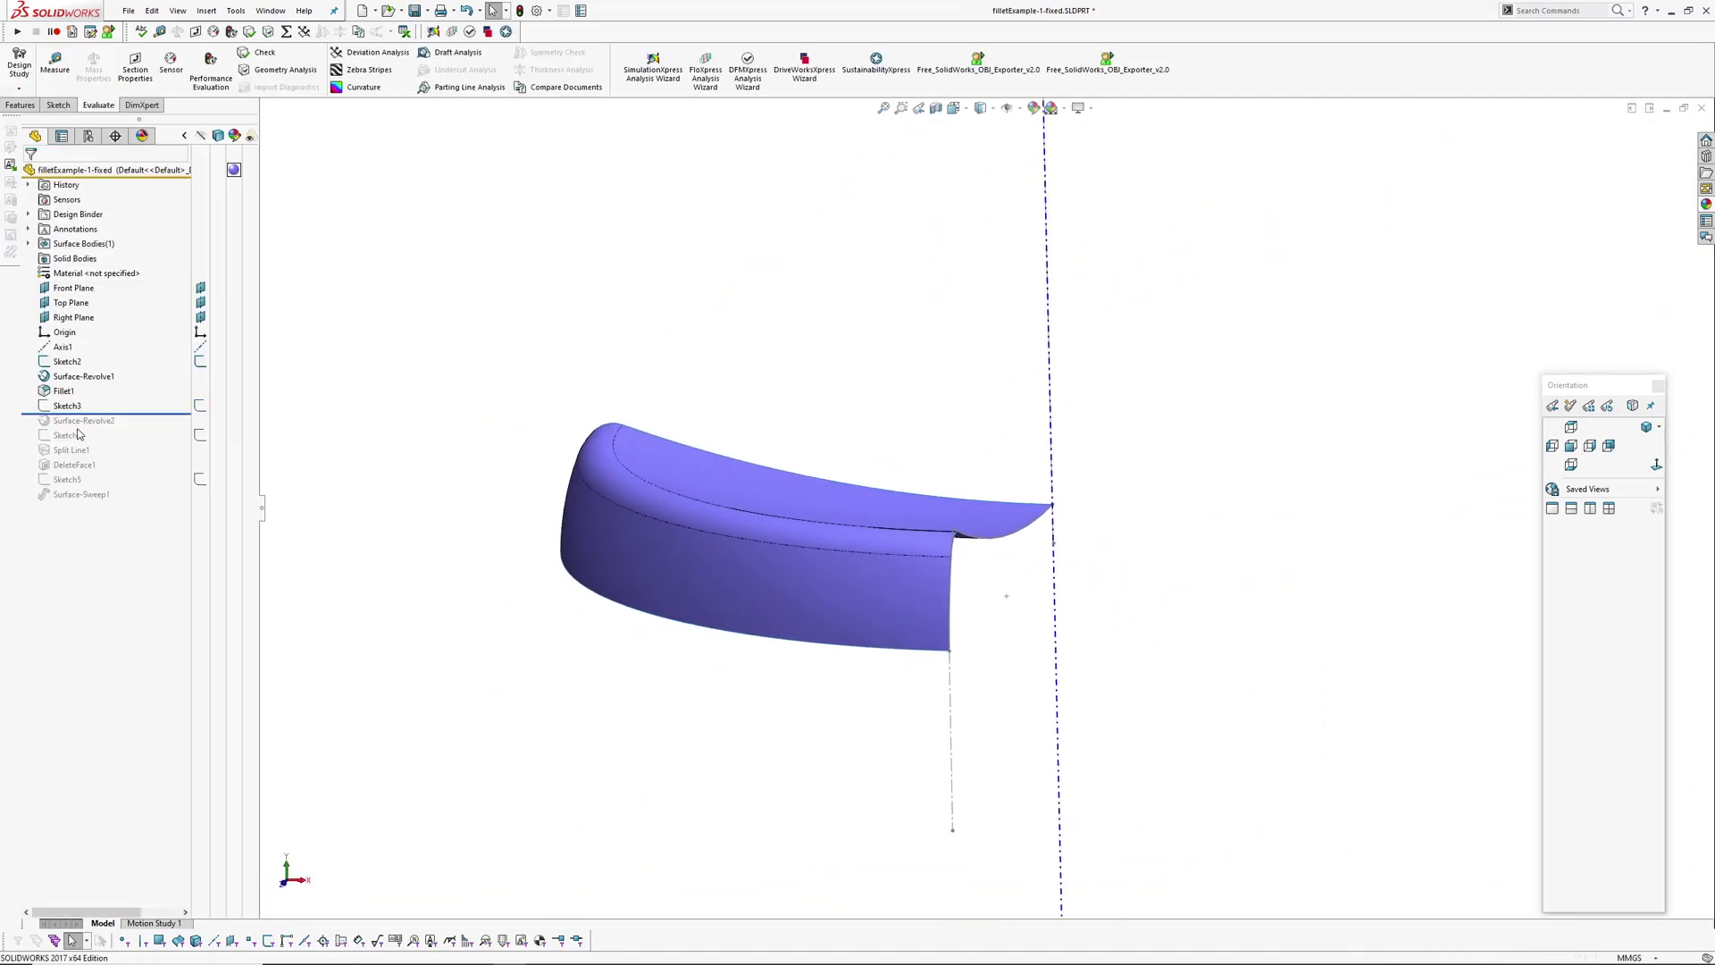
# Roll the feature history forward past Surface-Revolve2 and display the model shaded without edges.
pyautogui.moveTo(148, 414); pyautogui.dragTo(148, 428)
pyautogui.moveTo(566, 291); pyautogui.dragTo(911, 563, button='middle')
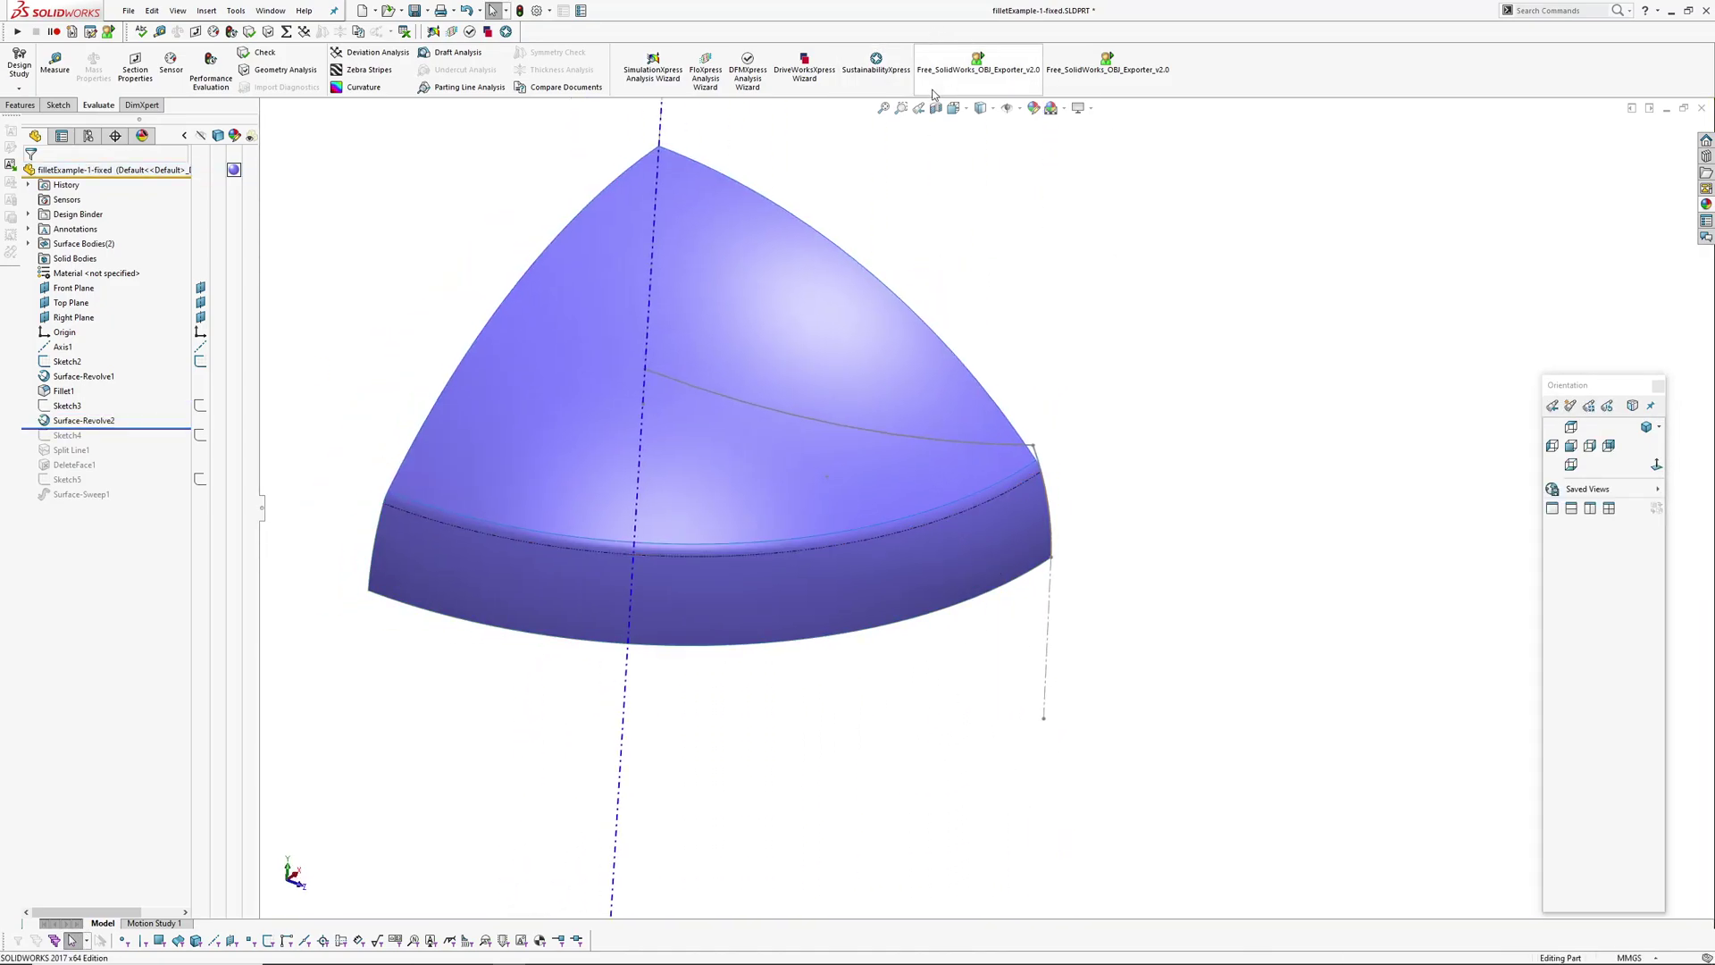
pyautogui.click(993, 111)
pyautogui.click(983, 143)
# Examine the transition from the revolved dome through the fillet strip to the side surface.
pyautogui.moveTo(1034, 429)
pyautogui.mouseDown(button='middle')
pyautogui.moveTo(888, 432)
pyautogui.moveTo(845, 616)
pyautogui.mouseUp(button='middle')
pyautogui.scroll(-10, 847, 619)
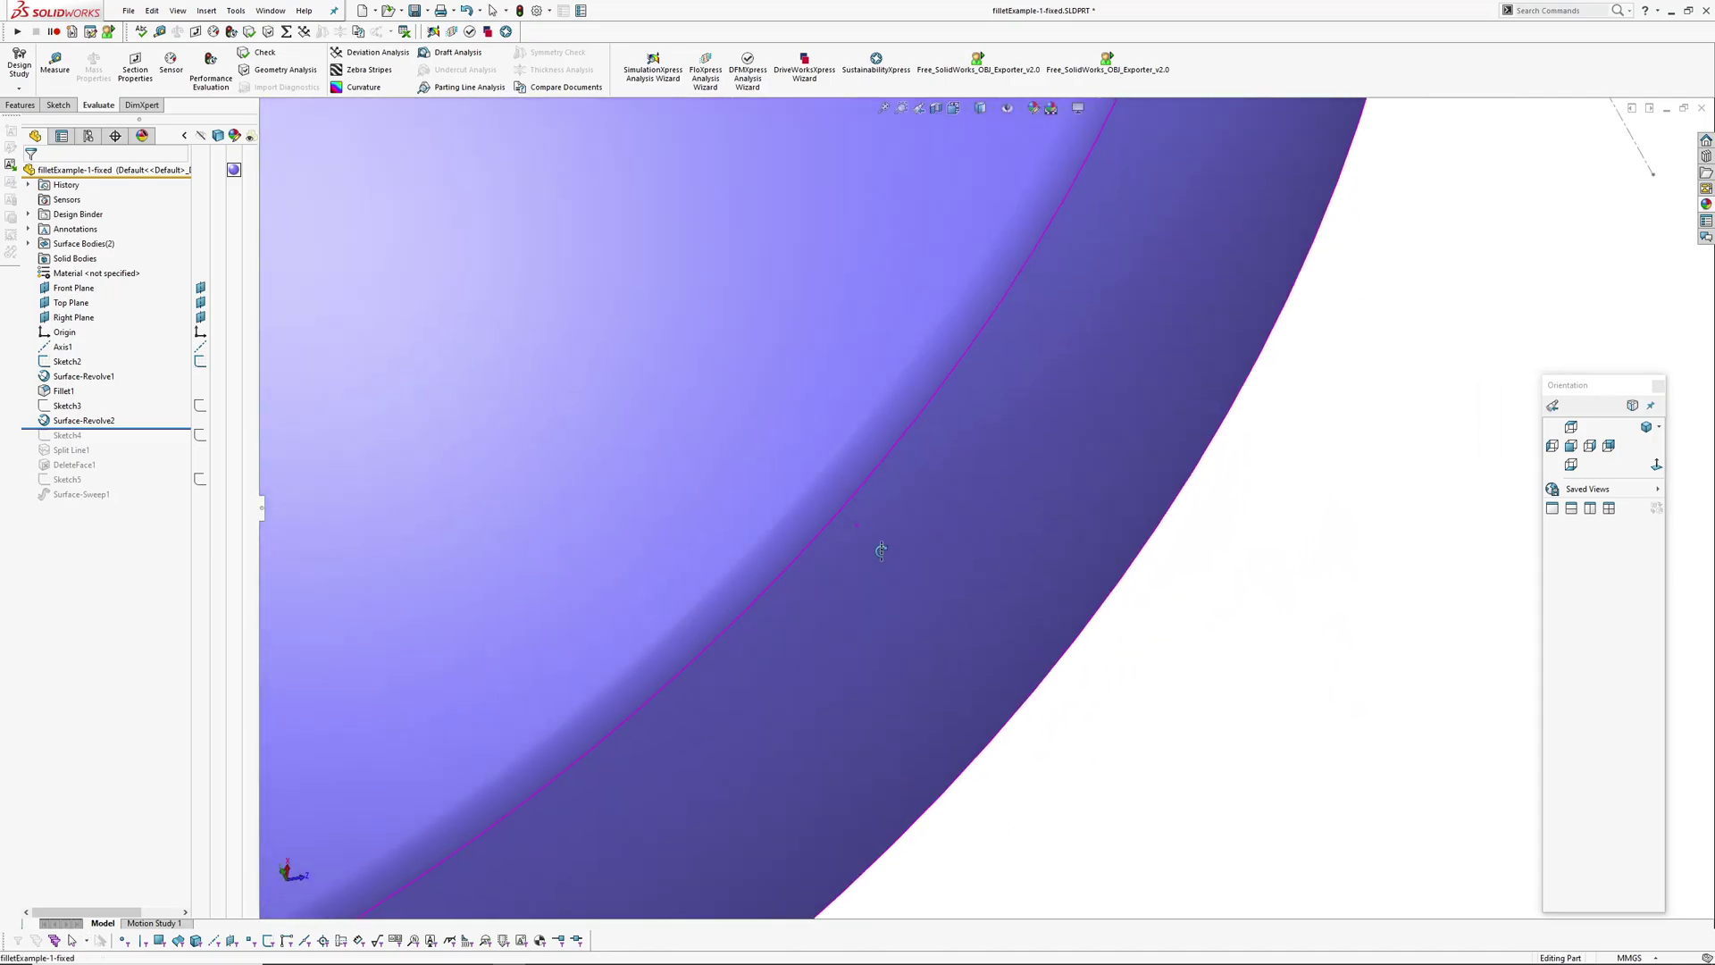
pyautogui.scroll(10, 871, 529)
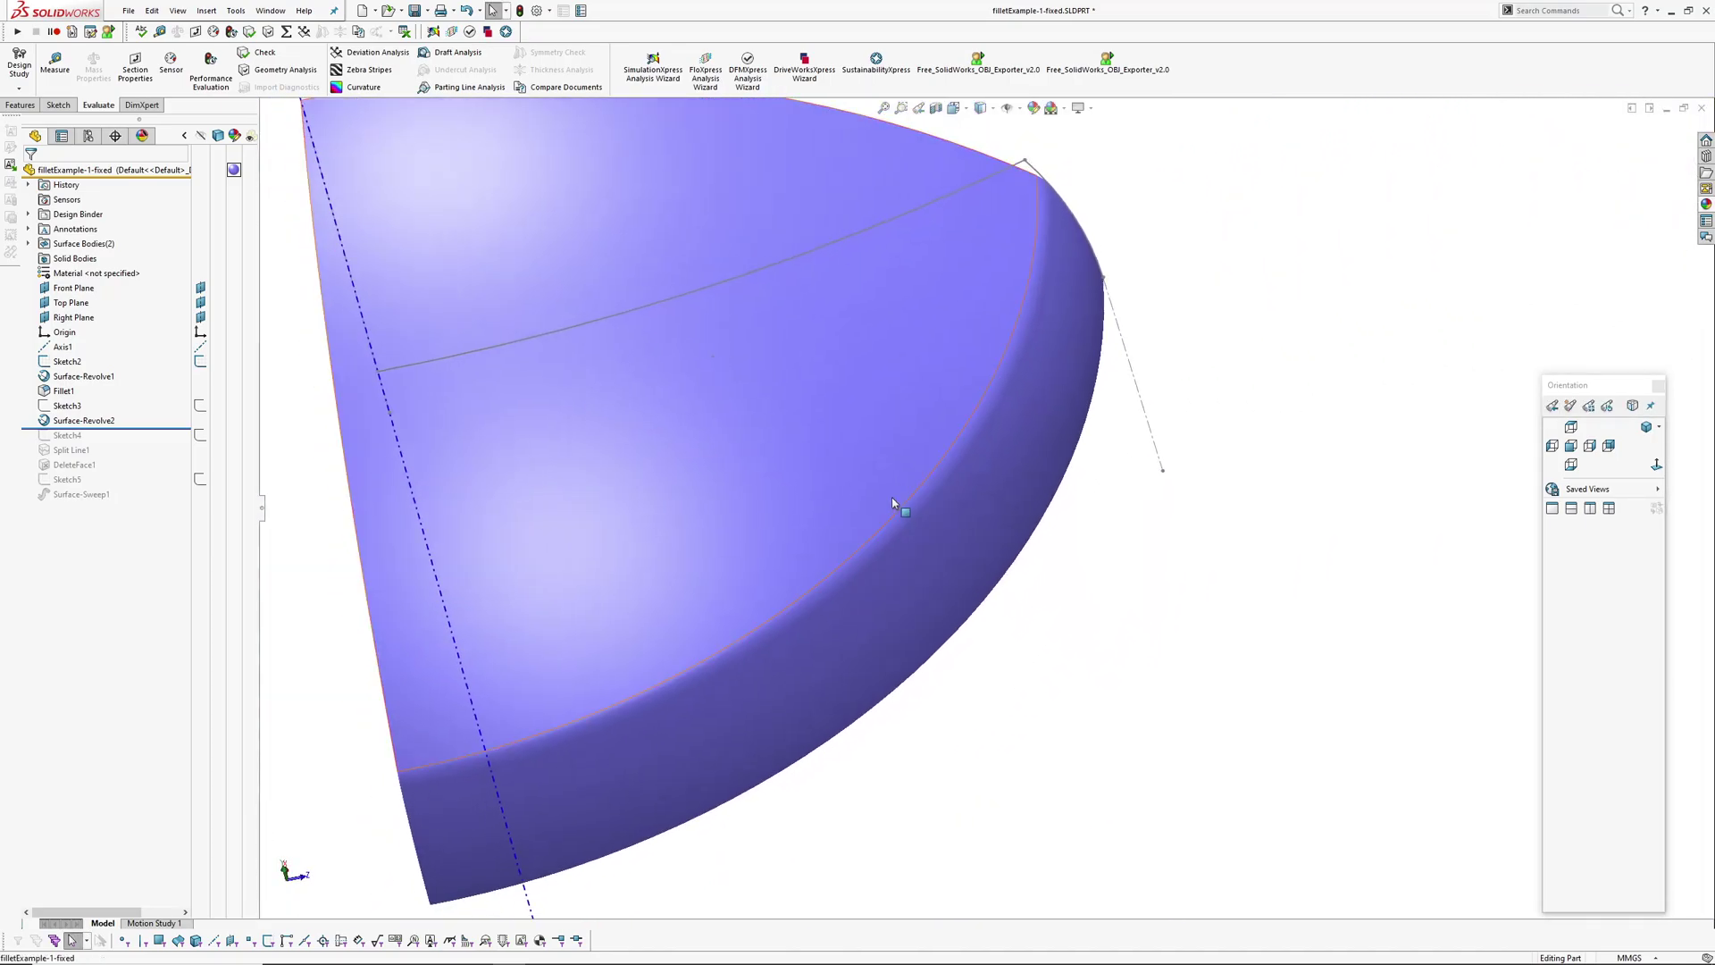
pyautogui.click(894, 492)
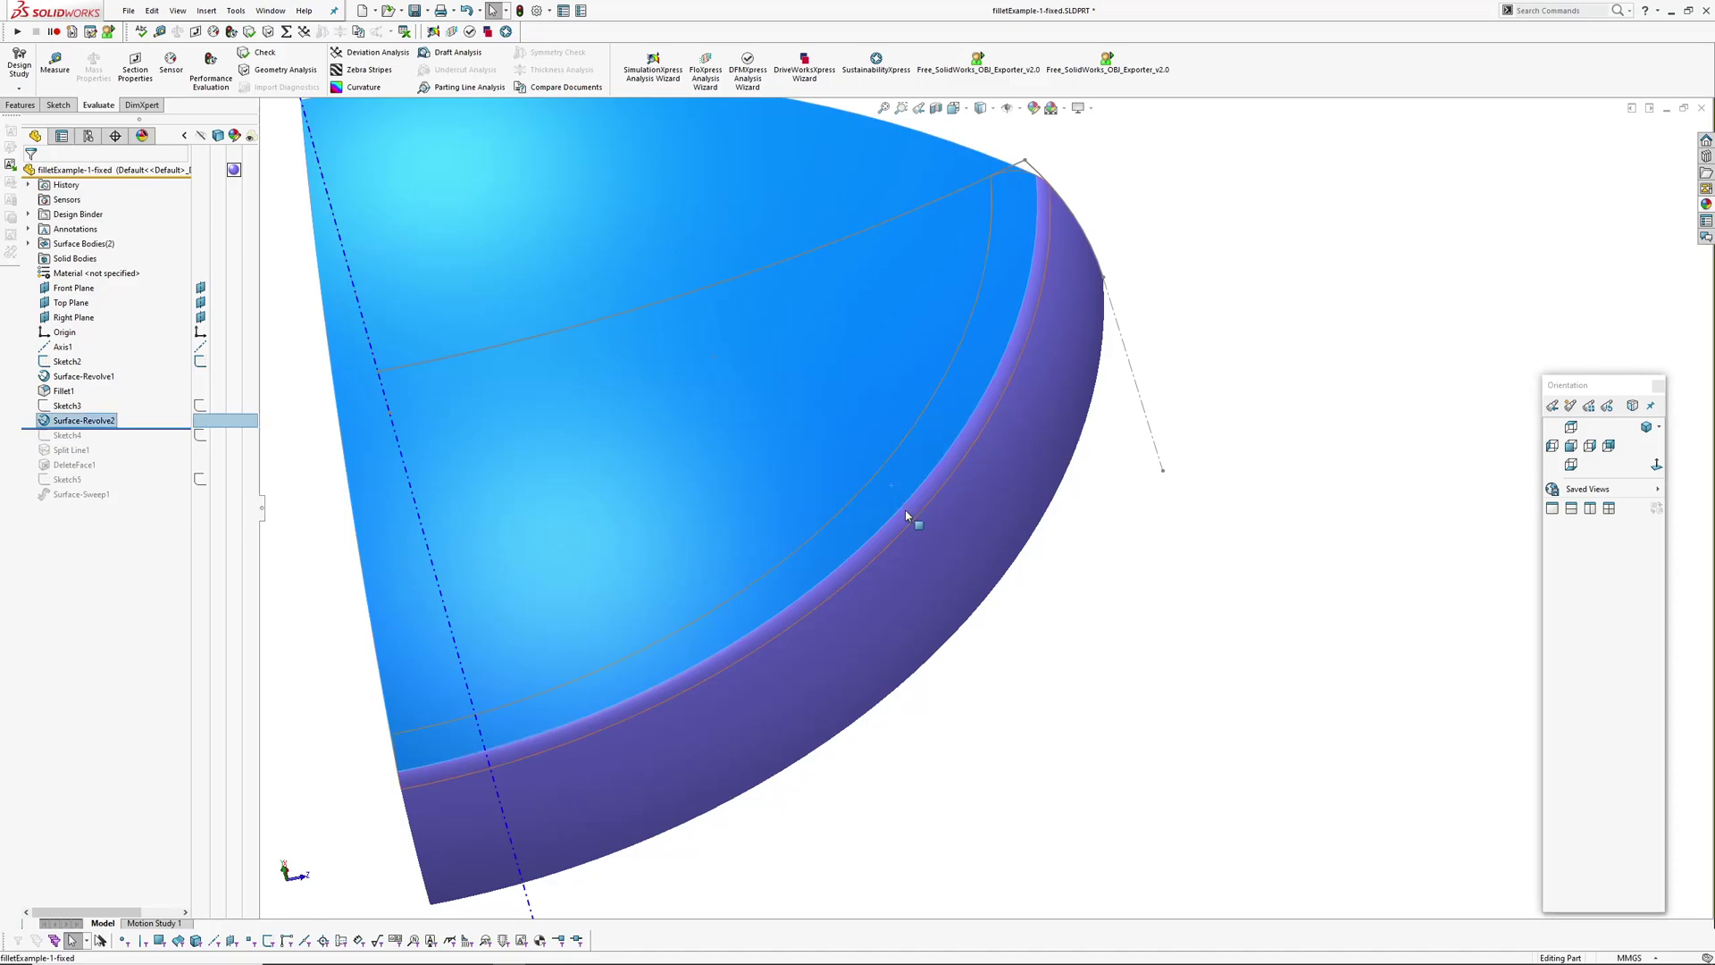
pyautogui.keyDown('ctrl'); pyautogui.click(910, 515); pyautogui.keyUp('ctrl')
pyautogui.moveTo(910, 514); pyautogui.dragTo(773, 500, button='middle')
pyautogui.click(1072, 692)
pyautogui.keyDown('ctrl'); pyautogui.moveTo(1096, 620); pyautogui.dragTo(980, 698, button='middle'); pyautogui.keyUp('ctrl')
pyautogui.click(967, 706)
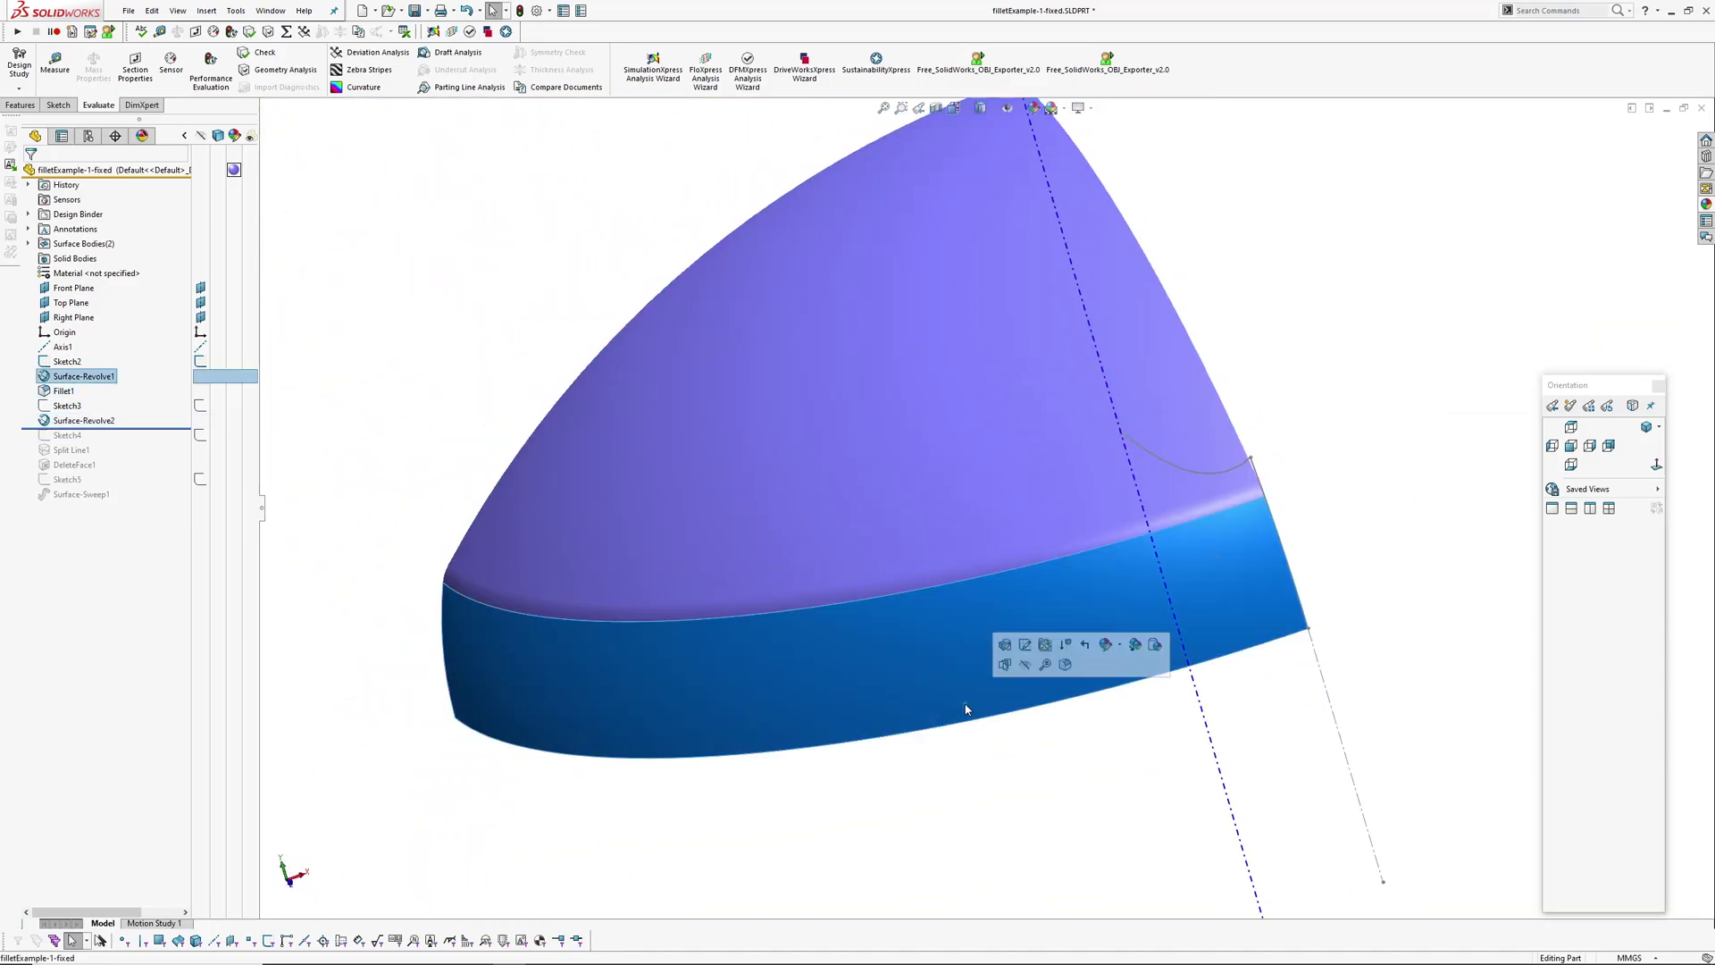
pyautogui.scroll(2, 945, 599)
pyautogui.moveTo(942, 593); pyautogui.dragTo(890, 561, button='middle')
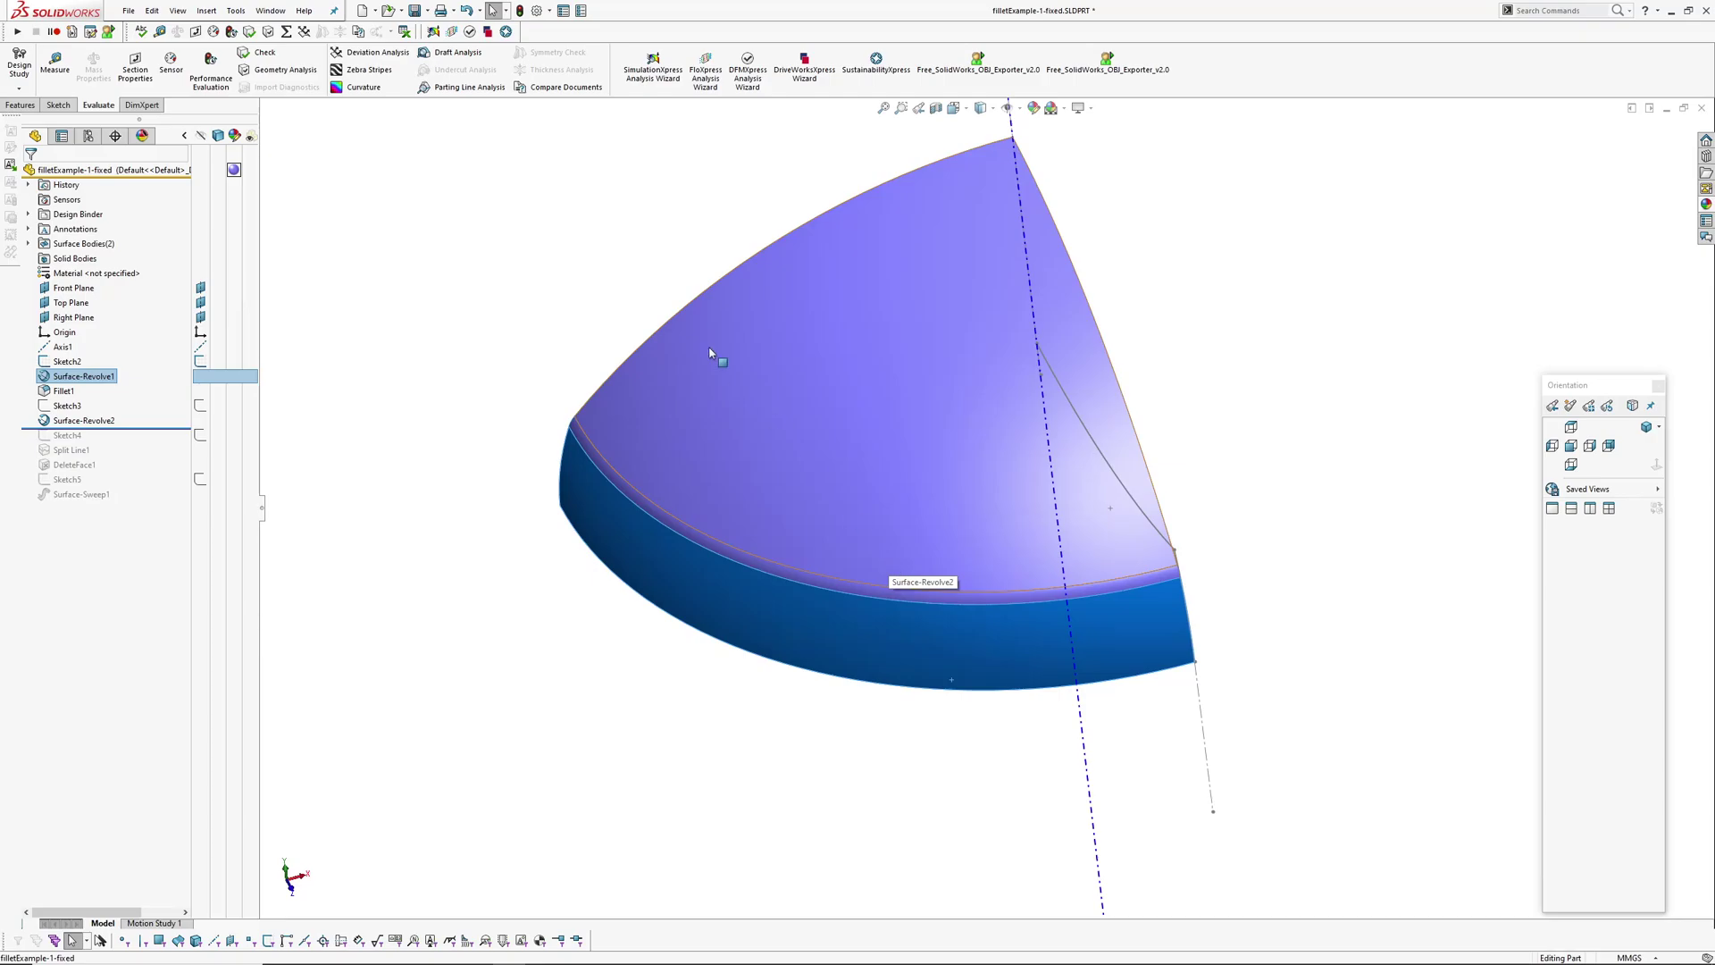
# Roll the feature history forward past Sketch4 and Split Line1.
pyautogui.click(135, 431)
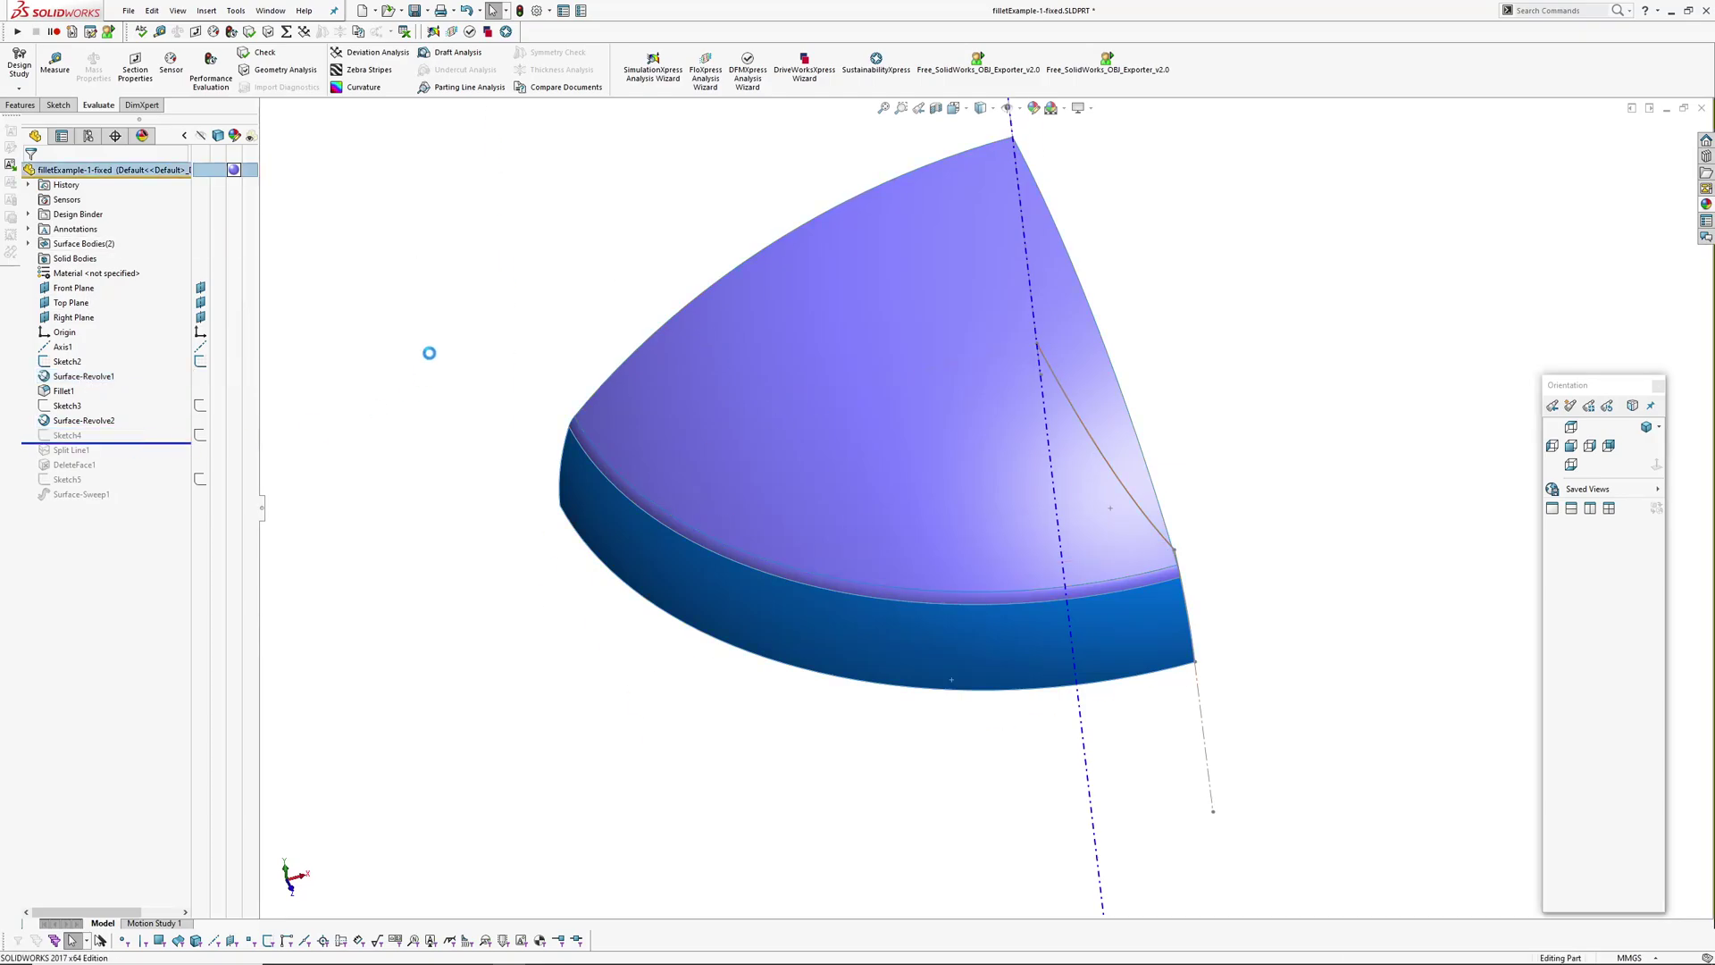
pyautogui.click(84, 436)
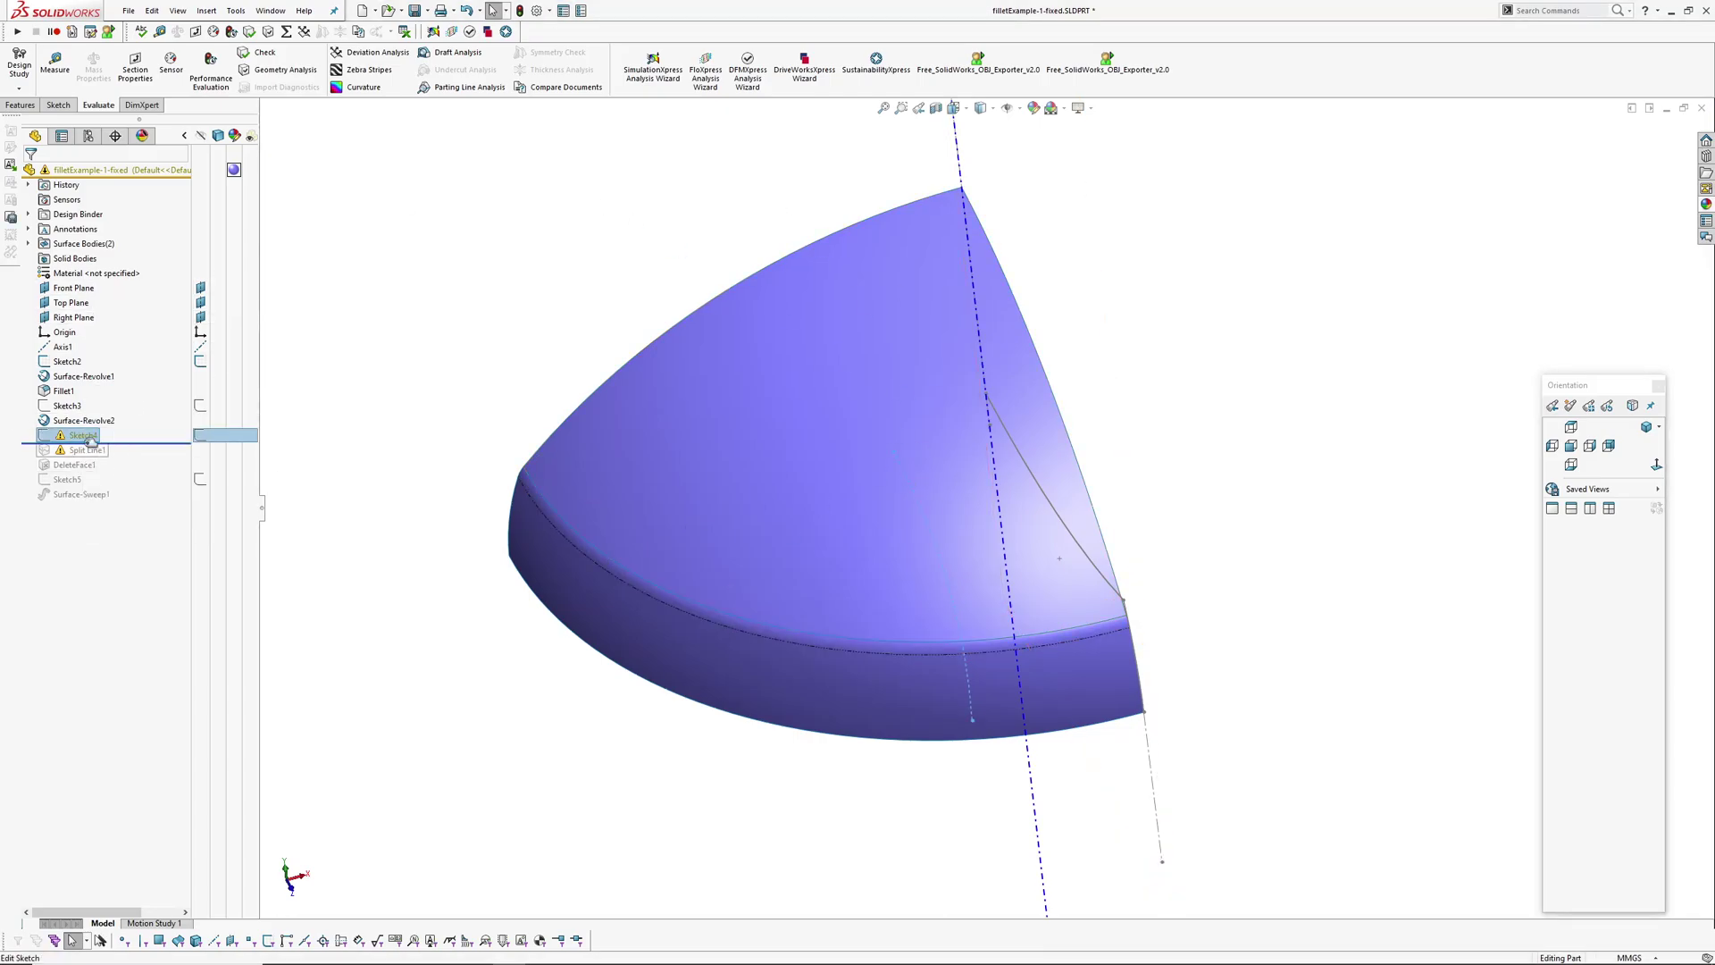
pyautogui.moveTo(133, 441); pyautogui.dragTo(133, 456)
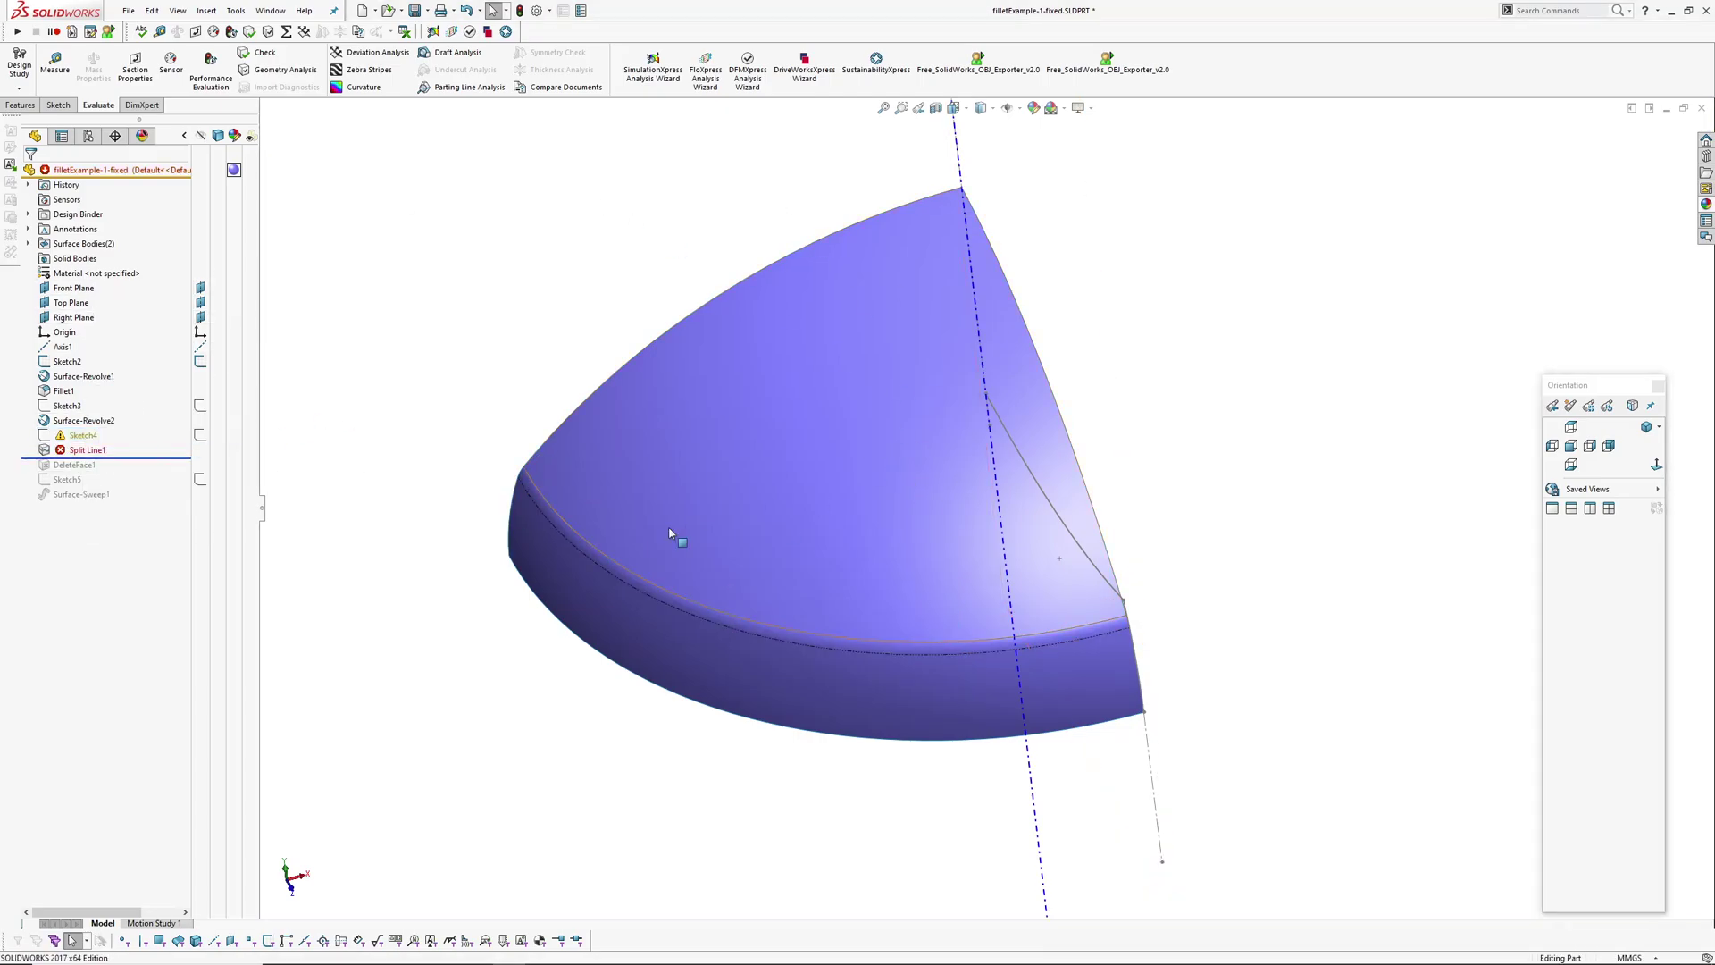
pyautogui.click(823, 449)
pyautogui.click(338, 433)
# Edit Sketch4, replacing the dangling relation on the arc's lower endpoint with a coincident relation to the dome's lower edge, and exit the sketch.
pyautogui.click(86, 434)
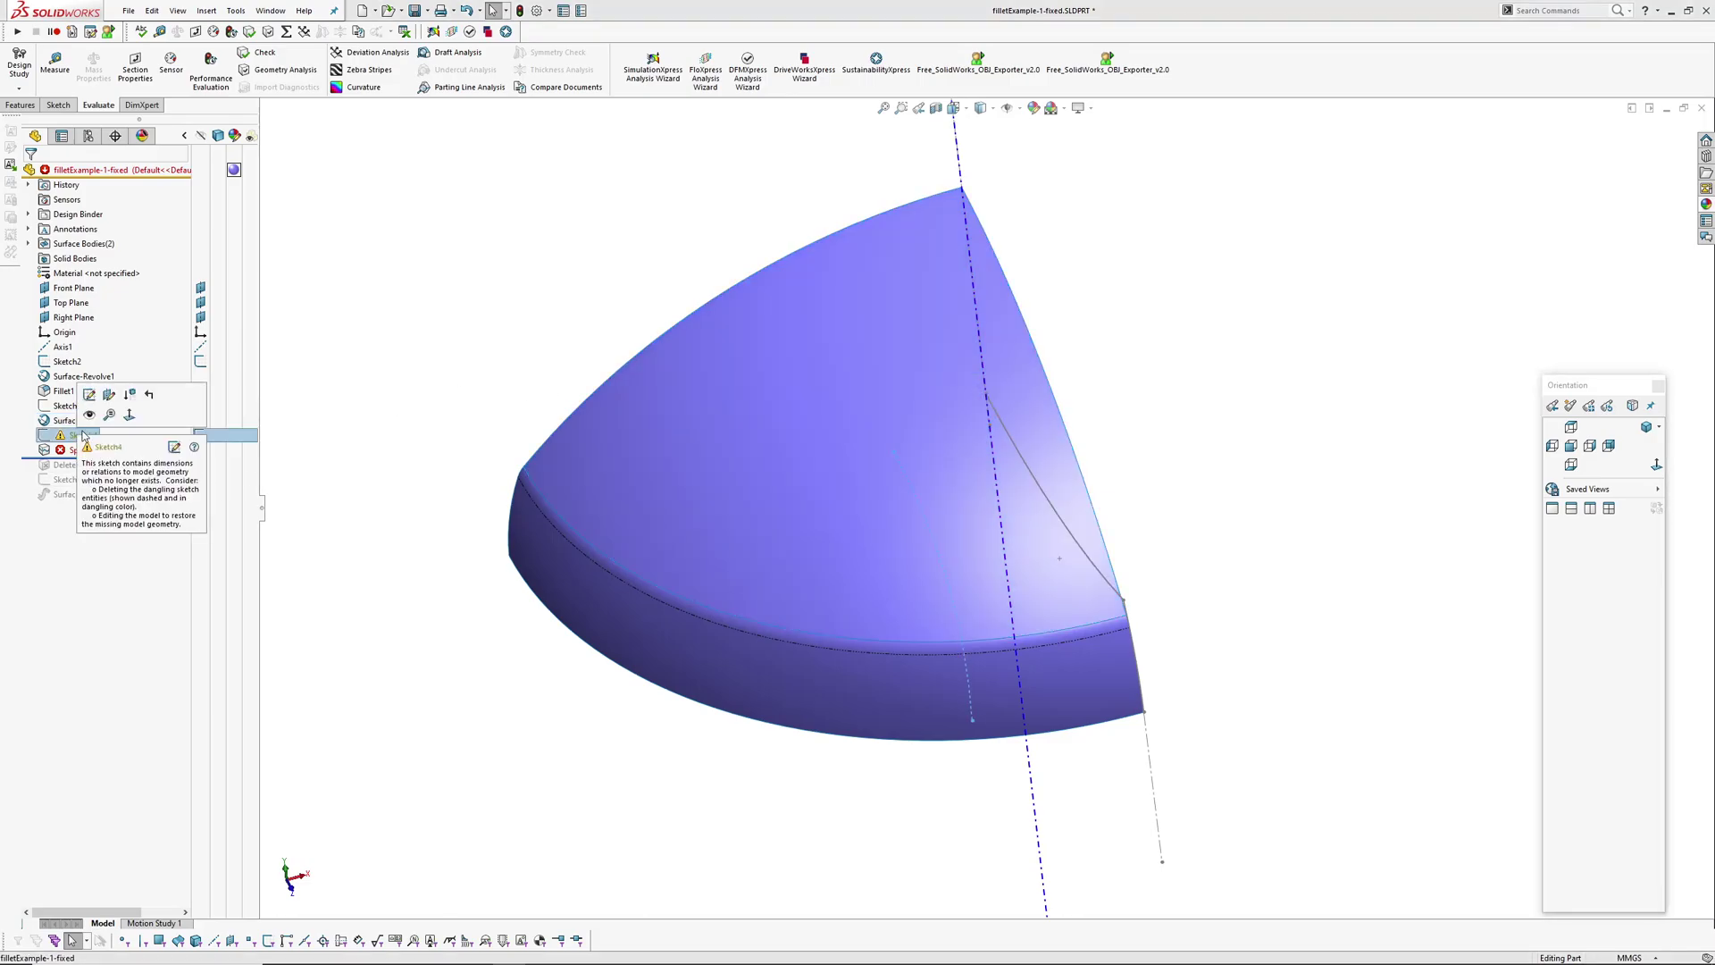
pyautogui.click(88, 395)
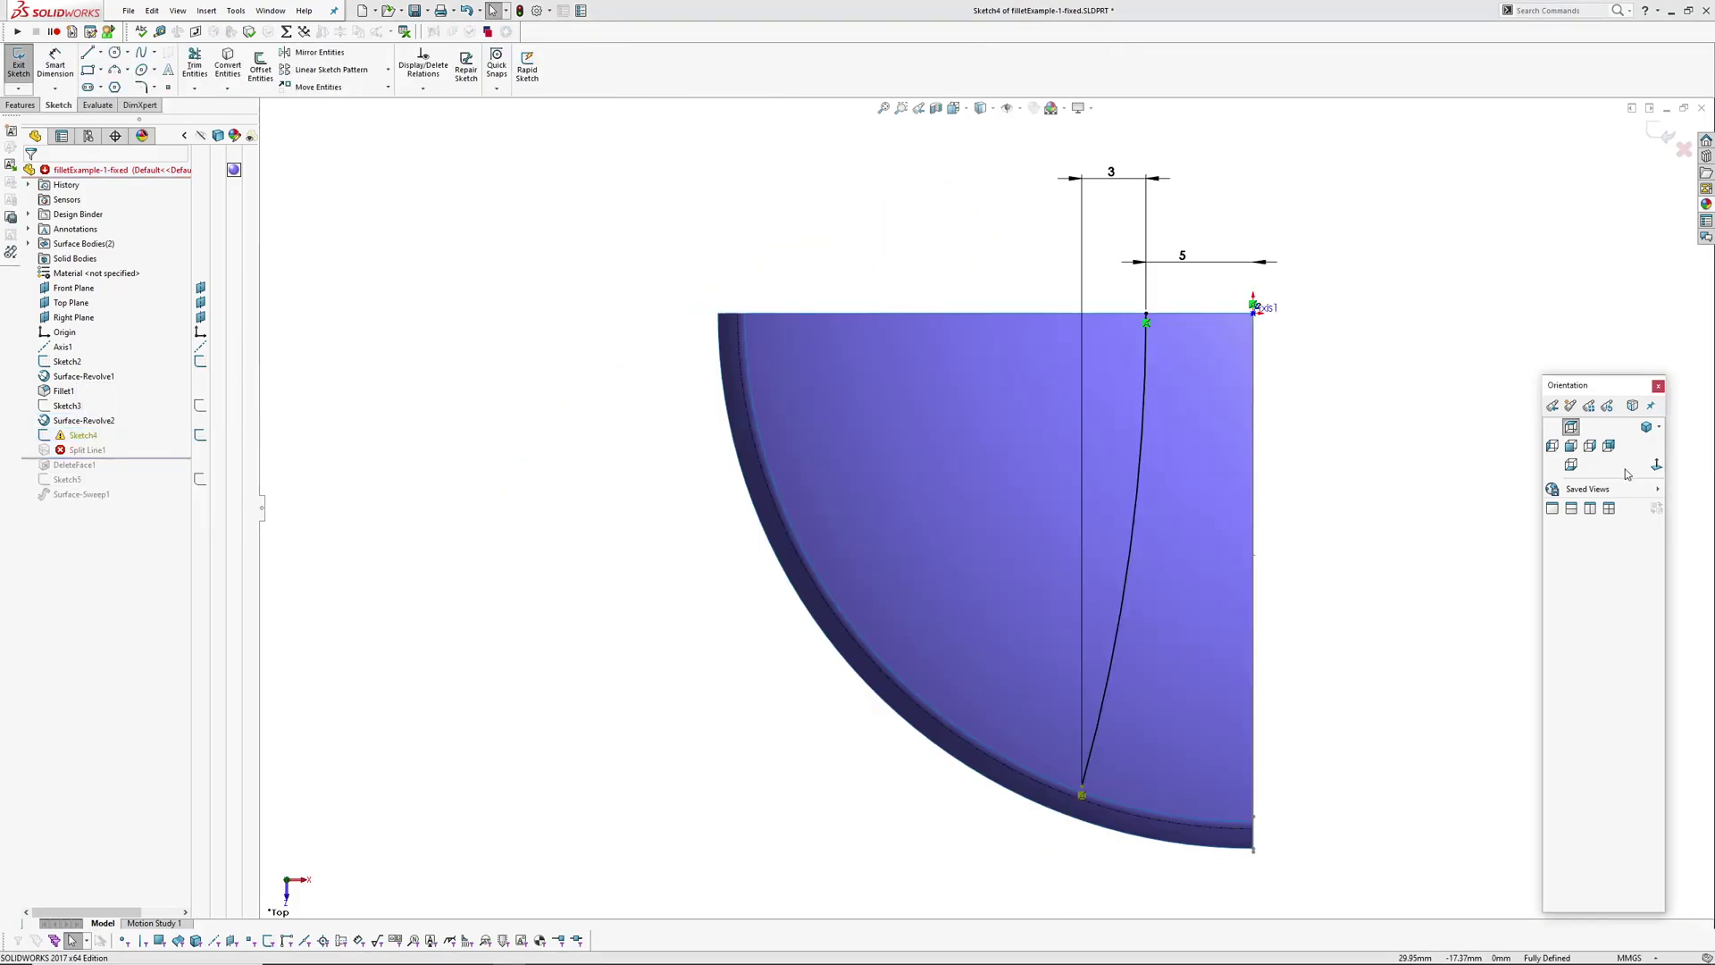
pyautogui.scroll(-2, 1115, 733)
pyautogui.keyDown('ctrl'); pyautogui.moveTo(1115, 748); pyautogui.dragTo(1123, 556, button='middle'); pyautogui.keyUp('ctrl')
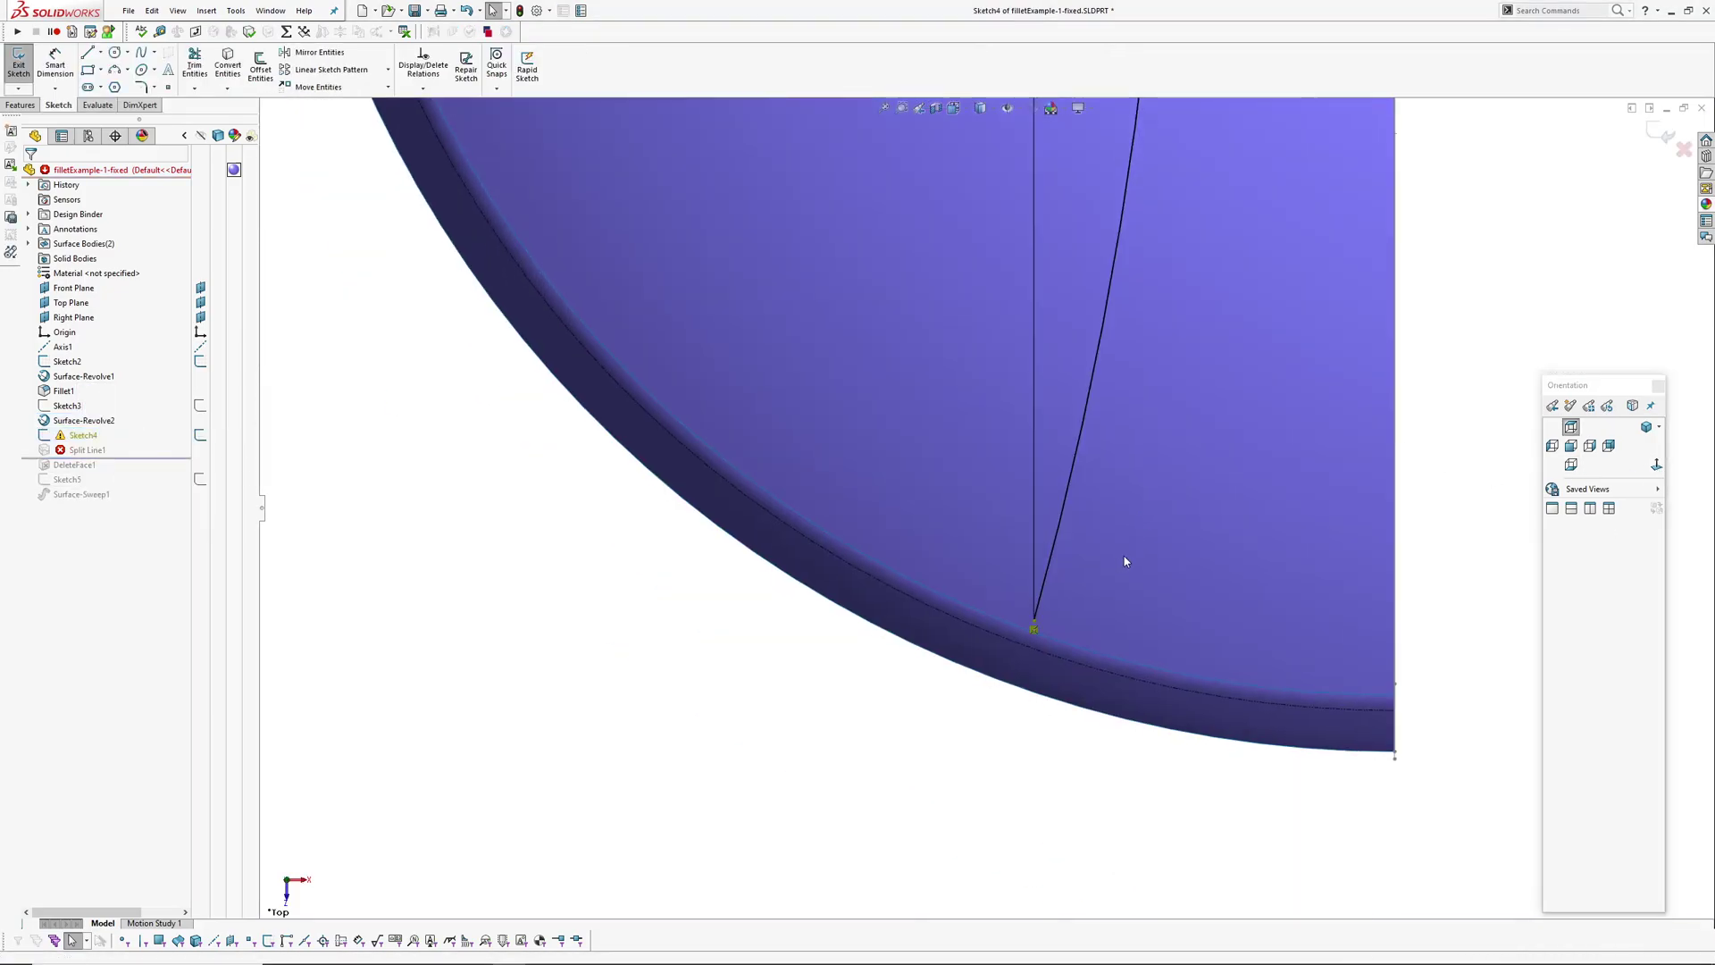
pyautogui.click(1033, 621)
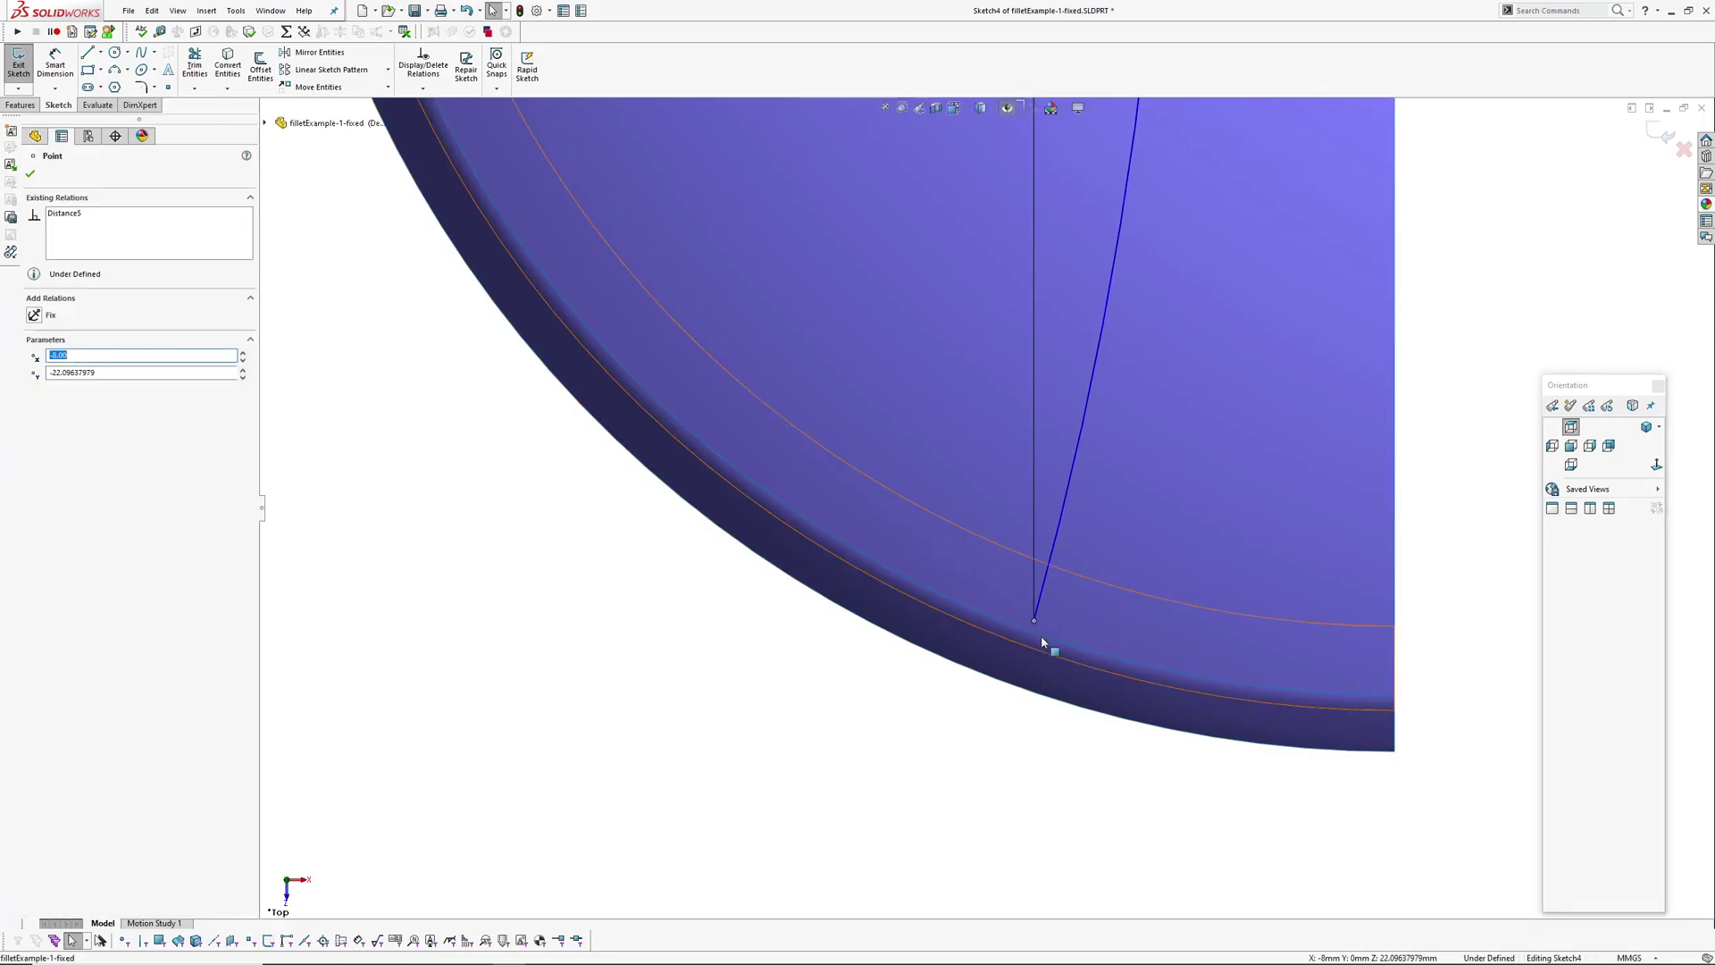
pyautogui.keyDown('ctrl'); pyautogui.click(1043, 638); pyautogui.keyUp('ctrl')
pyautogui.click(39, 425)
pyautogui.press('Escape')
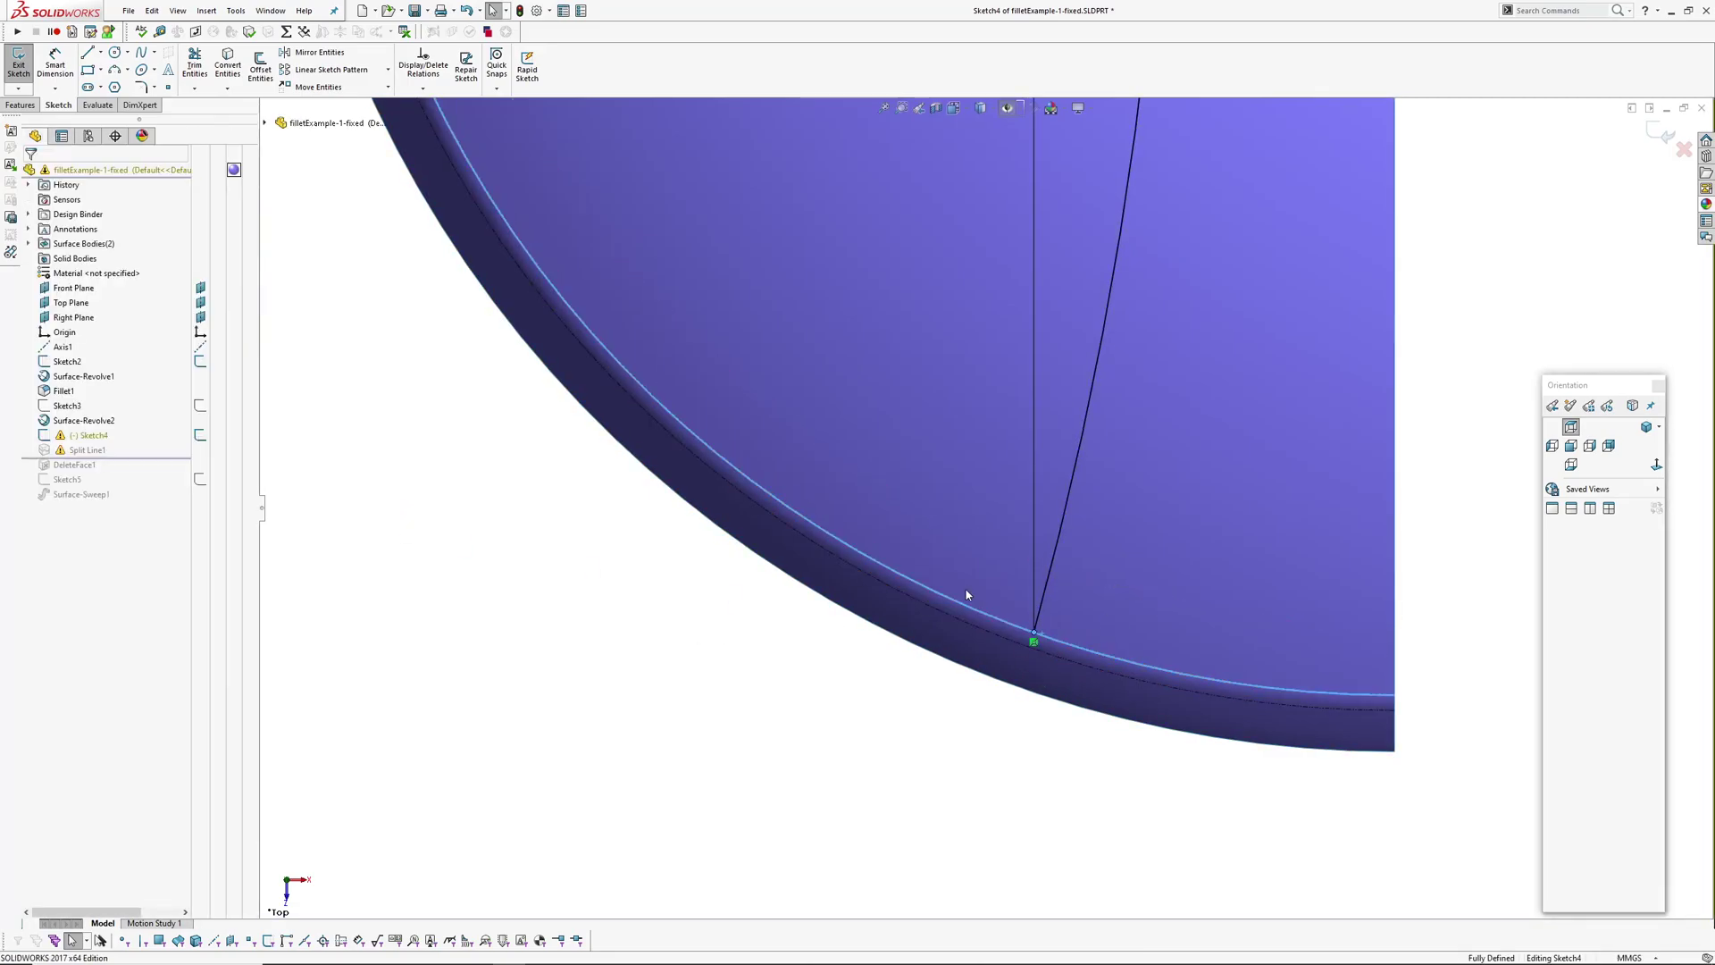
pyautogui.scroll(6, 1003, 582)
pyautogui.scroll(-4, 979, 433)
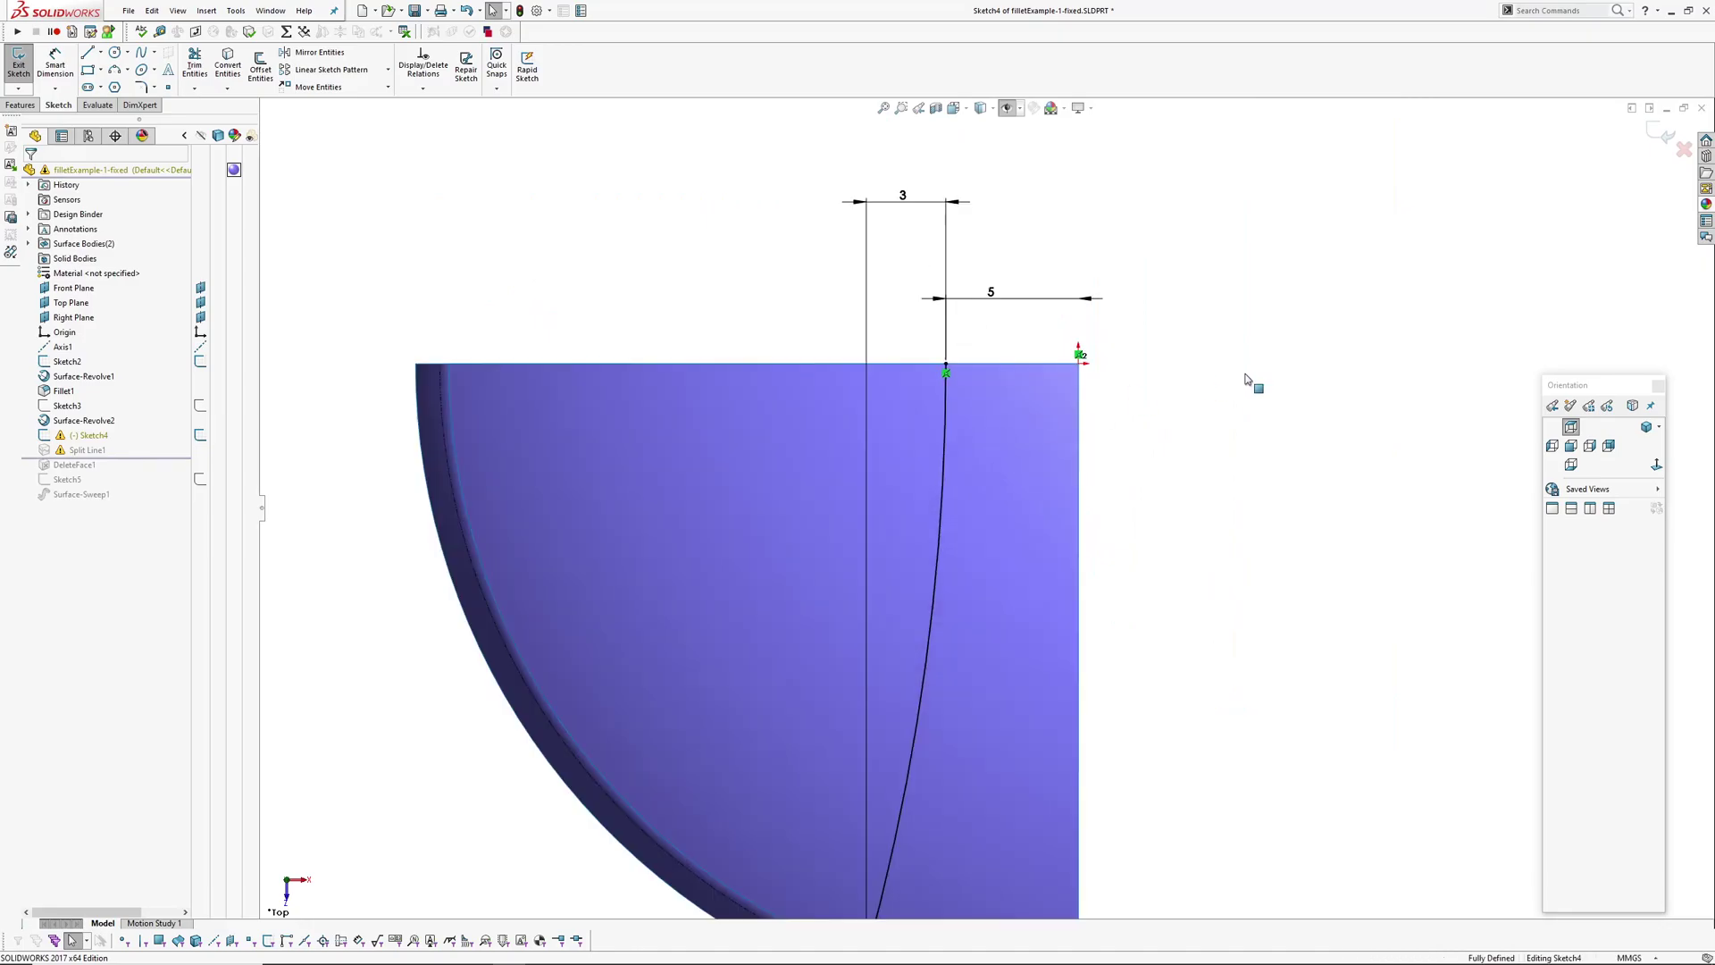
pyautogui.click(1658, 132)
# Delete Split Line1 while keeping its absorbed Sketch4 and all of its child features.
pyautogui.scroll(2, 1098, 445)
pyautogui.moveTo(870, 603)
pyautogui.keyDown('ctrl'); pyautogui.mouseDown(button='middle')
pyautogui.moveTo(860, 453)
pyautogui.moveTo(445, 483)
pyautogui.mouseUp(button='middle'); pyautogui.keyUp('ctrl')
pyautogui.click(90, 453)
pyautogui.press('Delete')
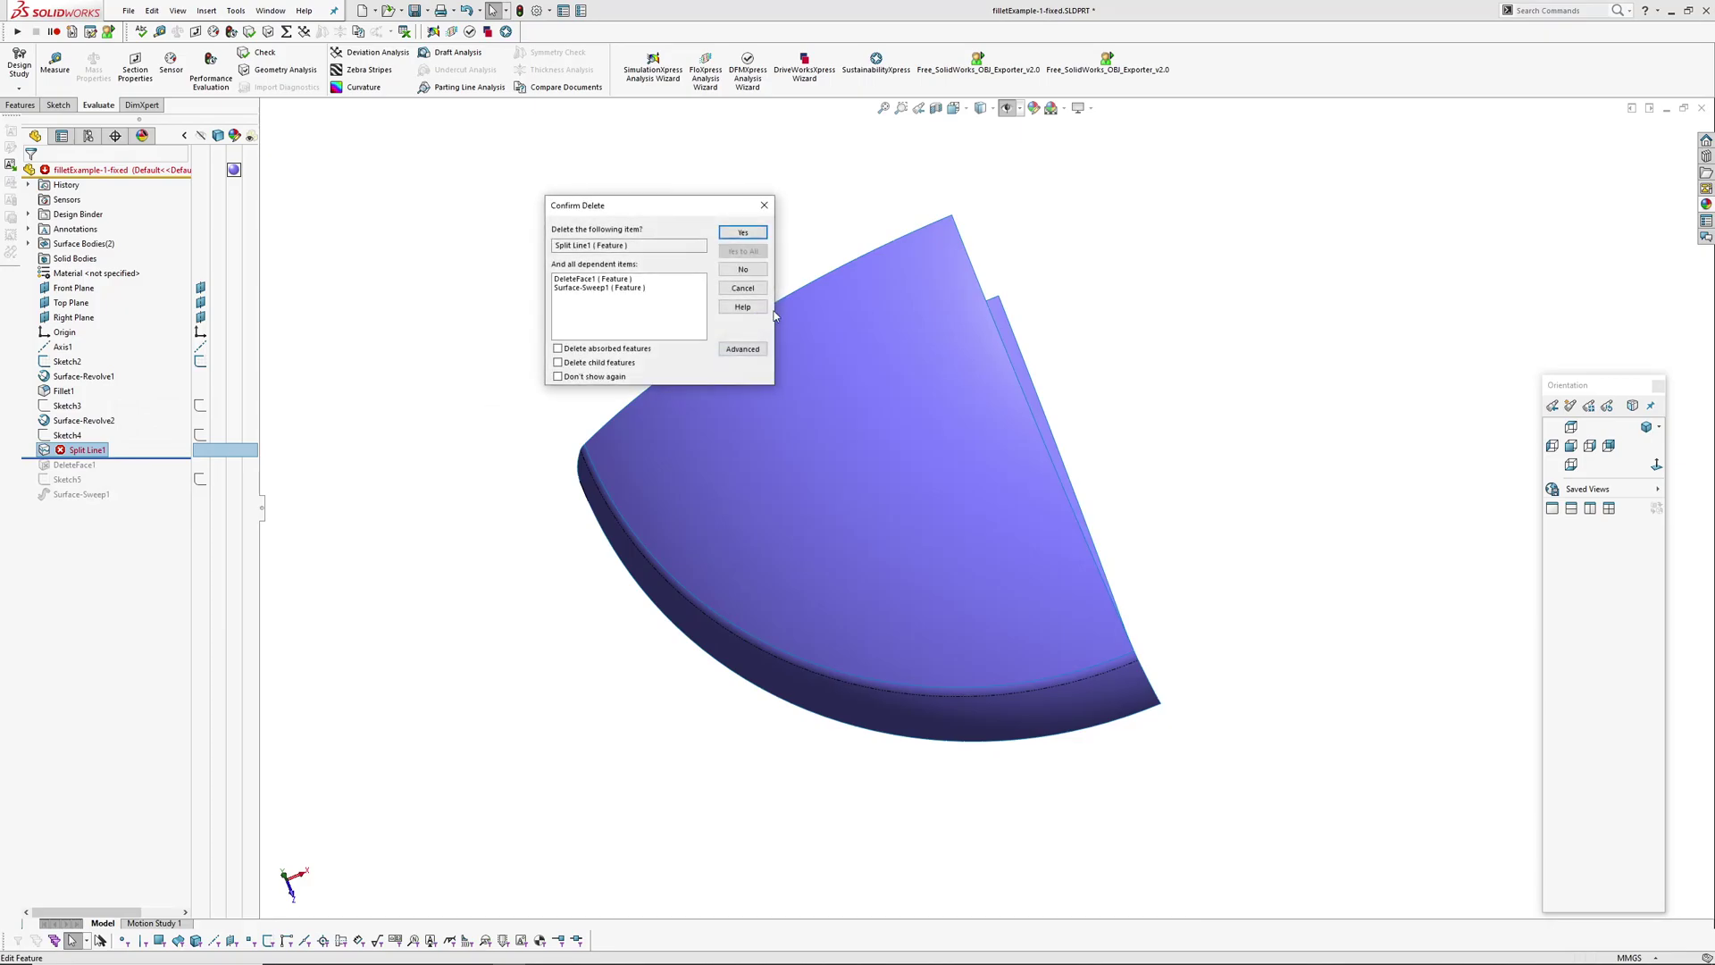
pyautogui.click(741, 349)
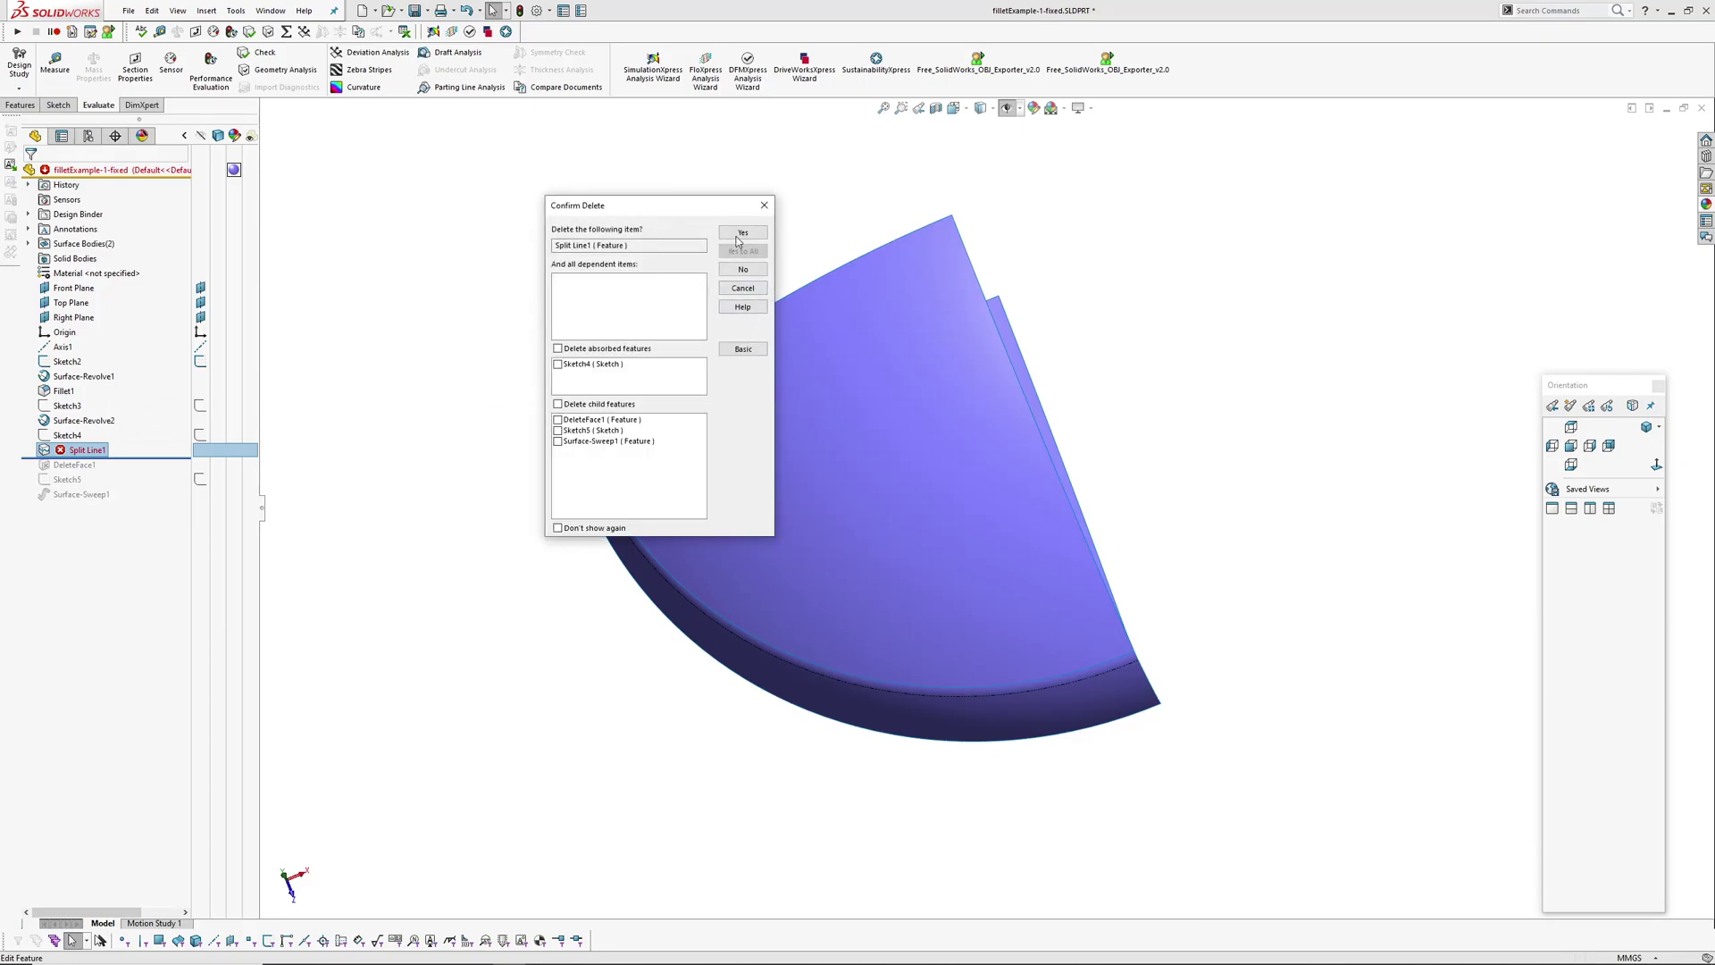
pyautogui.click(743, 232)
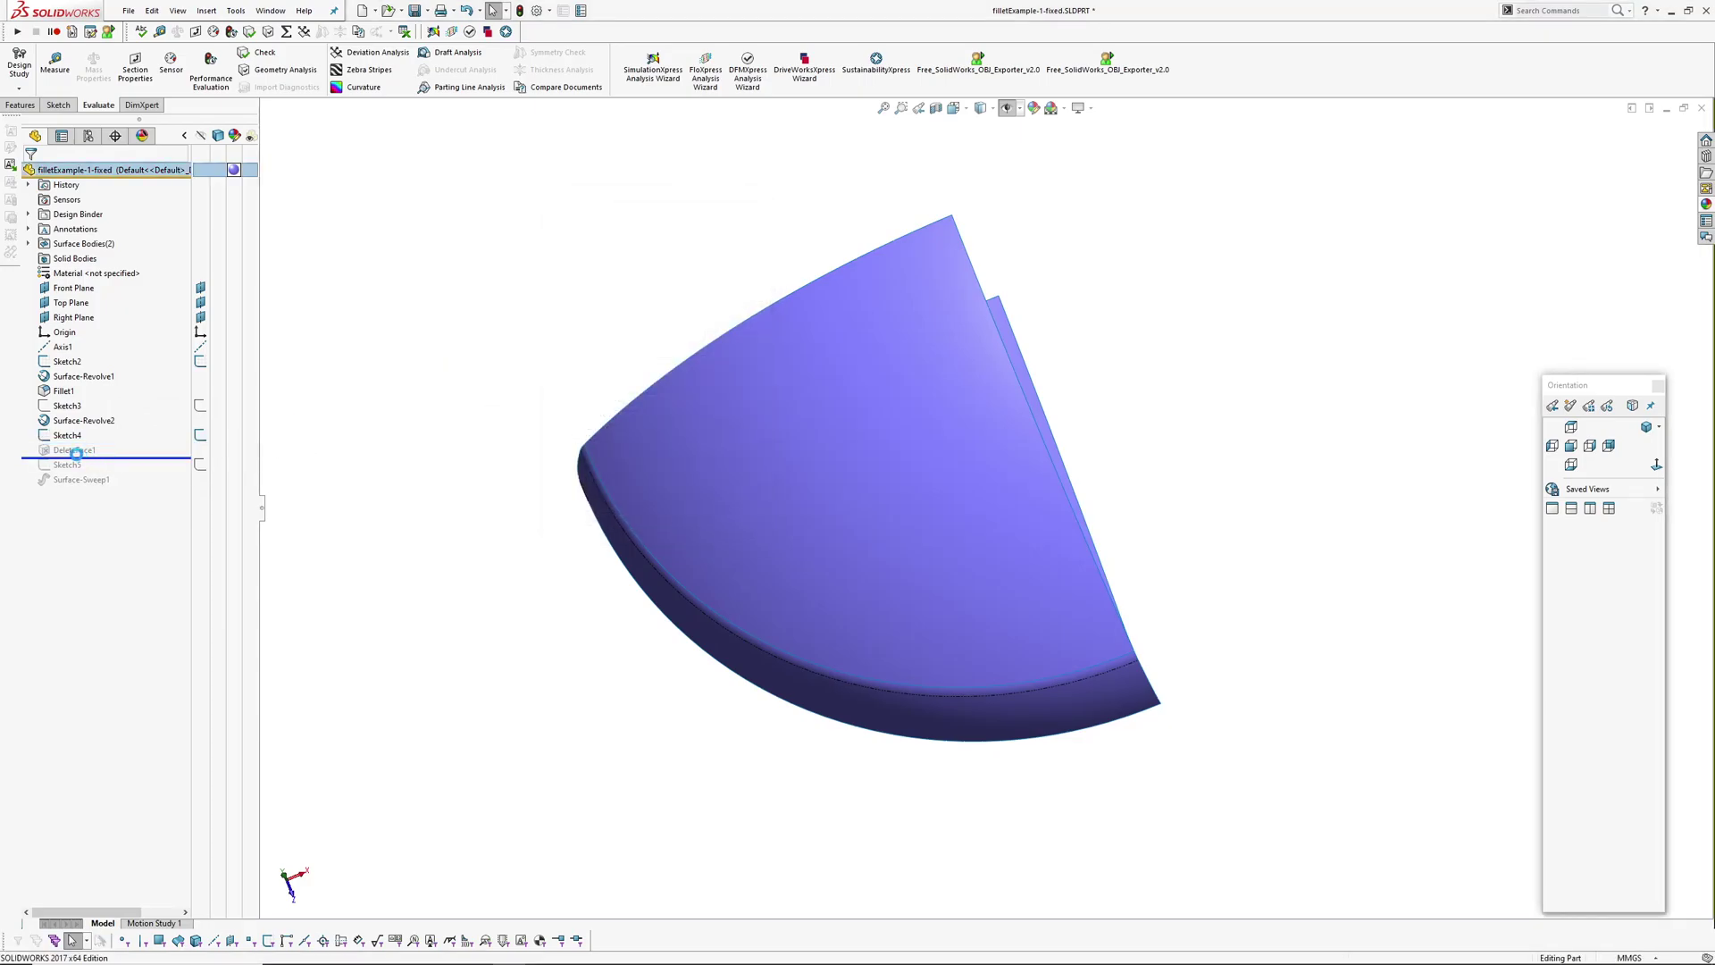
# Delete the DeleteFace1 feature from the feature history.
pyautogui.click(67, 451)
pyautogui.press('Delete')
pyautogui.click(743, 232)
# Trim the revolved dome surface with Sketch4 as the trim tool, keeping only the narrow strip beside the arc.
pyautogui.click(105, 437)
pyautogui.press('t')
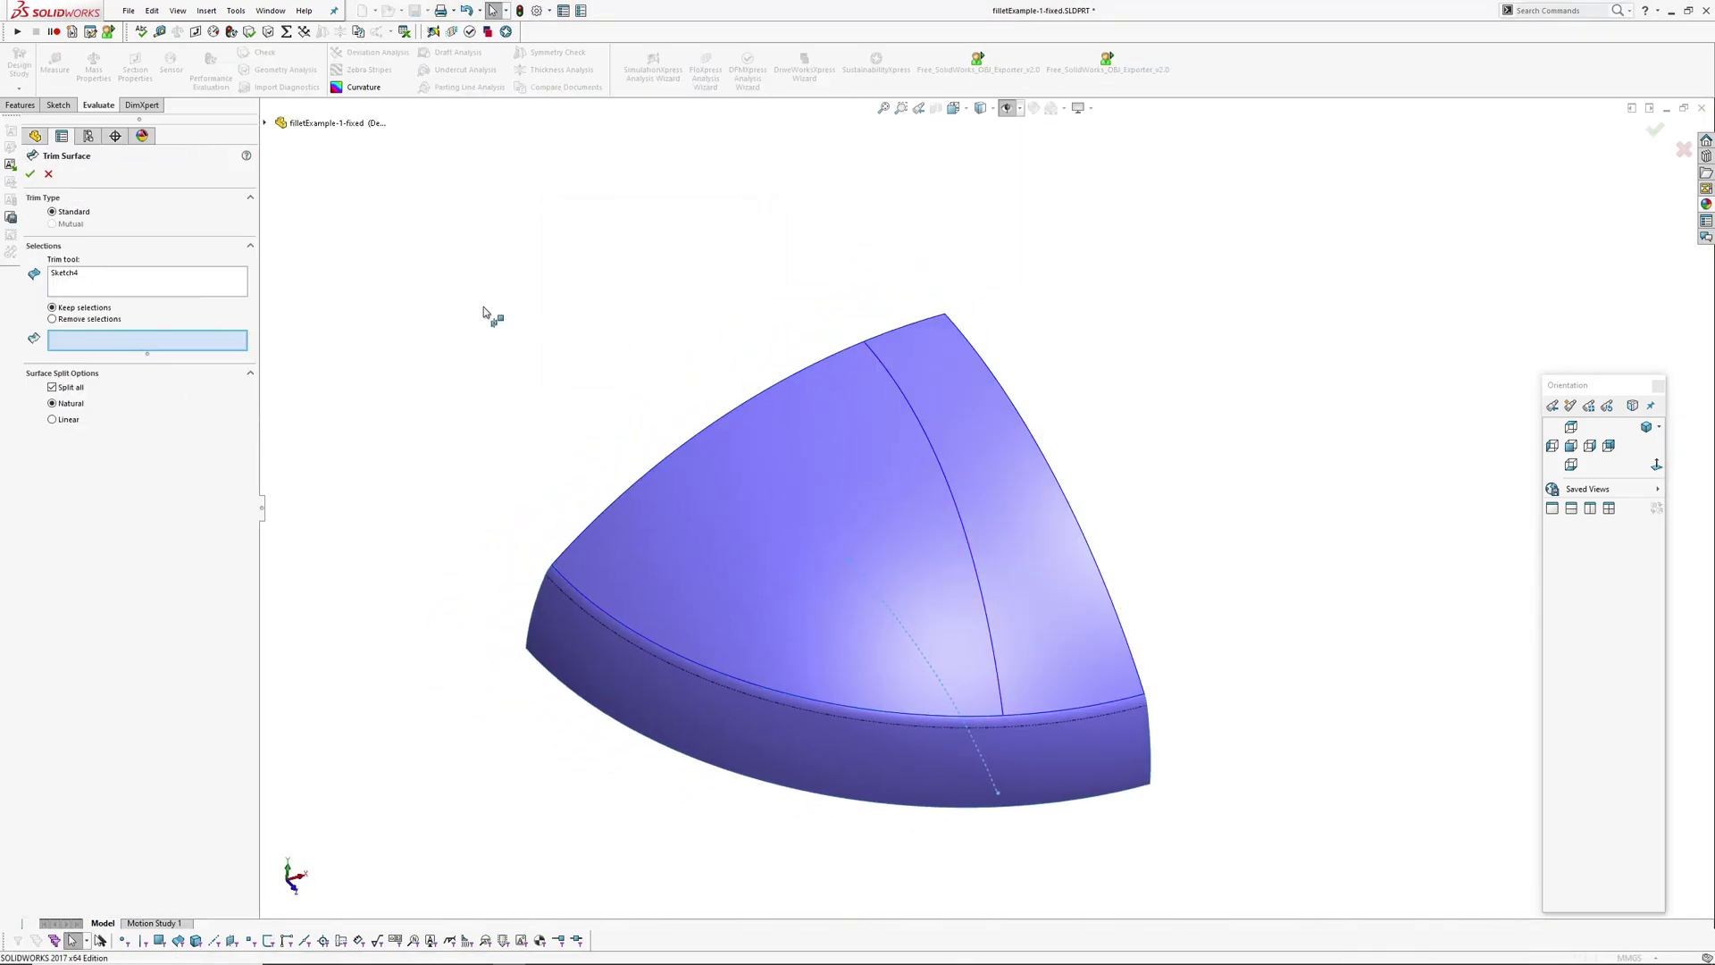
pyautogui.click(93, 346)
pyautogui.click(976, 489)
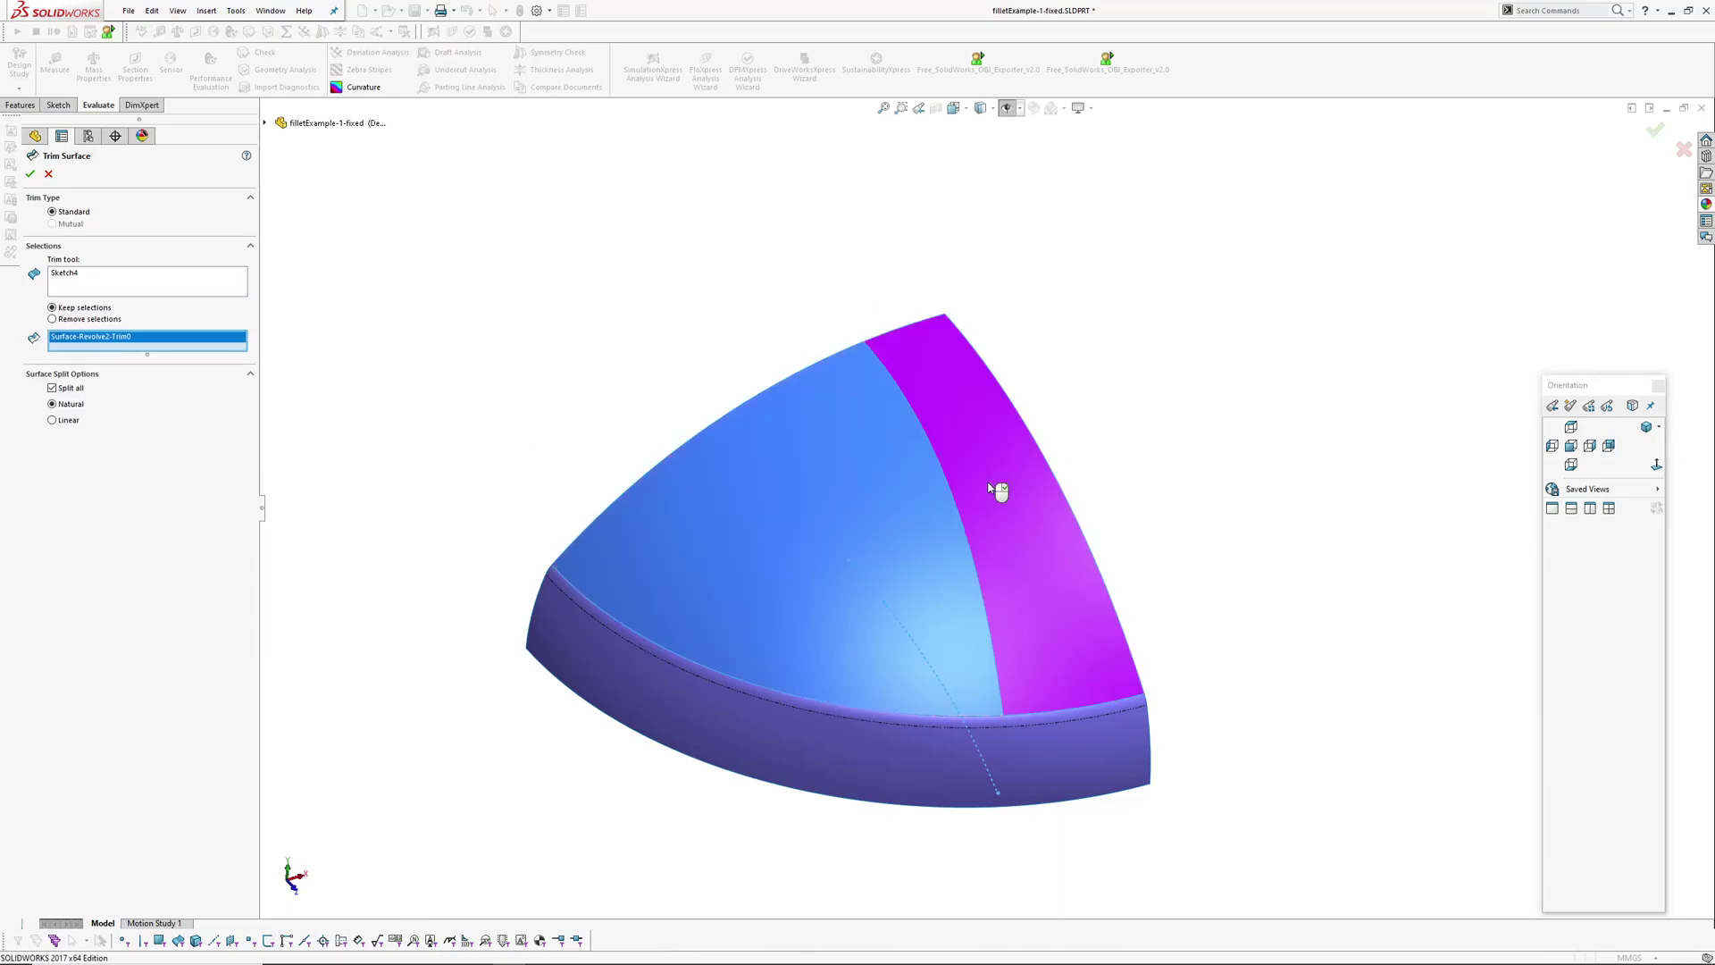
pyautogui.press('Return')
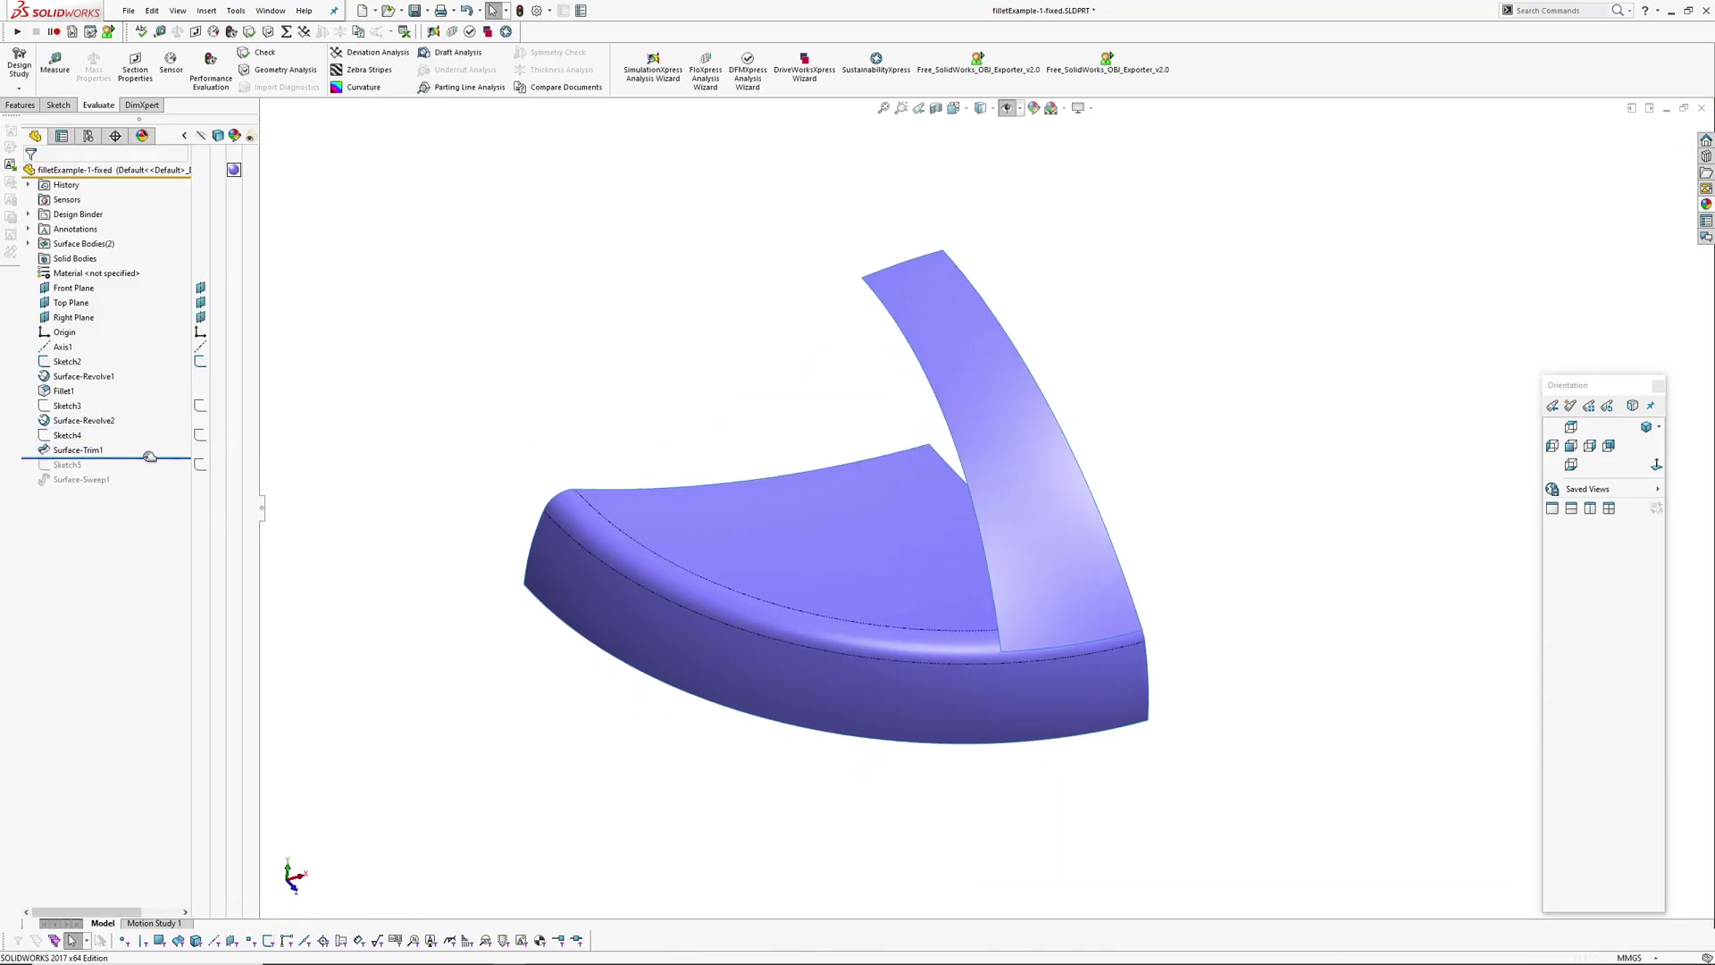
# Roll the history forward past Surface-Sweep1 and edit Sketch5, making the arc's upper endpoint coincident with the trimmed dome strip's upper vertex.
pyautogui.moveTo(149, 456); pyautogui.dragTo(107, 488)
pyautogui.click(75, 464)
pyautogui.click(82, 422)
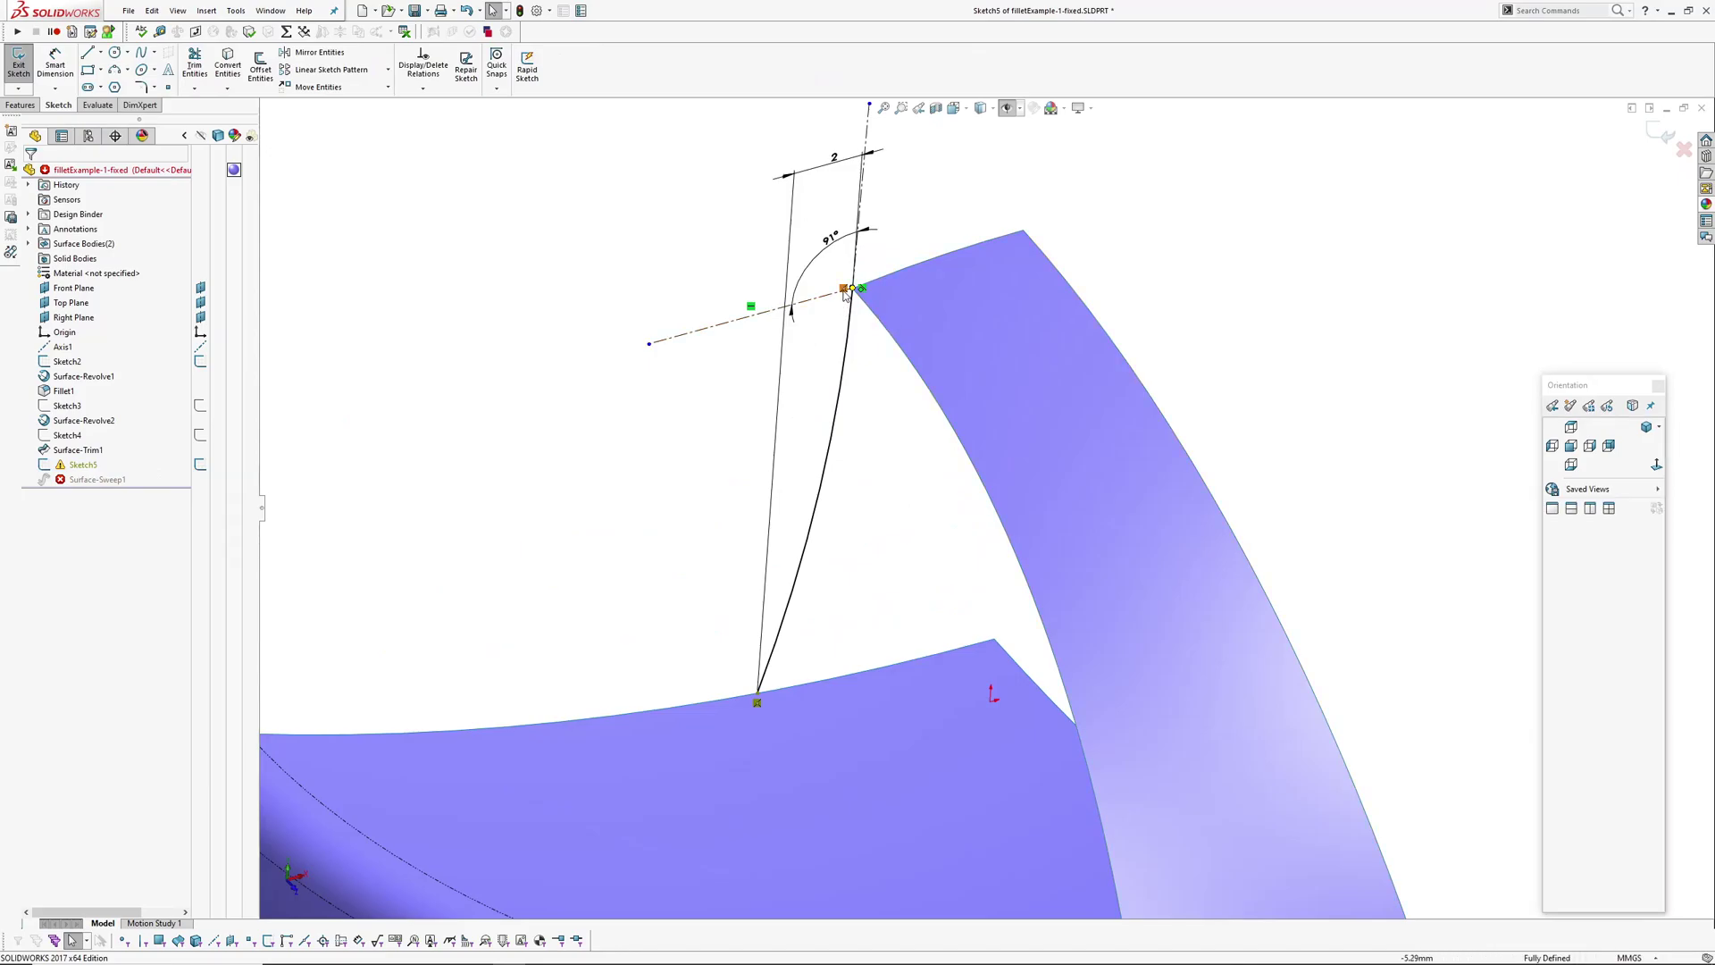
pyautogui.scroll(-5, 846, 295)
pyautogui.click(870, 449)
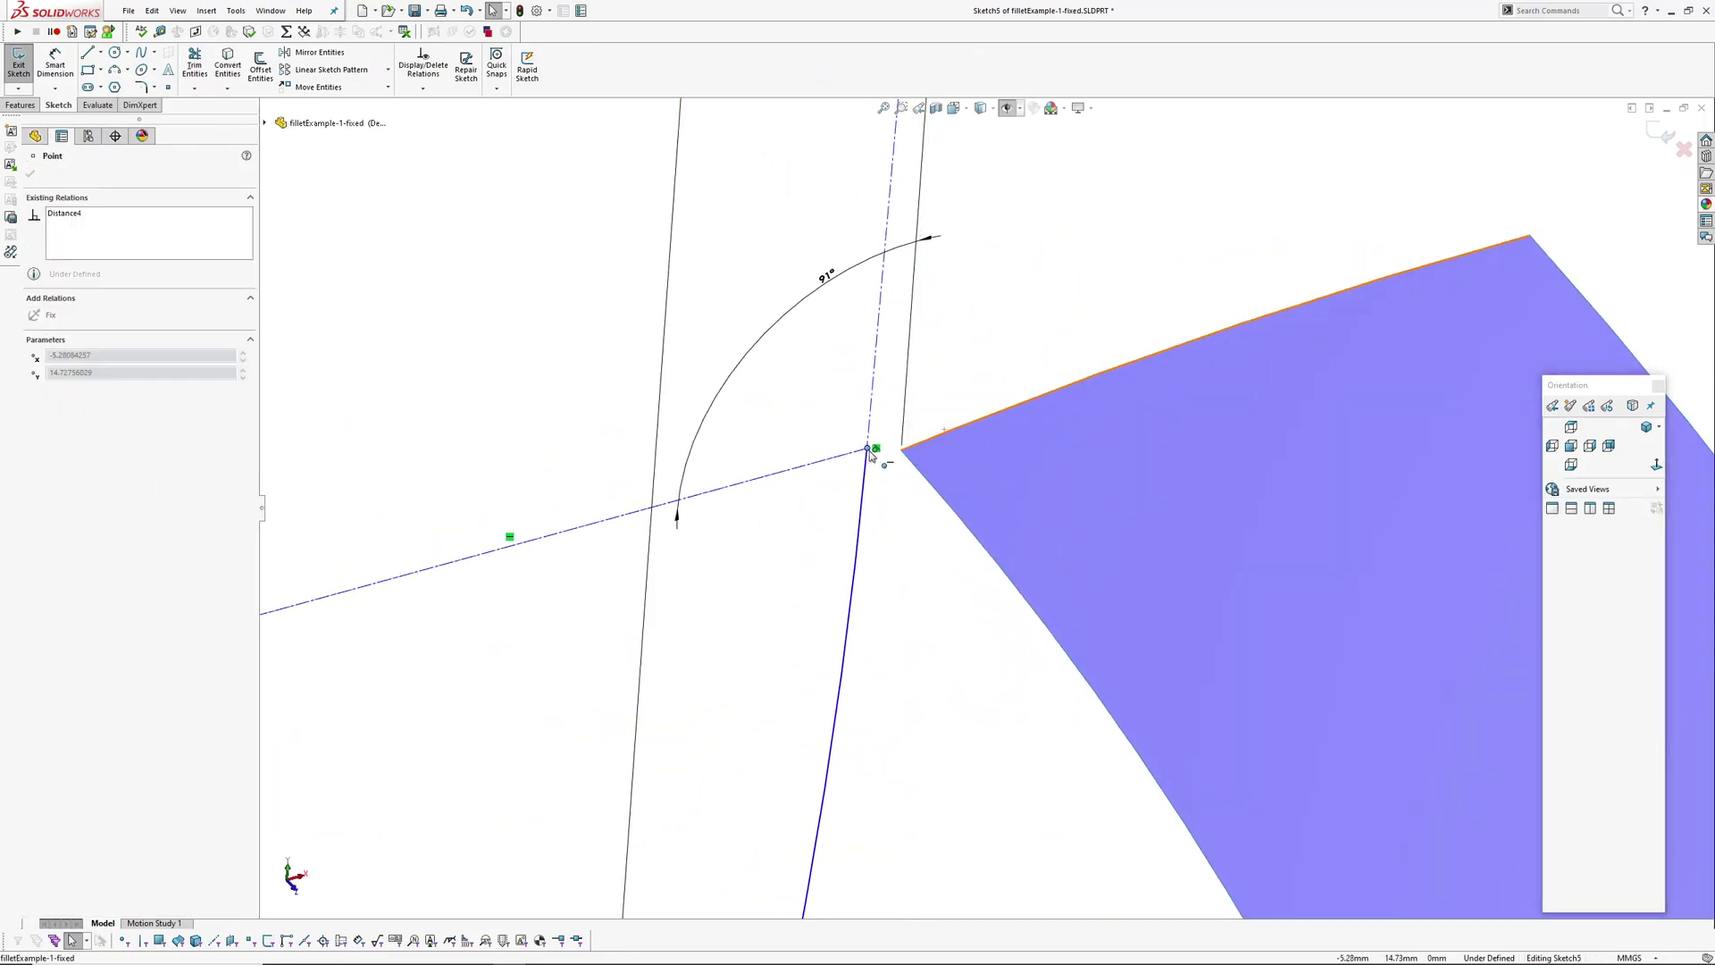
pyautogui.keyDown('ctrl'); pyautogui.click(903, 451); pyautogui.keyUp('ctrl')
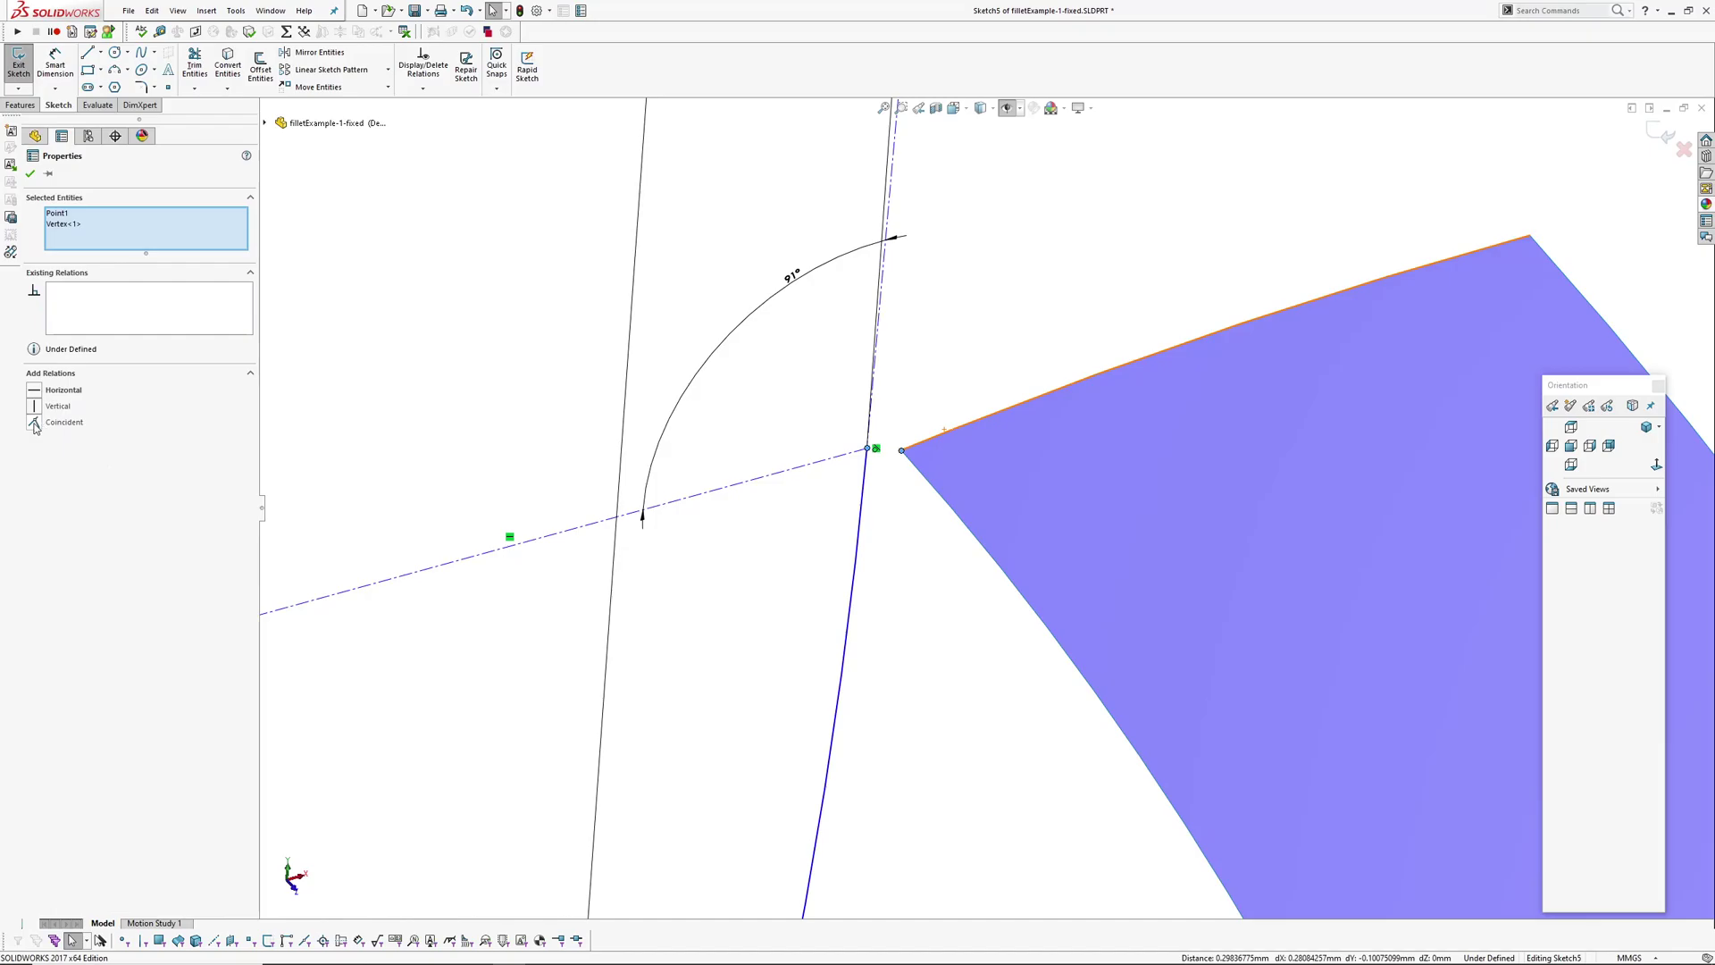
pyautogui.click(34, 422)
# Replace the dangling relation on the arc's lower endpoint with a coincident relation to the base surface's inner edge, and exit Sketch5.
pyautogui.scroll(8, 1045, 313)
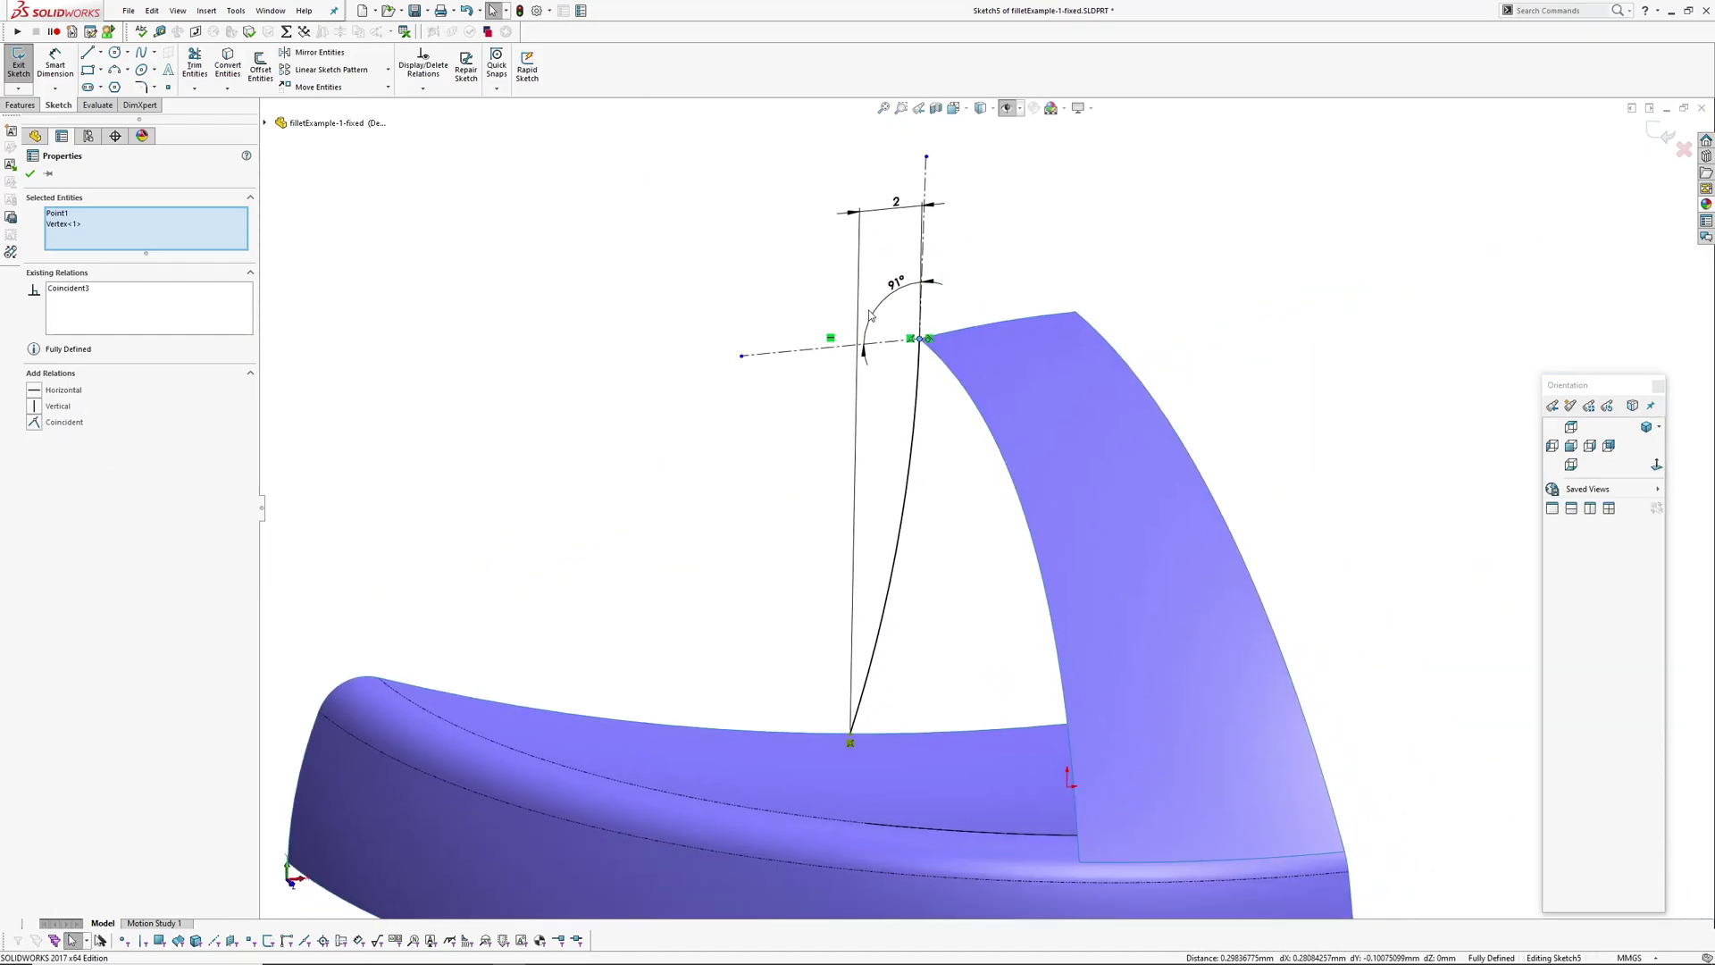
pyautogui.scroll(-3, 875, 671)
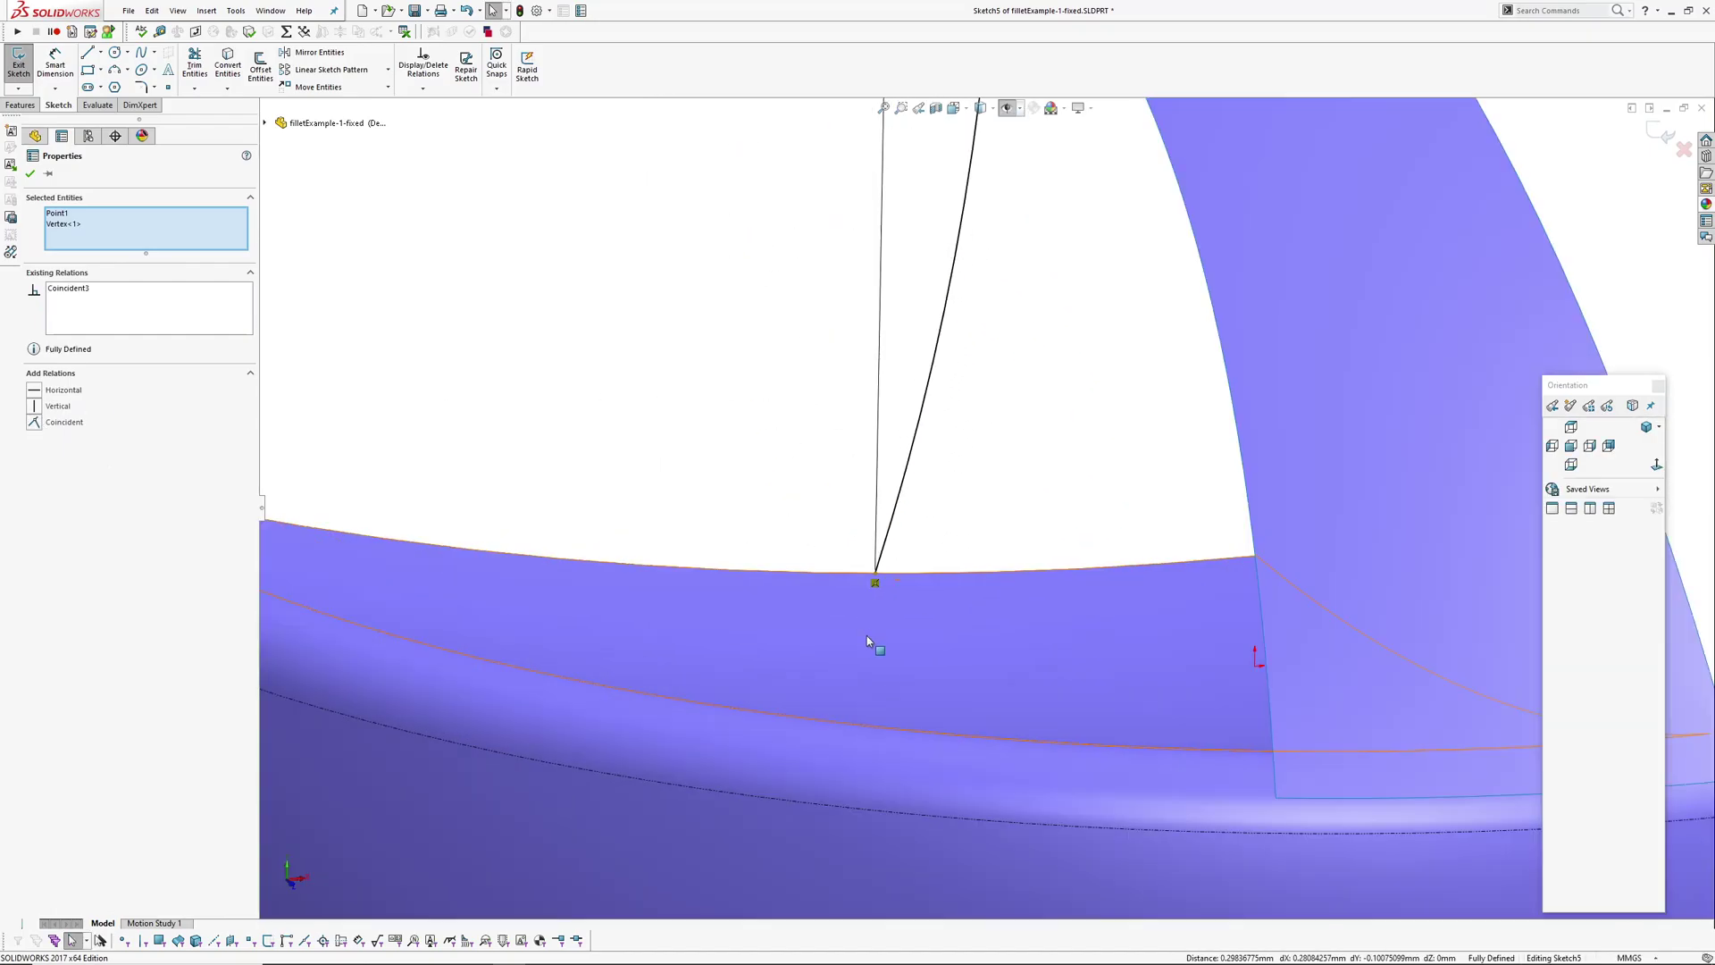
pyautogui.hotkey('ctrl', 'z')
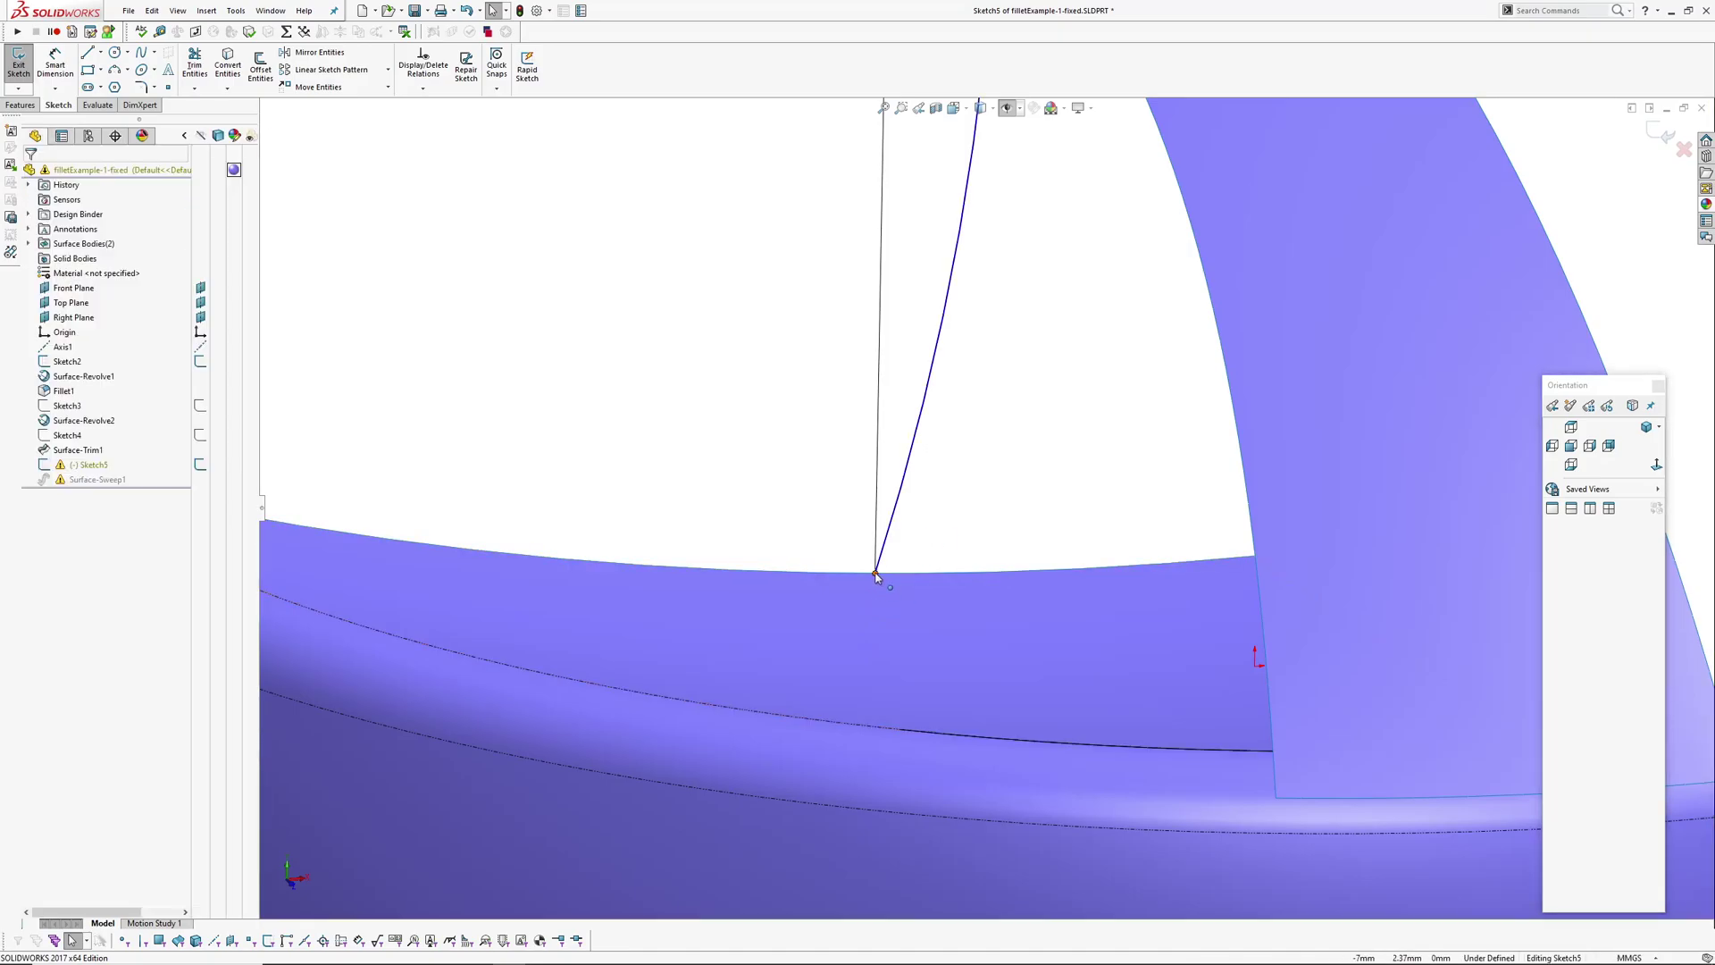
pyautogui.click(875, 574)
pyautogui.keyDown('ctrl'); pyautogui.click(901, 581); pyautogui.keyUp('ctrl')
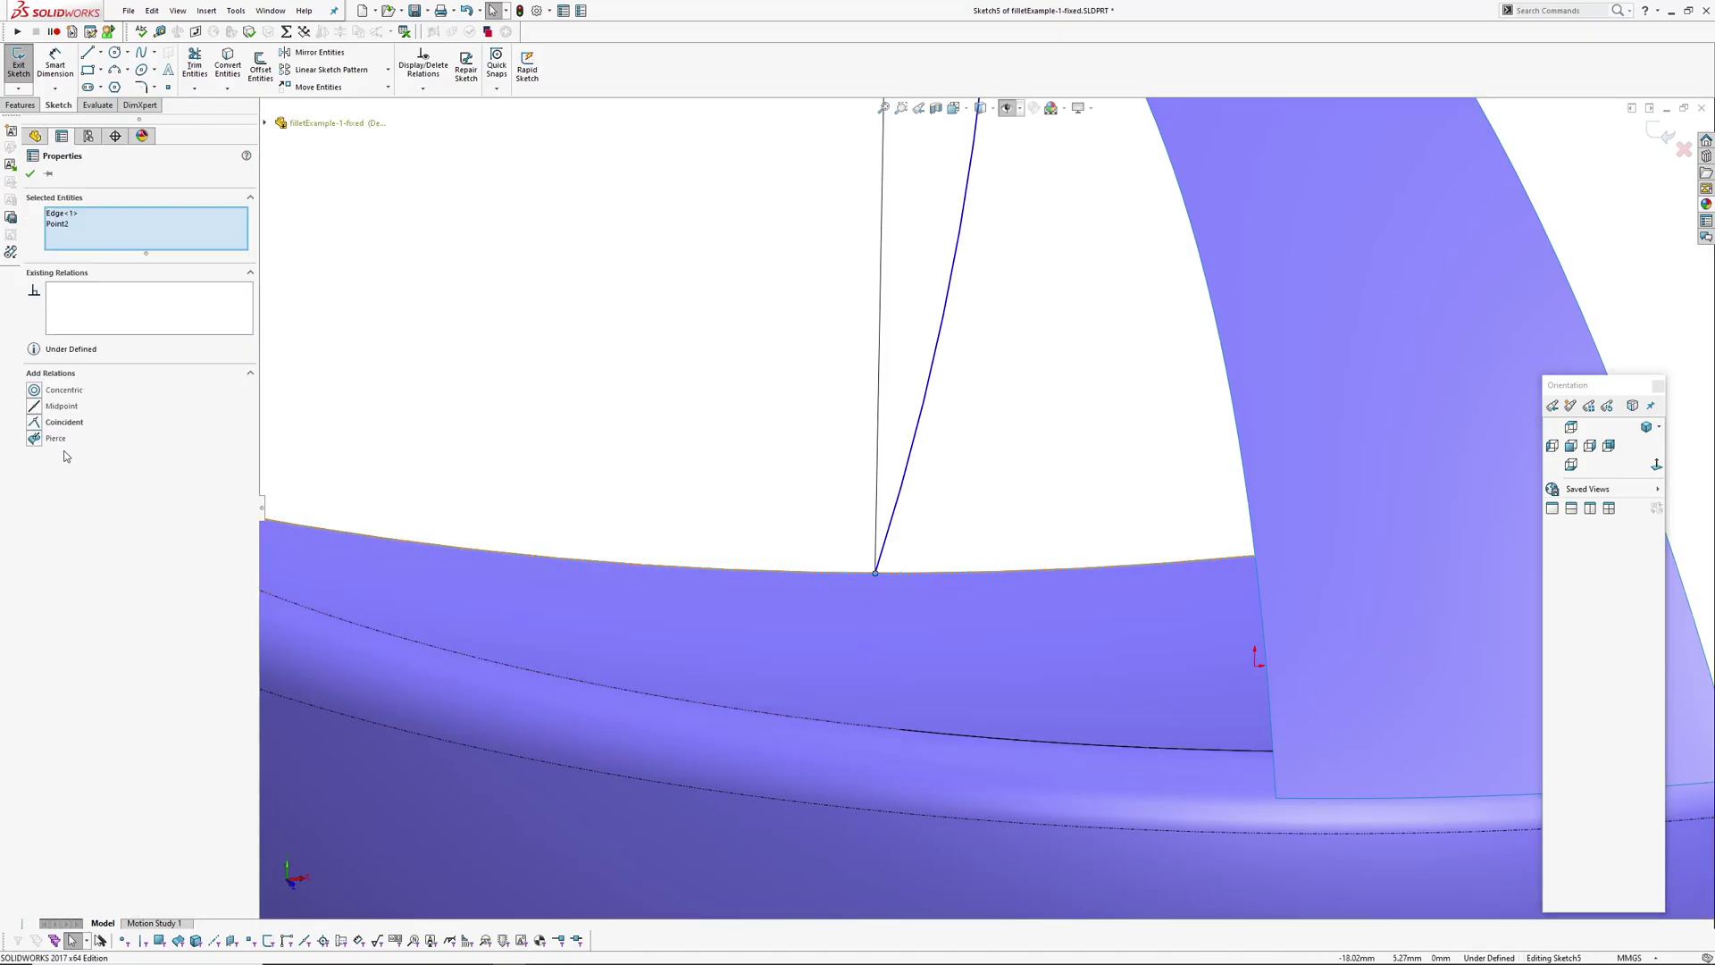
pyautogui.click(32, 423)
pyautogui.click(1178, 386)
pyautogui.click(1665, 134)
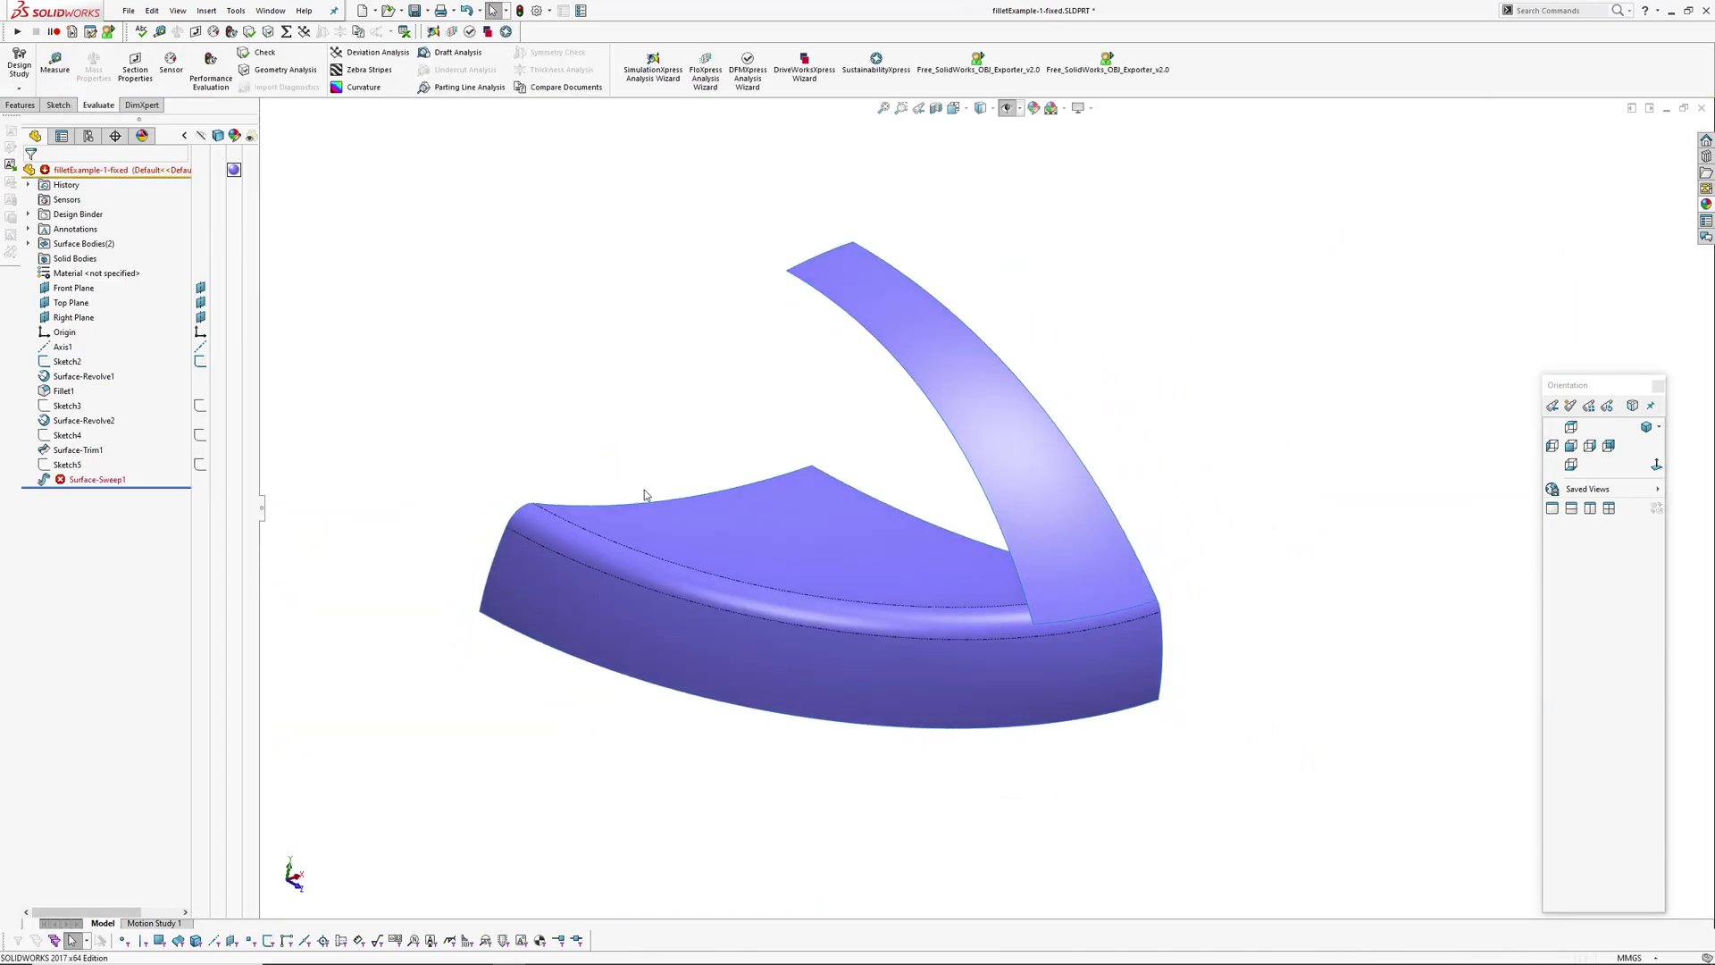
# Edit Surface-Sweep1, replacing its missing path with the trimmed dome strip's inner curved edge while keeping Sketch5 as the profile.
pyautogui.click(87, 480)
pyautogui.click(104, 440)
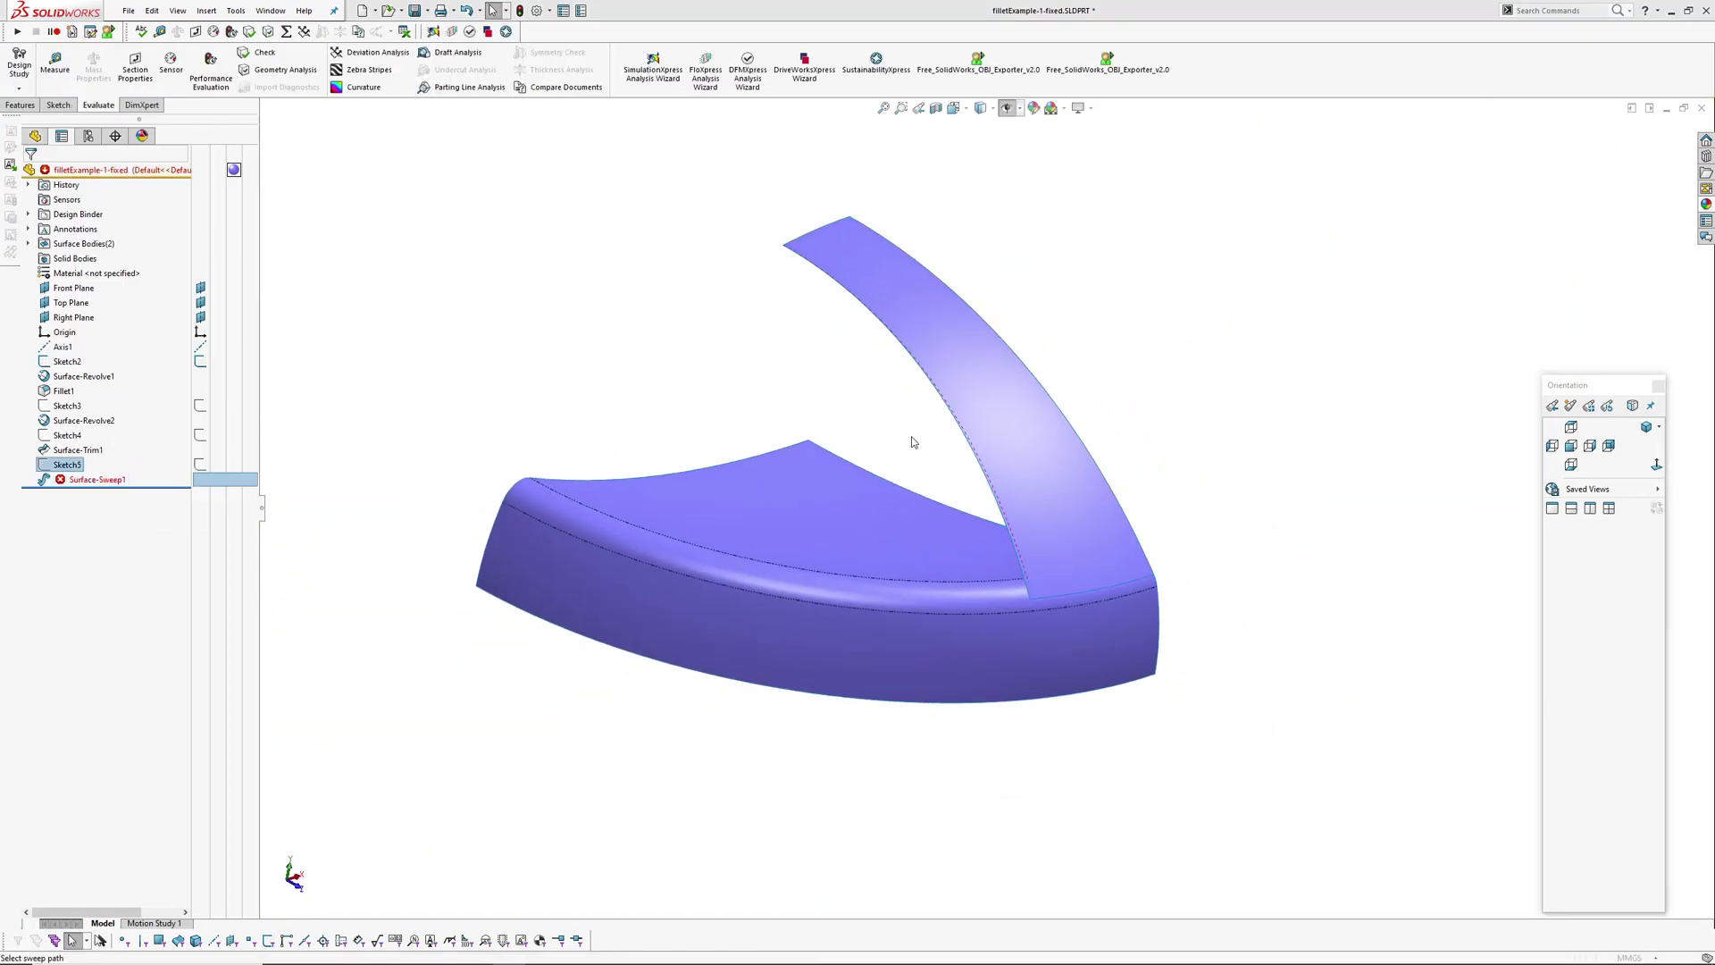
pyautogui.rightClick(81, 271)
pyautogui.click(125, 284)
pyautogui.click(812, 267)
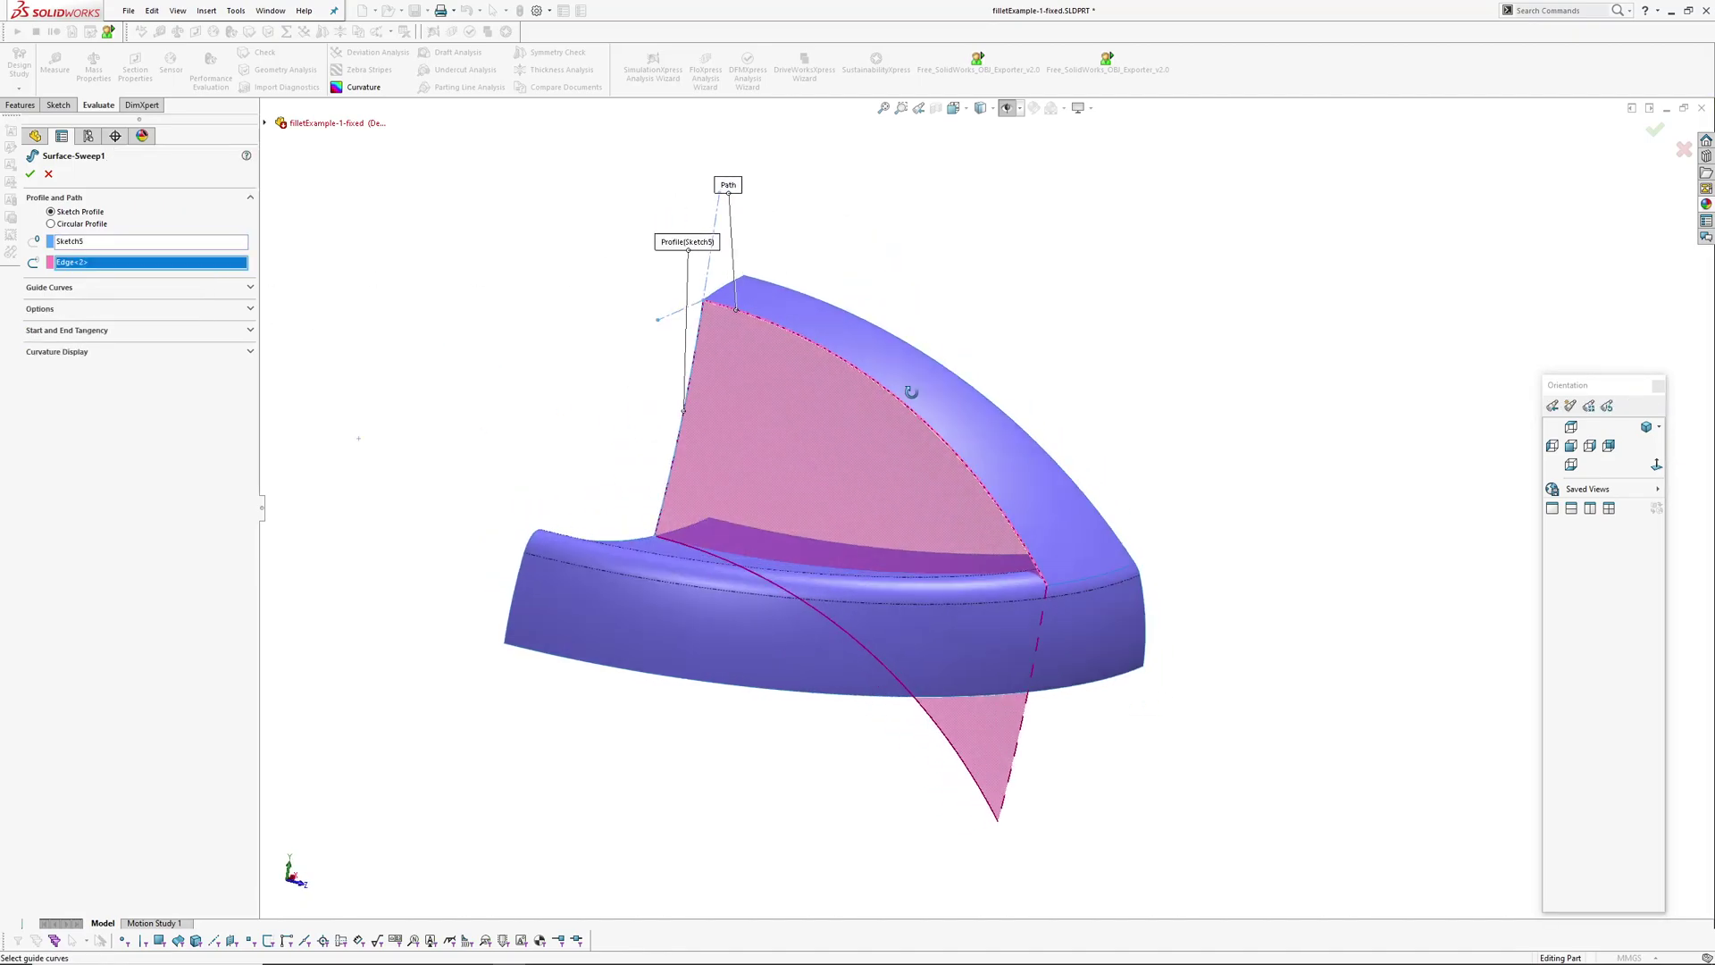
pyautogui.click(42, 311)
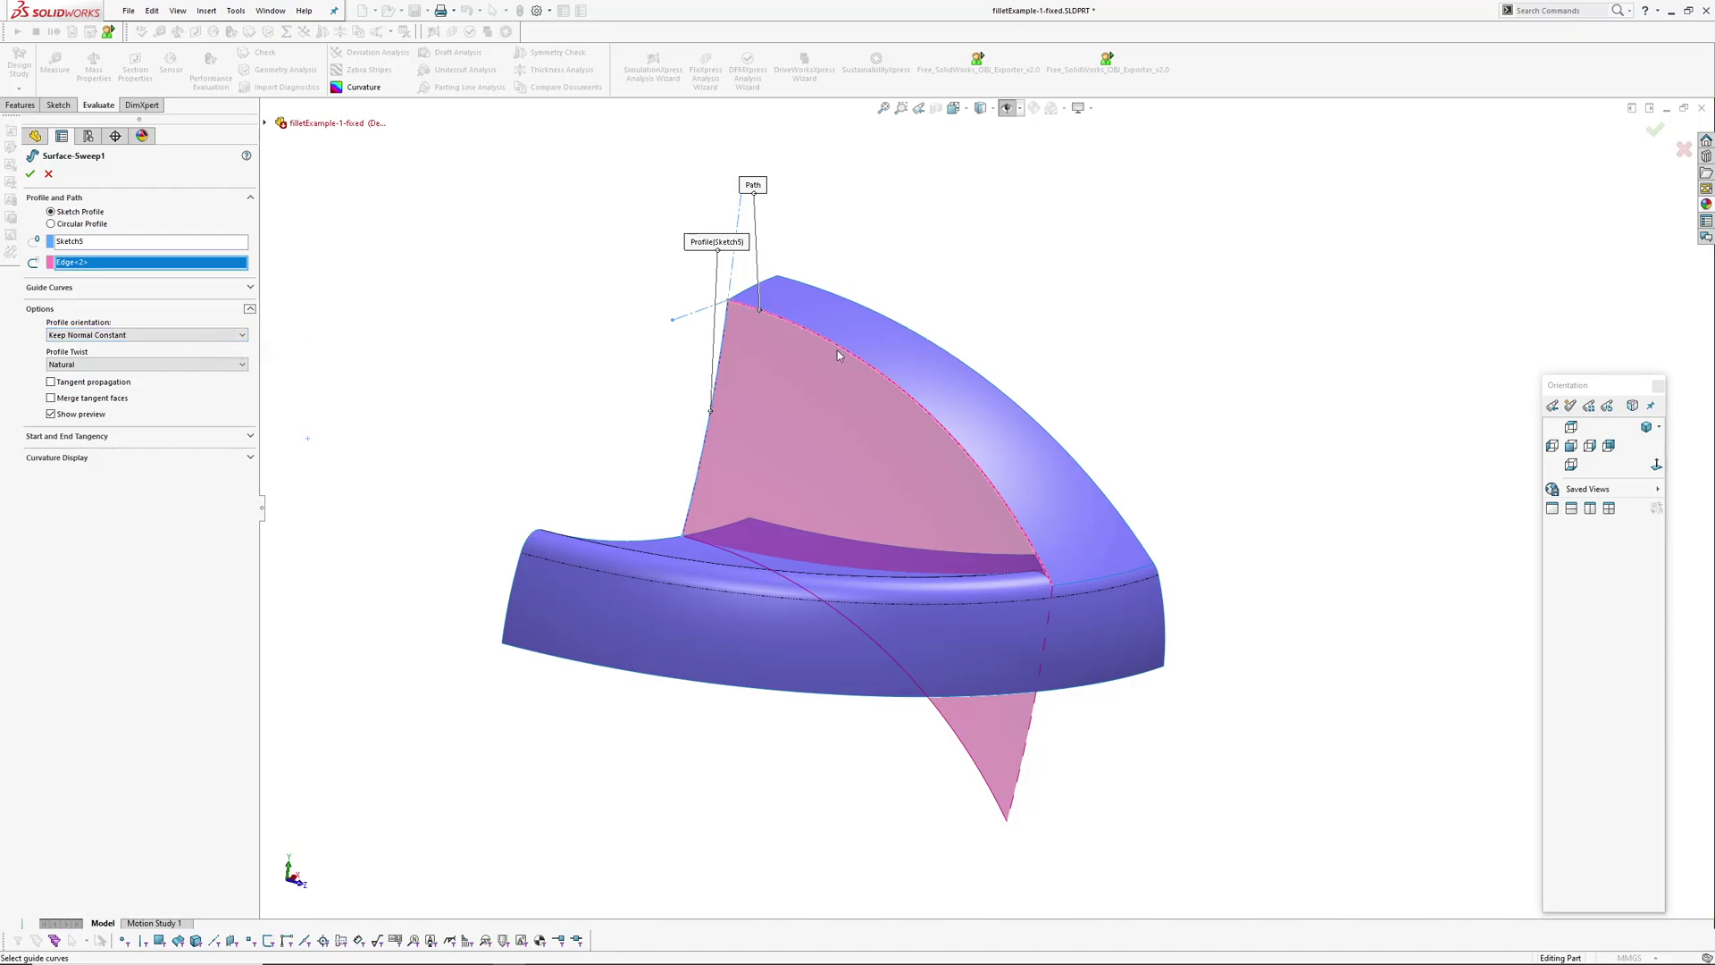
pyautogui.moveTo(878, 464); pyautogui.dragTo(463, 500, button='middle')
pyautogui.click(31, 175)
# Trim the swept surface with the filleted base body as the trim tool, keeping the portion above the base.
pyautogui.moveTo(1045, 432); pyautogui.dragTo(1215, 335, button='middle')
pyautogui.moveTo(1001, 405); pyautogui.dragTo(921, 466, button='middle')
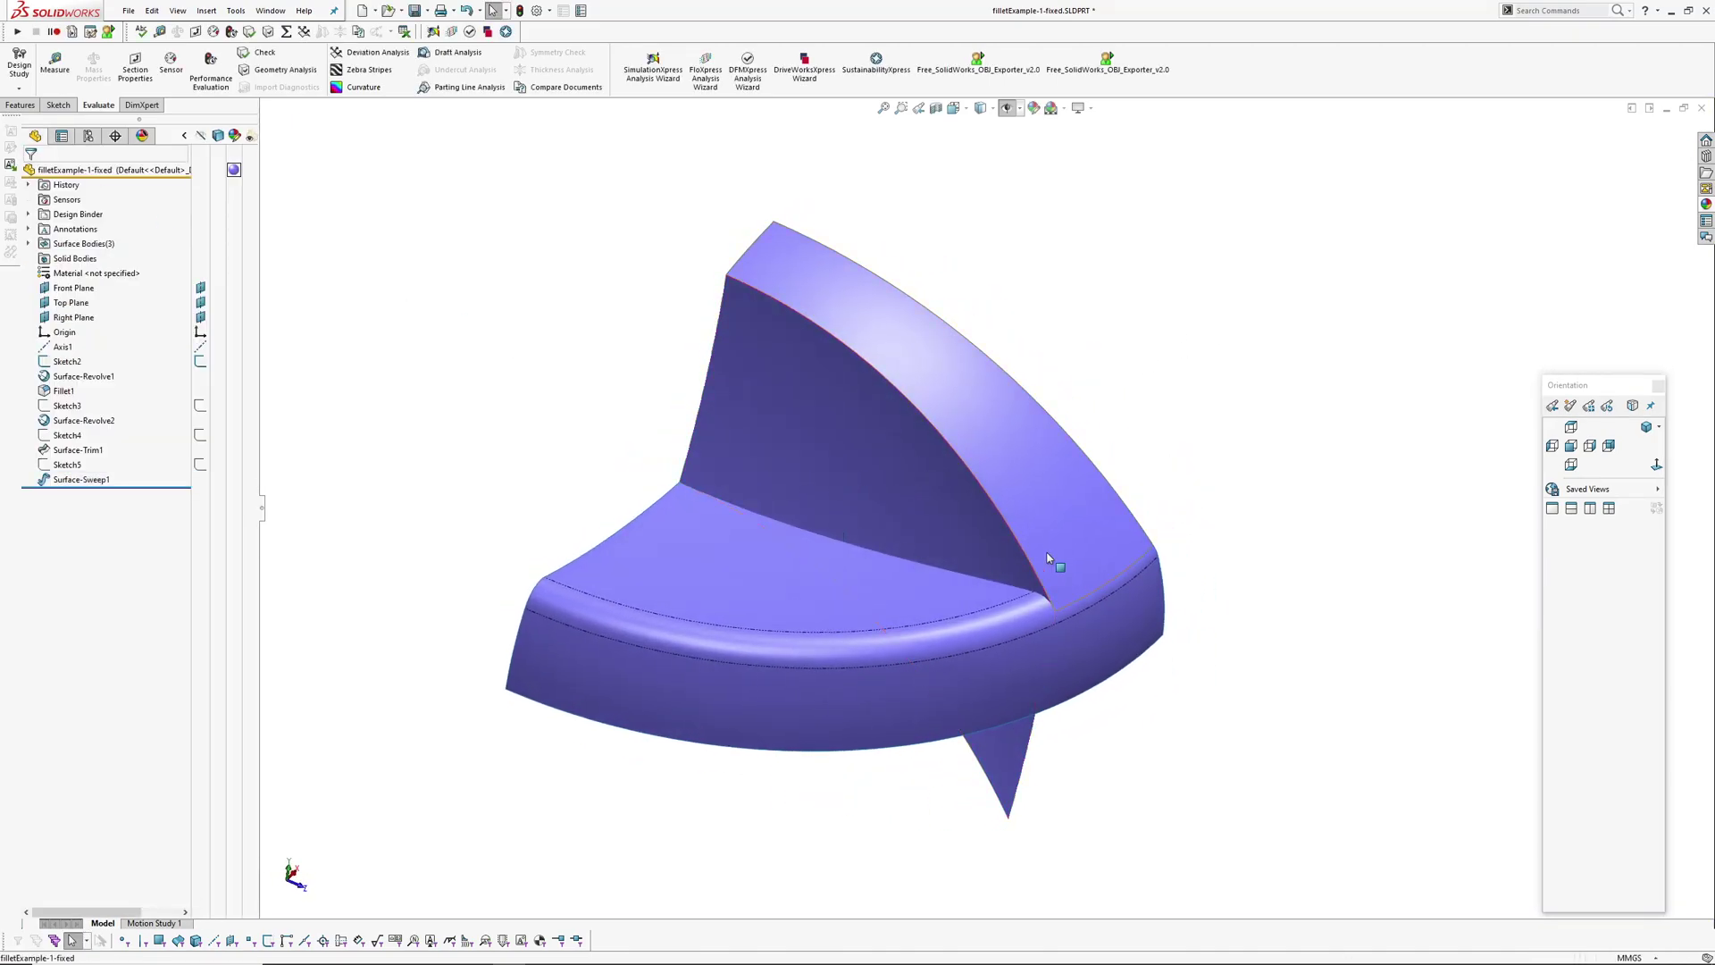
pyautogui.press('t')
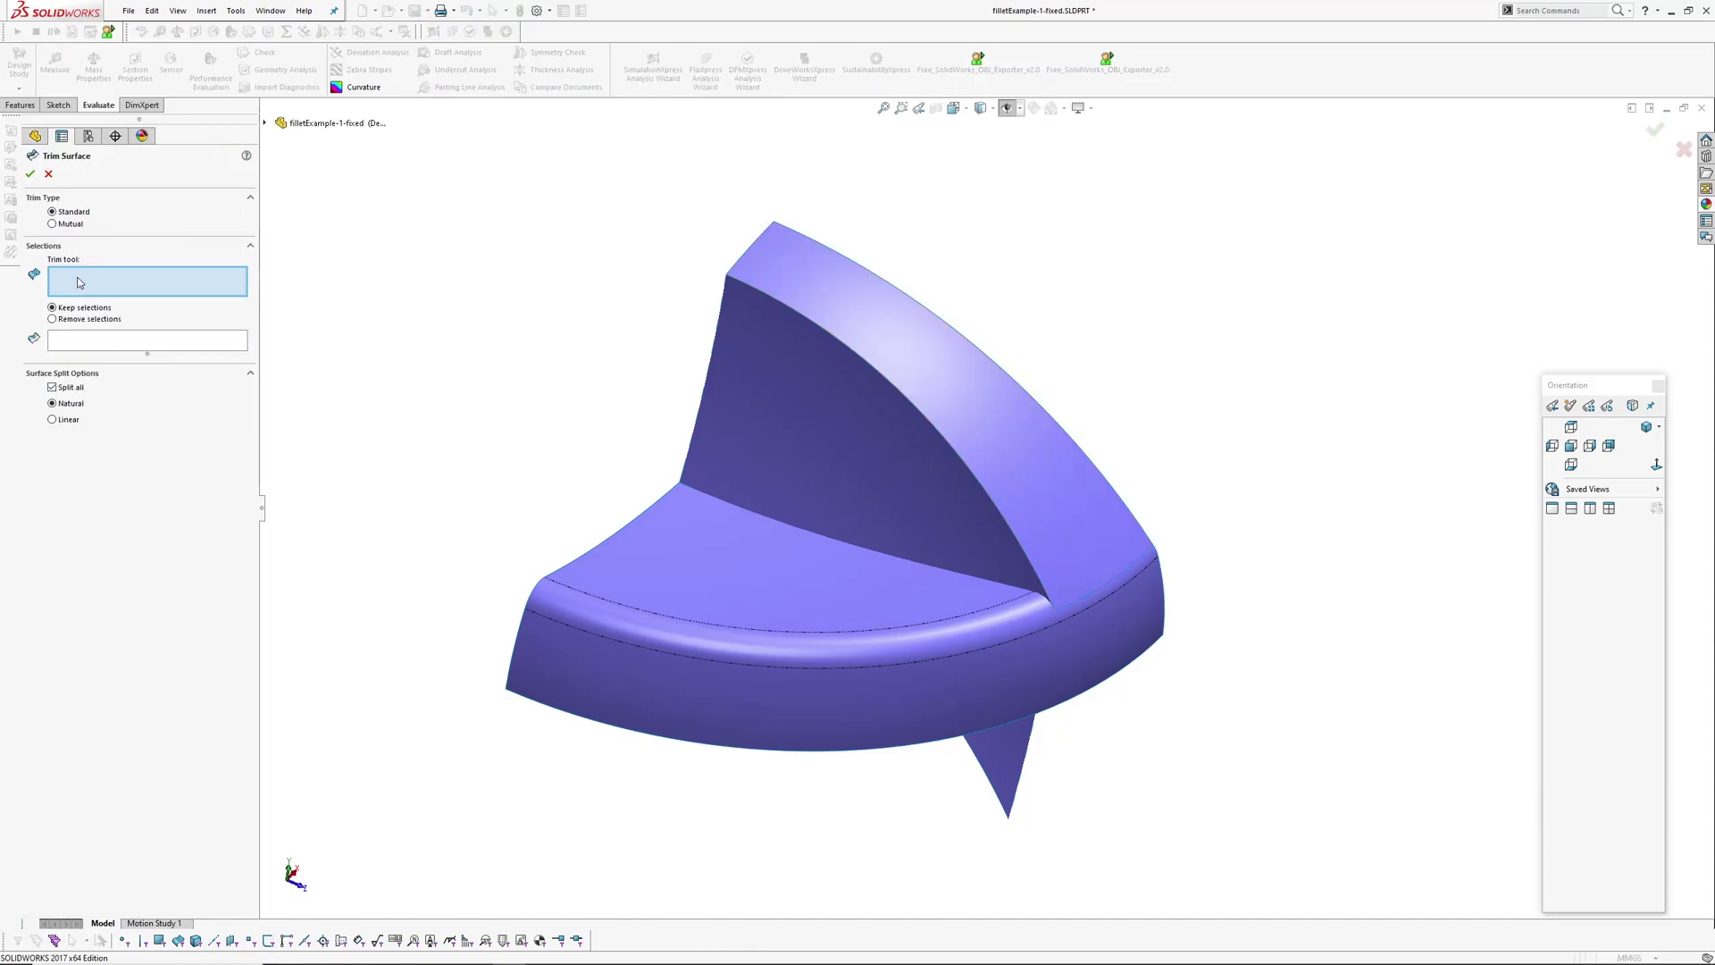
pyautogui.click(729, 569)
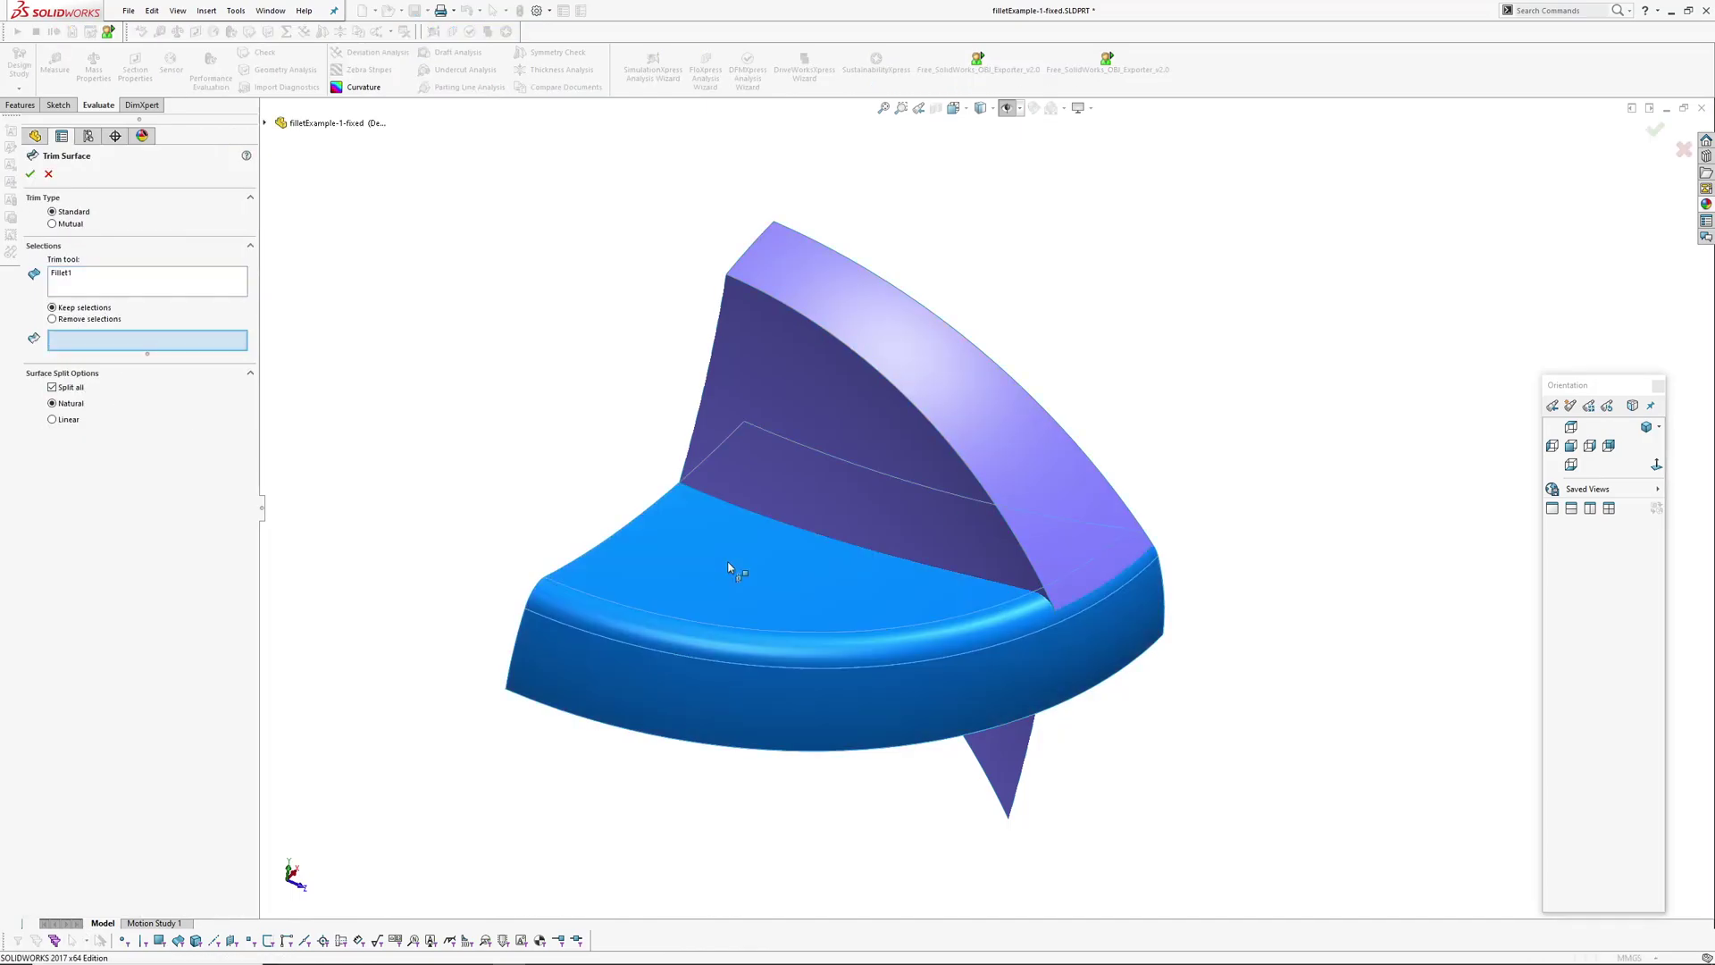
pyautogui.click(806, 394)
pyautogui.press('Return')
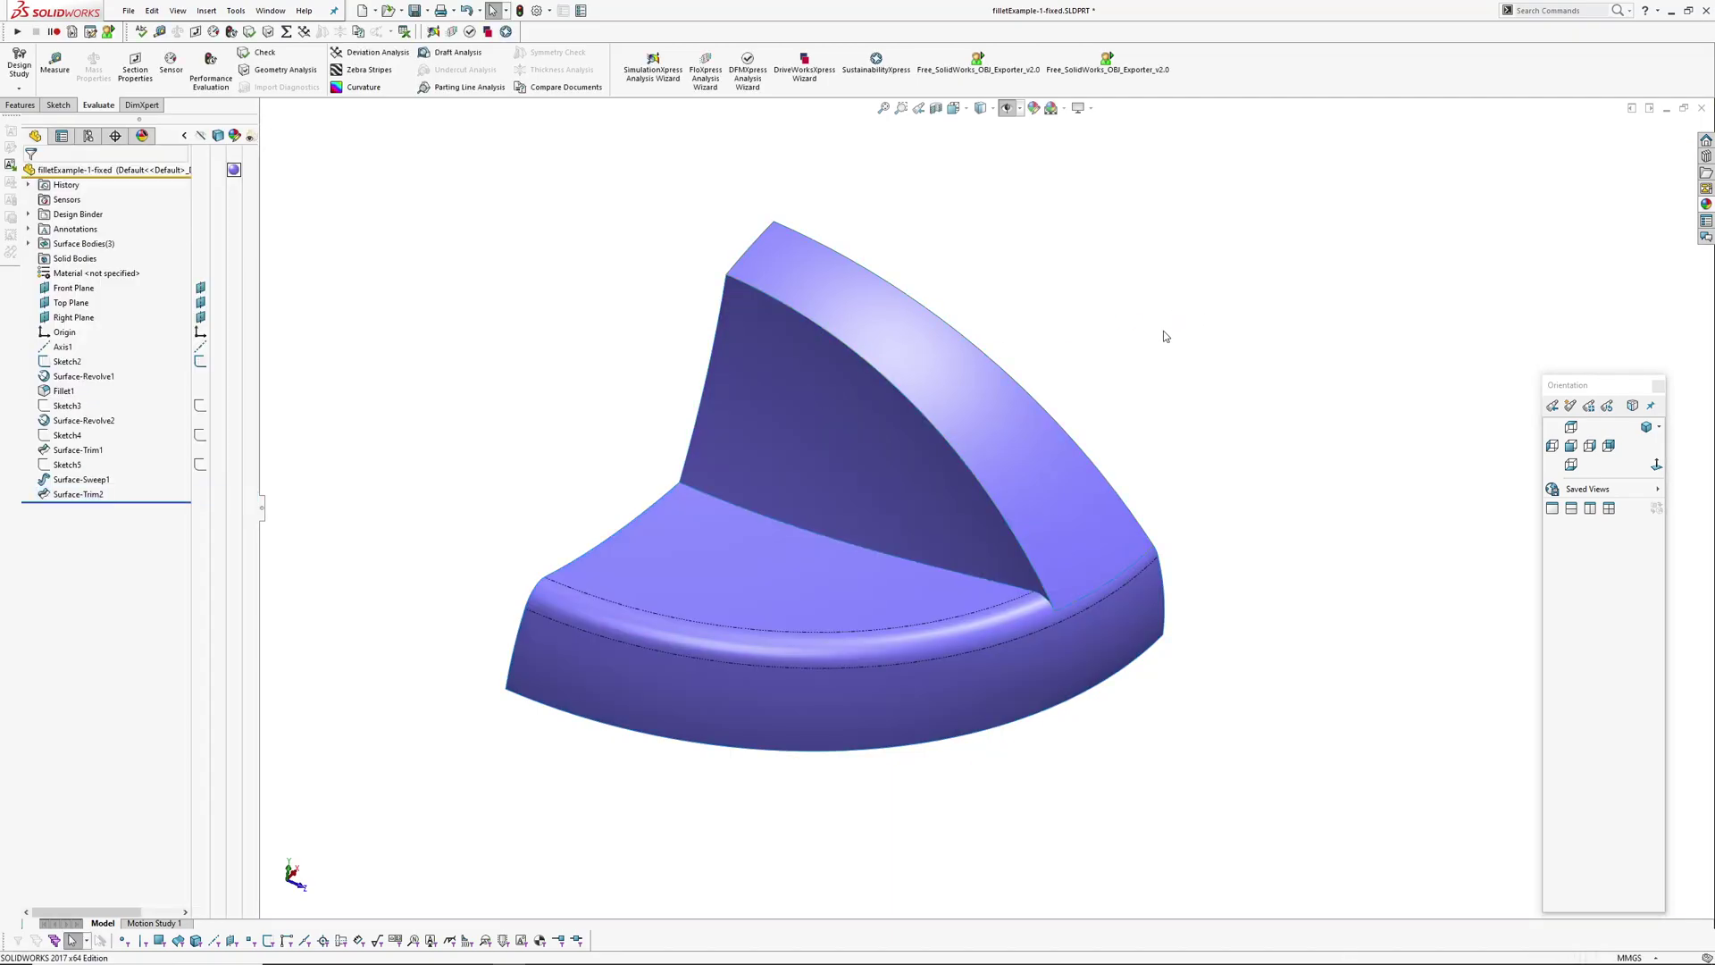
# Knit the trimmed dome strip and the trimmed swept surface into one surface.
pyautogui.click(924, 404)
pyautogui.click(882, 420)
pyautogui.rightClick(882, 420)
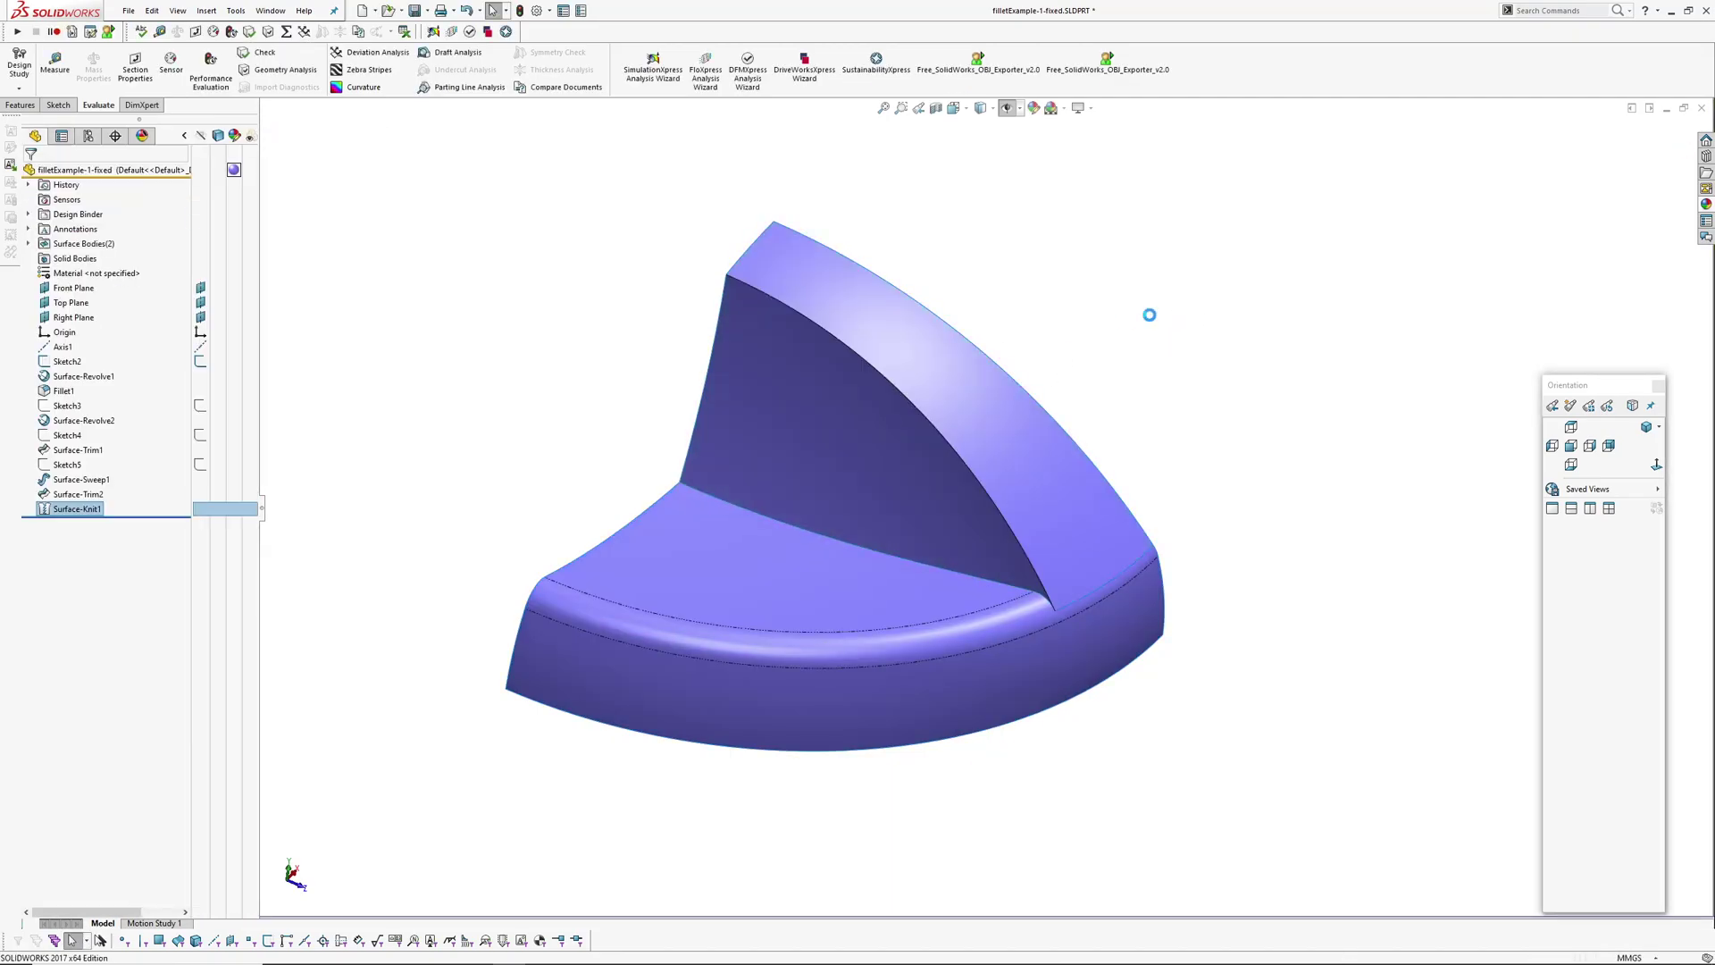
# Try to trim the filleted base body with the knitted surface as the trim tool.
pyautogui.keyDown('ctrl'); pyautogui.moveTo(999, 544); pyautogui.dragTo(942, 463, button='middle'); pyautogui.keyUp('ctrl')
pyautogui.click(989, 362)
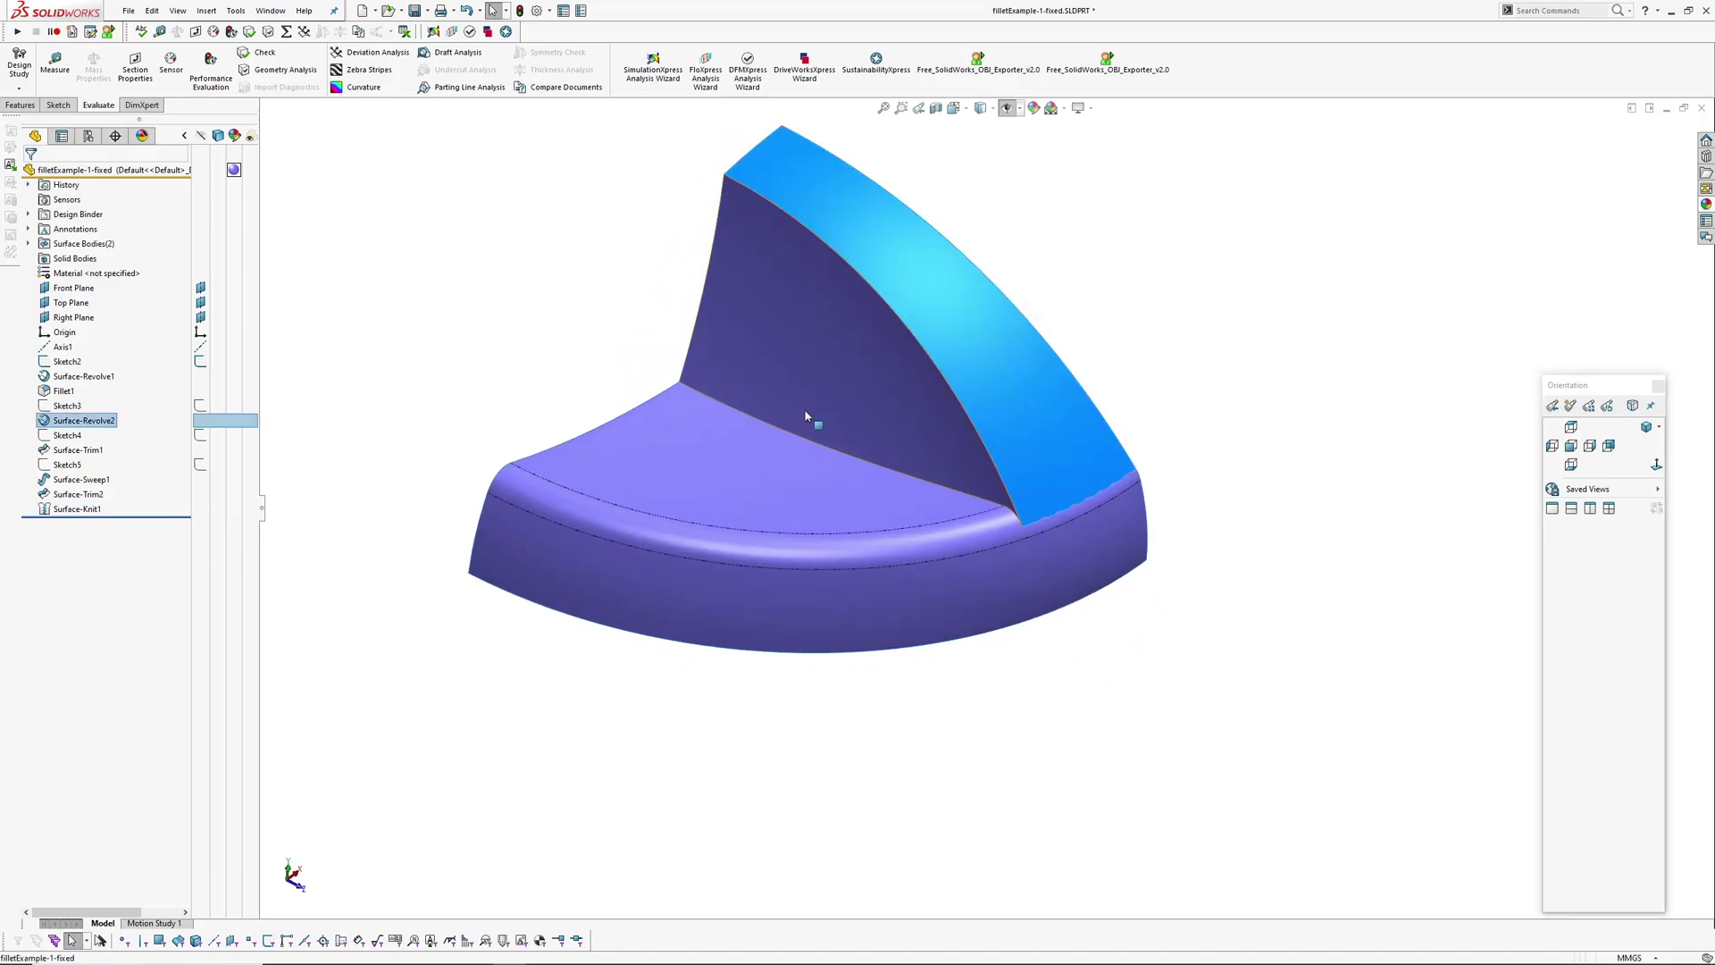
pyautogui.click(1031, 242)
pyautogui.moveTo(841, 317); pyautogui.dragTo(559, 291, button='right')
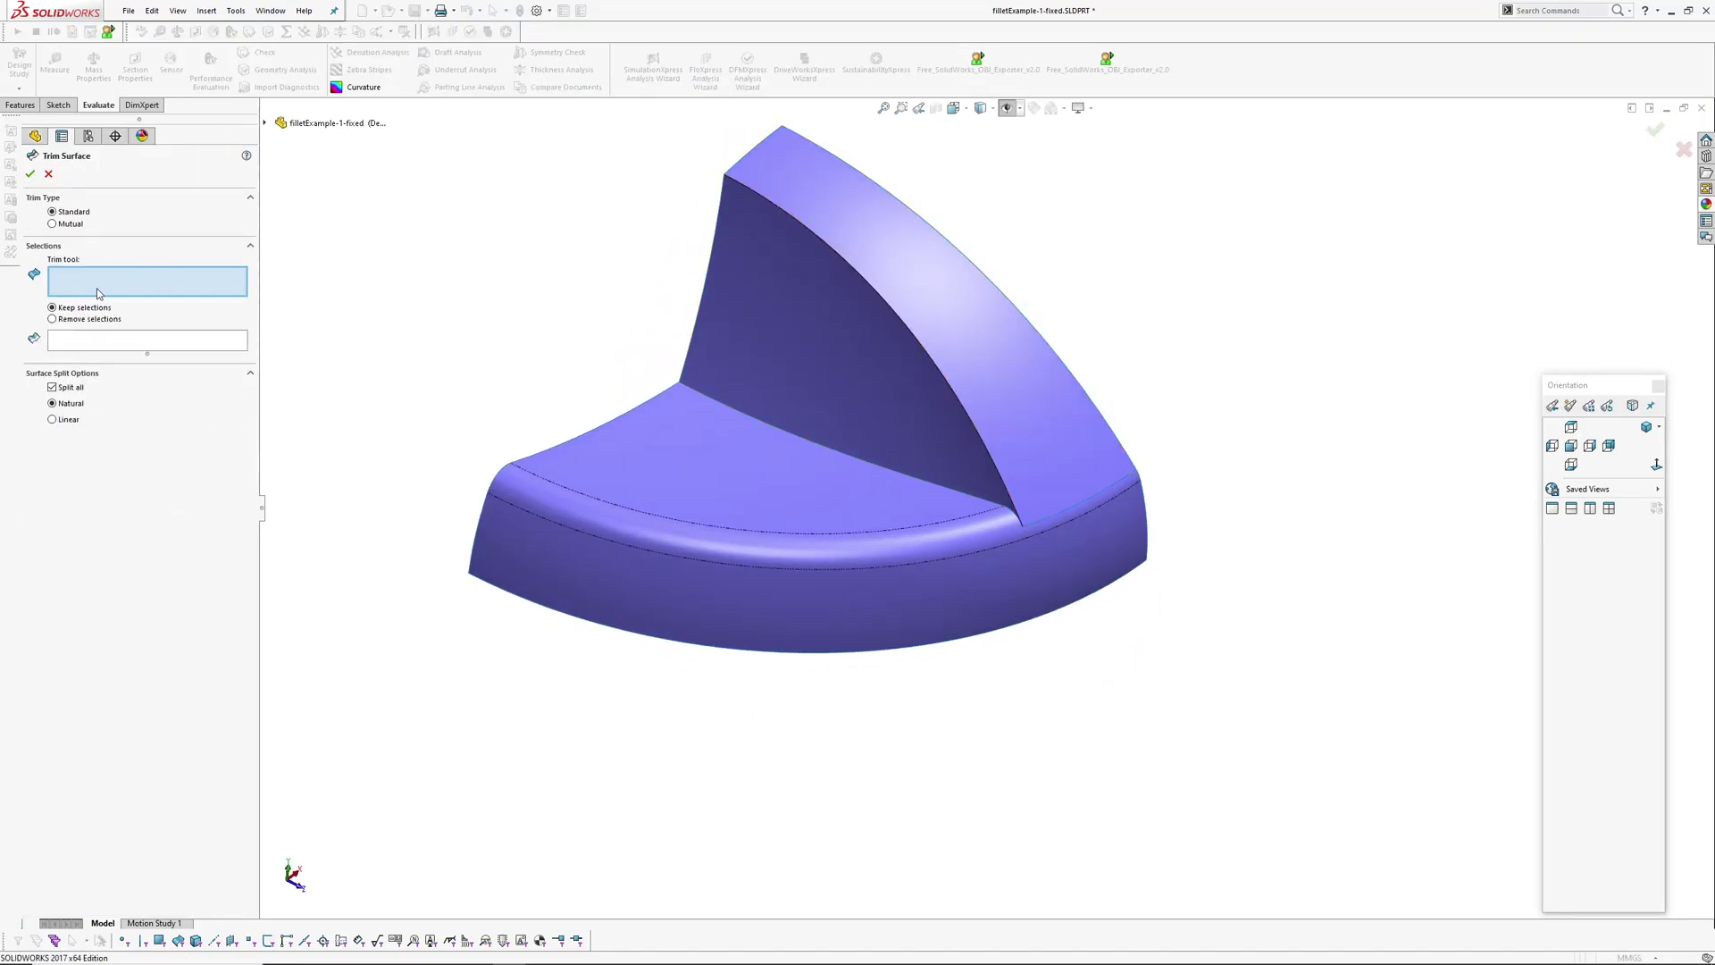
pyautogui.click(879, 287)
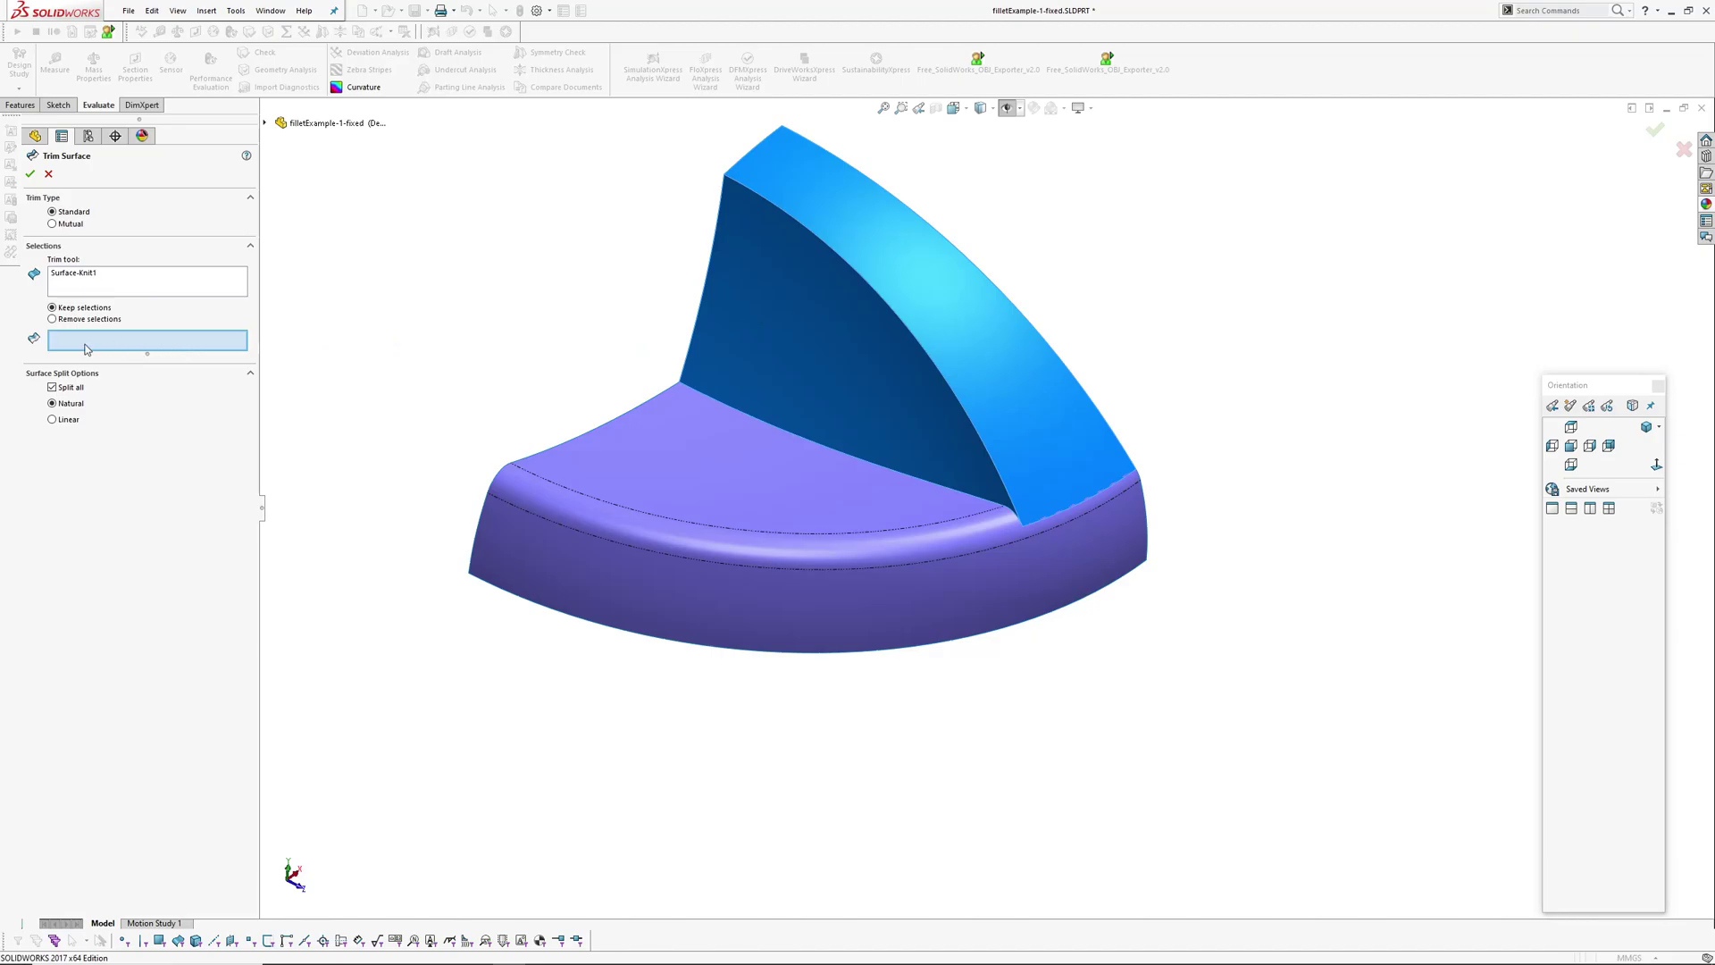
pyautogui.scroll(-5, 1142, 432)
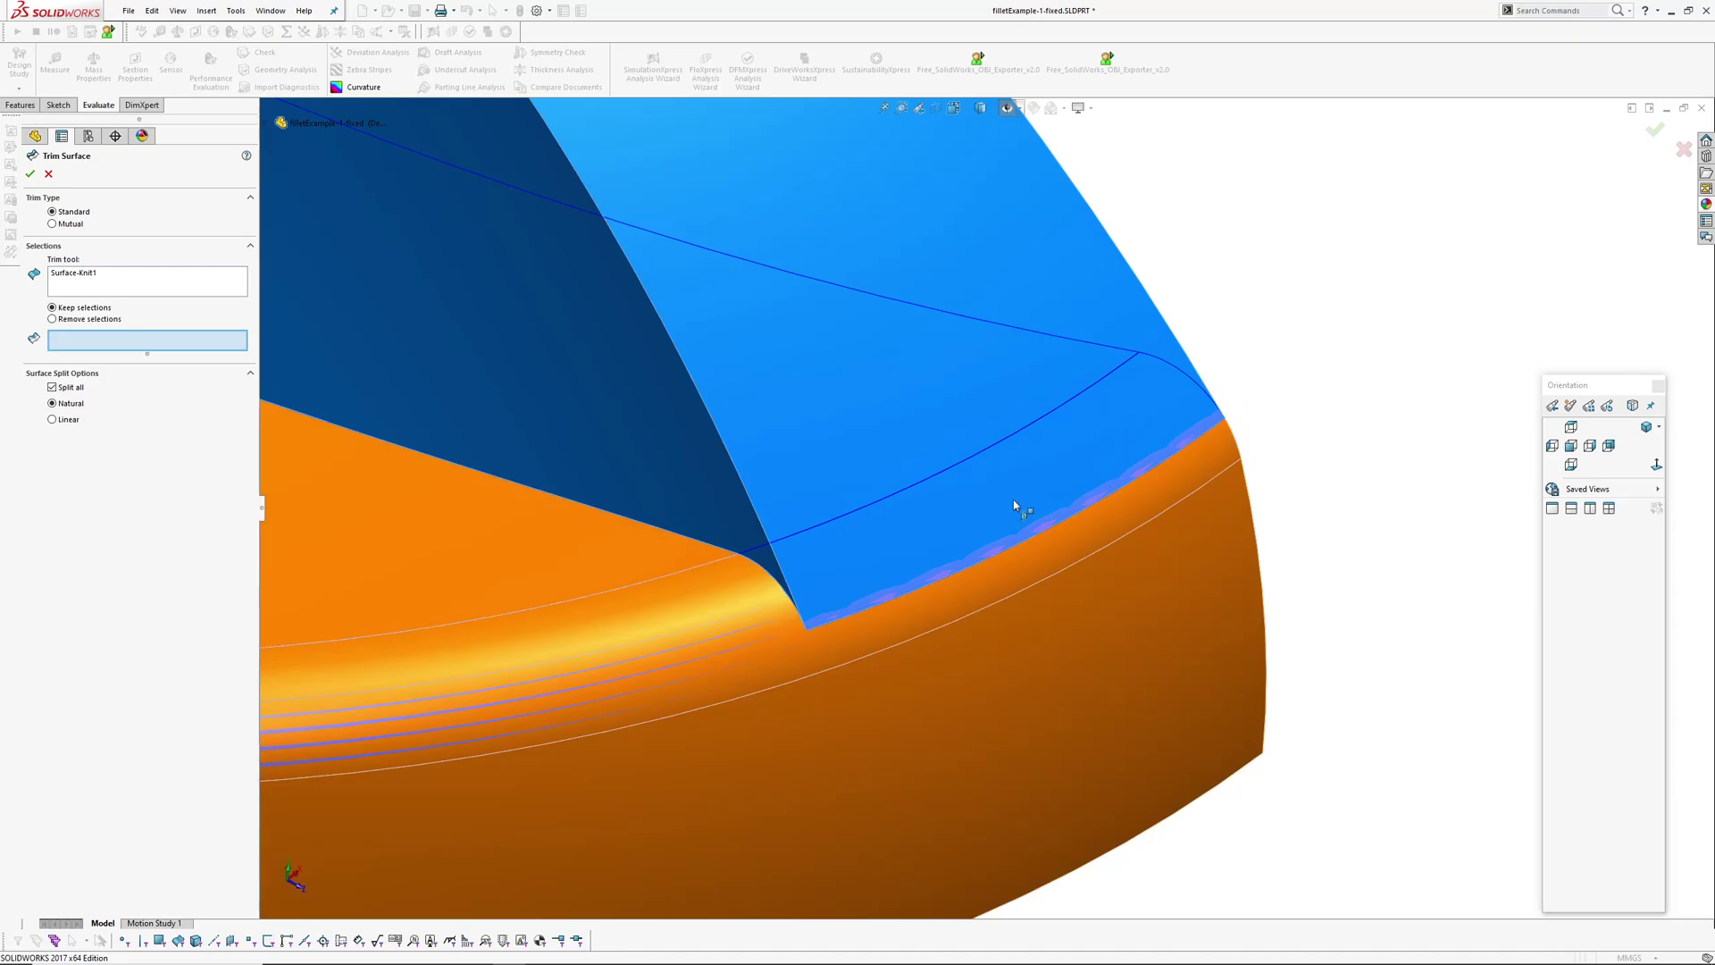
pyautogui.scroll(3, 962, 615)
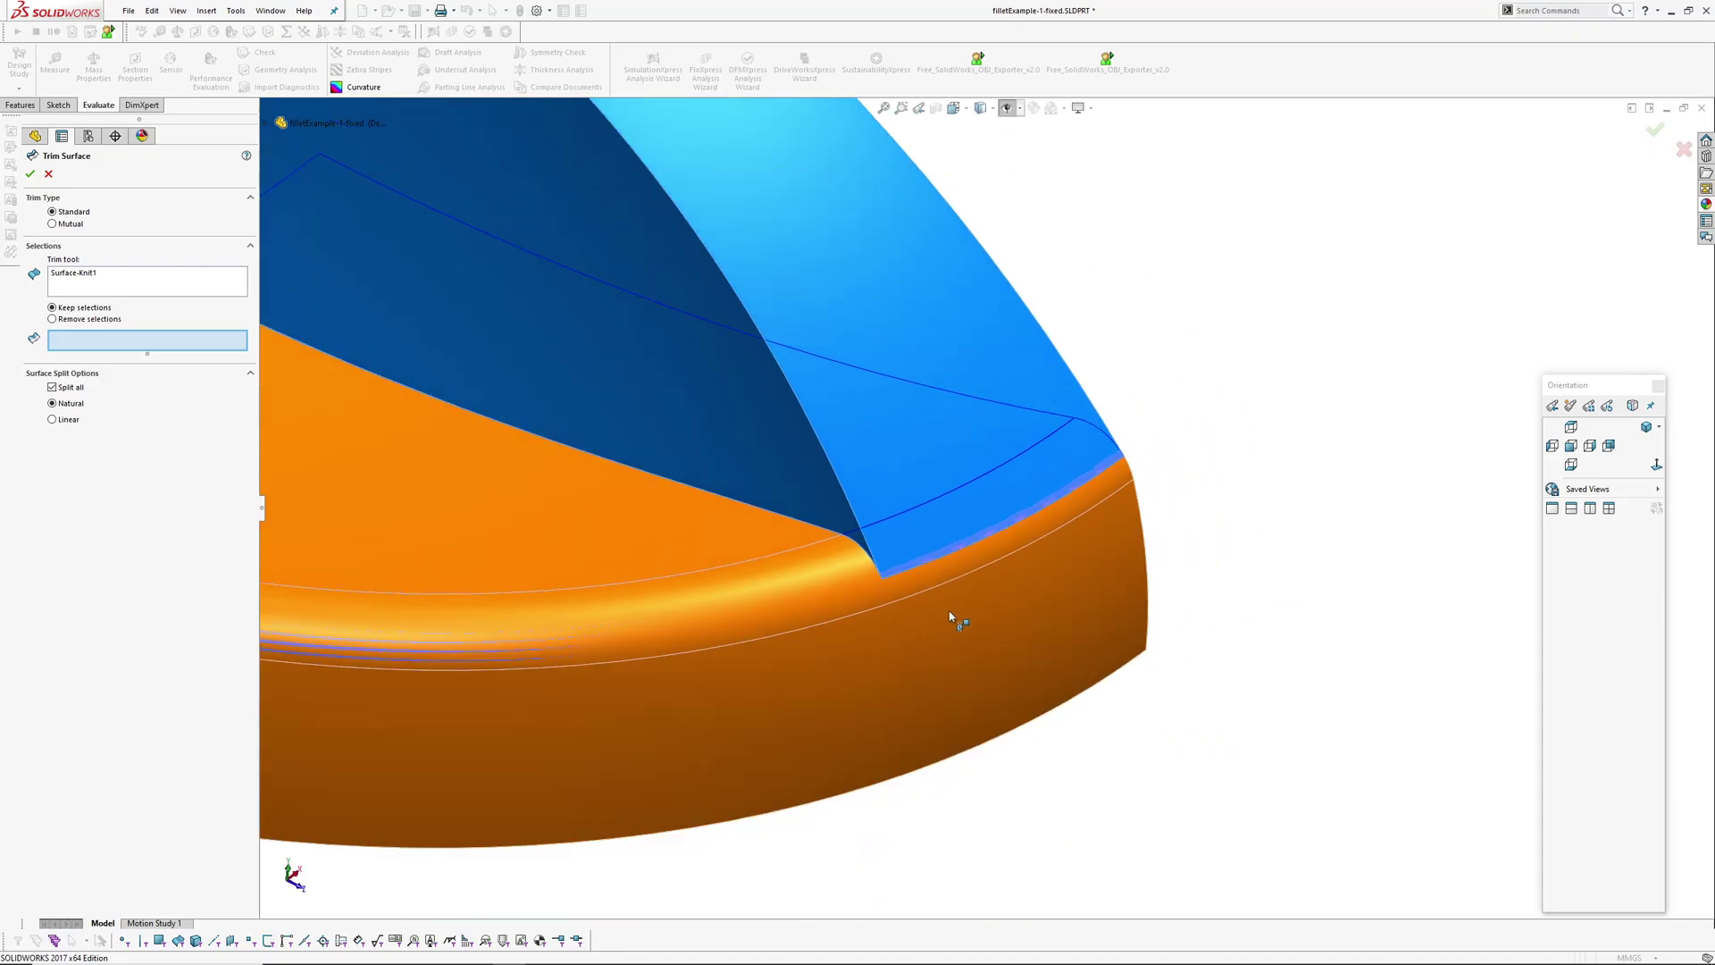
pyautogui.click(1684, 150)
pyautogui.scroll(5, 1376, 272)
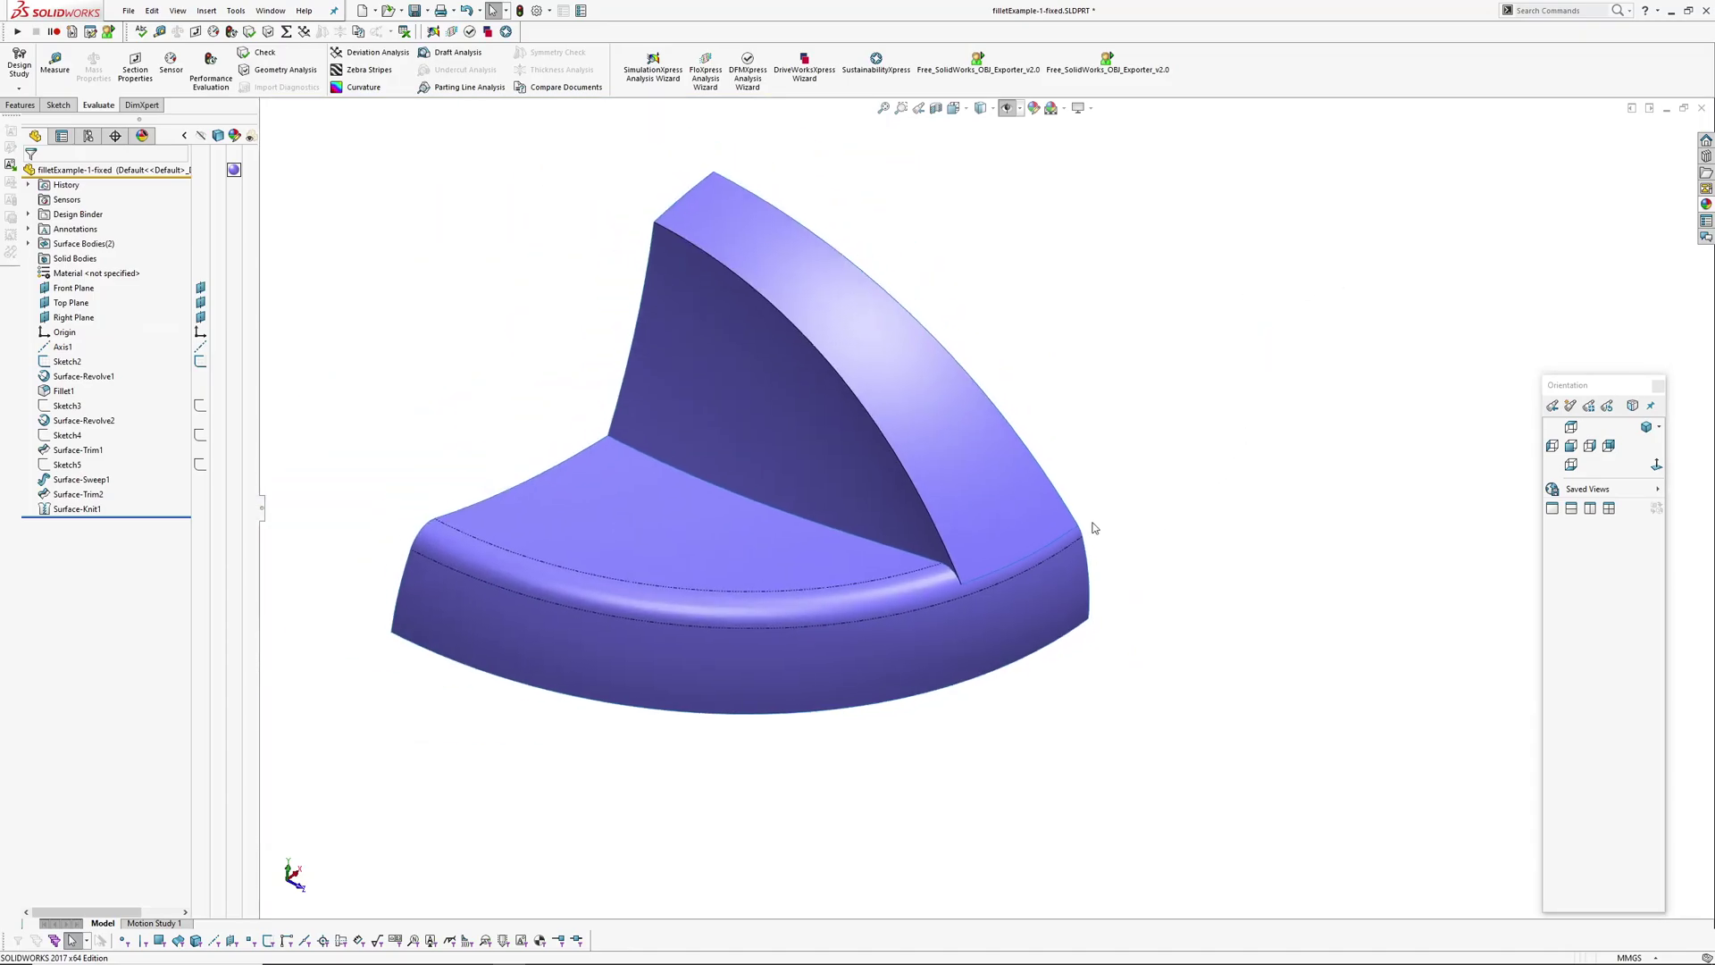
# Create a 3D sketch by converting the knitted surface's lower edges along the base, the fillet and the dome strip, and exit the sketch.
pyautogui.scroll(-2, 1063, 532)
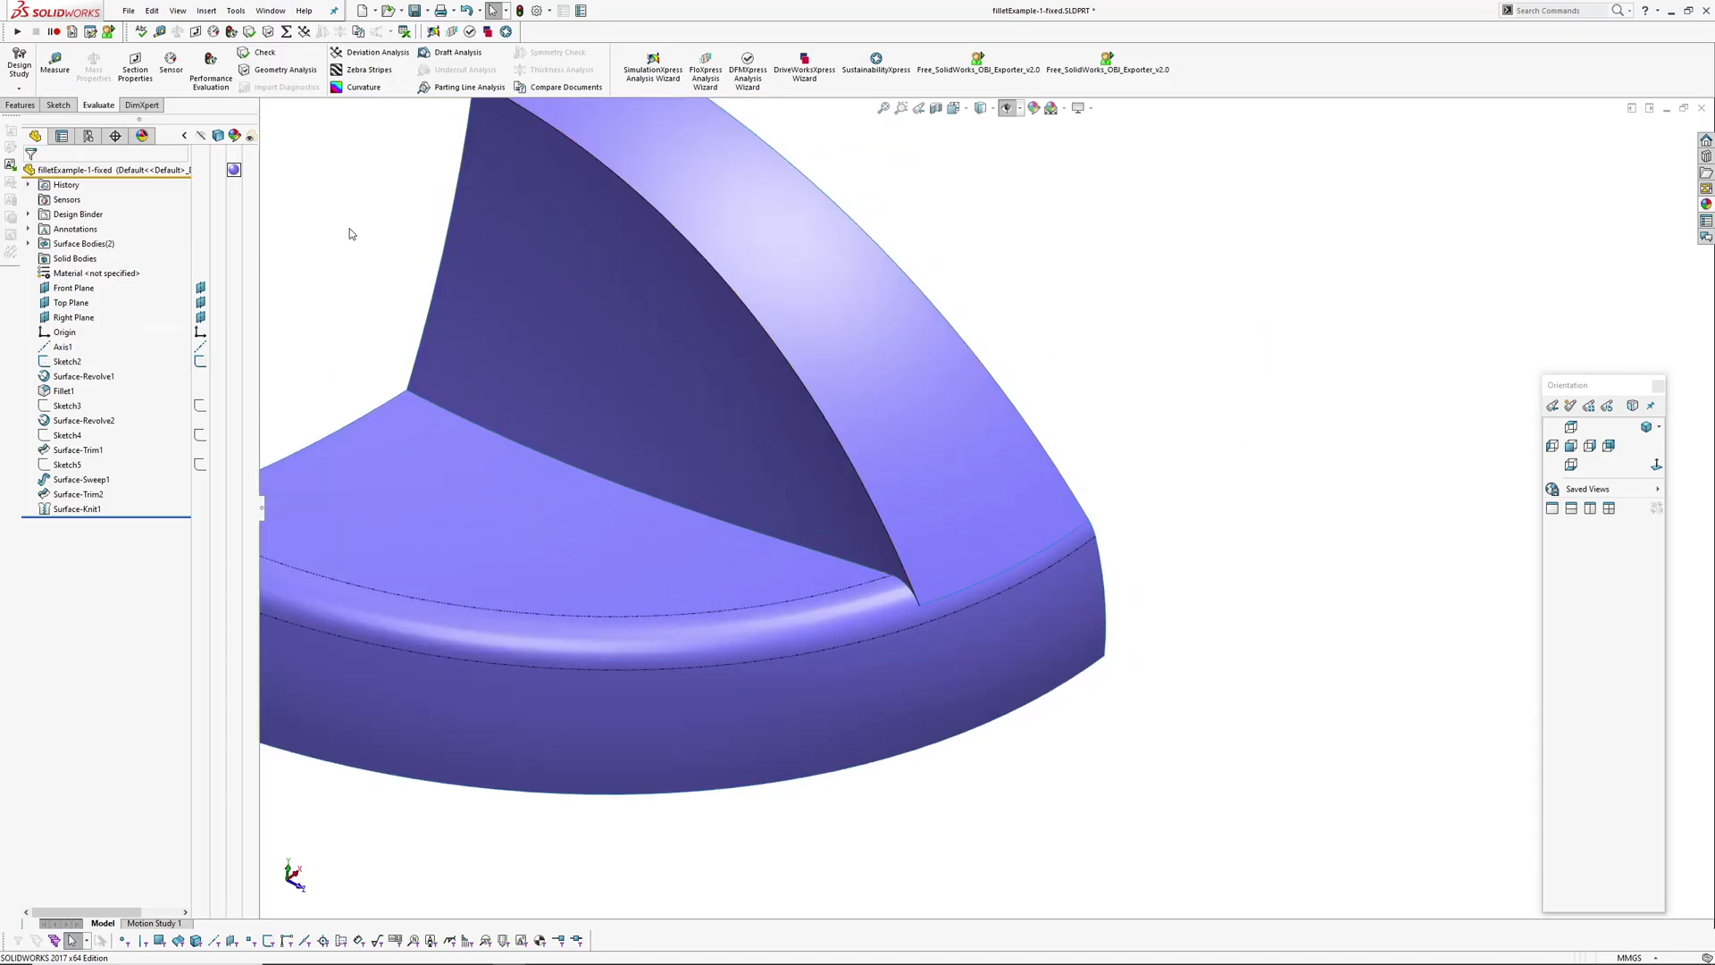
pyautogui.keyDown('ctrl'); pyautogui.moveTo(327, 209); pyautogui.dragTo(411, 257, button='middle'); pyautogui.keyUp('ctrl')
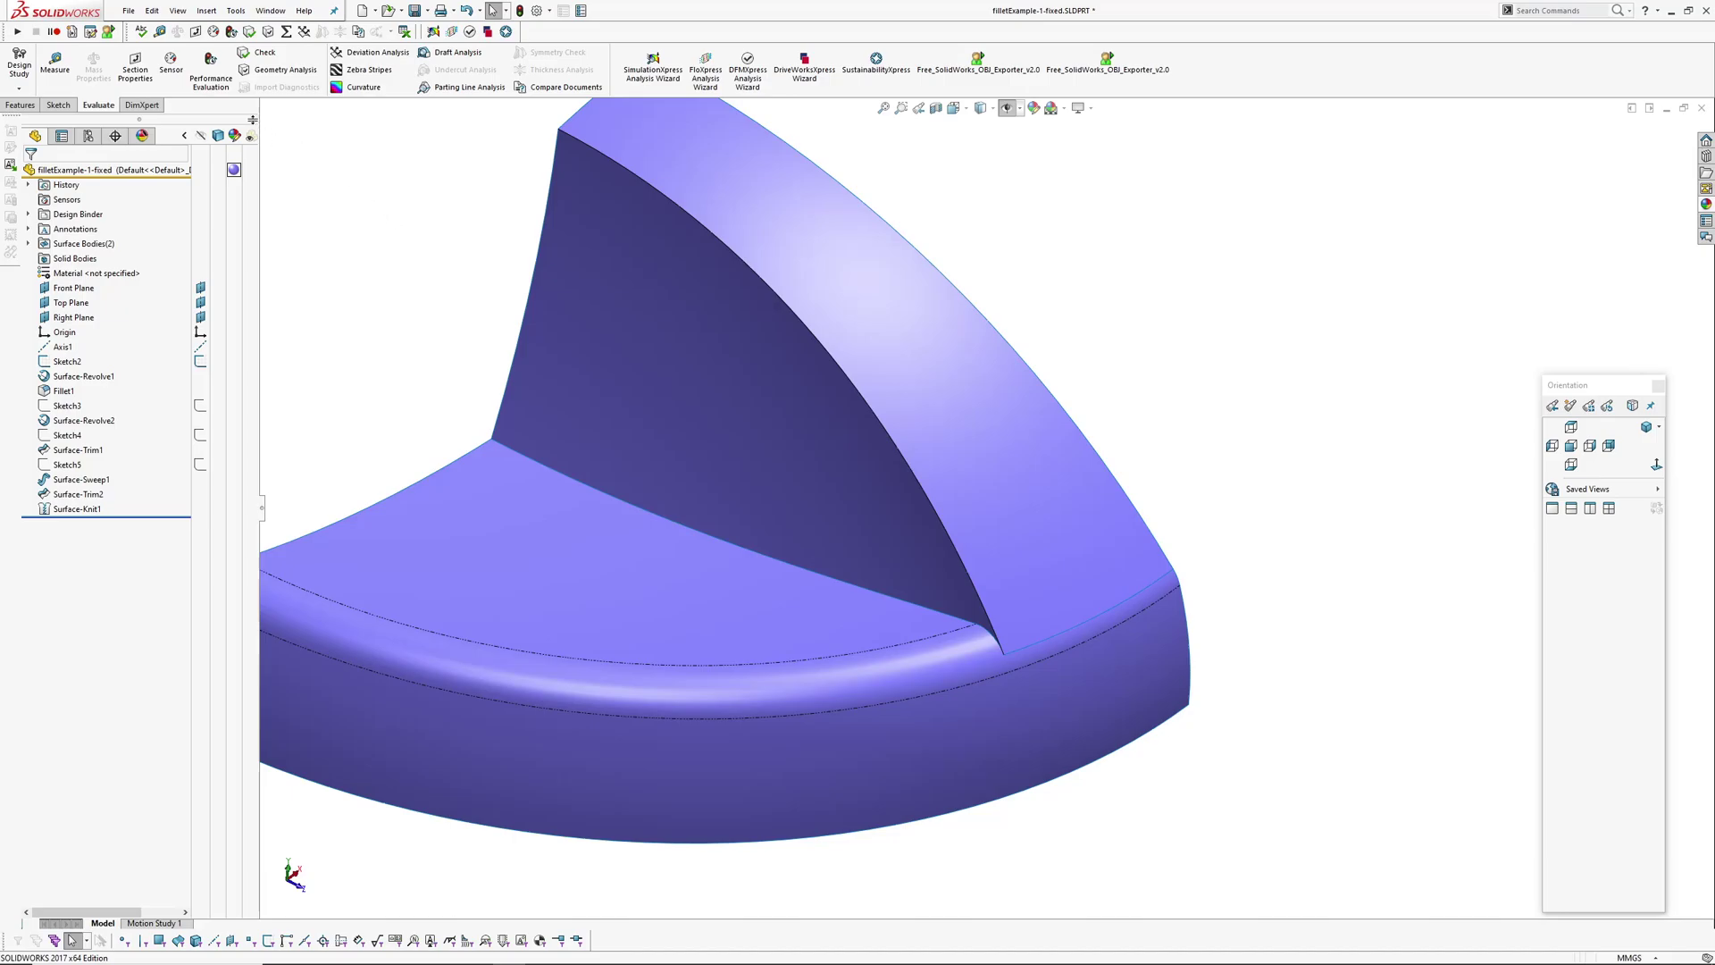
pyautogui.click(206, 11)
pyautogui.click(262, 367)
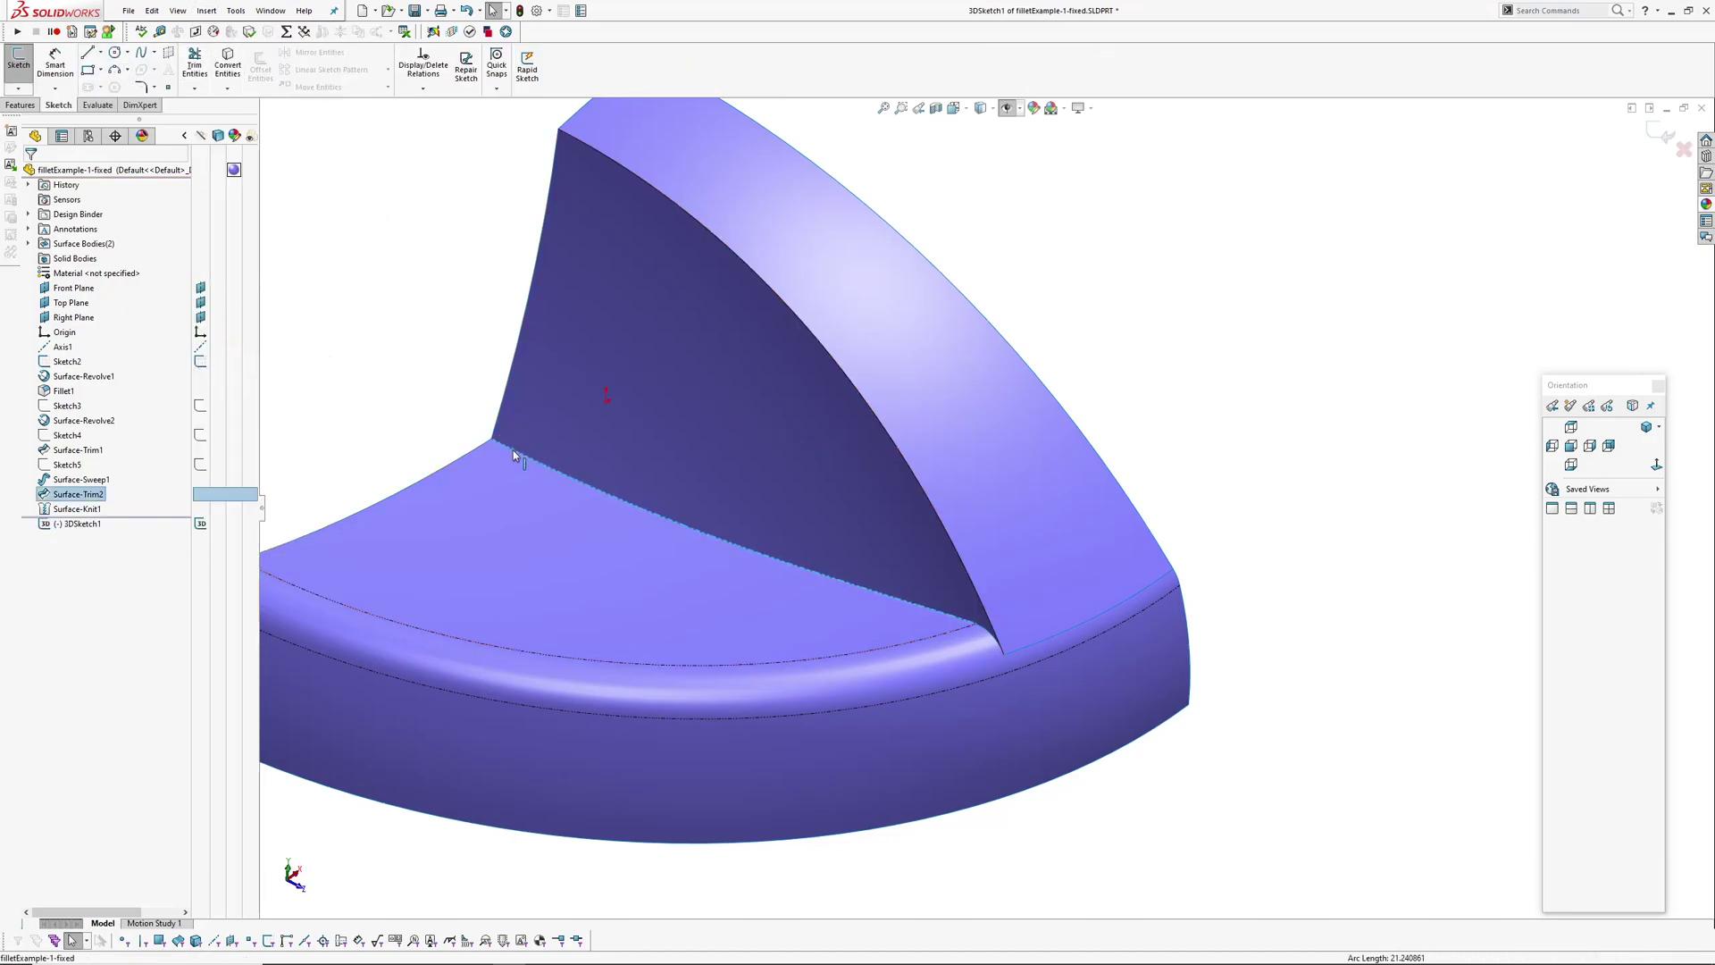
pyautogui.press('w')
pyautogui.scroll(-7, 1004, 695)
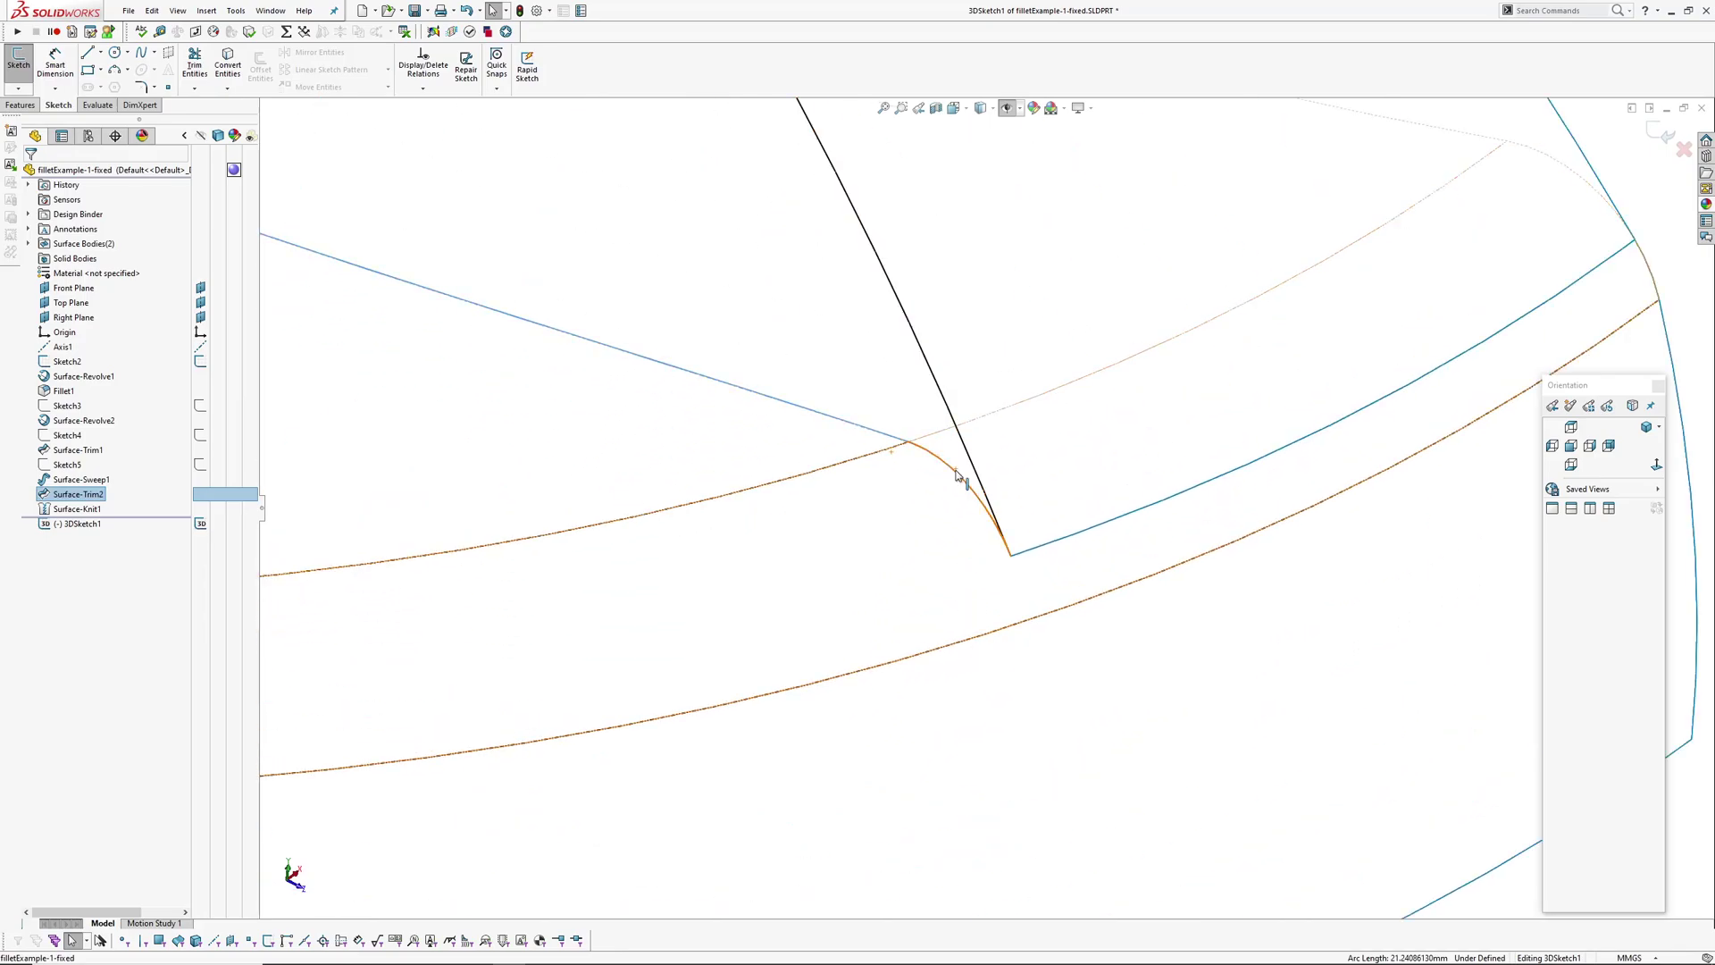
pyautogui.keyDown('ctrl'); pyautogui.click(961, 481); pyautogui.keyUp('ctrl')
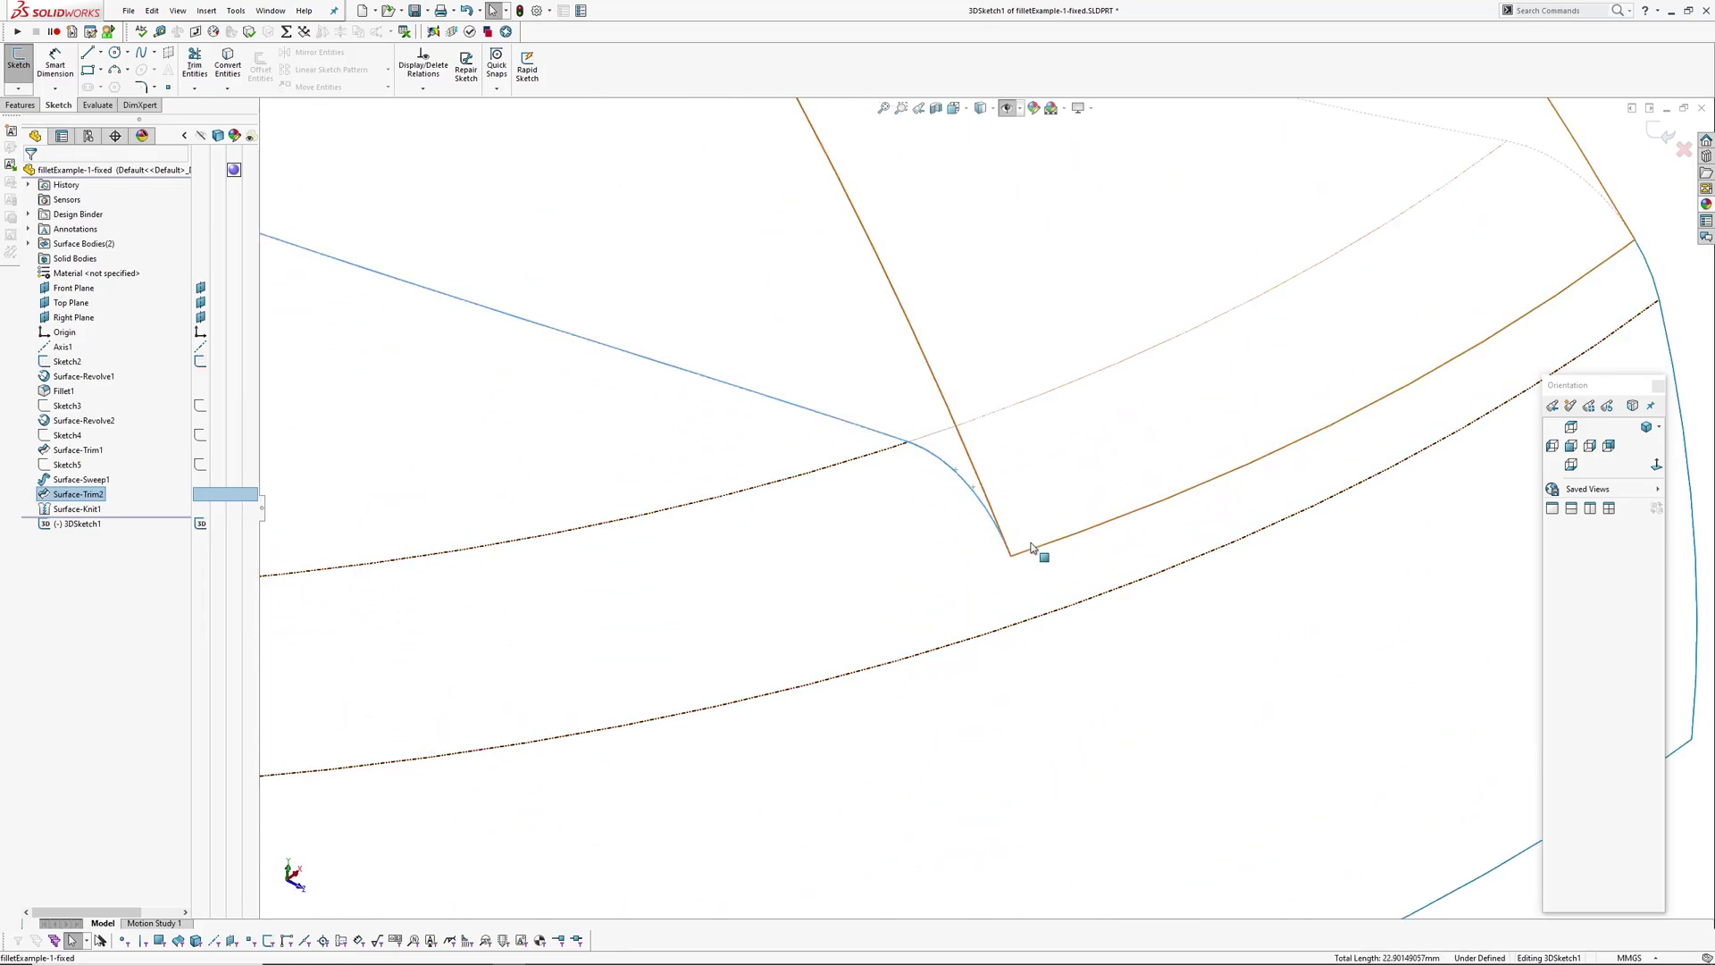
pyautogui.click(225, 71)
pyautogui.scroll(7, 982, 501)
pyautogui.moveTo(1095, 425)
pyautogui.keyDown('ctrl'); pyautogui.mouseDown(button='middle')
pyautogui.moveTo(1068, 505)
pyautogui.moveTo(1082, 507)
pyautogui.mouseUp(button='middle'); pyautogui.keyUp('ctrl')
pyautogui.click(1655, 134)
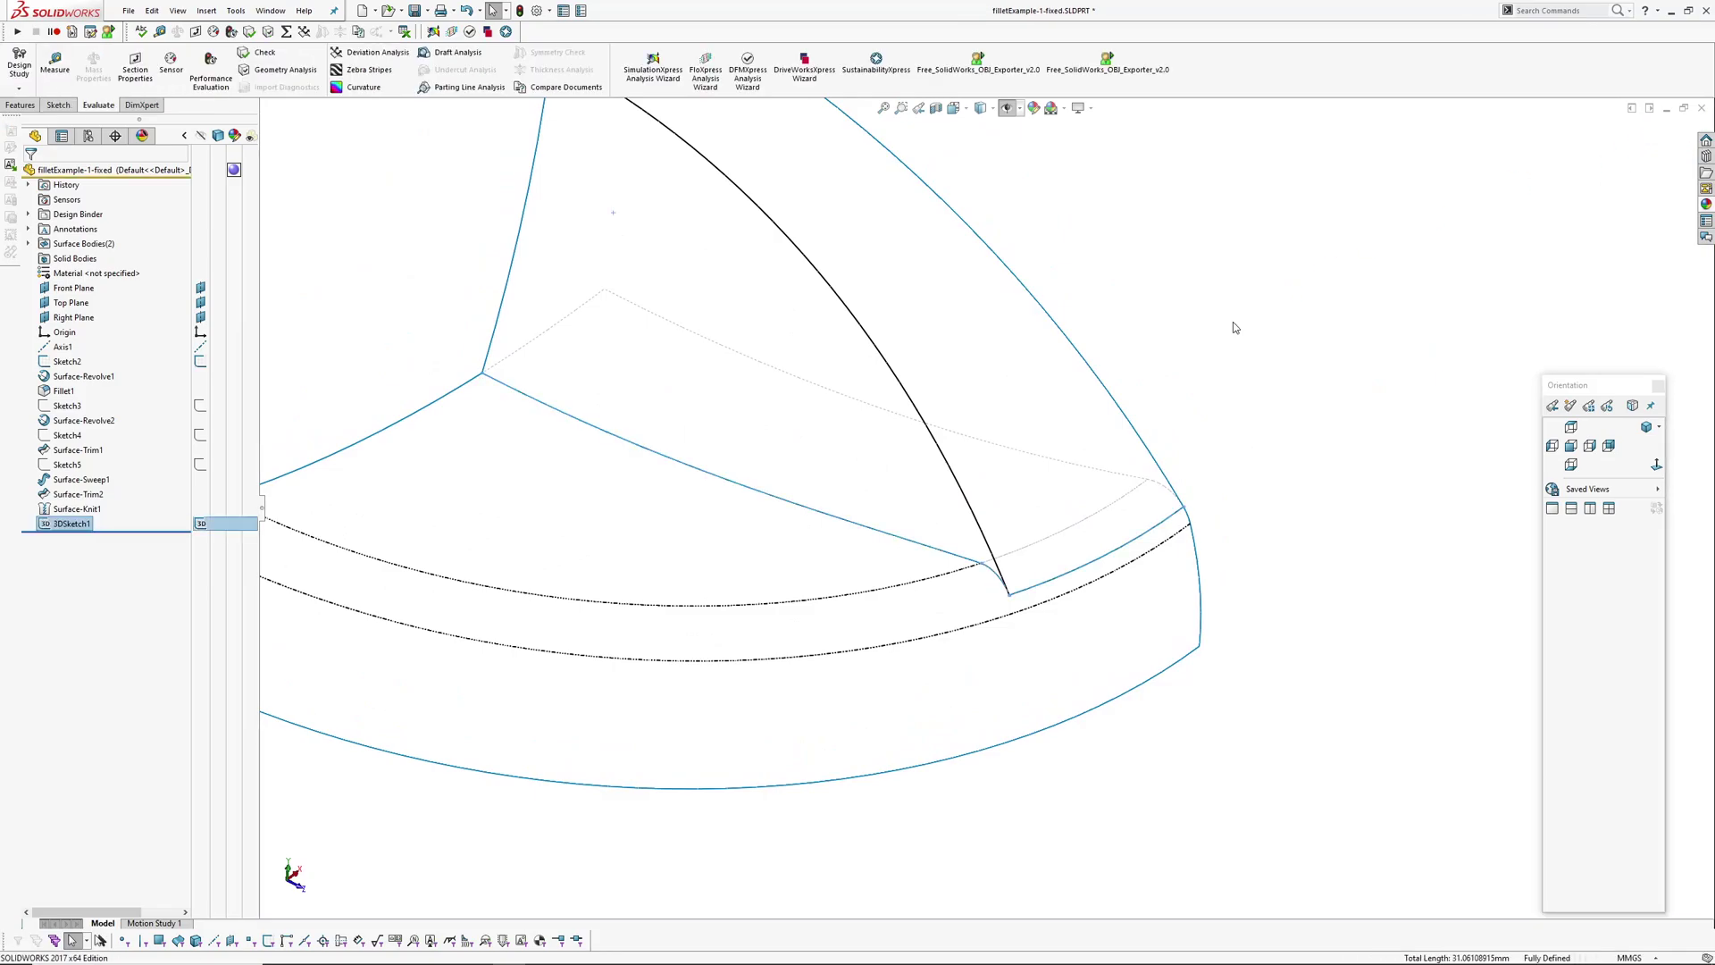
pyautogui.keyDown('ctrl'); pyautogui.moveTo(1244, 383); pyautogui.dragTo(1250, 457, button='middle'); pyautogui.keyUp('ctrl')
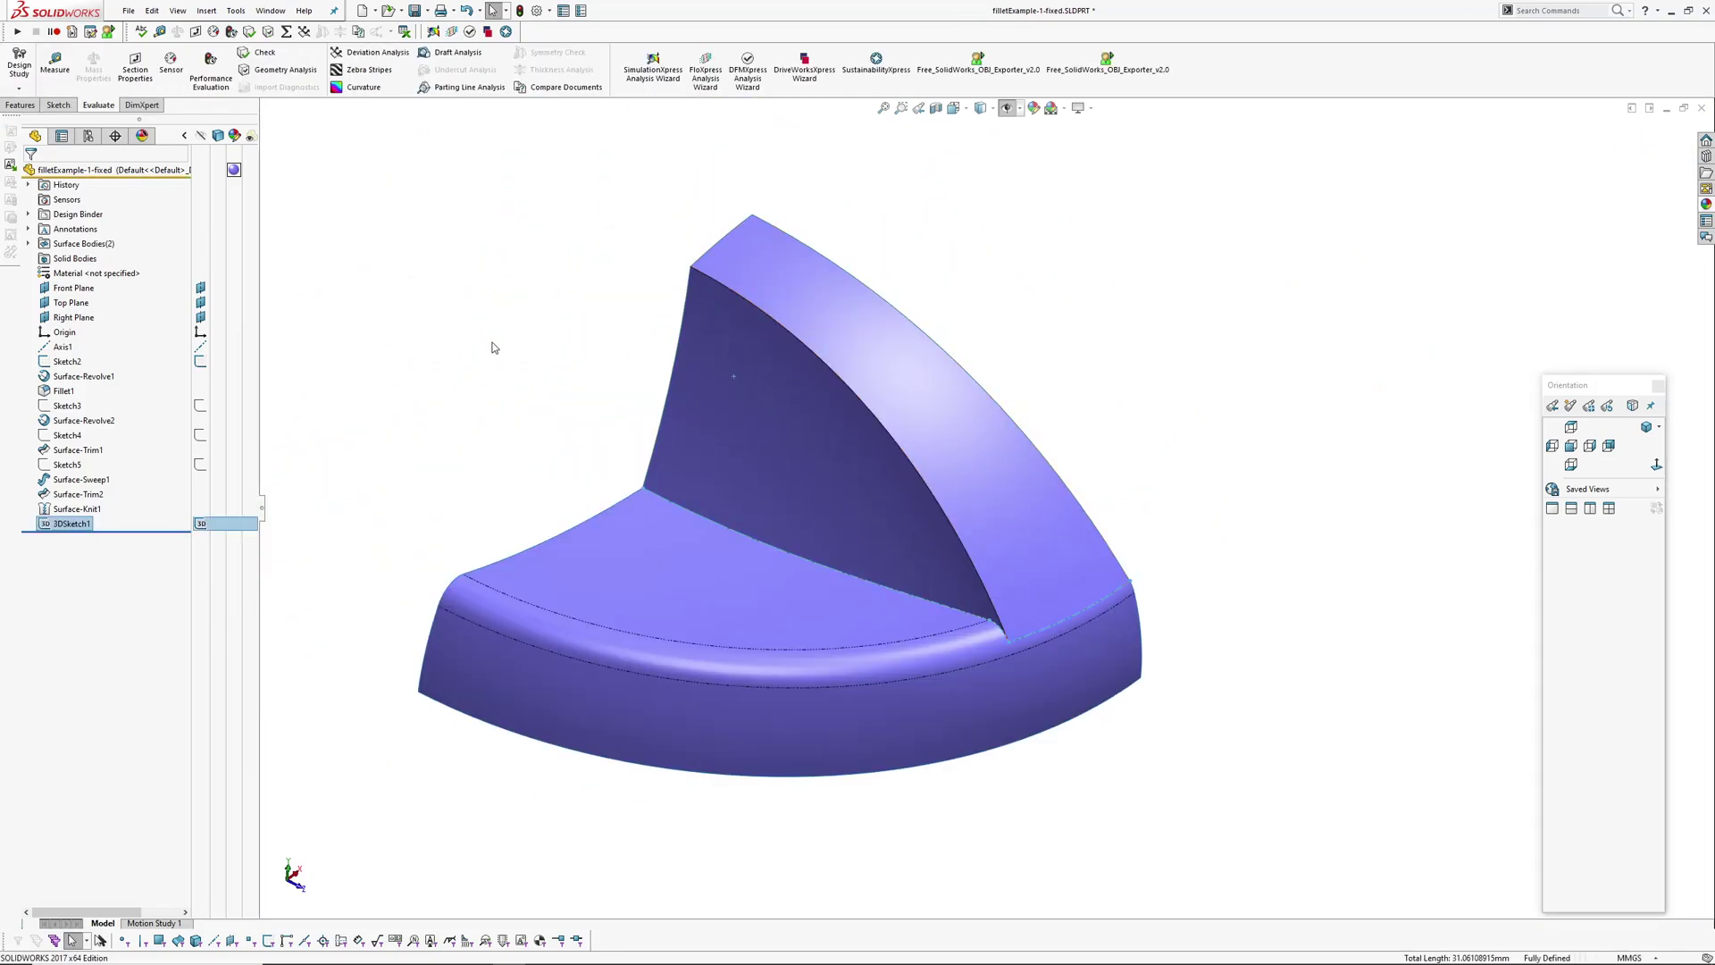
# Trim the filleted base body with the converted 3D sketch as the trim tool, keeping the portion outside the raised grip.
pyautogui.click(63, 526)
pyautogui.press('t')
pyautogui.click(84, 278)
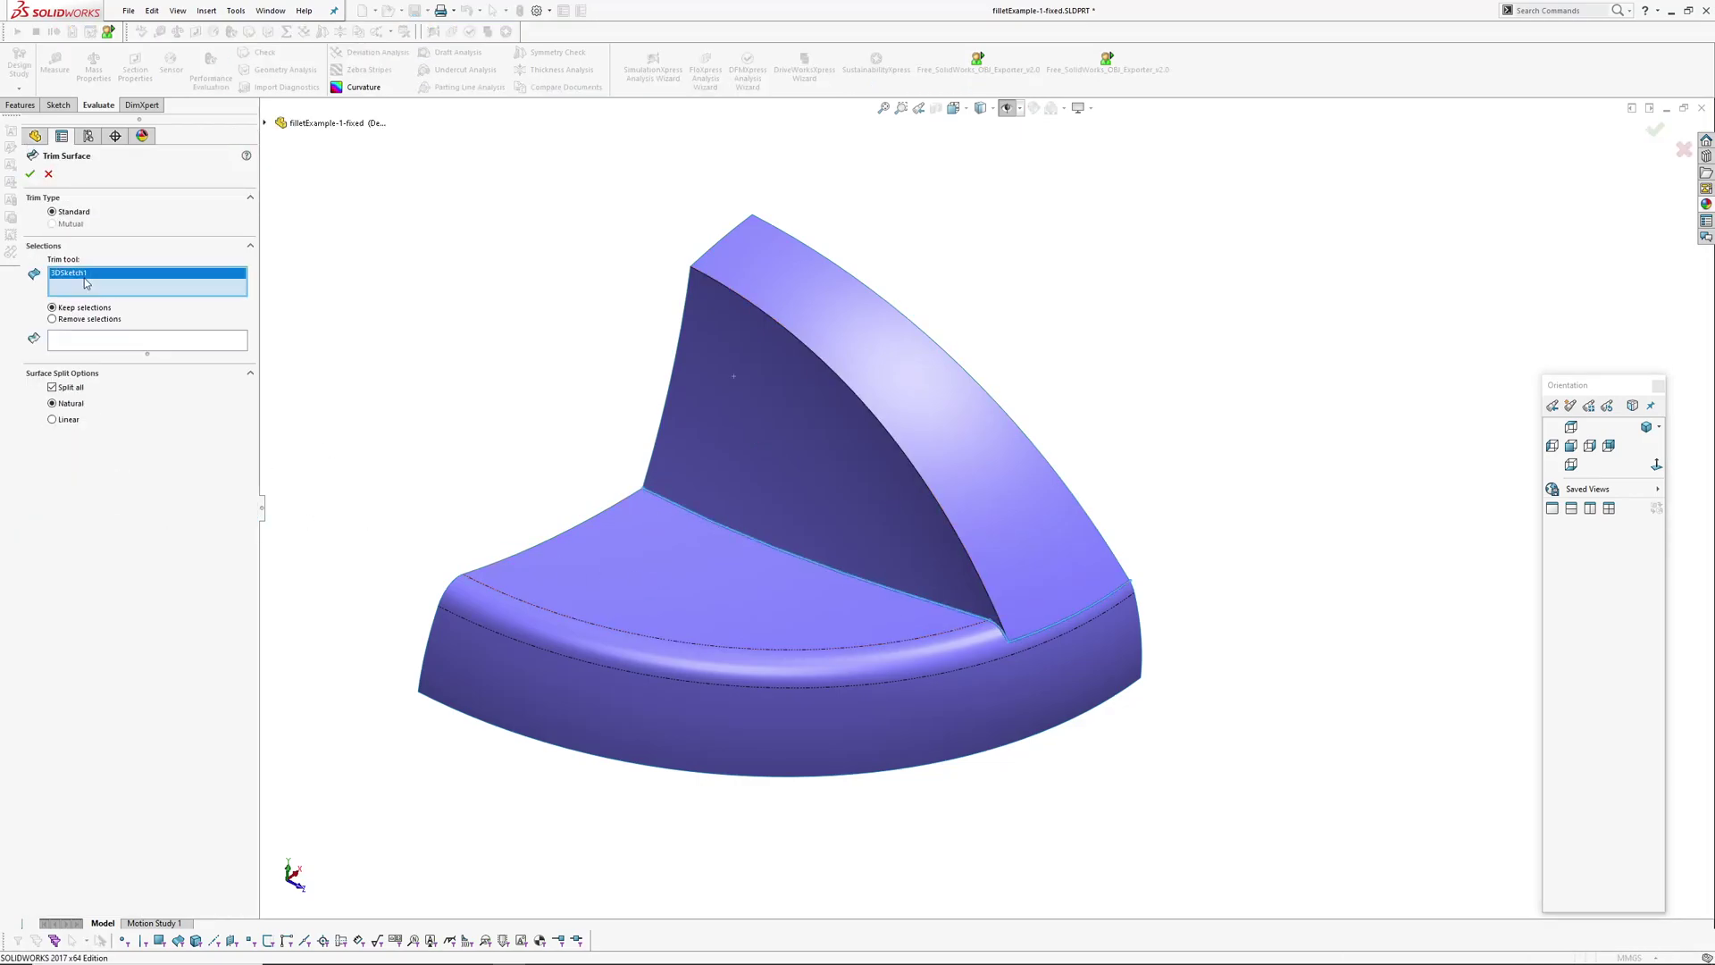
pyautogui.click(73, 340)
pyautogui.click(757, 635)
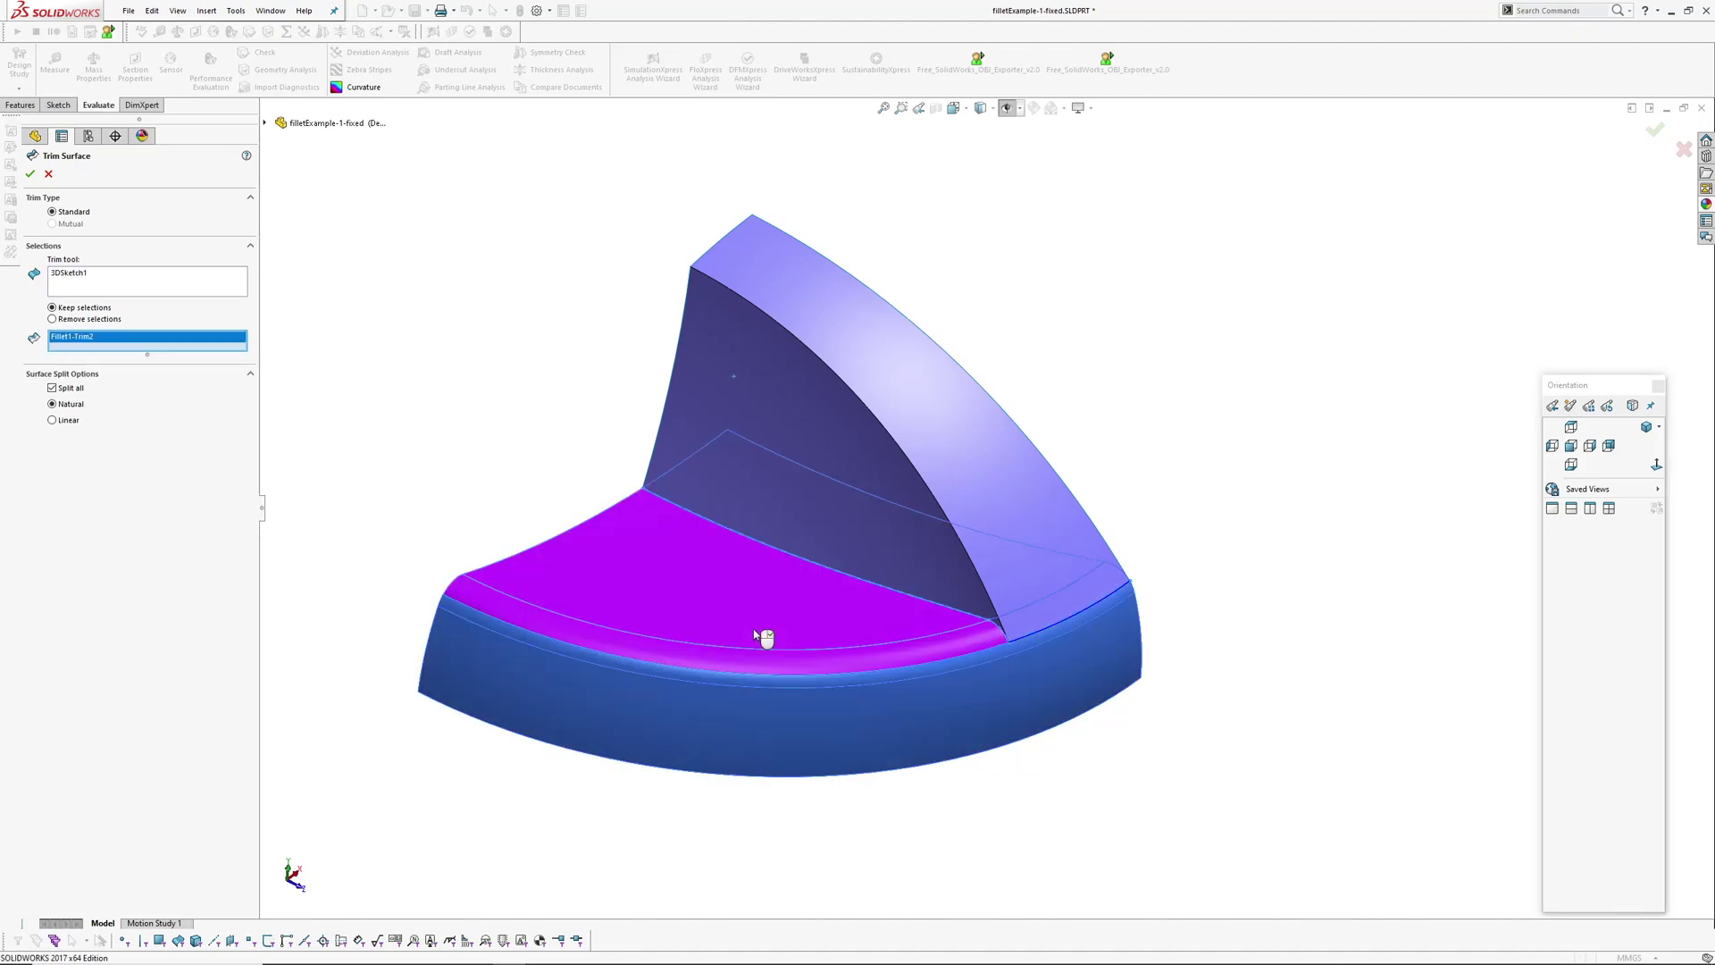
pyautogui.click(915, 727)
pyautogui.rightClick(919, 728)
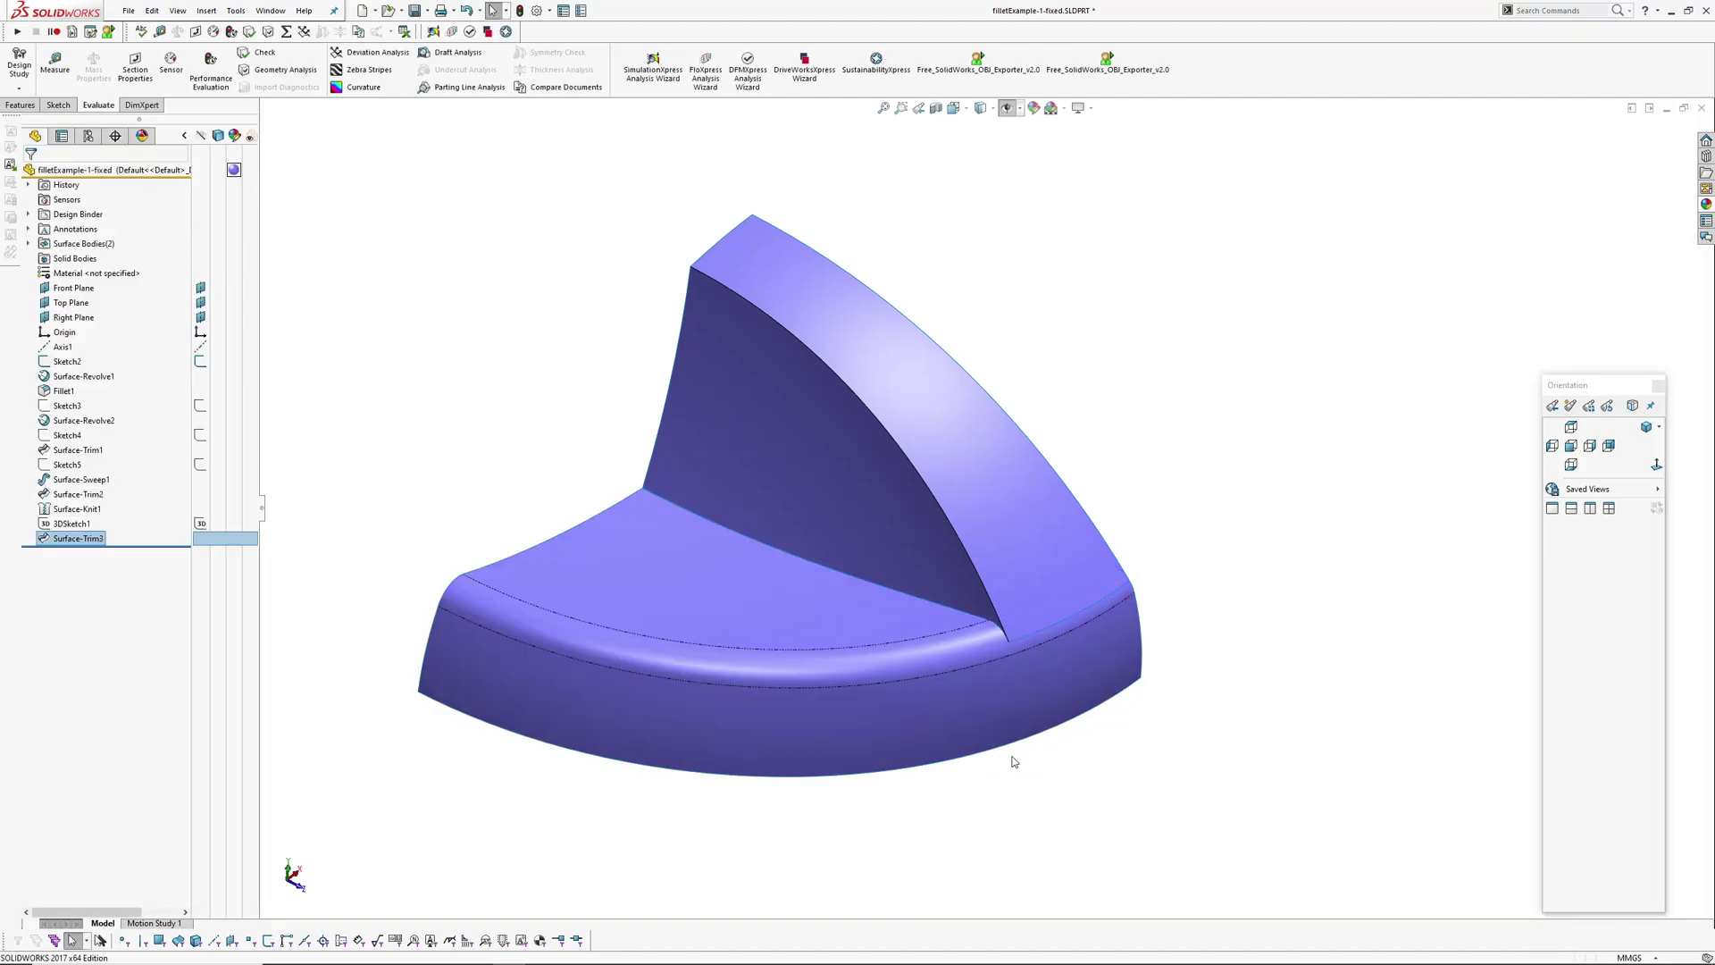
# Start a sketch on the Top Plane and convert the base's lower outer edge into a sketch arc.
pyautogui.click(1027, 762)
pyautogui.moveTo(1027, 762); pyautogui.dragTo(1182, 538, button='middle')
pyautogui.moveTo(748, 572); pyautogui.dragTo(750, 714, button='middle')
pyautogui.click(67, 304)
pyautogui.click(93, 315)
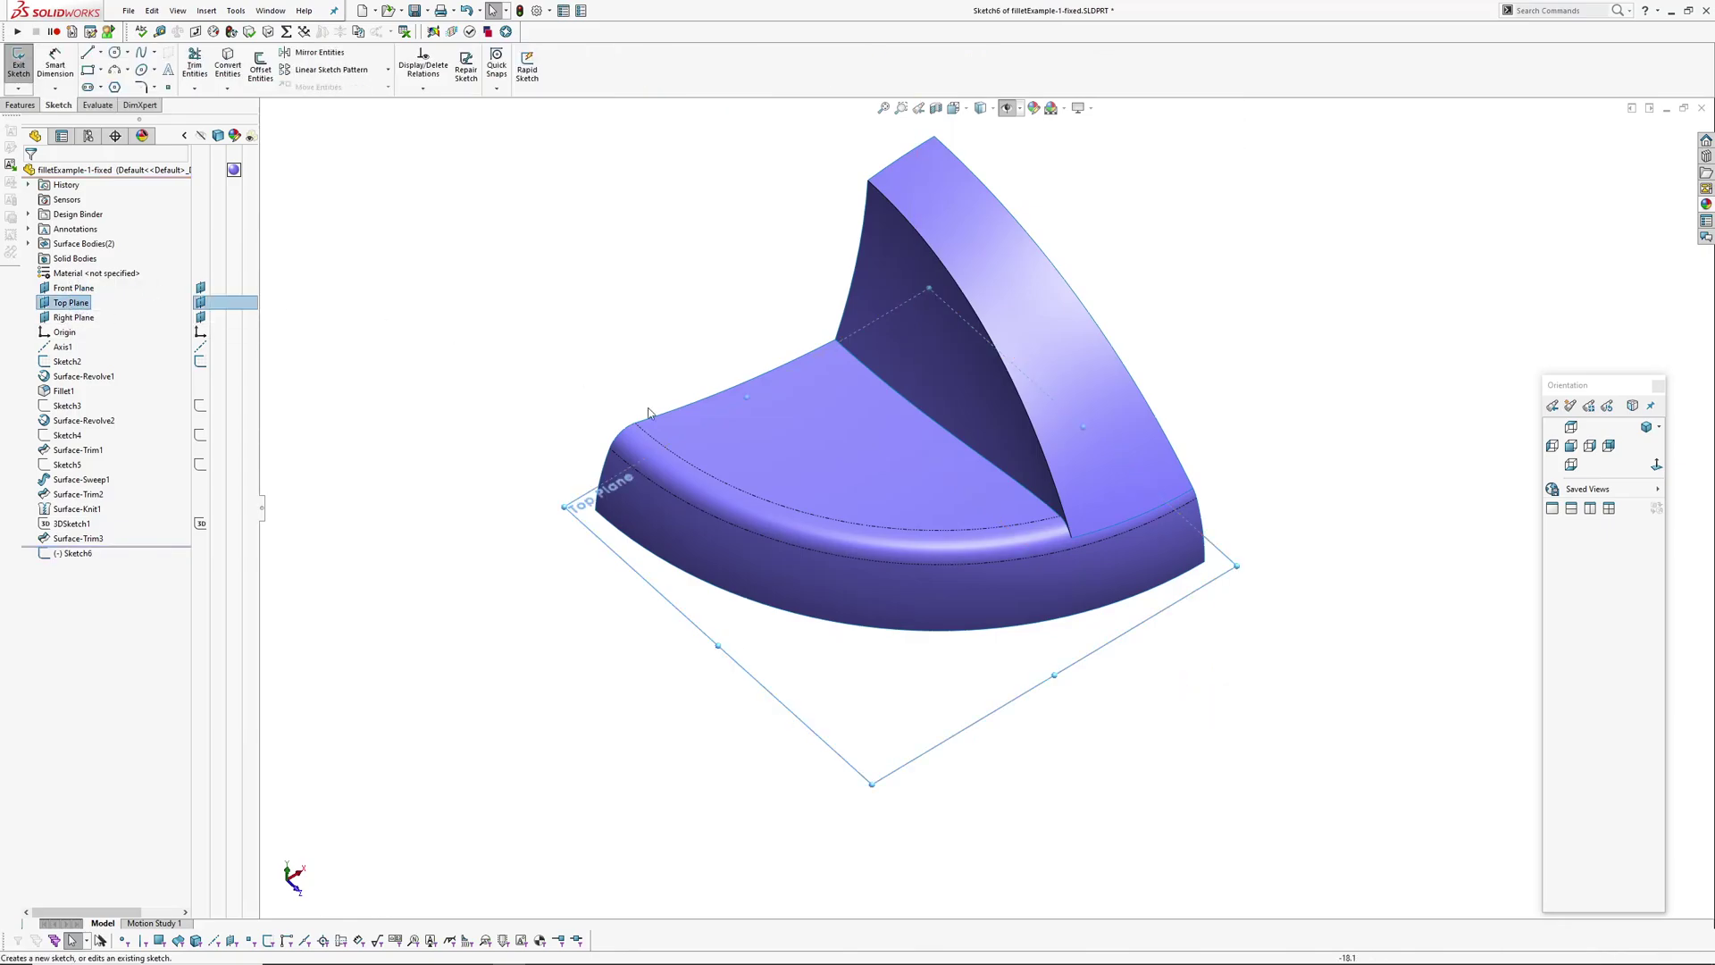
pyautogui.click(677, 572)
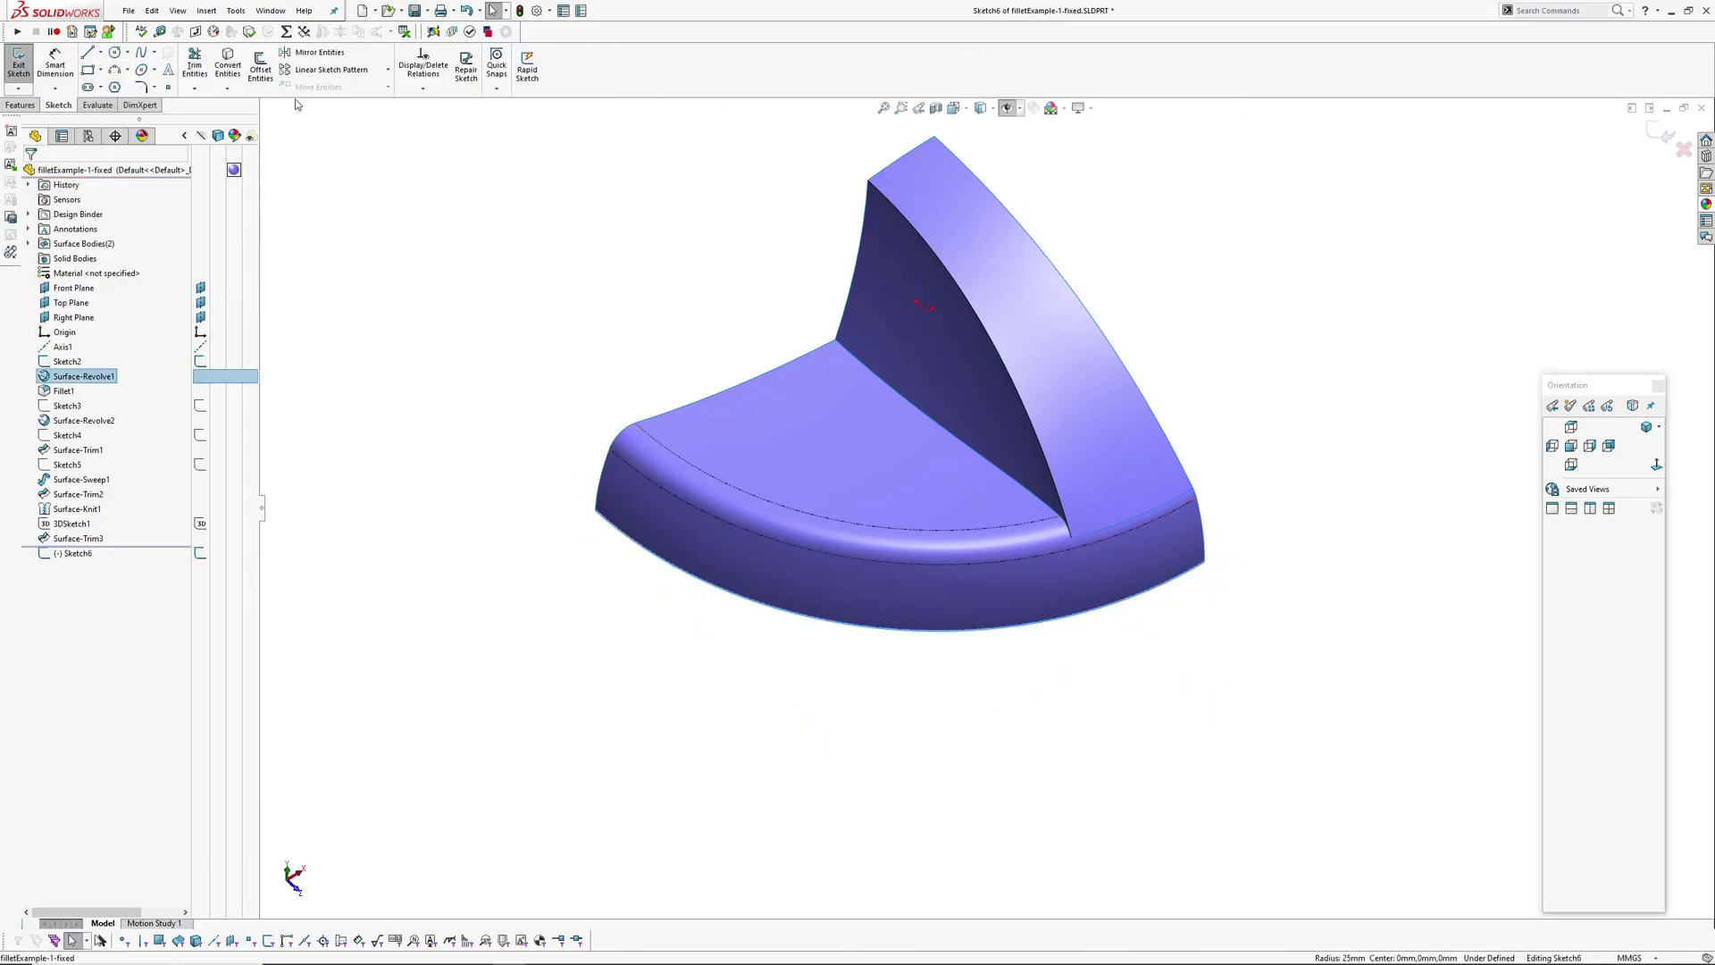
pyautogui.click(228, 56)
pyautogui.hotkey('ctrl', '5')
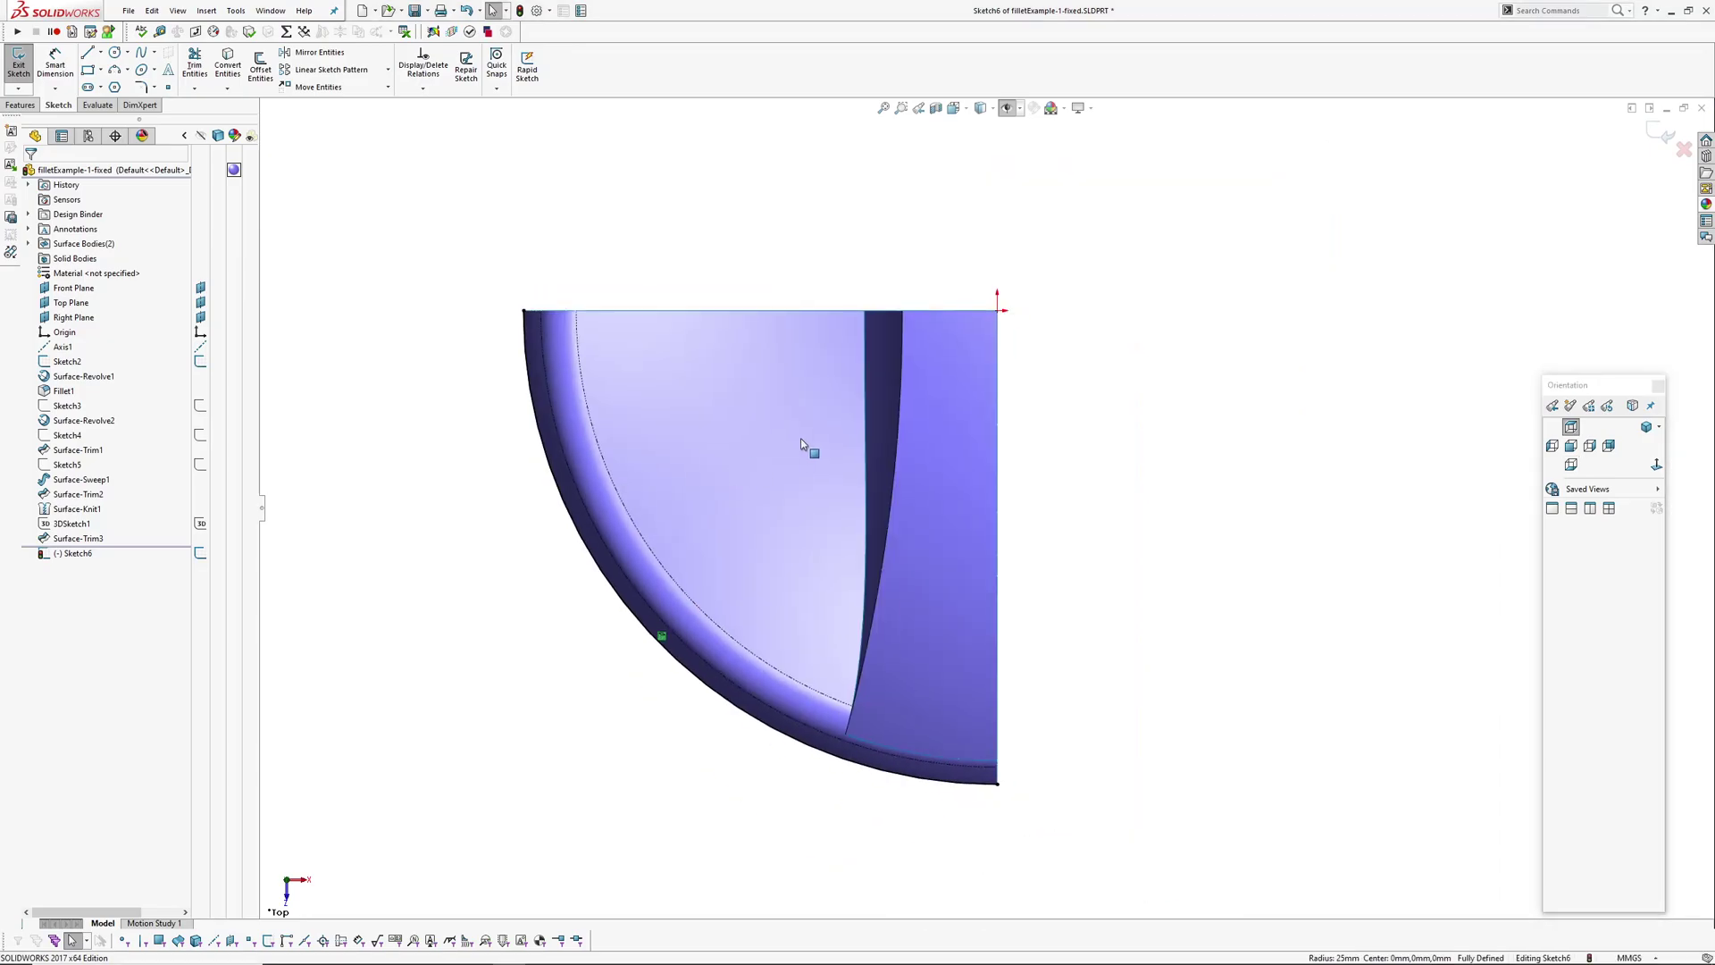
# Close the quarter-circle profile with a horizontal and a vertical line from the arc's ends to the origin, and exit the sketch.
pyautogui.click(87, 52)
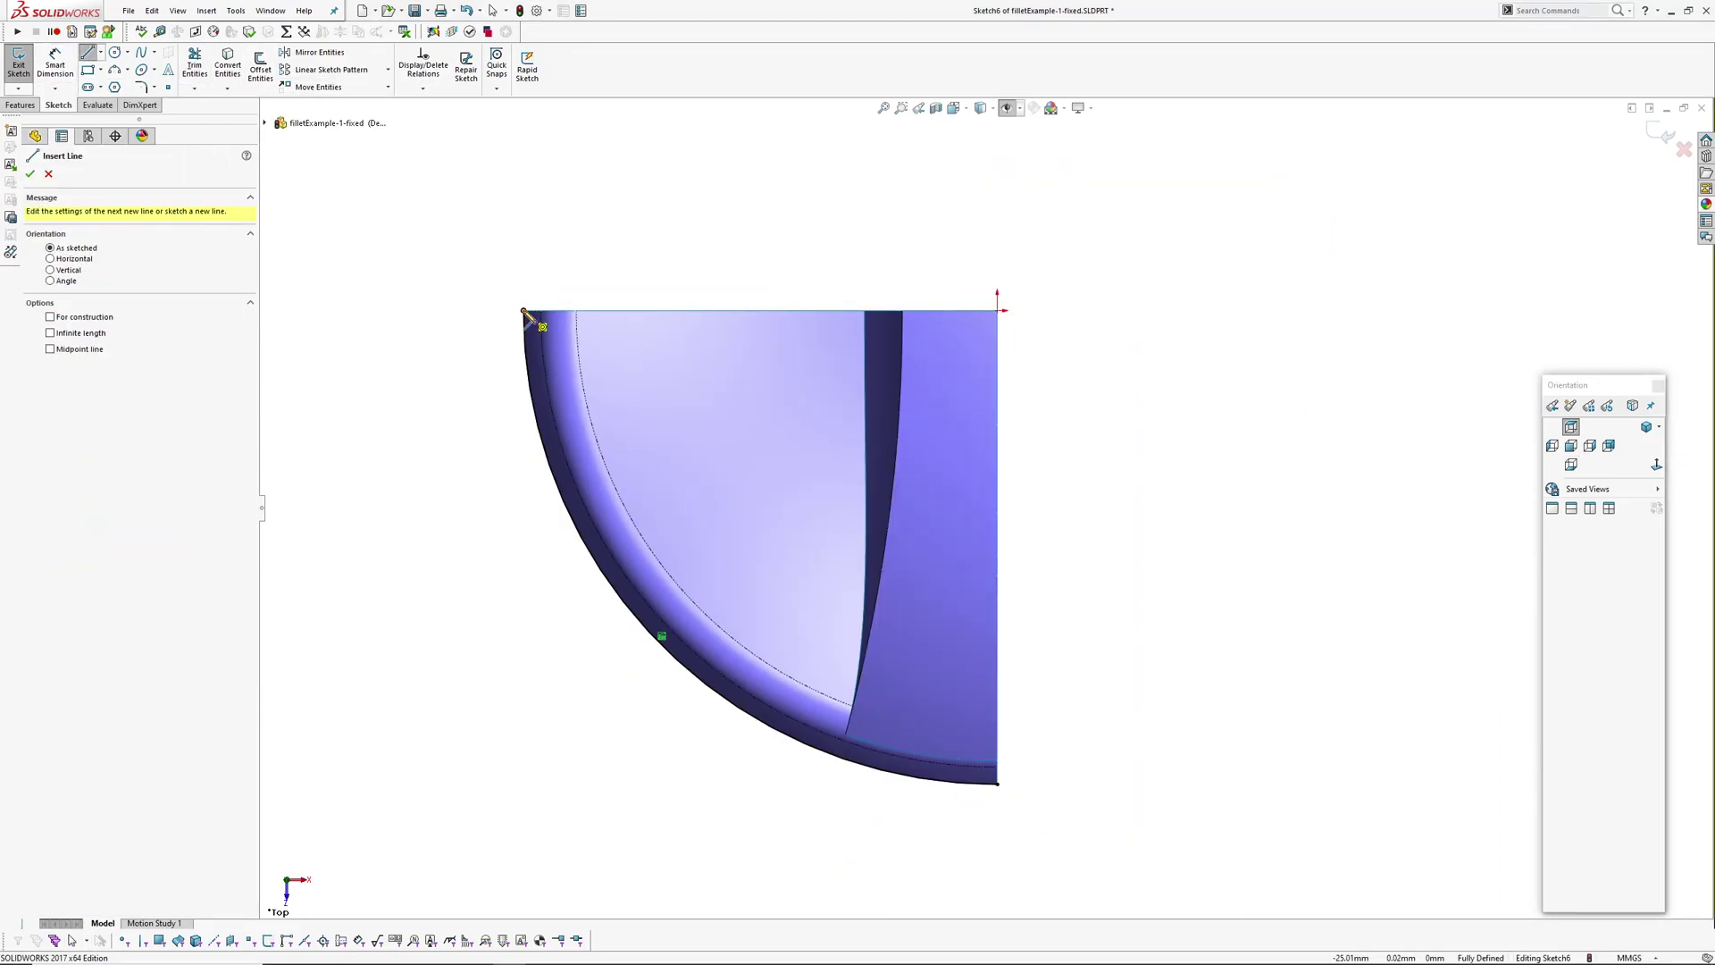
pyautogui.click(524, 311)
pyautogui.click(997, 311)
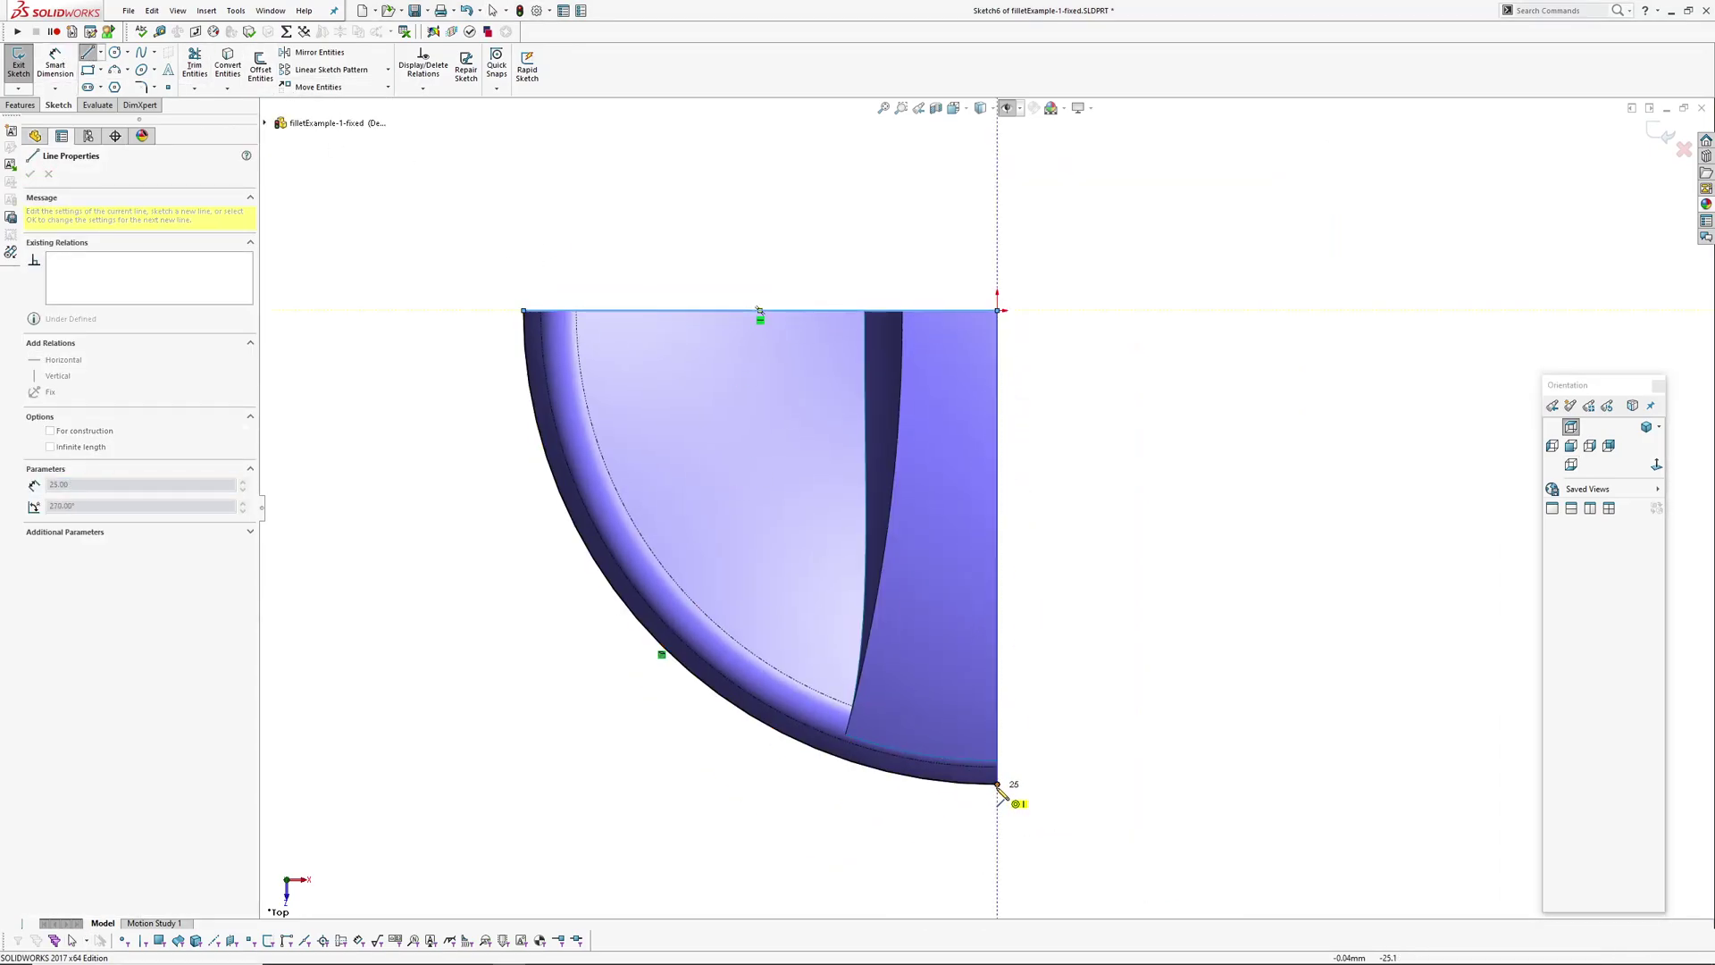
pyautogui.click(998, 785)
pyautogui.rightClick(1061, 761)
pyautogui.click(1091, 777)
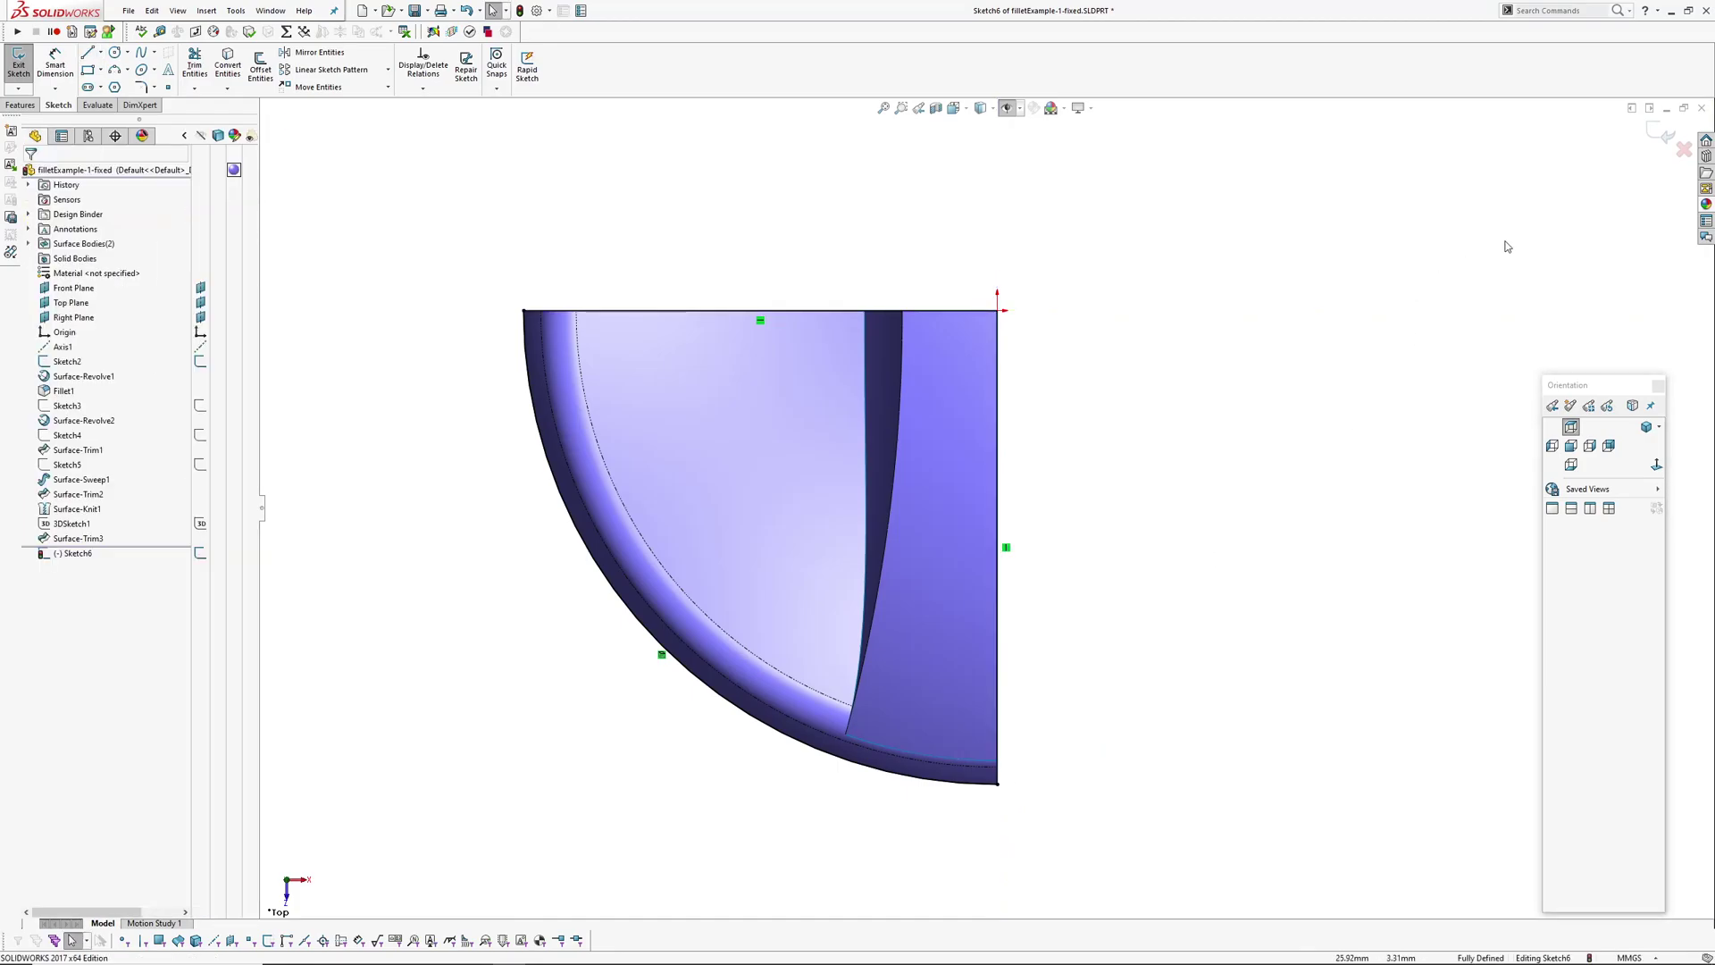
pyautogui.click(1663, 134)
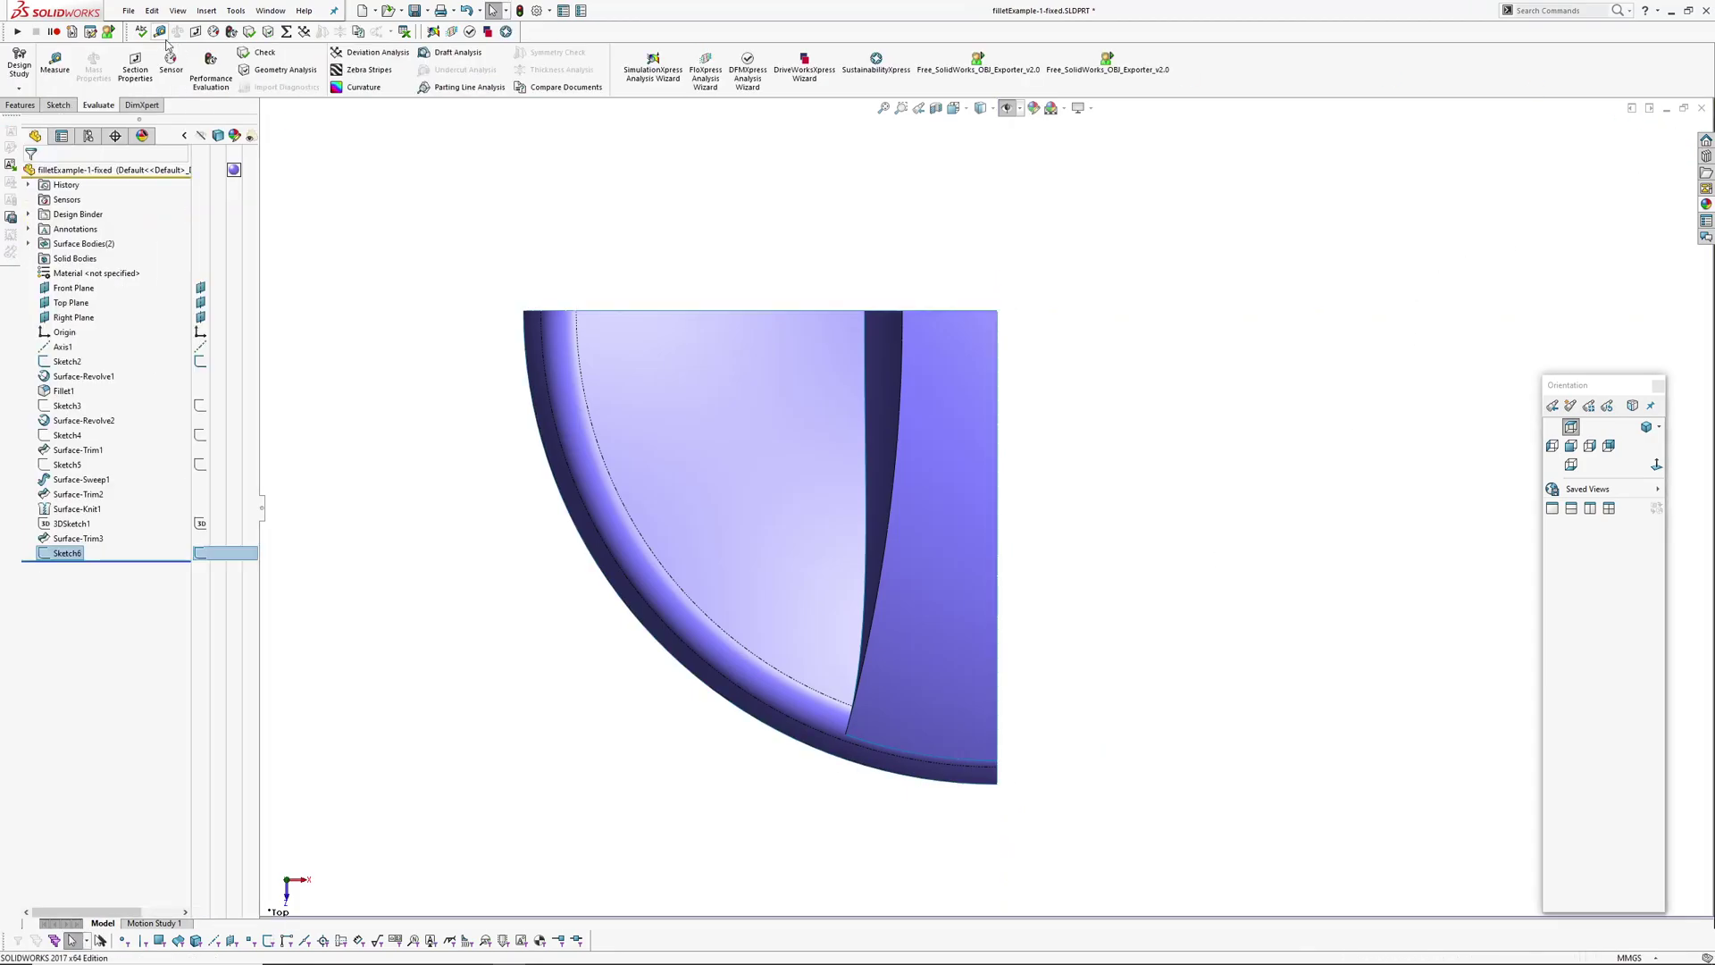
# Create a planar surface from the closed quarter-circle sketch to cap the underside.
pyautogui.click(207, 10)
pyautogui.moveTo(278, 142)
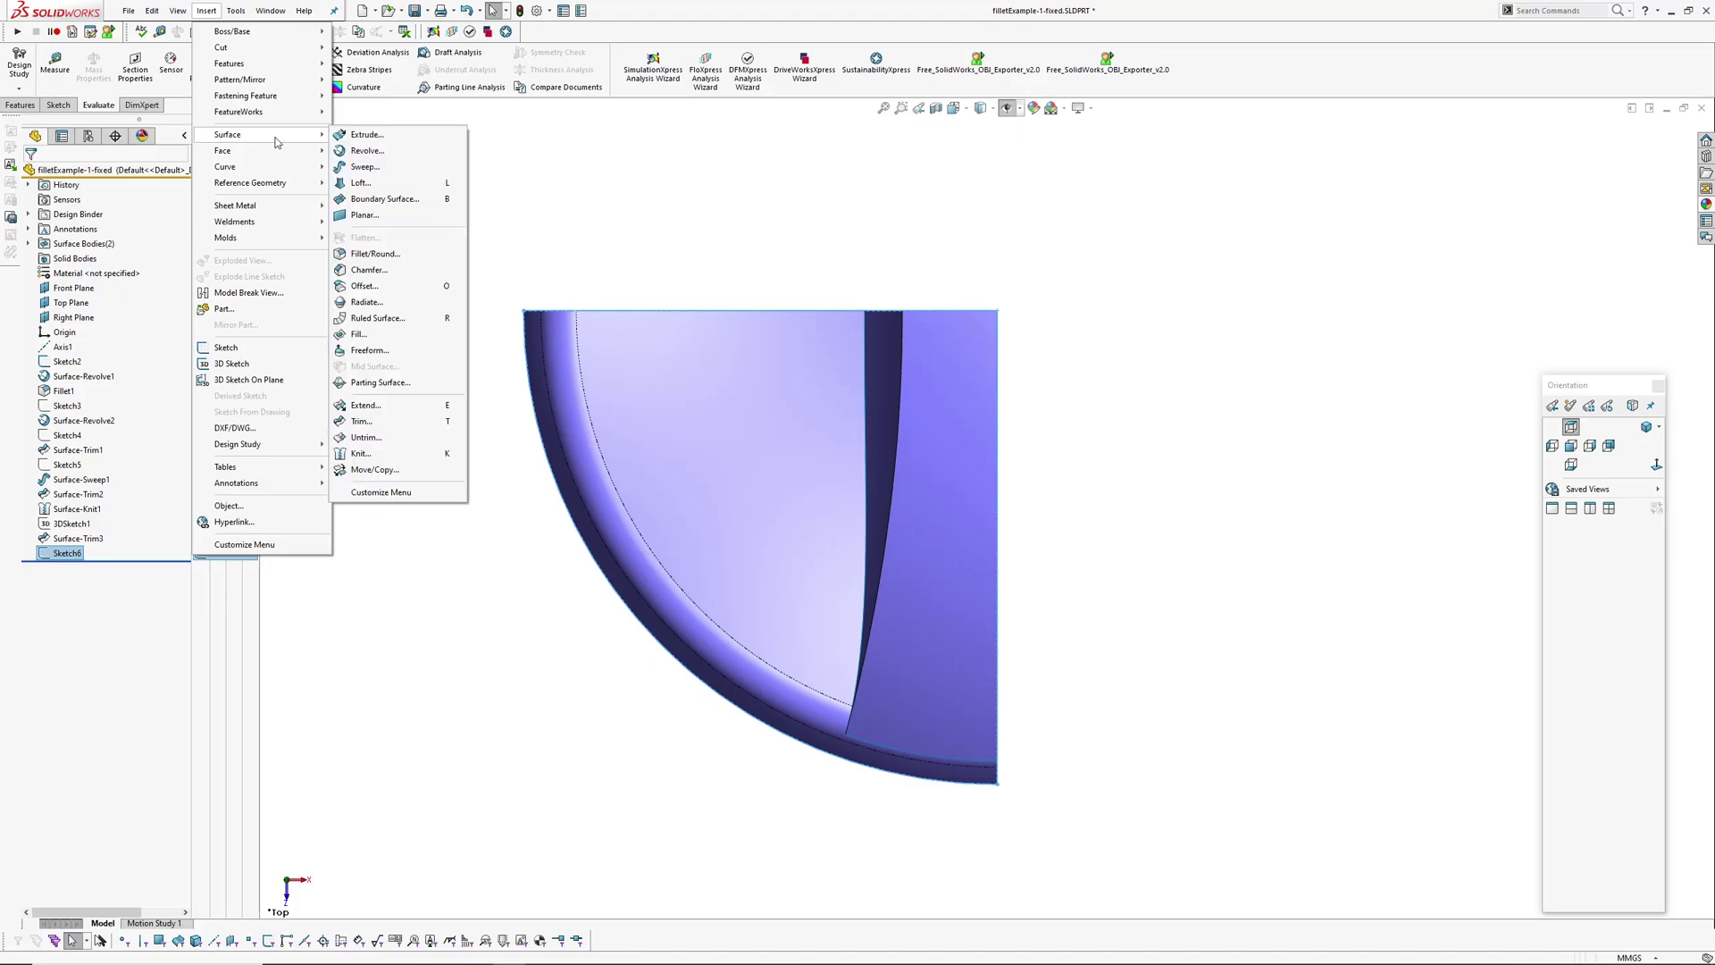
pyautogui.click(365, 215)
pyautogui.moveTo(727, 452); pyautogui.dragTo(643, 447, button='middle')
pyautogui.press('Return')
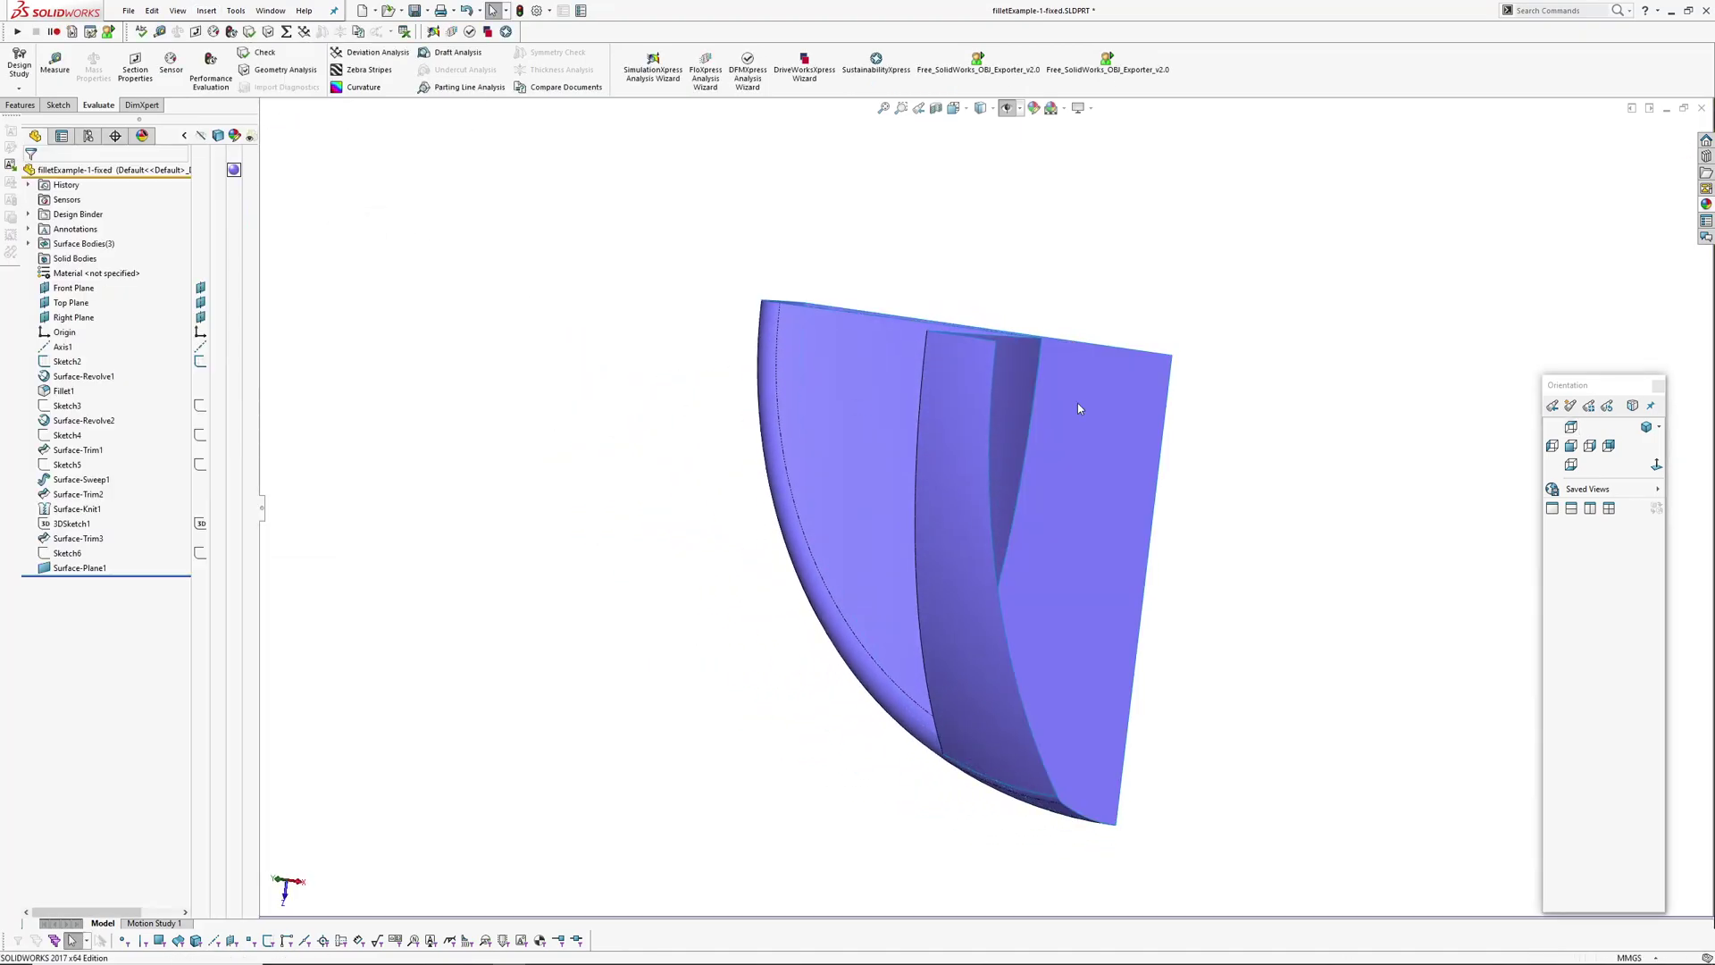
# Knit the planar bottom surface, the raised grip surface and the trimmed base into one surface.
pyautogui.click(1122, 375)
pyautogui.click(1026, 372)
pyautogui.moveTo(1026, 372); pyautogui.dragTo(707, 640, button='middle')
pyautogui.click(708, 640)
pyautogui.keyDown('ctrl'); pyautogui.moveTo(706, 701); pyautogui.dragTo(804, 544, button='middle'); pyautogui.keyUp('ctrl')
pyautogui.press('Return')
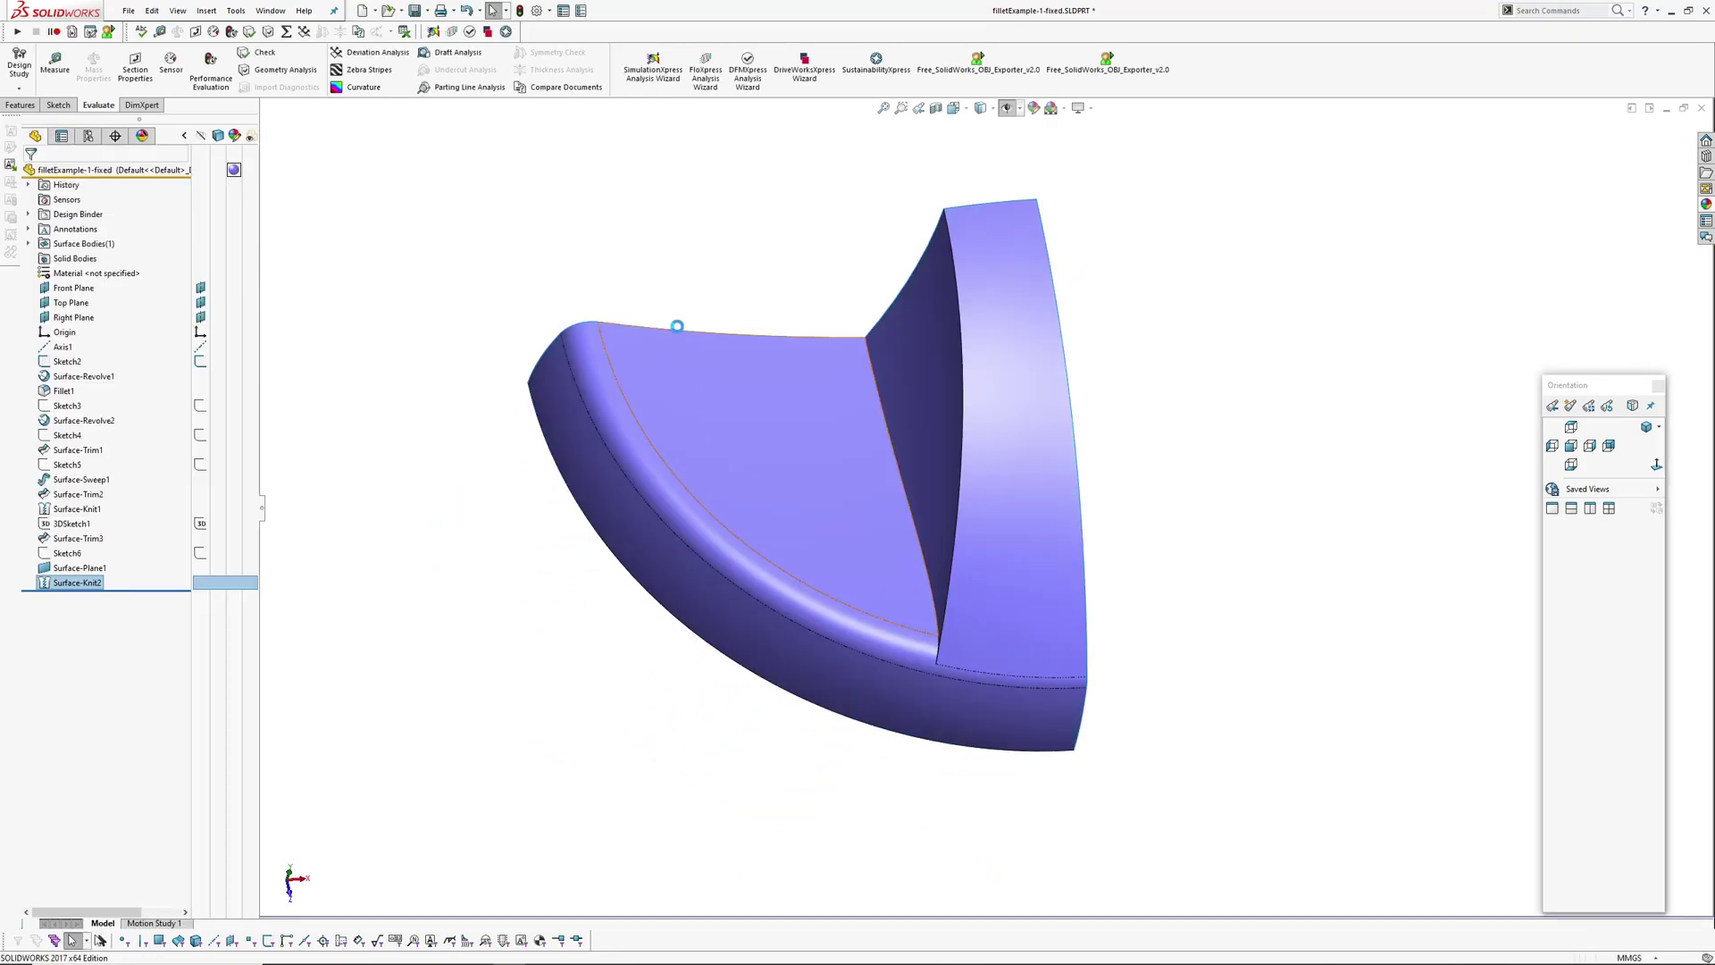
# Mirror the knitted quarter body about the Front Plane.
pyautogui.keyDown('ctrl'); pyautogui.moveTo(539, 200); pyautogui.dragTo(488, 315, button='middle'); pyautogui.keyUp('ctrl')
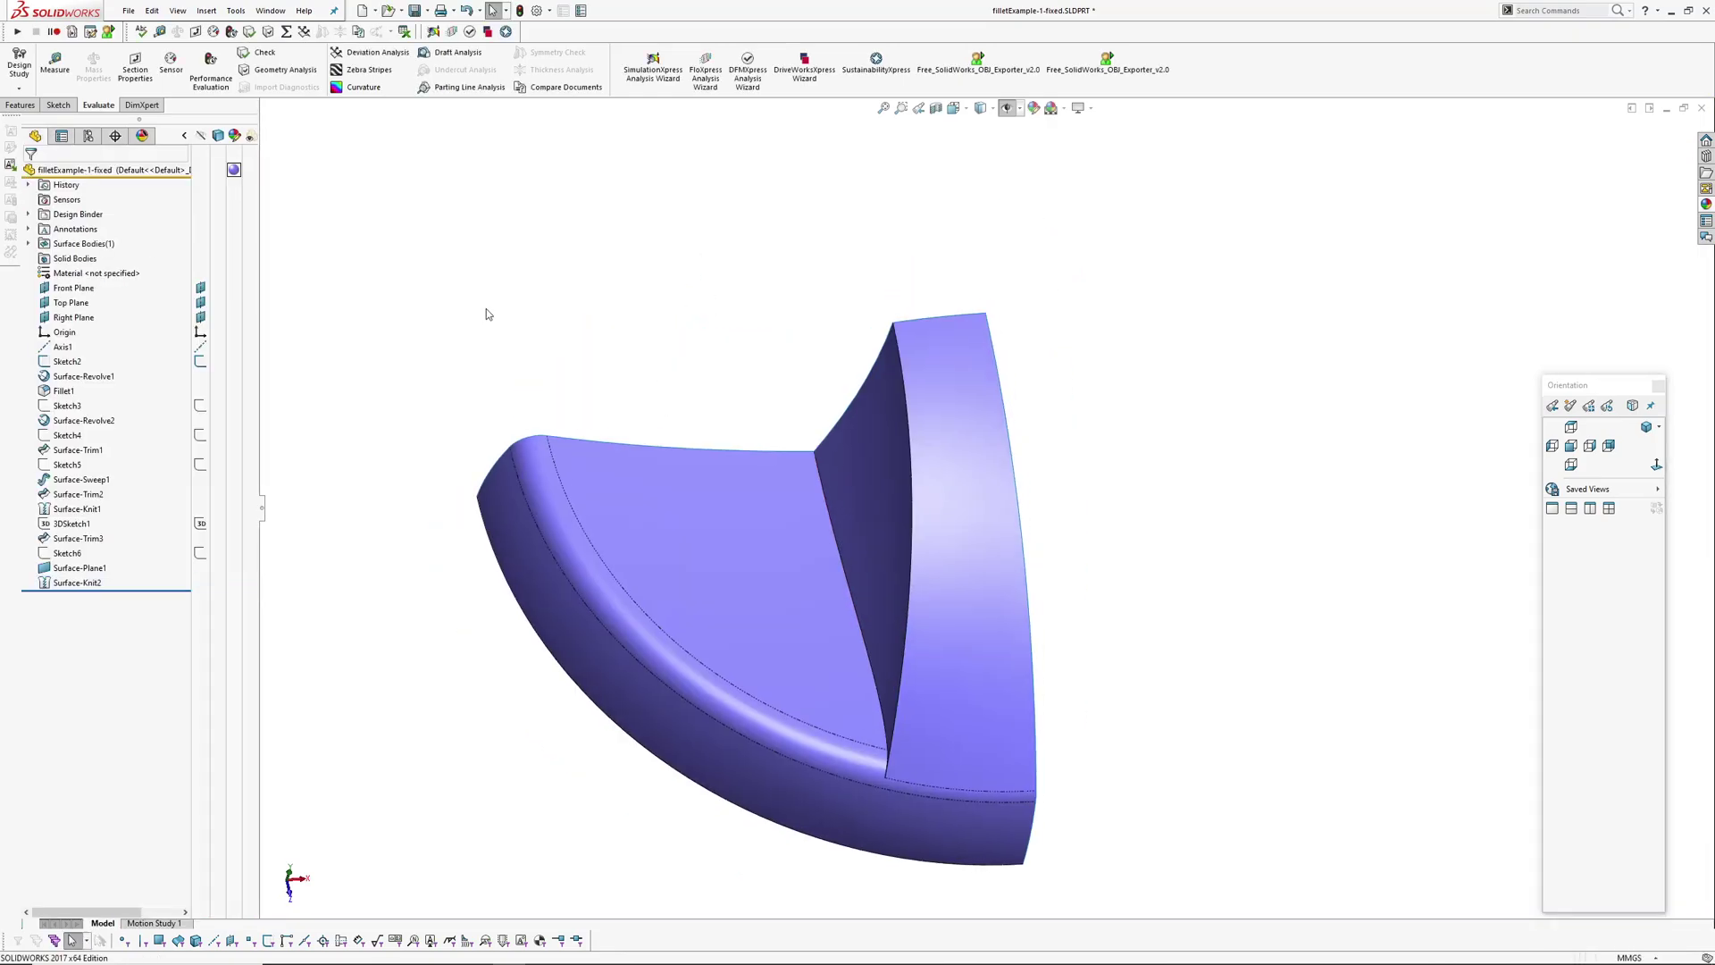
pyautogui.click(213, 13)
pyautogui.moveTo(268, 79)
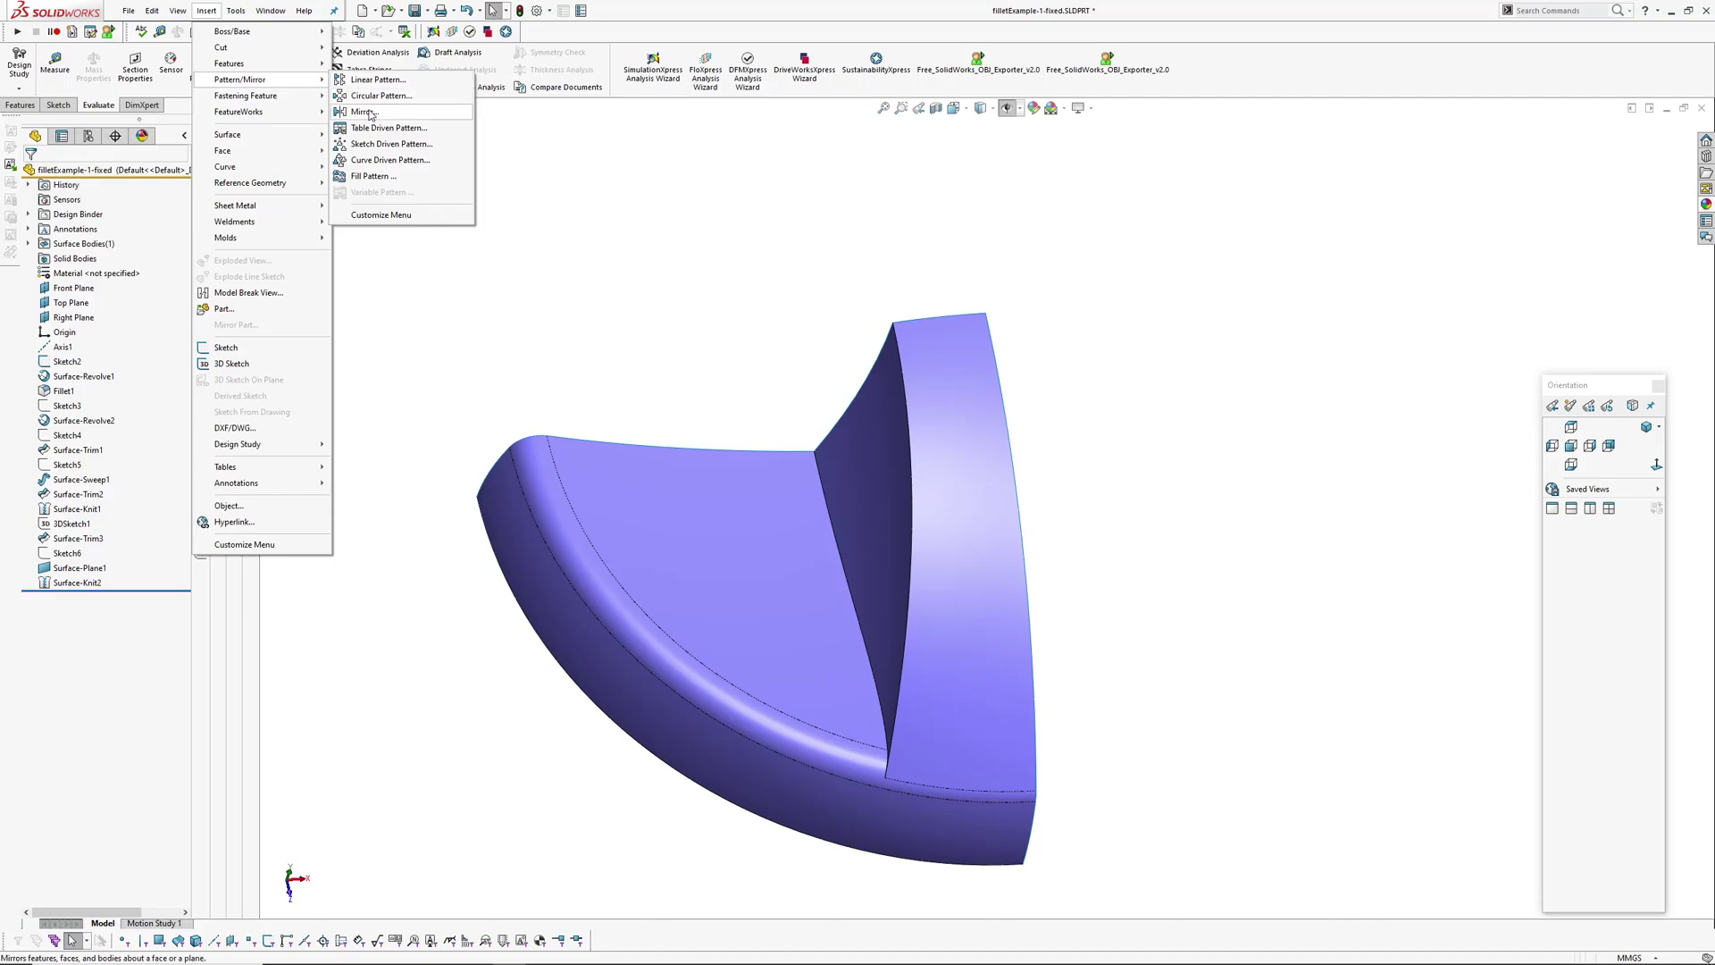
pyautogui.click(366, 113)
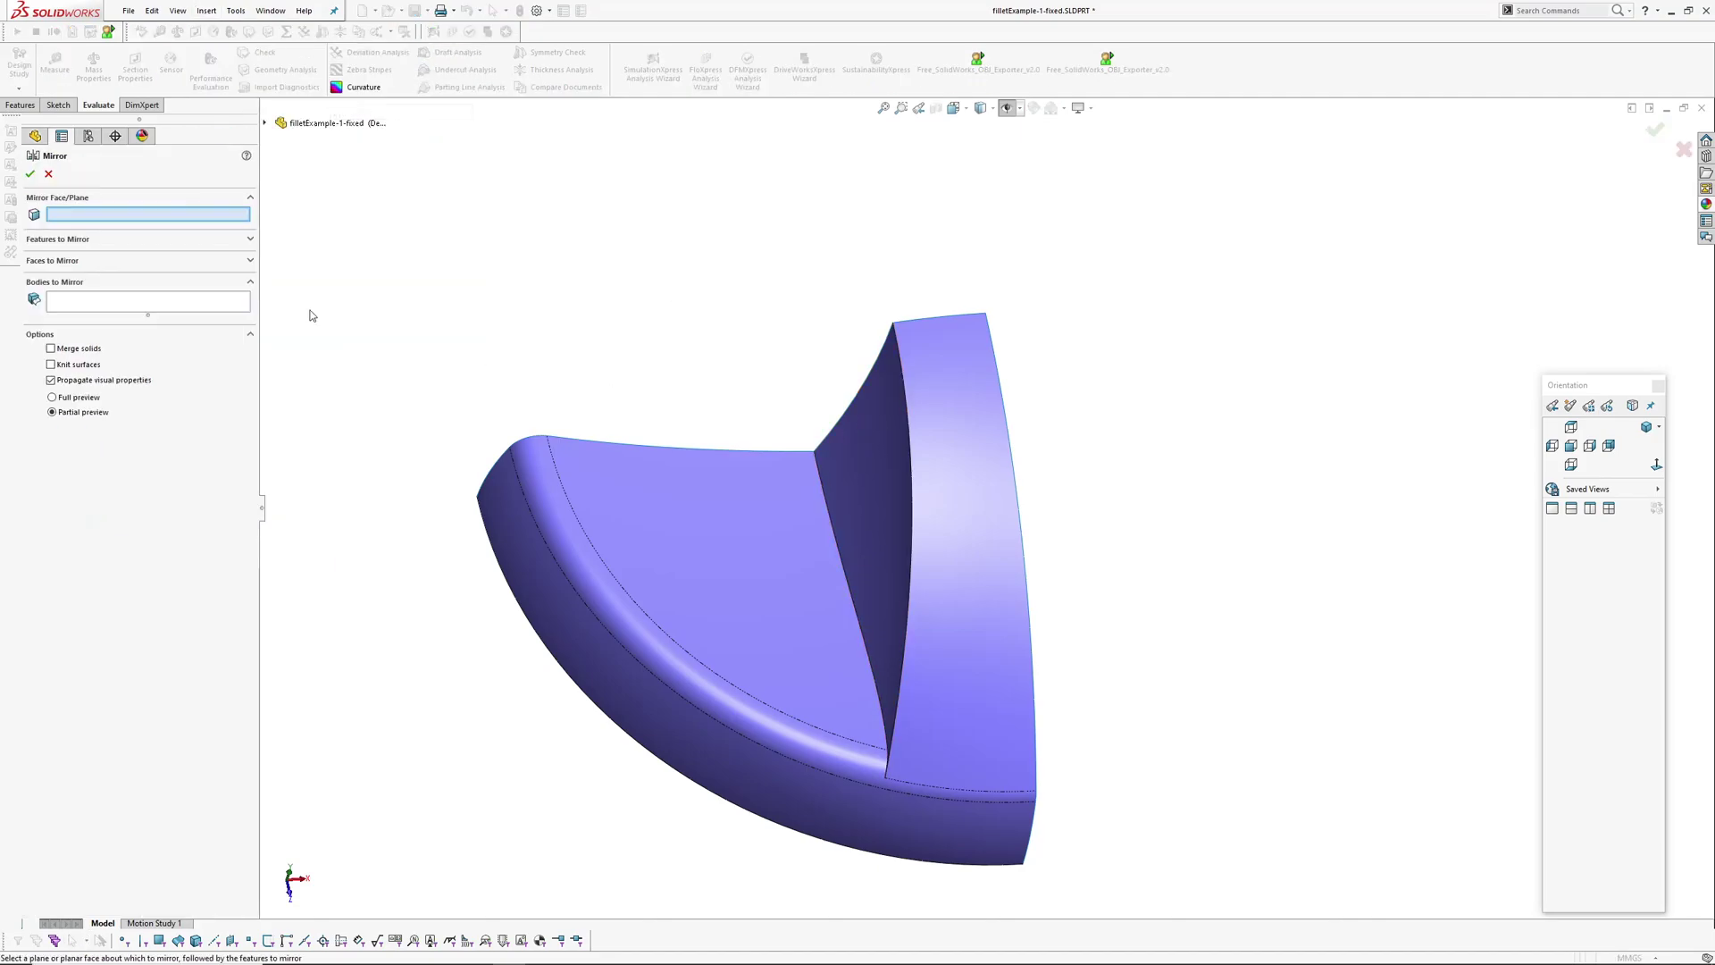
pyautogui.click(265, 123)
pyautogui.click(325, 241)
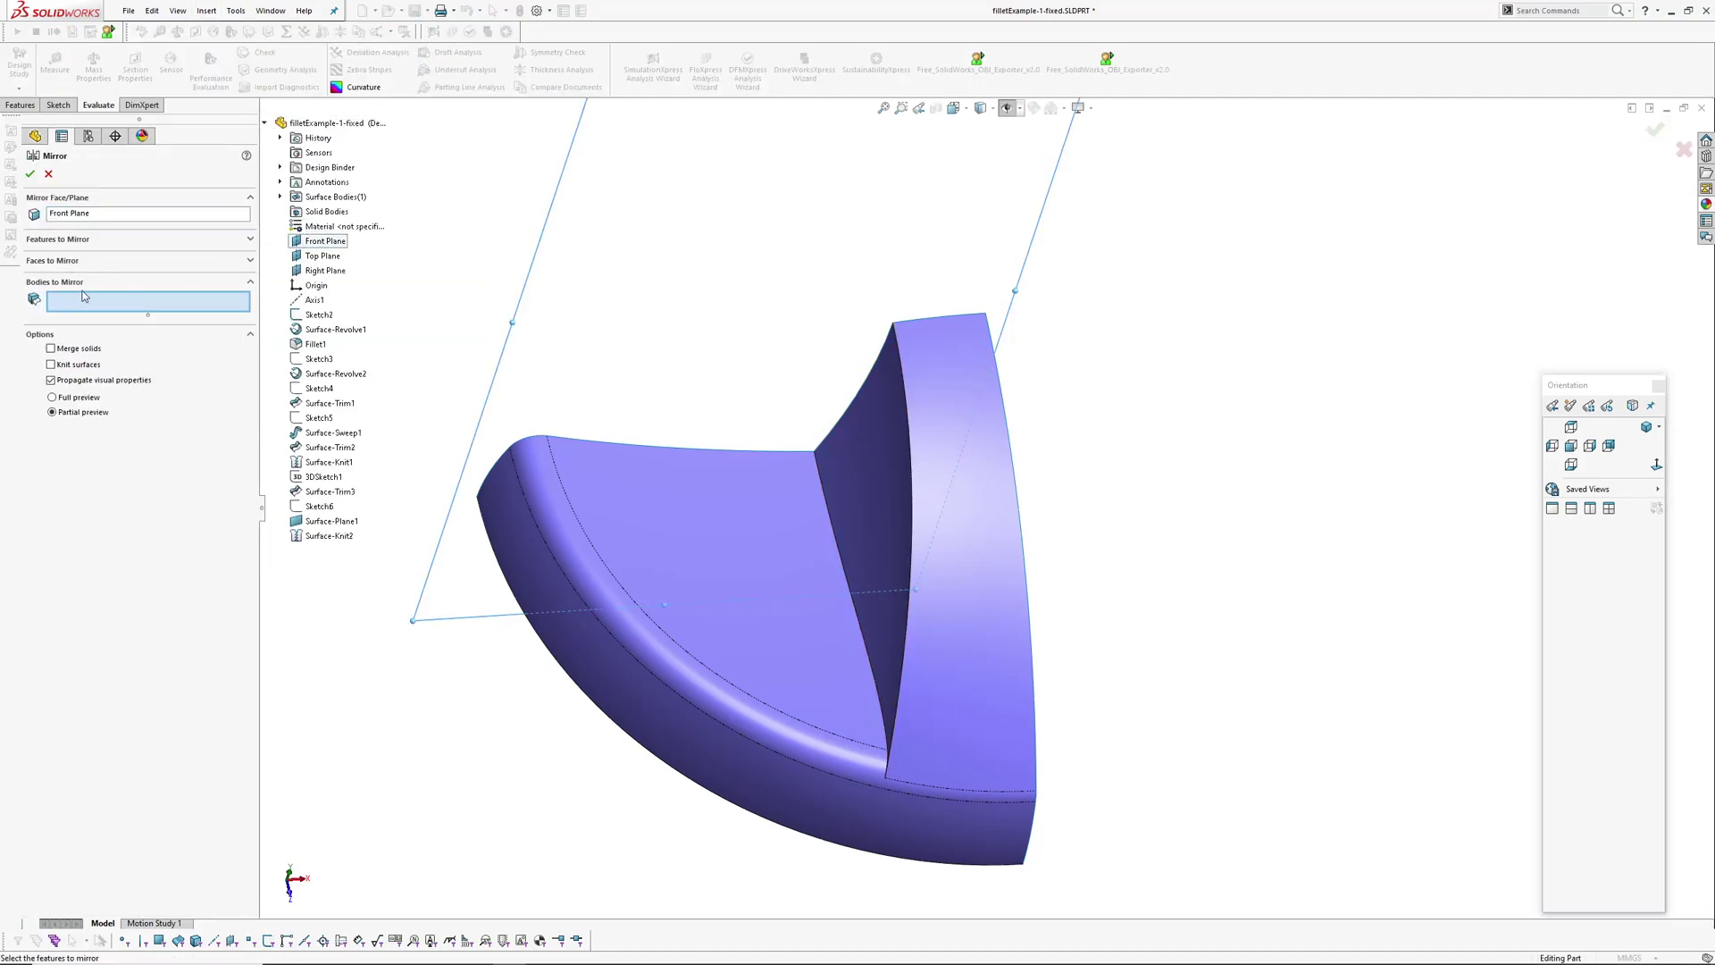
pyautogui.click(761, 493)
pyautogui.keyDown('ctrl'); pyautogui.moveTo(774, 519); pyautogui.dragTo(784, 438, button='middle'); pyautogui.keyUp('ctrl')
pyautogui.rightClick(785, 438)
# Mirror both the original and the mirrored surface bodies about the Right Plane.
pyautogui.press('Return')
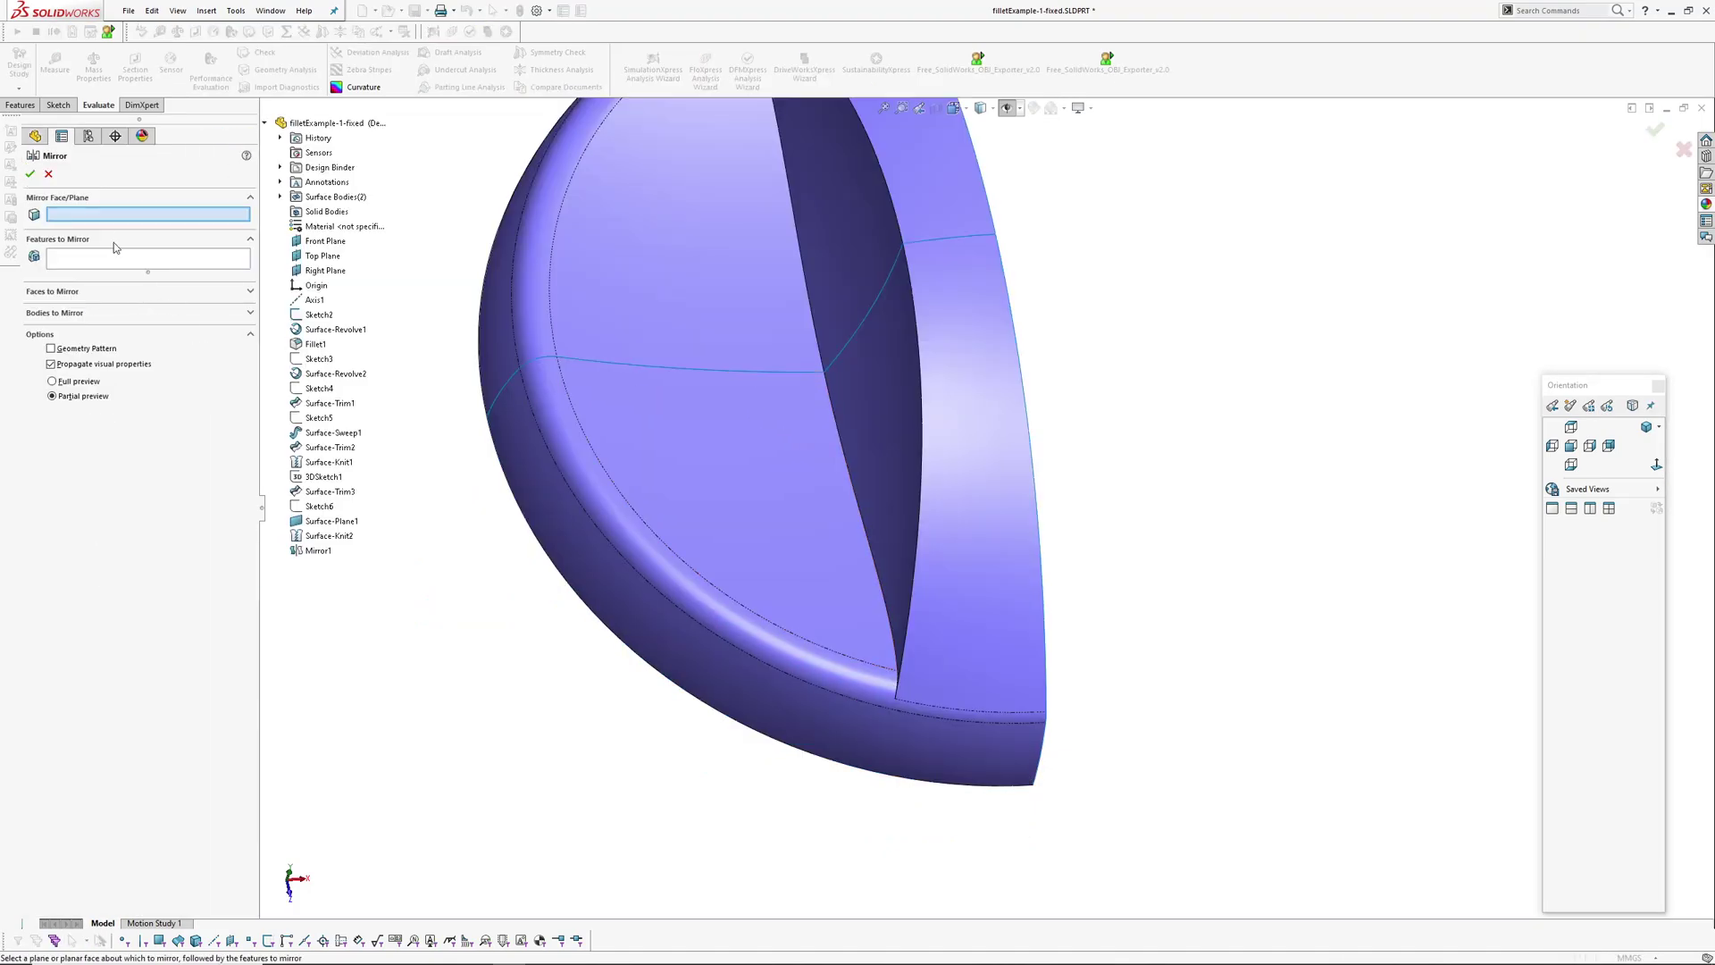
pyautogui.click(325, 270)
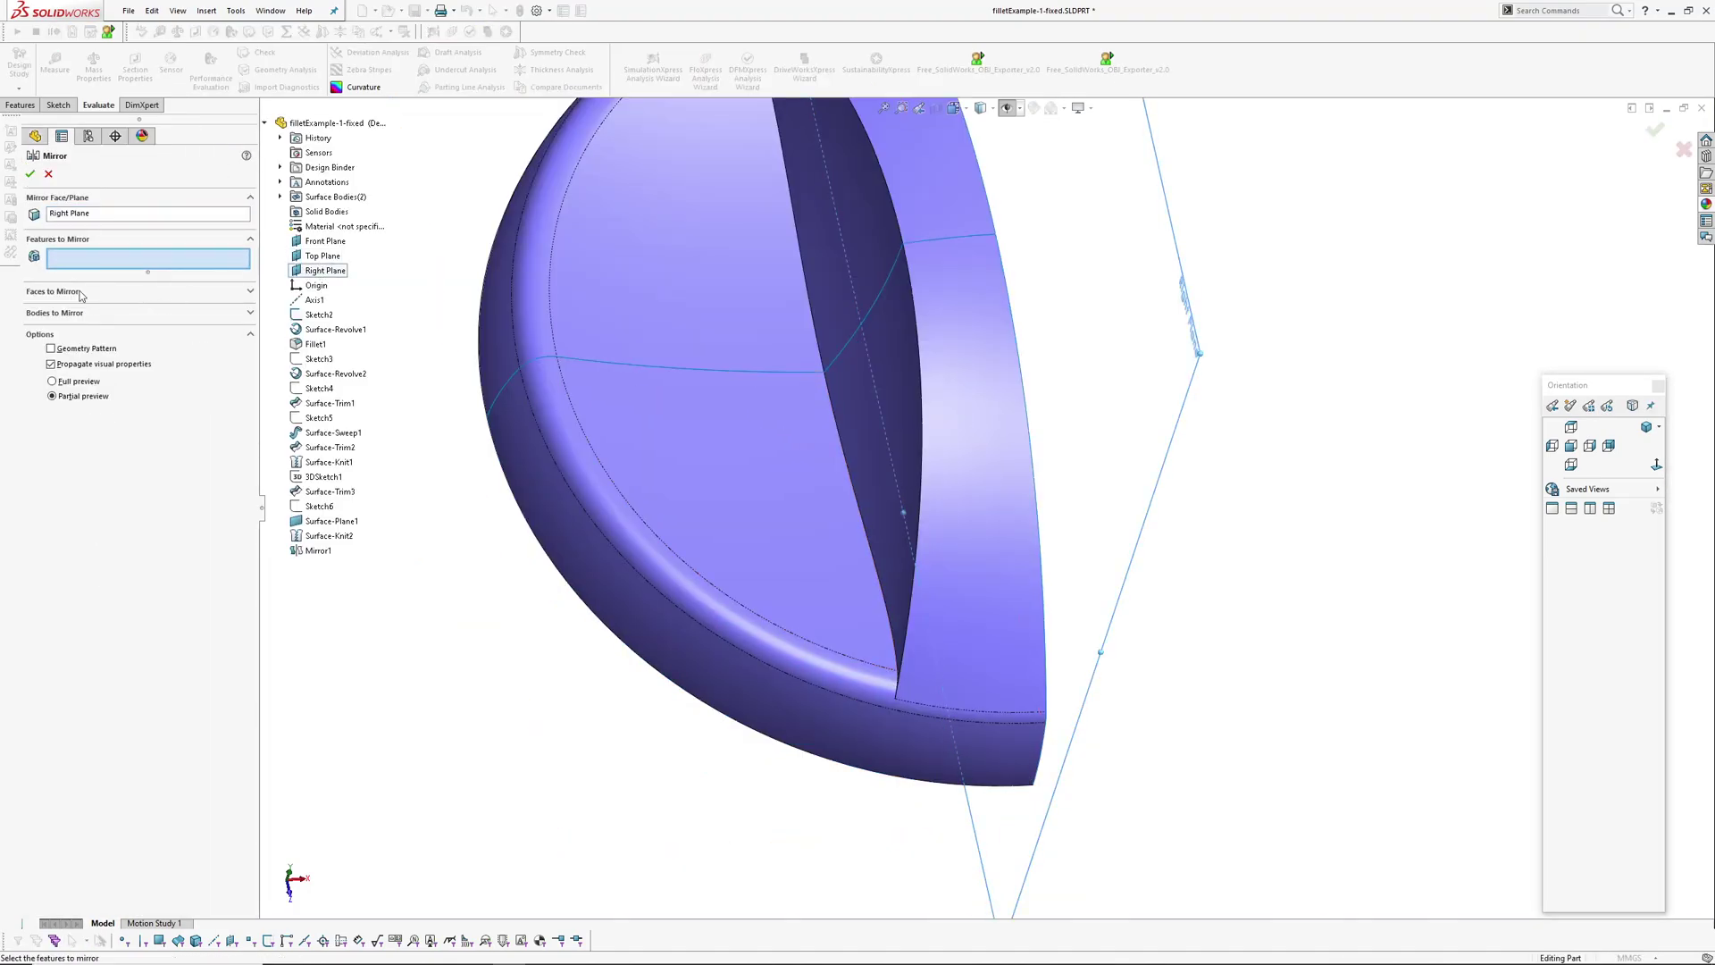
pyautogui.click(708, 452)
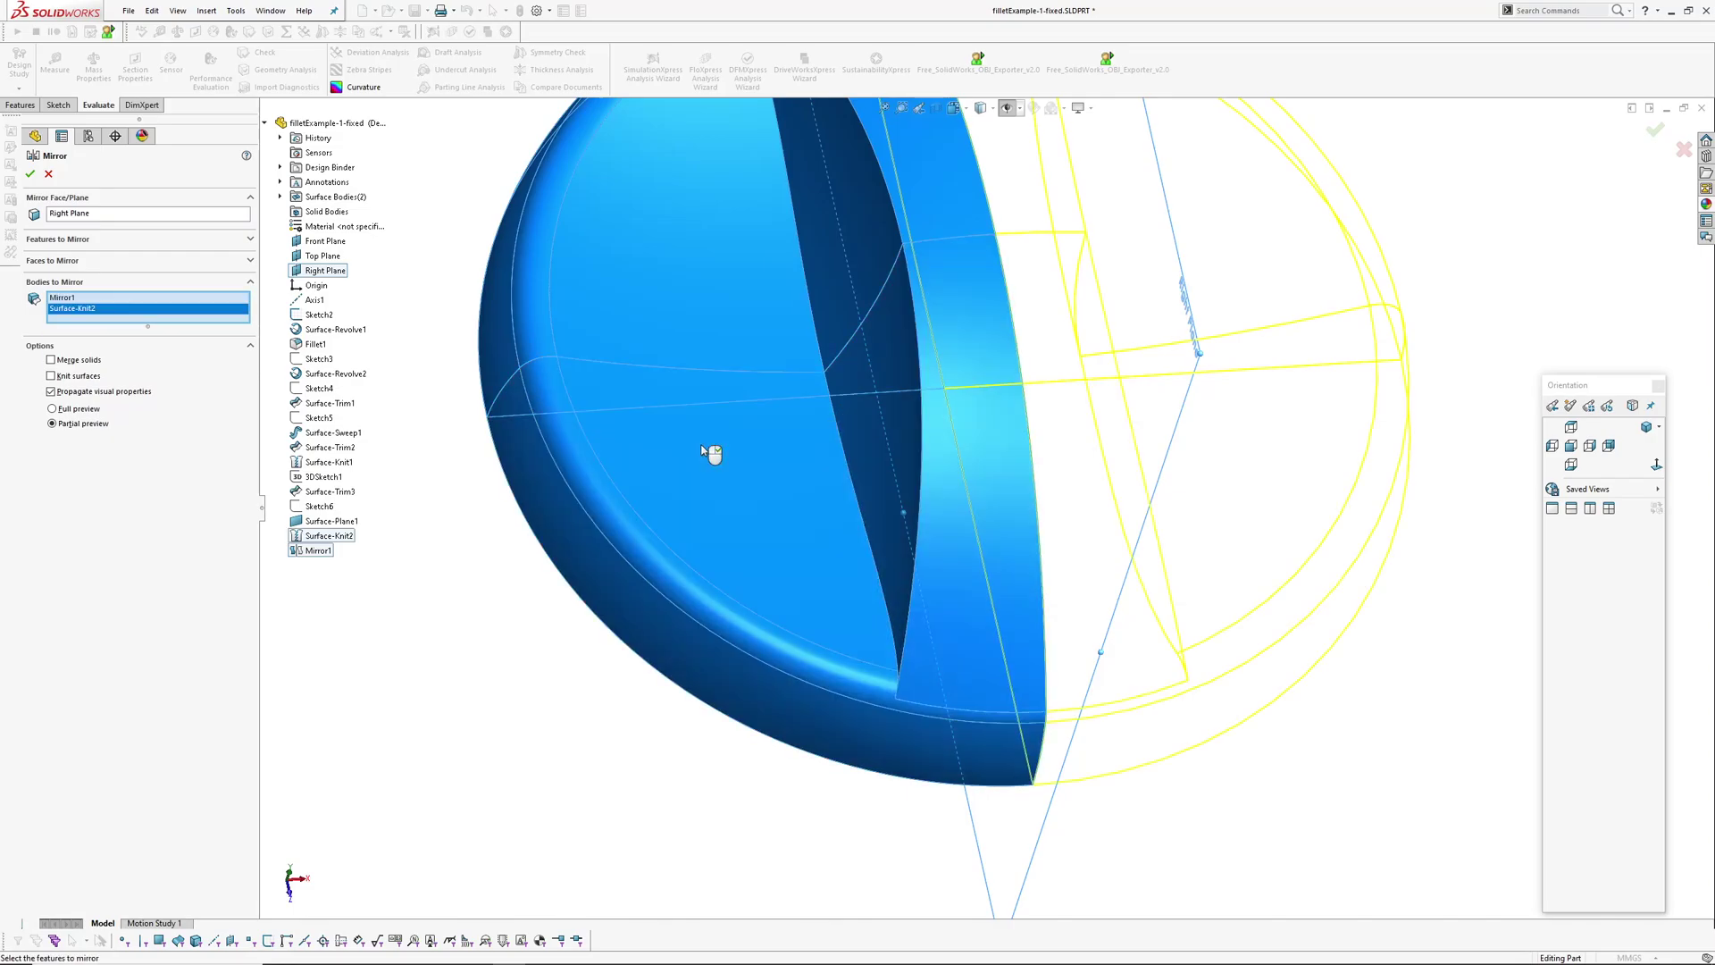
pyautogui.press('Return')
# Knit the four quarter surface bodies into one surface.
pyautogui.press('k')
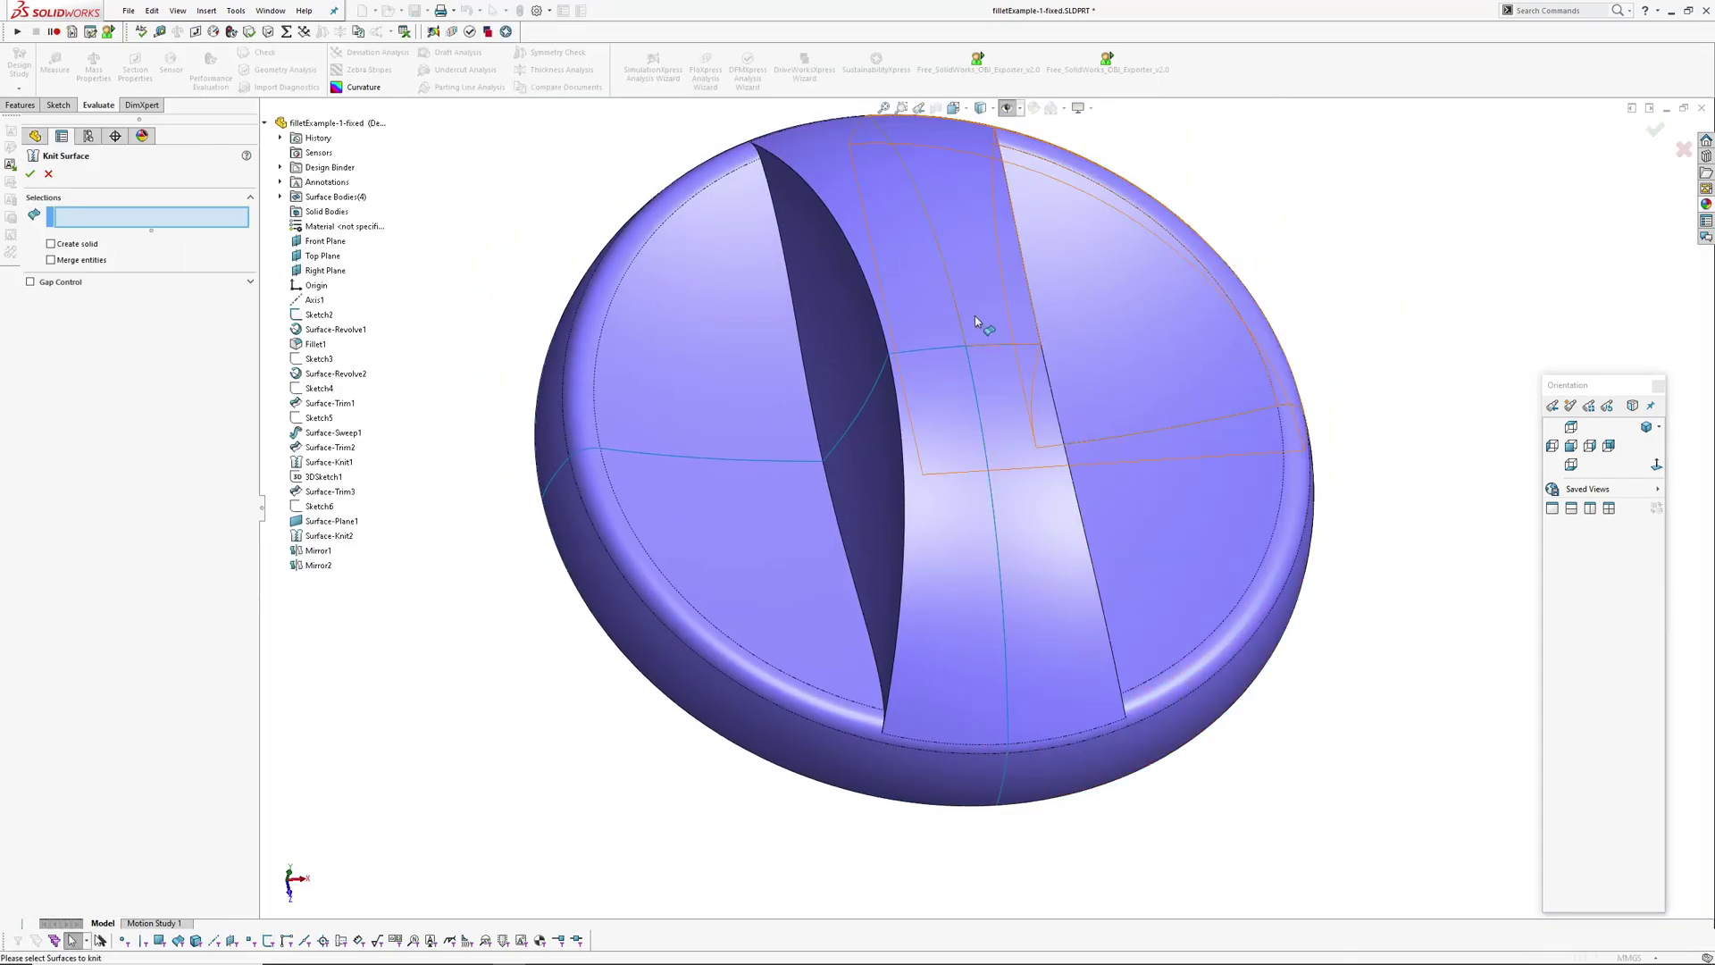
pyautogui.click(978, 318)
pyautogui.click(918, 318)
pyautogui.click(936, 377)
pyautogui.click(994, 384)
pyautogui.rightClick(994, 385)
pyautogui.rightClick(994, 382)
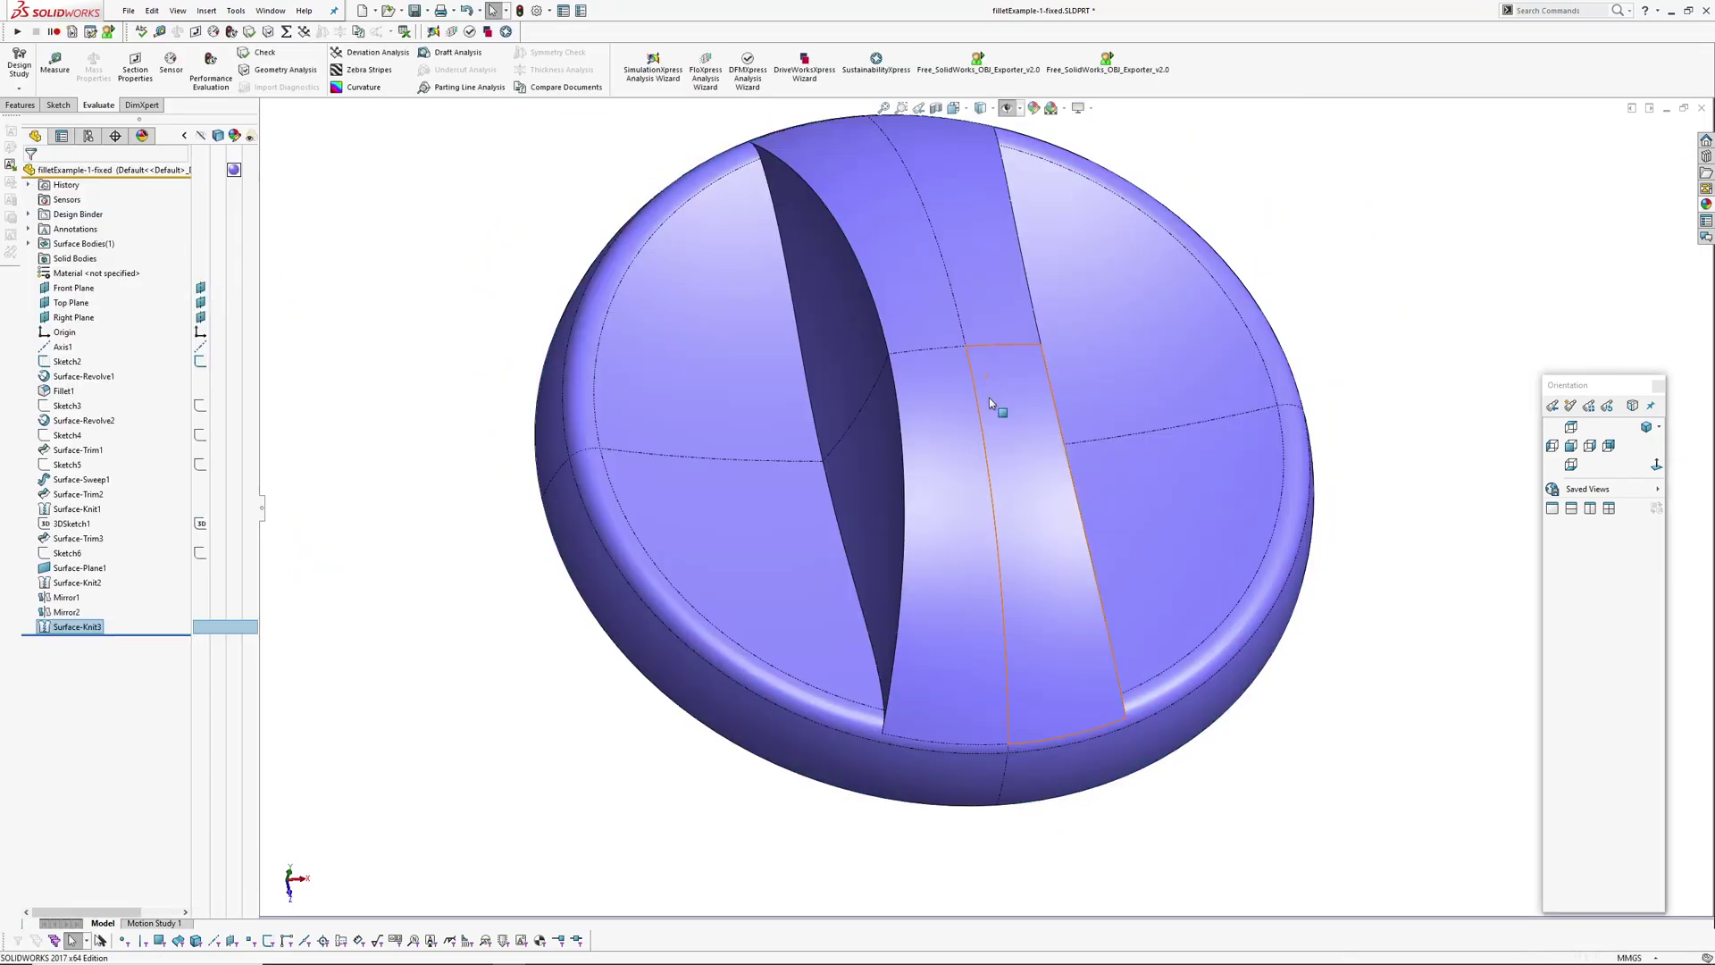
# Edit the last knit feature and enable merging of entities so the quarter seams are combined.
pyautogui.moveTo(990, 398); pyautogui.dragTo(943, 381, button='middle')
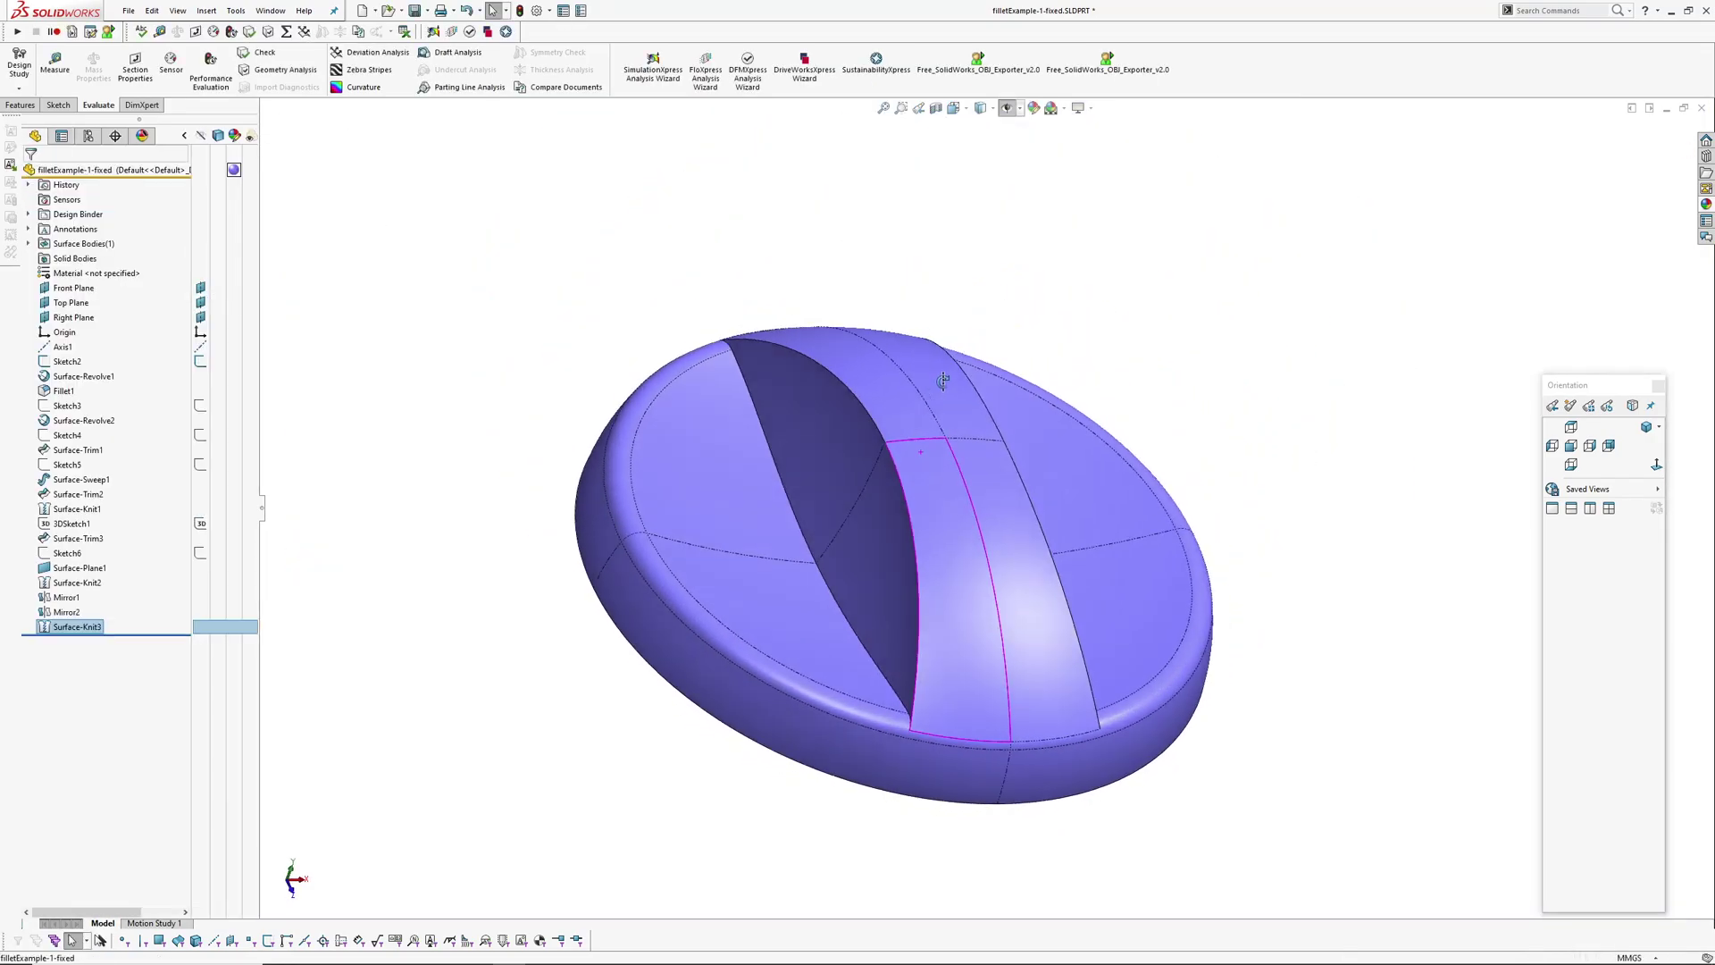
pyautogui.click(61, 628)
pyautogui.click(70, 610)
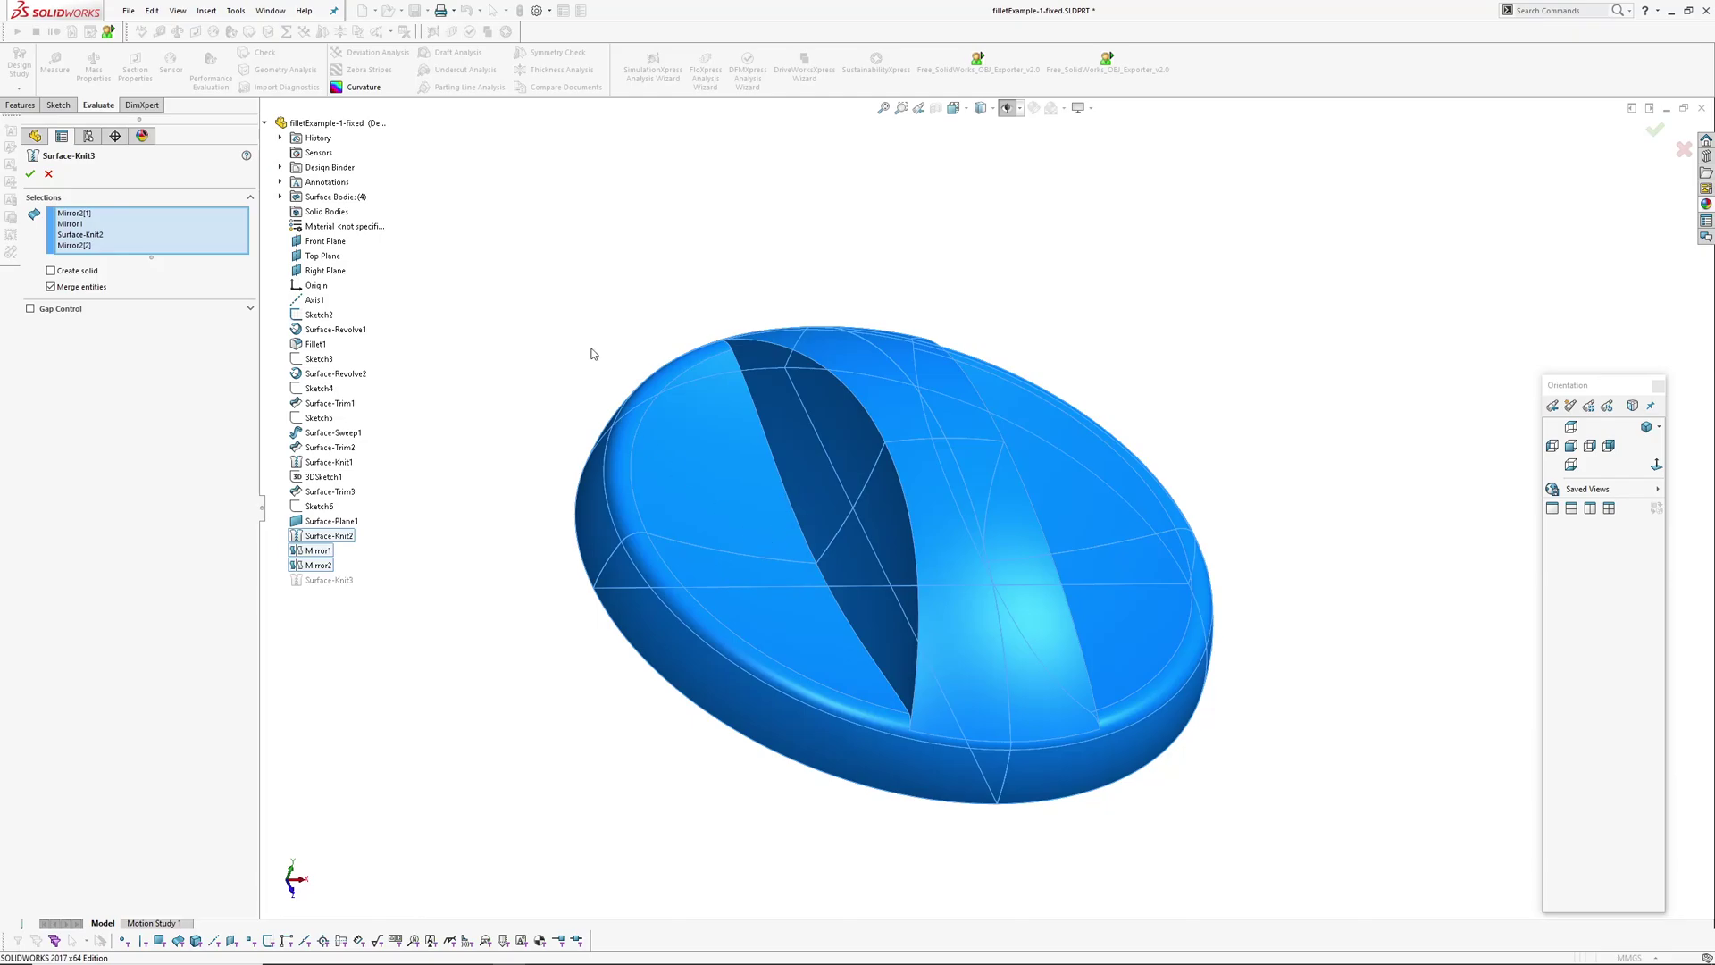
pyautogui.moveTo(724, 384); pyautogui.dragTo(771, 460, button='middle')
# Use Thicken on the knitted knob surface to create a solid from its enclosed volume.
pyautogui.click(205, 10)
pyautogui.moveTo(217, 29)
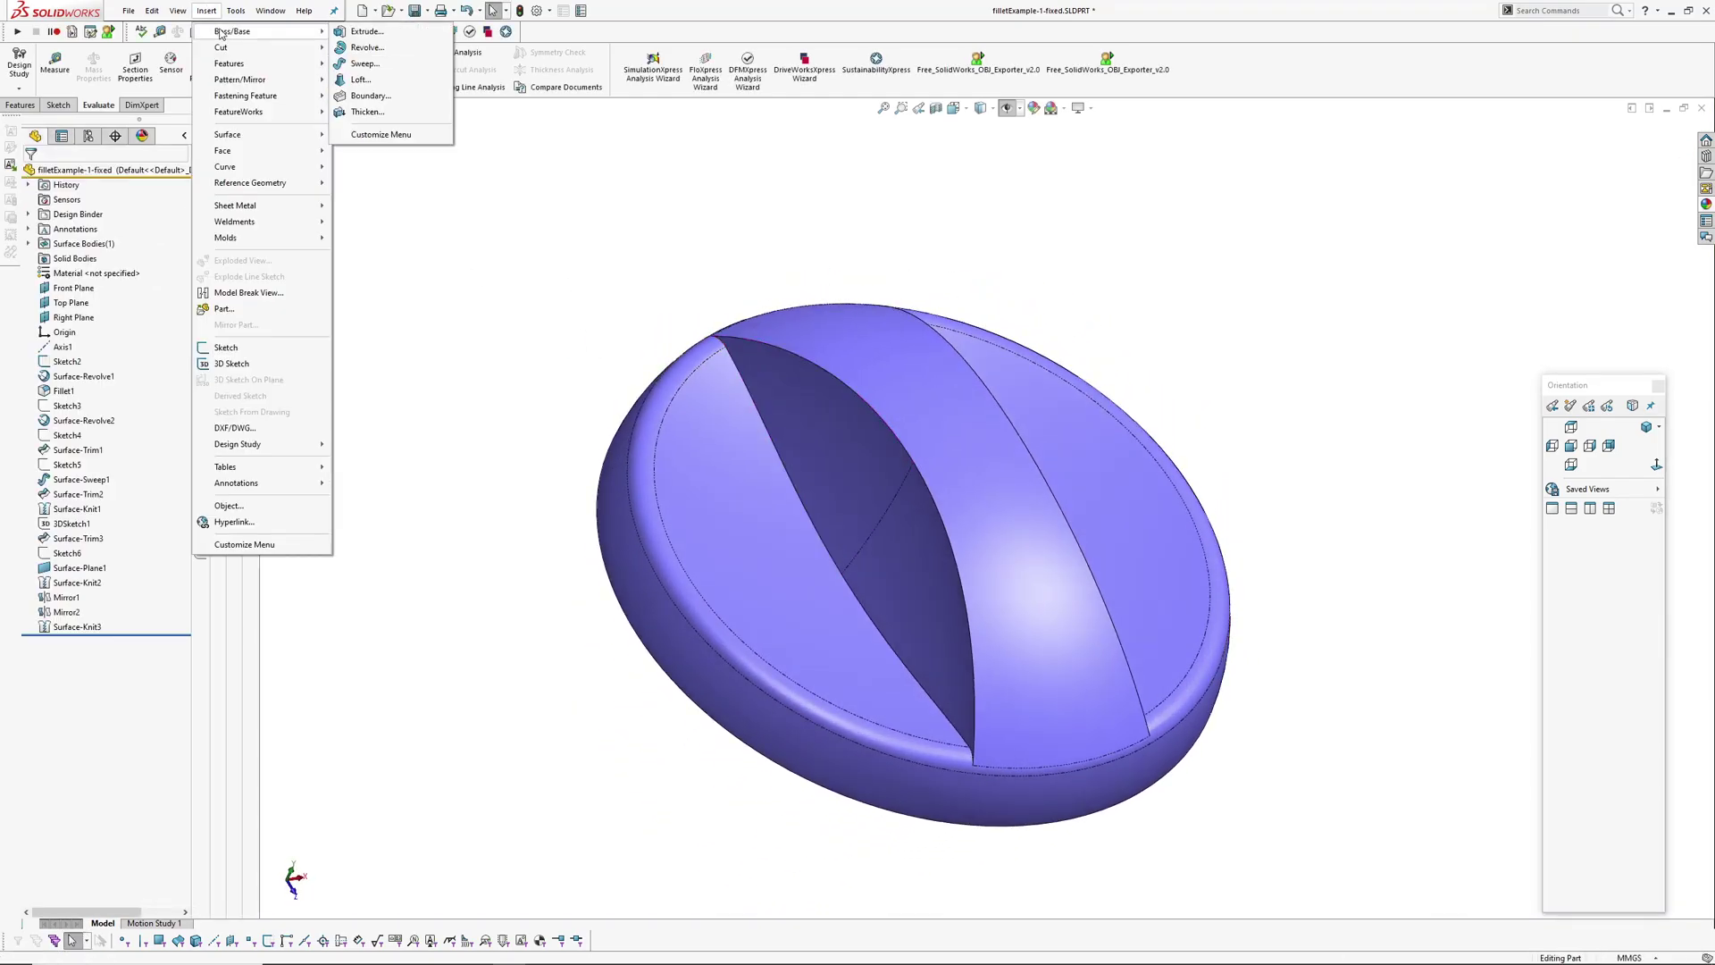
pyautogui.click(362, 111)
pyautogui.click(782, 403)
pyautogui.click(51, 286)
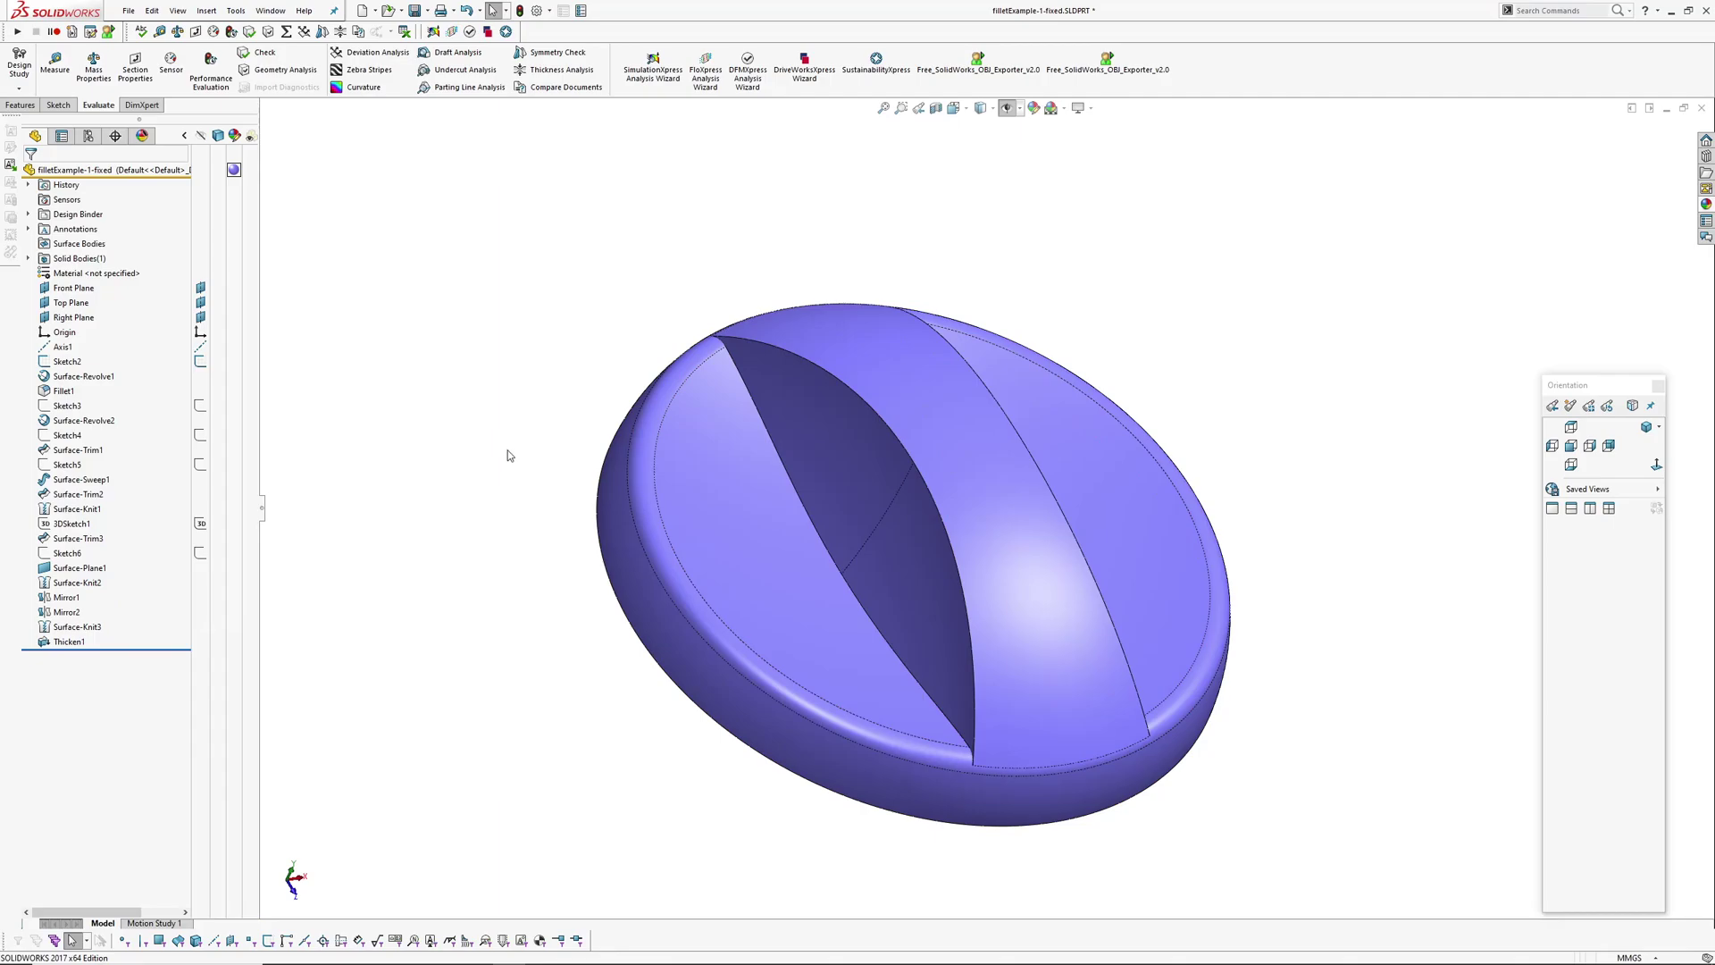
# Display the solid knob shaded without edges and examine the corners where the grip meets the base fillet.
pyautogui.keyDown('ctrl'); pyautogui.moveTo(505, 482); pyautogui.dragTo(502, 421, button='middle'); pyautogui.keyUp('ctrl')
pyautogui.moveTo(770, 581); pyautogui.dragTo(826, 591, button='middle')
pyautogui.scroll(-2, 1137, 634)
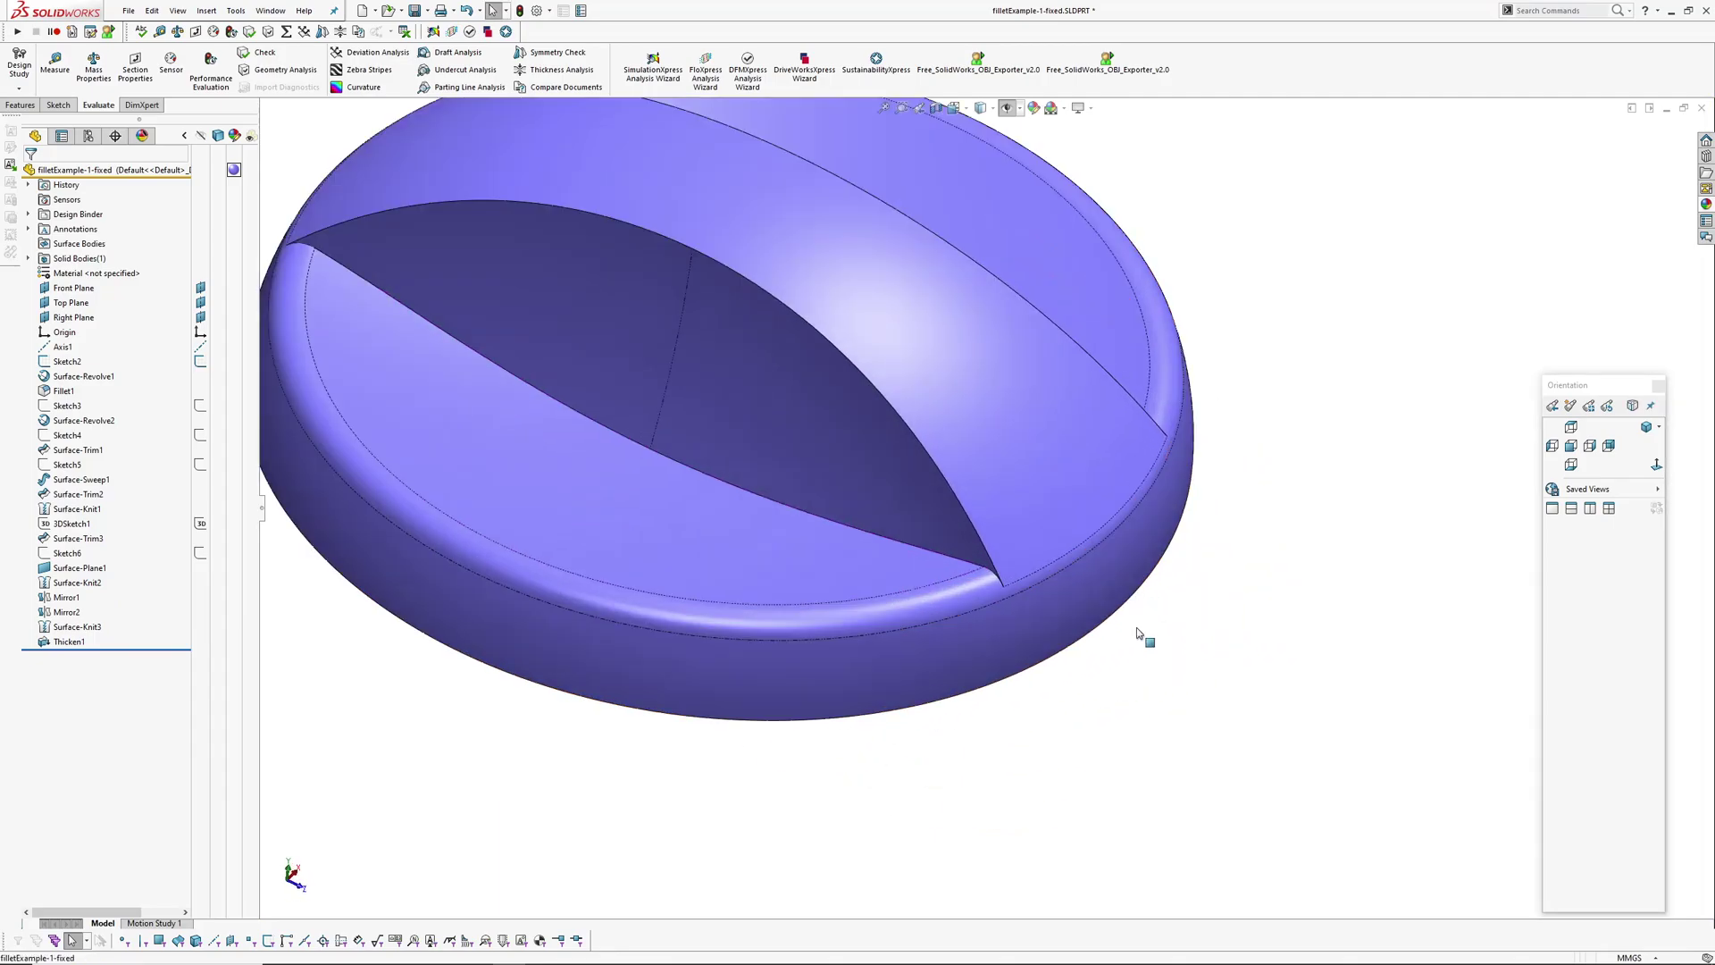
pyautogui.click(996, 108)
pyautogui.click(982, 145)
pyautogui.moveTo(1245, 436)
pyautogui.mouseDown(button='middle')
pyautogui.moveTo(1259, 375)
pyautogui.moveTo(1057, 452)
pyautogui.moveTo(1187, 752)
pyautogui.mouseUp(button='middle')
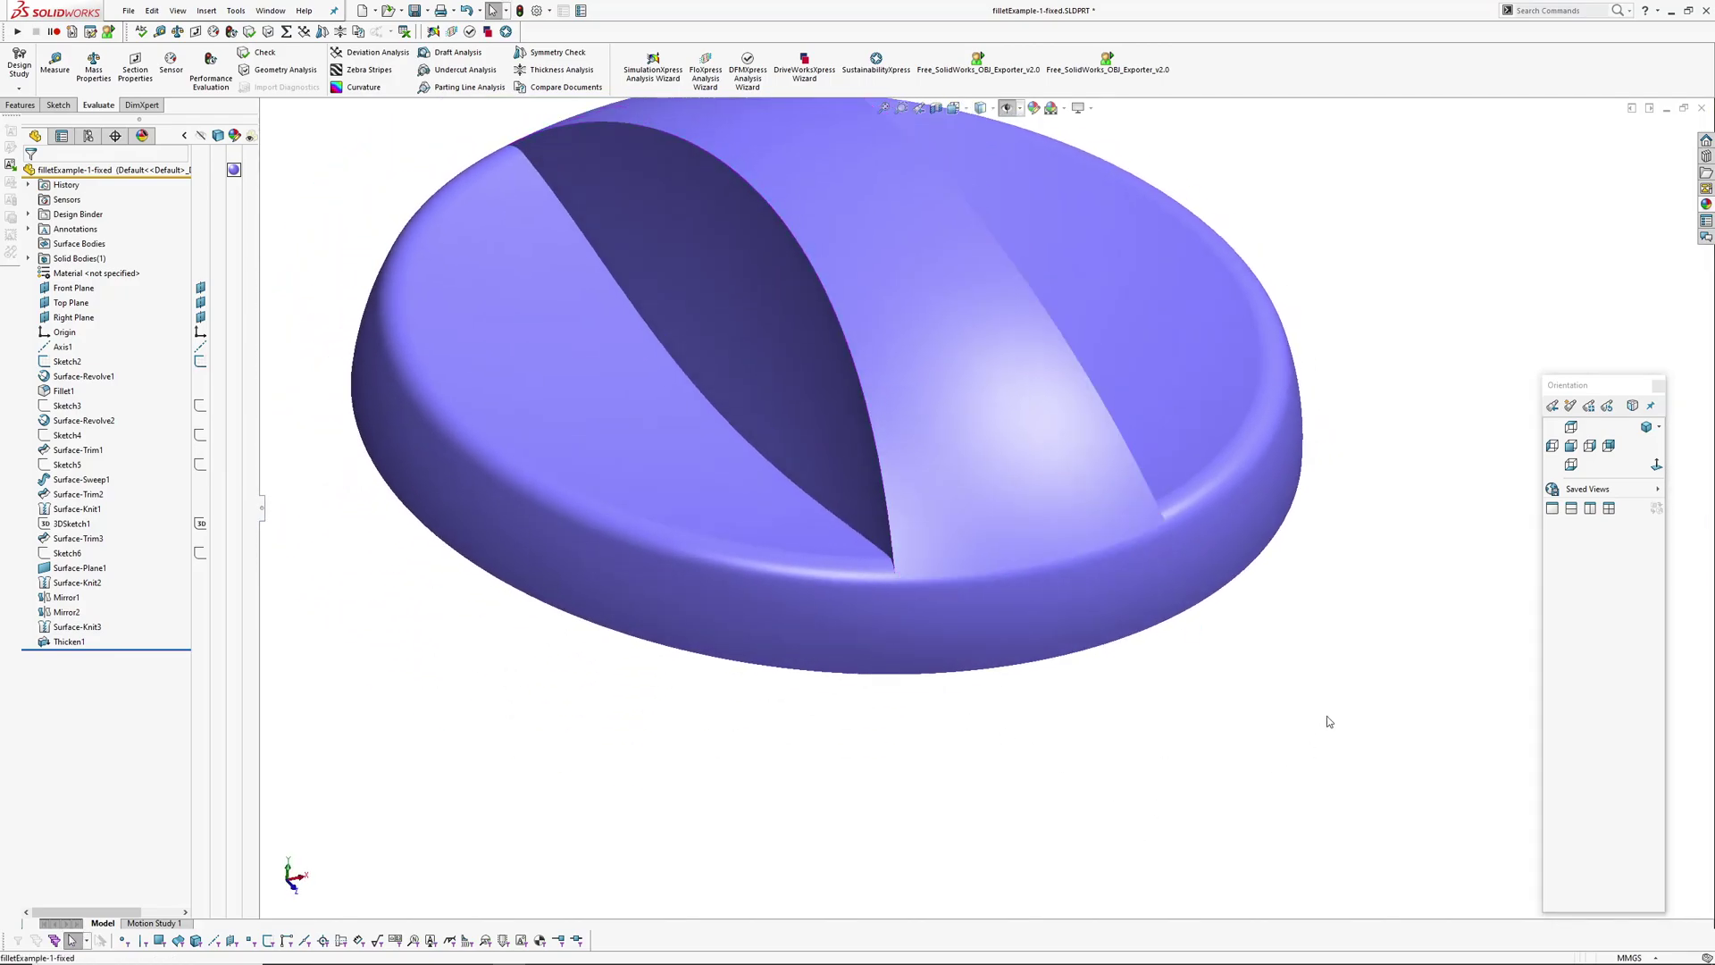
pyautogui.scroll(2, 1329, 711)
pyautogui.keyDown('ctrl'); pyautogui.moveTo(1226, 607); pyautogui.dragTo(1092, 612, button='middle'); pyautogui.keyUp('ctrl')
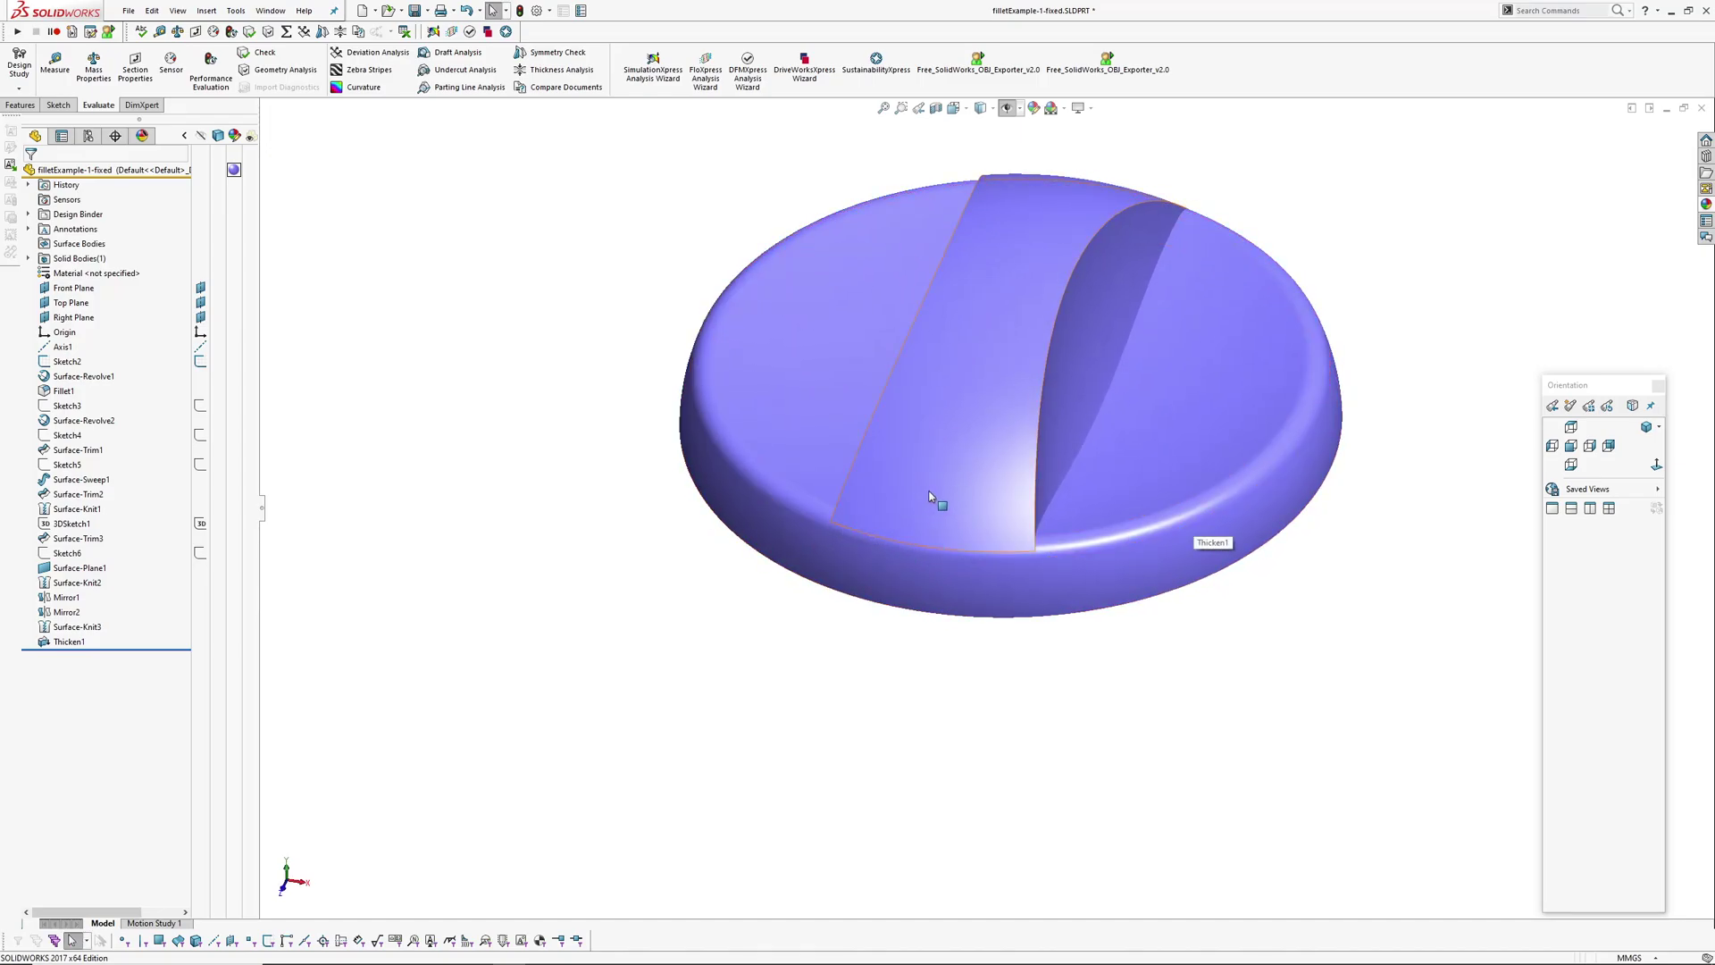
pyautogui.moveTo(933, 483); pyautogui.dragTo(903, 605, button='middle')
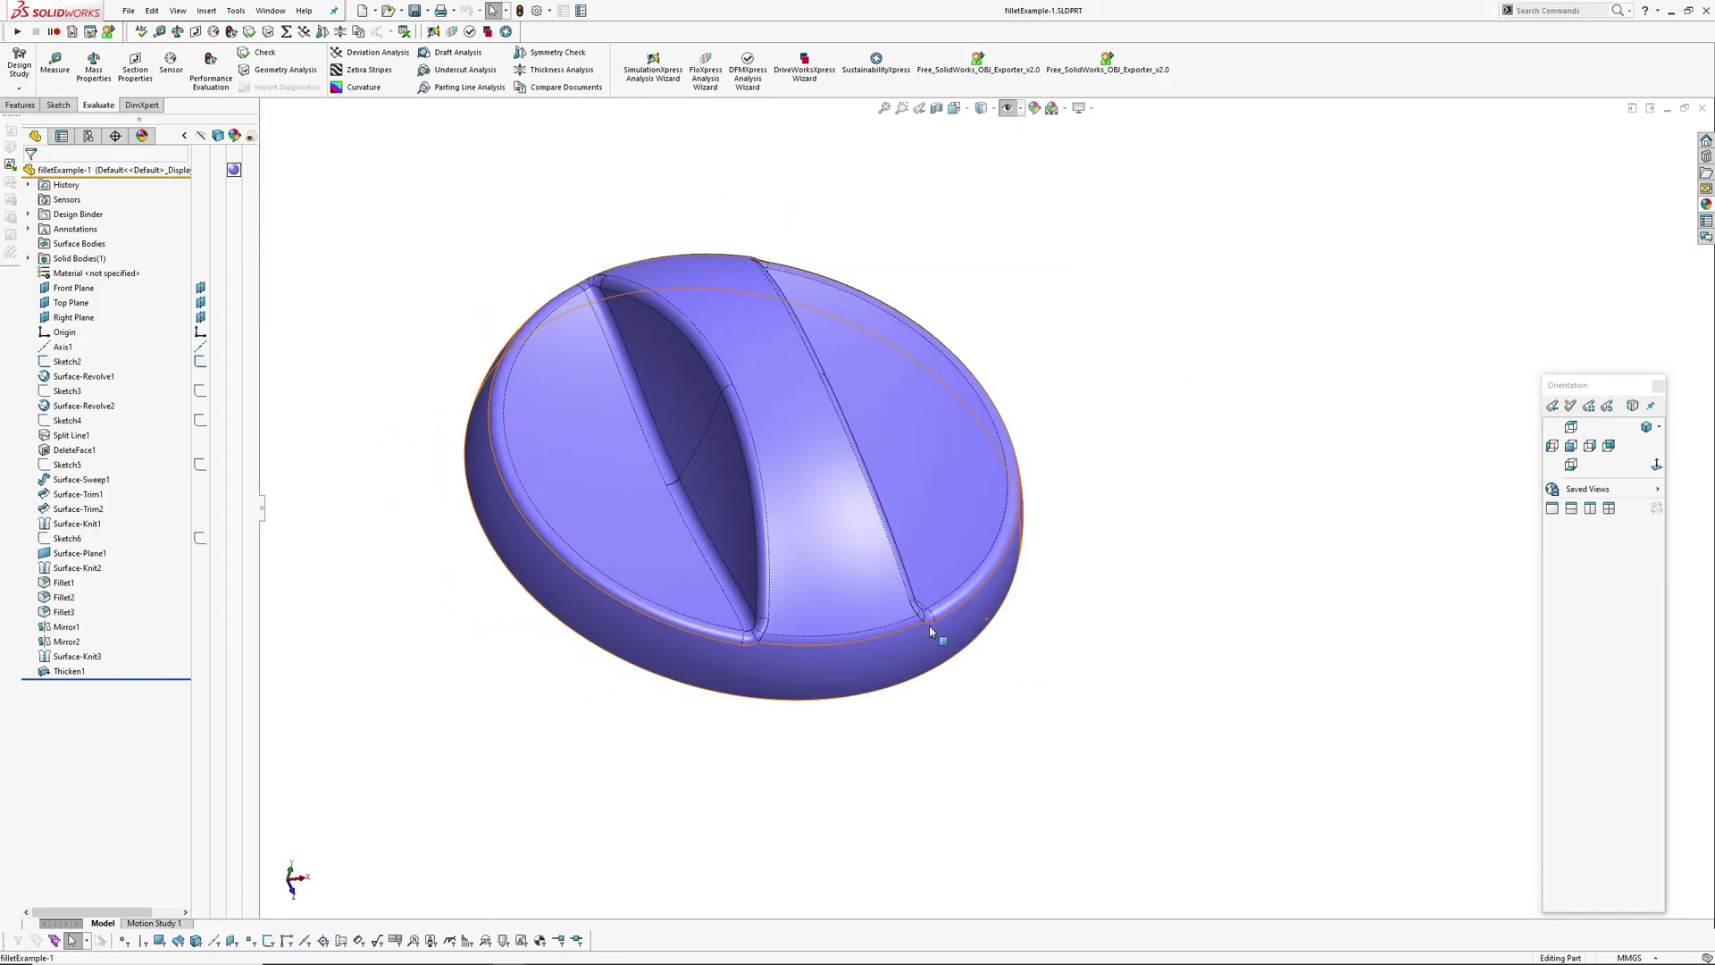
# In the filletExample-1 part, display the knob shaded without edges and examine its filleted corners.
pyautogui.scroll(-6, 894, 580)
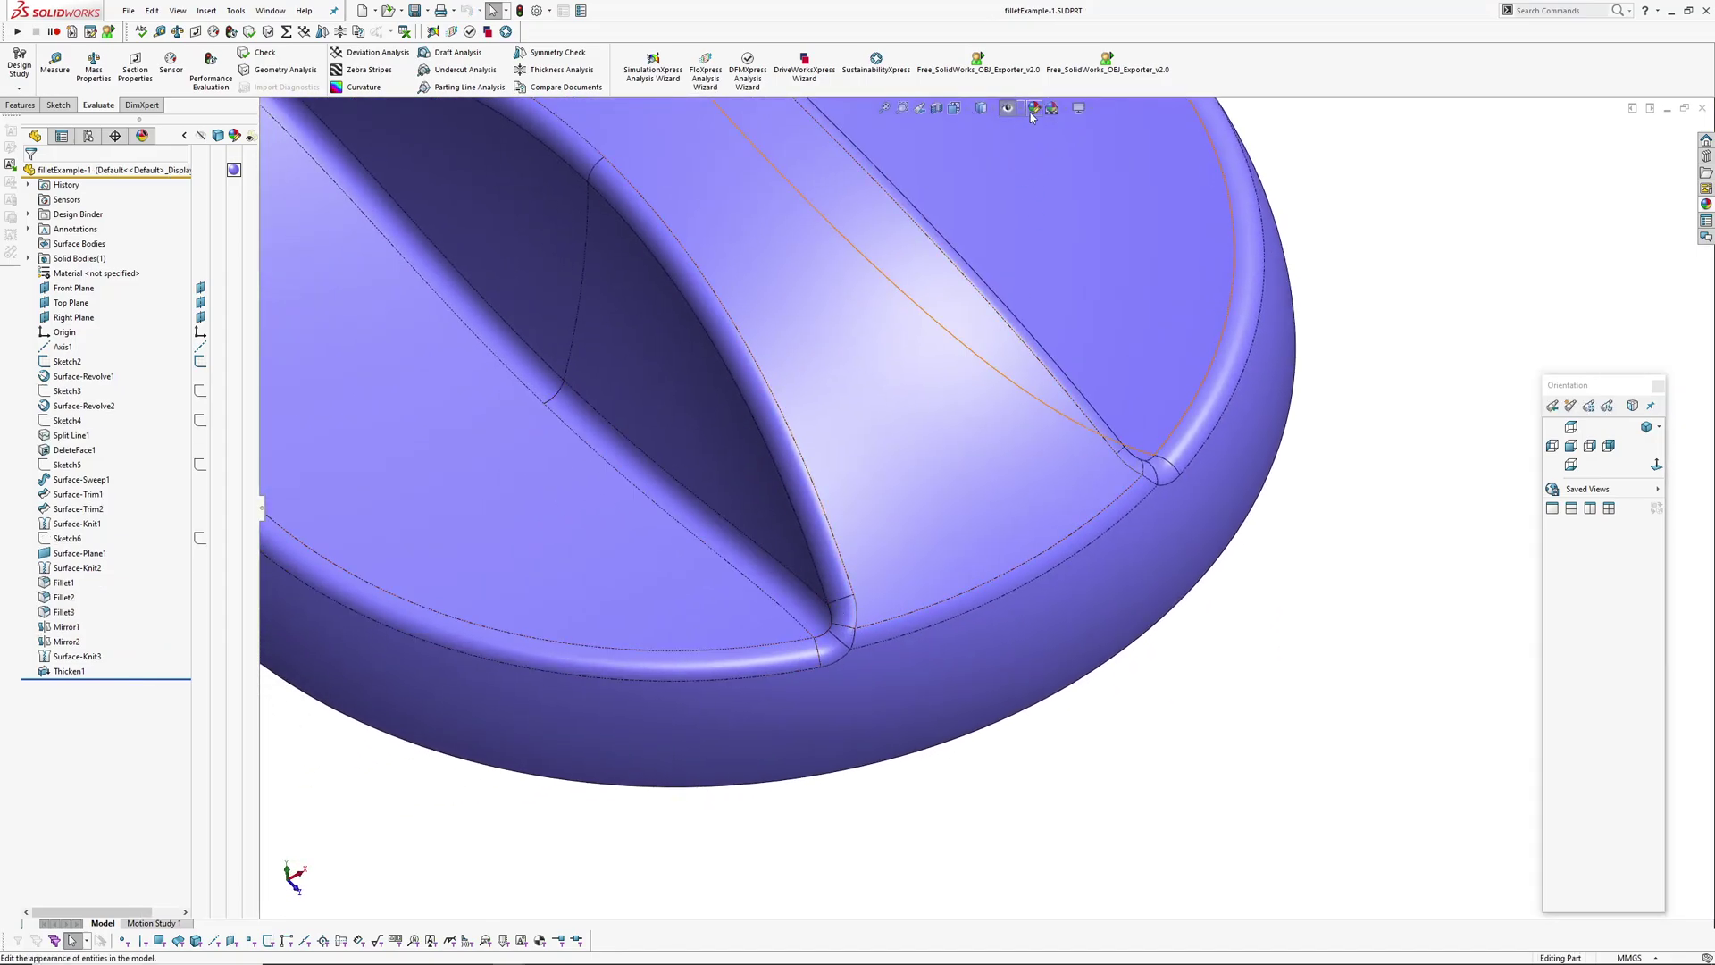
pyautogui.click(995, 107)
pyautogui.click(983, 137)
pyautogui.scroll(6, 1245, 463)
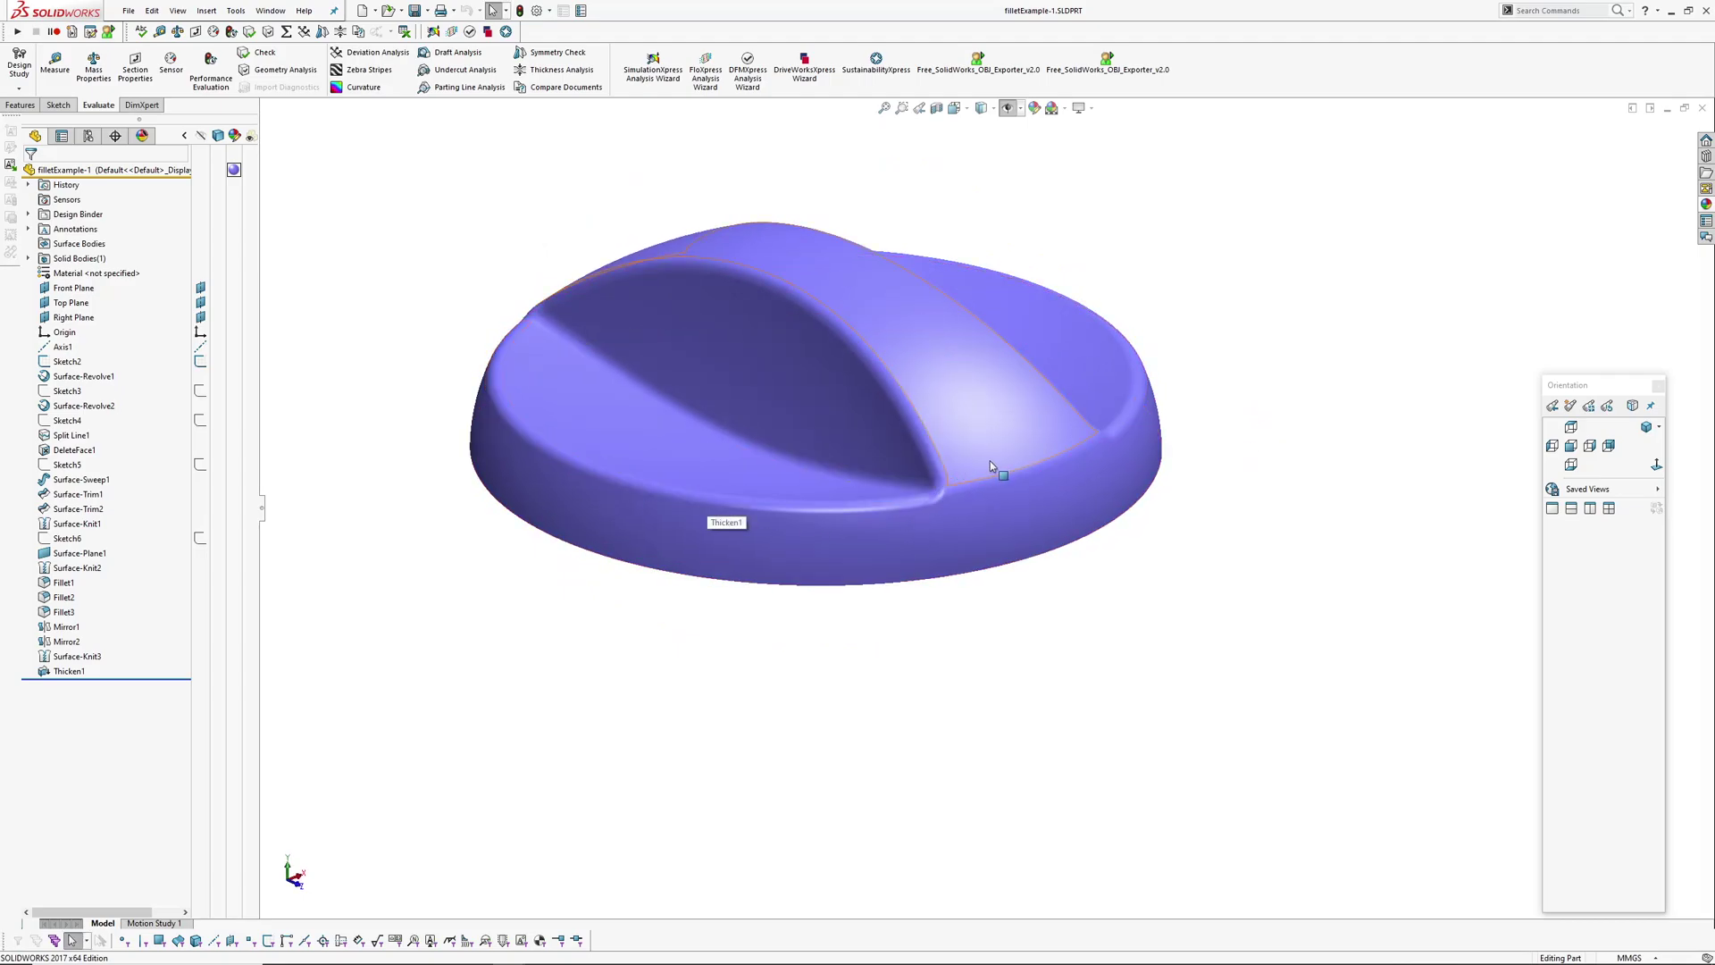
pyautogui.moveTo(1095, 463); pyautogui.dragTo(845, 490, button='middle')
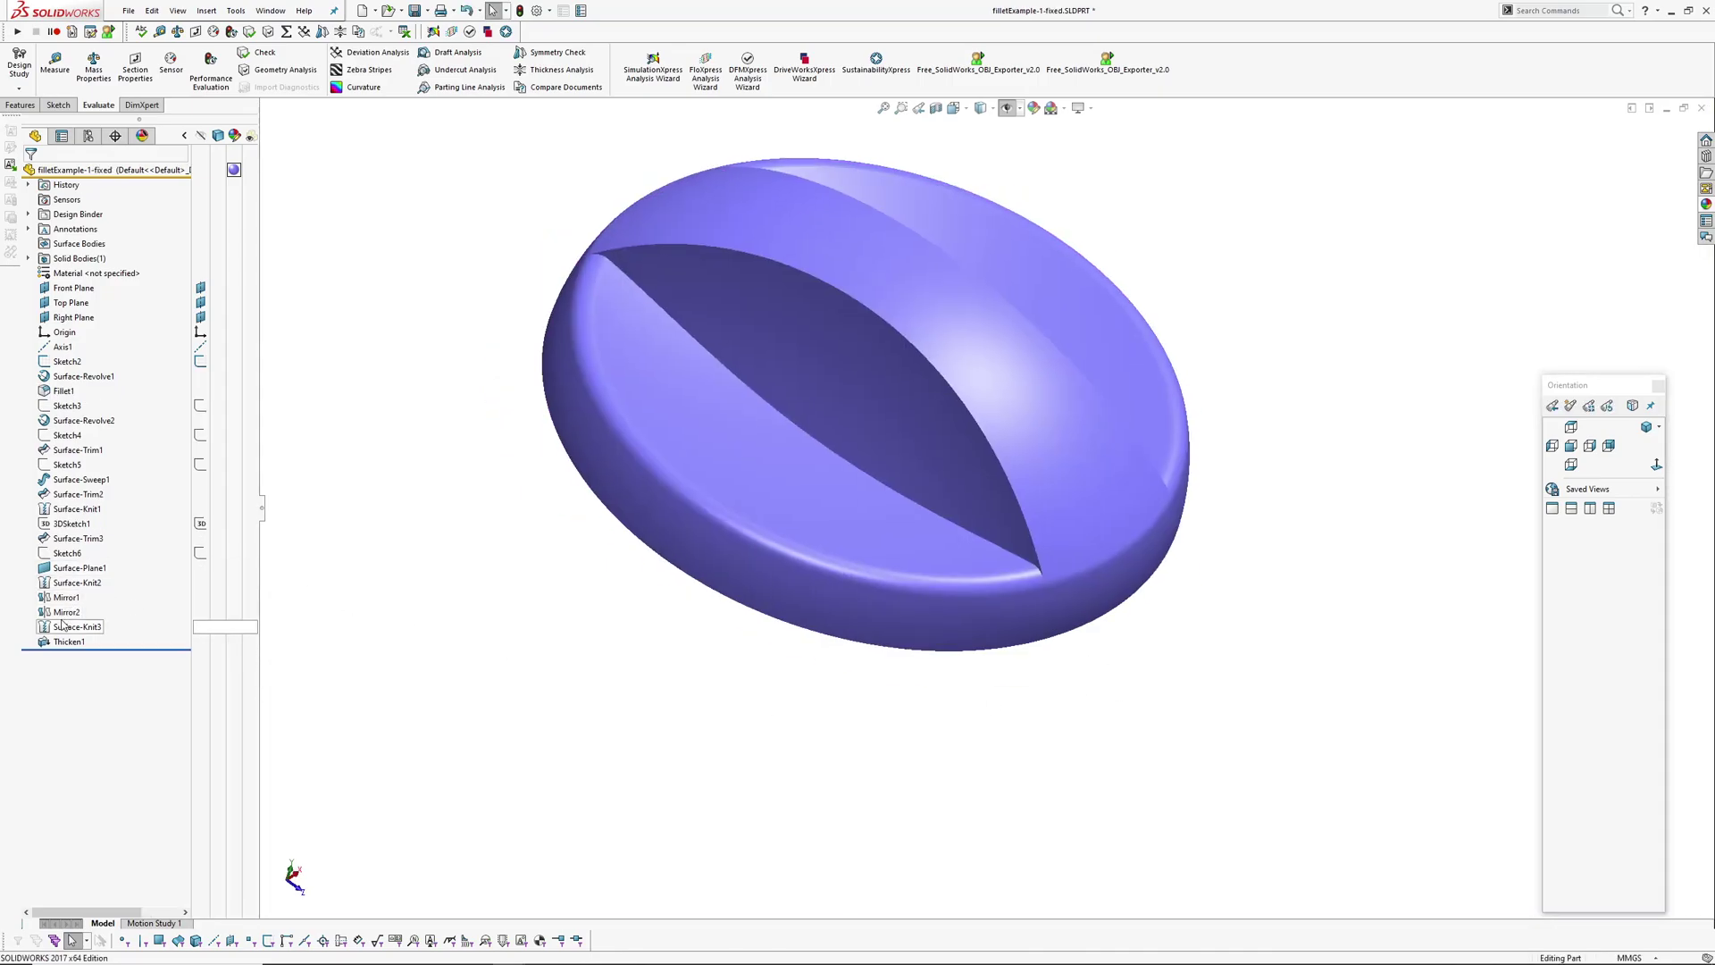
# Roll the part back to before Mirror1 and fillet the edge where the grip wall meets the base top with a 1 mm radius.
pyautogui.click(62, 601)
pyautogui.click(106, 560)
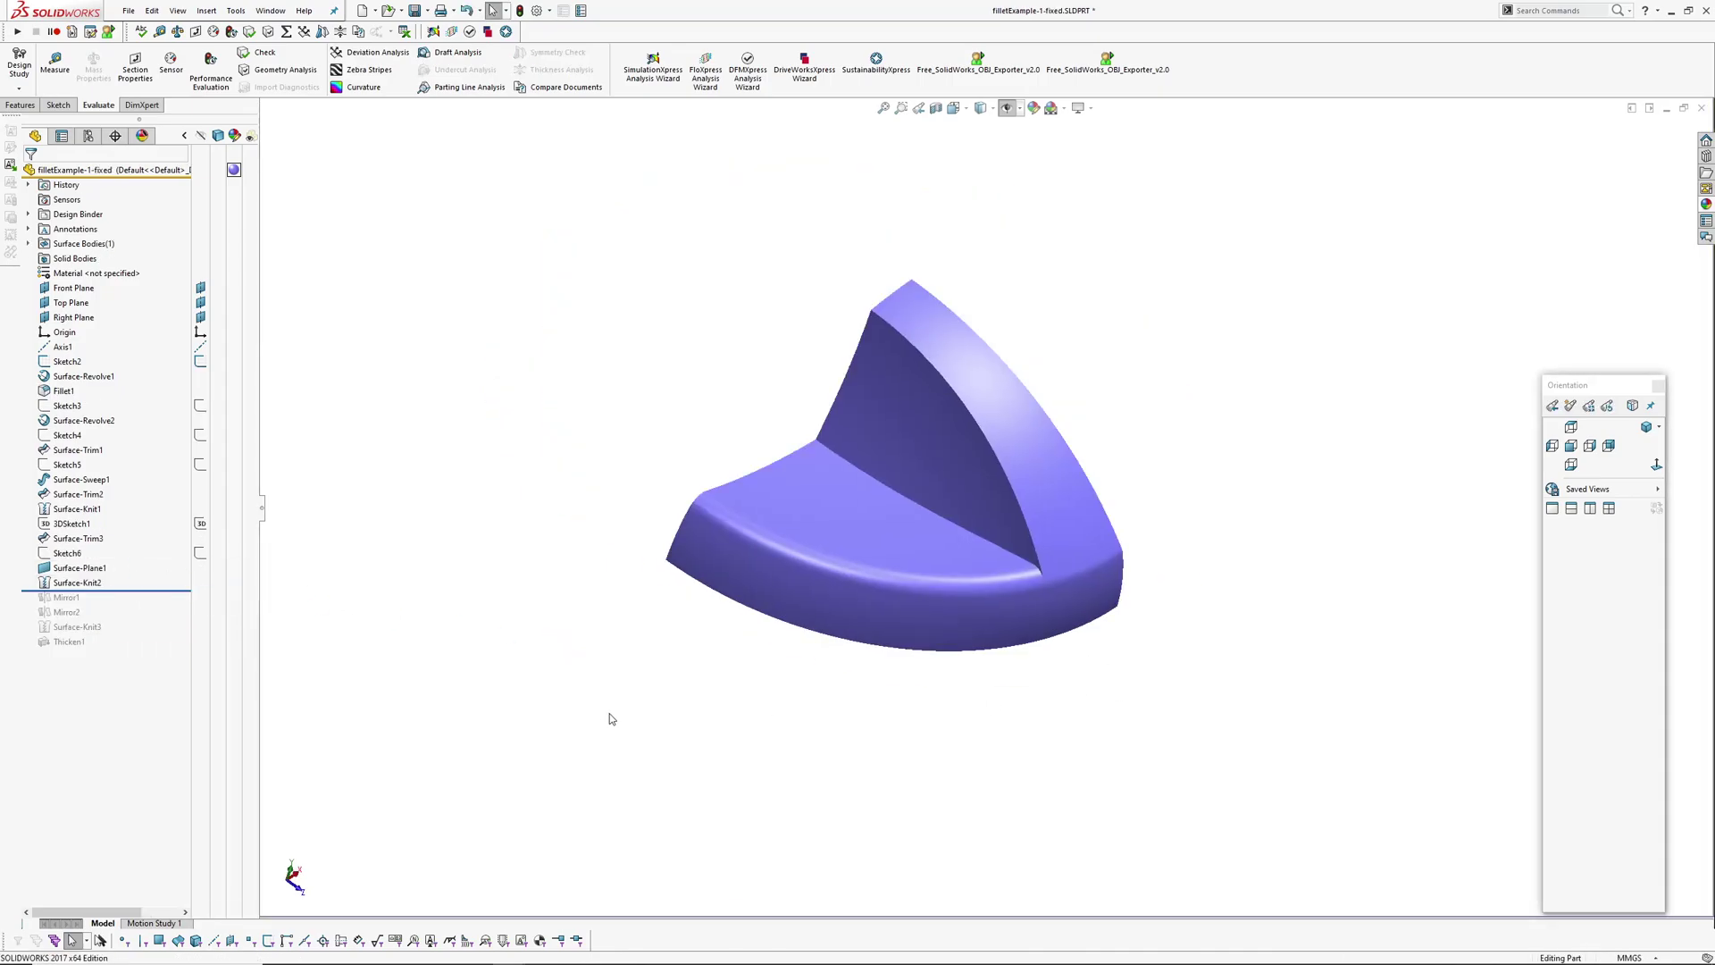
pyautogui.press('s')
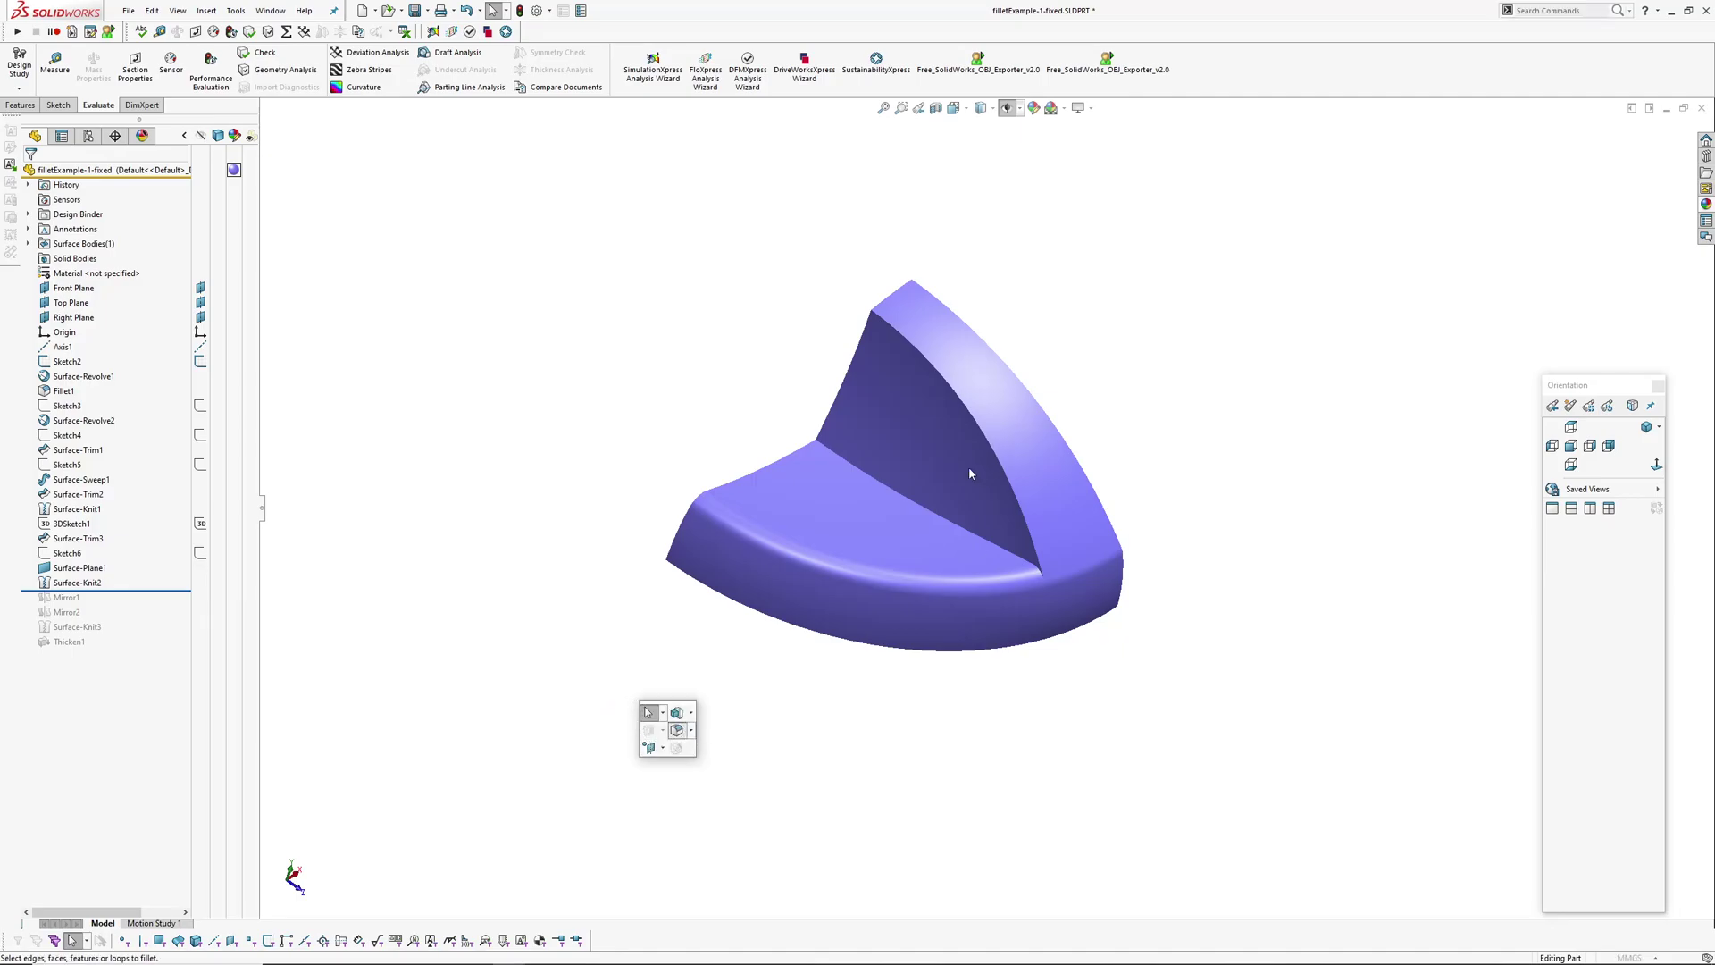
pyautogui.click(906, 501)
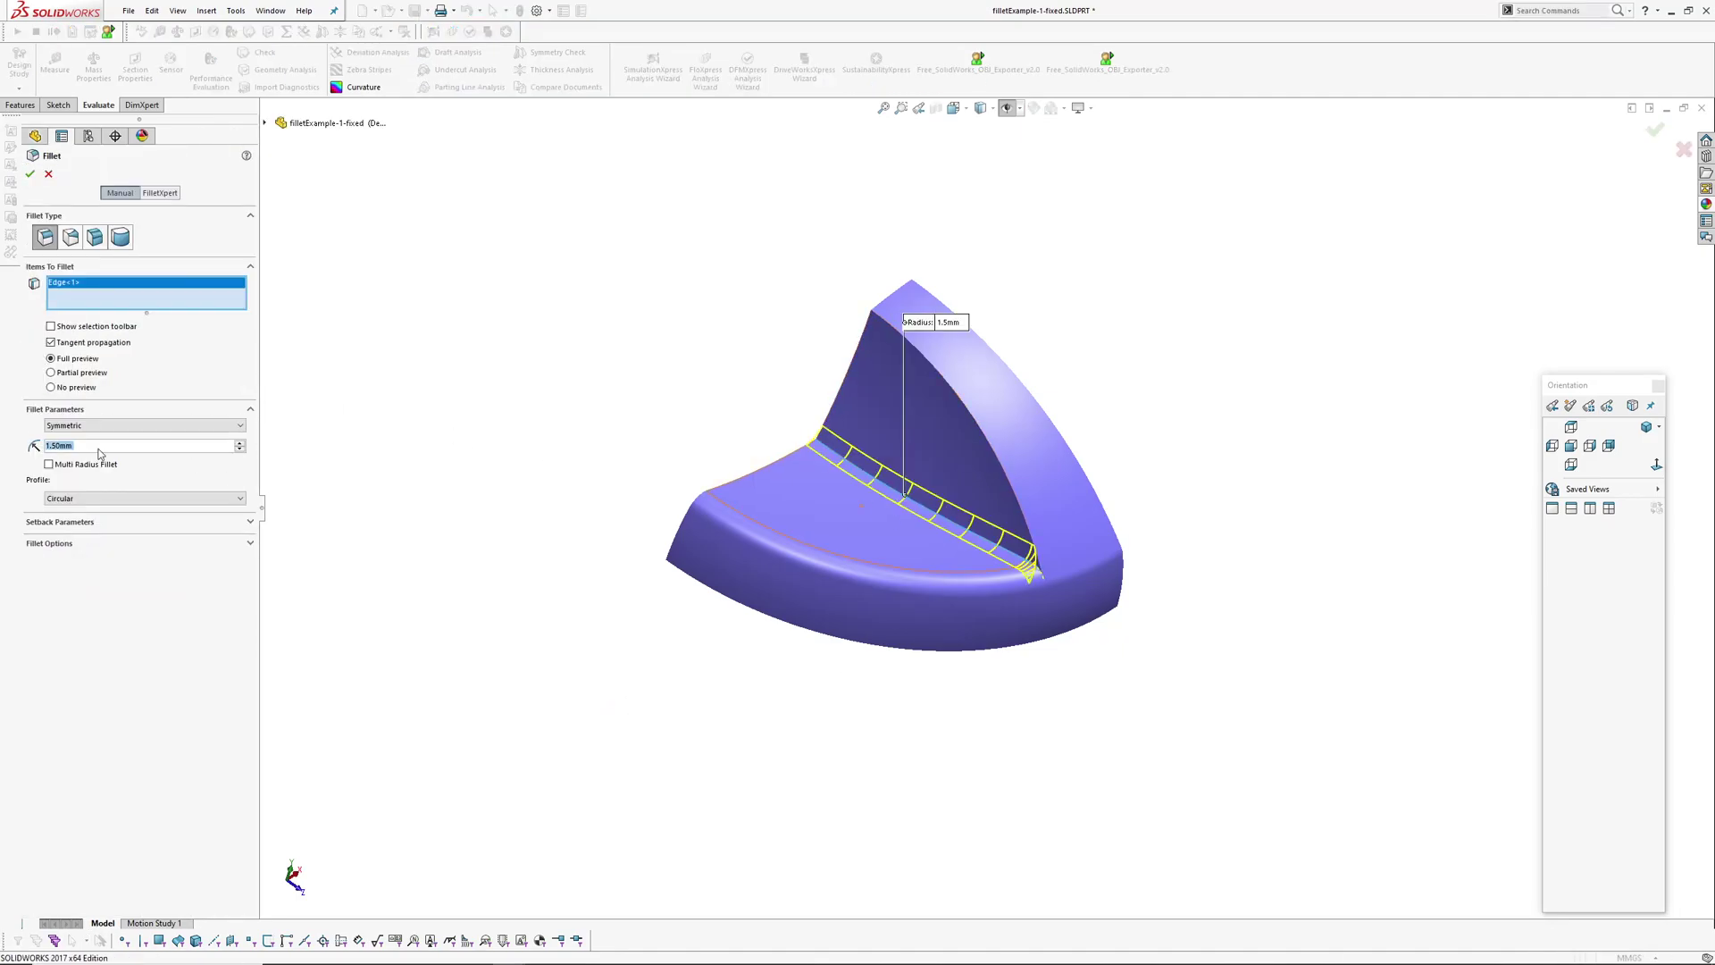
pyautogui.press('Return')
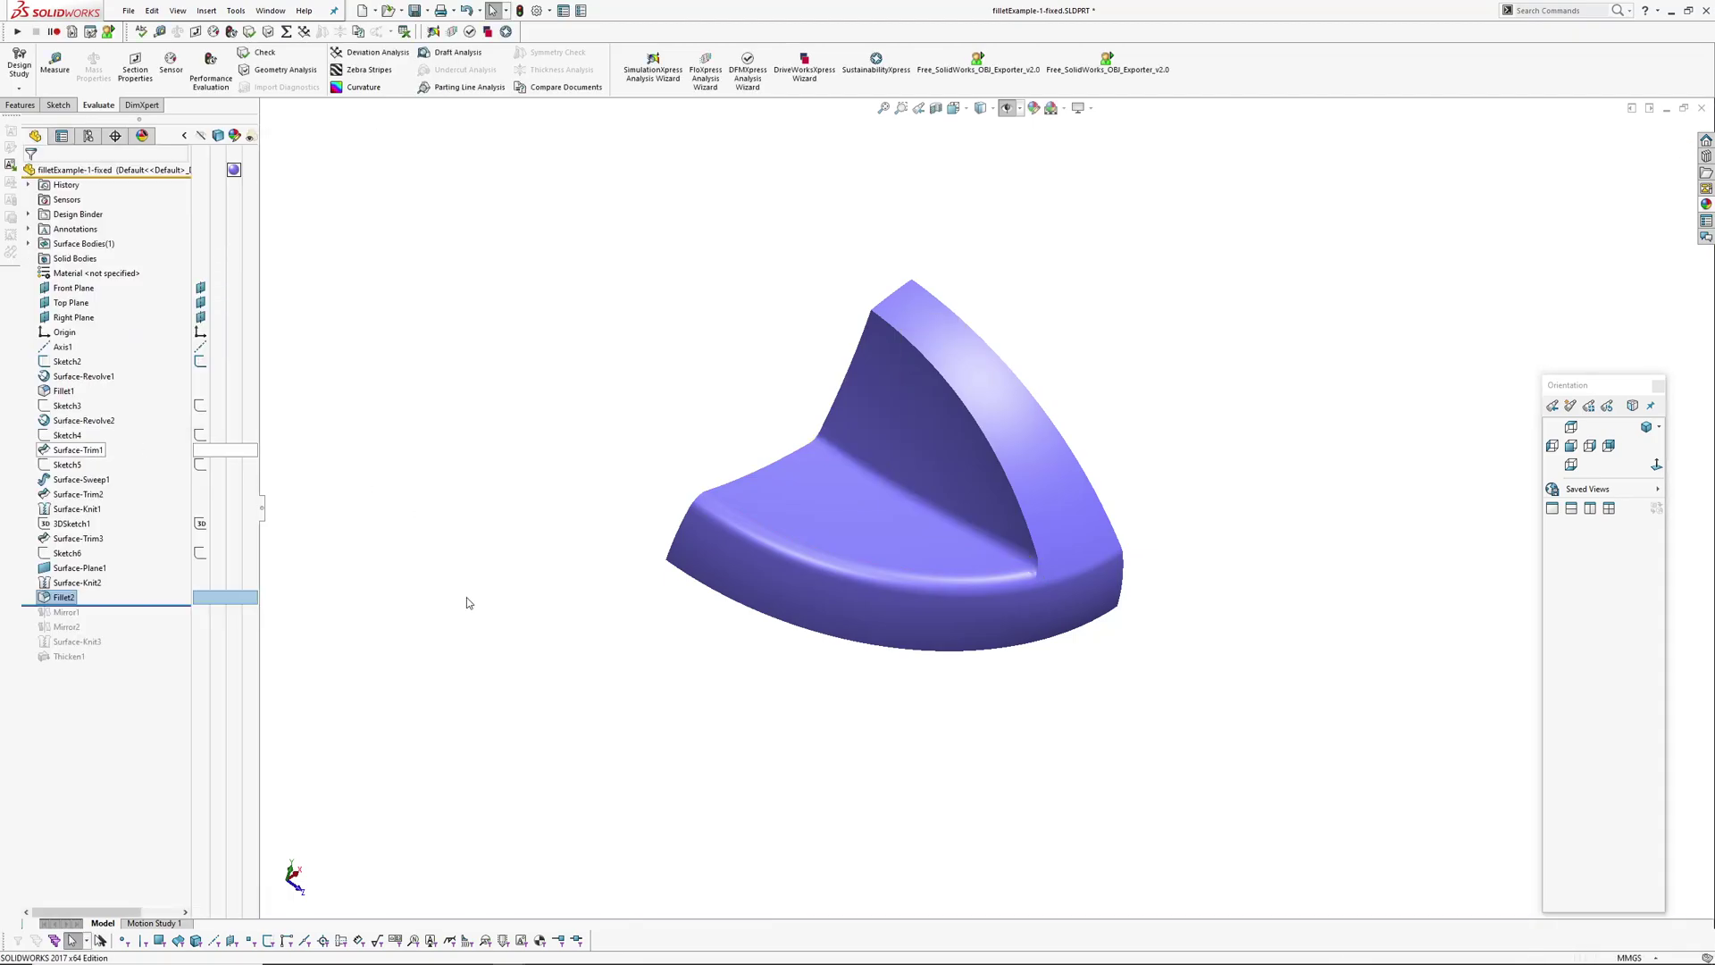
# Fillet the curved upper edge of the grip's side wall with a 1 mm radius.
pyautogui.press('s')
pyautogui.click(624, 509)
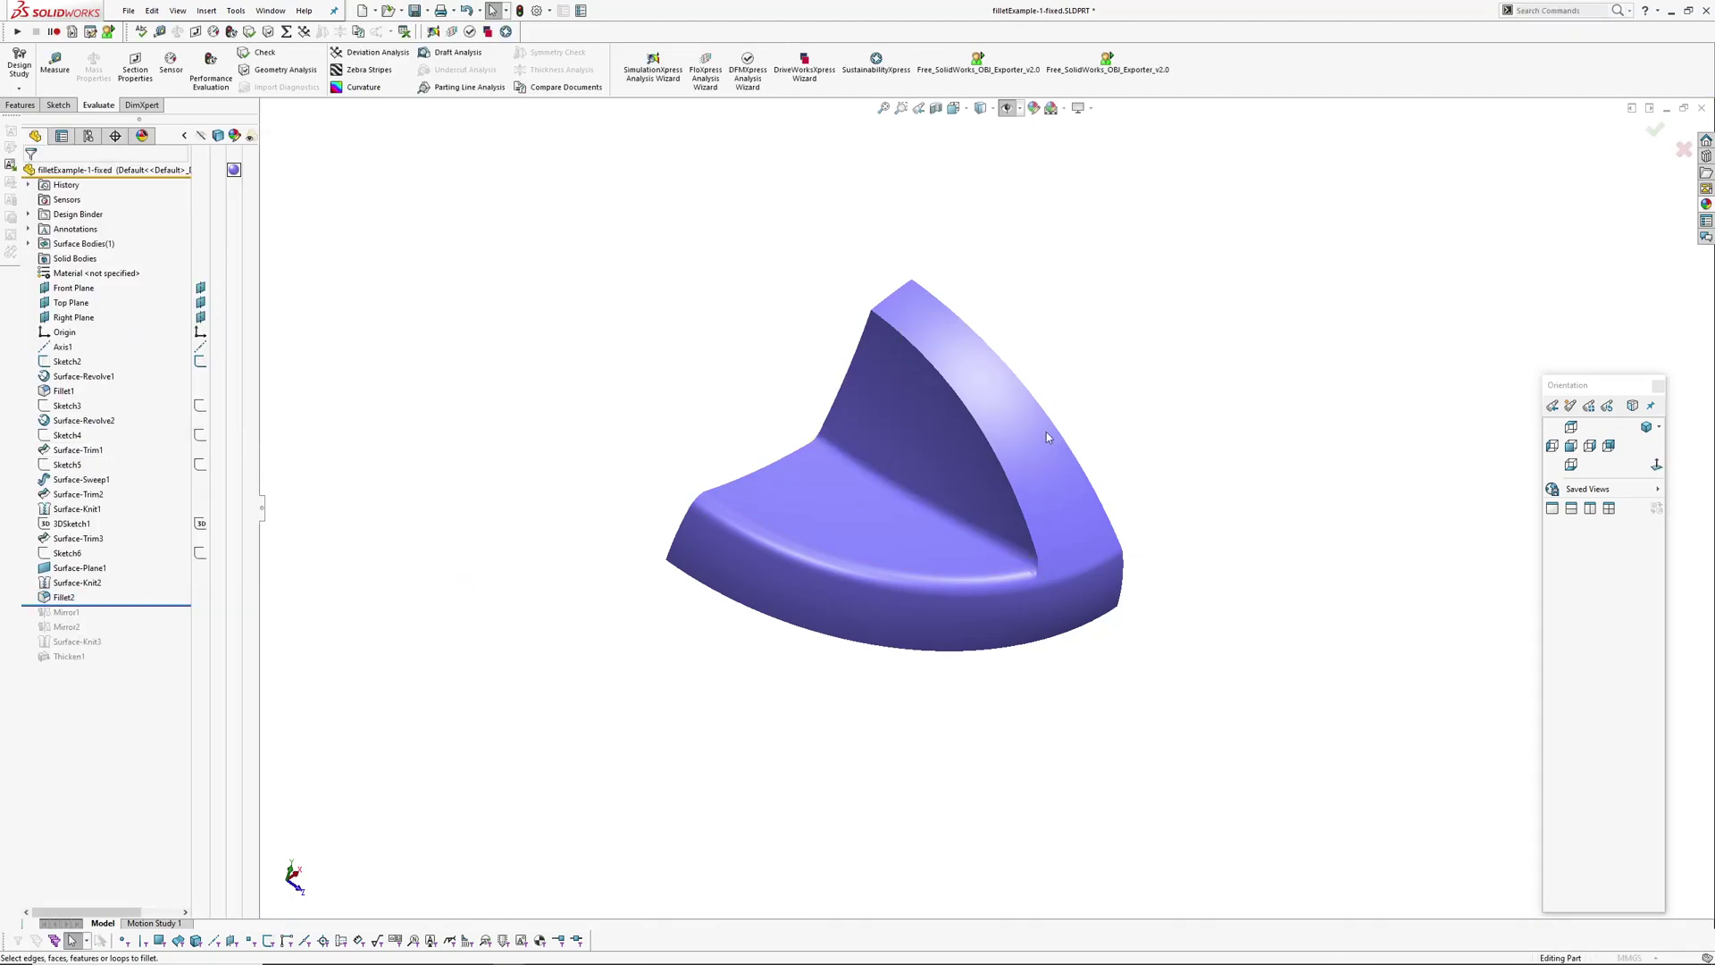
pyautogui.click(952, 388)
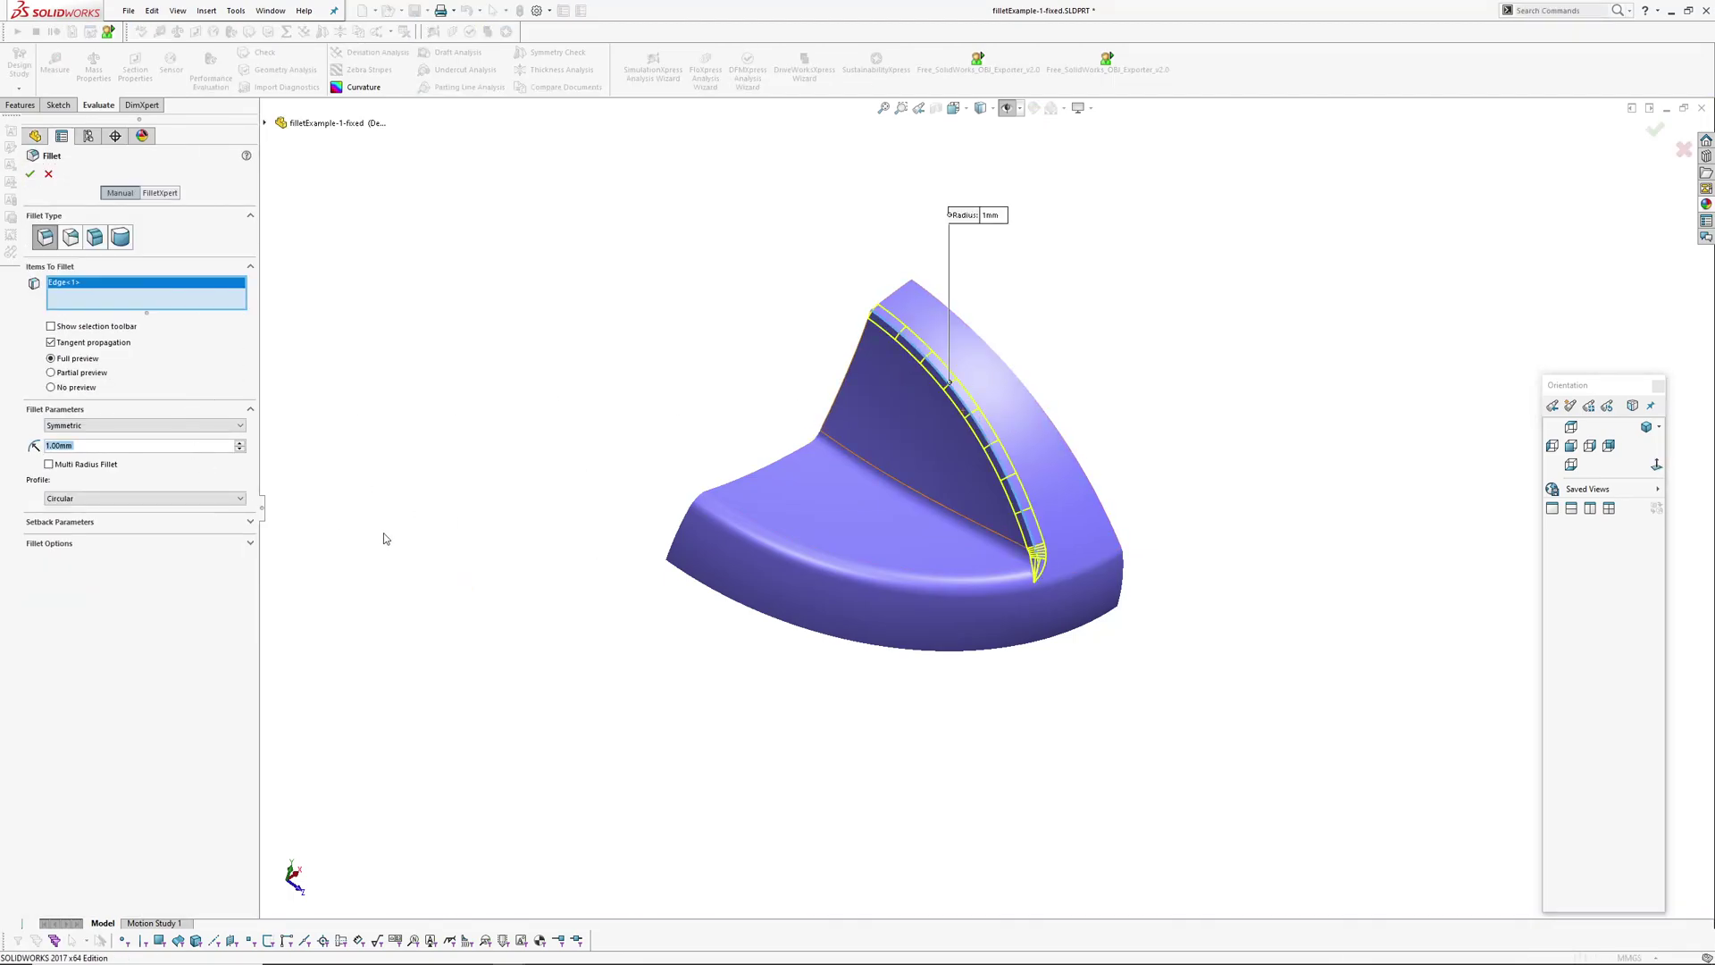
pyautogui.press('Return')
# Enlarge the radius of the upper grip edge fillet and roll the feature history forward past Thicken1.
pyautogui.moveTo(732, 565); pyautogui.dragTo(670, 577, button='middle')
pyautogui.click(60, 612)
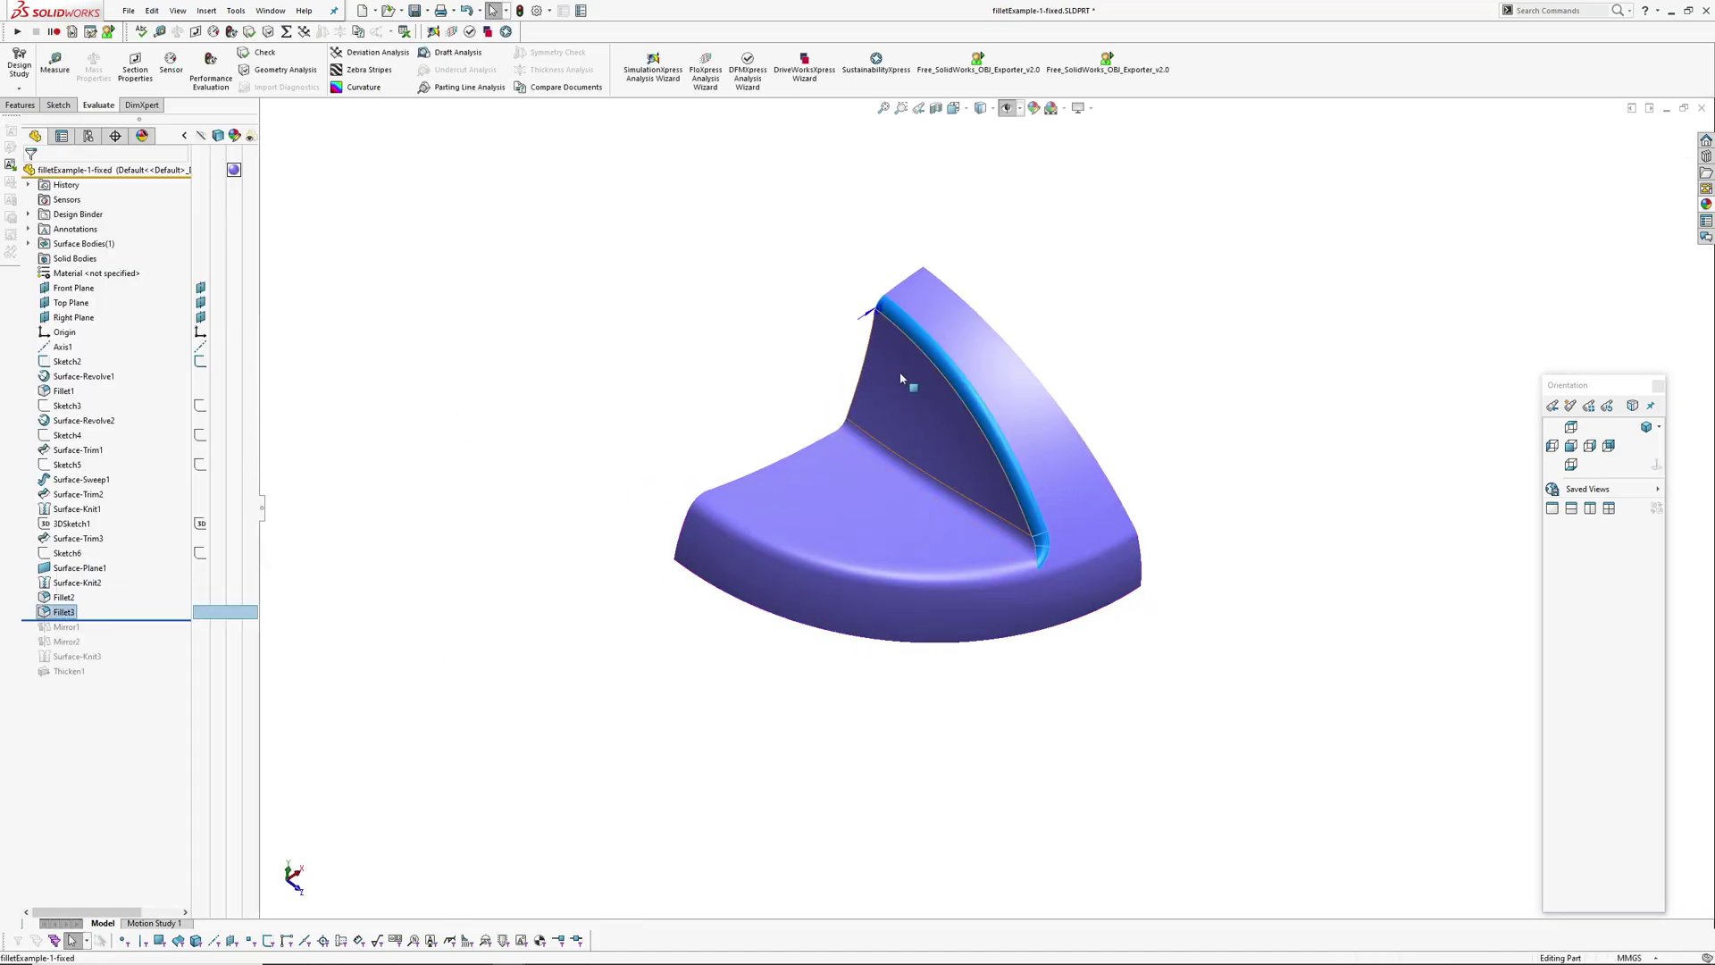
pyautogui.doubleClick(878, 310)
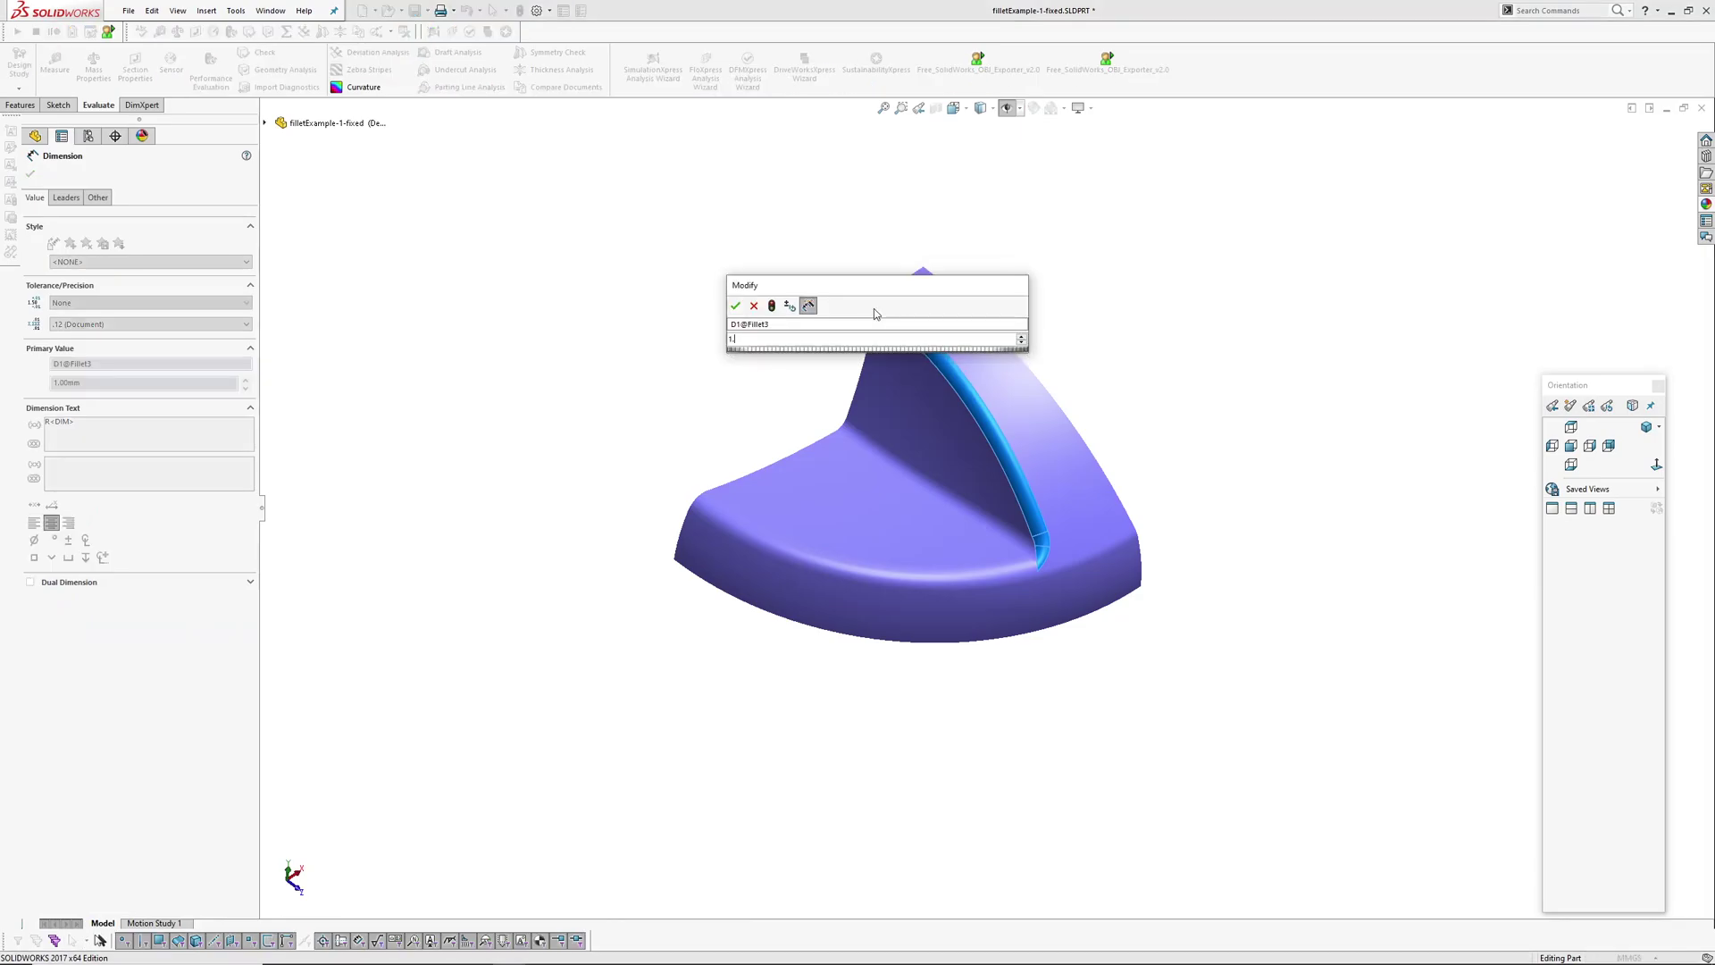
pyautogui.press('Return')
pyautogui.press('Return')
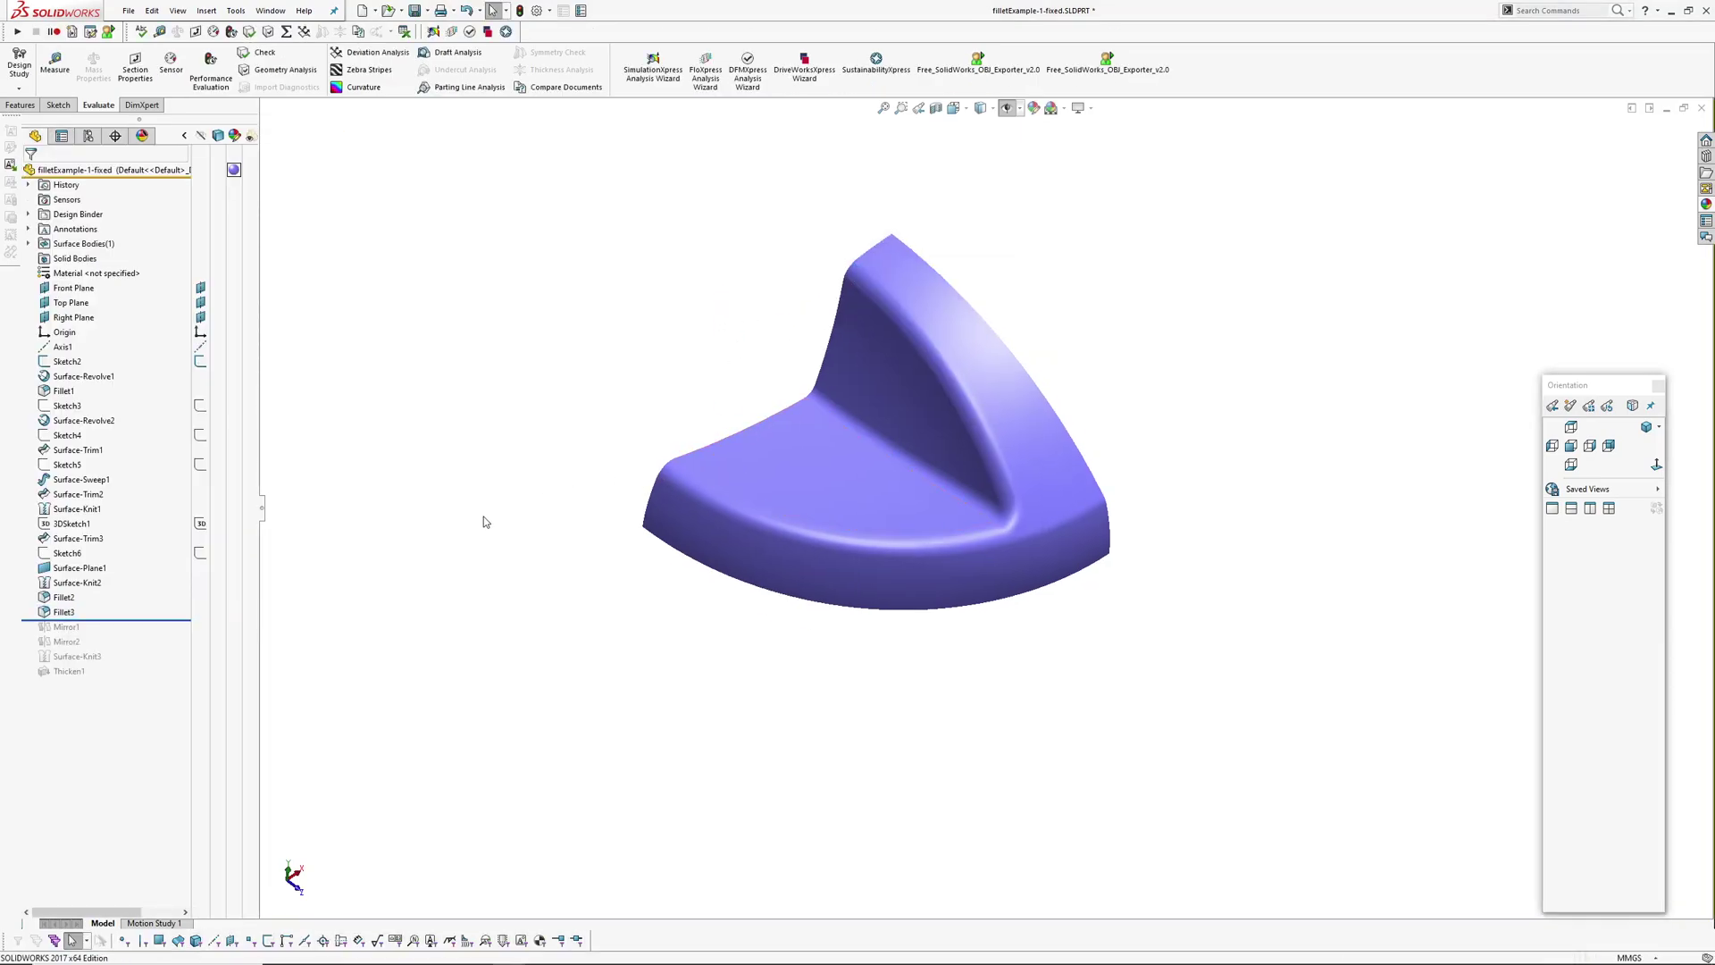
pyautogui.moveTo(123, 621); pyautogui.dragTo(122, 678)
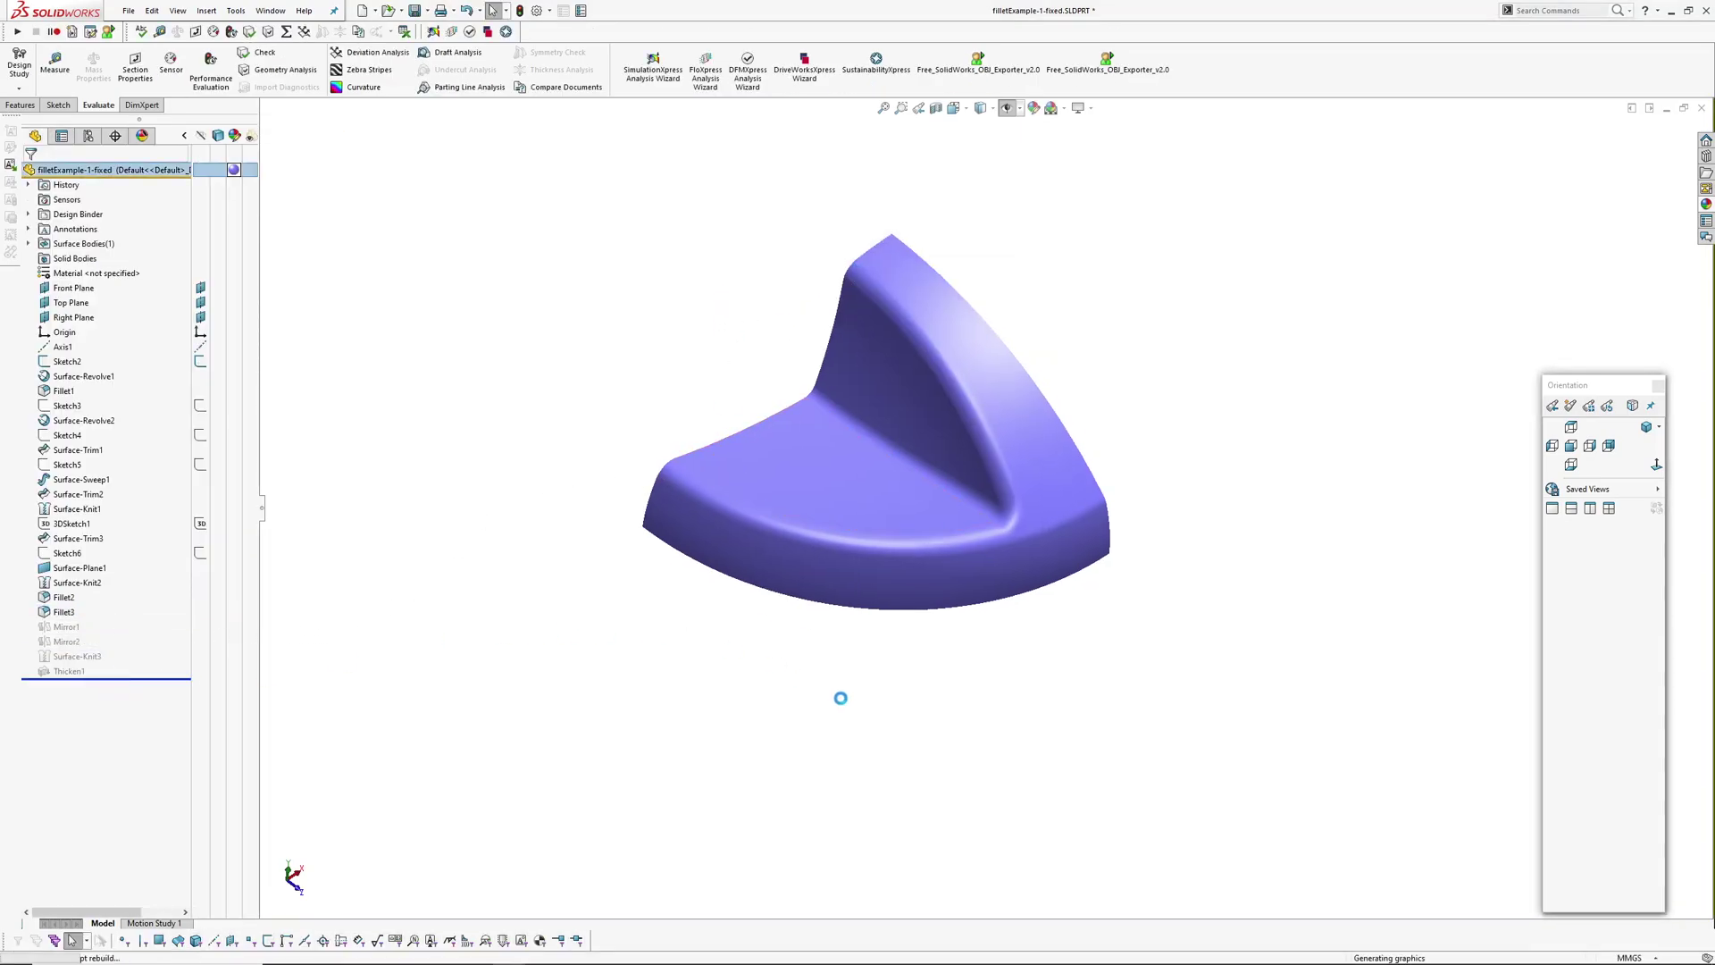
# Examine the knob's corners where the grip fillets run into the base fillet, shaded and with the face edges shown.
pyautogui.moveTo(942, 708); pyautogui.dragTo(923, 617, button='middle')
pyautogui.scroll(-3, 979, 578)
pyautogui.middleClick(923, 538)
pyautogui.moveTo(923, 538); pyautogui.dragTo(1117, 613, button='middle')
pyautogui.scroll(3, 947, 615)
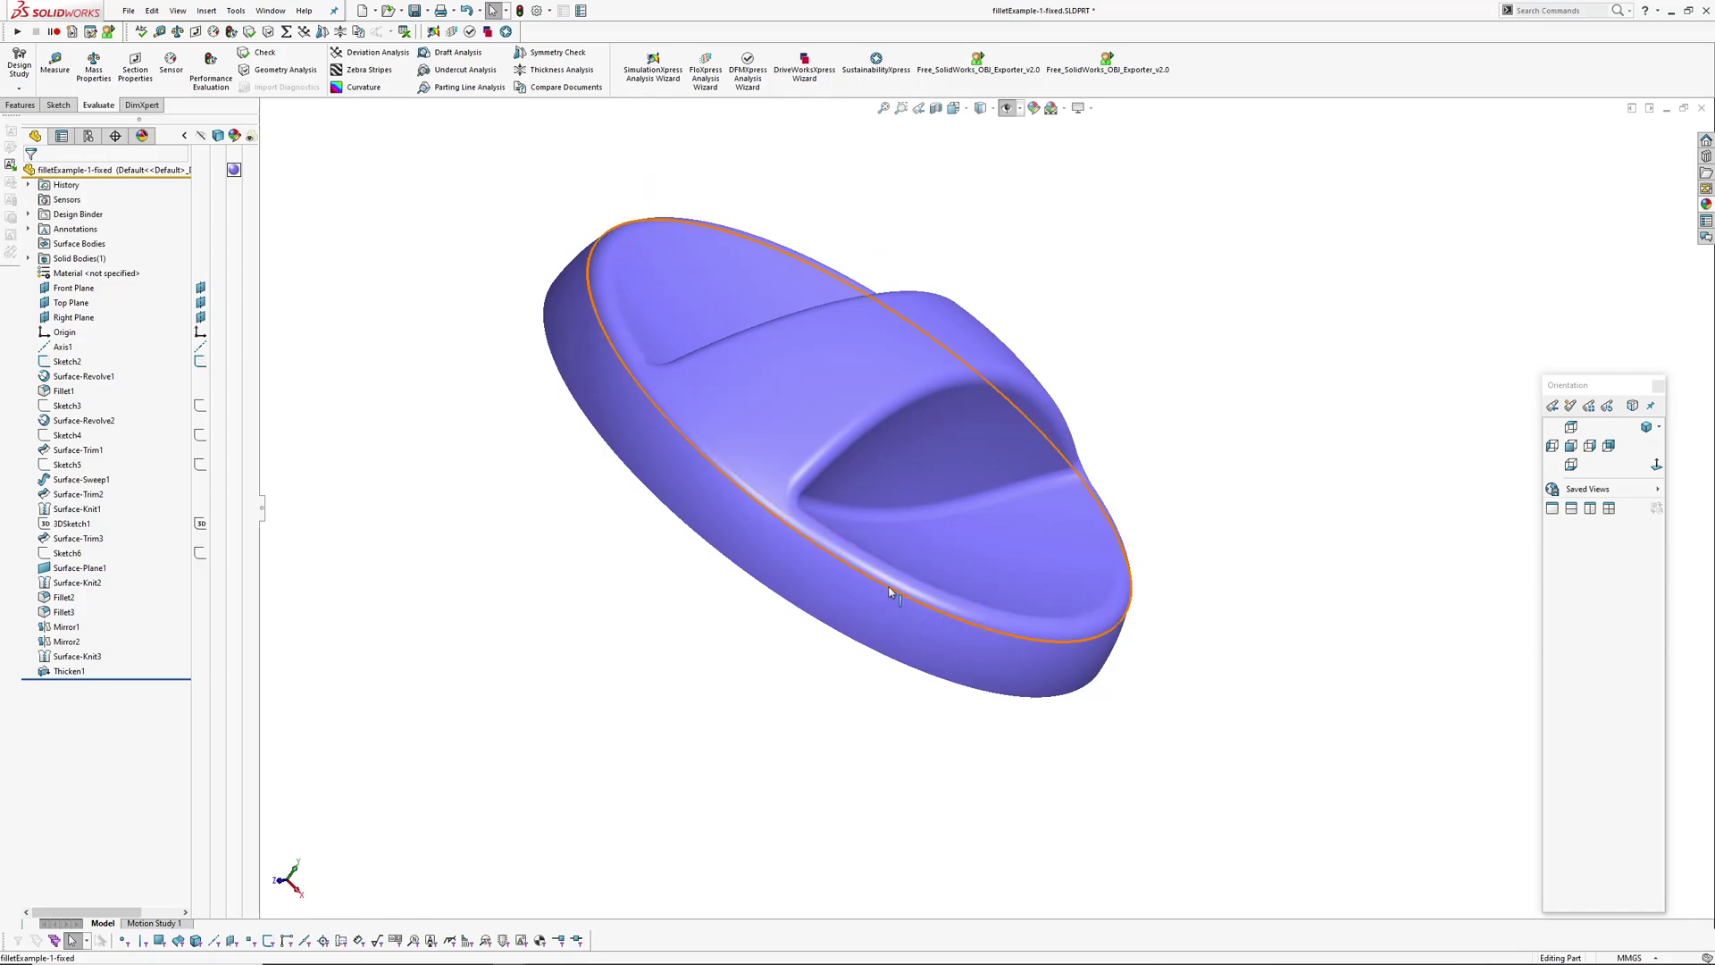
pyautogui.moveTo(761, 384); pyautogui.dragTo(781, 601, button='middle')
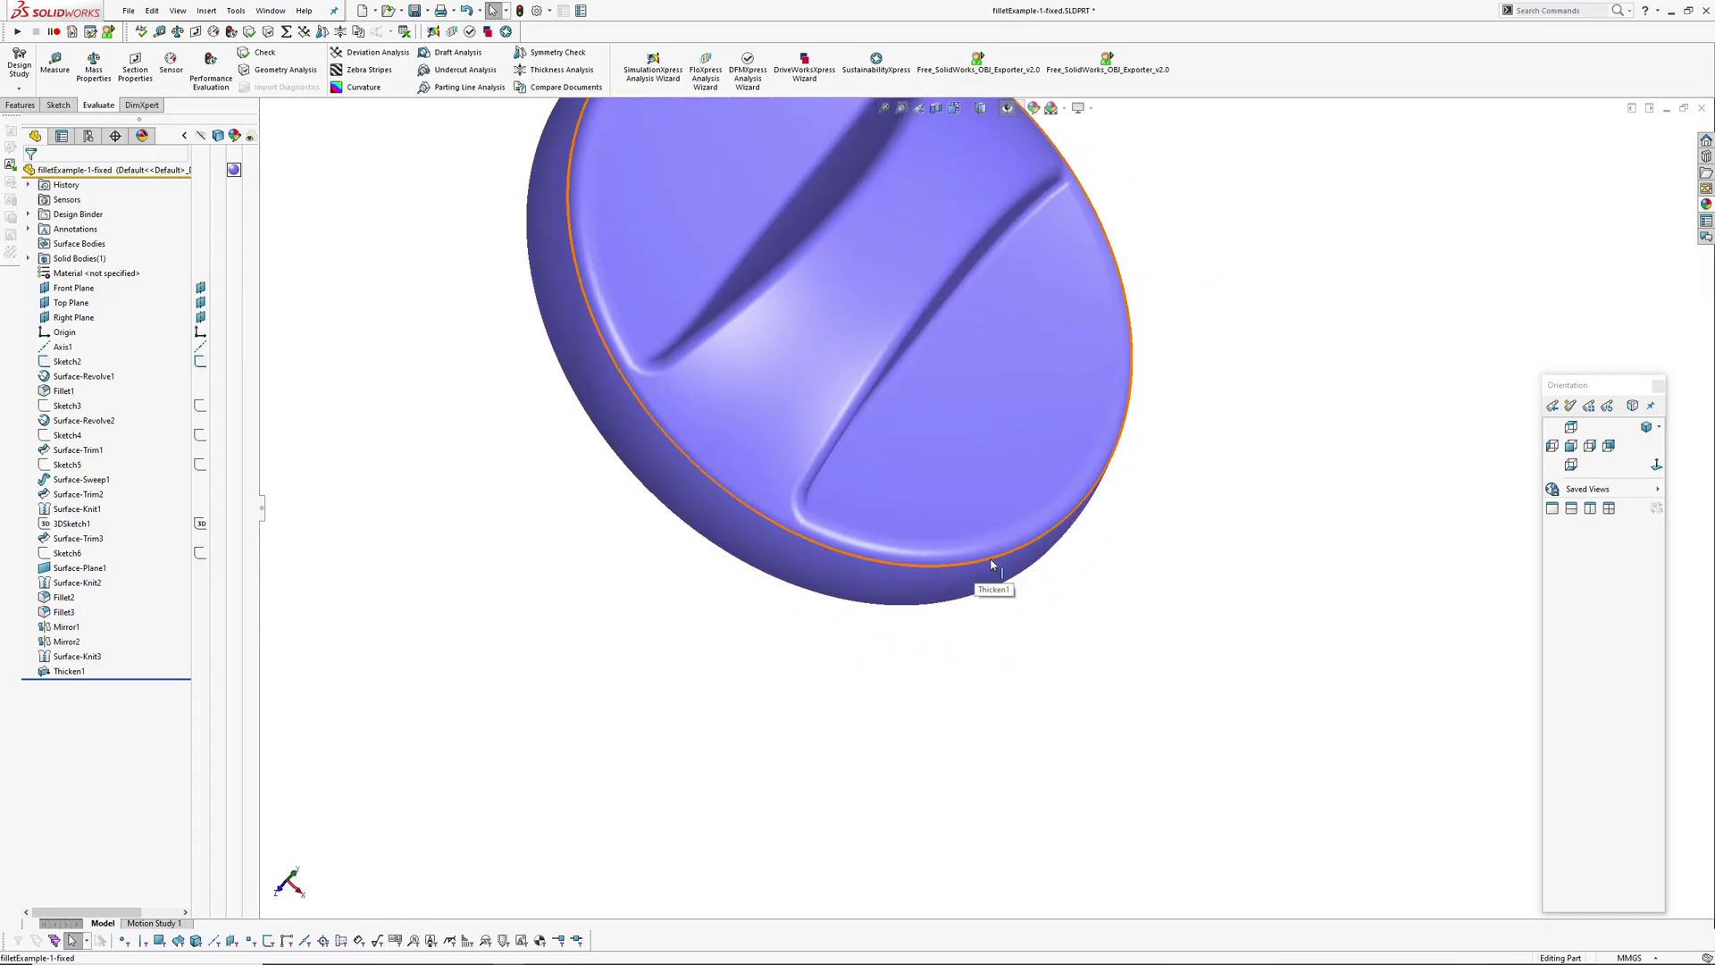
pyautogui.moveTo(988, 571); pyautogui.dragTo(957, 486, button='middle')
pyautogui.scroll(-6, 973, 590)
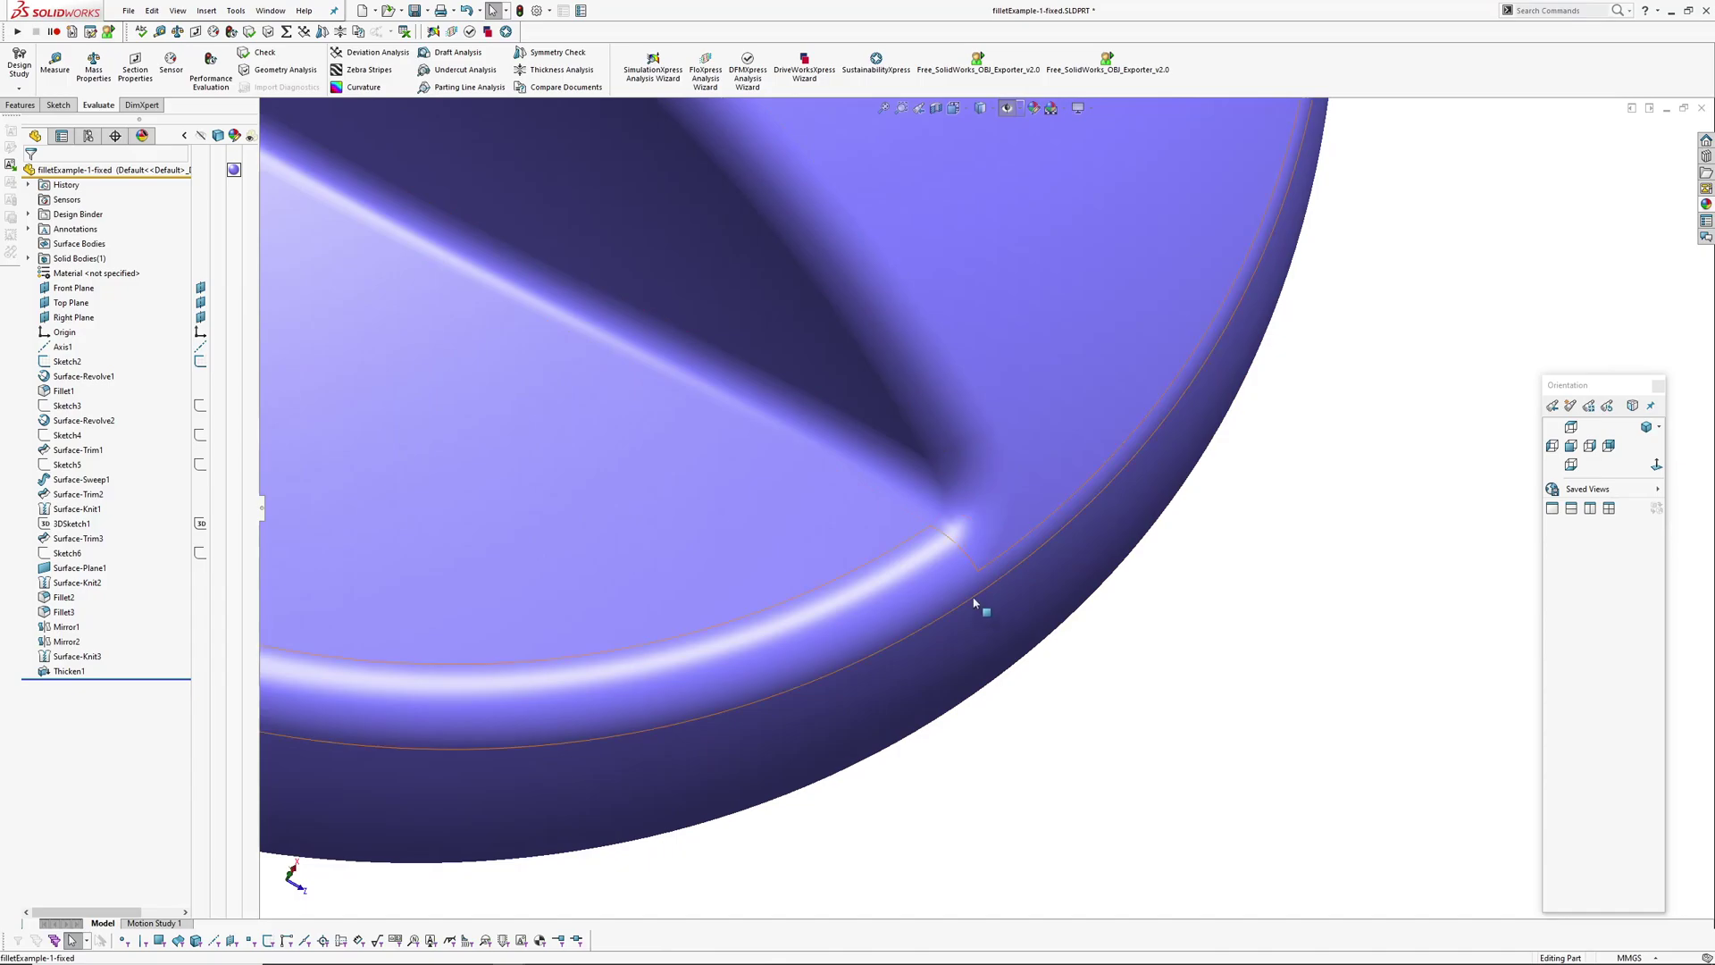
pyautogui.scroll(4, 995, 502)
pyautogui.scroll(-3, 998, 502)
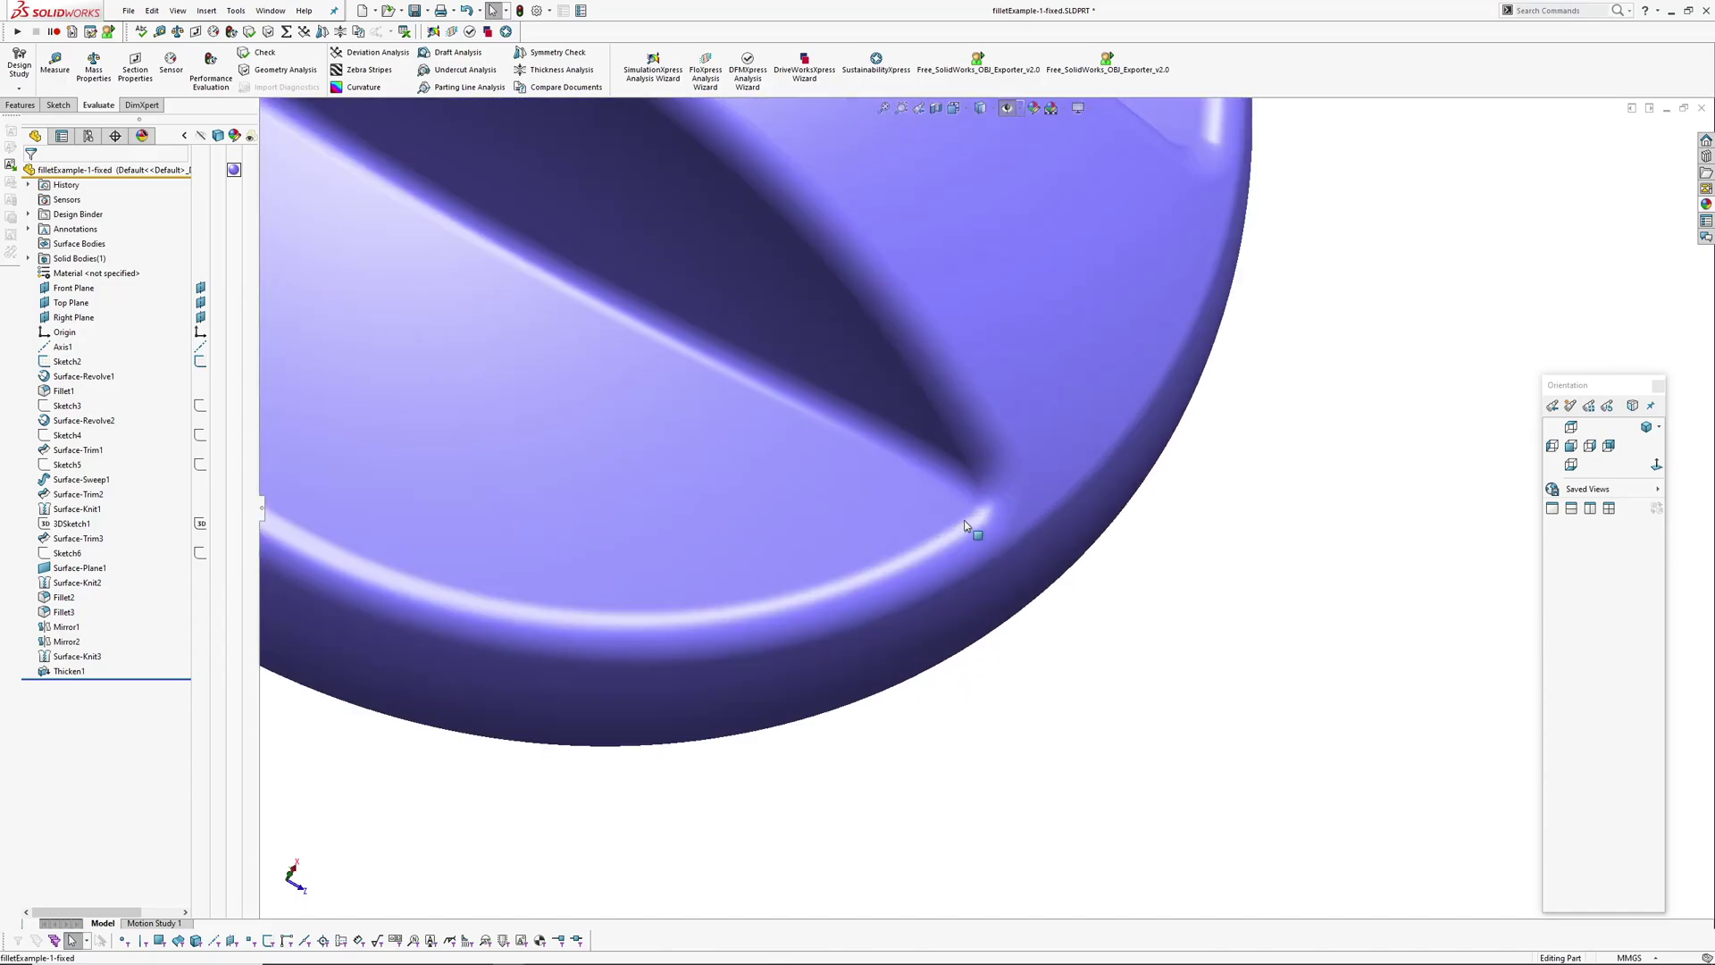
pyautogui.moveTo(1003, 487)
pyautogui.mouseDown(button='middle')
pyautogui.moveTo(1026, 377)
pyautogui.moveTo(1010, 503)
pyautogui.mouseUp(button='middle')
pyautogui.scroll(-5, 1011, 503)
pyautogui.scroll(3, 1086, 622)
pyautogui.moveTo(1085, 623); pyautogui.dragTo(947, 558, button='middle')
pyautogui.scroll(-4, 947, 558)
pyautogui.keyDown('ctrl'); pyautogui.moveTo(541, 547); pyautogui.dragTo(633, 540, button='middle'); pyautogui.keyUp('ctrl')
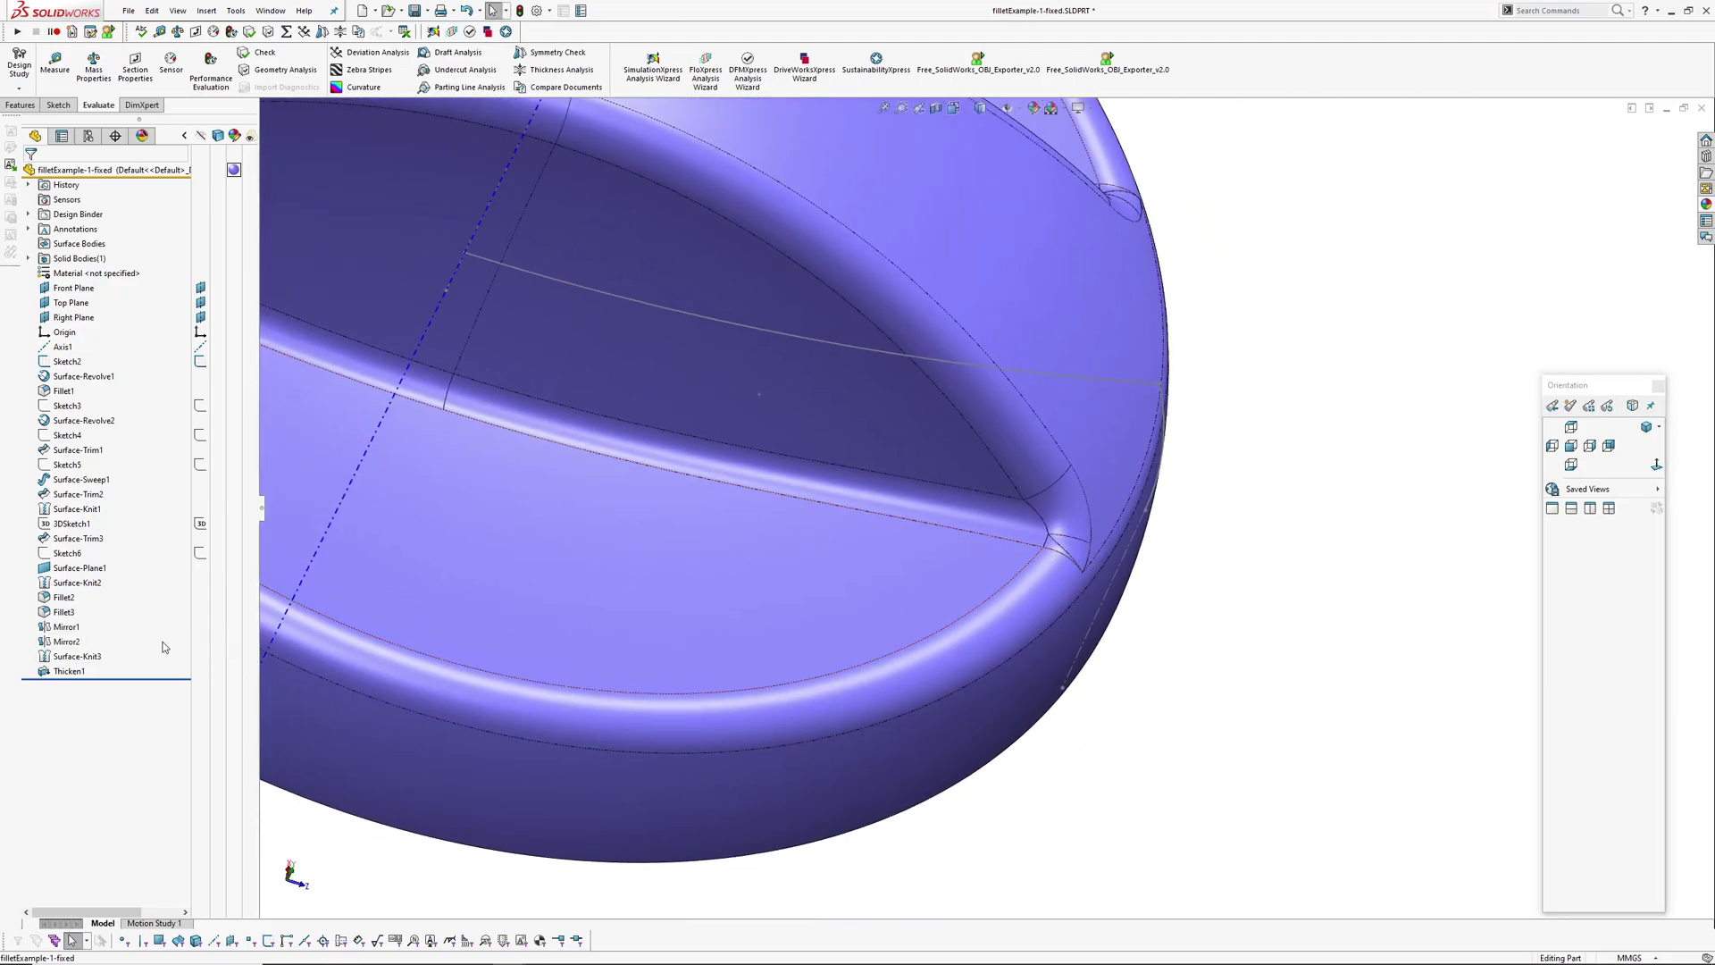
# Roll the feature history back to just before Mirror1 for work on the quarter body's fillet corner.
pyautogui.click(58, 630)
pyautogui.click(107, 591)
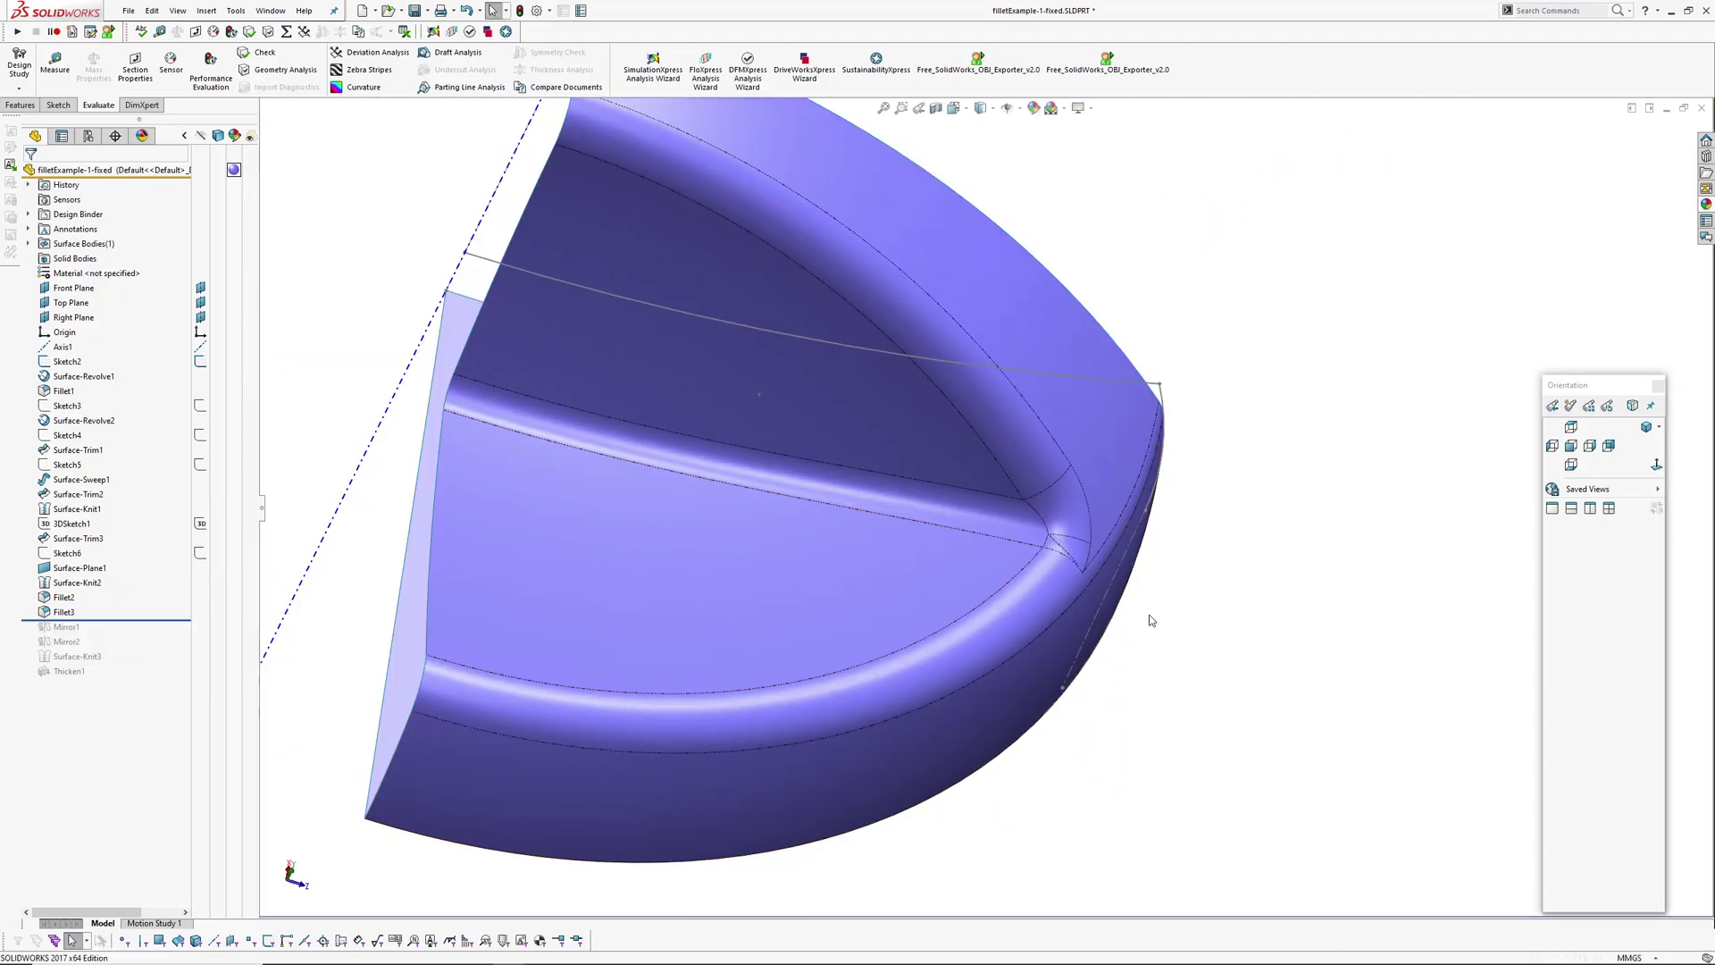
pyautogui.scroll(-5, 1083, 537)
pyautogui.scroll(3, 935, 527)
pyautogui.scroll(-3, 938, 464)
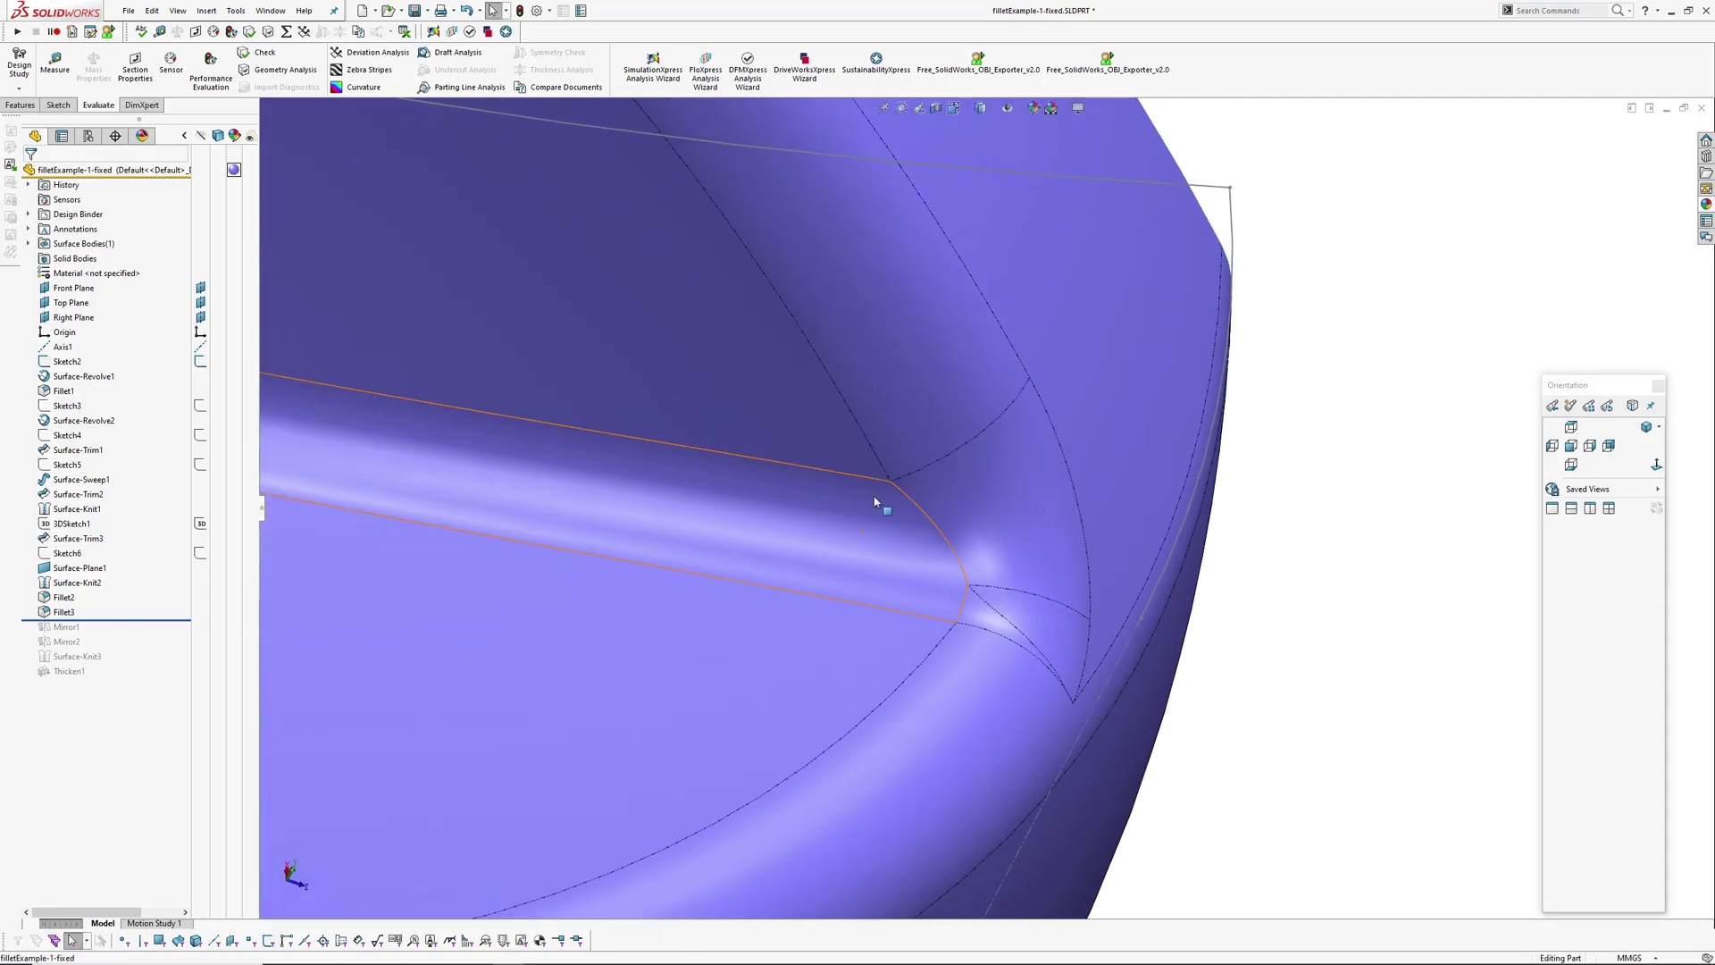
# Create a reference plane from the upper edge of the lower grip fillet and that edge's endpoint at the corner.
pyautogui.click(690, 442)
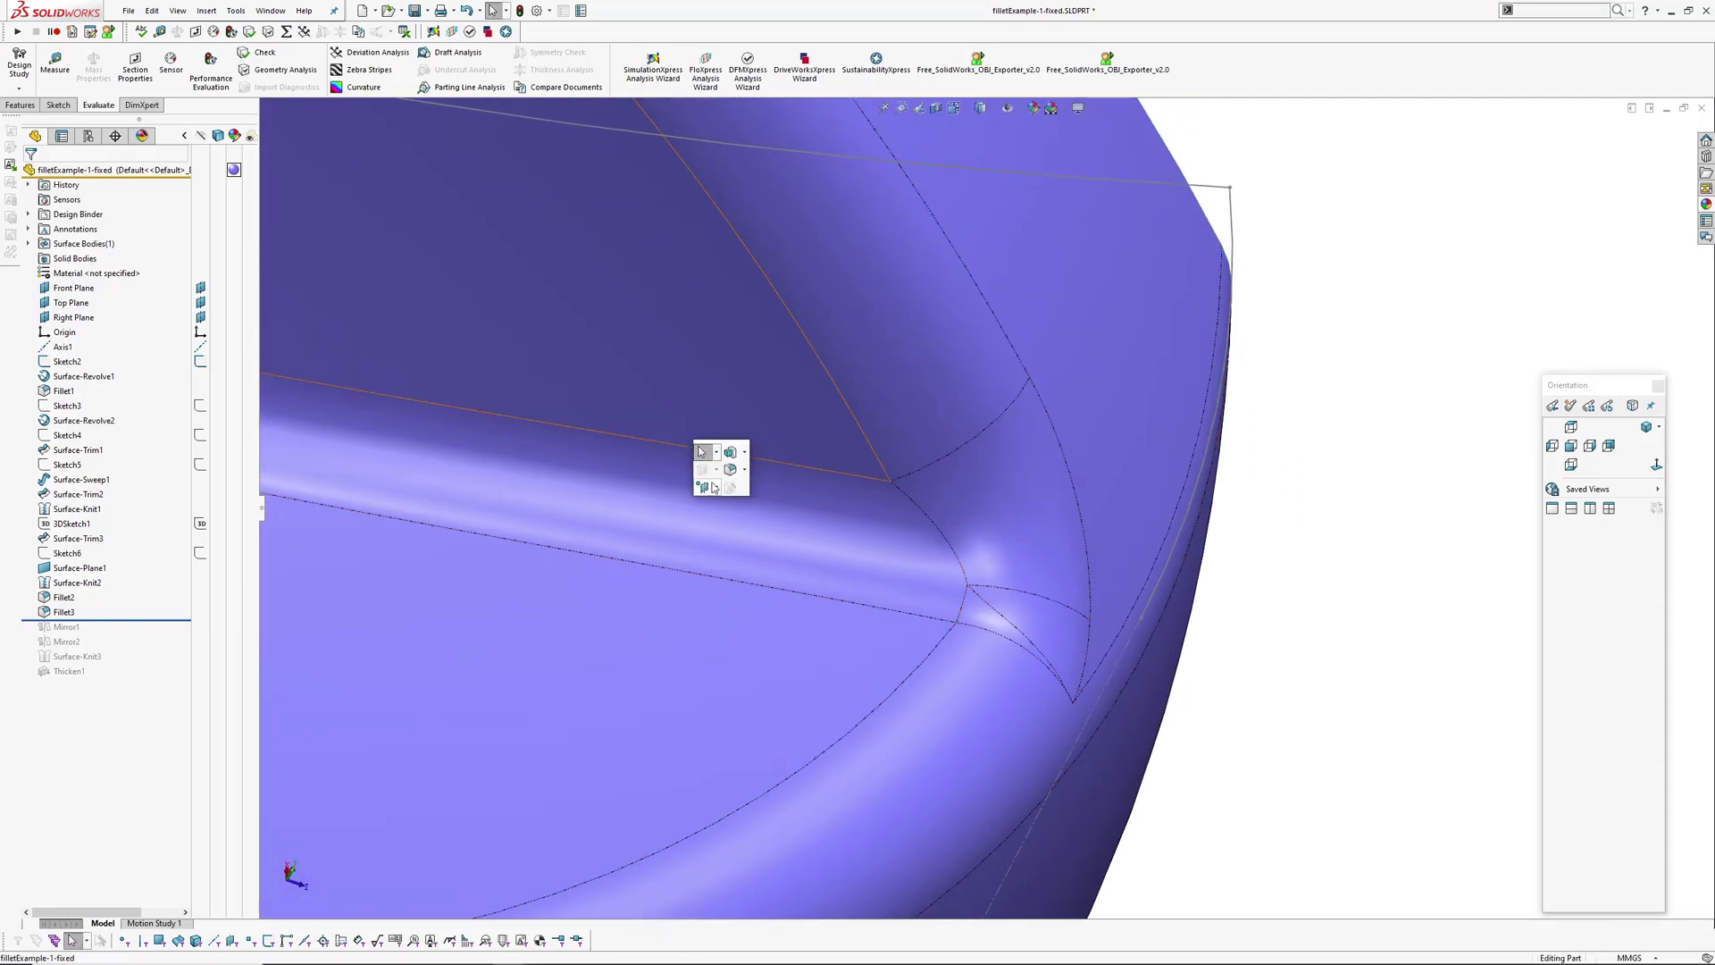
pyautogui.click(718, 489)
pyautogui.click(735, 498)
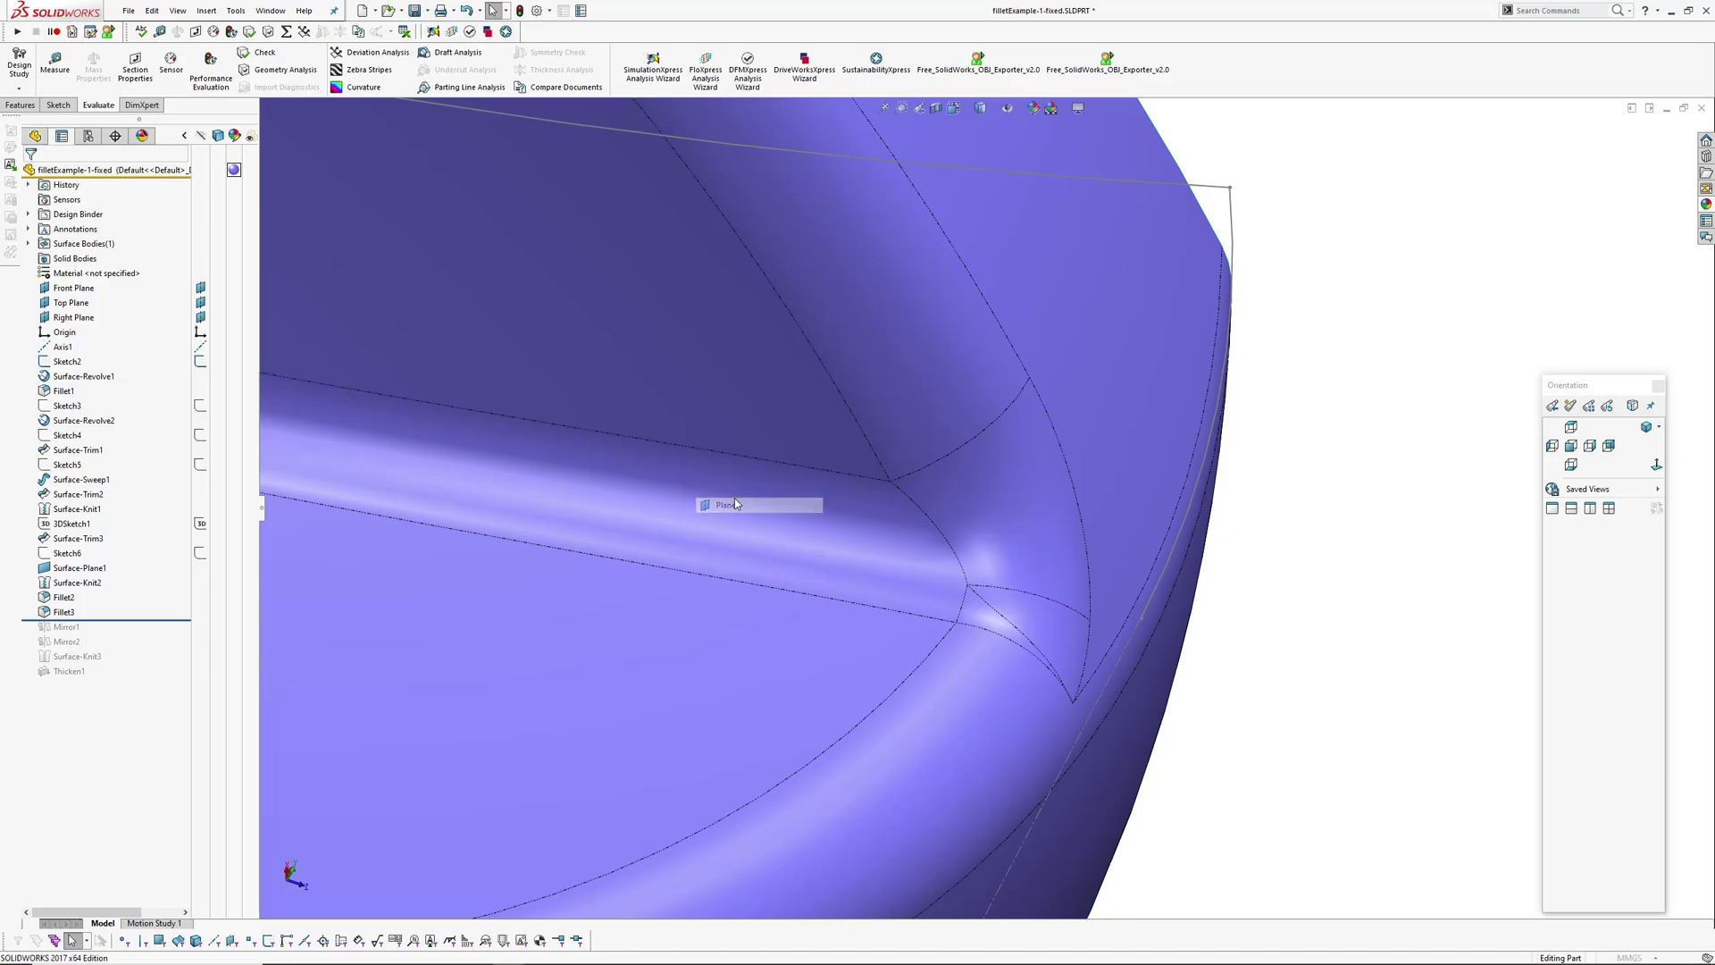
pyautogui.click(891, 485)
pyautogui.click(877, 484)
pyautogui.rightClick(878, 486)
pyautogui.moveTo(972, 566); pyautogui.dragTo(887, 513, button='middle')
pyautogui.scroll(3, 906, 500)
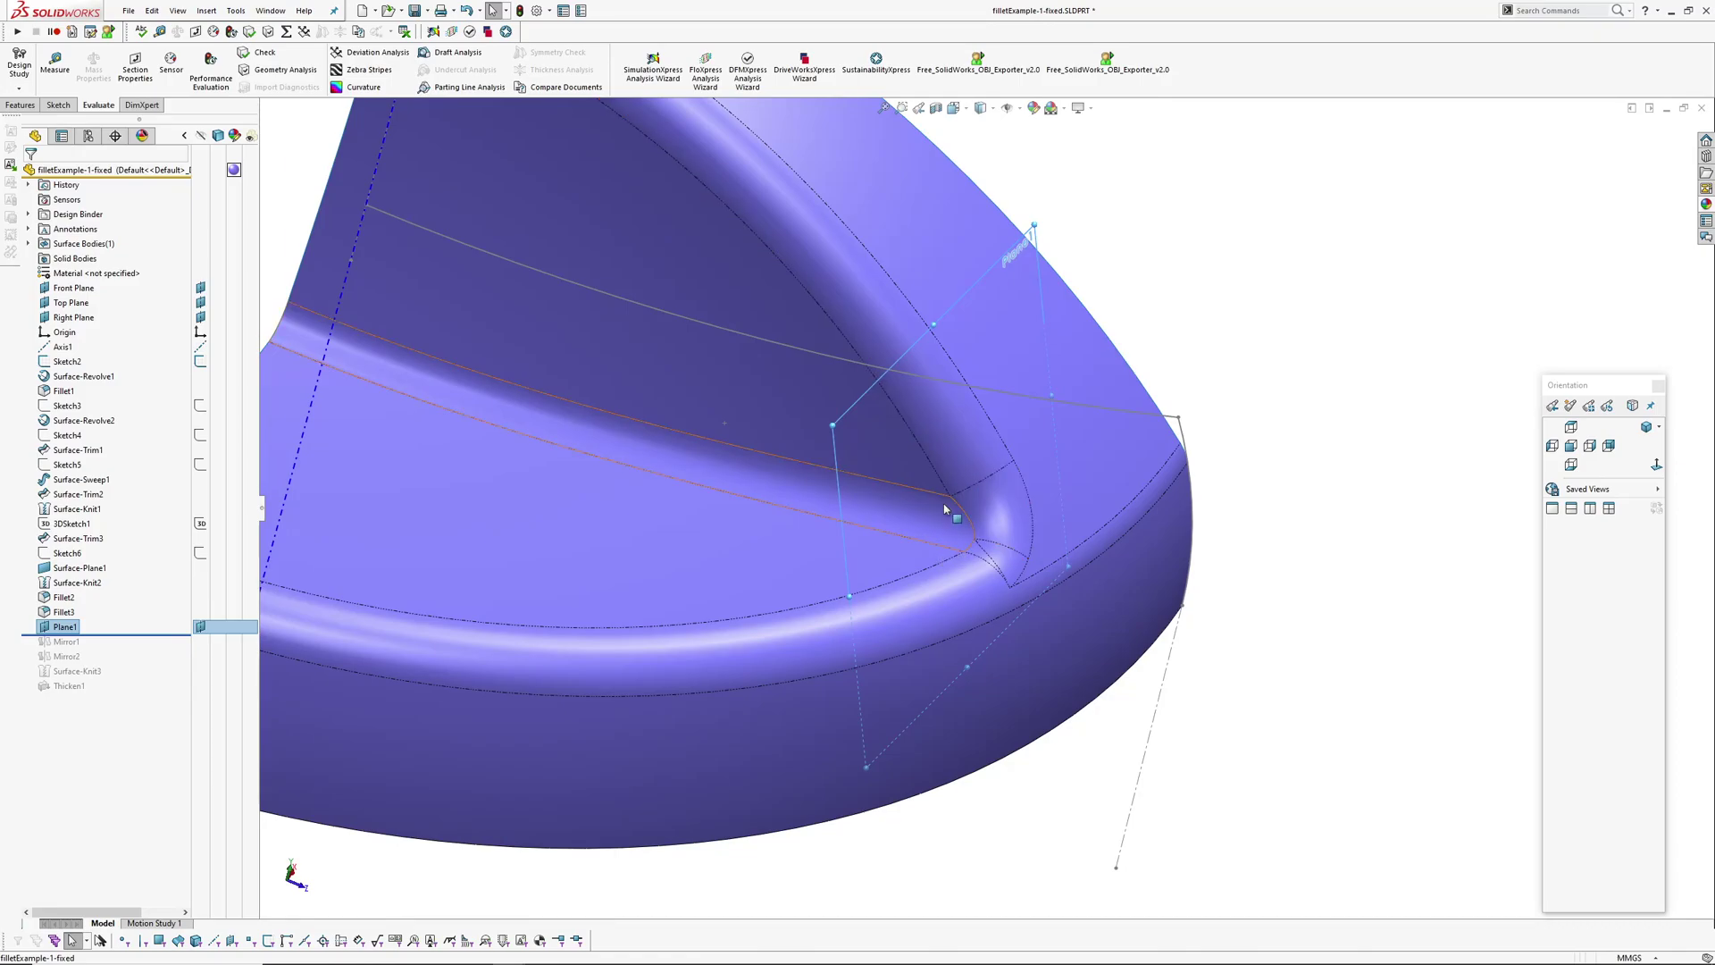
# Split the lower grip fillet face near the corner with an Intersection split line, using Plane1 as the splitting plane.
pyautogui.click(209, 11)
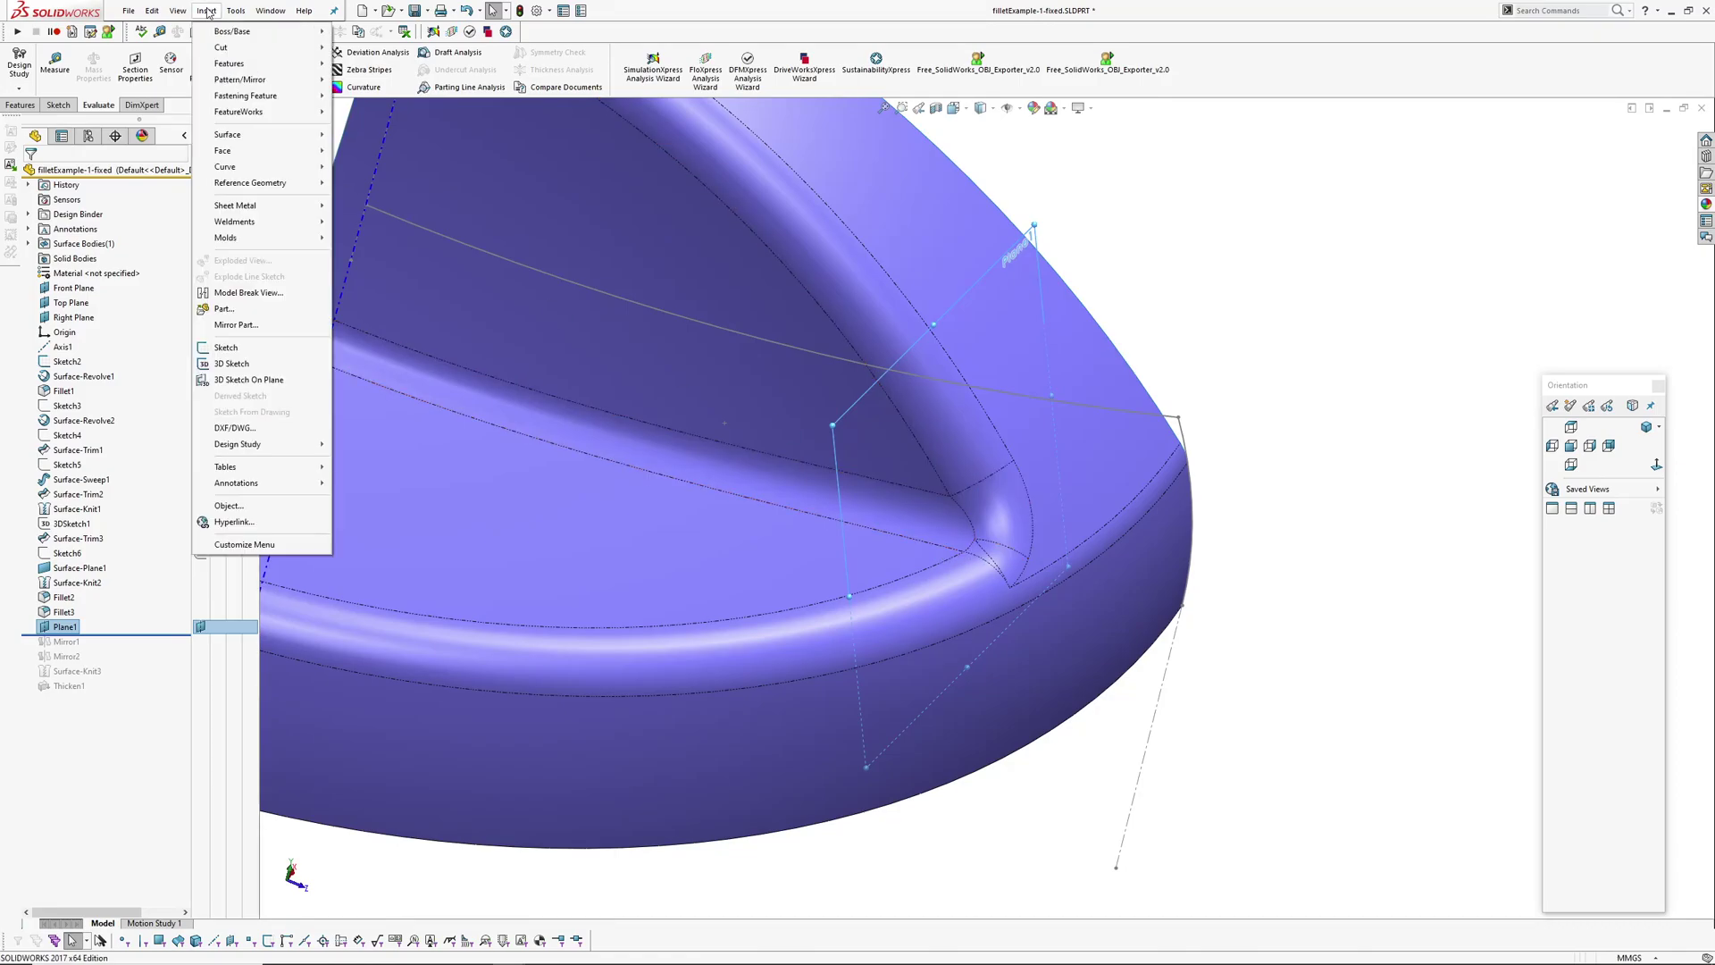
pyautogui.moveTo(231, 167)
pyautogui.click(379, 170)
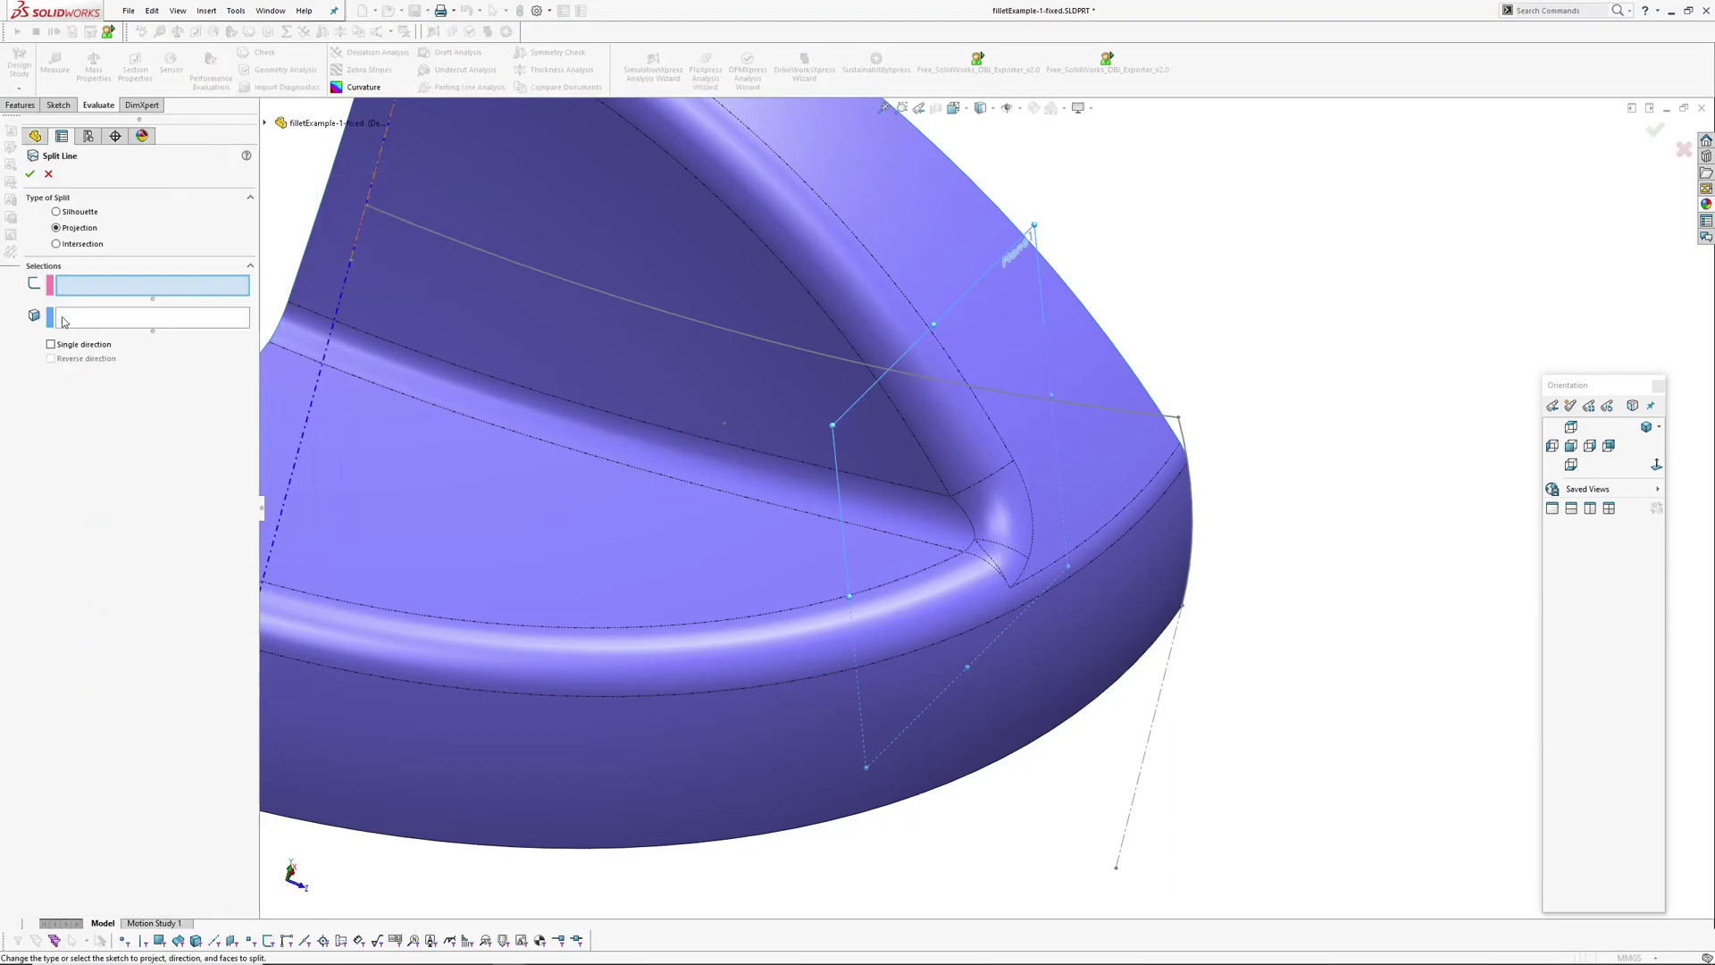
pyautogui.click(57, 244)
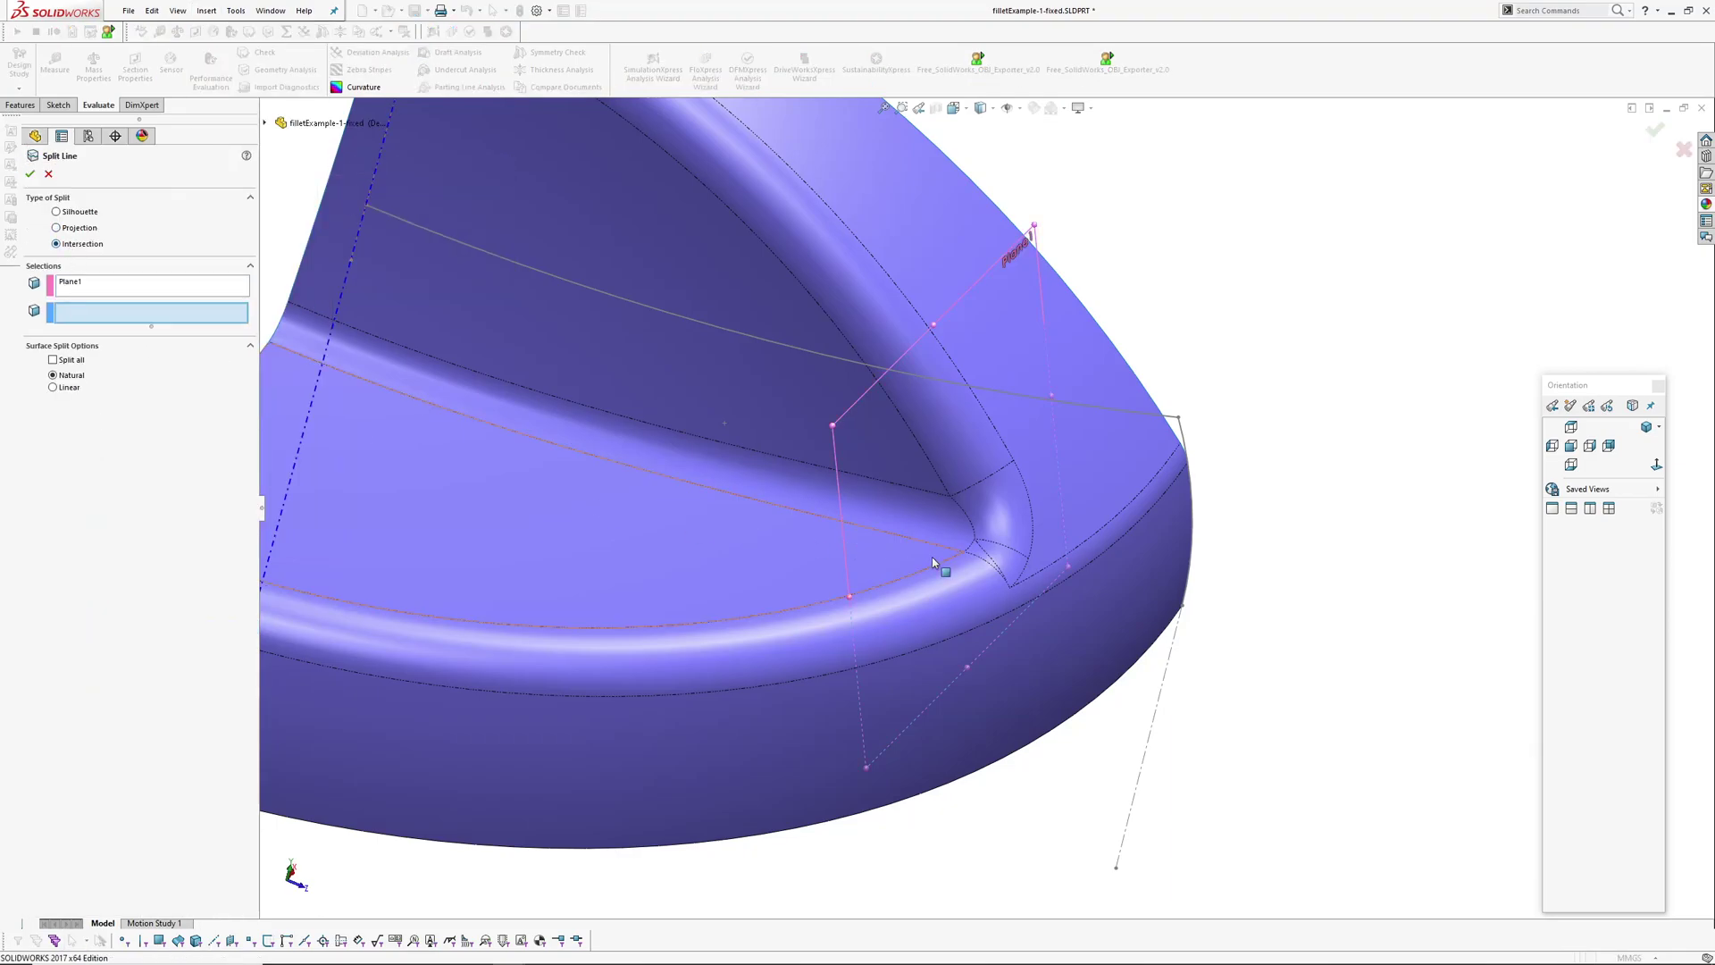
pyautogui.scroll(-2, 936, 566)
pyautogui.click(952, 506)
pyautogui.rightClick(954, 508)
pyautogui.moveTo(1023, 527); pyautogui.dragTo(1053, 609, button='middle')
pyautogui.scroll(-4, 1030, 578)
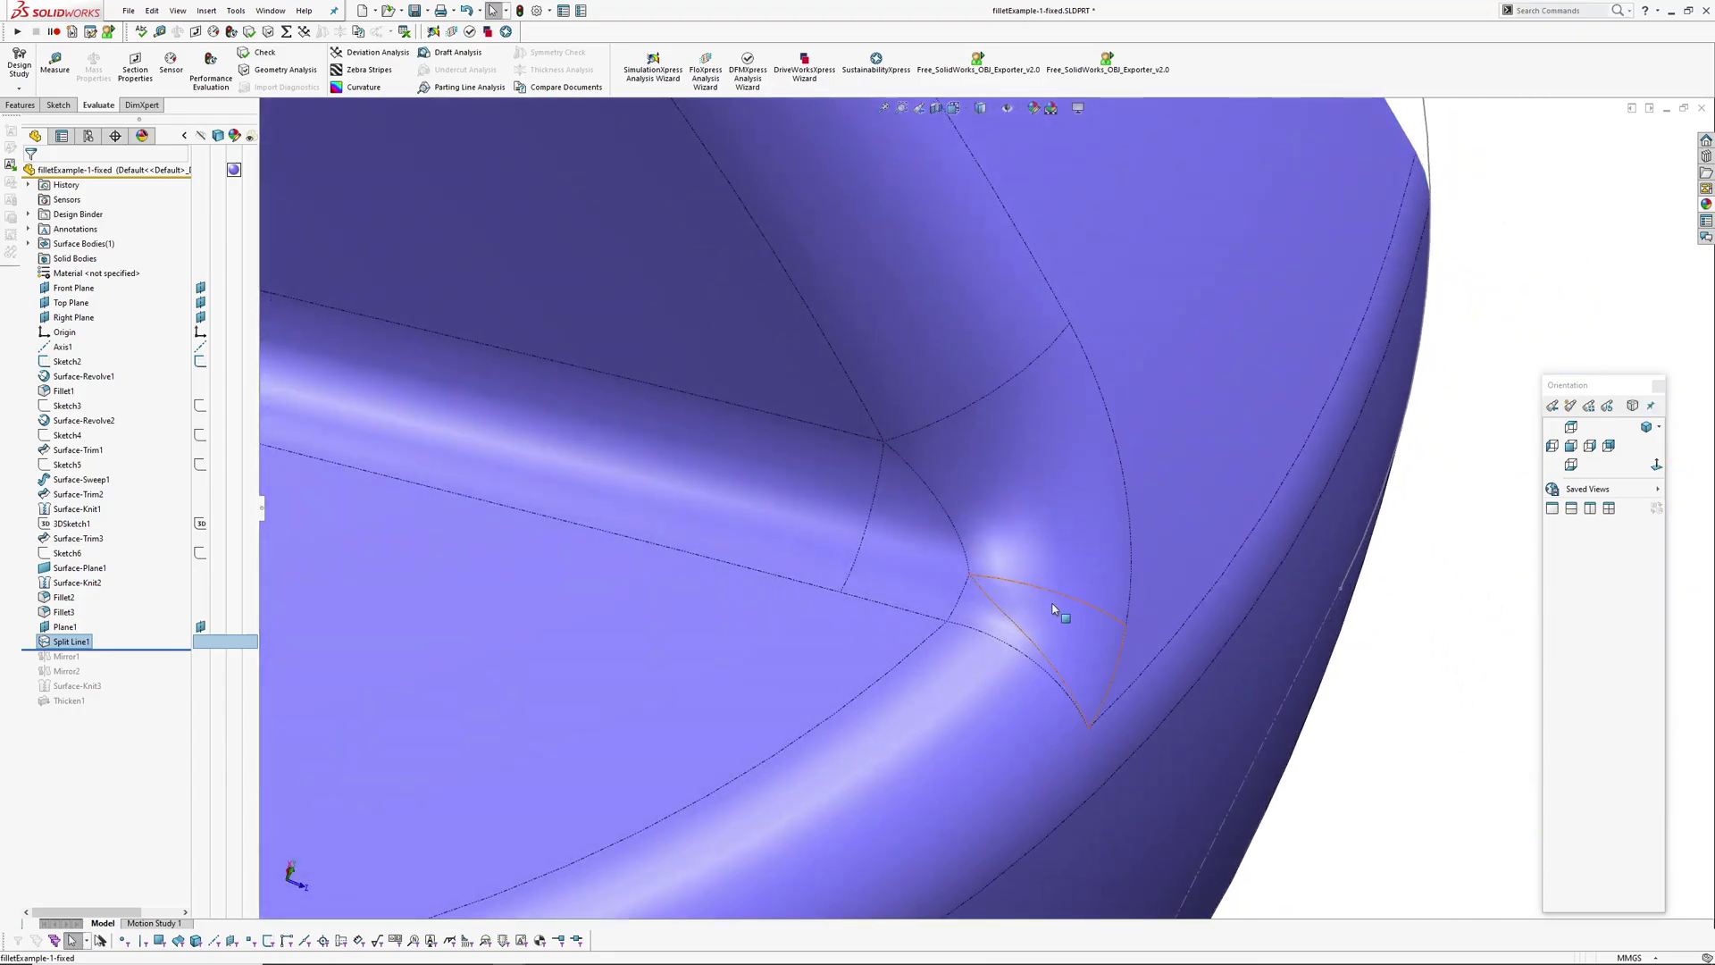
# Replace the small fillet faces at the corner with one blended face using Delete Face with Delete and Fill and Tangent fill.
pyautogui.click(209, 10)
pyautogui.moveTo(241, 162)
pyautogui.click(362, 150)
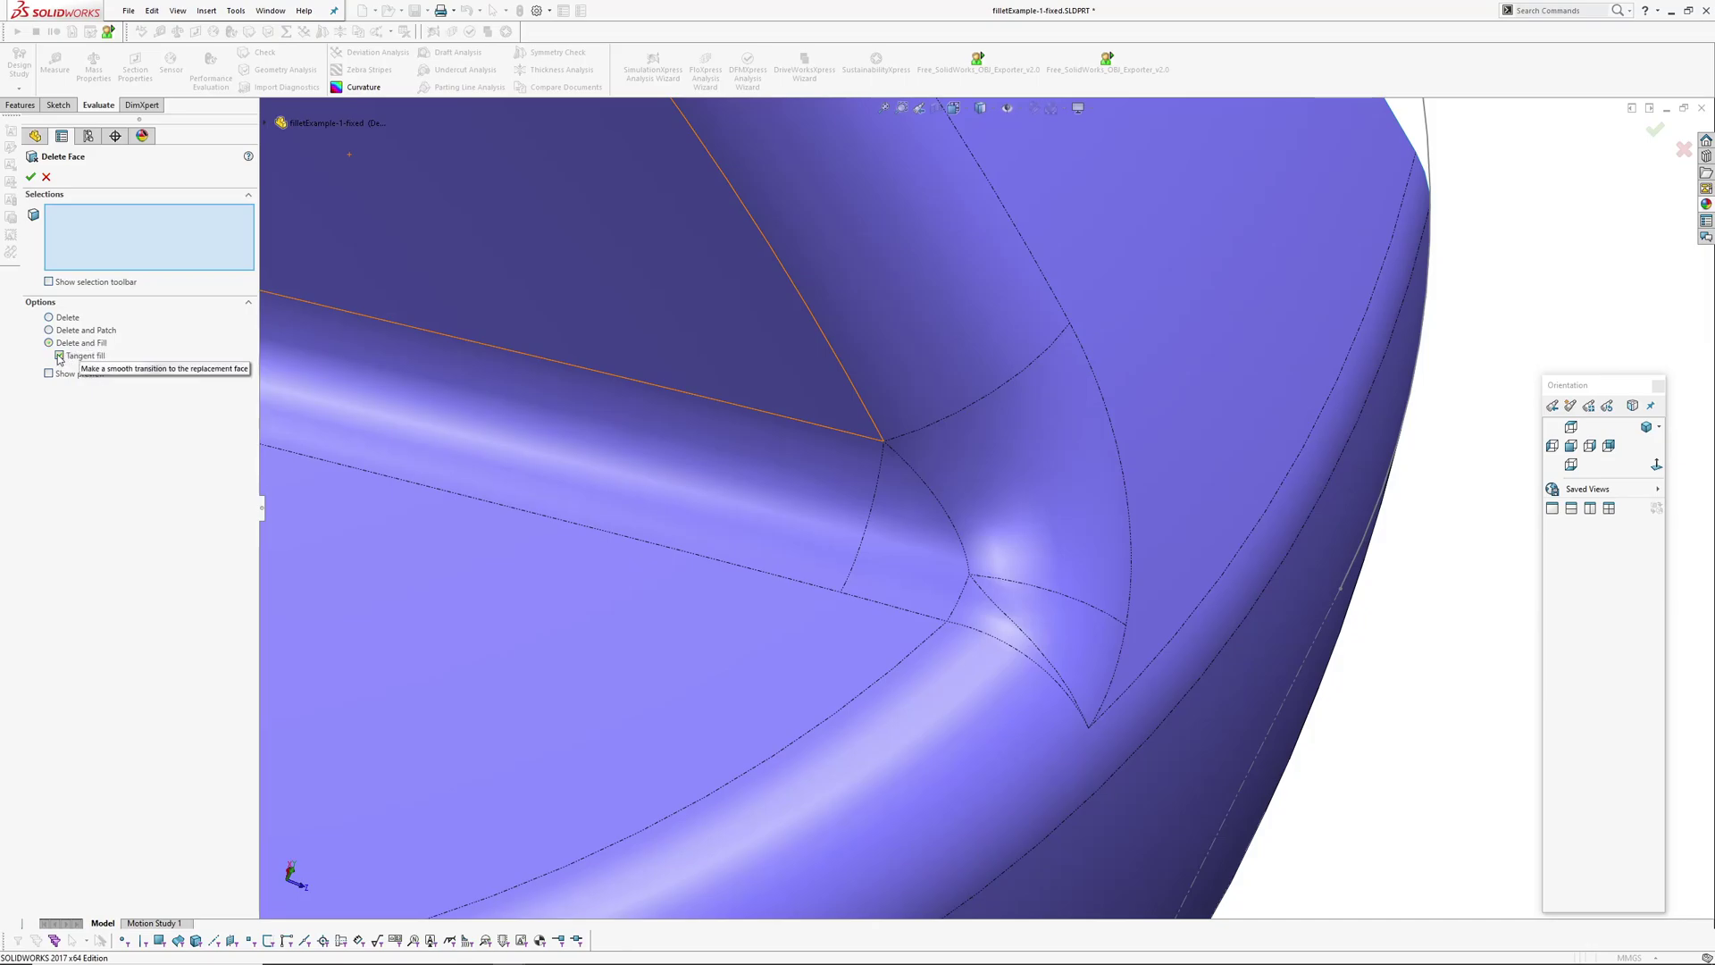
pyautogui.click(1023, 484)
pyautogui.click(947, 571)
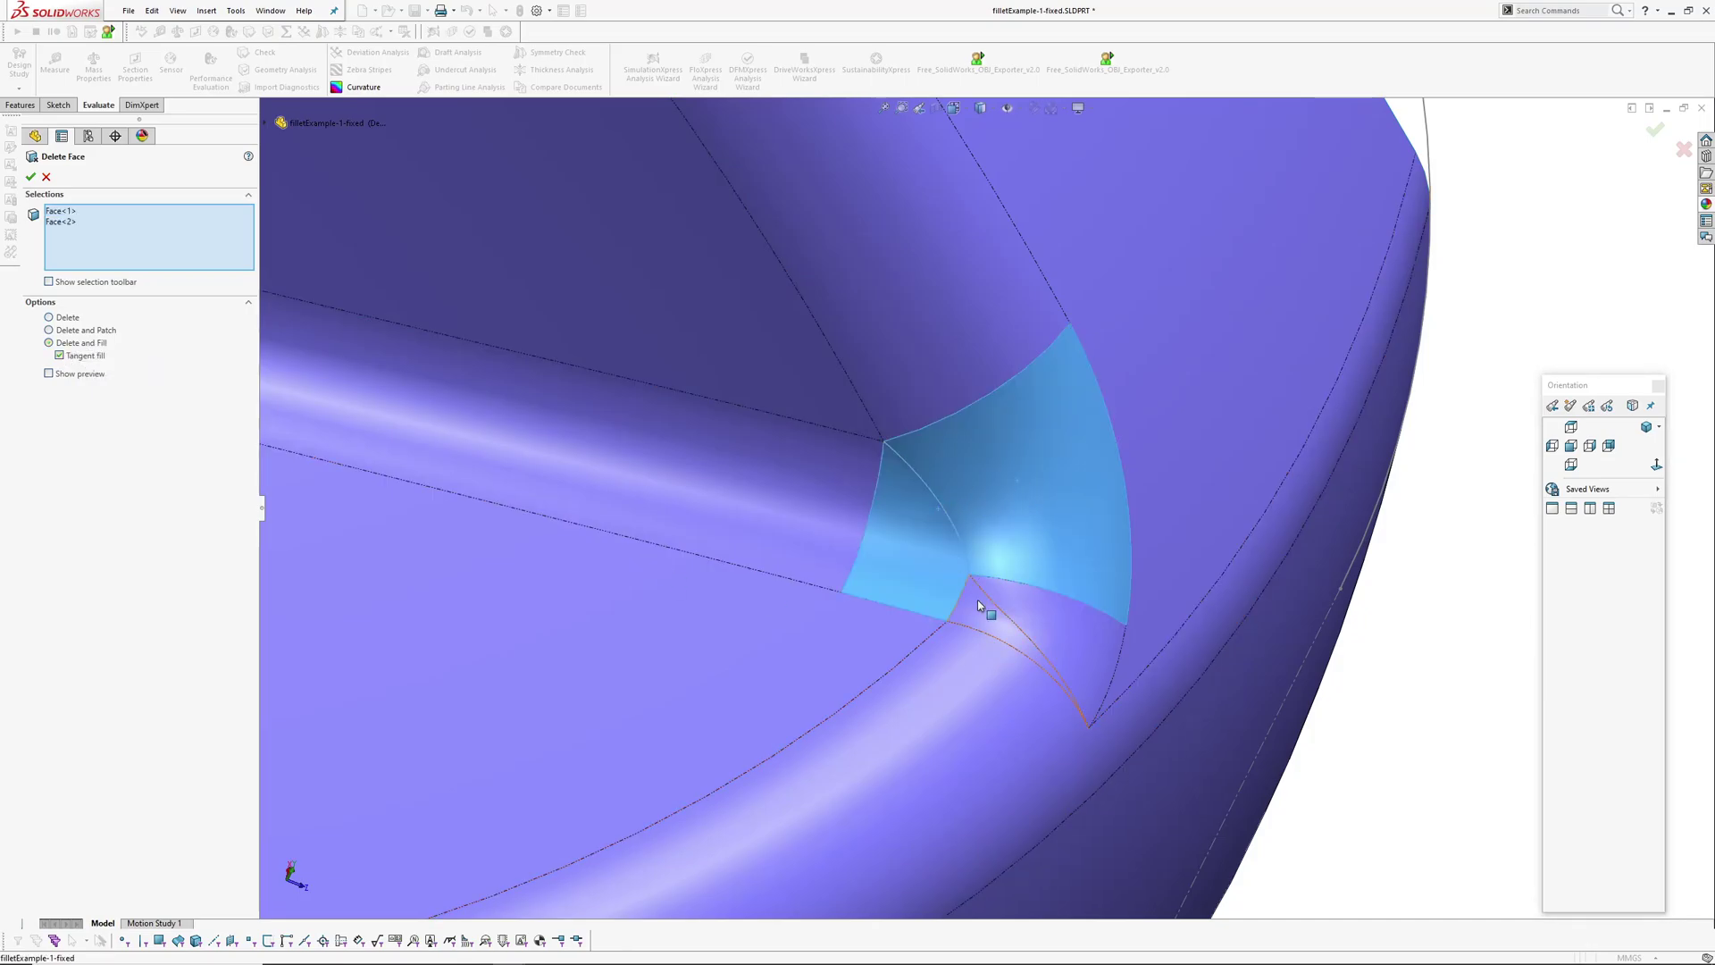
pyautogui.click(1027, 624)
pyautogui.scroll(4, 1025, 620)
pyautogui.moveTo(1025, 620); pyautogui.dragTo(958, 243, button='middle')
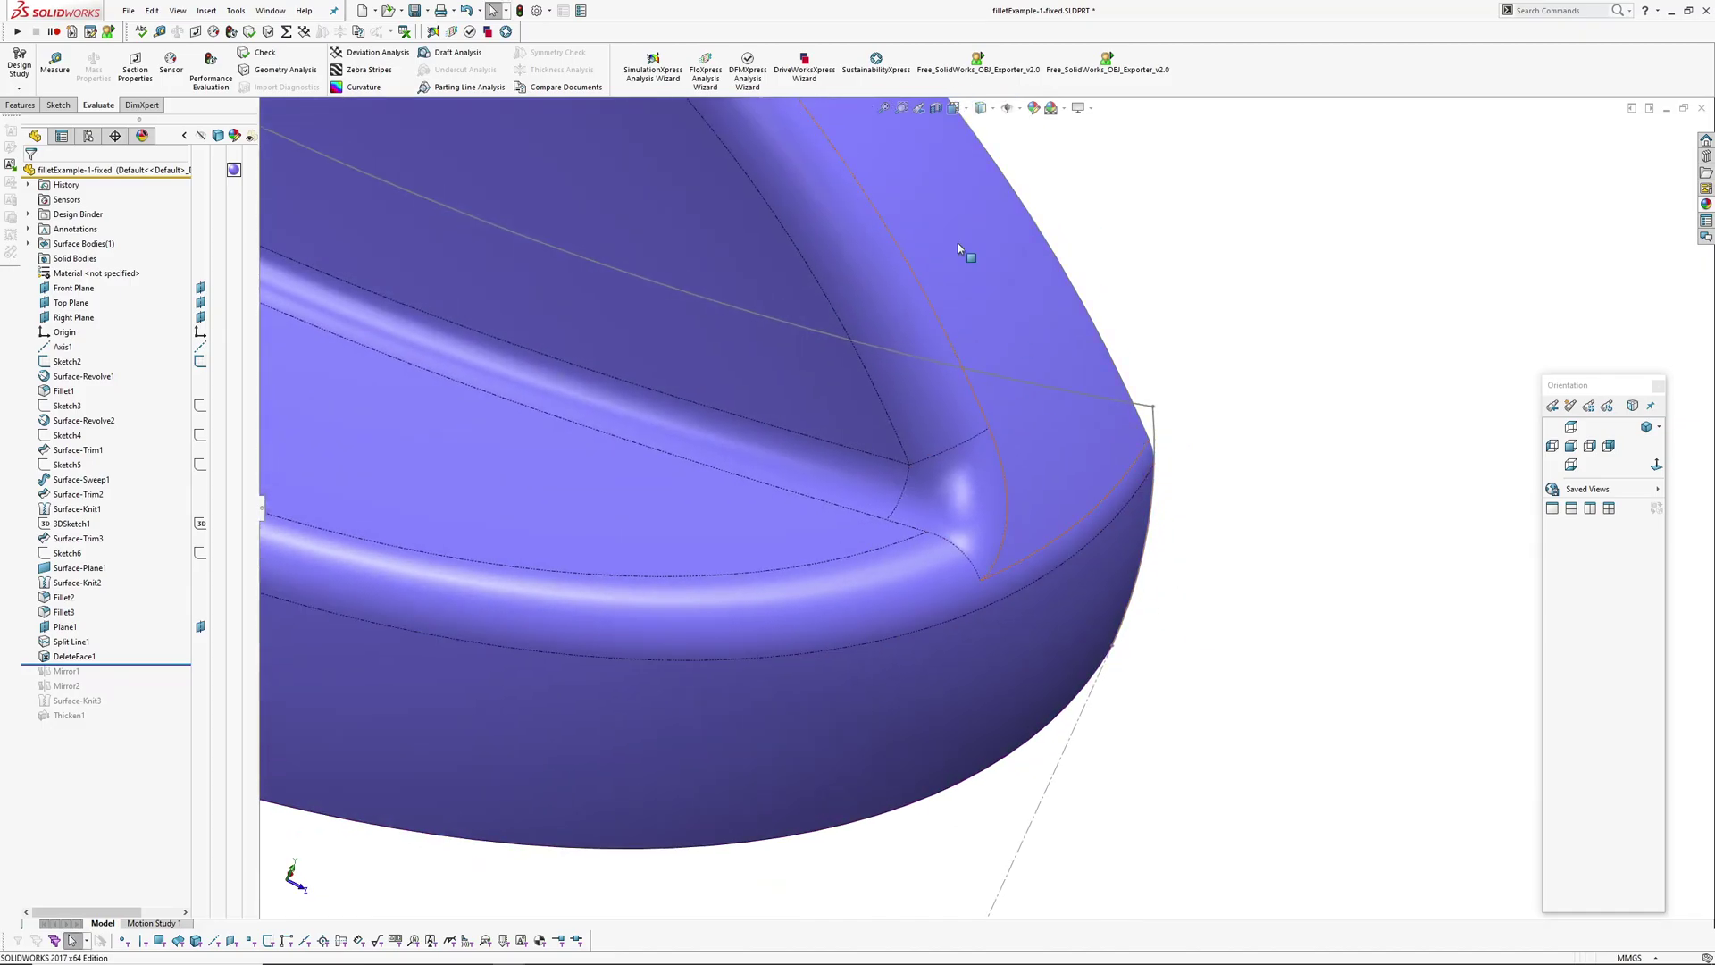
# Display the model shaded without edges and roll the feature history forward past Thicken1 to rebuild the full knob.
pyautogui.click(986, 111)
pyautogui.click(982, 145)
pyautogui.moveTo(1141, 473)
pyautogui.mouseDown(button='middle')
pyautogui.moveTo(1139, 508)
pyautogui.moveTo(1033, 605)
pyautogui.moveTo(911, 414)
pyautogui.moveTo(1019, 557)
pyautogui.mouseUp(button='middle')
pyautogui.moveTo(126, 668); pyautogui.dragTo(131, 705)
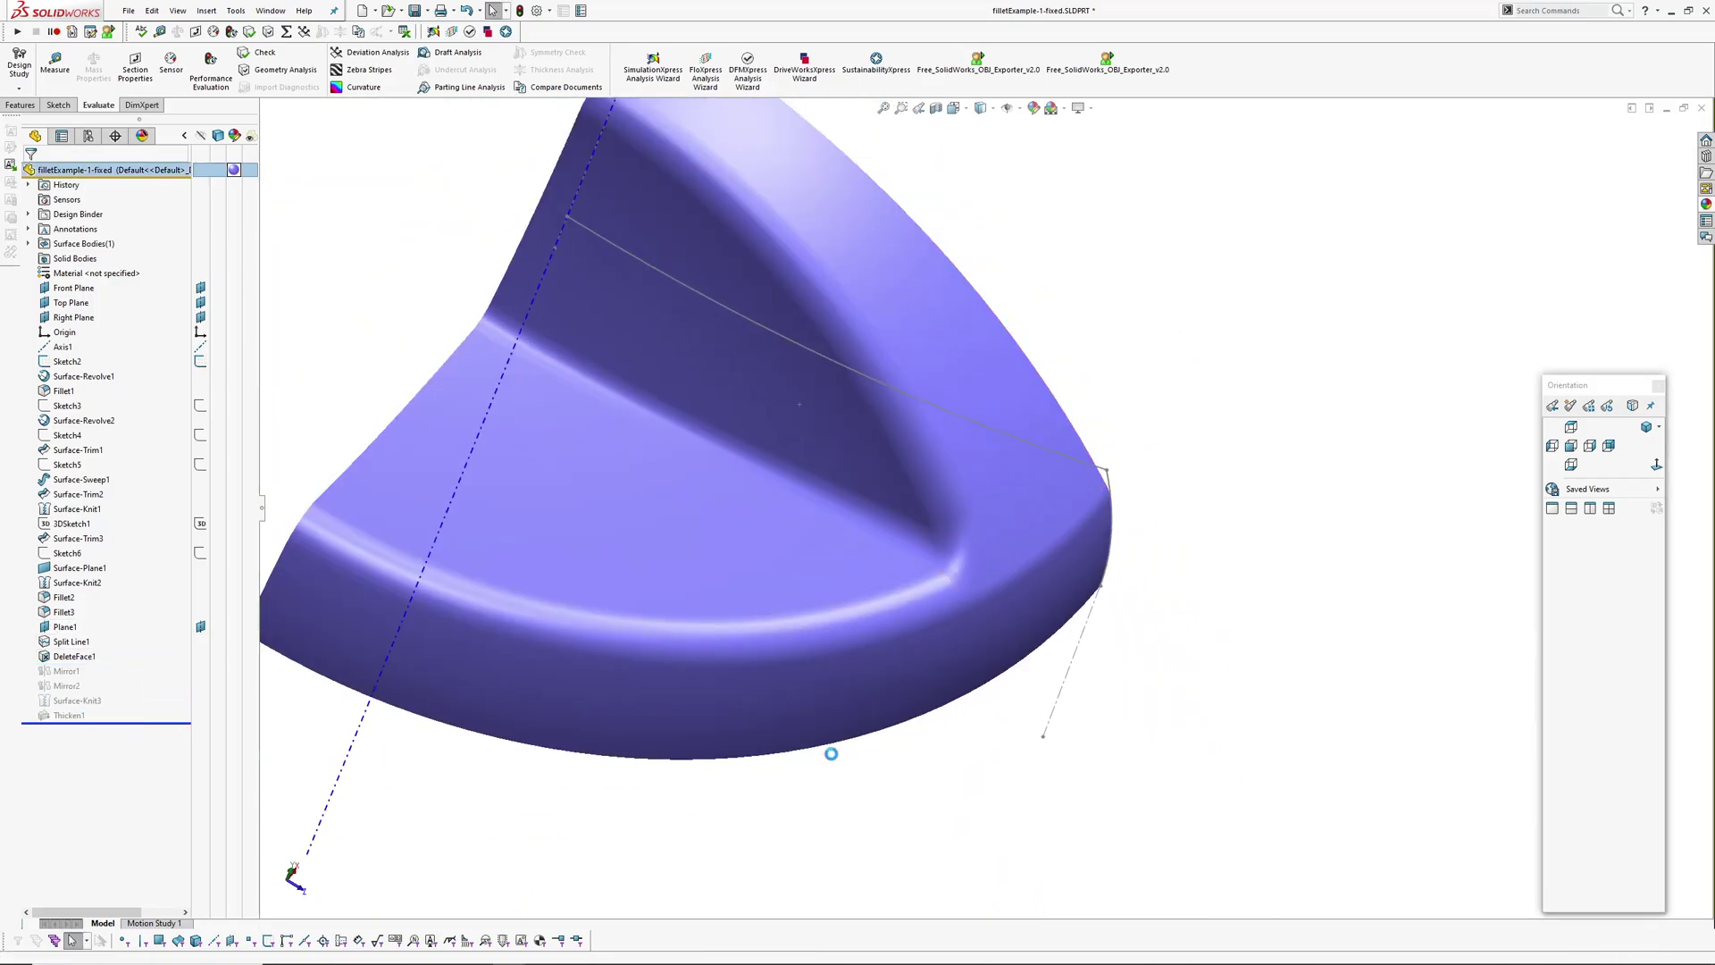
# Examine the rebuilt knob's blended corners and its base fillet from several angles.
pyautogui.moveTo(1127, 528); pyautogui.dragTo(1291, 587, button='middle')
pyautogui.moveTo(1158, 552)
pyautogui.mouseDown(button='middle')
pyautogui.moveTo(1251, 448)
pyautogui.moveTo(1317, 540)
pyautogui.moveTo(1072, 581)
pyautogui.moveTo(1066, 611)
pyautogui.moveTo(1137, 562)
pyautogui.mouseUp(button='middle')
pyautogui.scroll(4, 1317, 540)
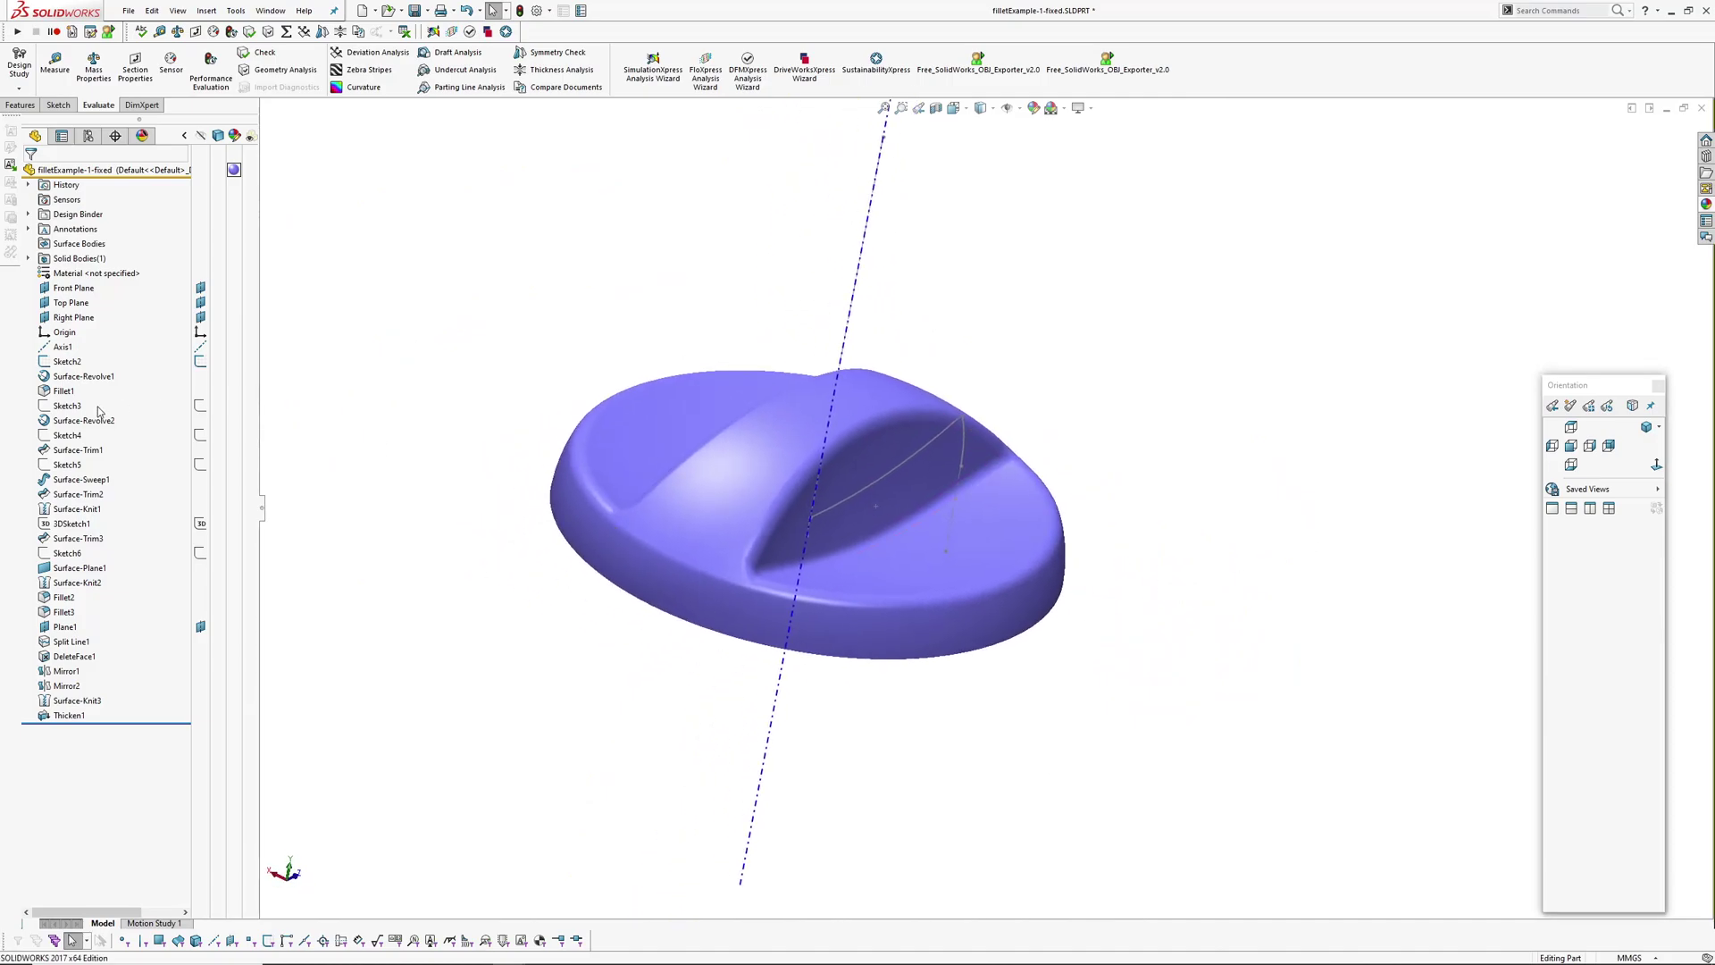
pyautogui.click(65, 394)
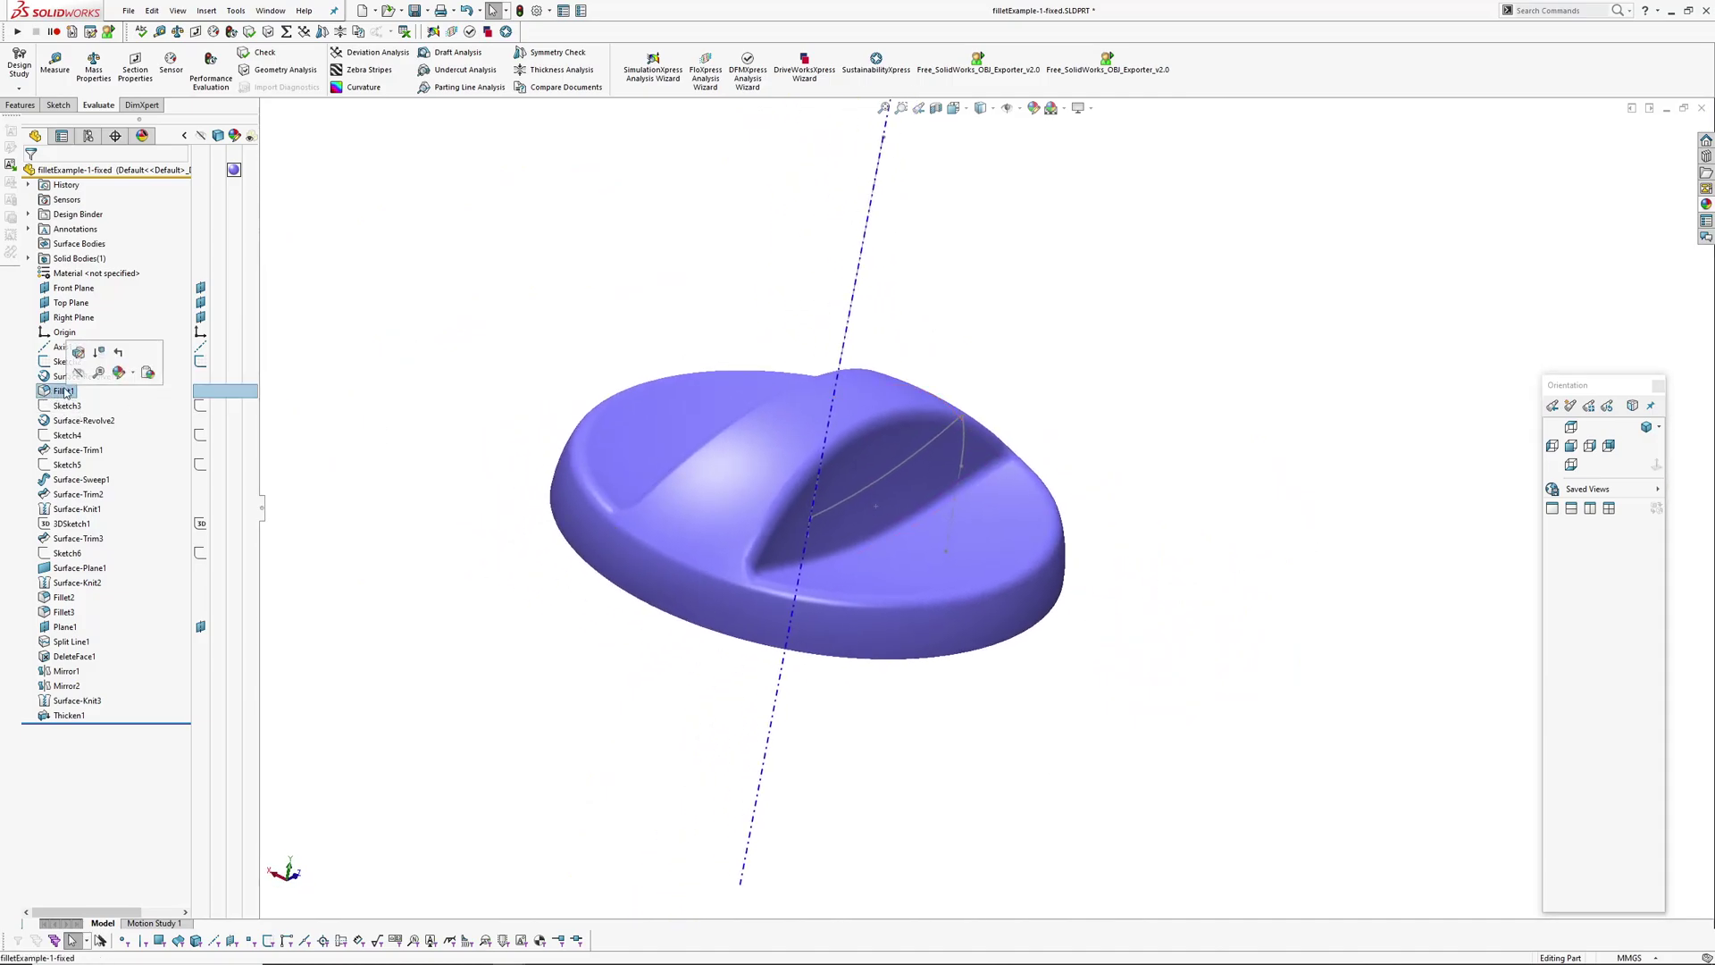
pyautogui.scroll(-2, 704, 625)
pyautogui.moveTo(704, 624); pyautogui.dragTo(544, 449, button='middle')
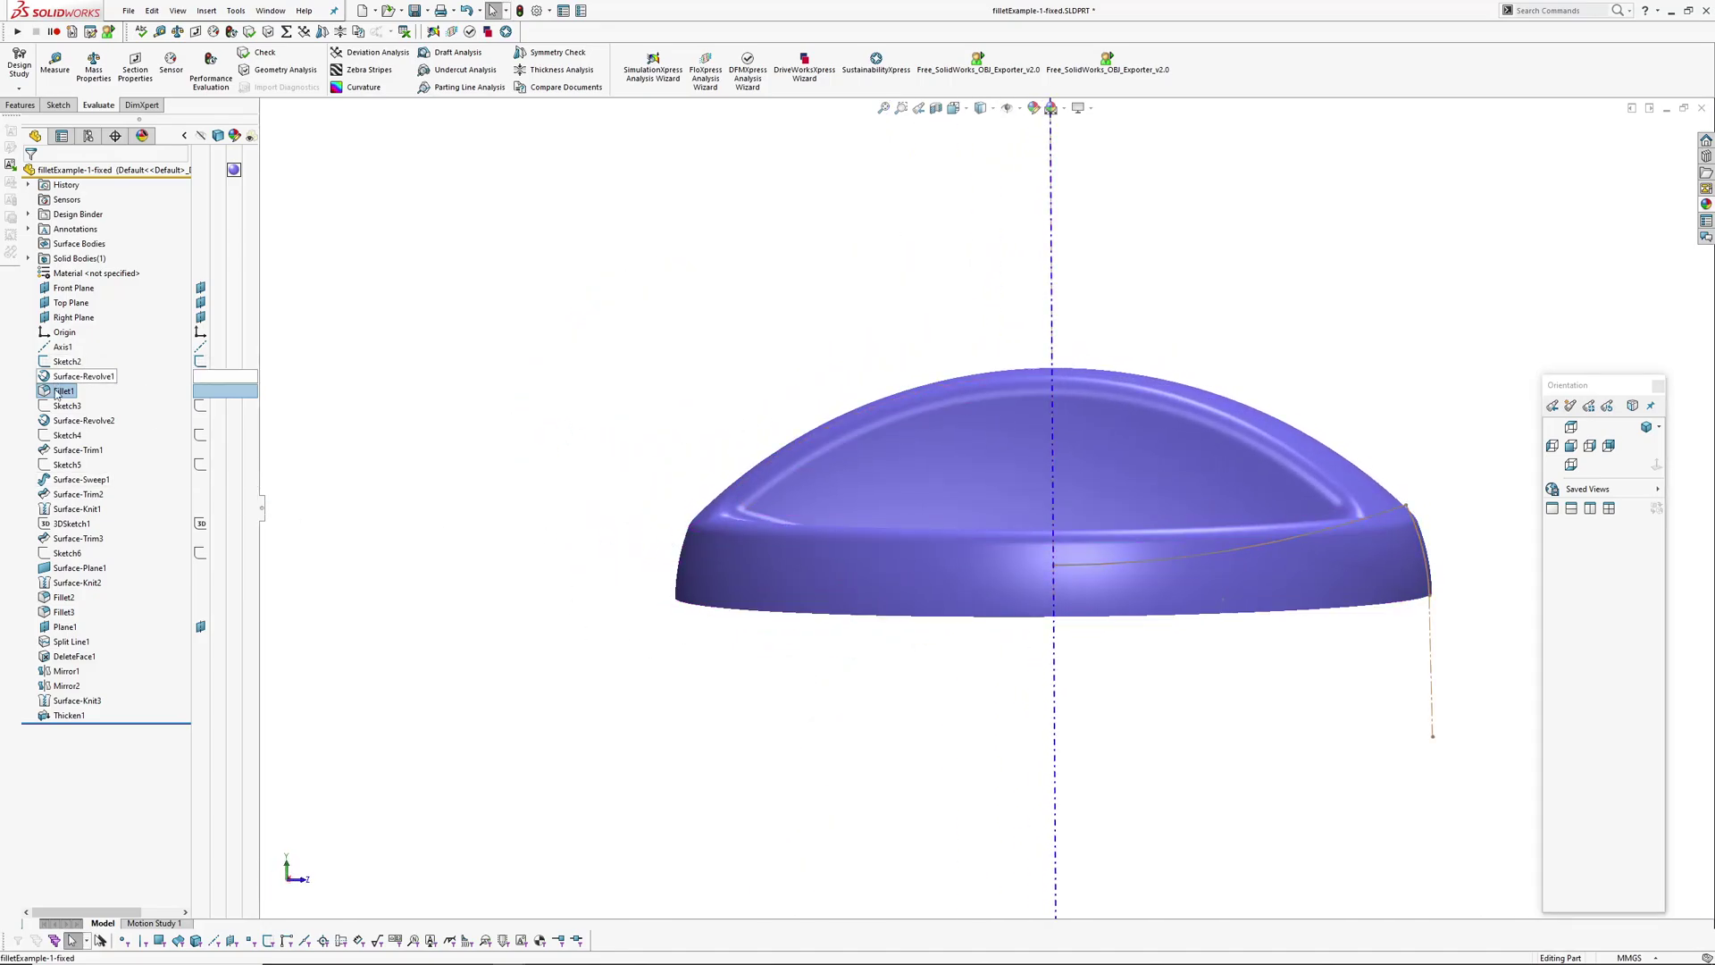
pyautogui.moveTo(672, 591); pyautogui.dragTo(759, 715, button='middle')
pyautogui.click(542, 636)
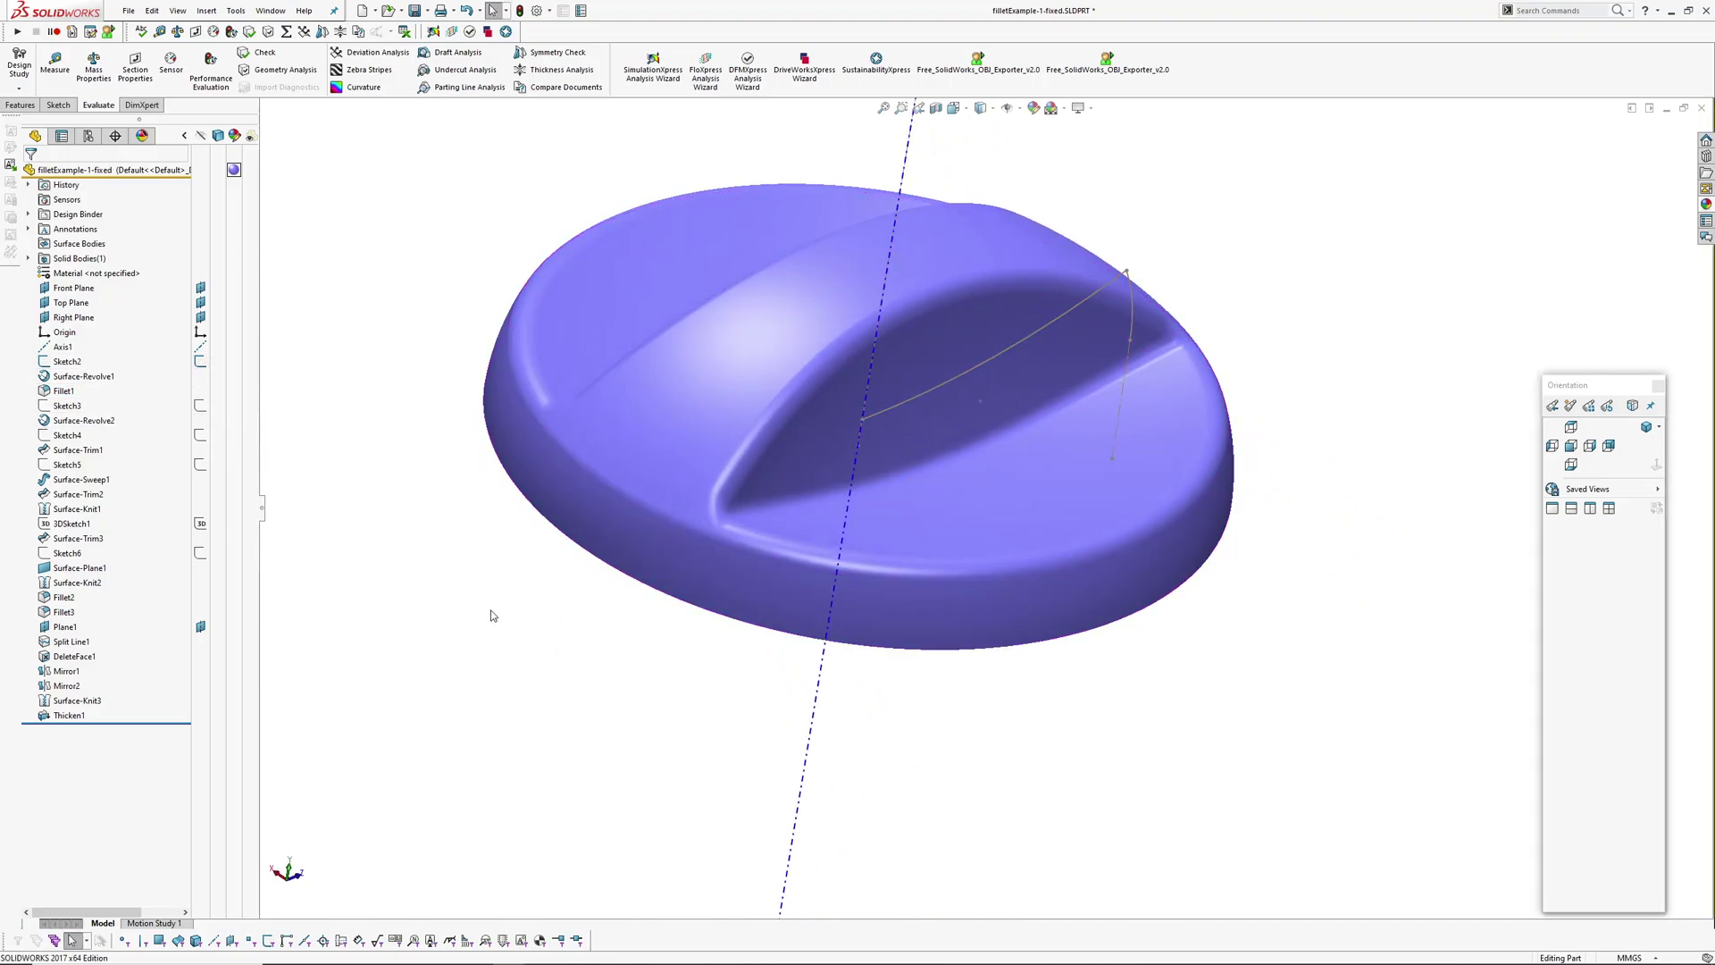
pyautogui.moveTo(566, 632)
pyautogui.mouseDown(button='middle')
pyautogui.moveTo(607, 615)
pyautogui.moveTo(538, 644)
pyautogui.mouseUp(button='middle')
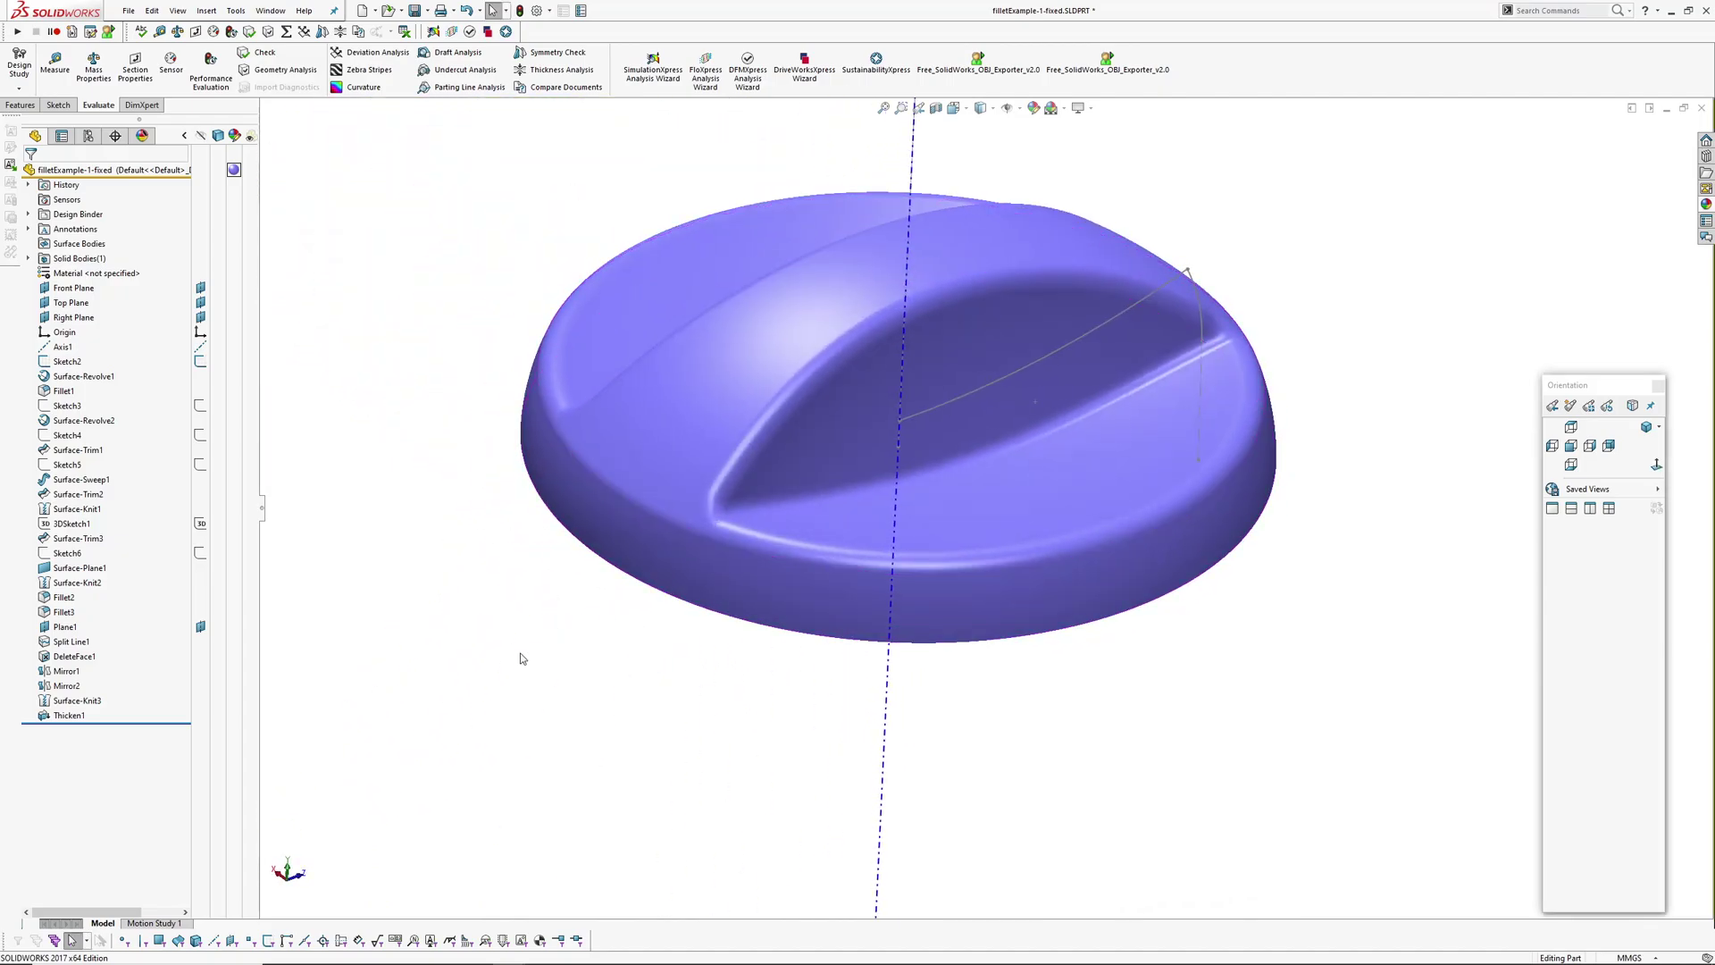
# Switch to the filletExample-1 part and examine its grip corners and base edge for comparison.
pyautogui.hotkey('ctrl', 'Tab')
pyautogui.scroll(-4, 971, 469)
pyautogui.scroll(3, 976, 494)
pyautogui.middleClick(971, 494)
pyautogui.moveTo(971, 494); pyautogui.dragTo(1194, 615, button='middle')
pyautogui.moveTo(1028, 580); pyautogui.dragTo(1017, 655, button='middle')
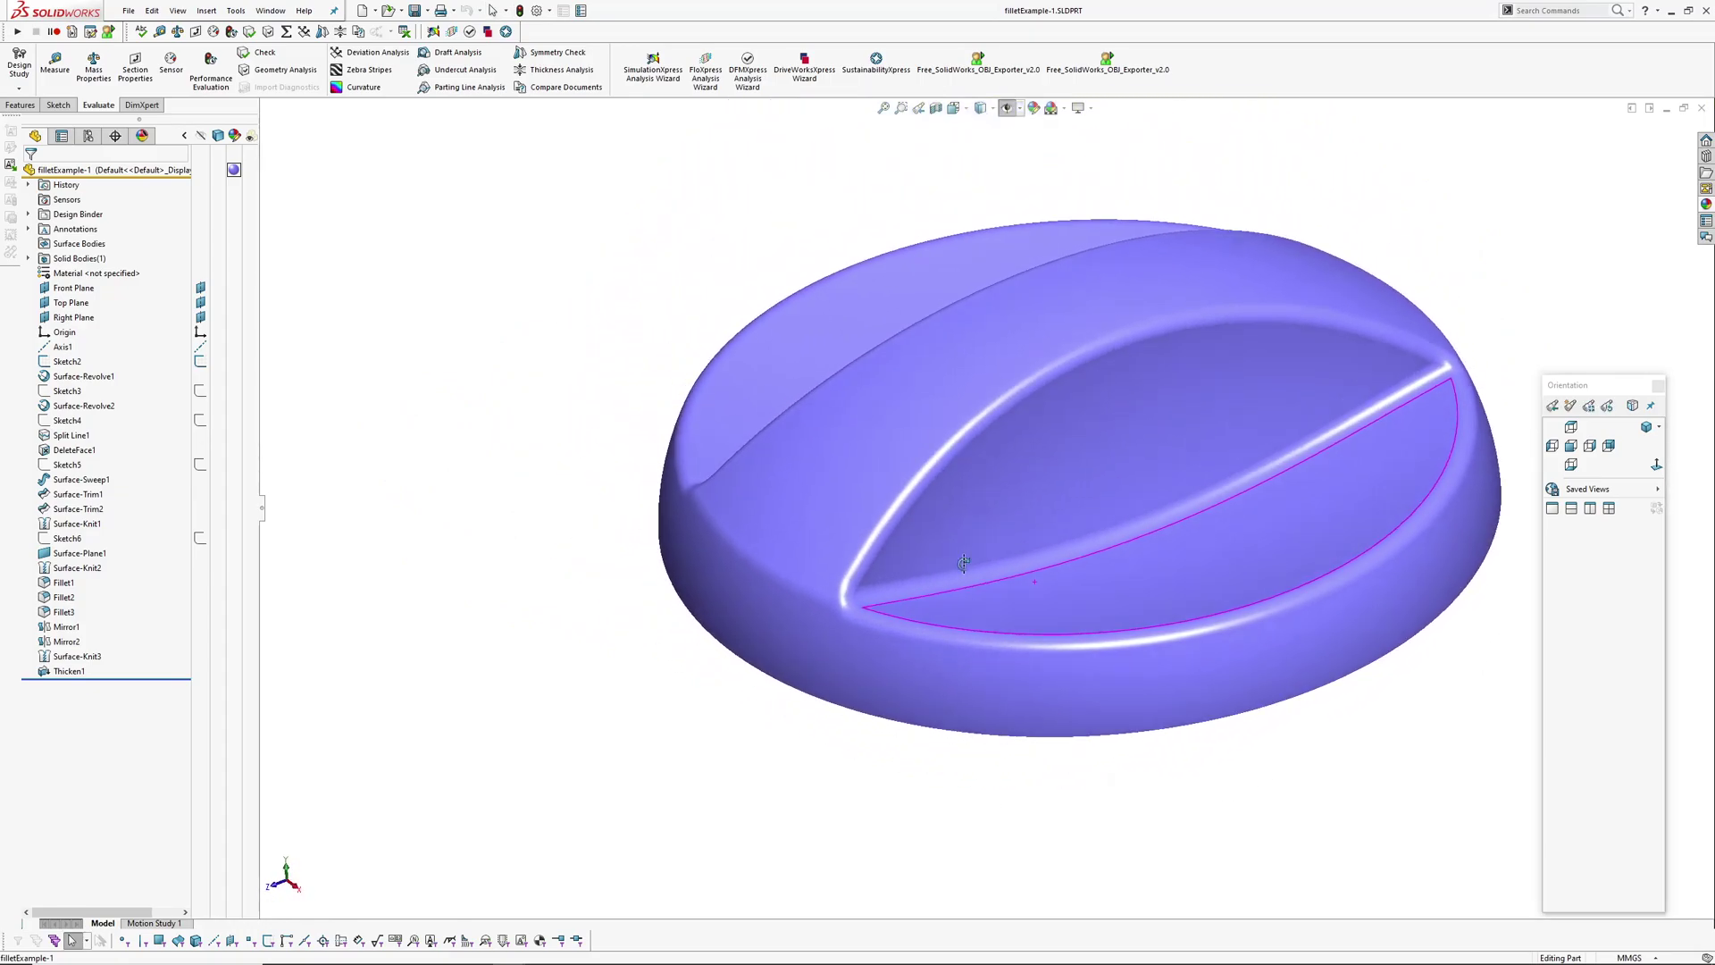
pyautogui.moveTo(964, 554); pyautogui.dragTo(624, 715, button='middle')
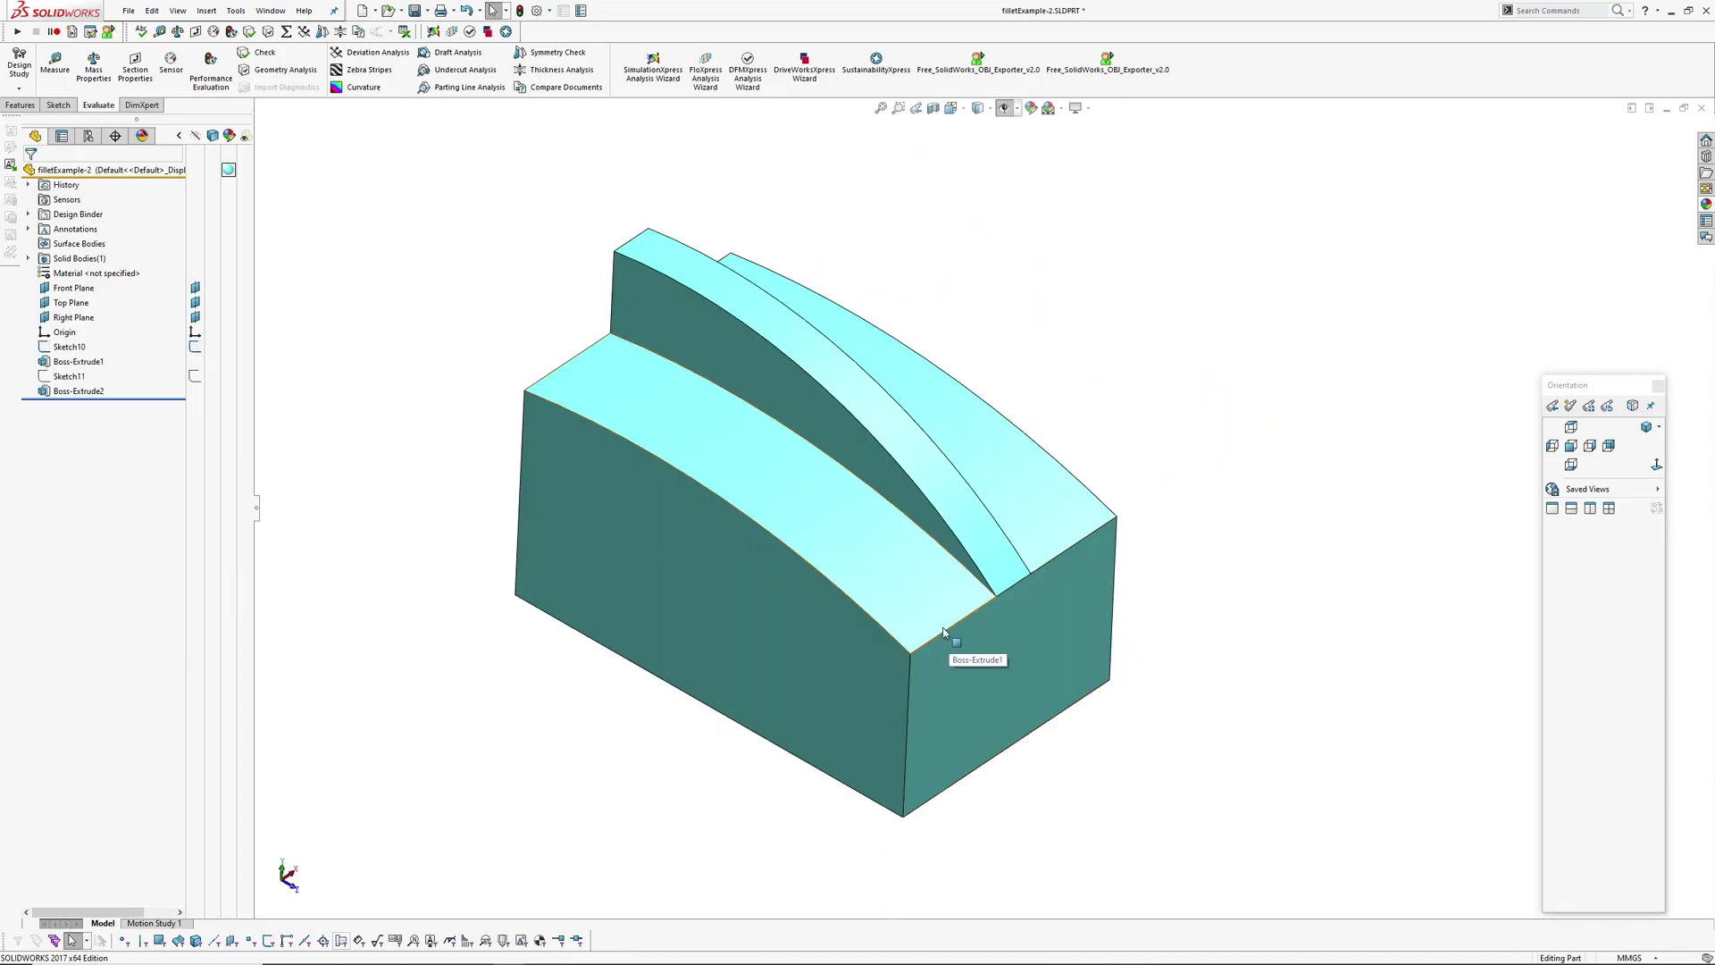
# Examine the filletExample-2 block's arched rib and where it runs out at the front top edge.
pyautogui.moveTo(944, 633); pyautogui.dragTo(876, 575, button='middle')
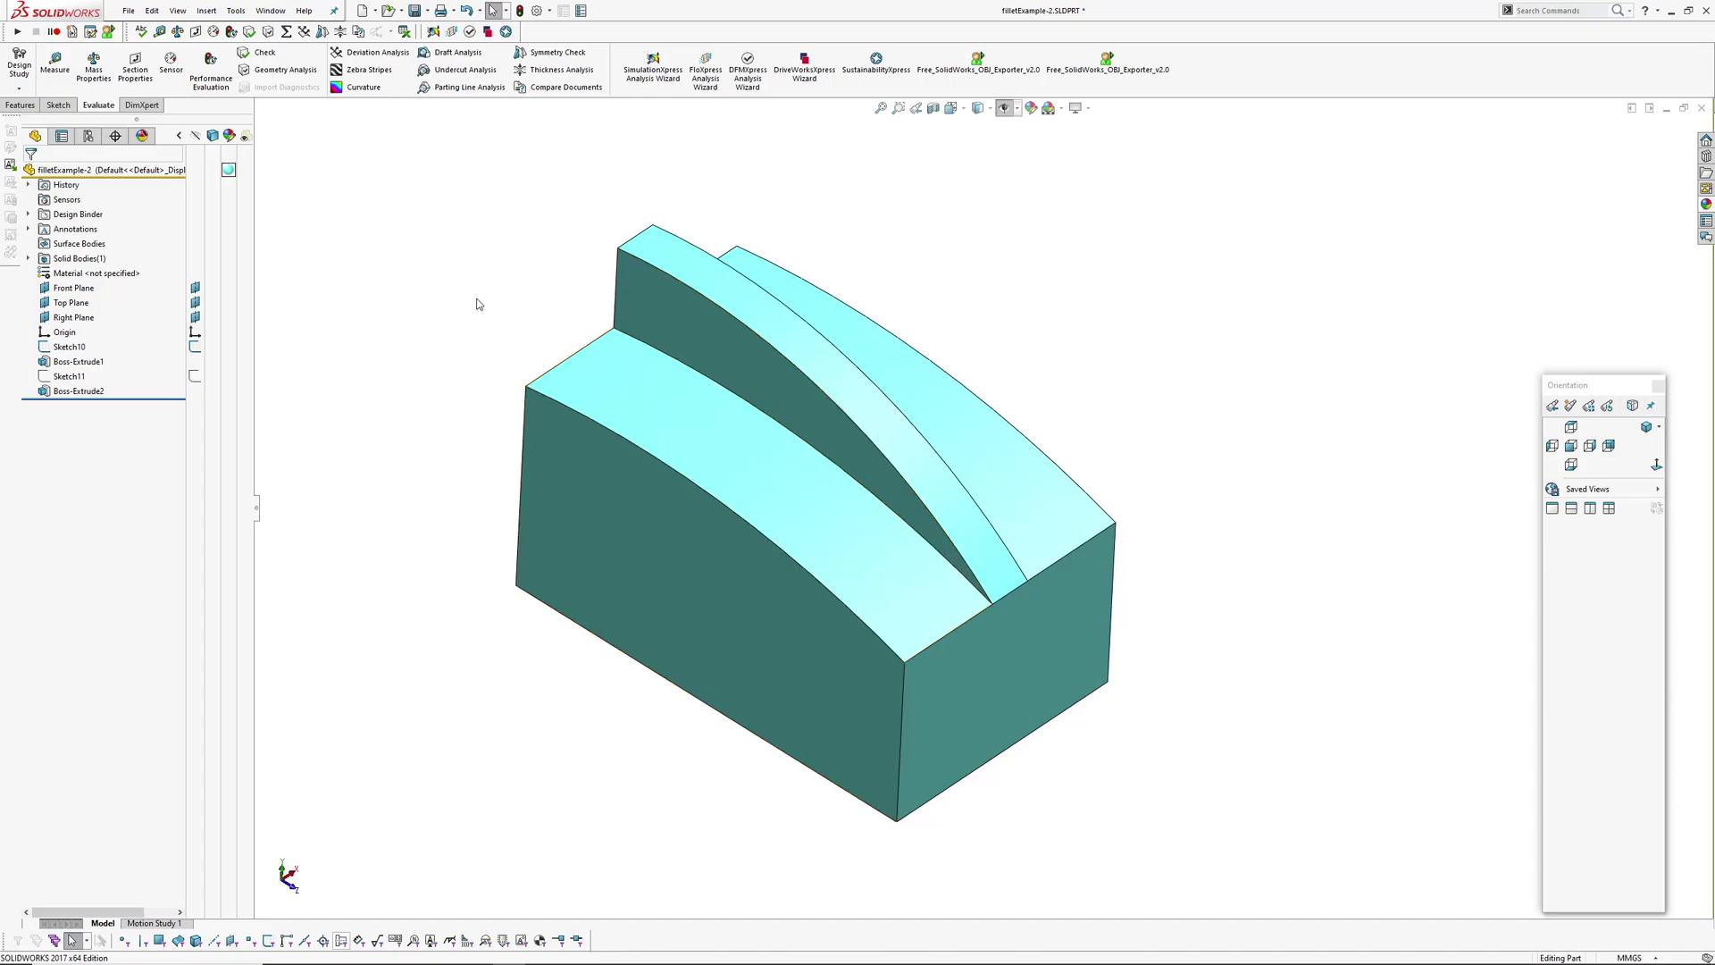
pyautogui.moveTo(561, 351); pyautogui.dragTo(638, 275, button='middle')
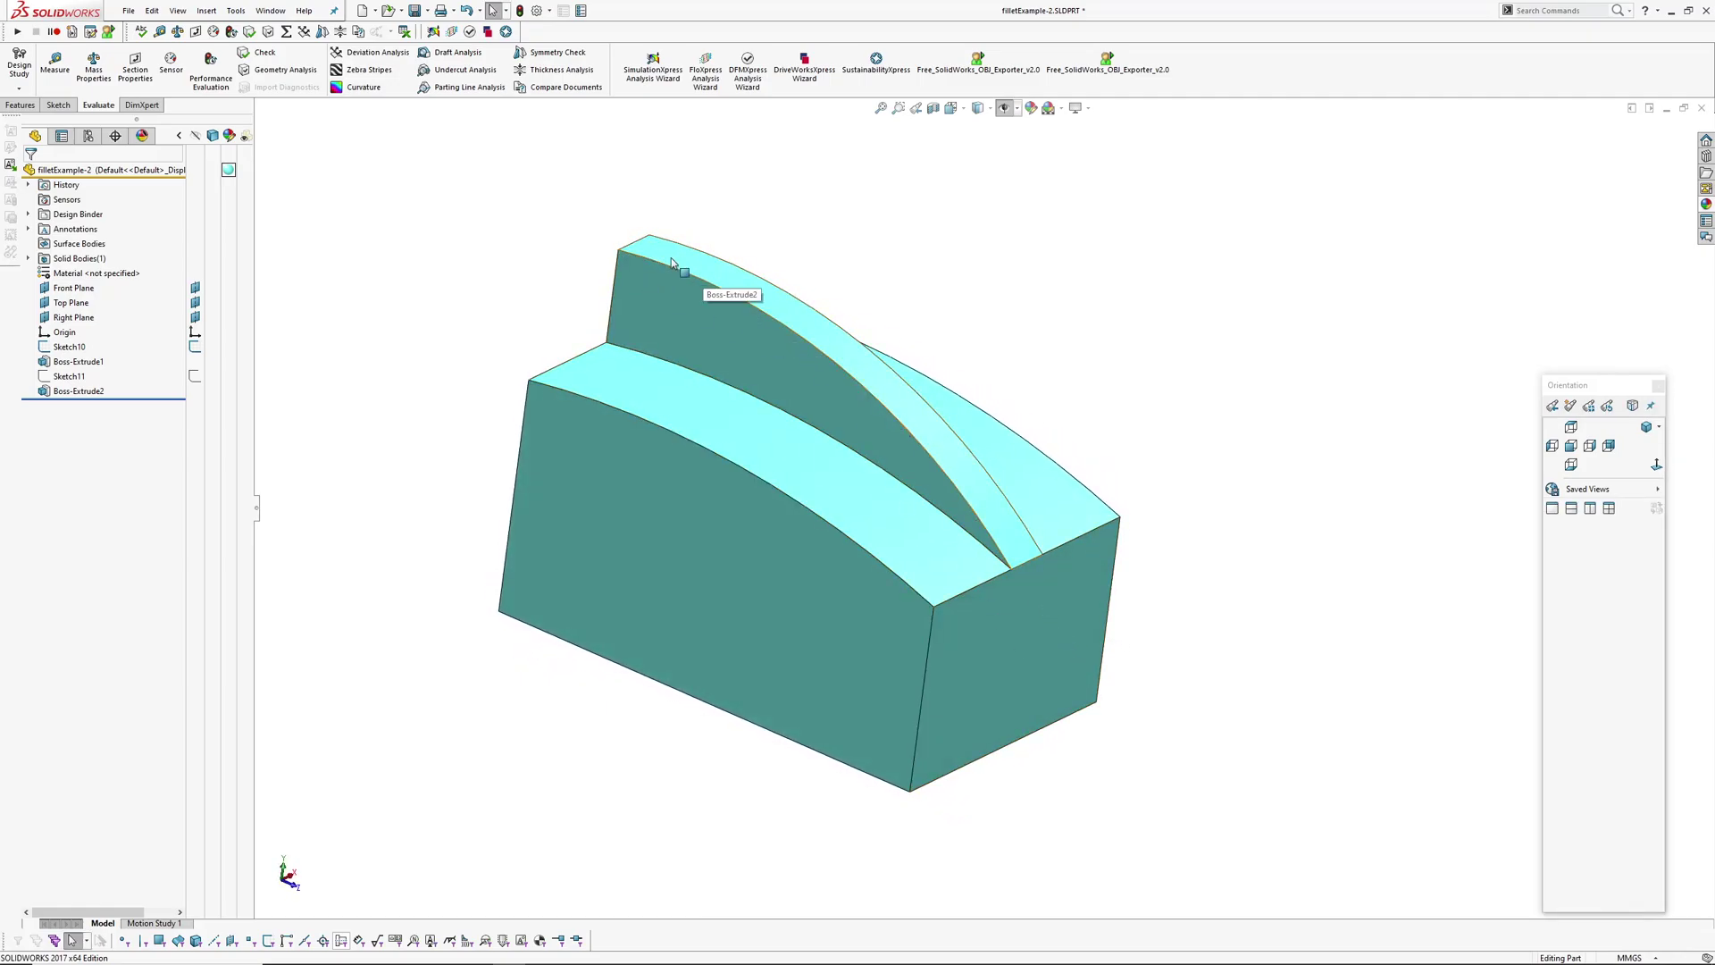
pyautogui.click(840, 343)
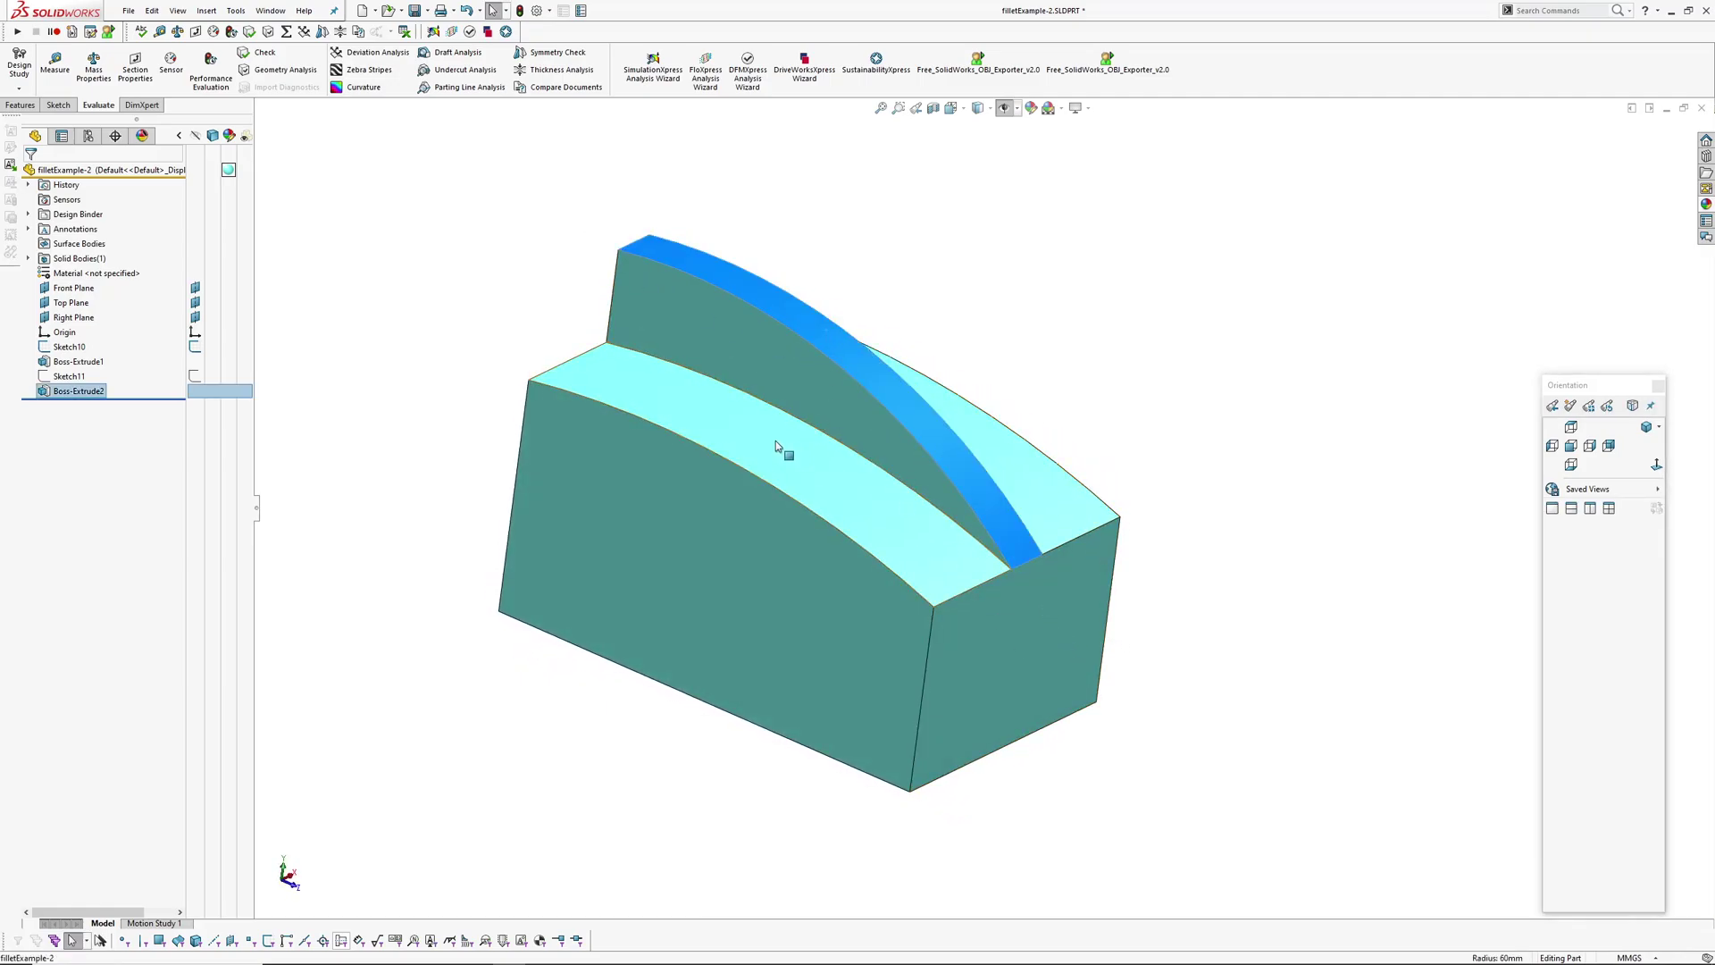
pyautogui.press('Escape')
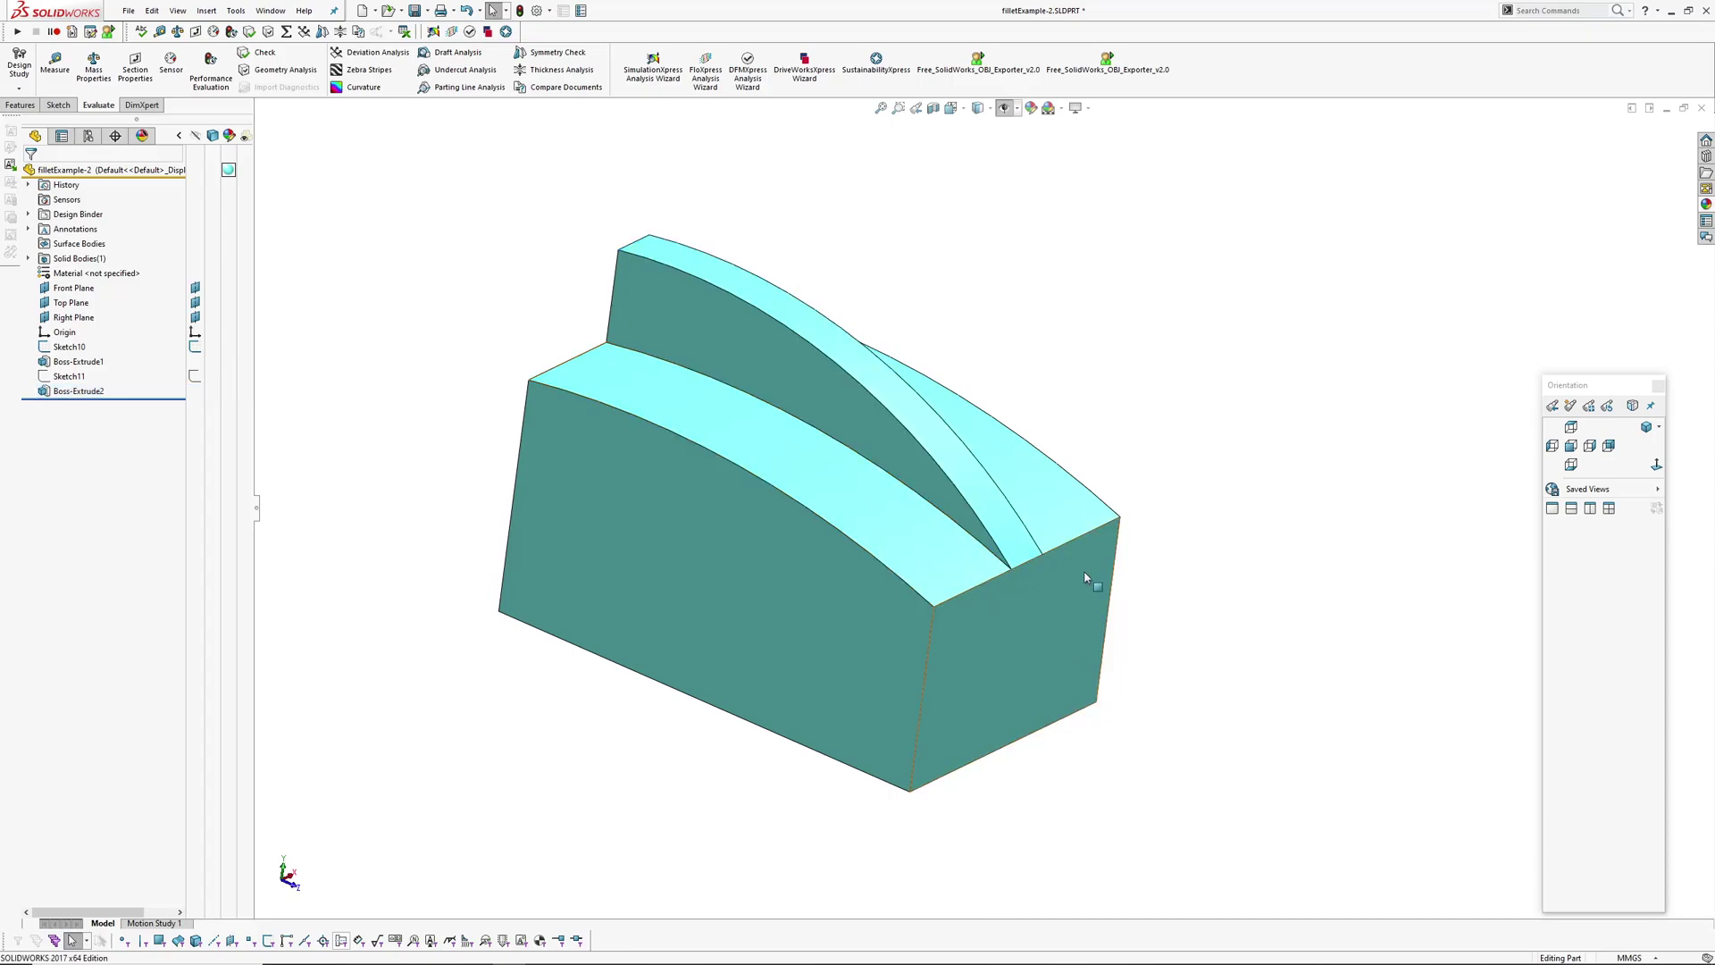
pyautogui.click(1005, 579)
pyautogui.keyDown('ctrl'); pyautogui.click(1024, 568); pyautogui.keyUp('ctrl')
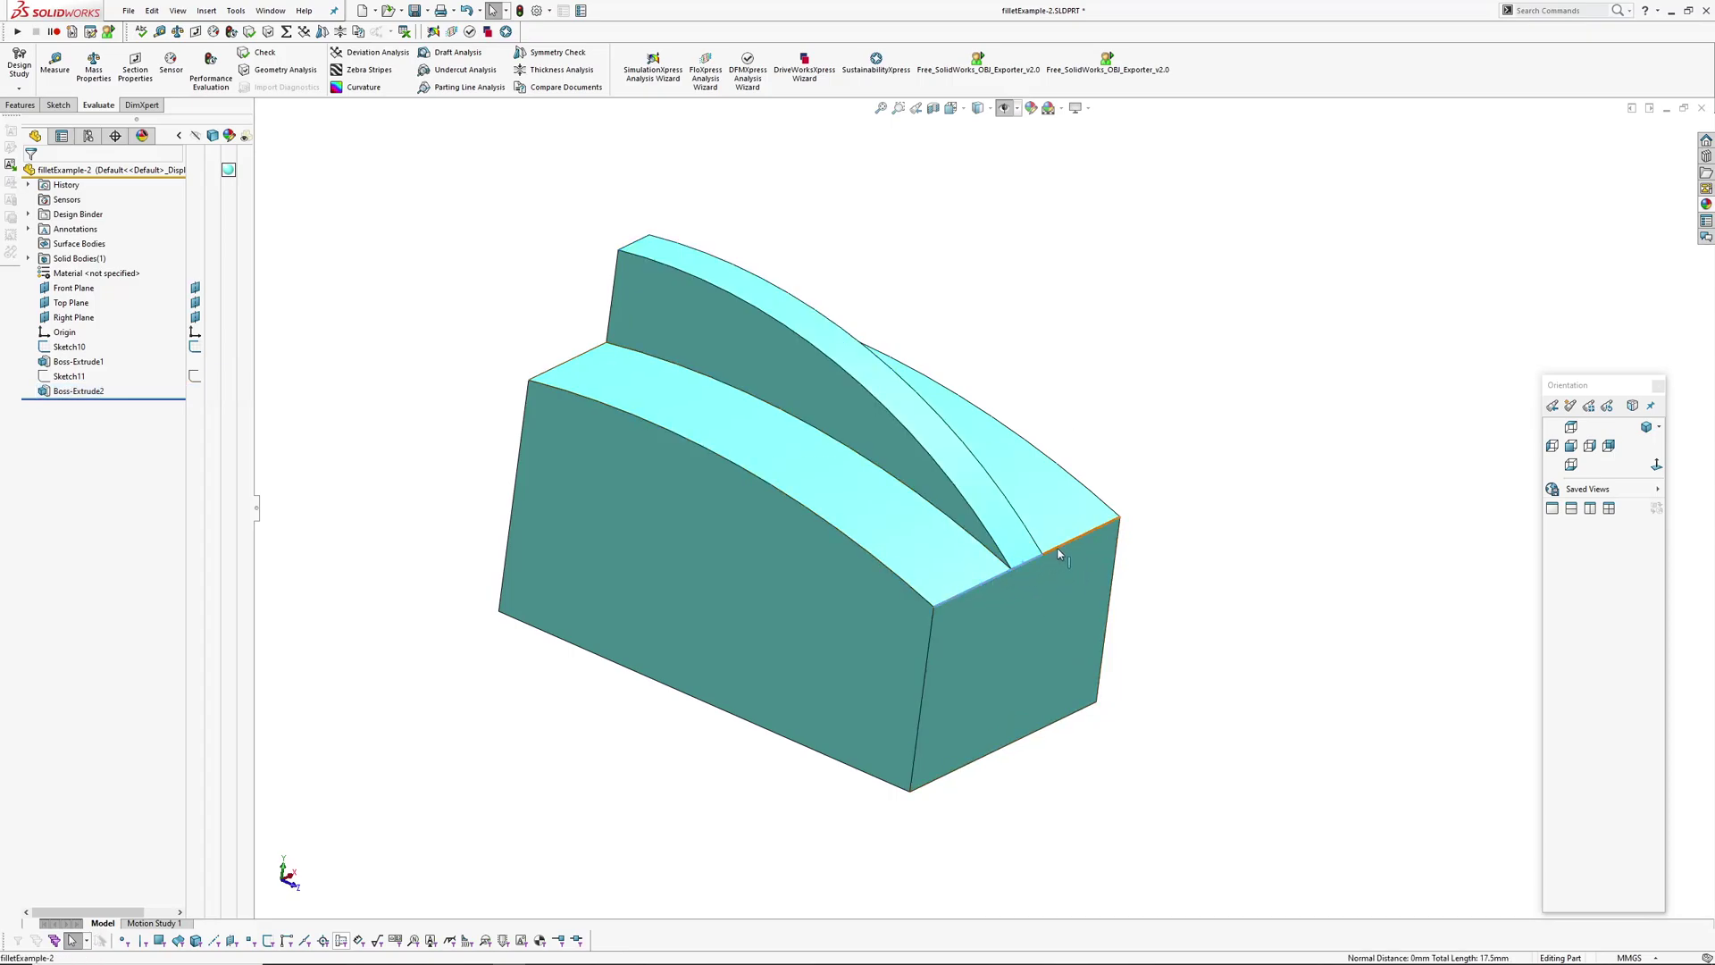
# Fillet the edges where the arched rib meets the block's curved top with a 2 mm radius.
pyautogui.click(360, 399)
pyautogui.click(391, 413)
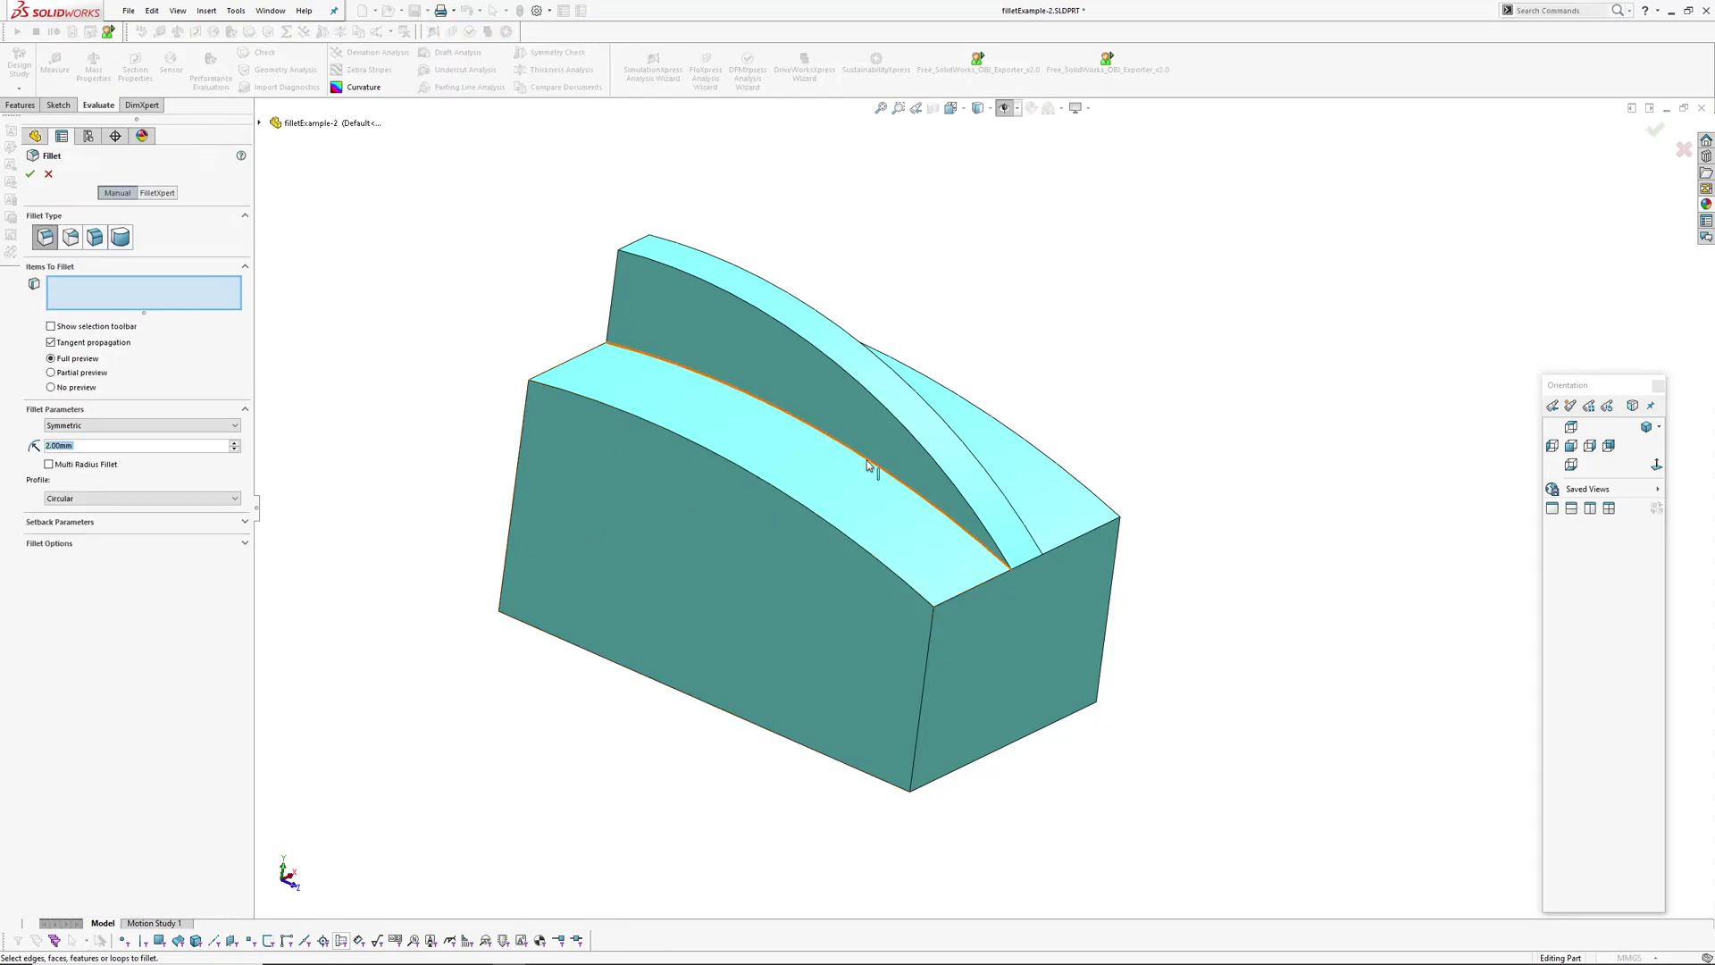
pyautogui.click(871, 464)
pyautogui.moveTo(956, 578); pyautogui.dragTo(847, 580, button='middle')
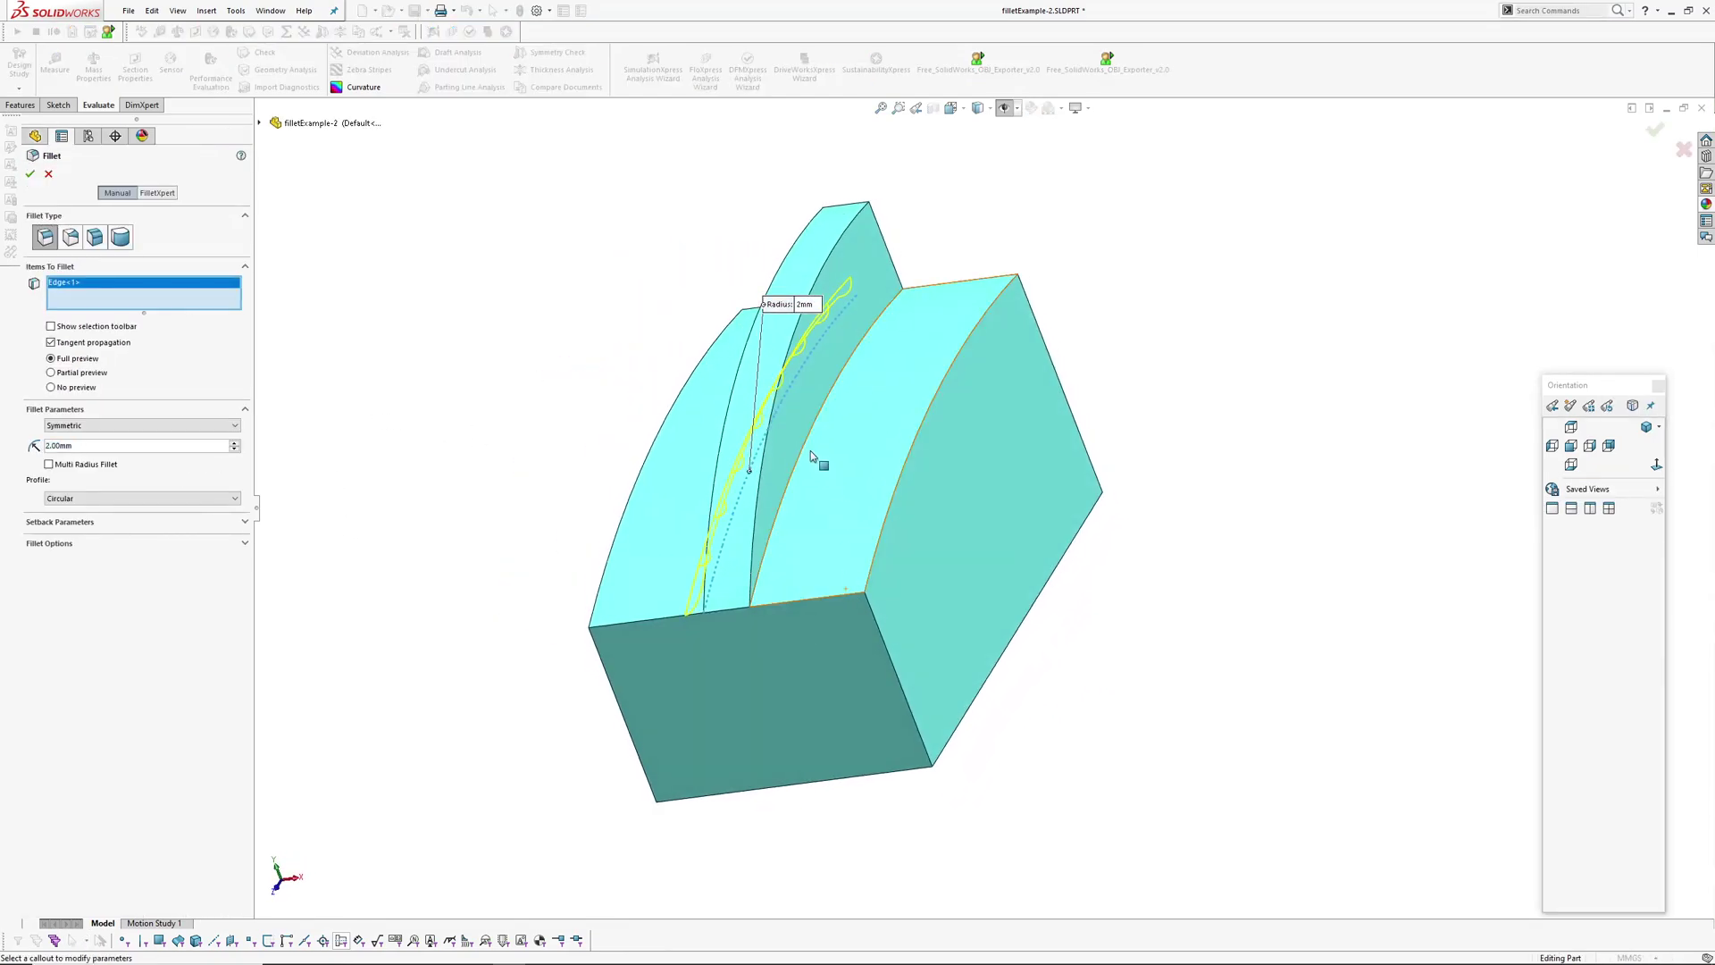
pyautogui.press('Return')
pyautogui.moveTo(1015, 530); pyautogui.dragTo(1179, 502, button='middle')
# Add a 2 mm fillet along the block's front top edges on both sides of the rib.
pyautogui.click(1164, 528)
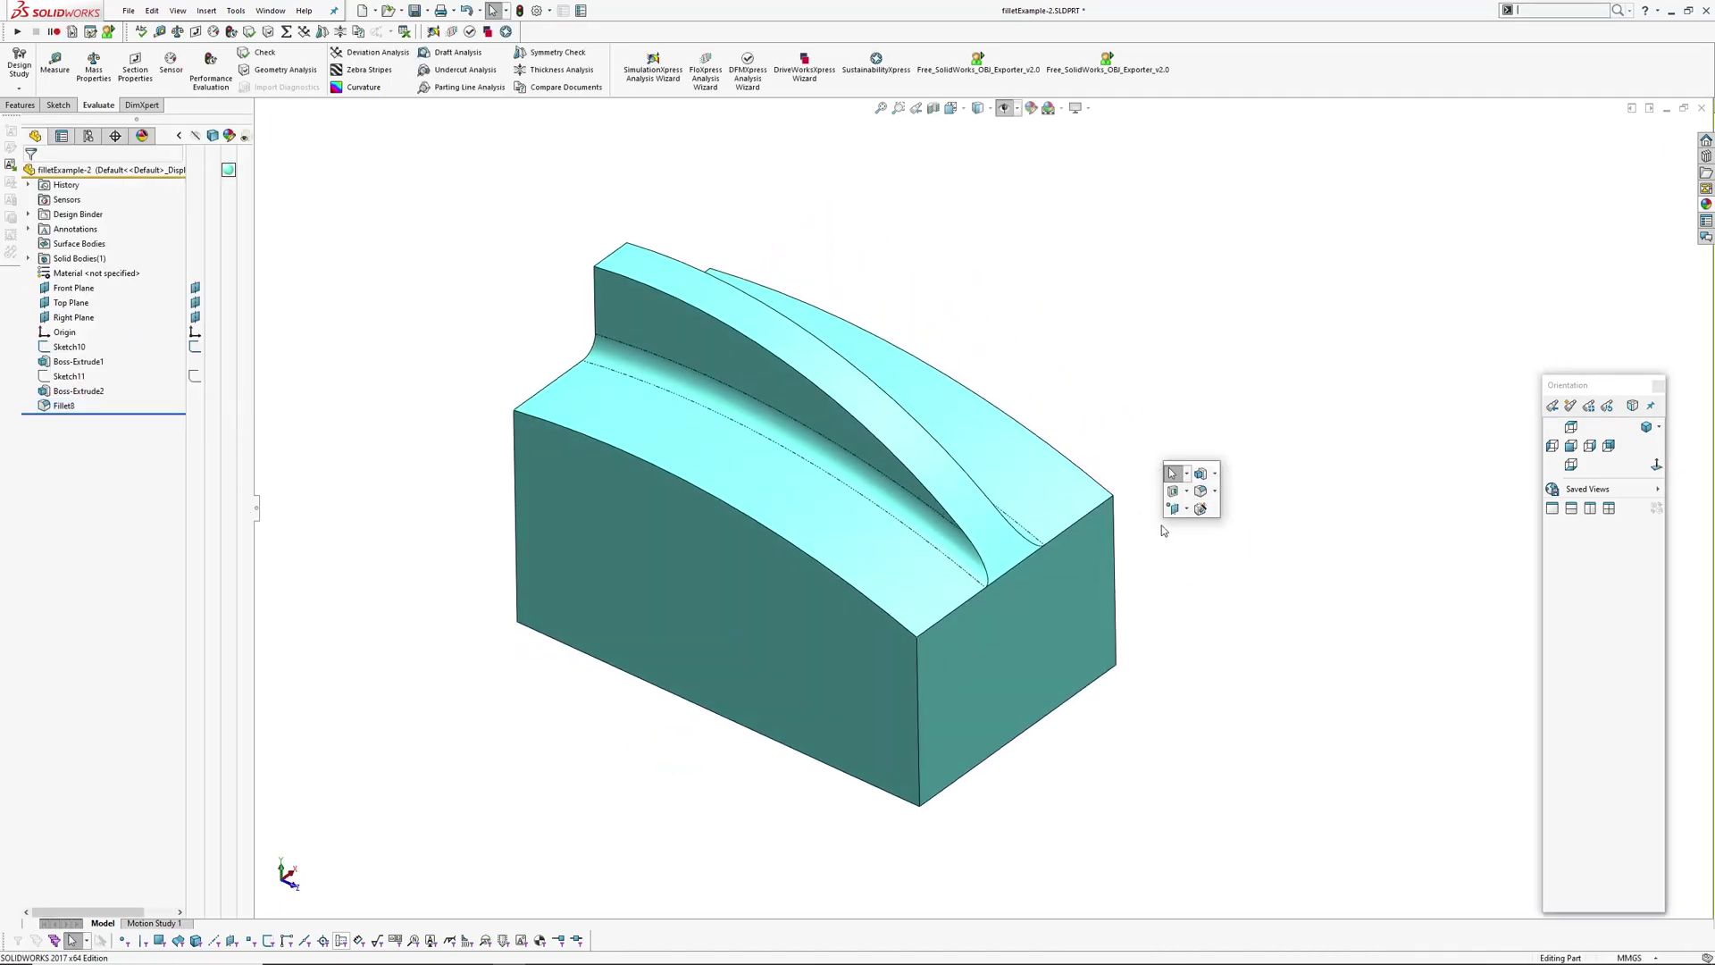
pyautogui.click(1200, 491)
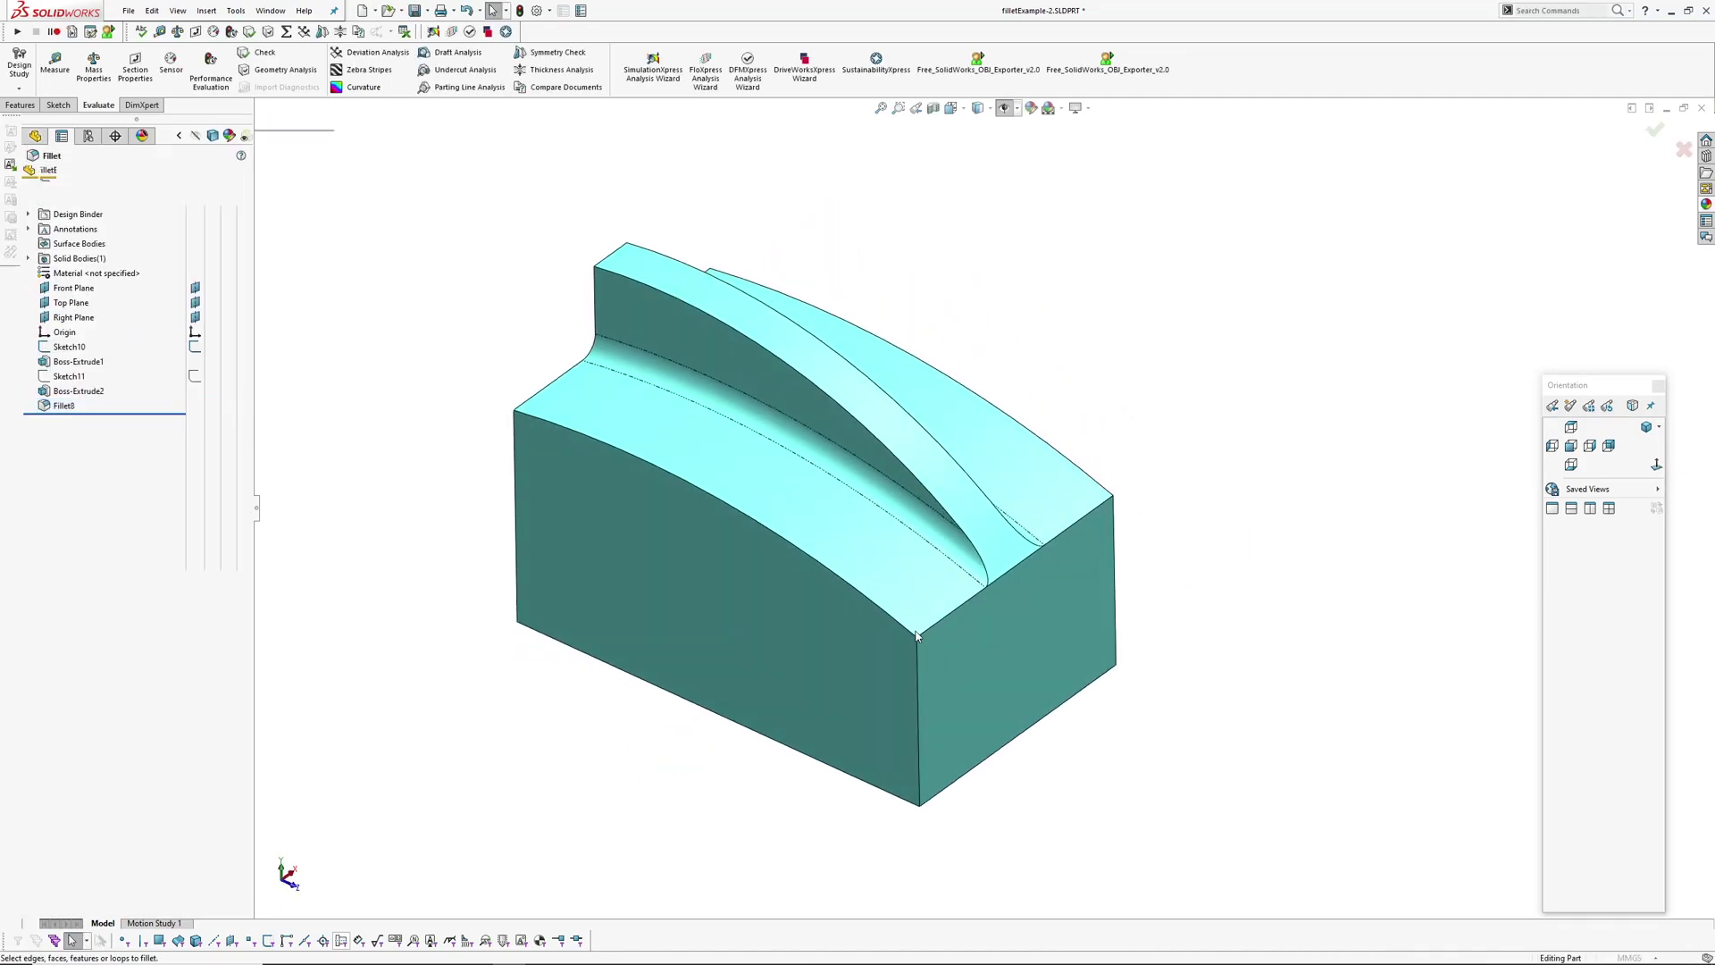
pyautogui.click(972, 605)
pyautogui.click(1018, 577)
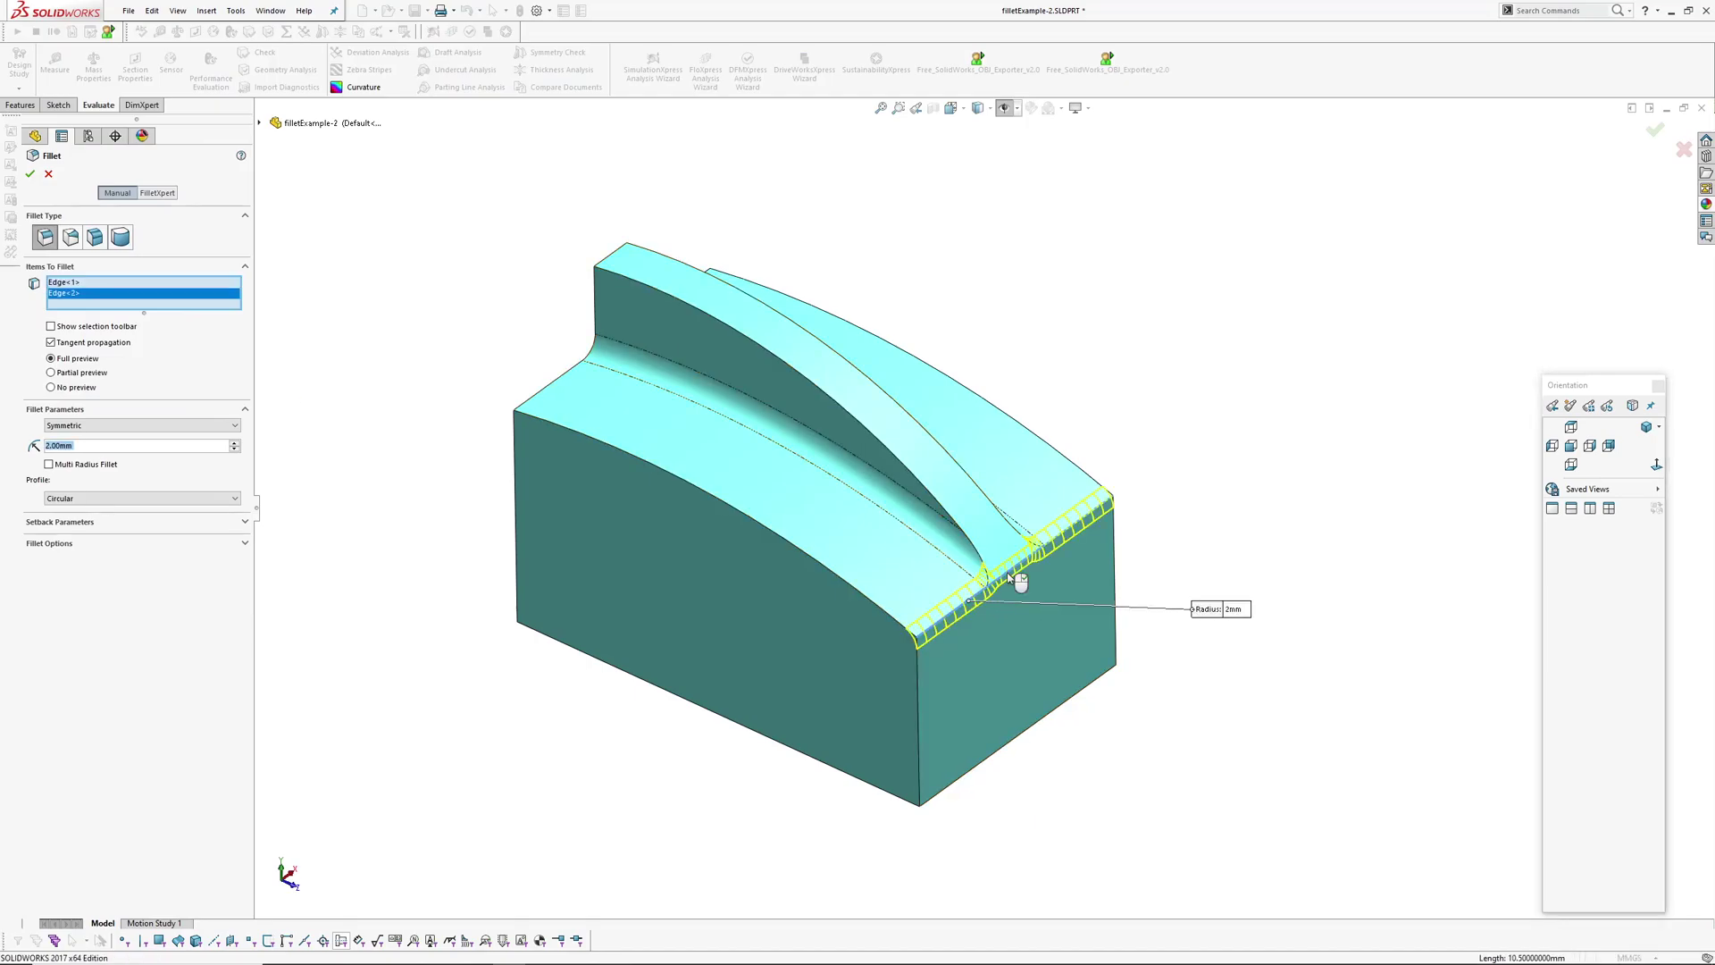
pyautogui.scroll(-3, 1028, 572)
pyautogui.press('Return')
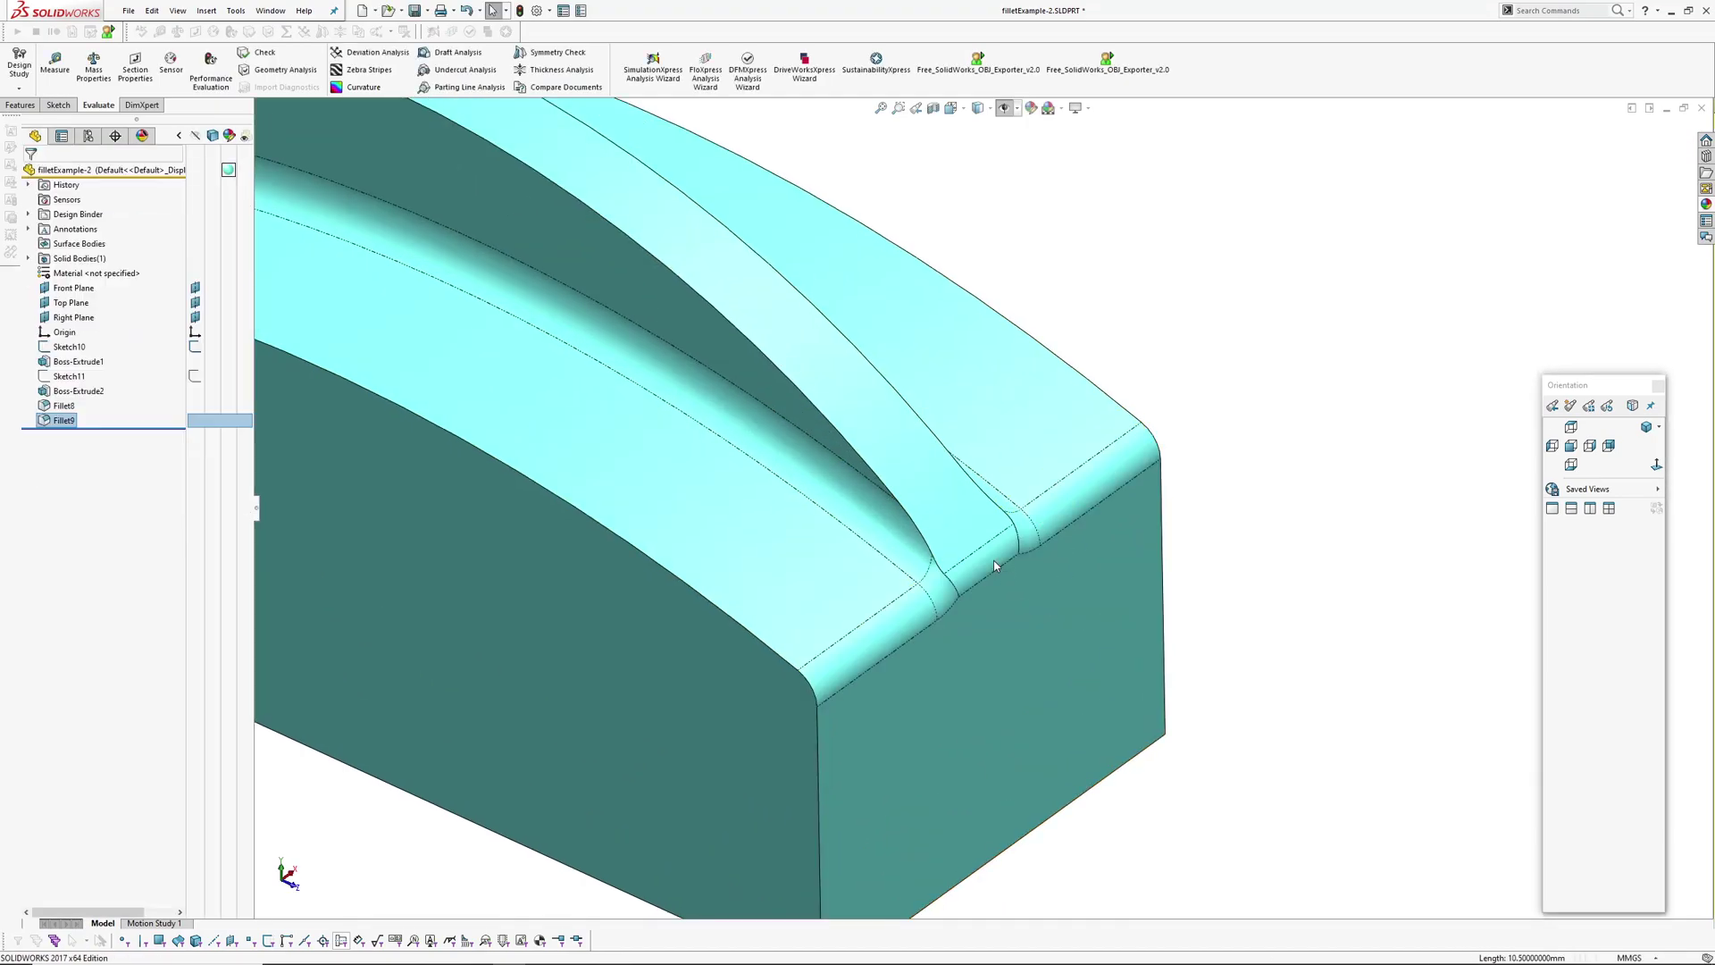
# Round both long upper edges of the arched rib with a 2 mm fillet.
pyautogui.press('Return')
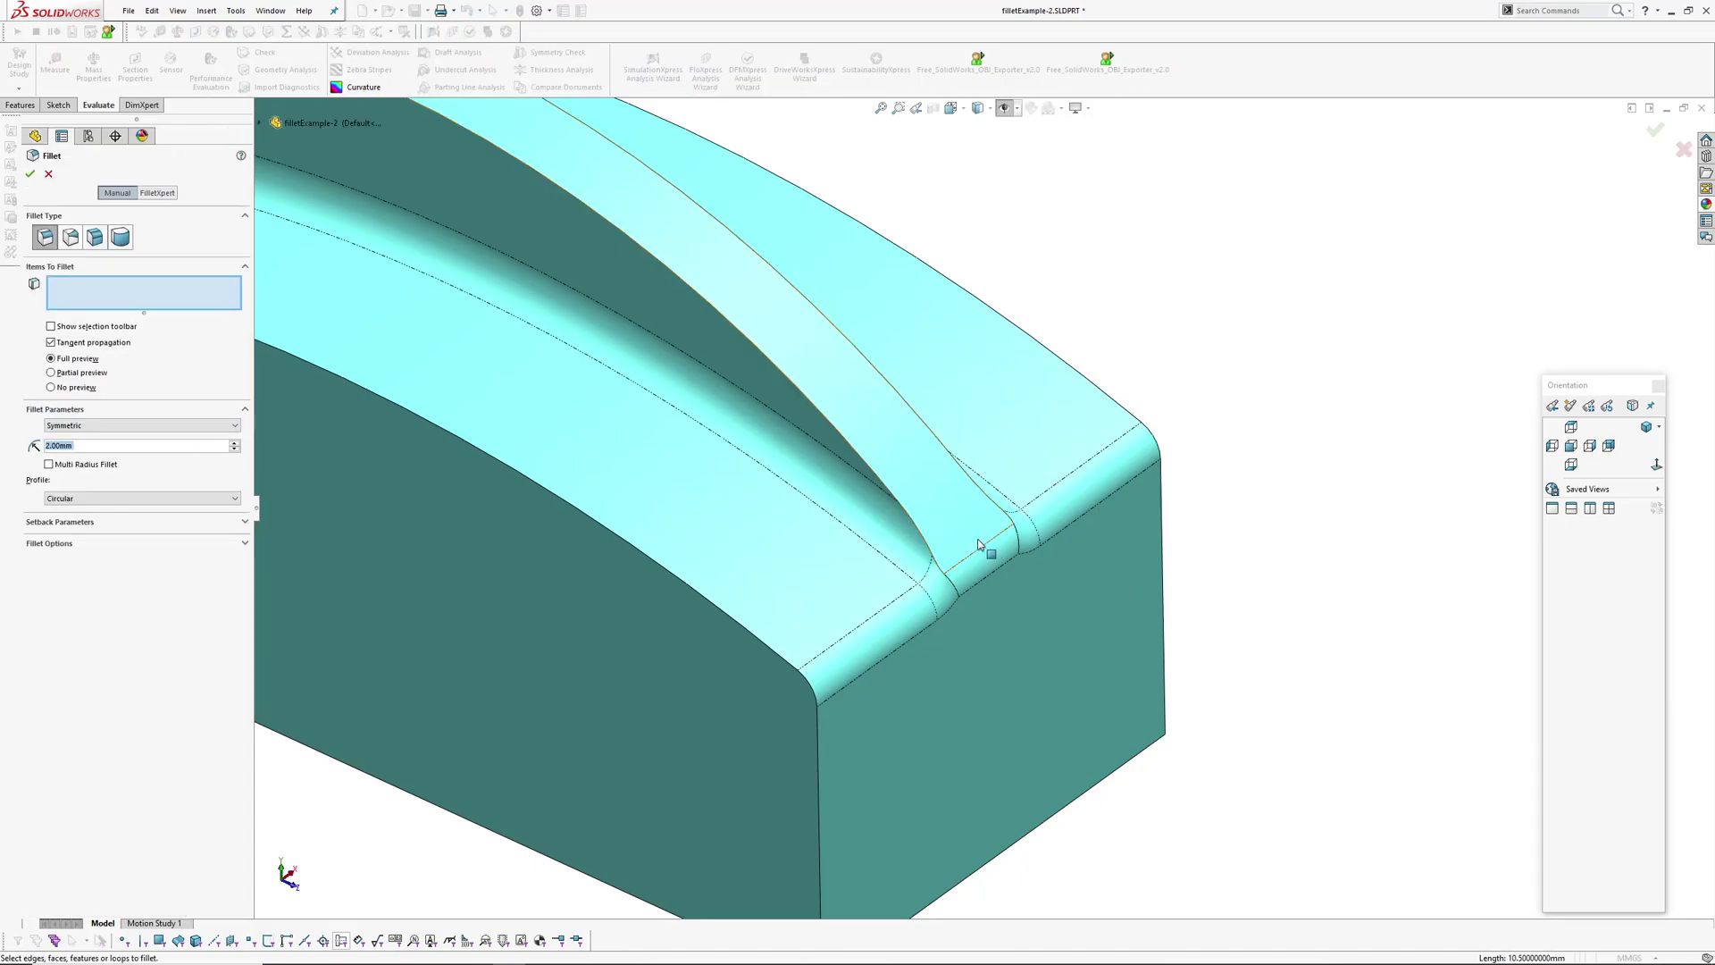
pyautogui.click(874, 468)
pyautogui.click(915, 414)
pyautogui.press('Return')
pyautogui.moveTo(1001, 583); pyautogui.dragTo(1006, 419, button='middle')
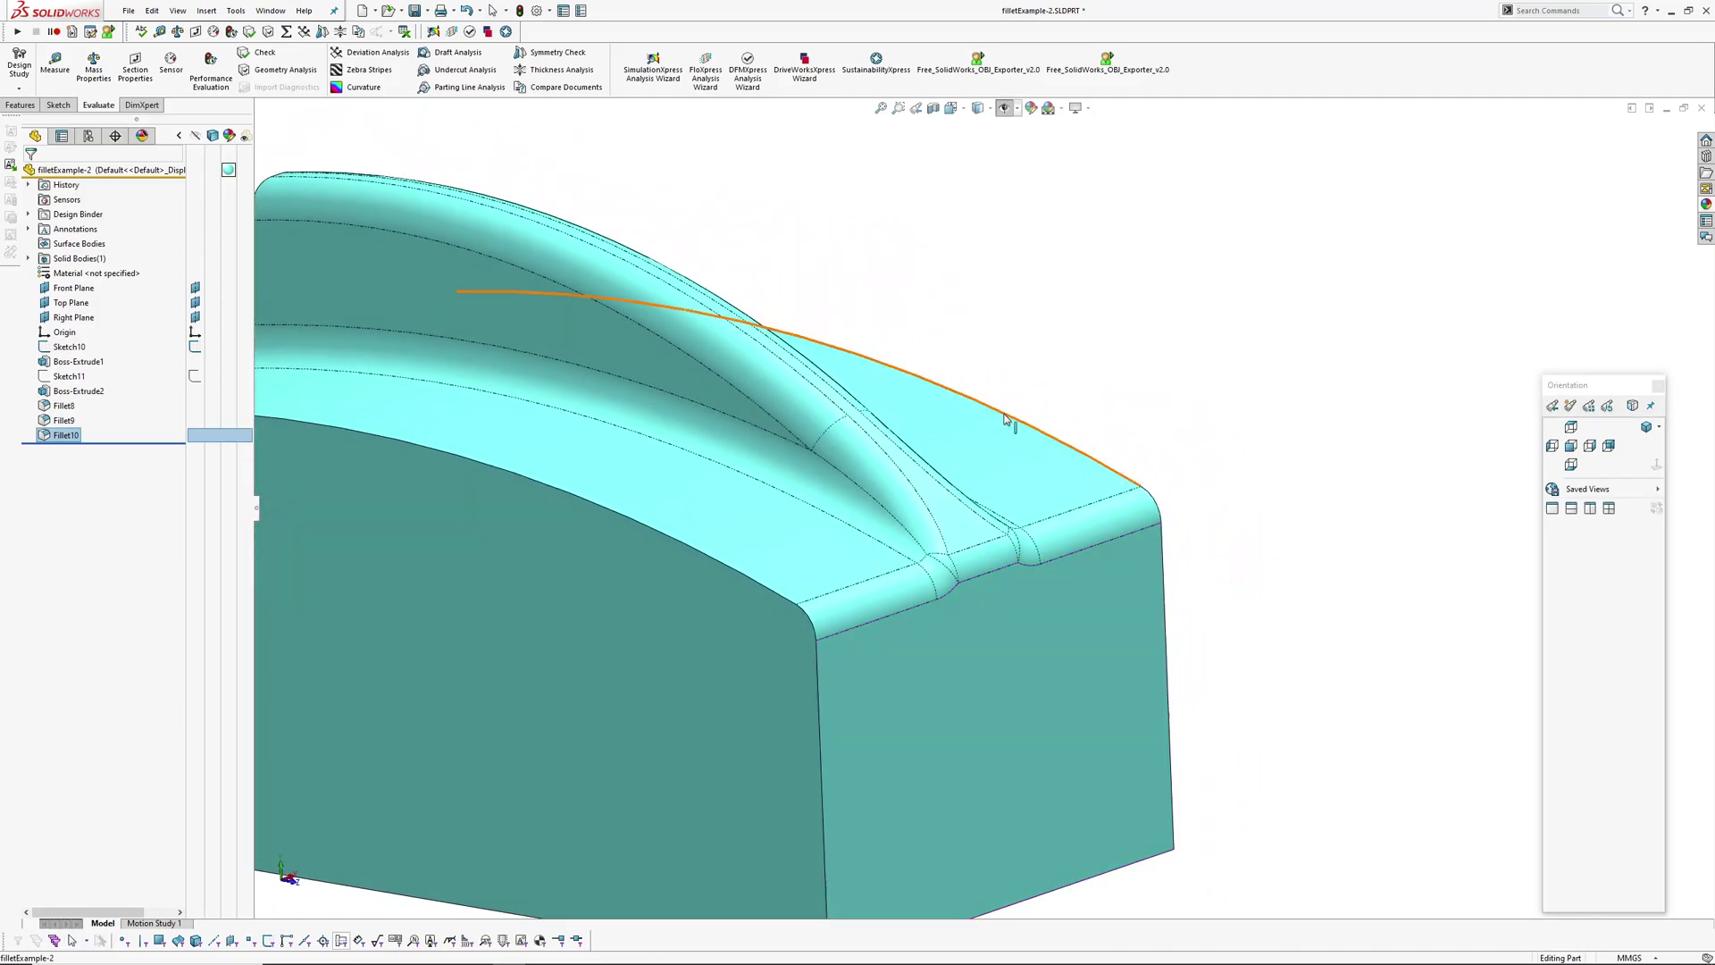
# Display the model shaded without edges and examine the fillets where the rib runs into the front edge.
pyautogui.click(977, 107)
pyautogui.click(984, 145)
pyautogui.moveTo(1027, 495); pyautogui.dragTo(903, 578, button='middle')
pyautogui.keyDown('ctrl'); pyautogui.moveTo(665, 697); pyautogui.dragTo(803, 611, button='middle'); pyautogui.keyUp('ctrl')
pyautogui.scroll(-3, 887, 619)
pyautogui.click(889, 547)
pyautogui.click(1087, 589)
pyautogui.scroll(3, 964, 632)
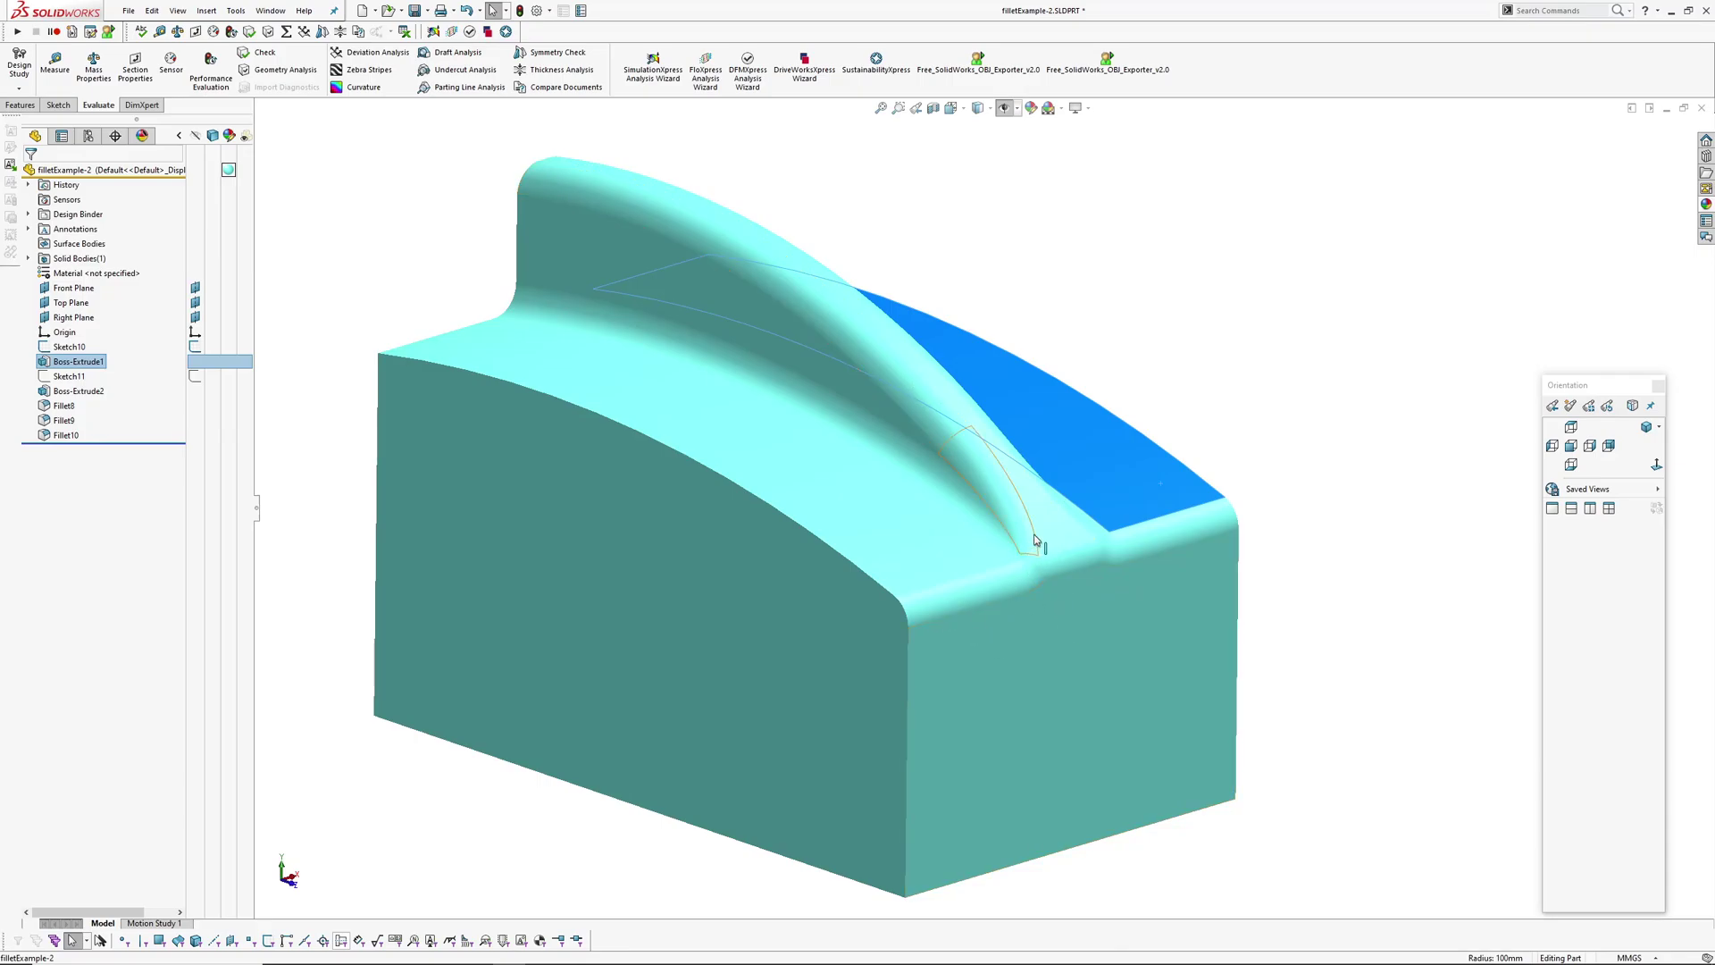
pyautogui.moveTo(1034, 539)
pyautogui.mouseDown(button='middle')
pyautogui.moveTo(1028, 582)
pyautogui.moveTo(1022, 544)
pyautogui.mouseUp(button='middle')
pyautogui.click(1331, 413)
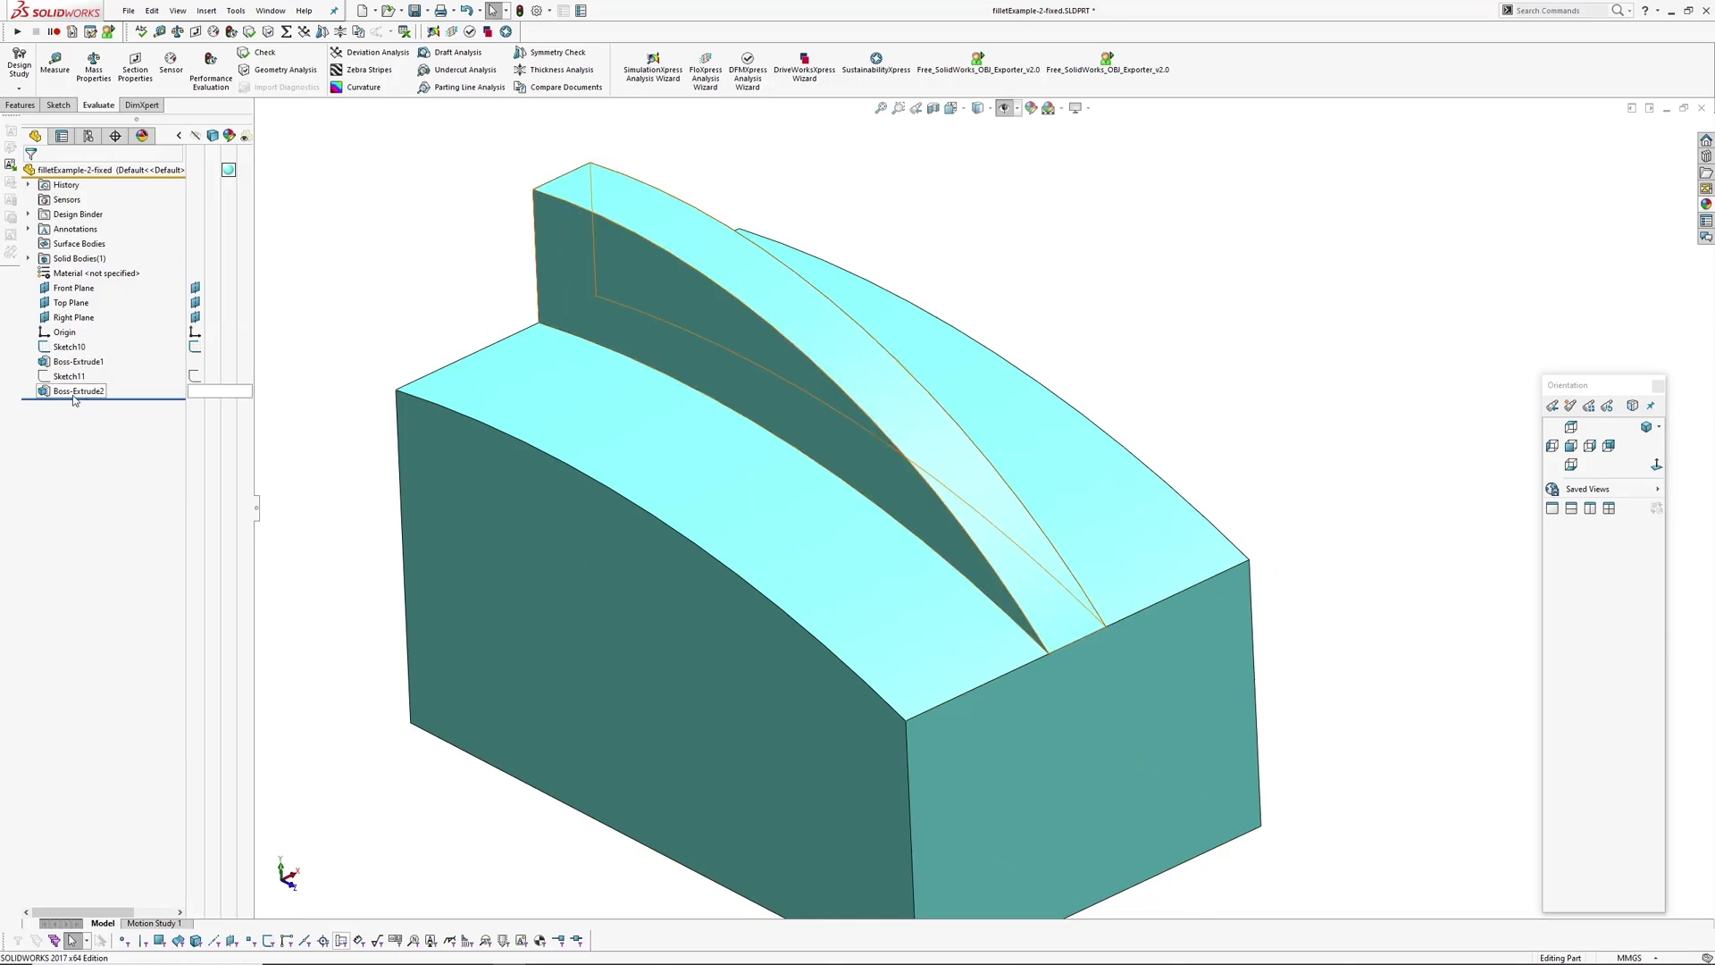
# In the filletExample-2-fixed part, roll the feature history back to just after Boss-Extrude1, before the rib.
pyautogui.click(73, 393)
pyautogui.click(681, 233)
pyautogui.click(997, 229)
pyautogui.moveTo(586, 303); pyautogui.dragTo(405, 327, button='middle')
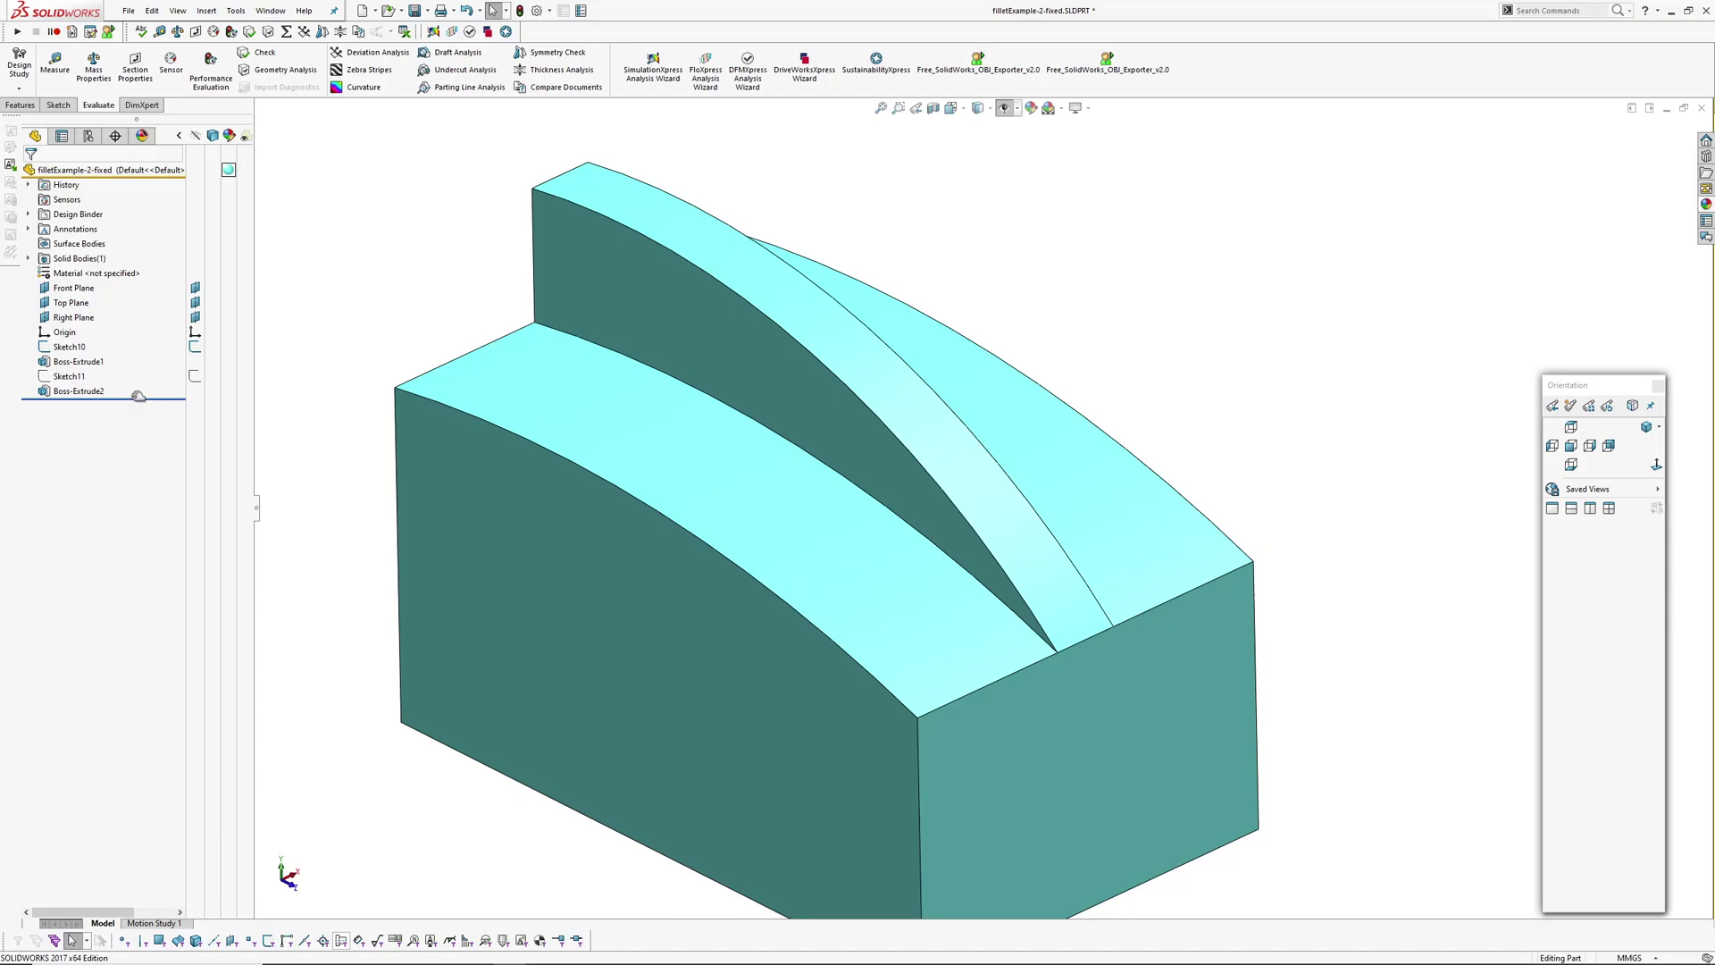
pyautogui.moveTo(134, 400); pyautogui.dragTo(134, 373)
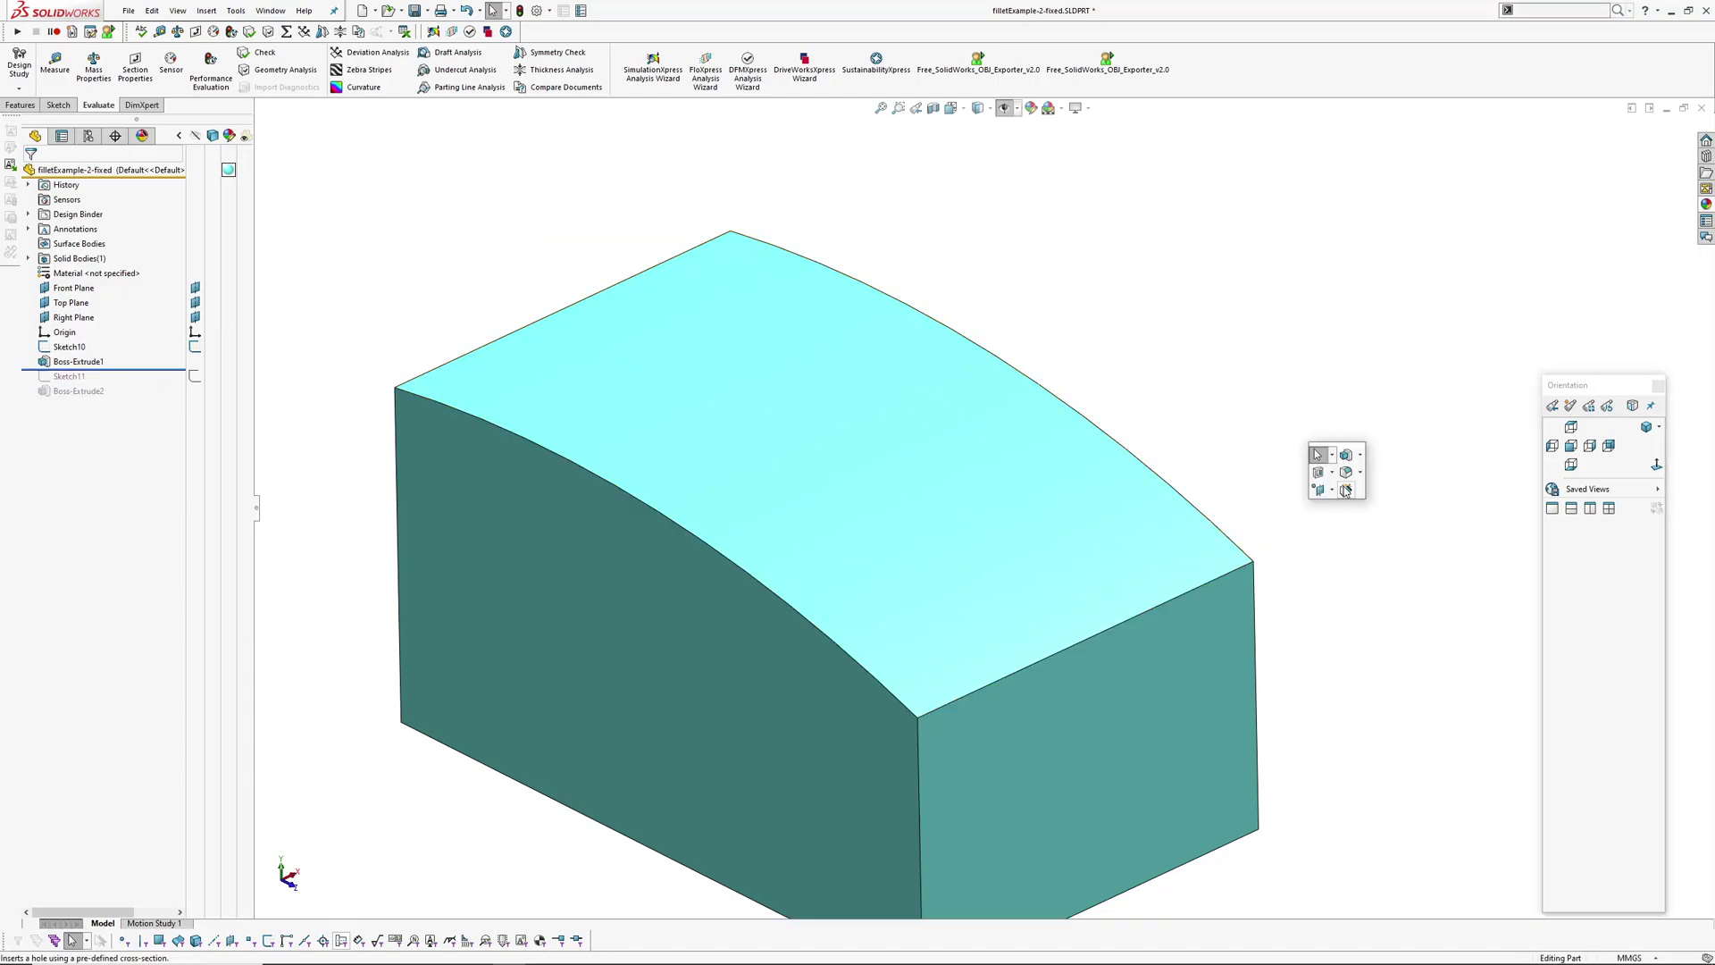
# Fillet the block's front top edge with a 4 mm radius and the Curvature Continuous profile.
pyautogui.click(1346, 472)
pyautogui.click(1220, 576)
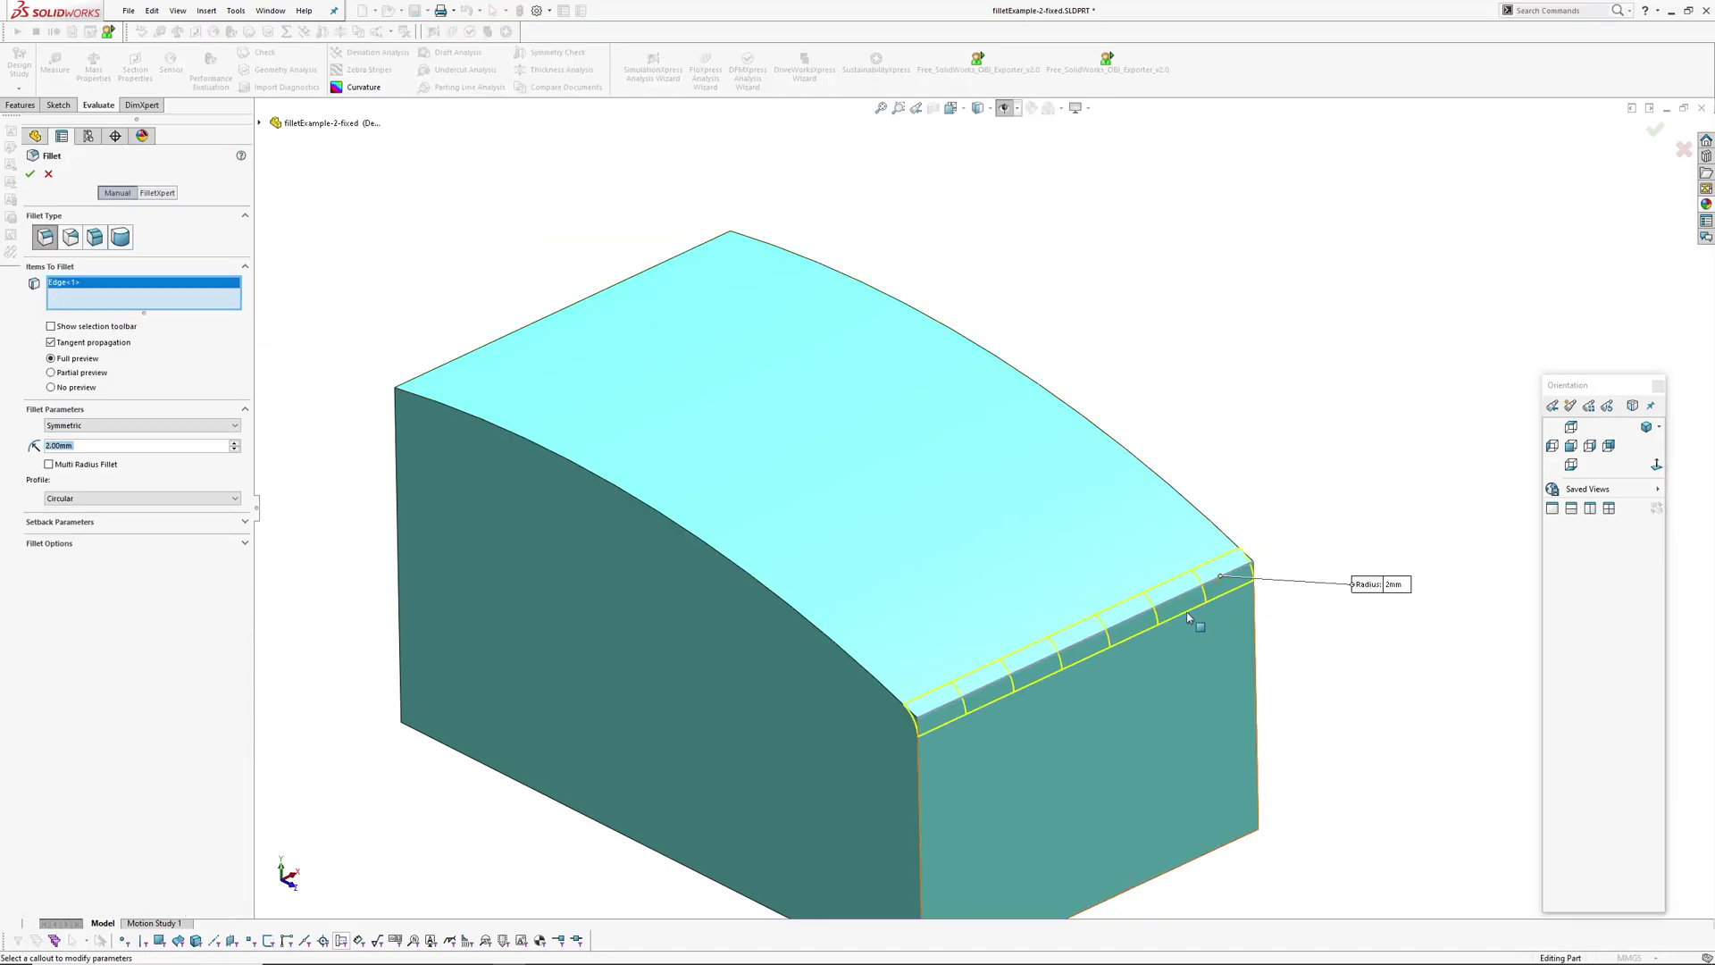
pyautogui.keyDown('ctrl'); pyautogui.moveTo(437, 503); pyautogui.dragTo(420, 405, button='middle'); pyautogui.keyUp('ctrl')
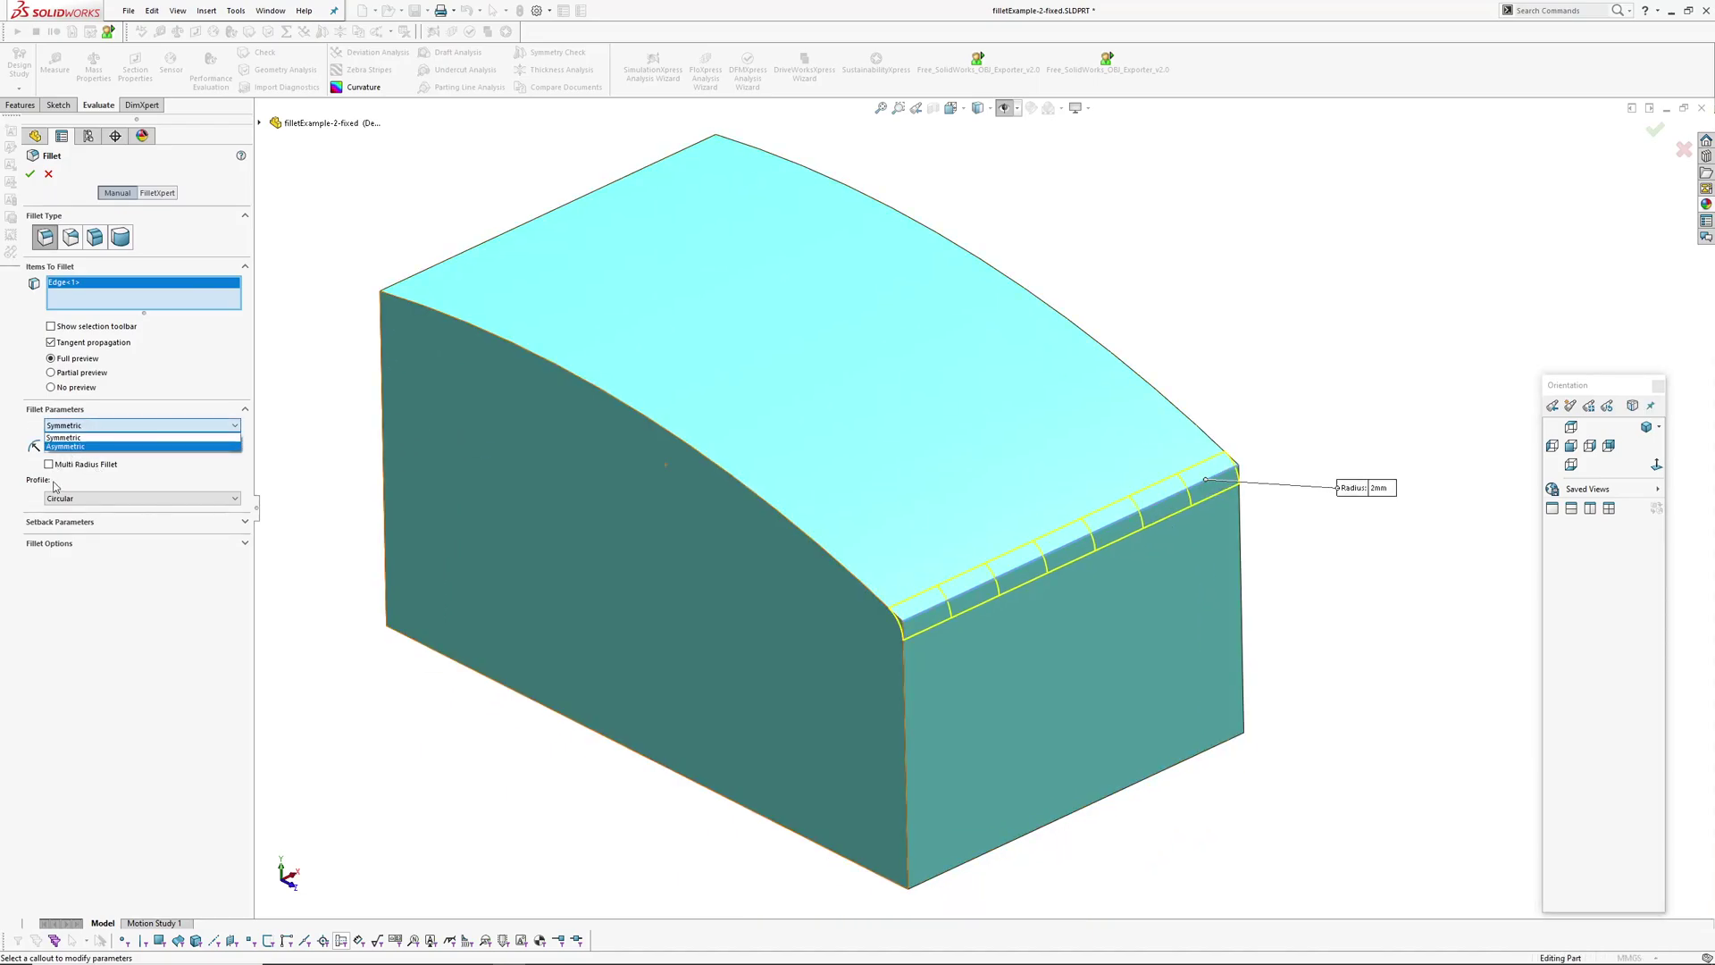
pyautogui.click(78, 498)
pyautogui.click(78, 537)
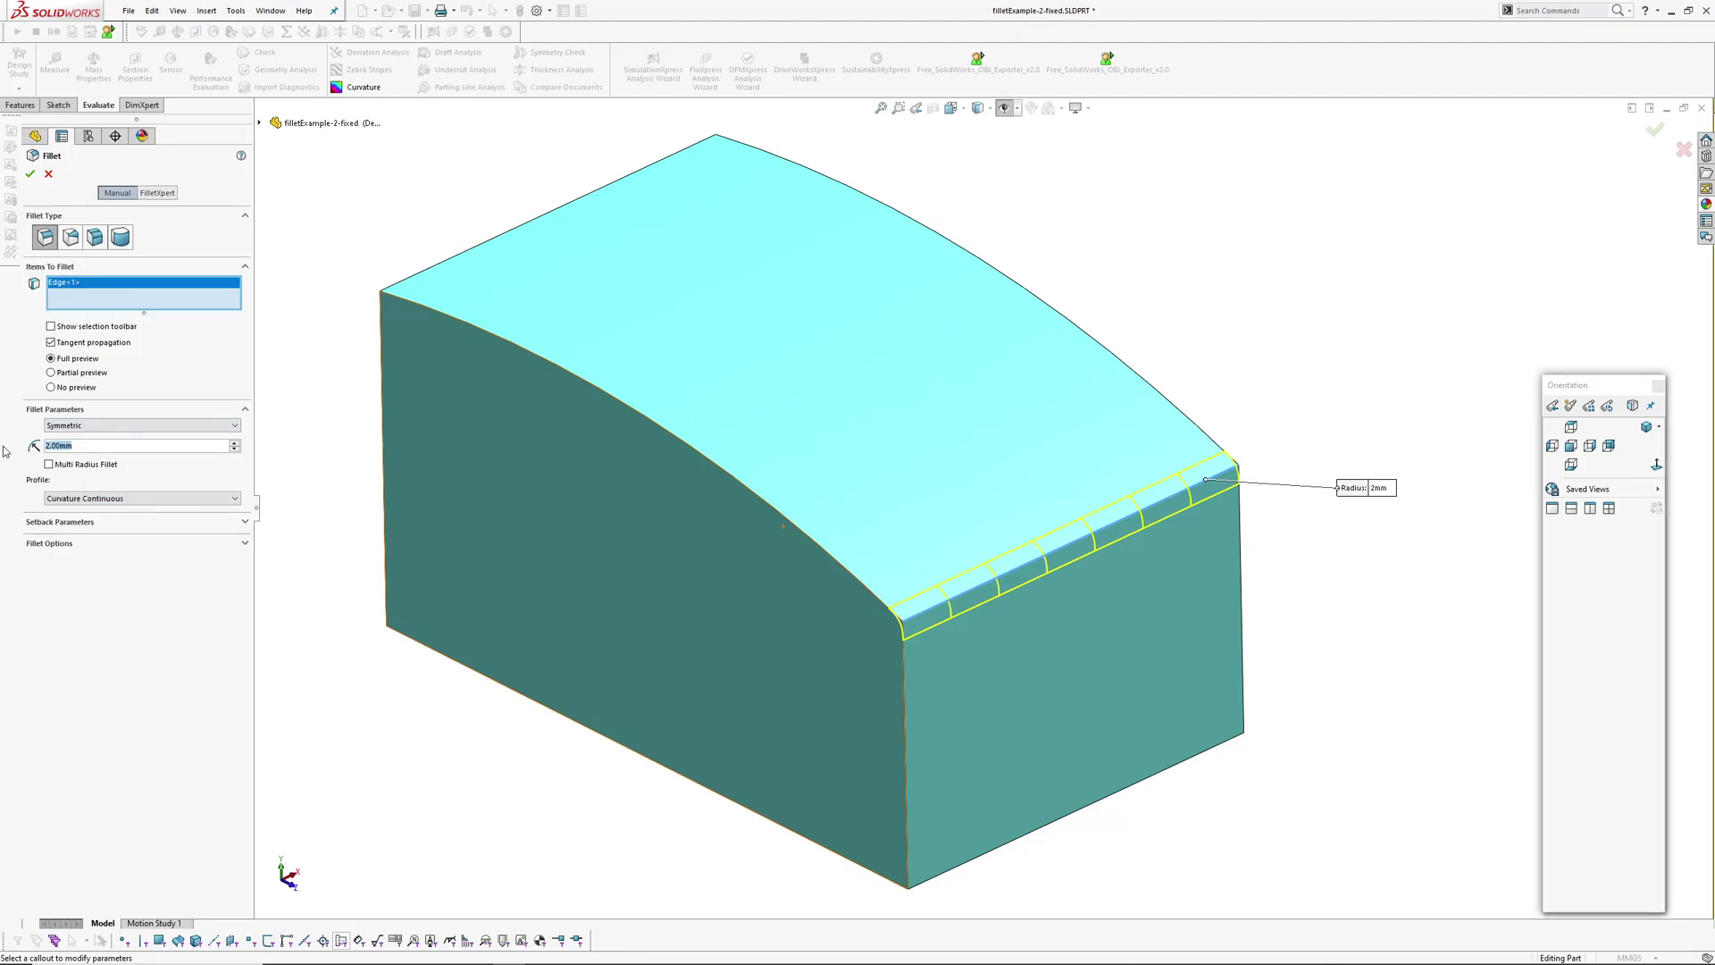
pyautogui.write('4')
pyautogui.press('Return')
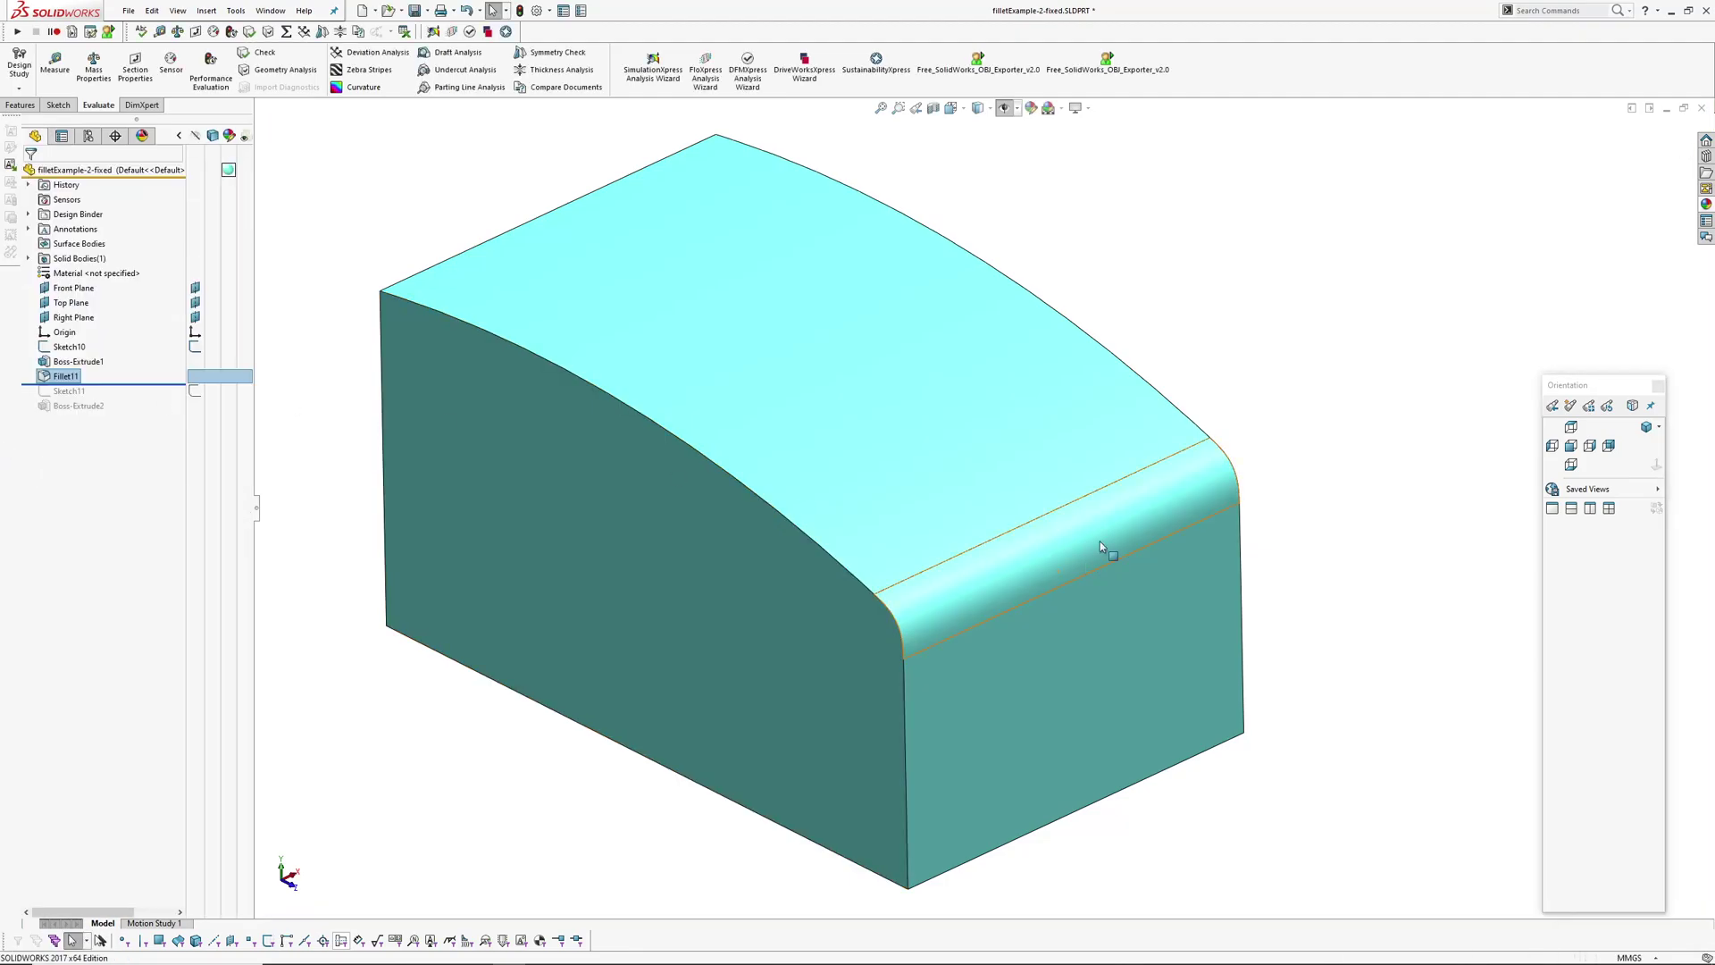
# Examine the front edge fillet with the curvature display, then turn the display off.
pyautogui.moveTo(1053, 529); pyautogui.dragTo(1307, 561, button='middle')
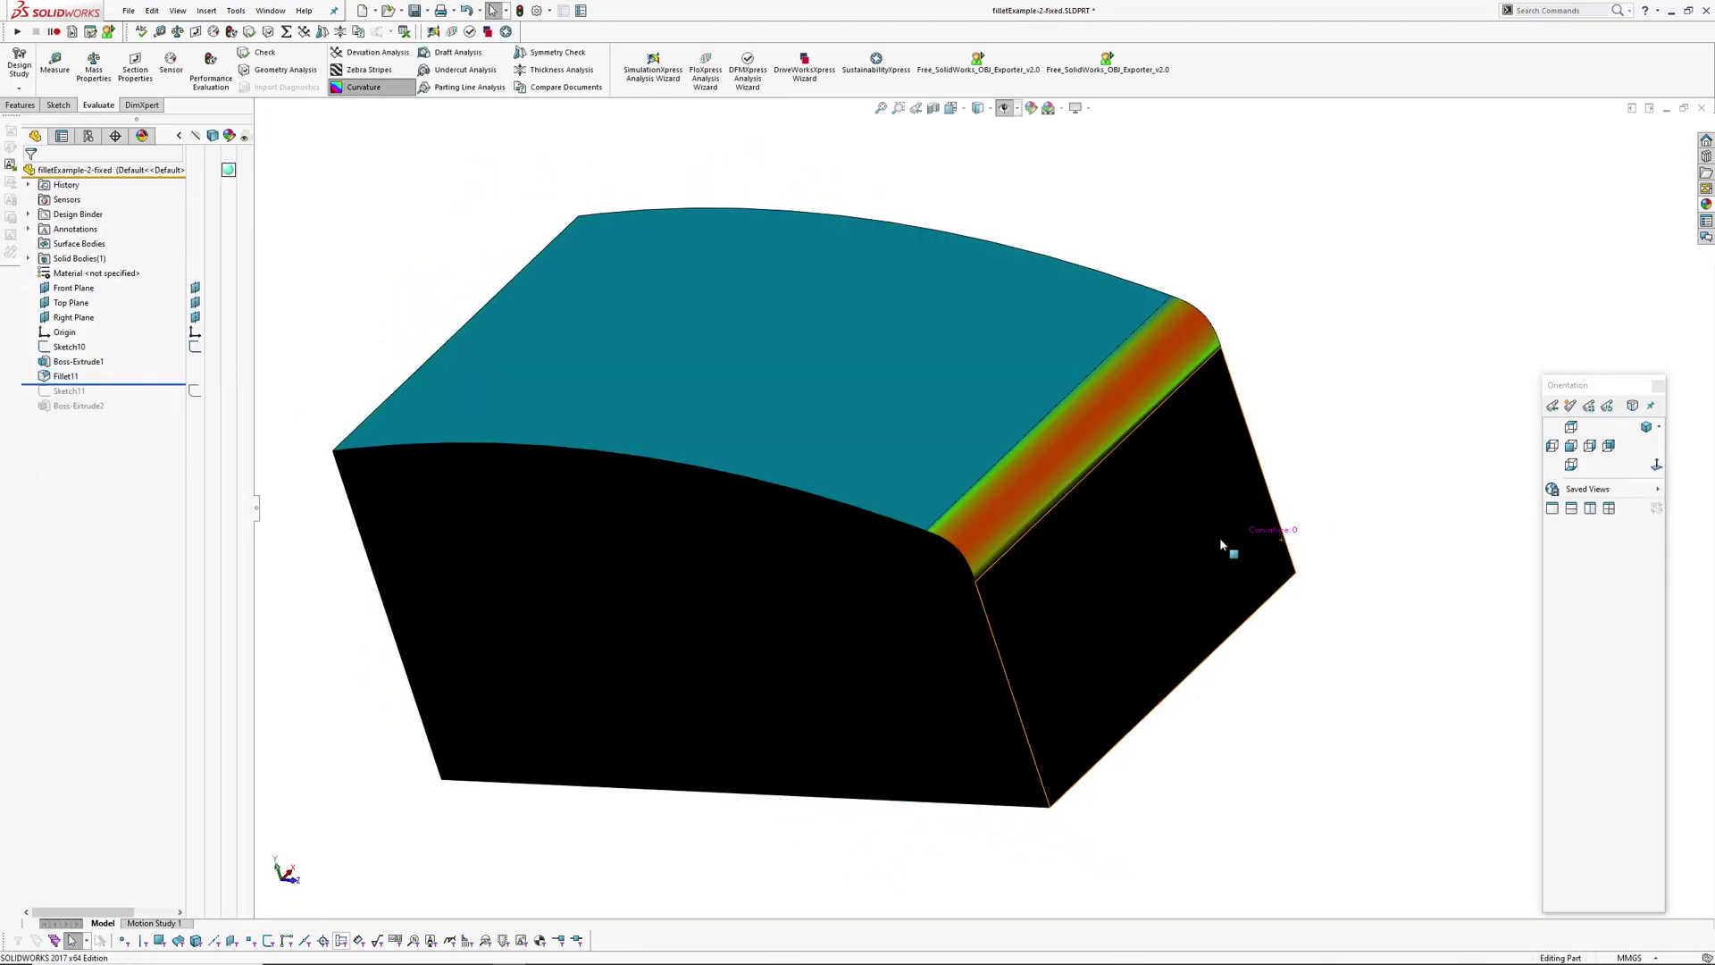
pyautogui.scroll(-2, 1170, 549)
pyautogui.press('c')
pyautogui.scroll(2, 1163, 554)
pyautogui.keyDown('ctrl'); pyautogui.moveTo(1110, 544); pyautogui.dragTo(1066, 603, button='middle'); pyautogui.keyUp('ctrl')
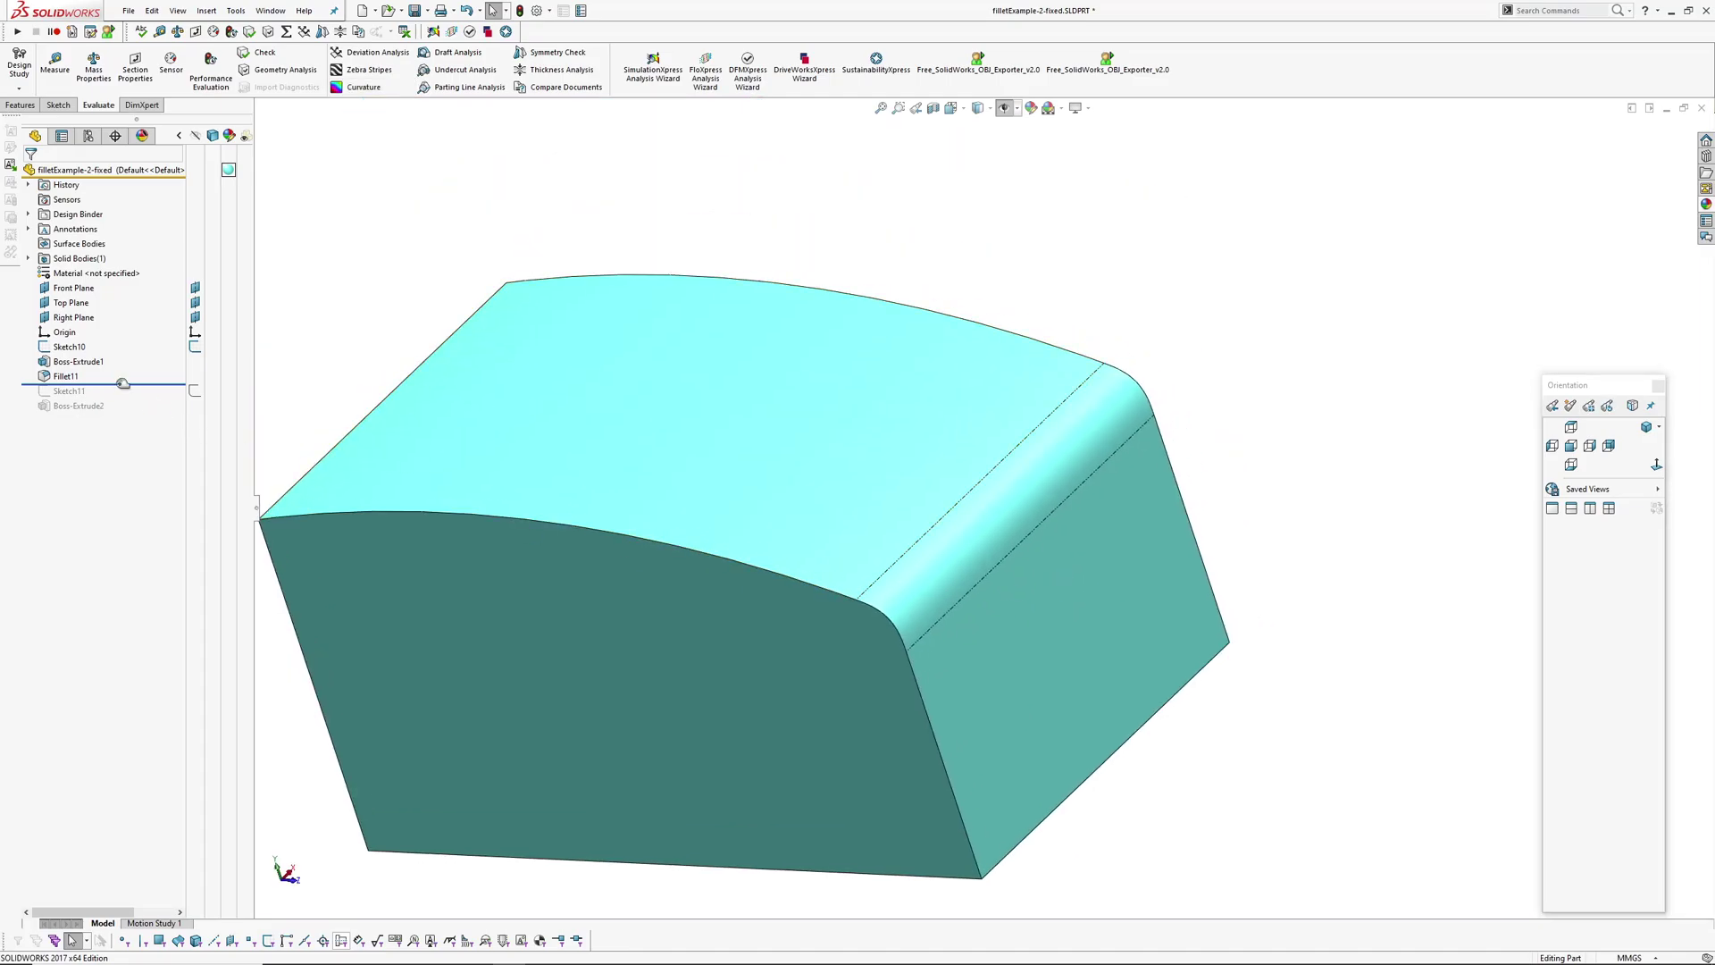
# Roll the feature history forward past Boss-Extrude2 and open Sketch11 for editing, viewed normal to its plane.
pyautogui.moveTo(123, 384); pyautogui.dragTo(119, 415)
pyautogui.click(76, 392)
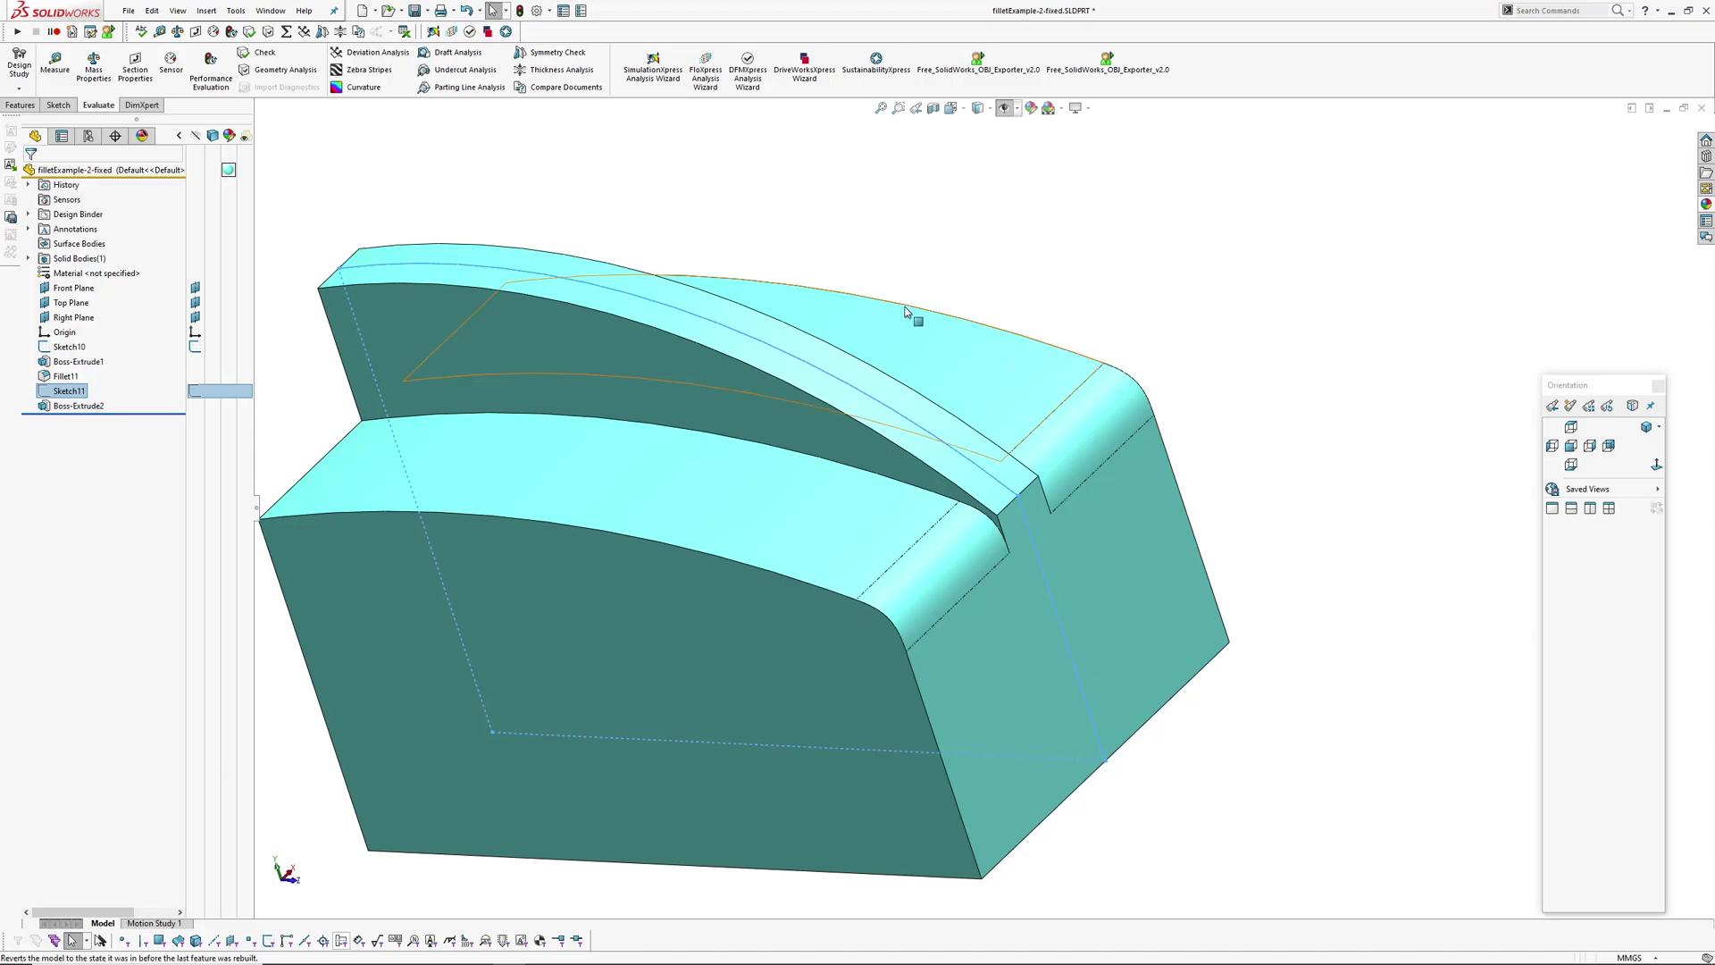
pyautogui.click(59, 390)
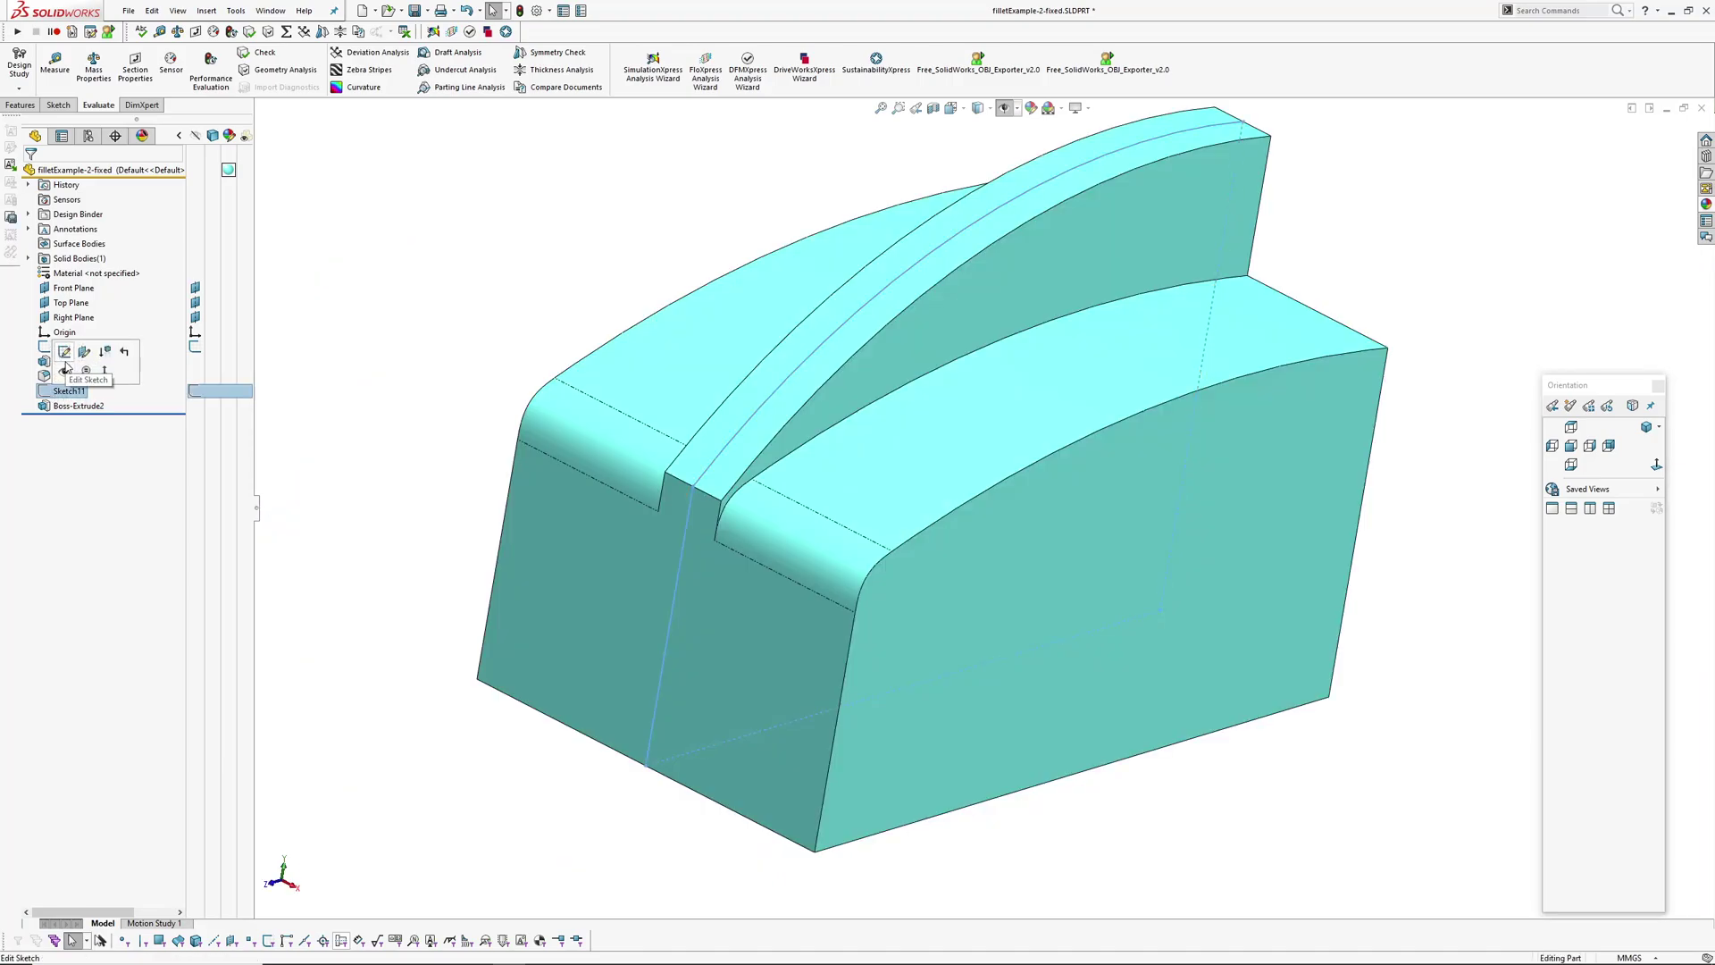
pyautogui.click(63, 353)
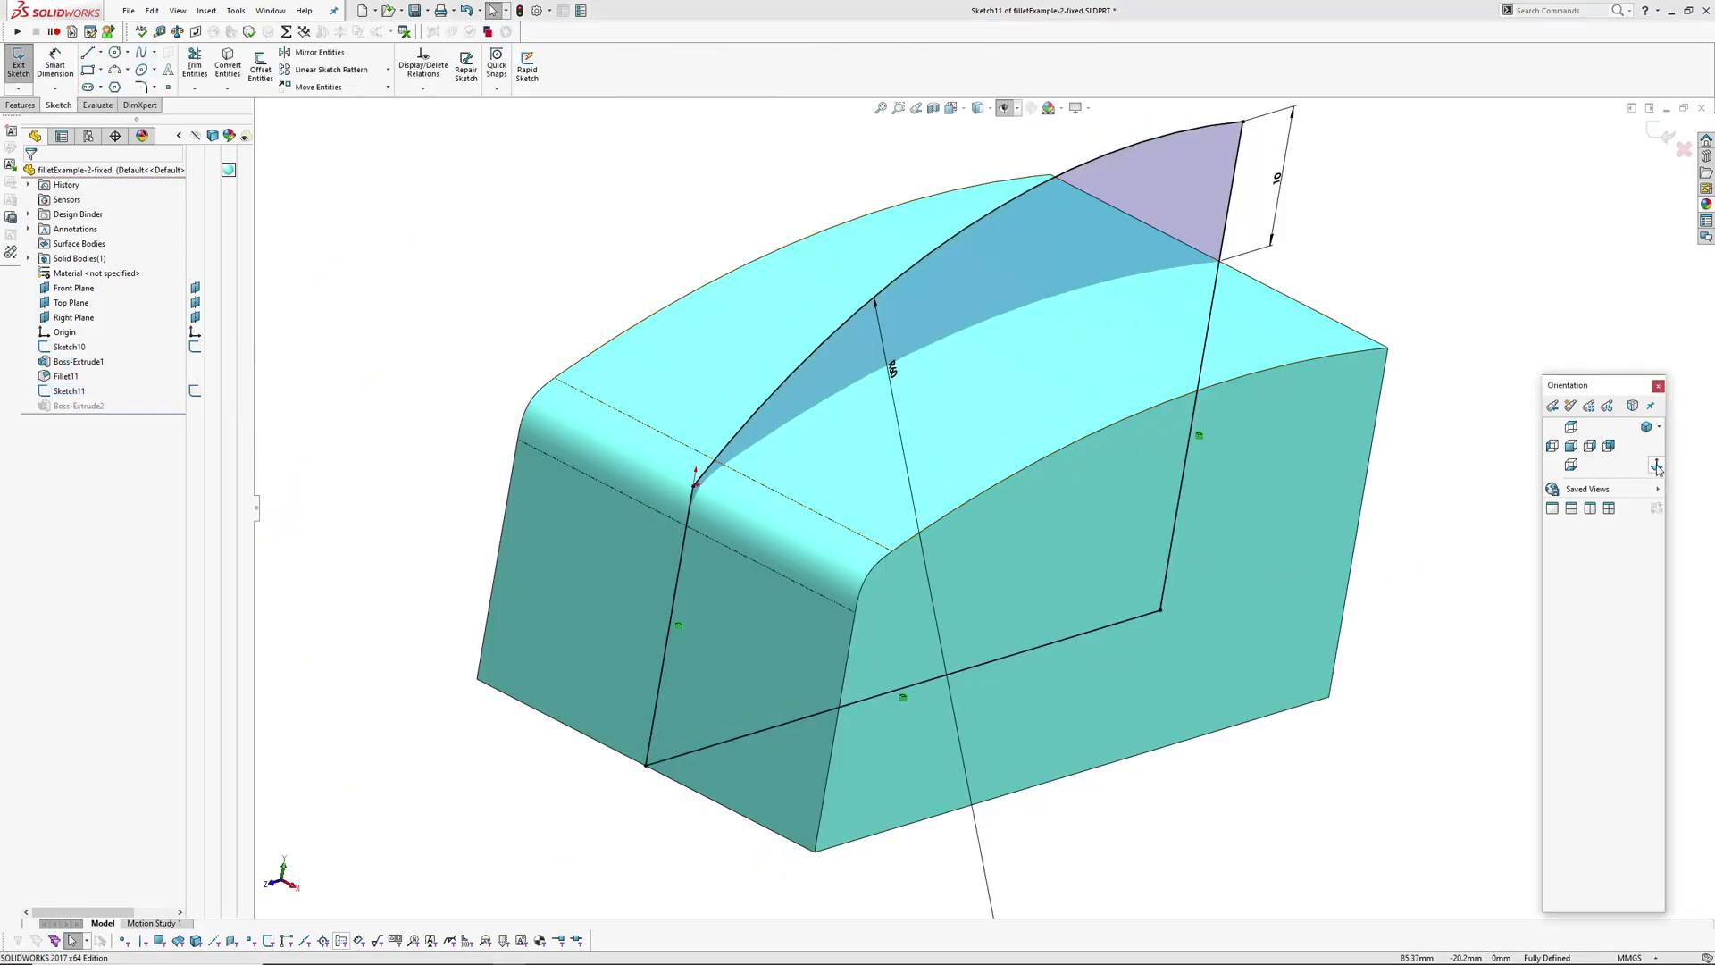
pyautogui.click(1657, 466)
pyautogui.scroll(-5, 784, 459)
pyautogui.scroll(2, 714, 432)
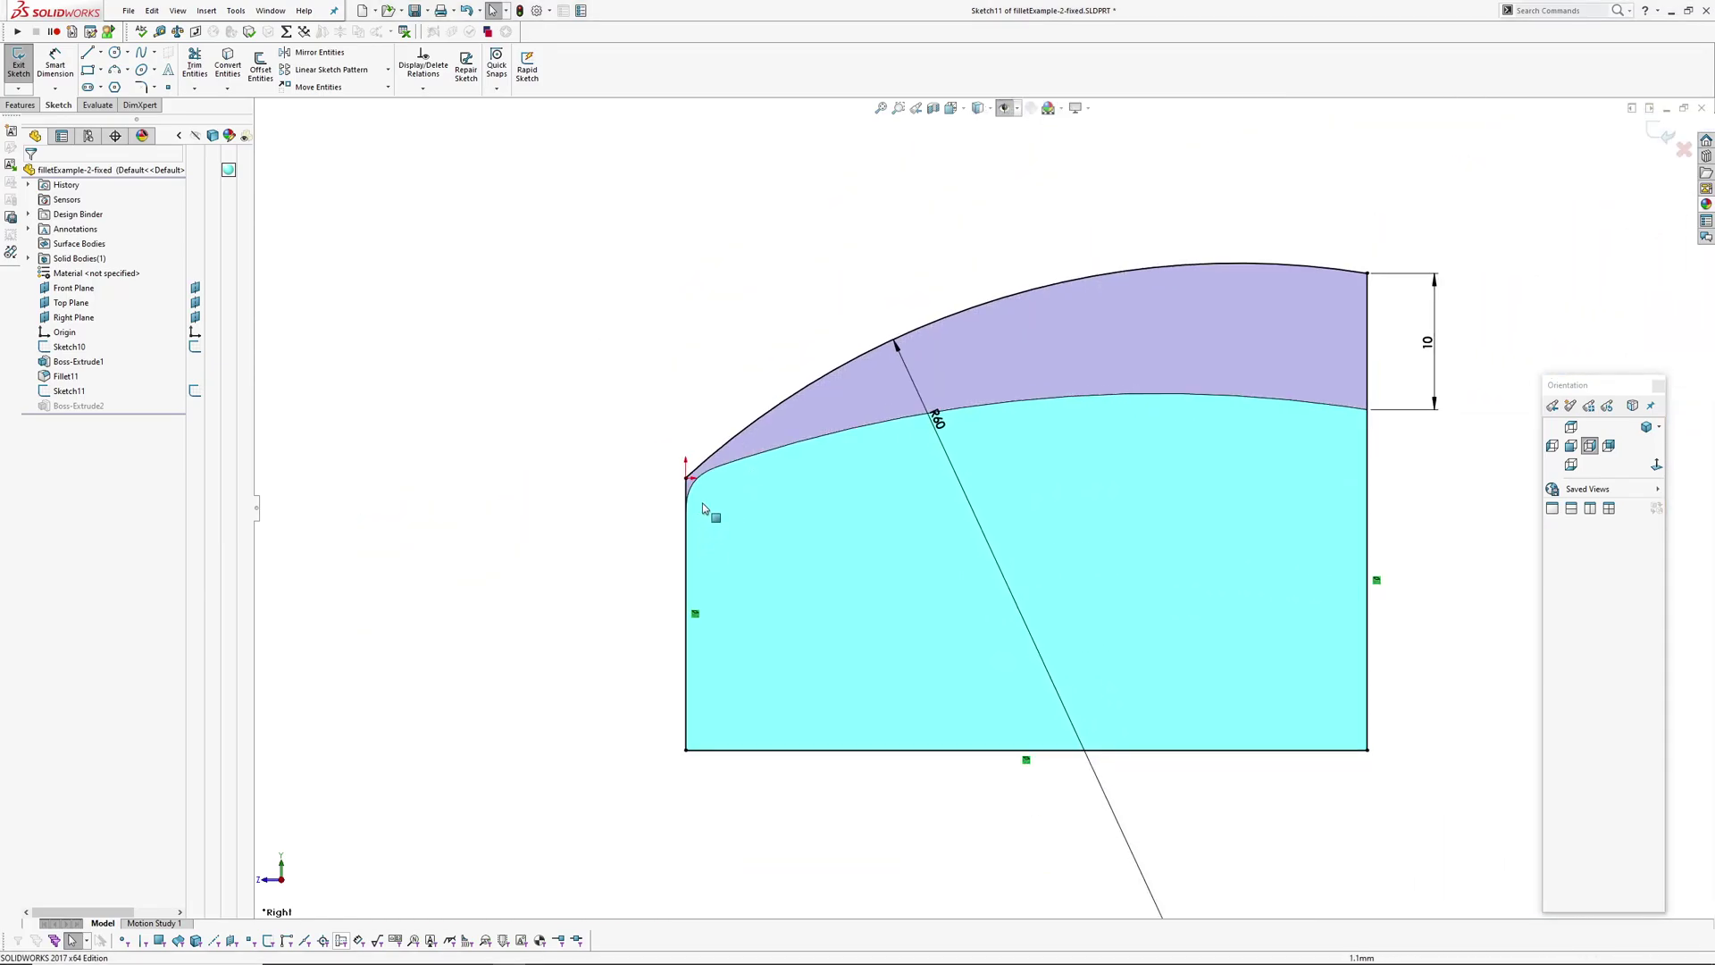
# Delete the vertical line at the front end of the rib profile, below the R60 arc.
pyautogui.scroll(-3, 706, 495)
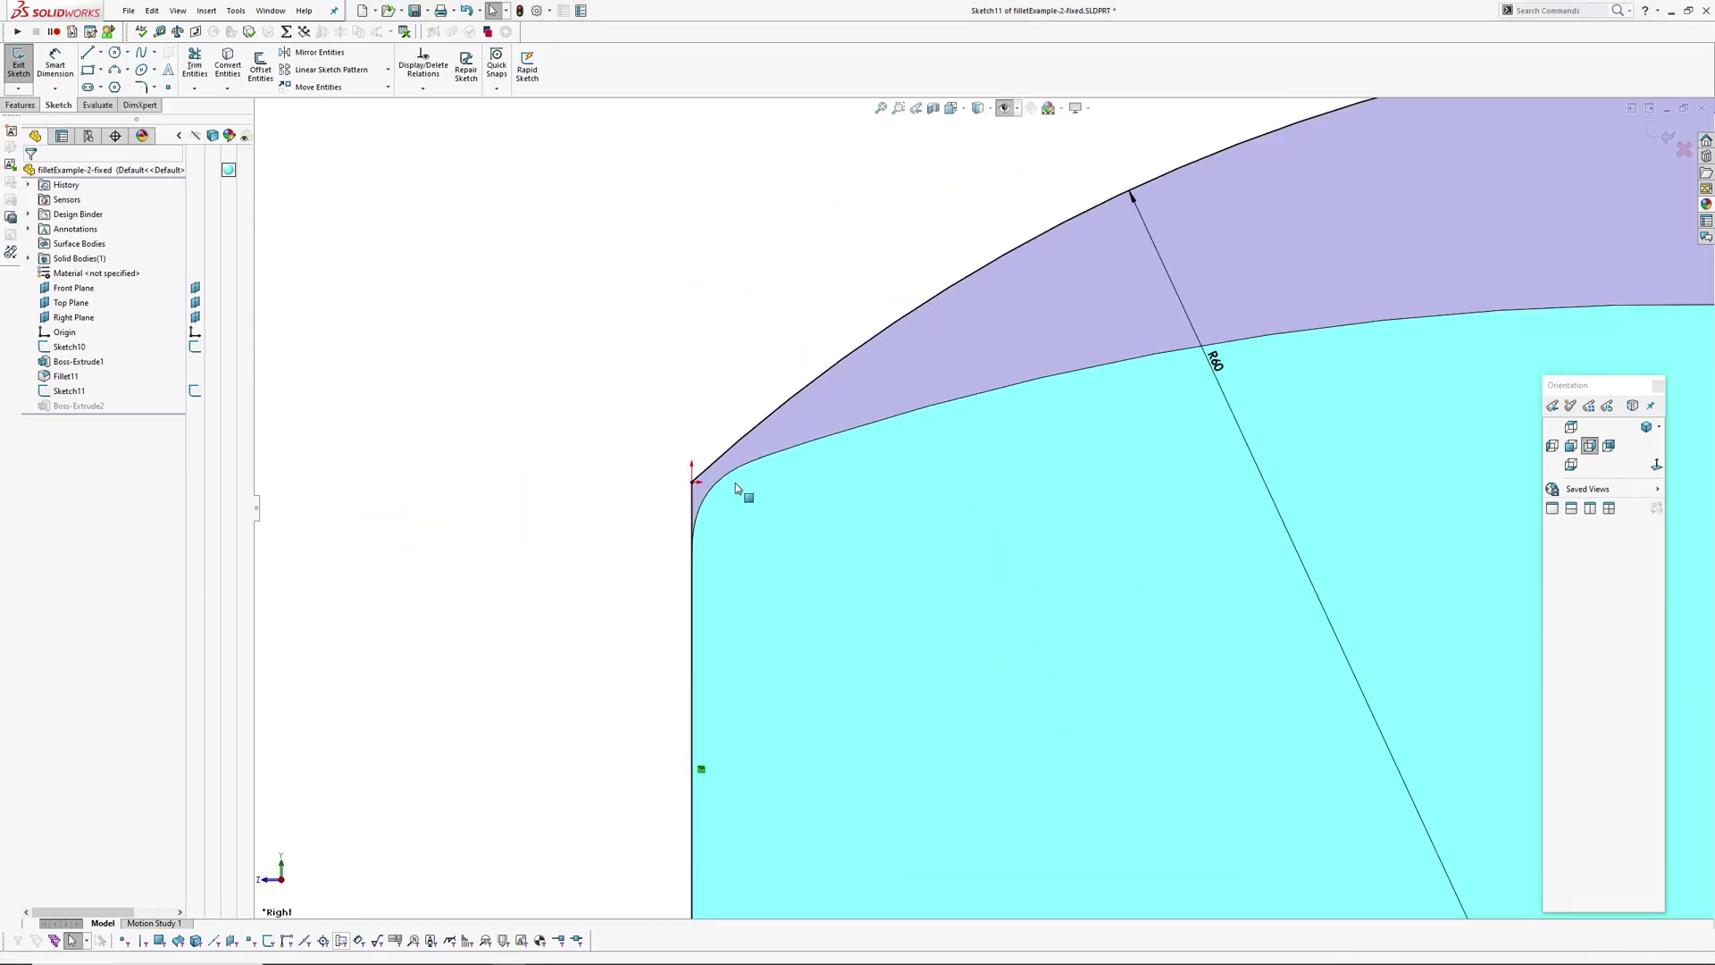
pyautogui.click(747, 437)
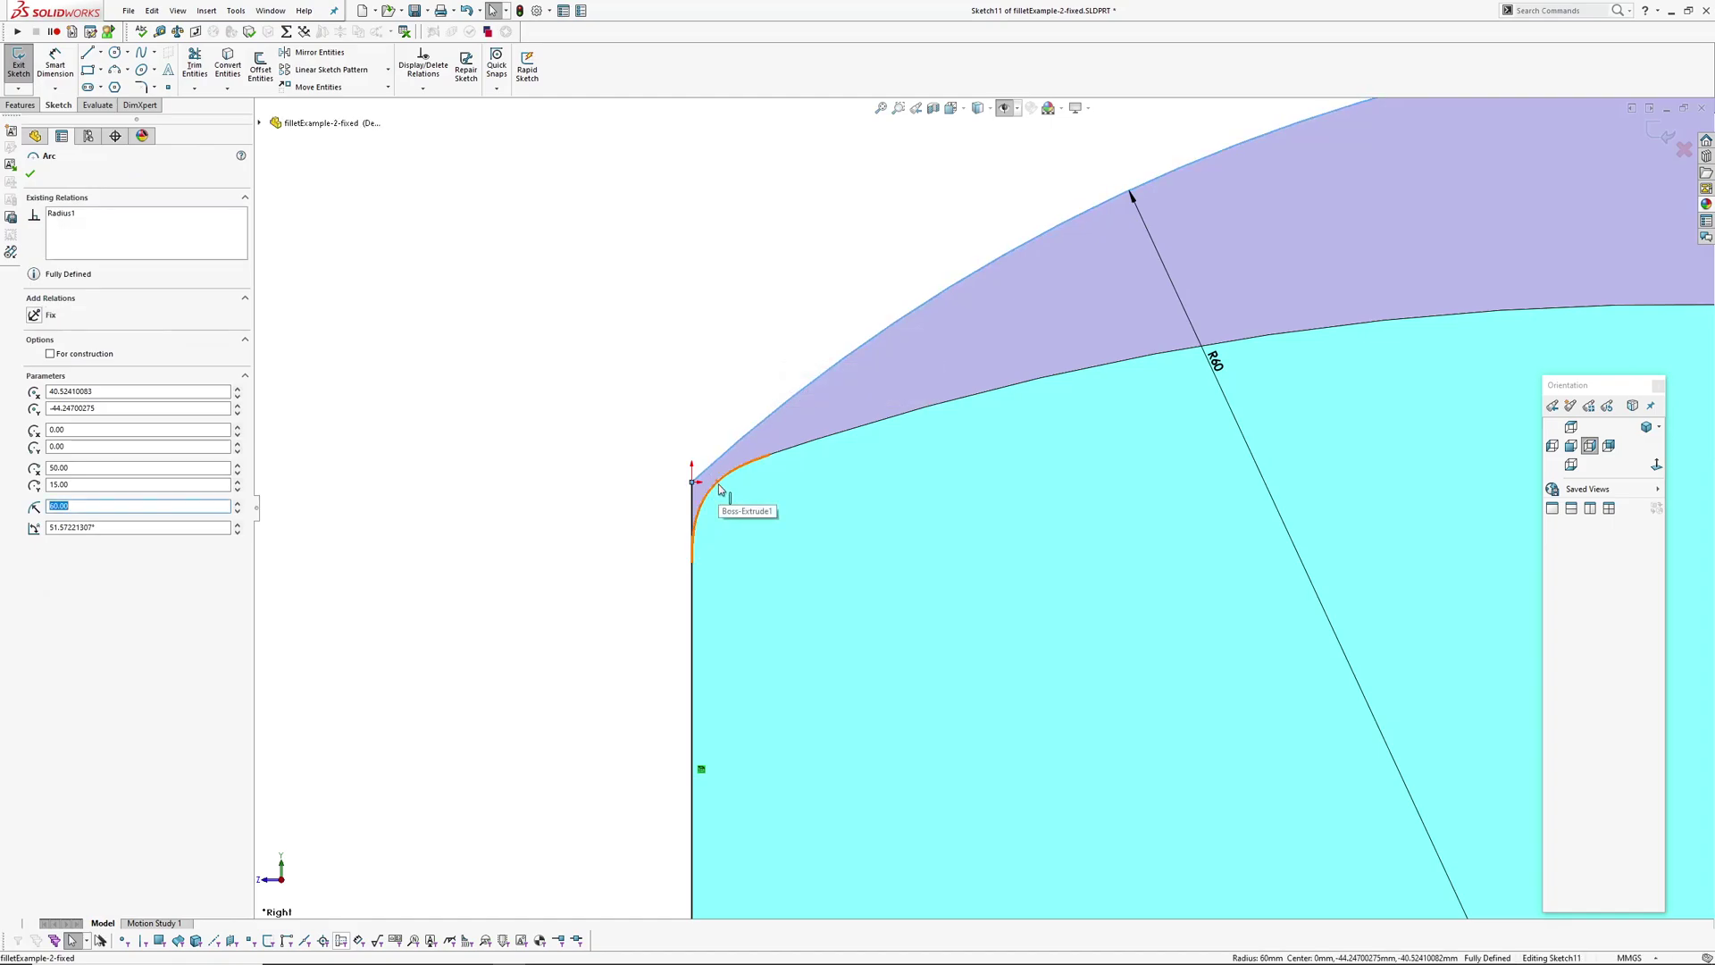
pyautogui.click(659, 518)
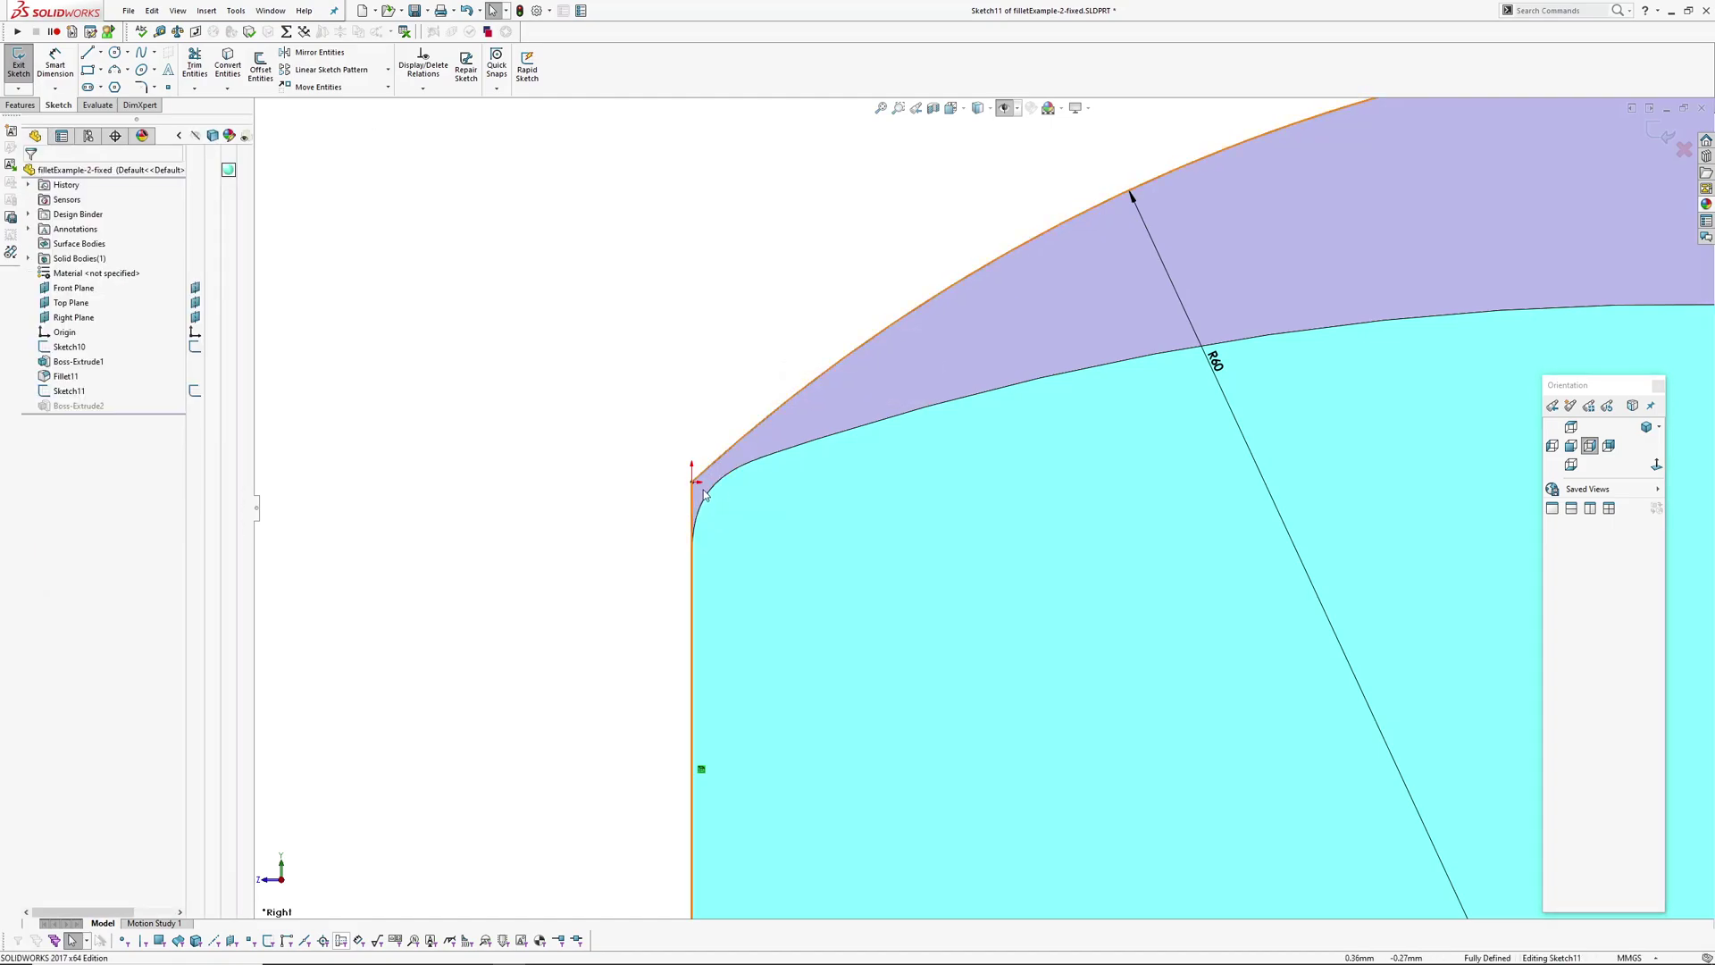
pyautogui.scroll(3, 984, 517)
pyautogui.scroll(-3, 747, 500)
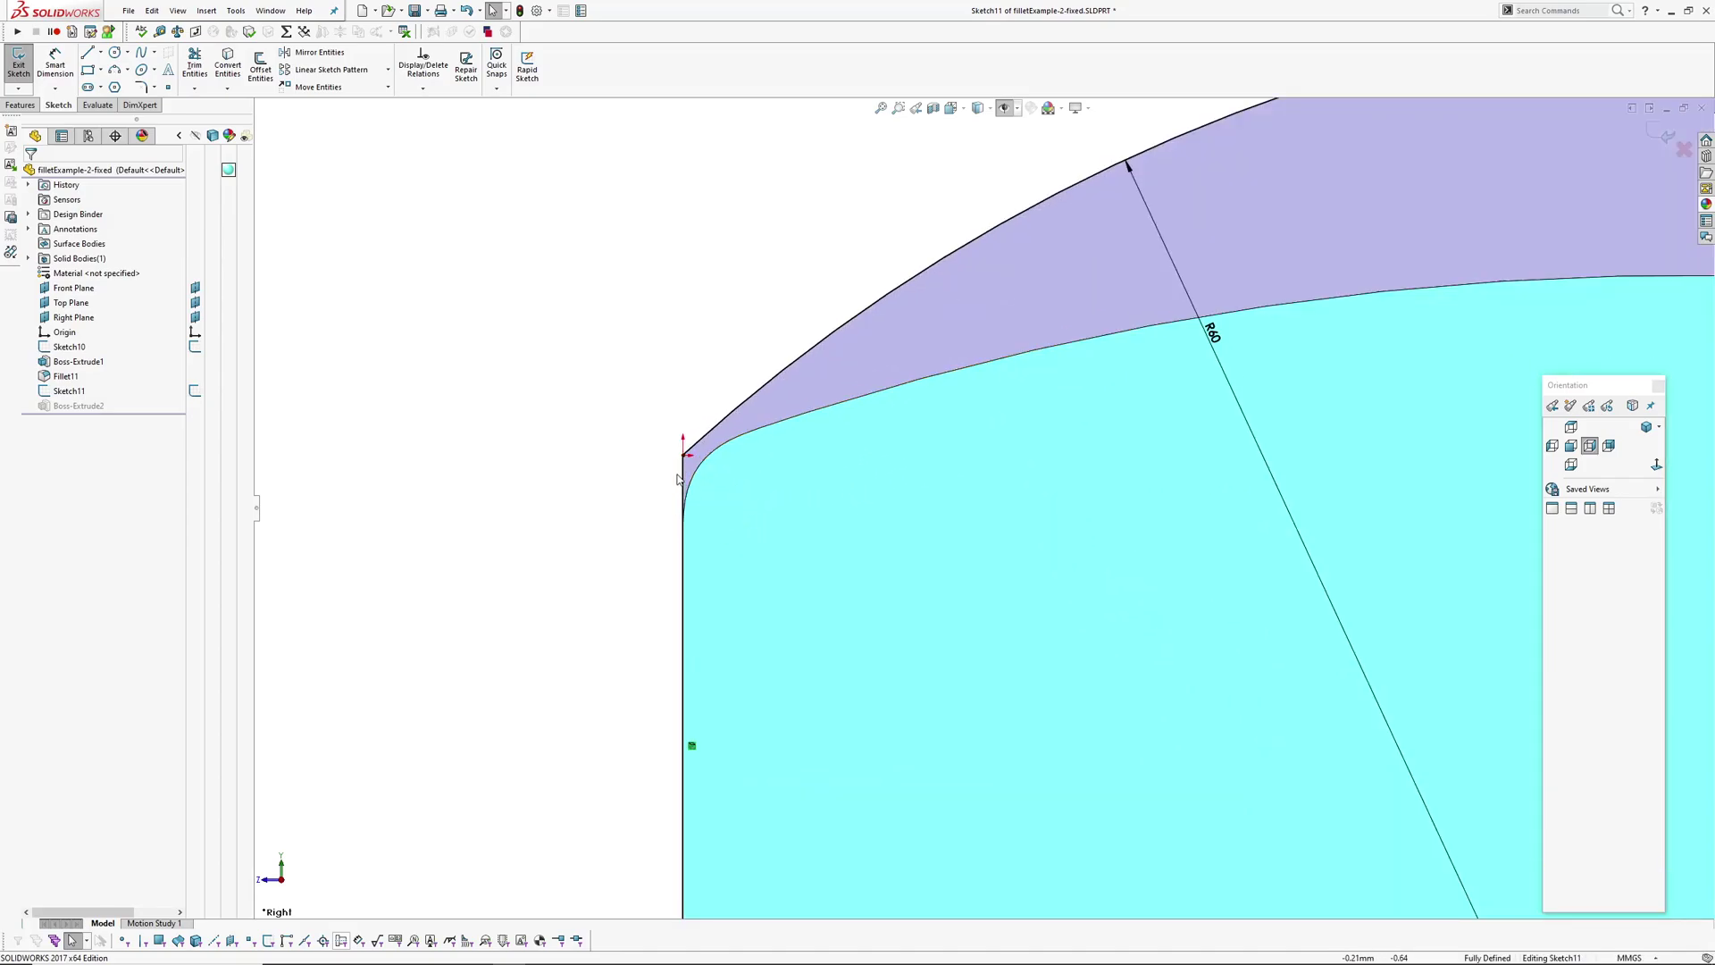
pyautogui.click(681, 480)
pyautogui.press('Delete')
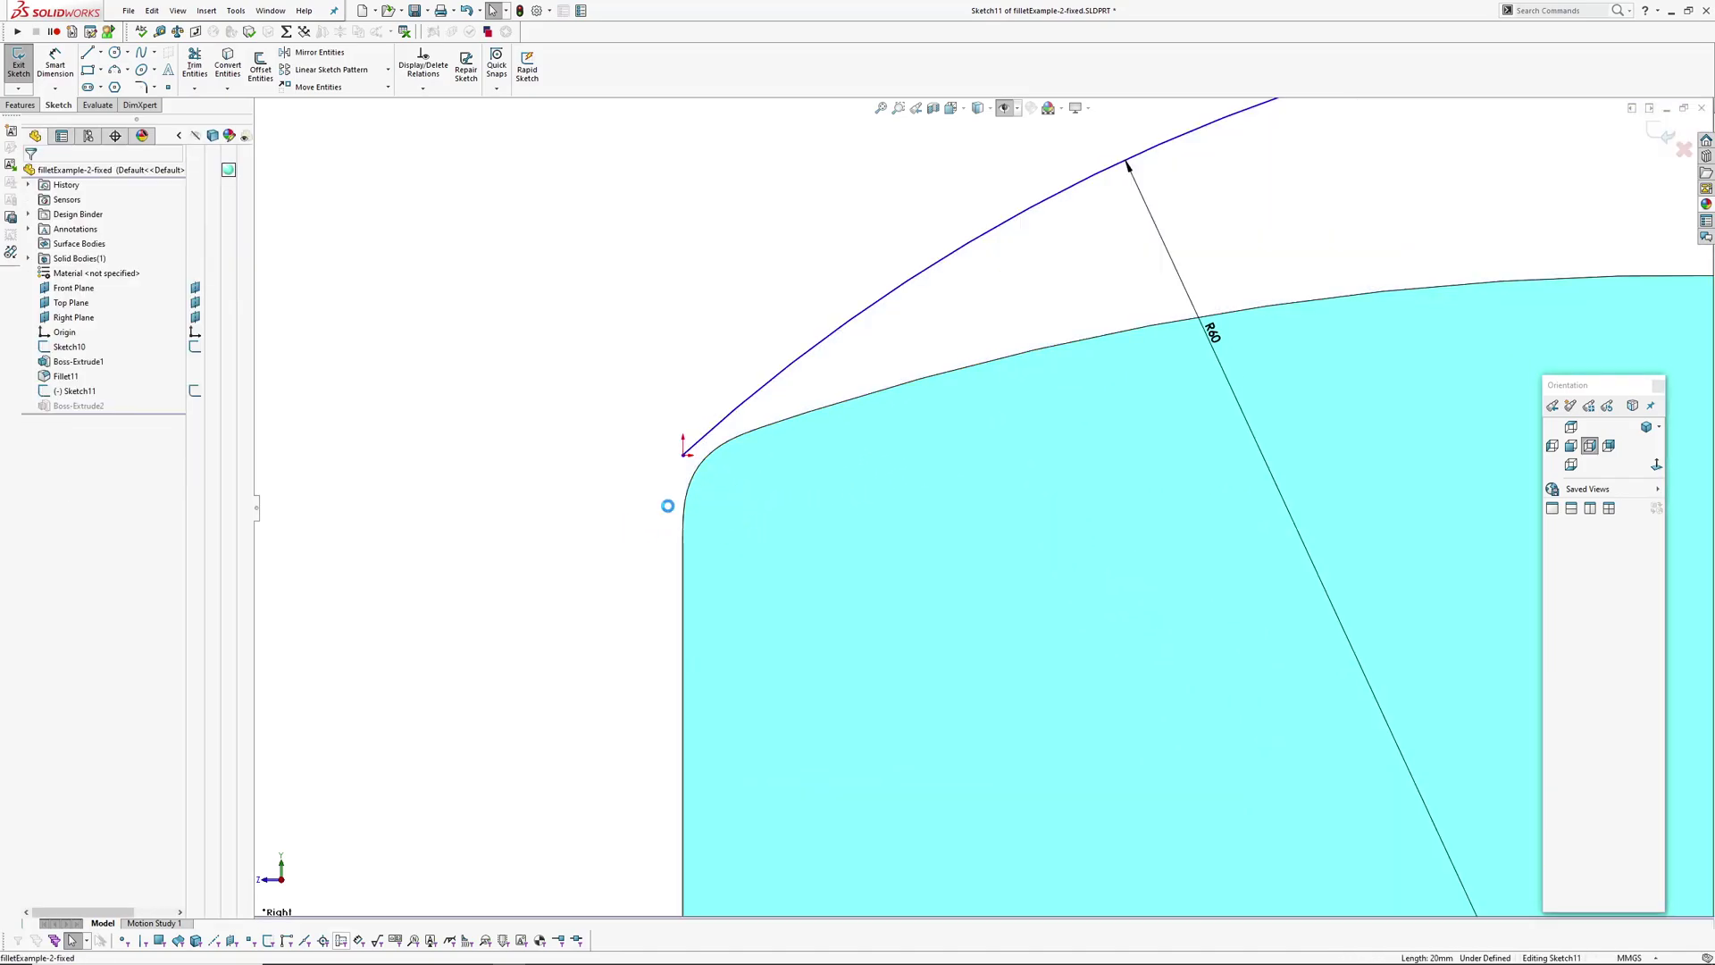
# Move the R60 arc's lower endpoint off the origin and constrain it onto the curved fillet edge.
pyautogui.moveTo(684, 458)
pyautogui.mouseDown()
pyautogui.moveTo(693, 395)
pyautogui.moveTo(694, 449)
pyautogui.mouseUp()
pyautogui.keyDown('ctrl'); pyautogui.click(702, 462); pyautogui.keyUp('ctrl')
pyautogui.click(34, 393)
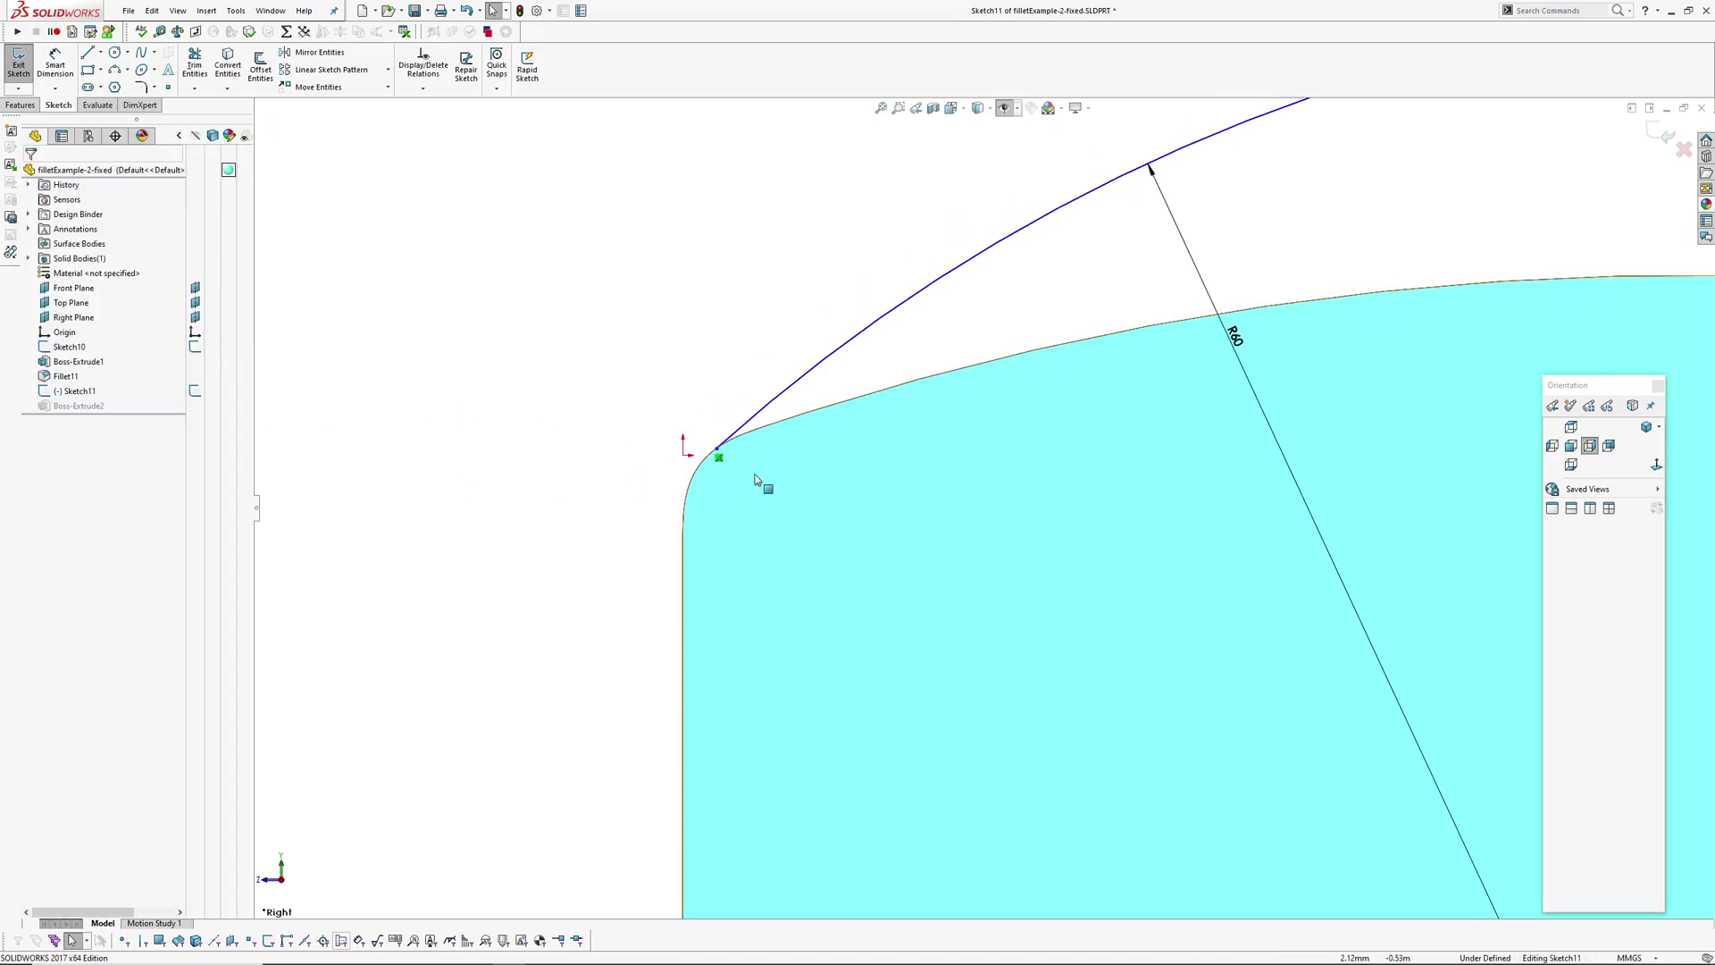
# Make the R60 arc tangent to the curved front fillet edge.
pyautogui.scroll(-2, 729, 482)
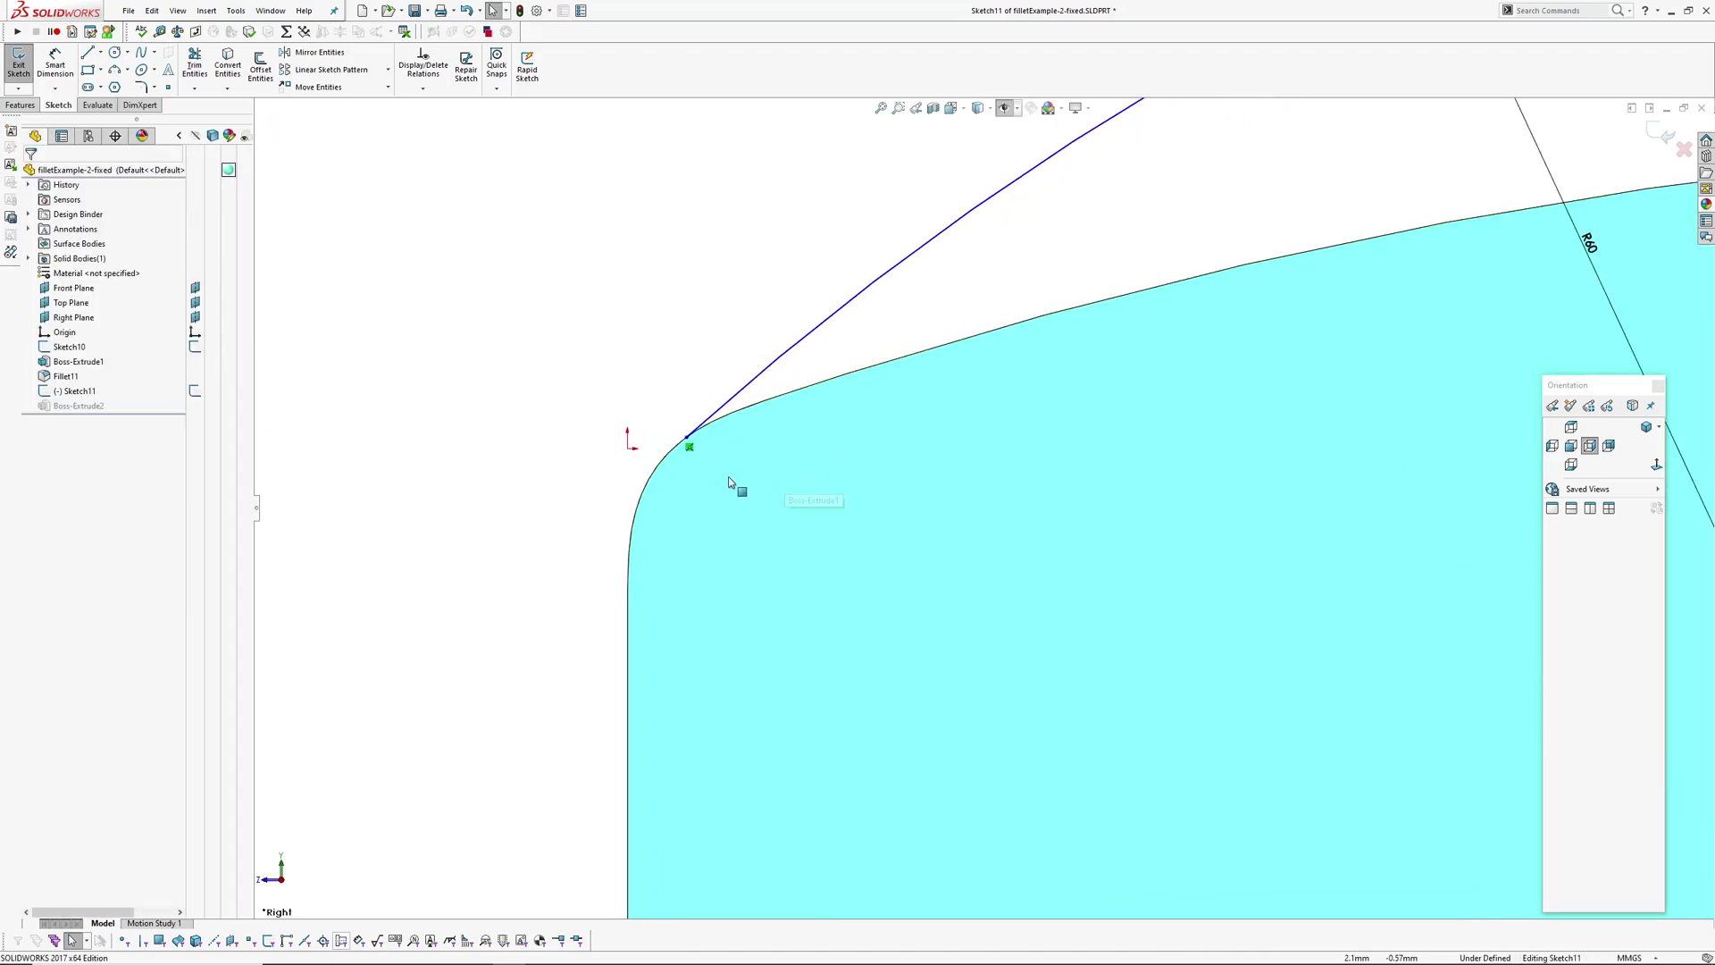
pyautogui.keyDown('ctrl'); pyautogui.click(721, 413); pyautogui.keyUp('ctrl')
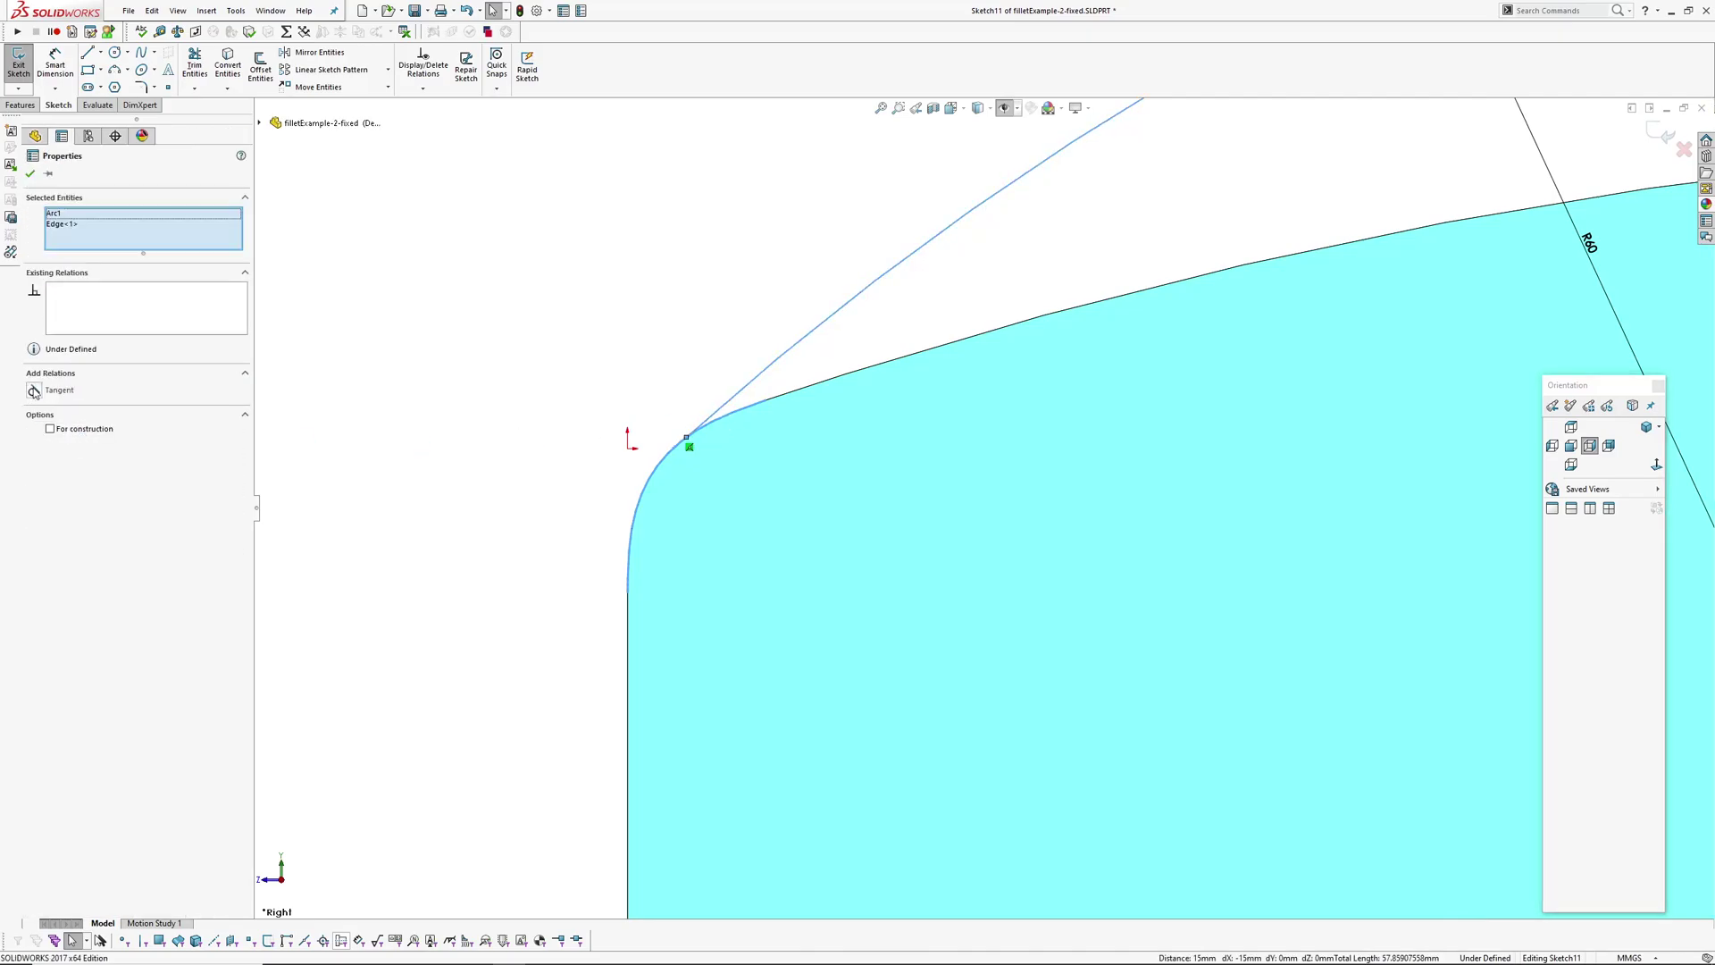
pyautogui.click(34, 391)
pyautogui.scroll(3, 609, 410)
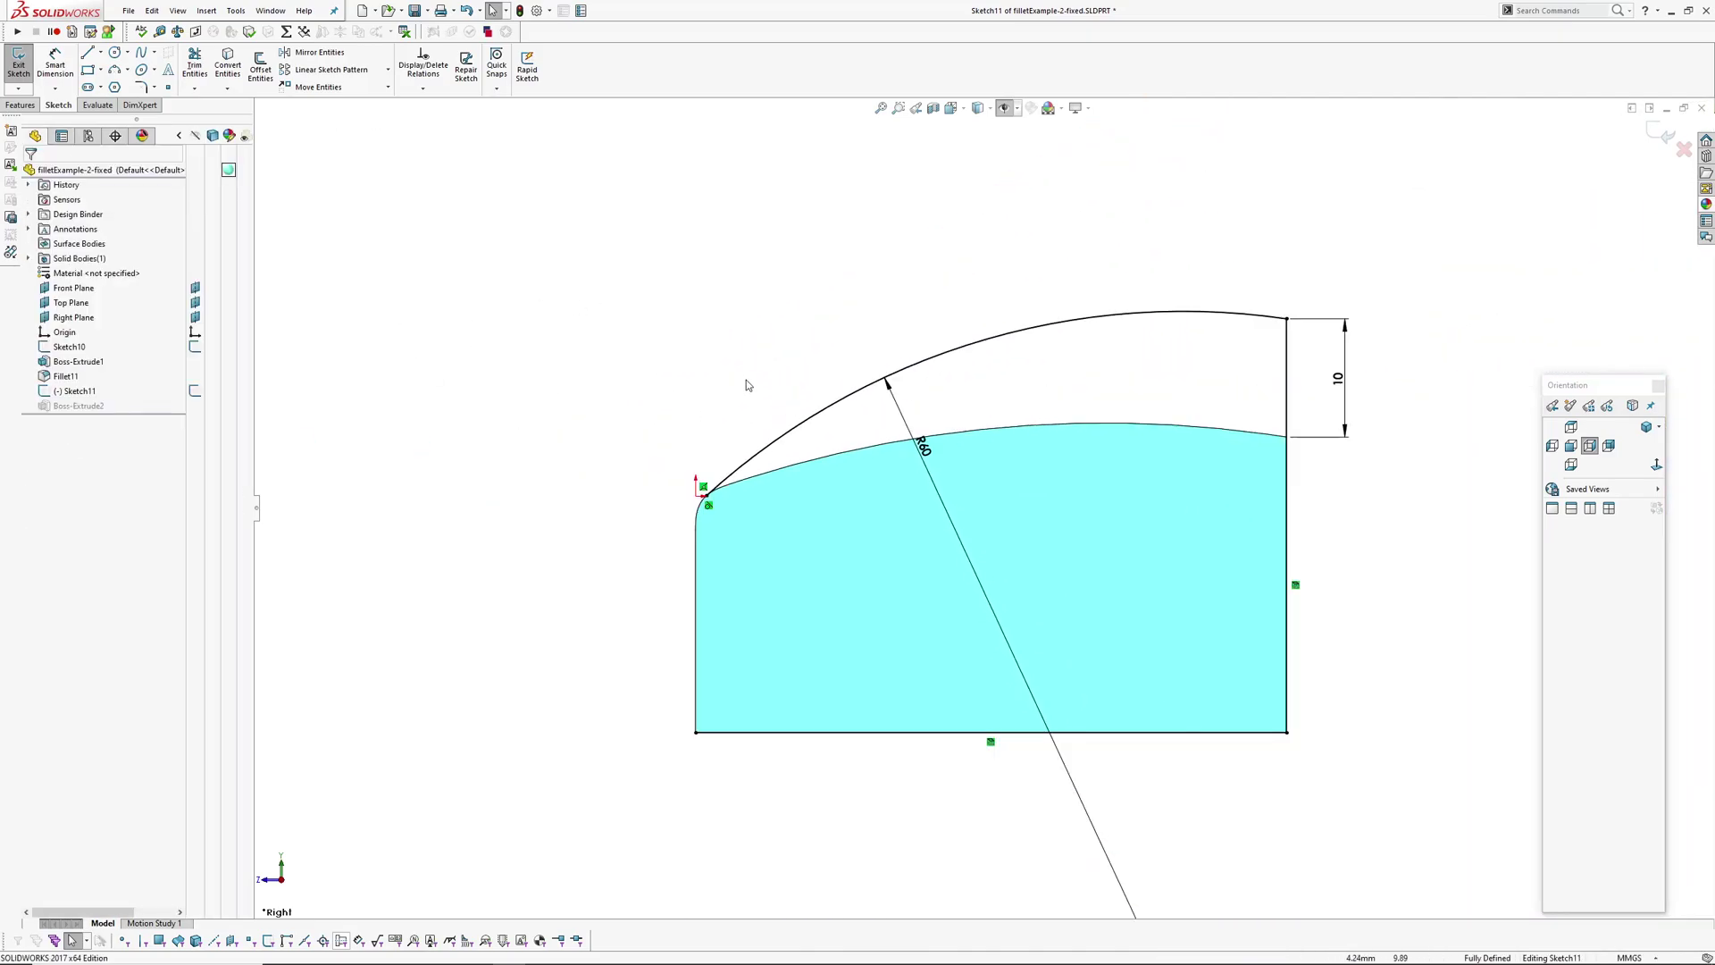
pyautogui.scroll(-2, 742, 518)
pyautogui.scroll(3, 755, 522)
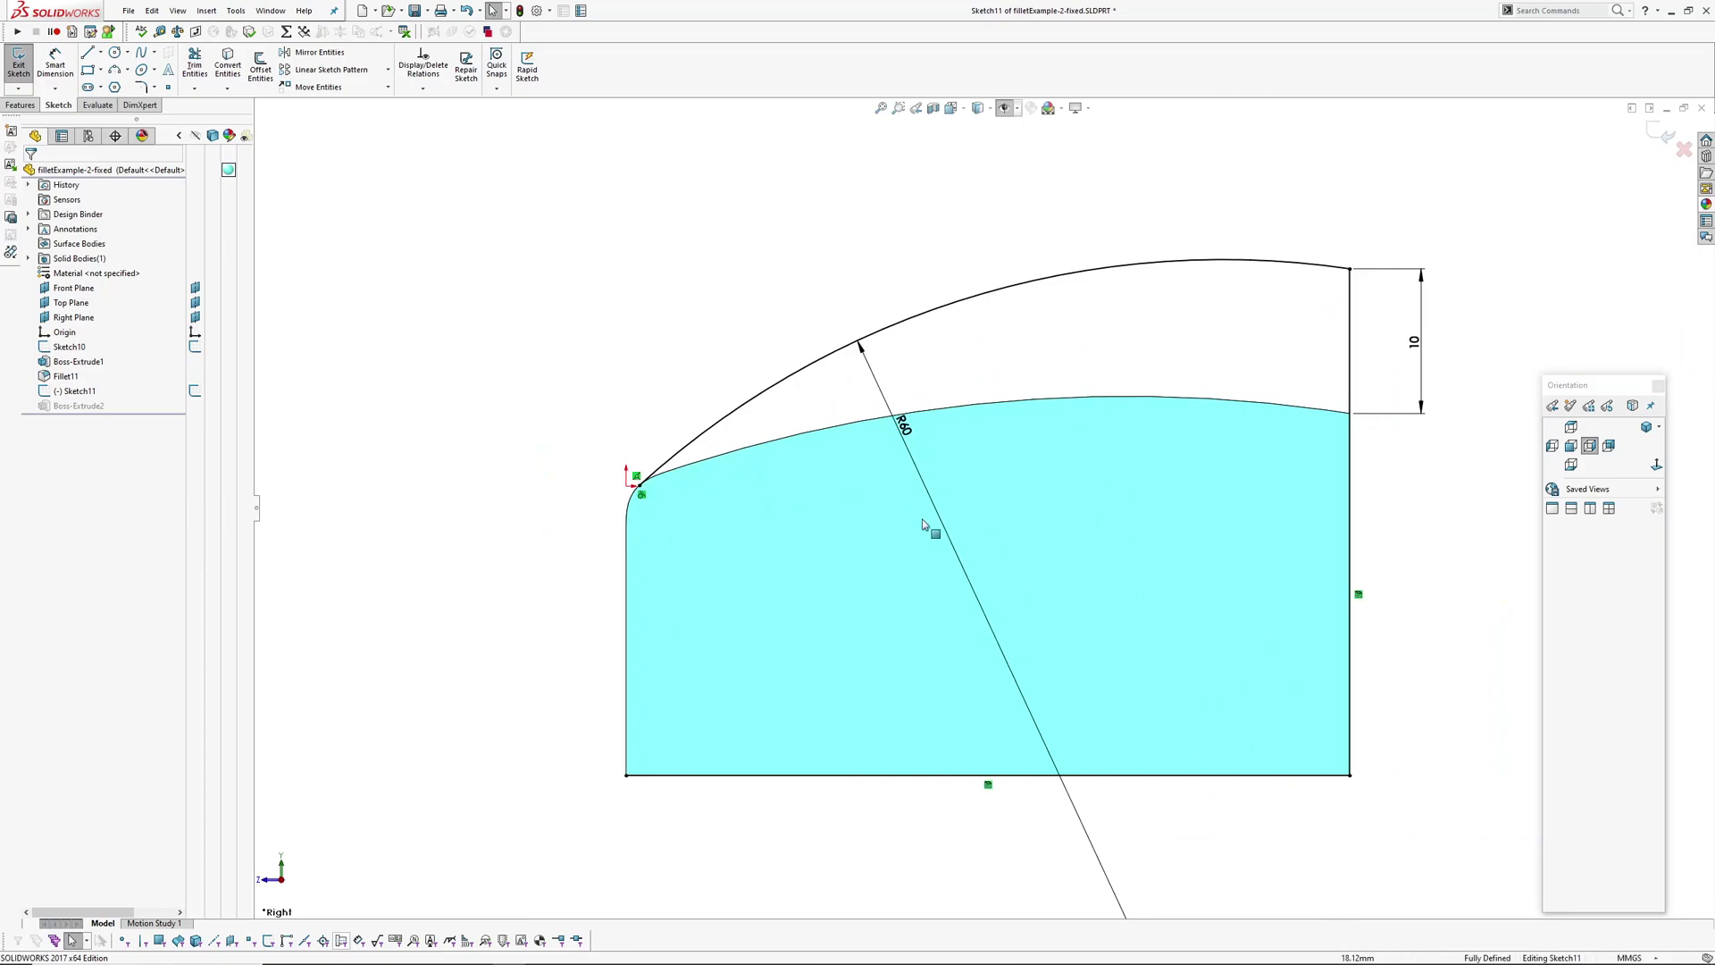
pyautogui.scroll(-1, 699, 524)
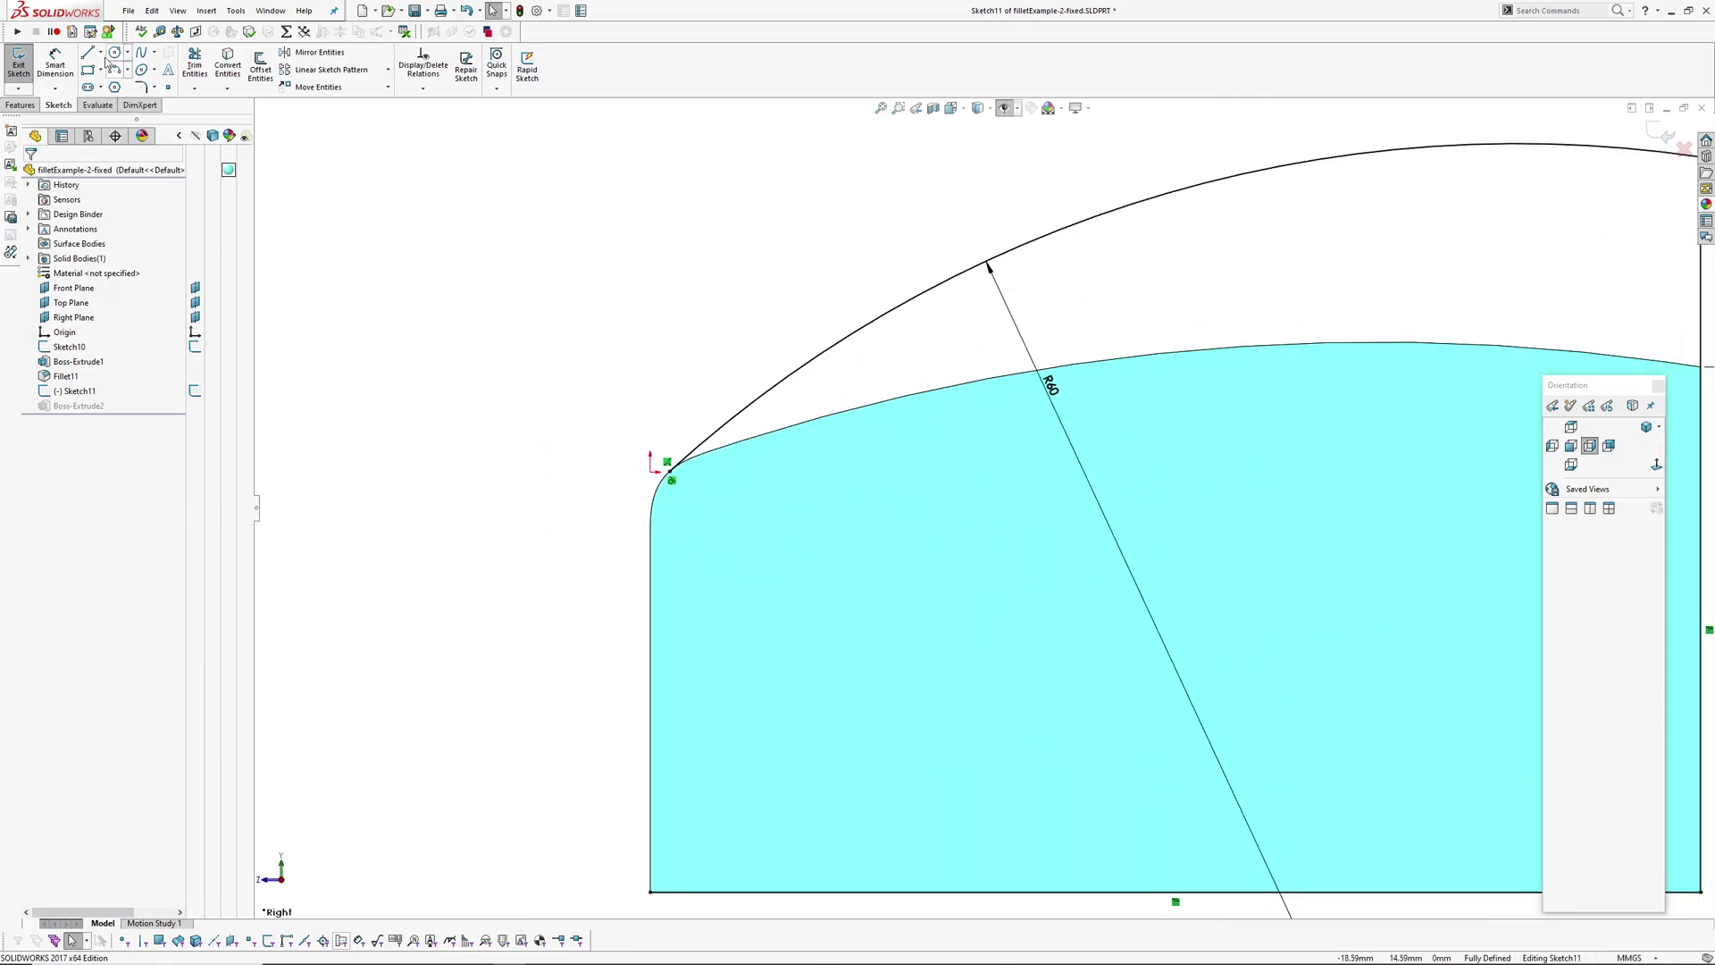
# Draw a horizontal line from the R60 arc's lower endpoint to the profile's vertical rear line.
pyautogui.press('l')
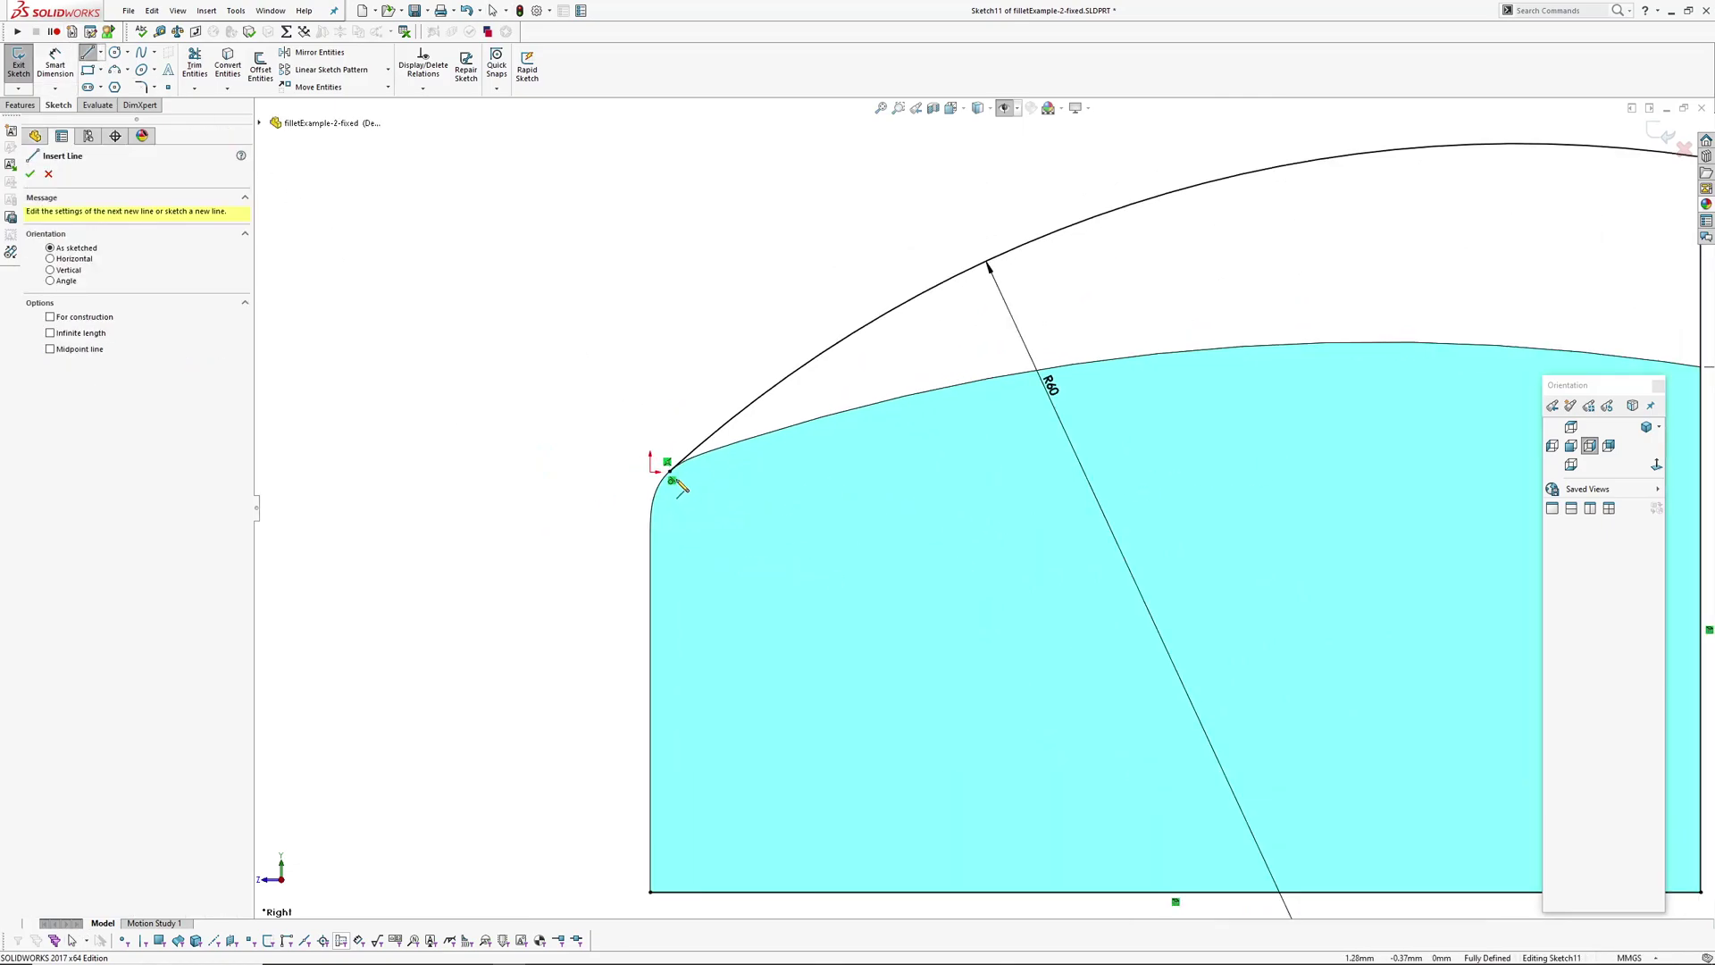
pyautogui.click(669, 472)
pyautogui.scroll(1, 976, 505)
pyautogui.keyDown('ctrl'); pyautogui.moveTo(1030, 553); pyautogui.dragTo(754, 497, button='middle'); pyautogui.keyUp('ctrl')
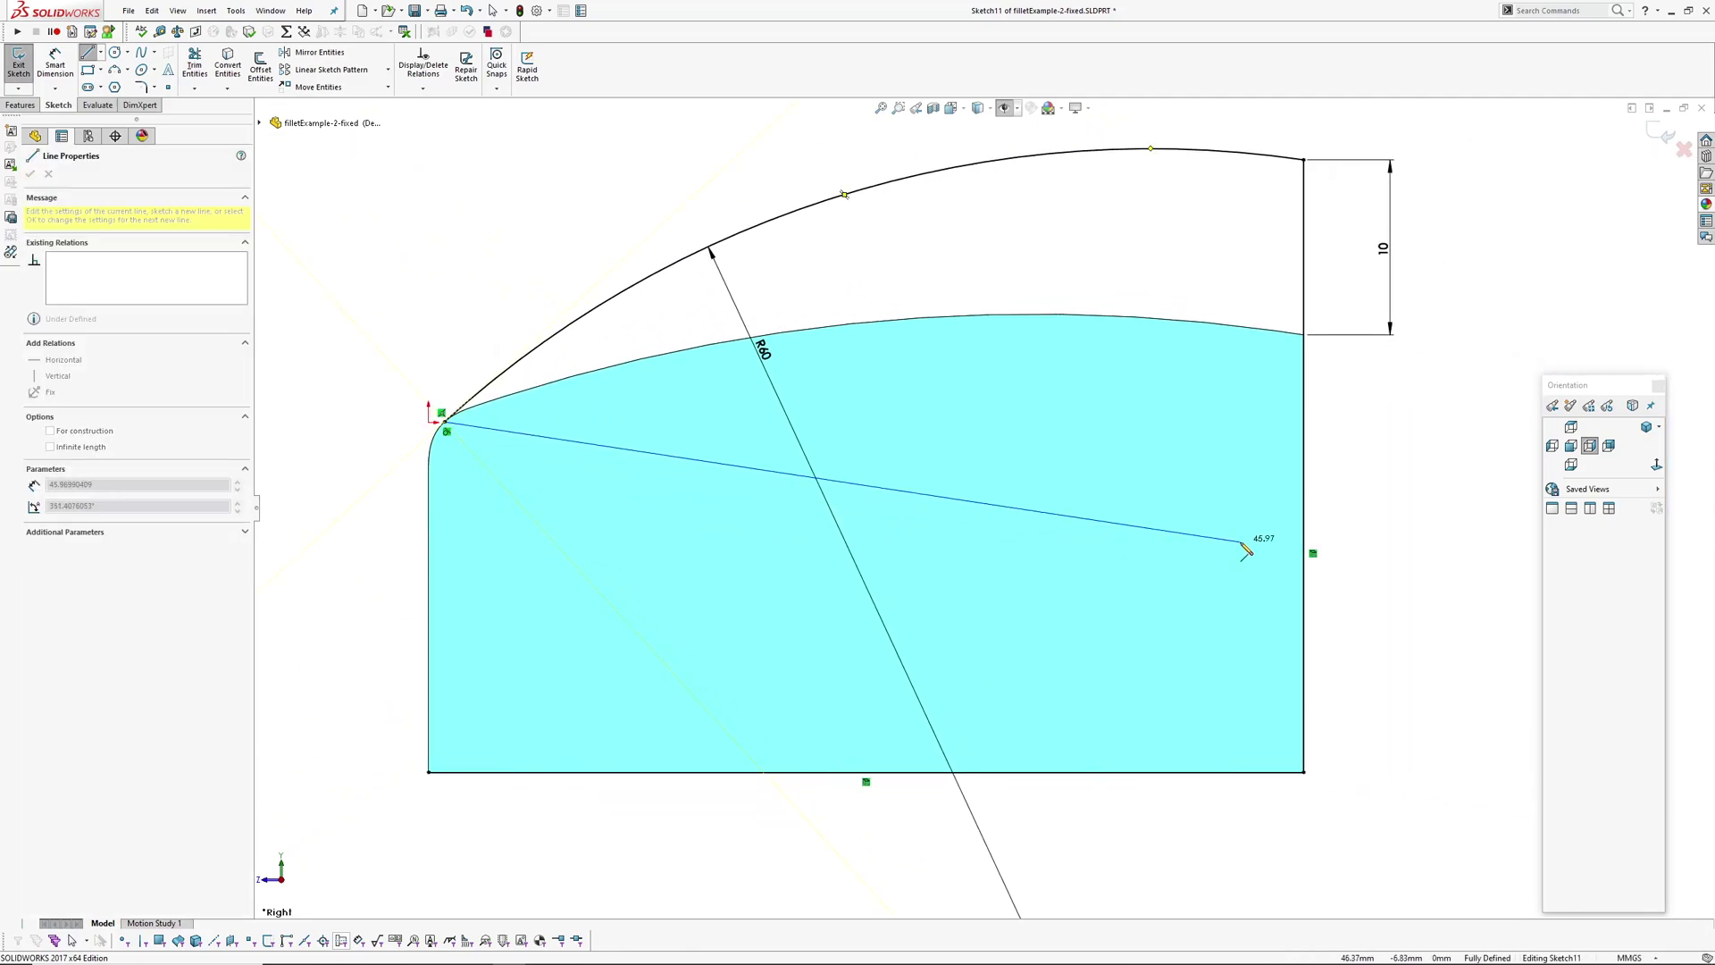
pyautogui.click(1304, 421)
pyautogui.rightClick(1333, 443)
pyautogui.click(1358, 451)
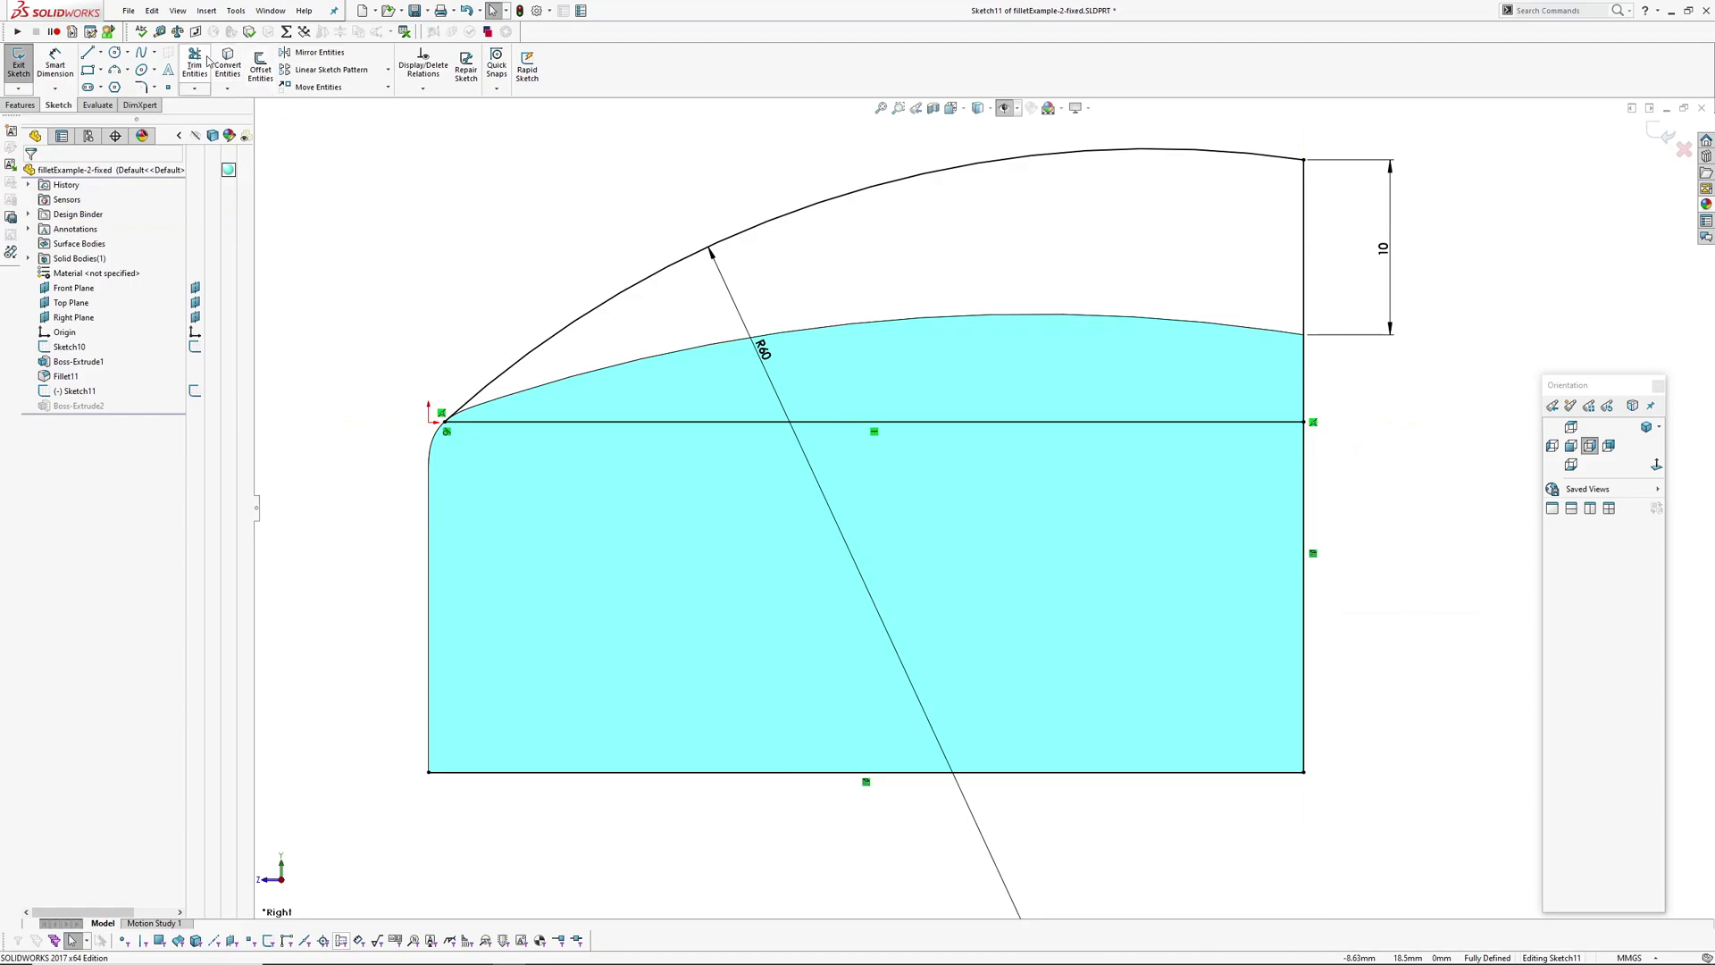
# Remove the rib profile geometry below the new horizontal line with a corner trim, and exit the sketch.
pyautogui.click(204, 62)
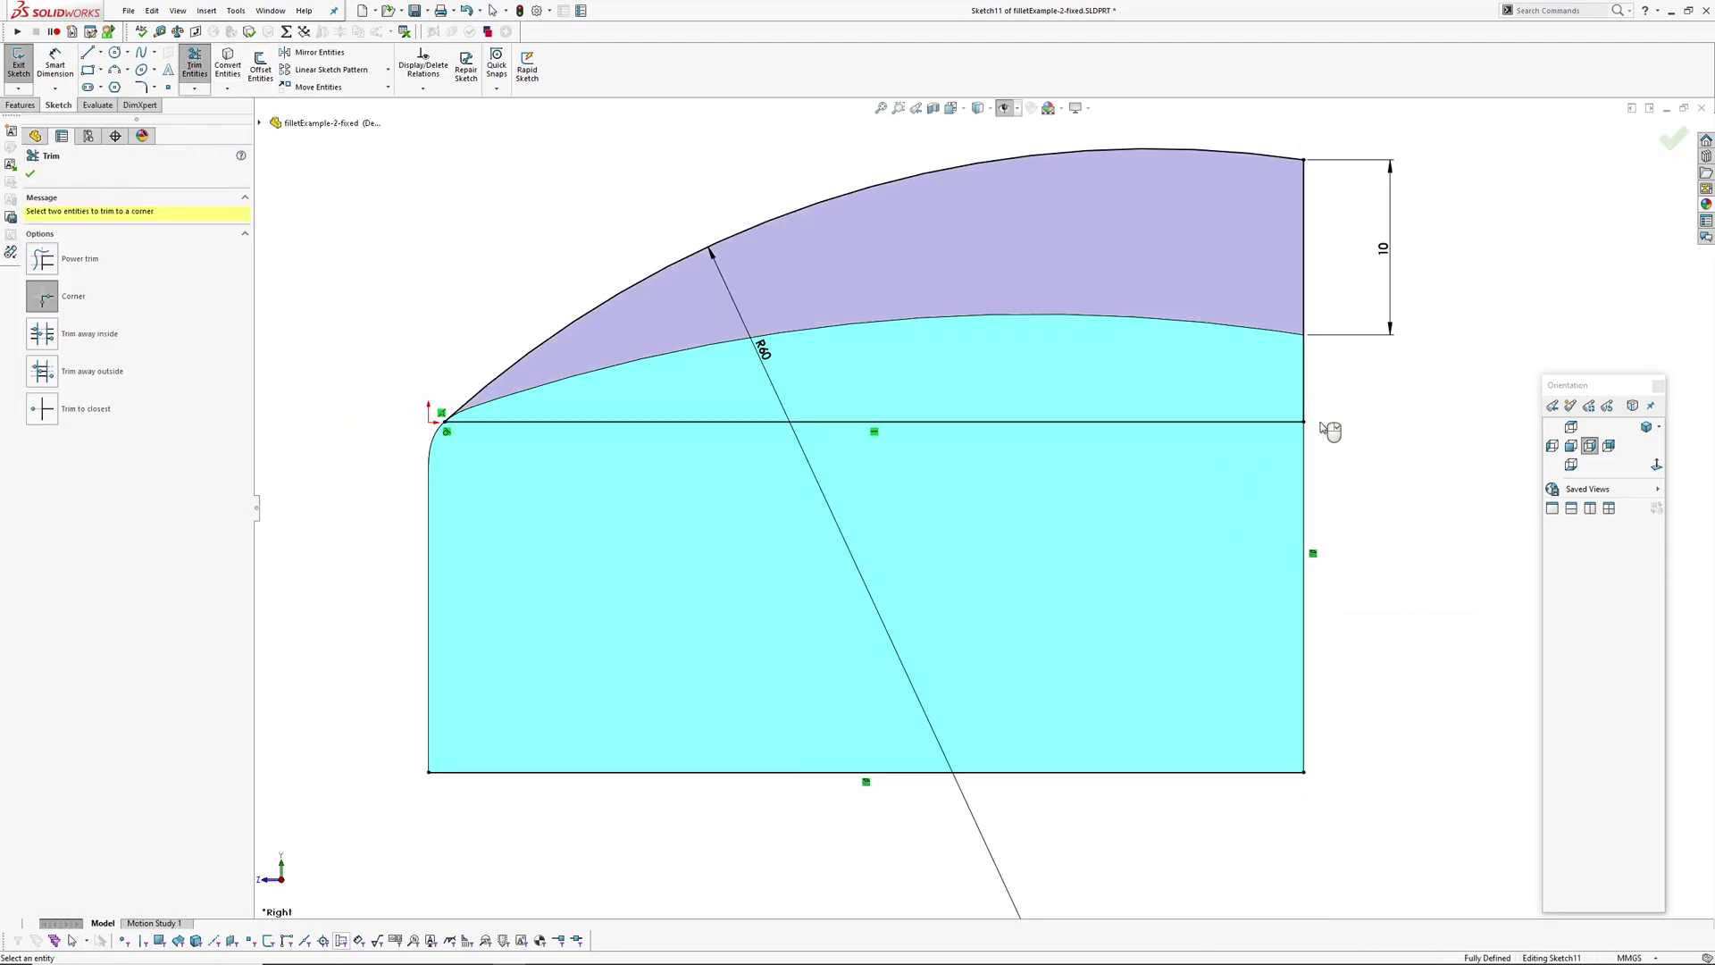
pyautogui.rightClick(1365, 452)
pyautogui.click(1393, 526)
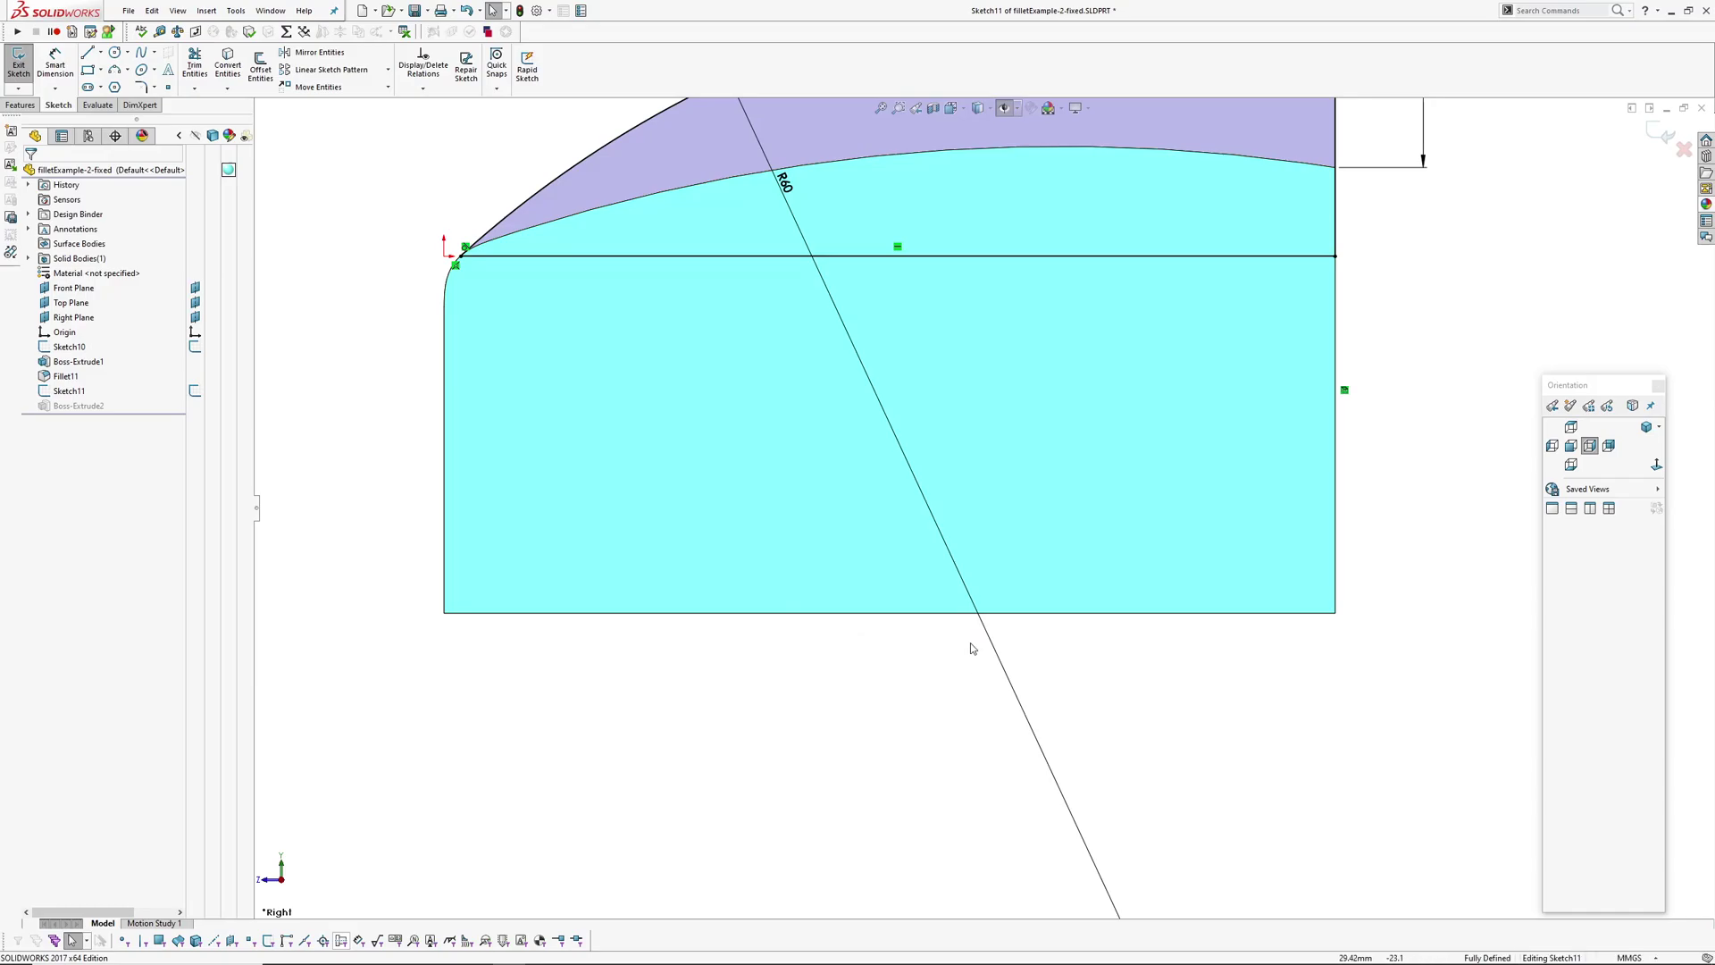
pyautogui.scroll(1, 962, 589)
pyautogui.keyDown('ctrl'); pyautogui.moveTo(962, 589); pyautogui.dragTo(943, 677, button='middle'); pyautogui.keyUp('ctrl')
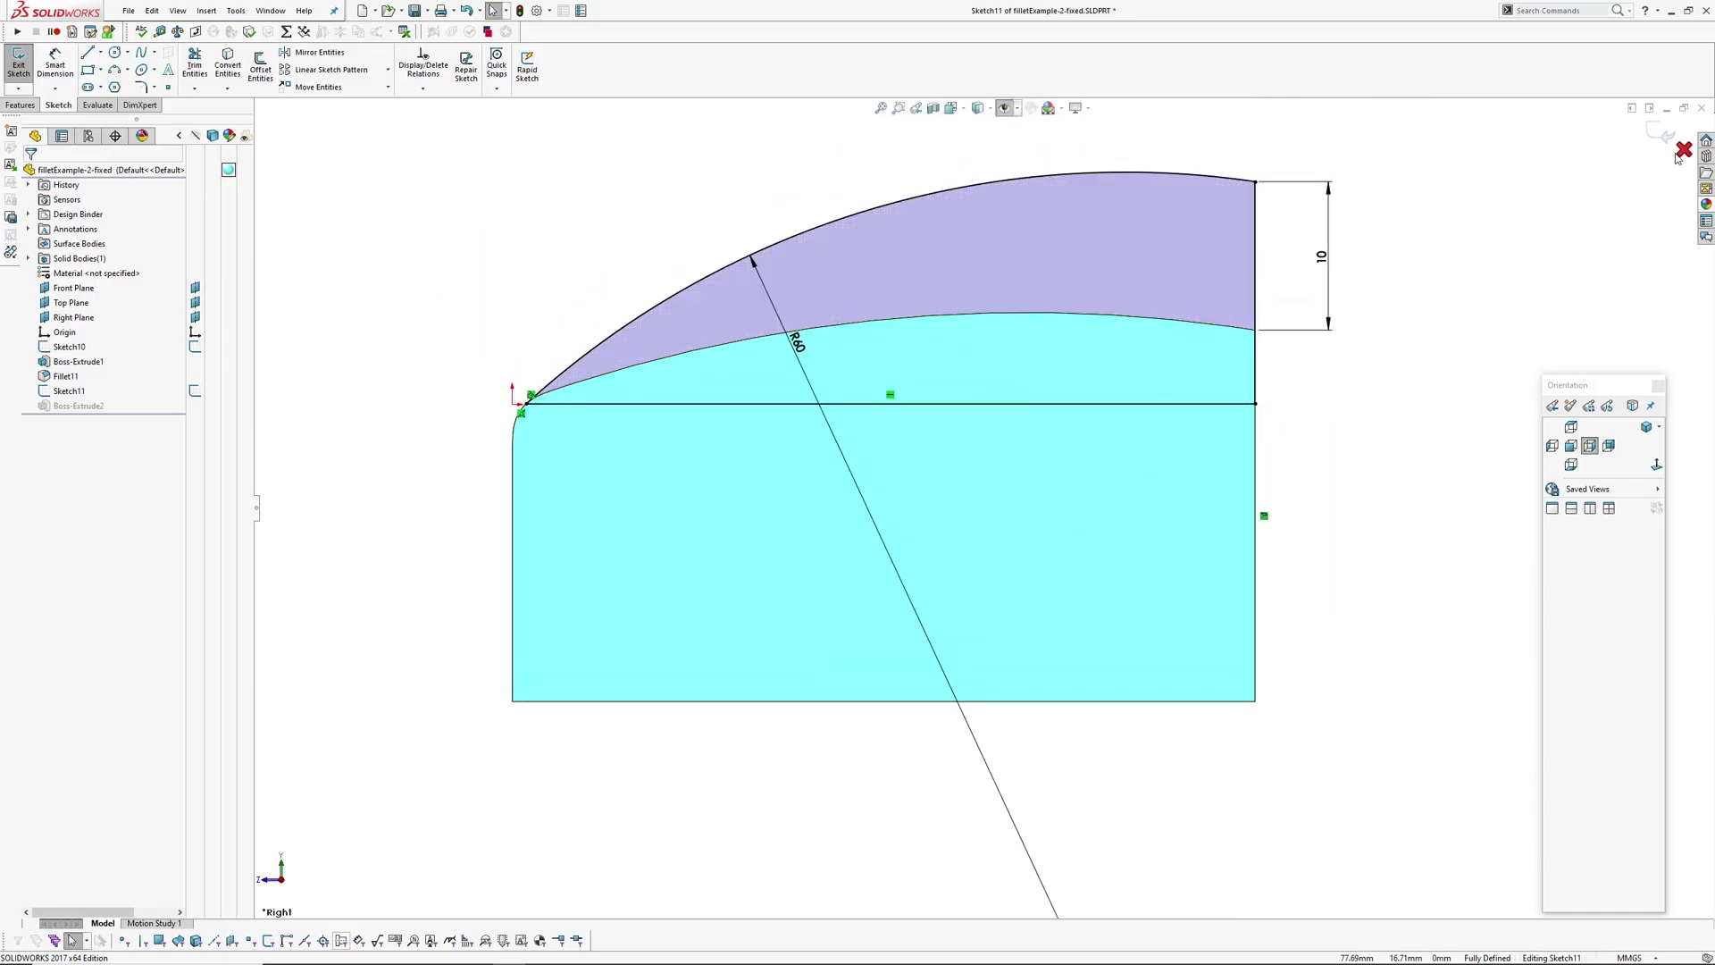
pyautogui.click(1654, 131)
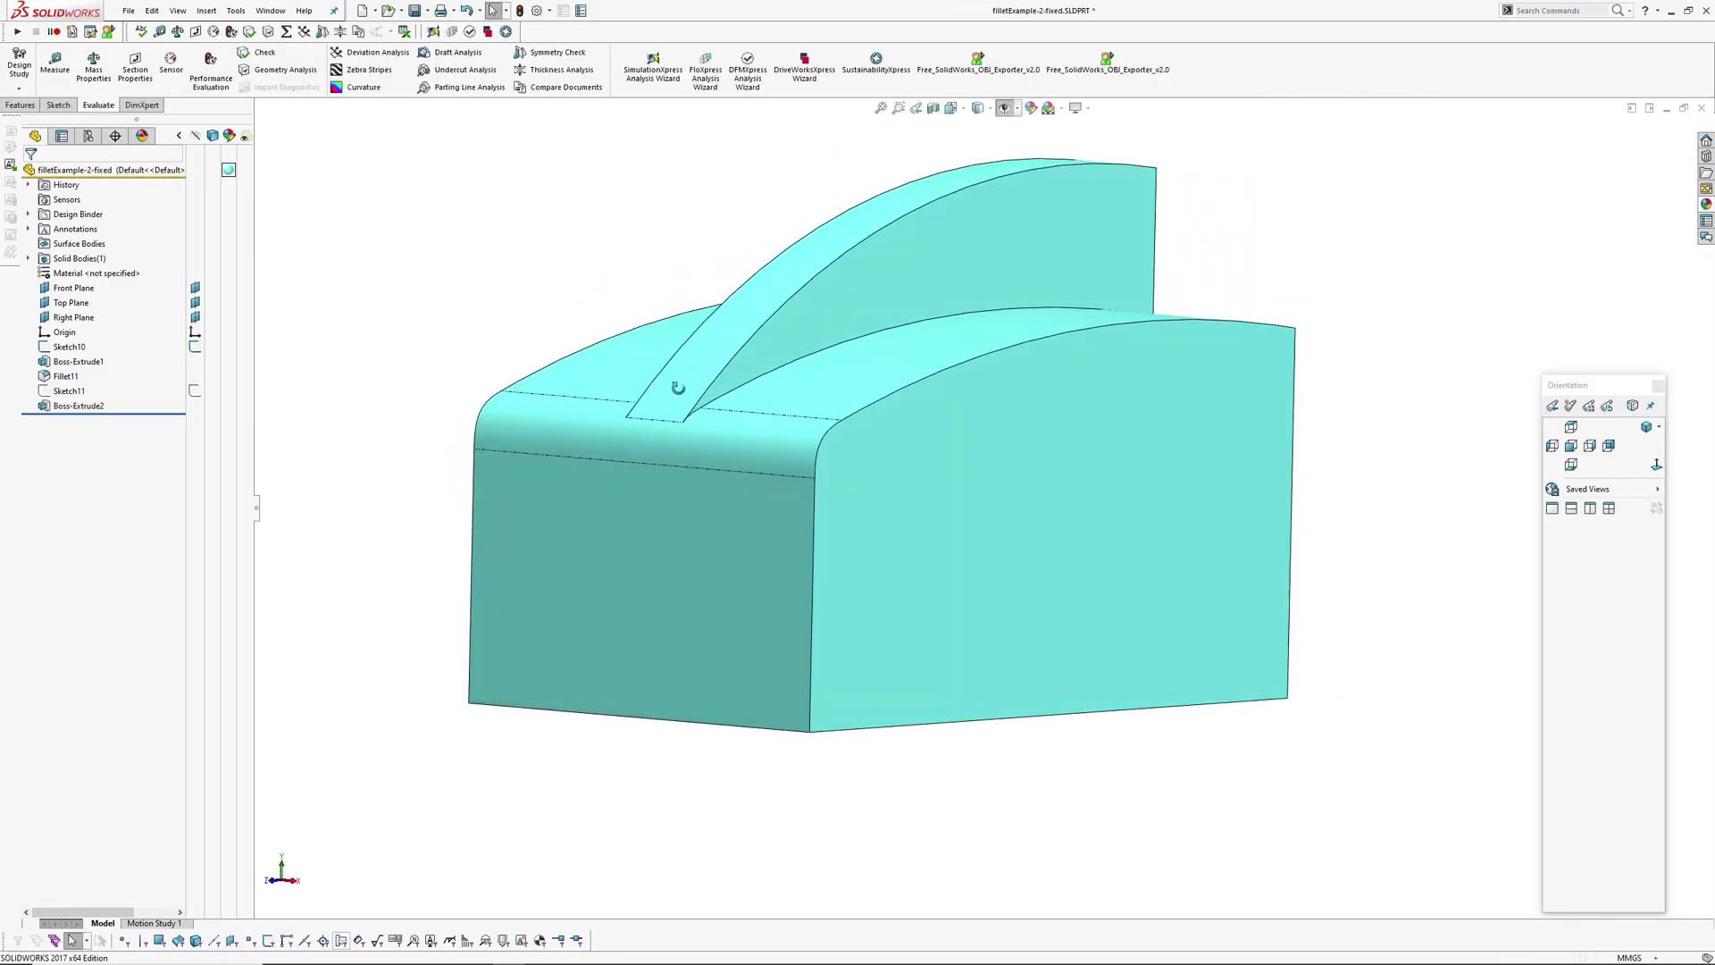
# Examine how the rebuilt rib runs into the filleted front edge of the block.
pyautogui.scroll(-3, 634, 540)
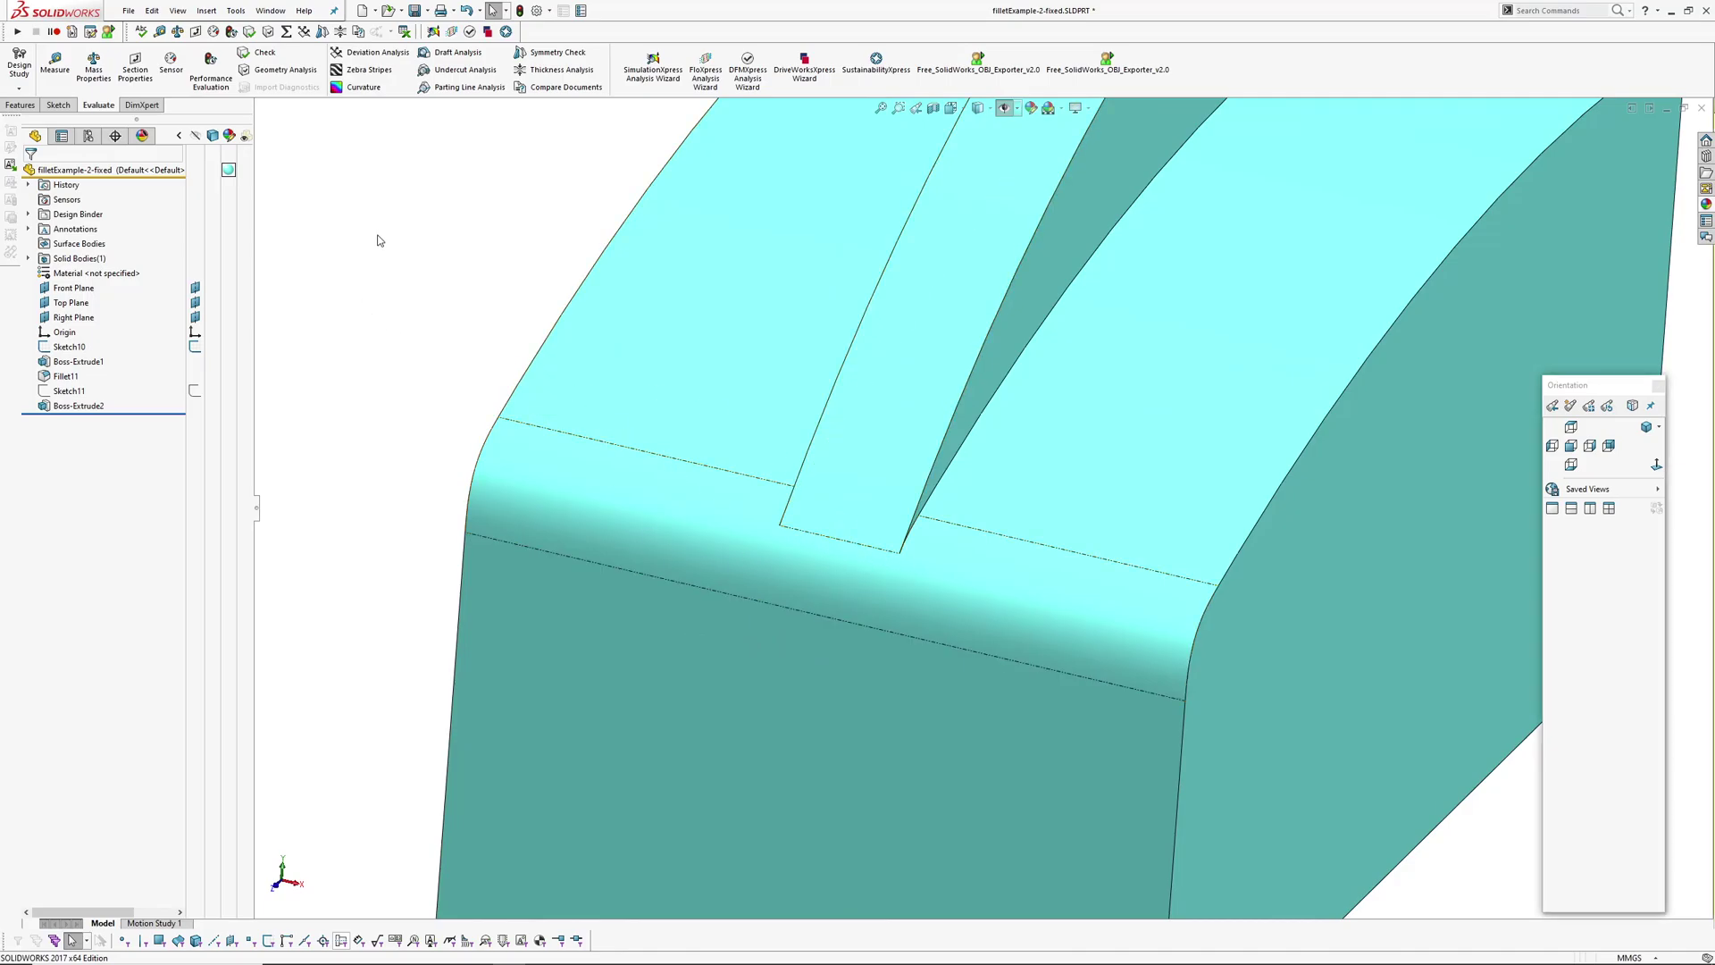
pyautogui.scroll(2, 410, 249)
pyautogui.scroll(-1, 402, 250)
pyautogui.keyDown('ctrl'); pyautogui.moveTo(388, 240); pyautogui.dragTo(383, 352, button='middle'); pyautogui.keyUp('ctrl')
pyautogui.scroll(2, 482, 388)
pyautogui.keyDown('ctrl'); pyautogui.moveTo(713, 474); pyautogui.dragTo(541, 406, button='middle'); pyautogui.keyUp('ctrl')
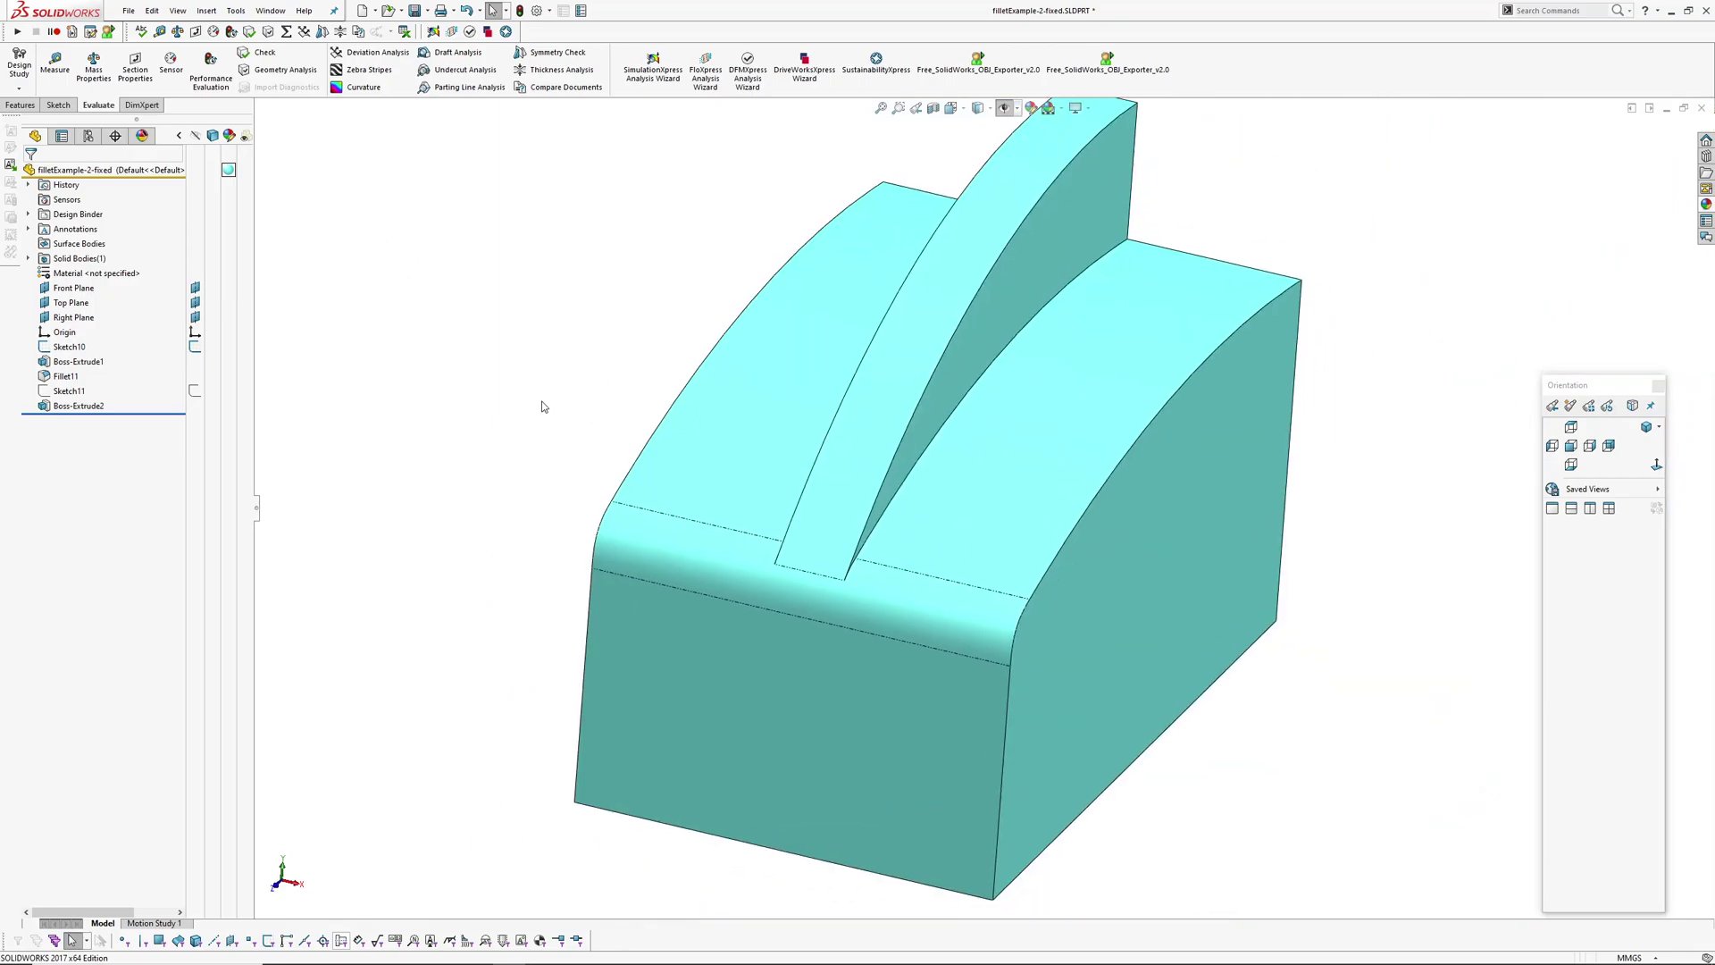
pyautogui.moveTo(936, 523); pyautogui.dragTo(1202, 387, button='middle')
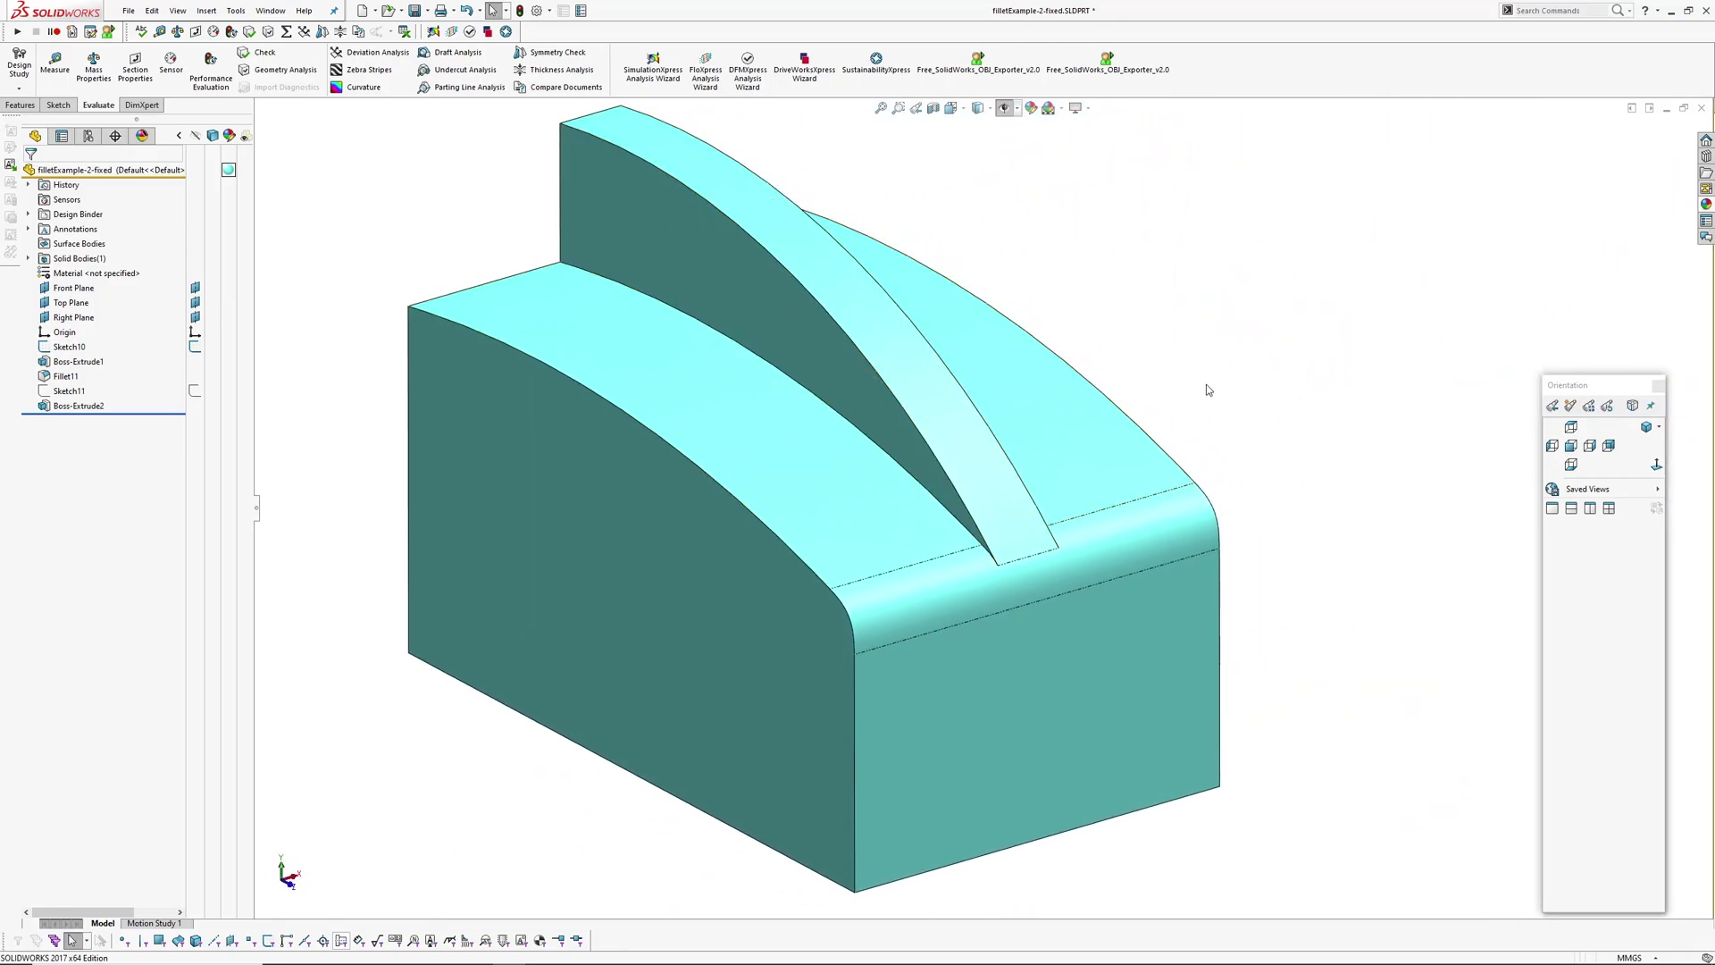
# Fillet both edges where the rib's sides meet the block with a 2 mm symmetric, curvature continuous profile.
pyautogui.rightClick(1206, 388)
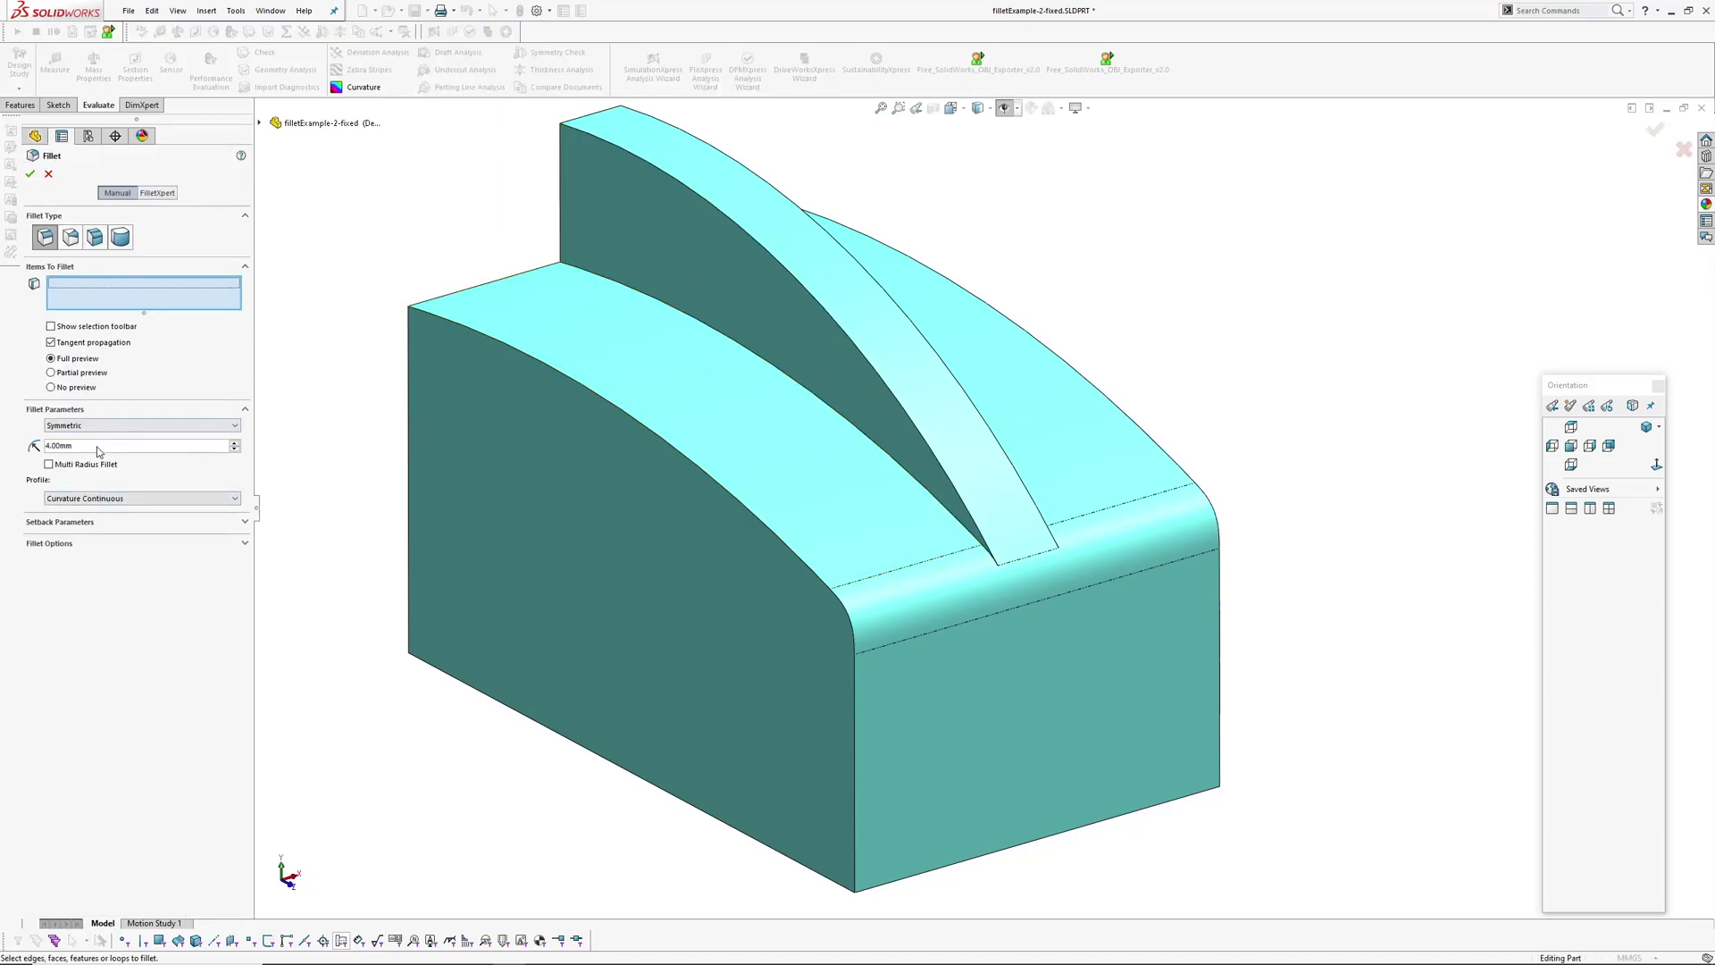
pyautogui.moveTo(97, 447); pyautogui.dragTo(25, 447)
pyautogui.write('2')
pyautogui.press('Return')
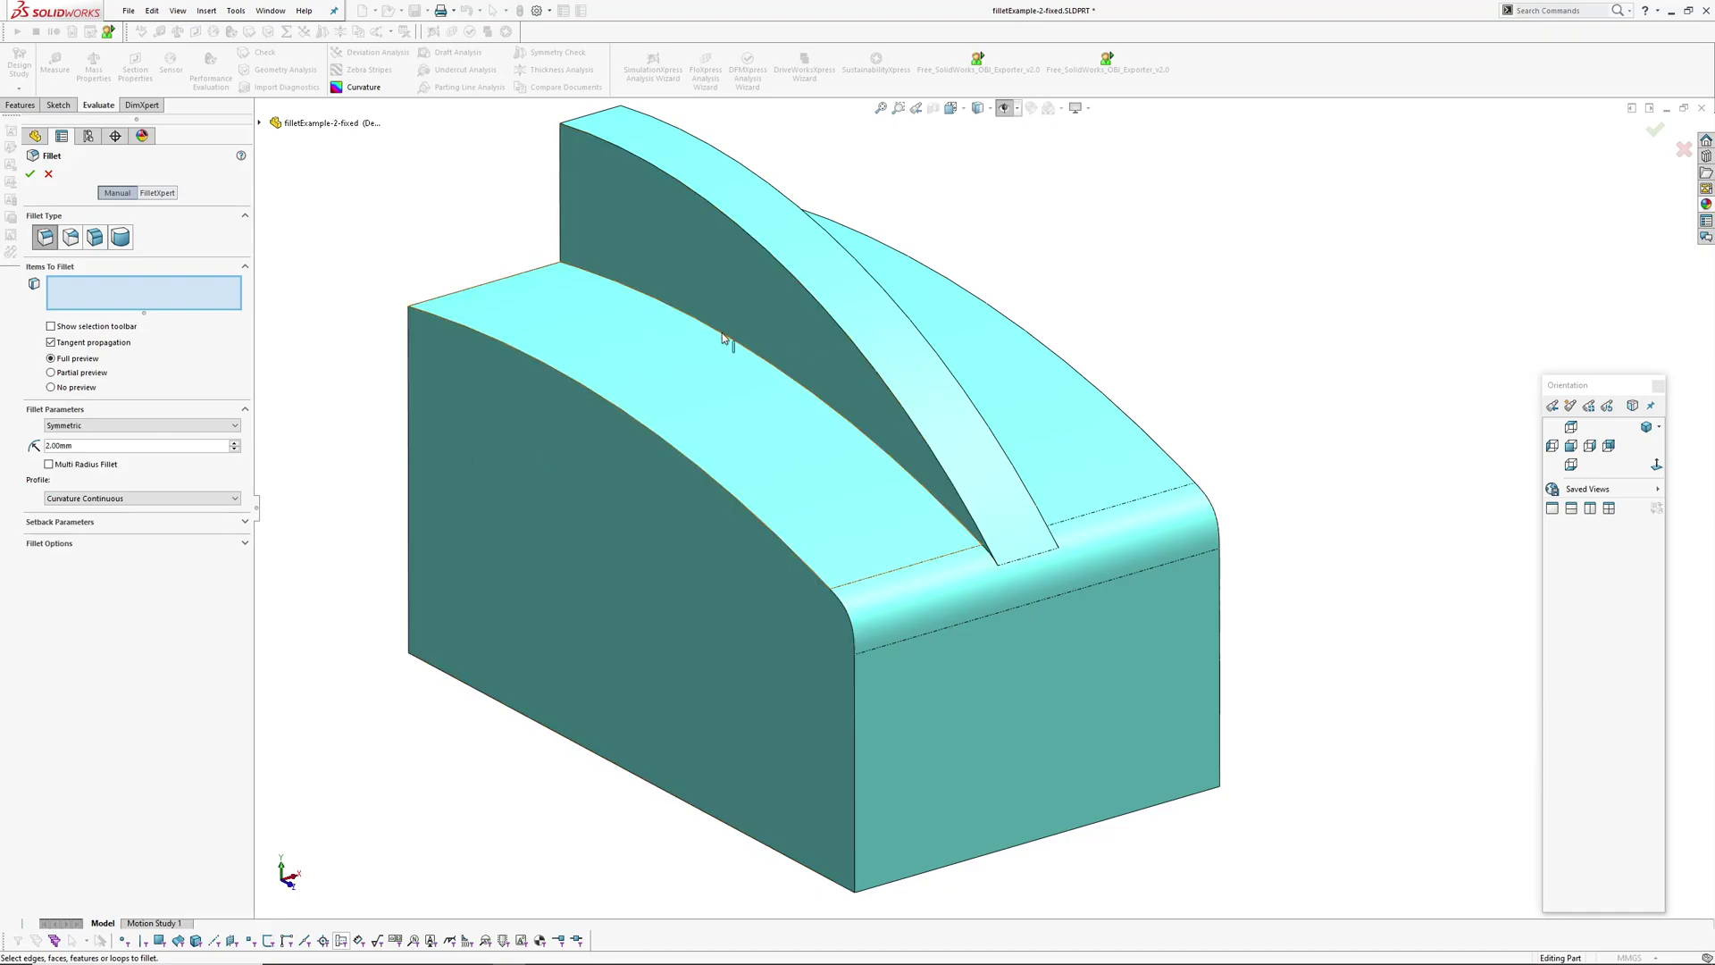
pyautogui.click(724, 337)
pyautogui.moveTo(724, 337); pyautogui.dragTo(776, 415, button='middle')
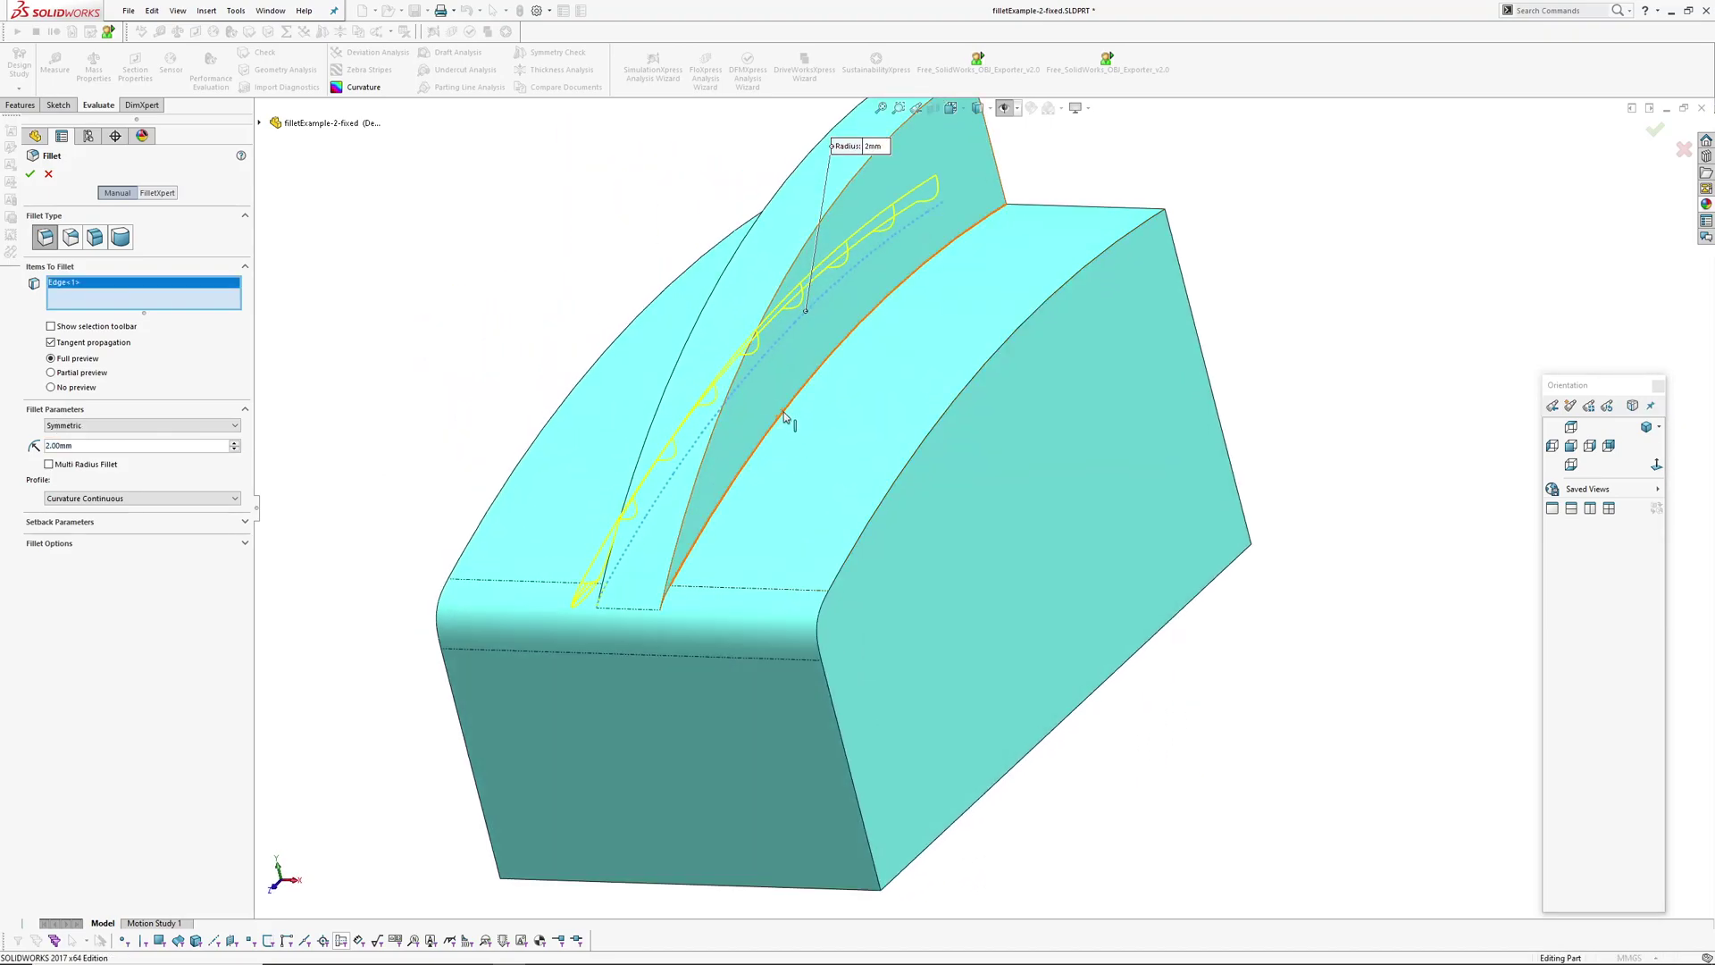
pyautogui.click(784, 413)
pyautogui.click(796, 410)
pyautogui.click(795, 399)
pyautogui.press('Return')
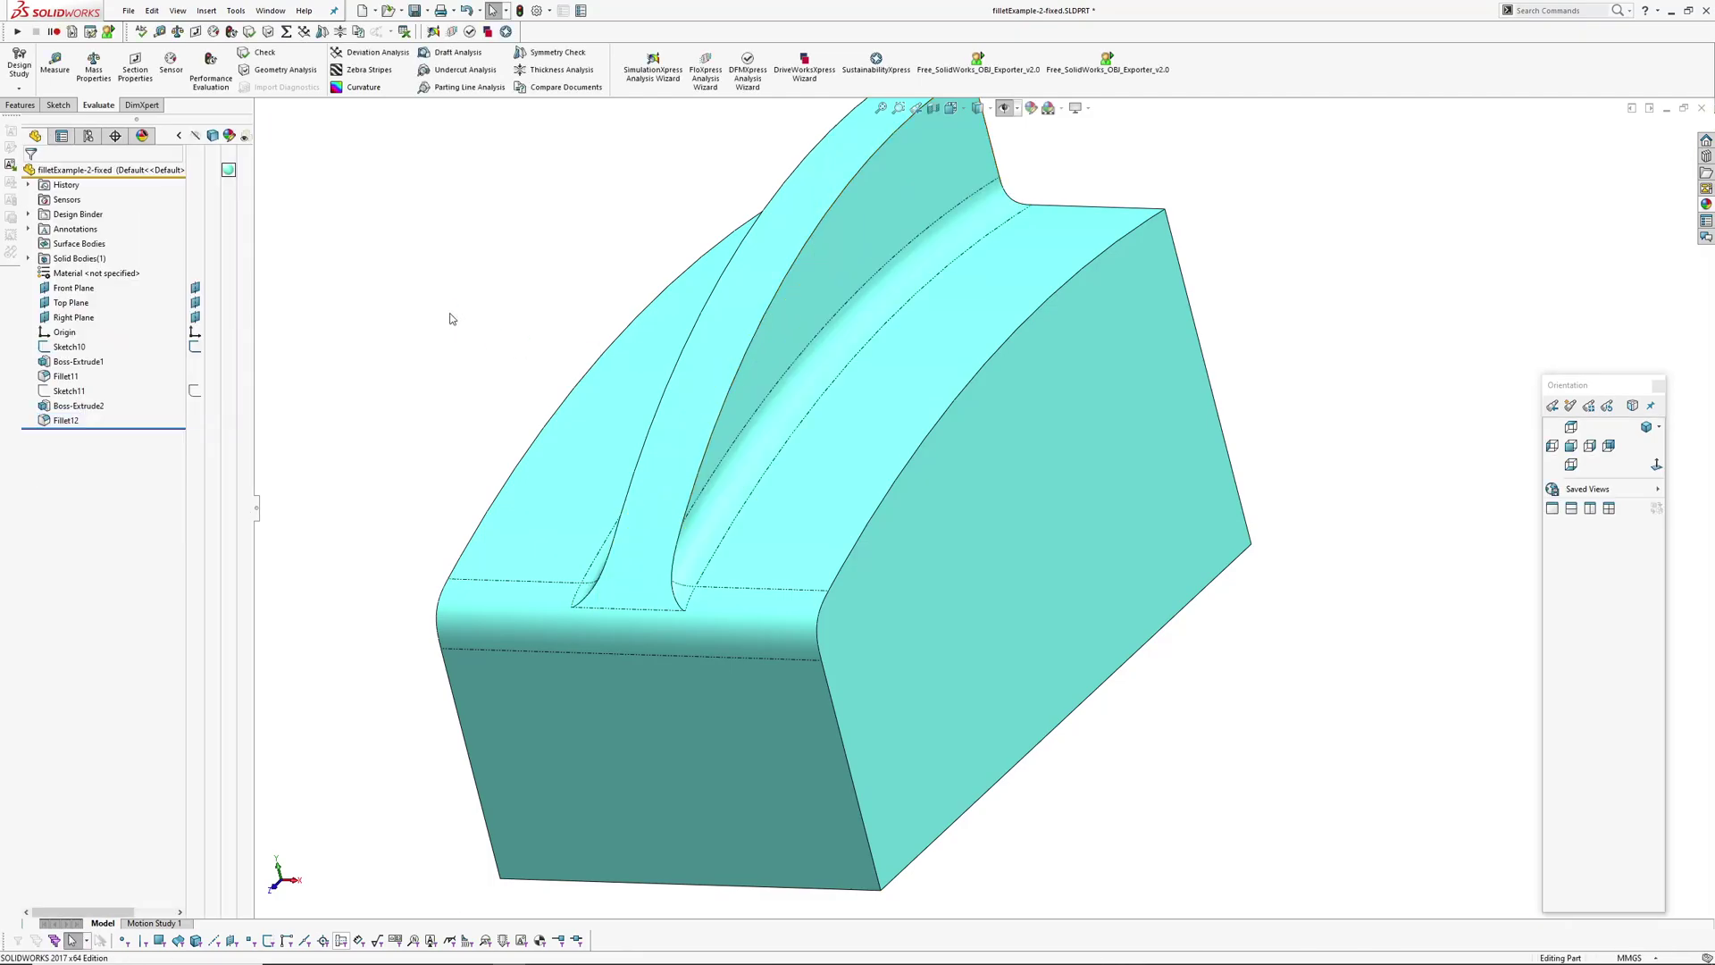
# Round both long upper edges of the rib with a 2 mm curvature continuous fillet.
pyautogui.press('s')
pyautogui.click(492, 345)
pyautogui.moveTo(492, 347); pyautogui.dragTo(801, 386, button='middle')
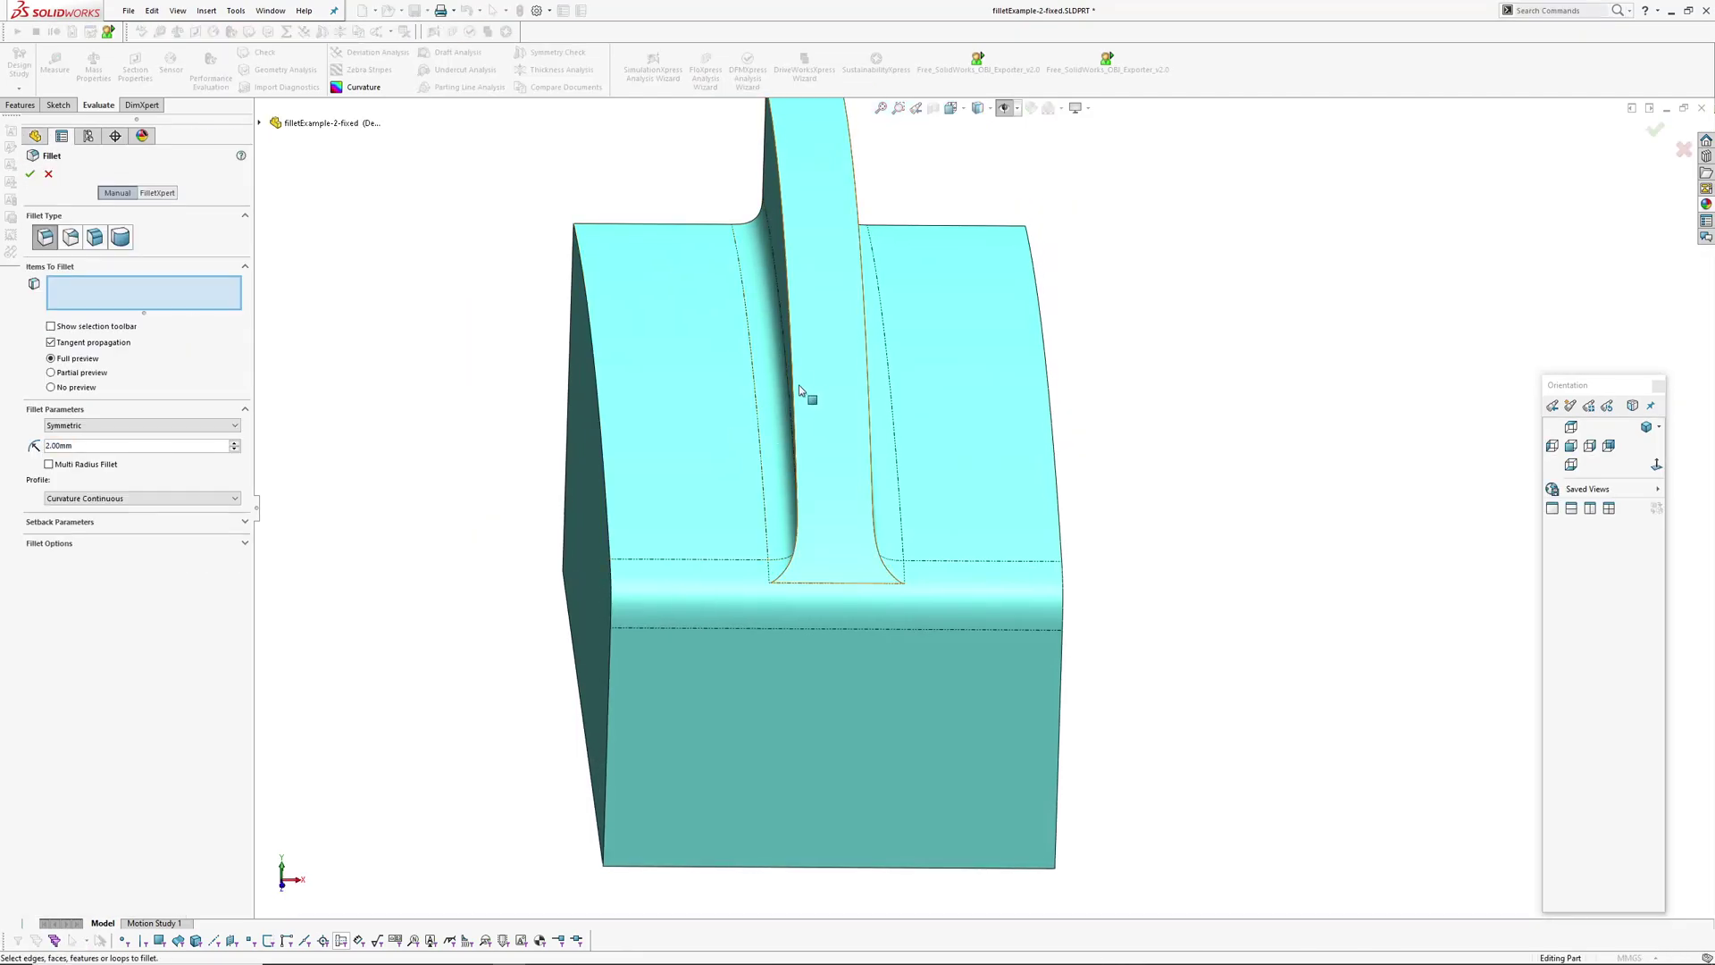
pyautogui.click(791, 326)
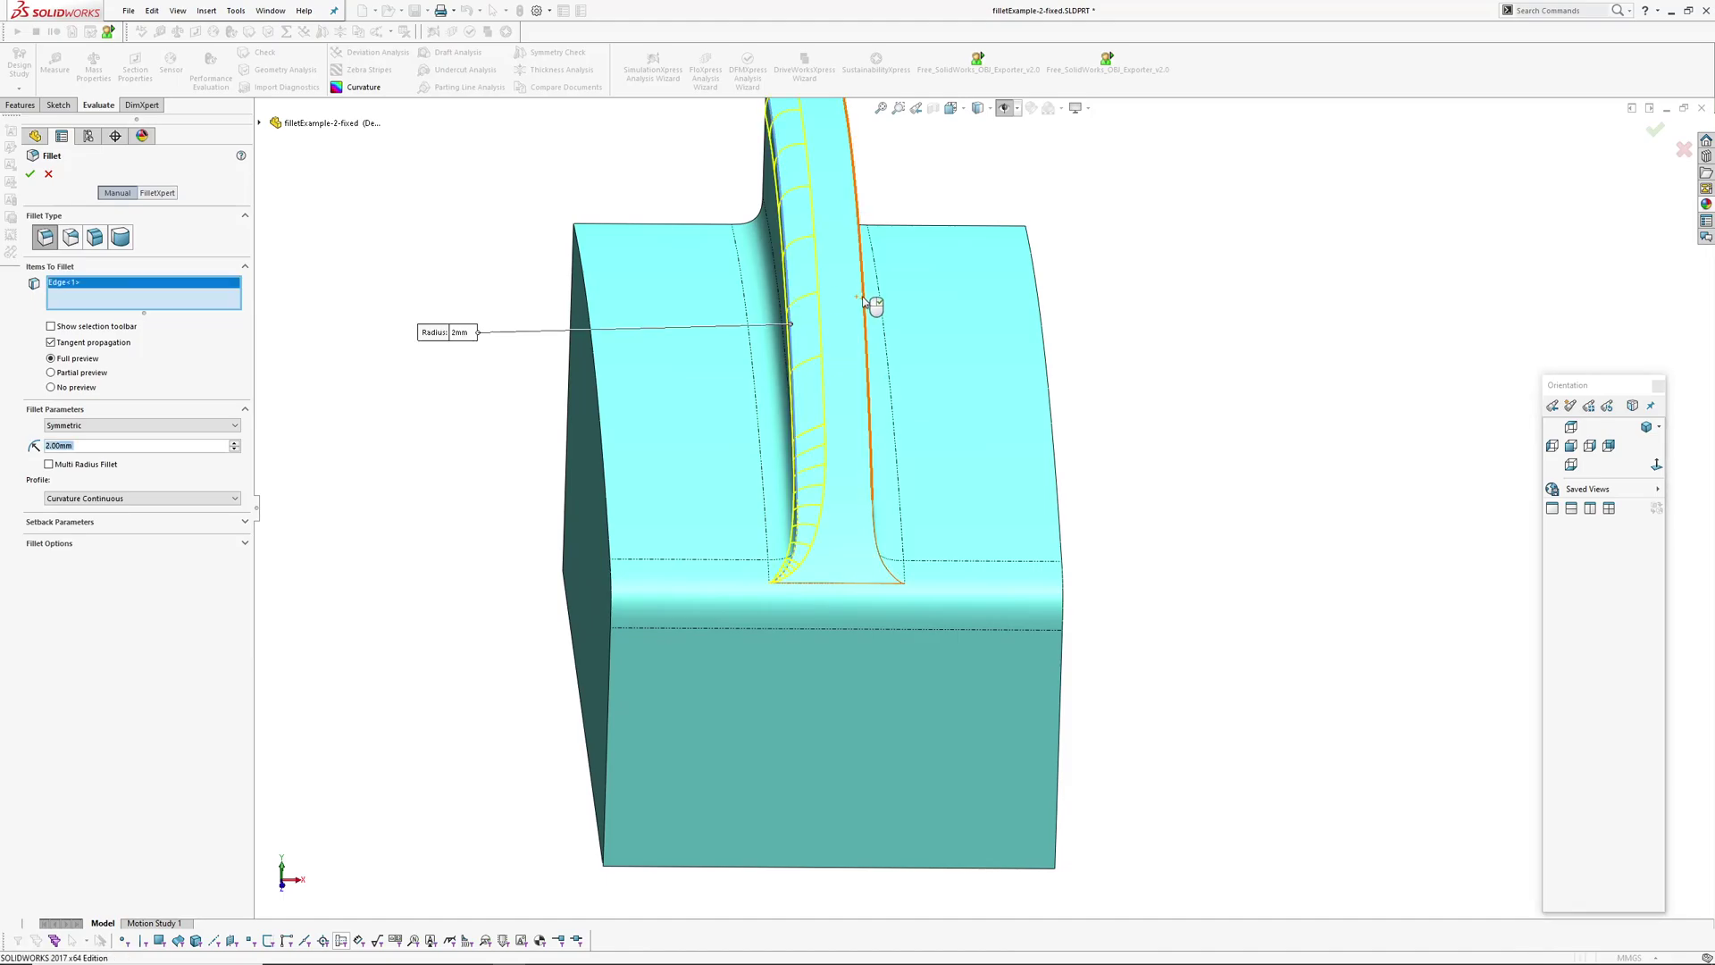
pyautogui.click(828, 420)
pyautogui.moveTo(828, 420); pyautogui.dragTo(720, 420, button='middle')
pyautogui.rightClick(720, 421)
# Display the fixed part shaded without edges to judge the rib's blend.
pyautogui.click(1002, 107)
pyautogui.click(981, 146)
pyautogui.moveTo(935, 540); pyautogui.dragTo(1059, 419, button='middle')
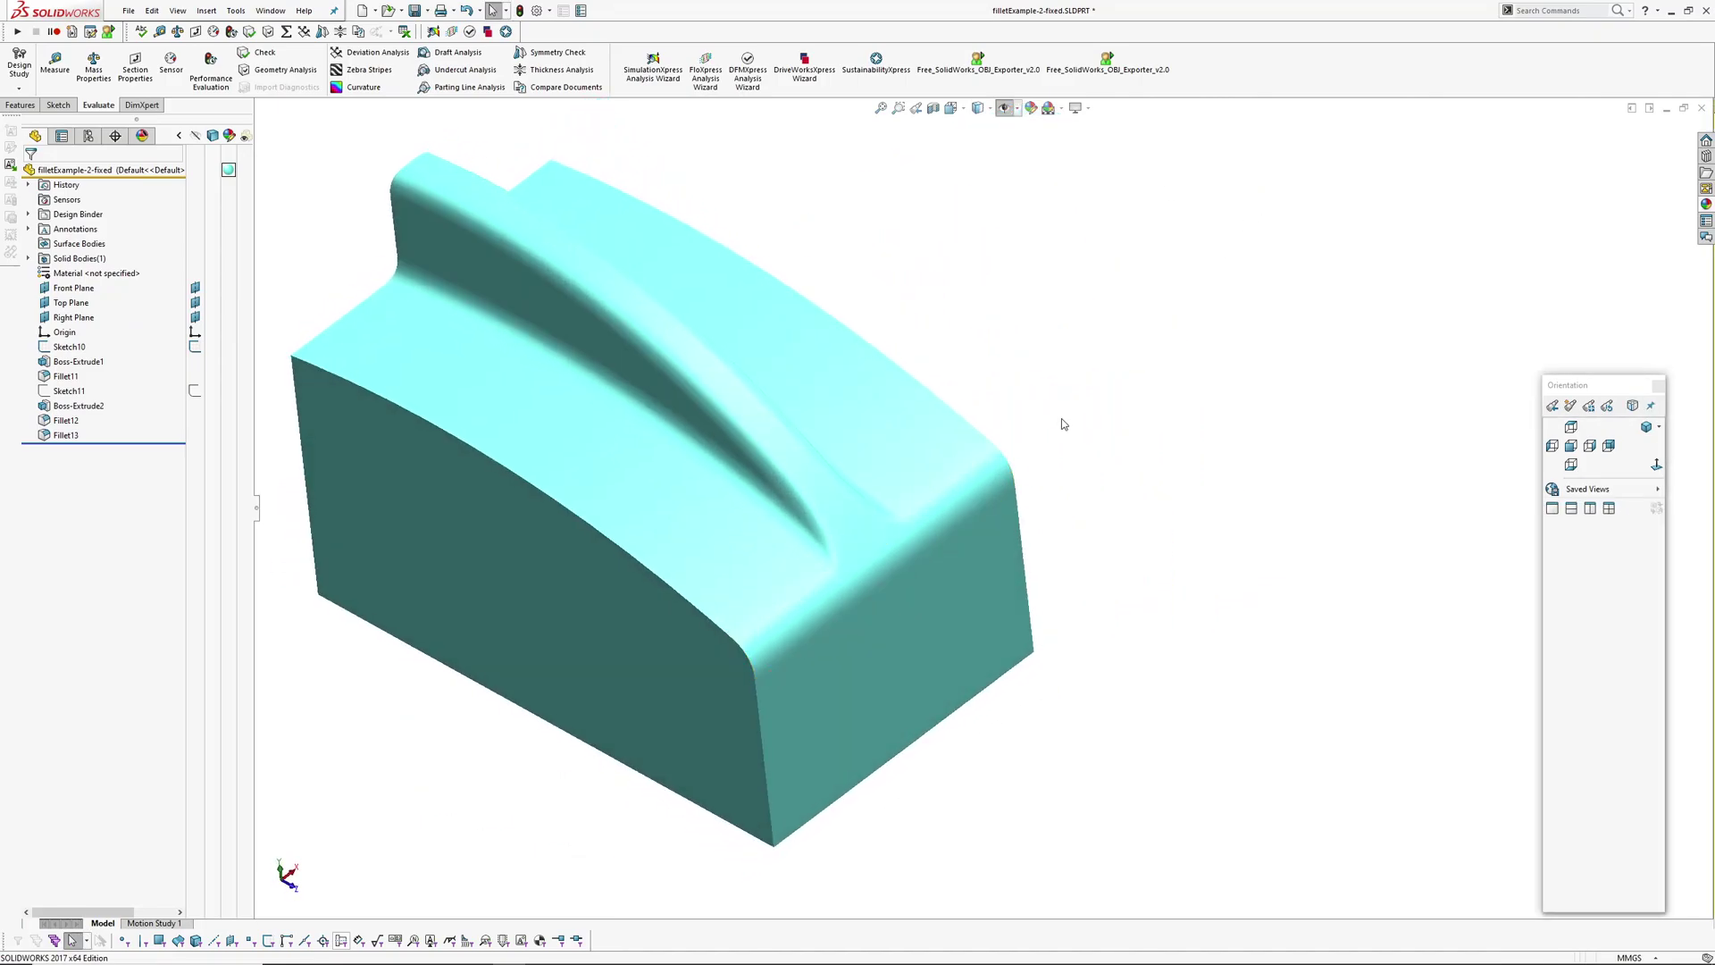
# Open the original part filletExample-2 and display it shaded without edges.
pyautogui.hotkey('ctrl', 'o')
pyautogui.doubleClick(652, 202)
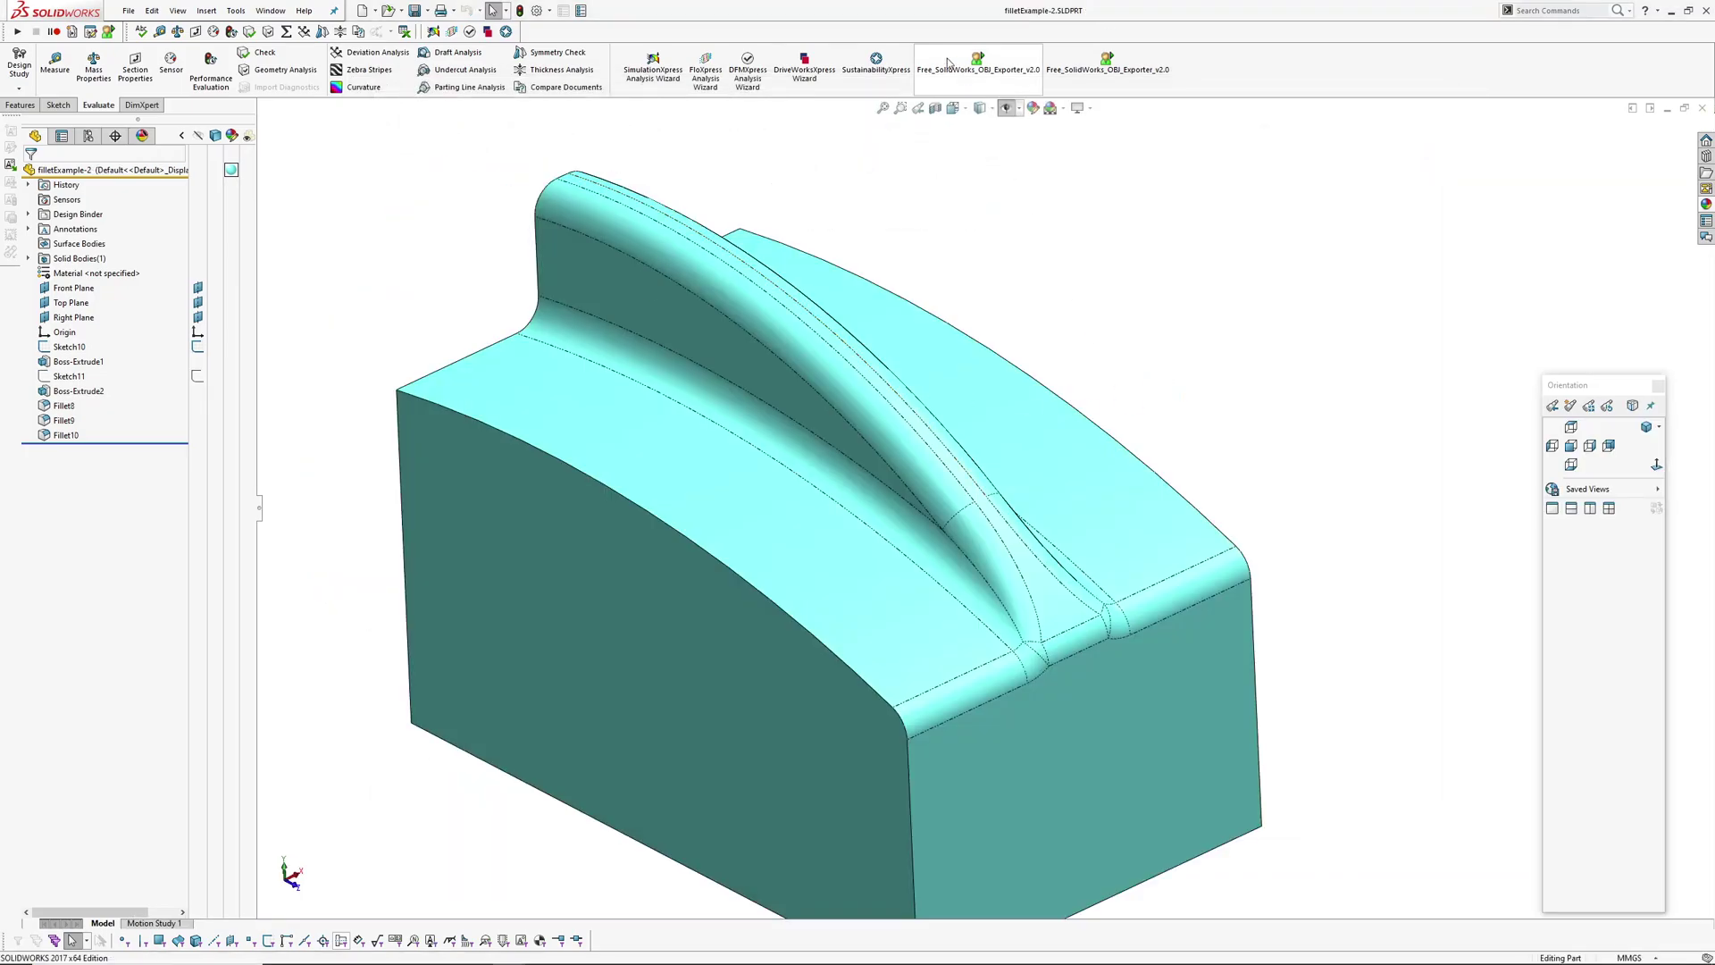
pyautogui.click(992, 109)
pyautogui.click(982, 147)
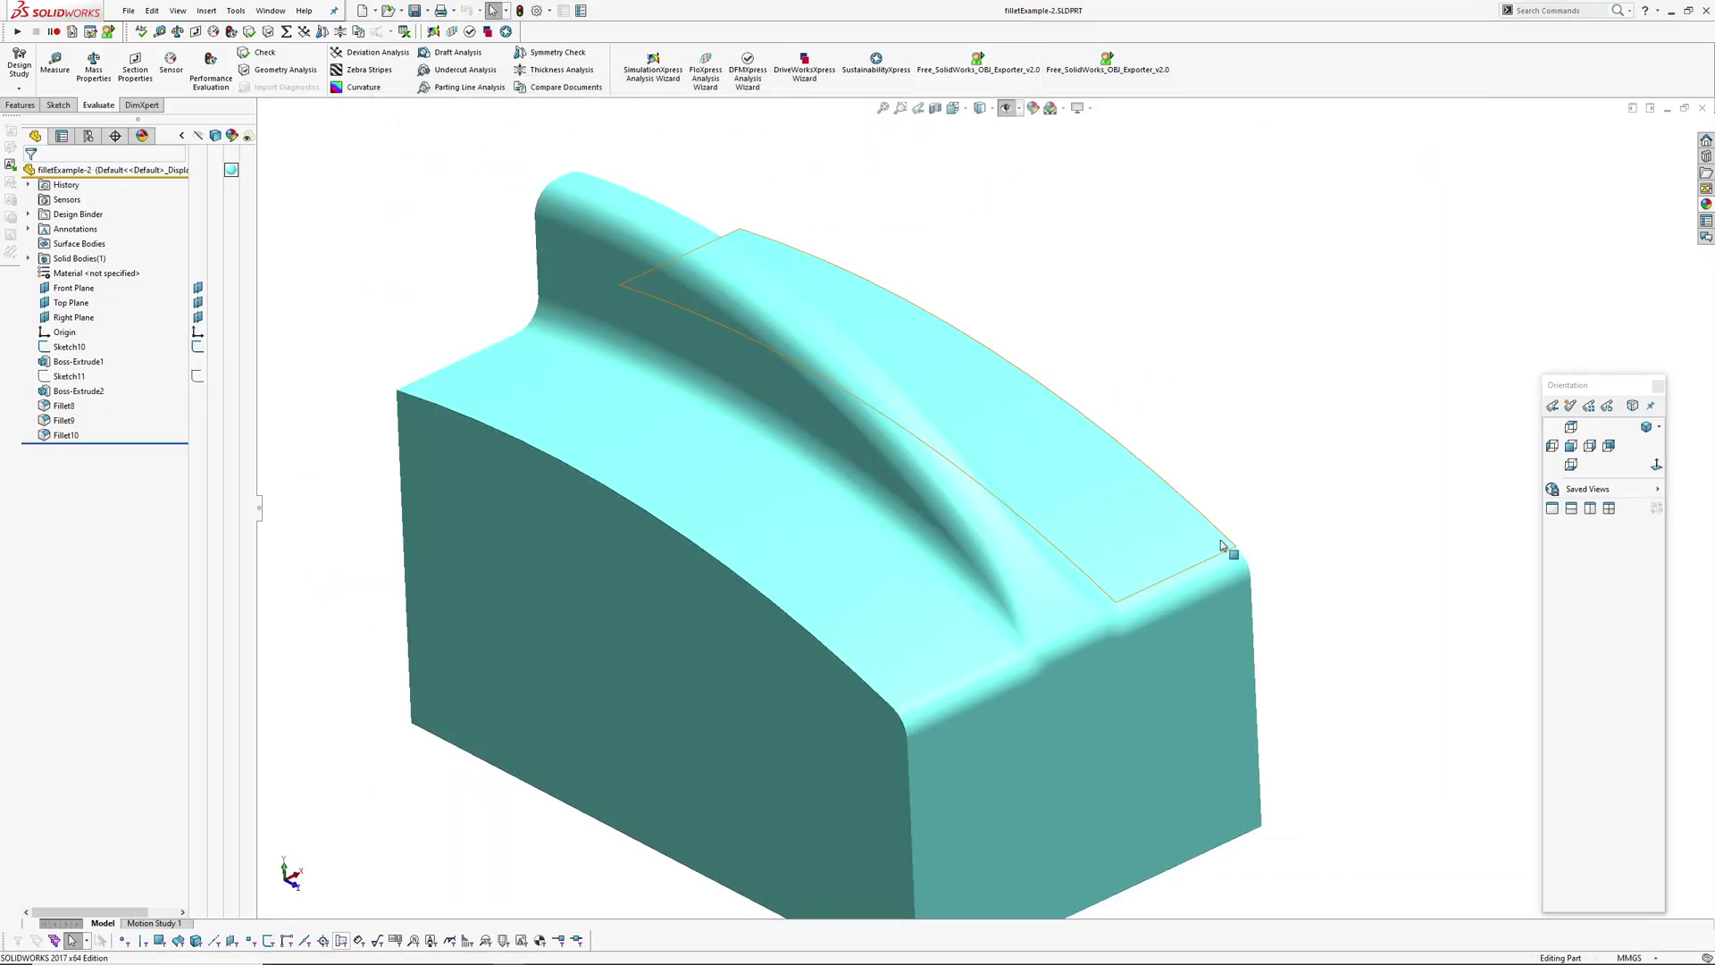
# Examine the original part's front edge fillet and the junction where the rib's fillets run into it.
pyautogui.scroll(4, 1060, 535)
pyautogui.moveTo(1059, 535); pyautogui.dragTo(1021, 445, button='middle')
pyautogui.scroll(-4, 990, 516)
pyautogui.middleClick(990, 516)
pyautogui.moveTo(990, 516); pyautogui.dragTo(1045, 578, button='middle')
pyautogui.scroll(-4, 961, 505)
pyautogui.moveTo(893, 494); pyautogui.dragTo(860, 474, button='middle')
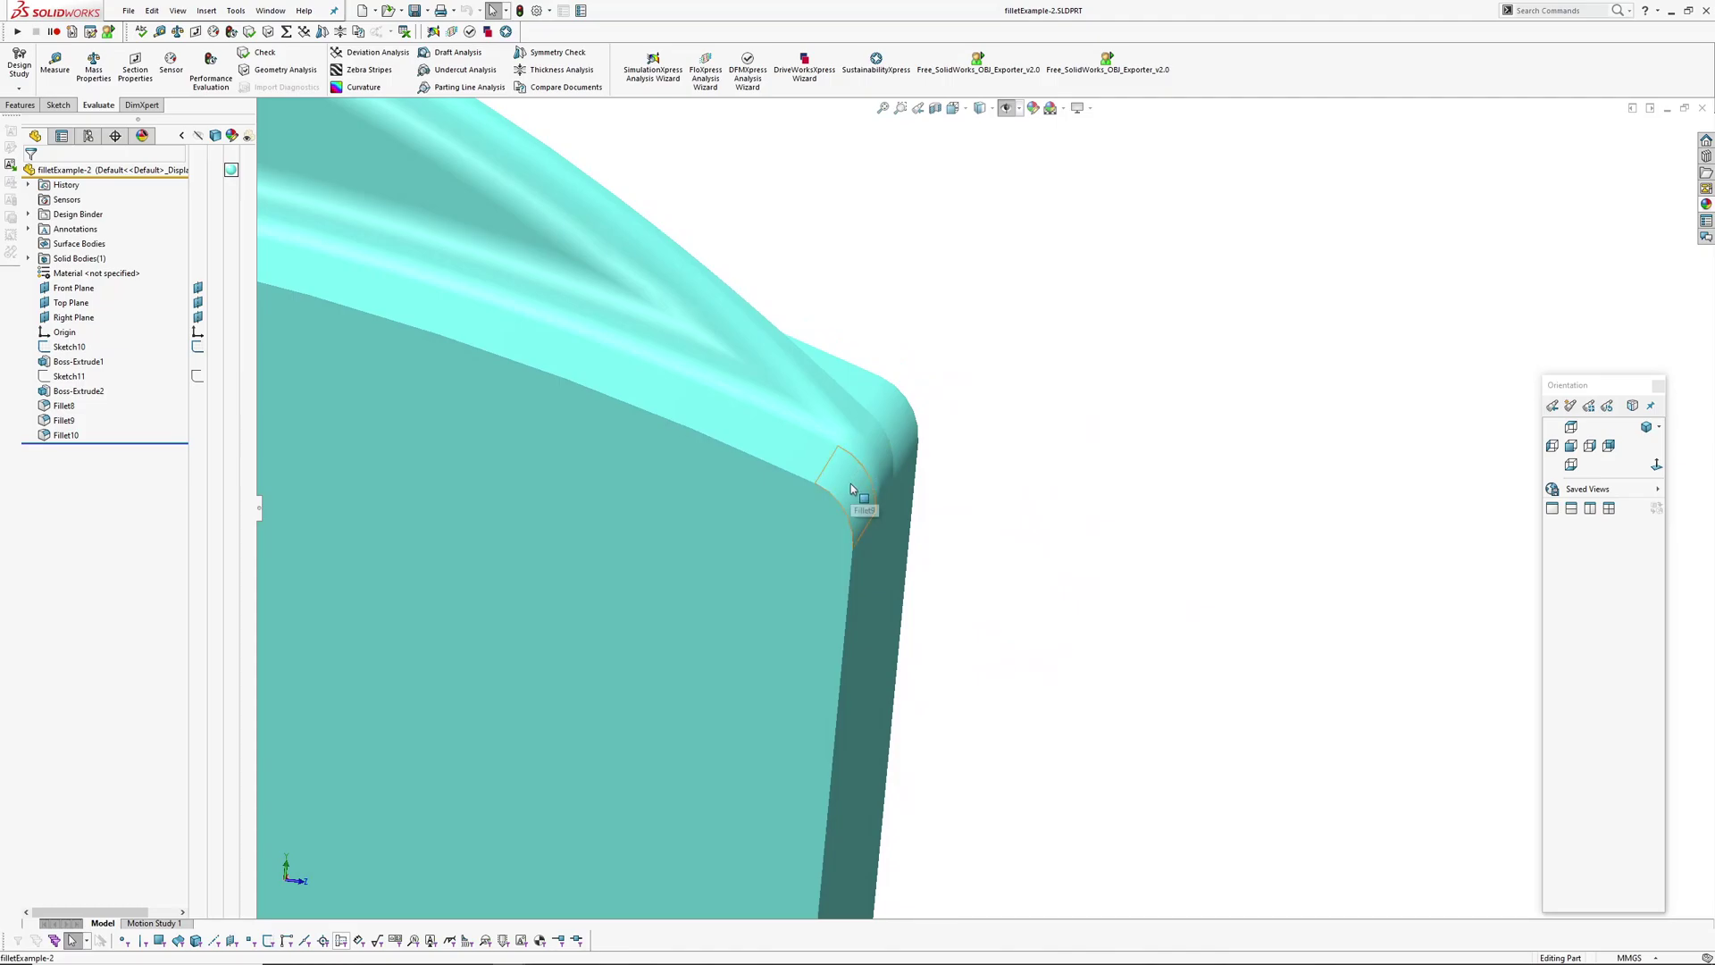
pyautogui.click(850, 490)
pyautogui.moveTo(953, 375); pyautogui.dragTo(909, 481, button='middle')
pyautogui.scroll(2, 754, 557)
pyautogui.keyDown('ctrl'); pyautogui.moveTo(645, 562); pyautogui.dragTo(813, 507, button='middle'); pyautogui.keyUp('ctrl')
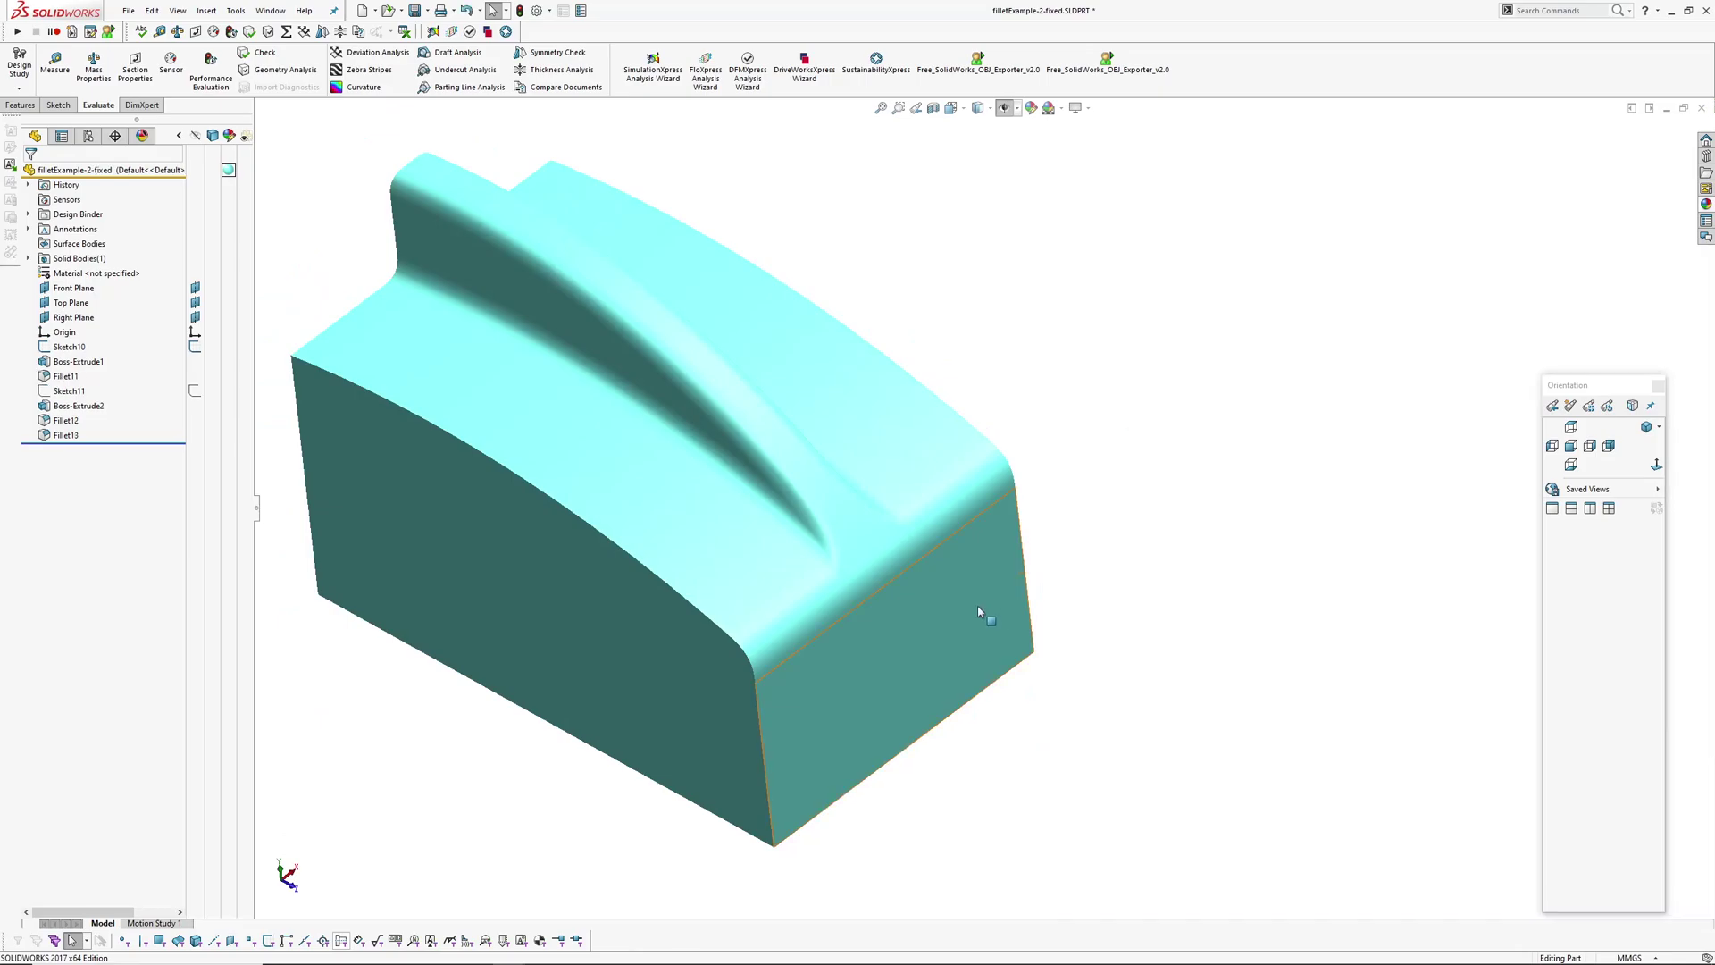
# Switch back to filletExample-2-fixed and change the whole part's appearance to glossy dark grey.
pyautogui.moveTo(983, 613); pyautogui.dragTo(896, 505, button='middle')
pyautogui.middleClick(834, 551)
pyautogui.scroll(-2, 713, 565)
pyautogui.middleClick(698, 544)
pyautogui.moveTo(697, 543)
pyautogui.mouseDown(button='middle')
pyautogui.moveTo(875, 613)
pyautogui.moveTo(708, 561)
pyautogui.mouseUp(button='middle')
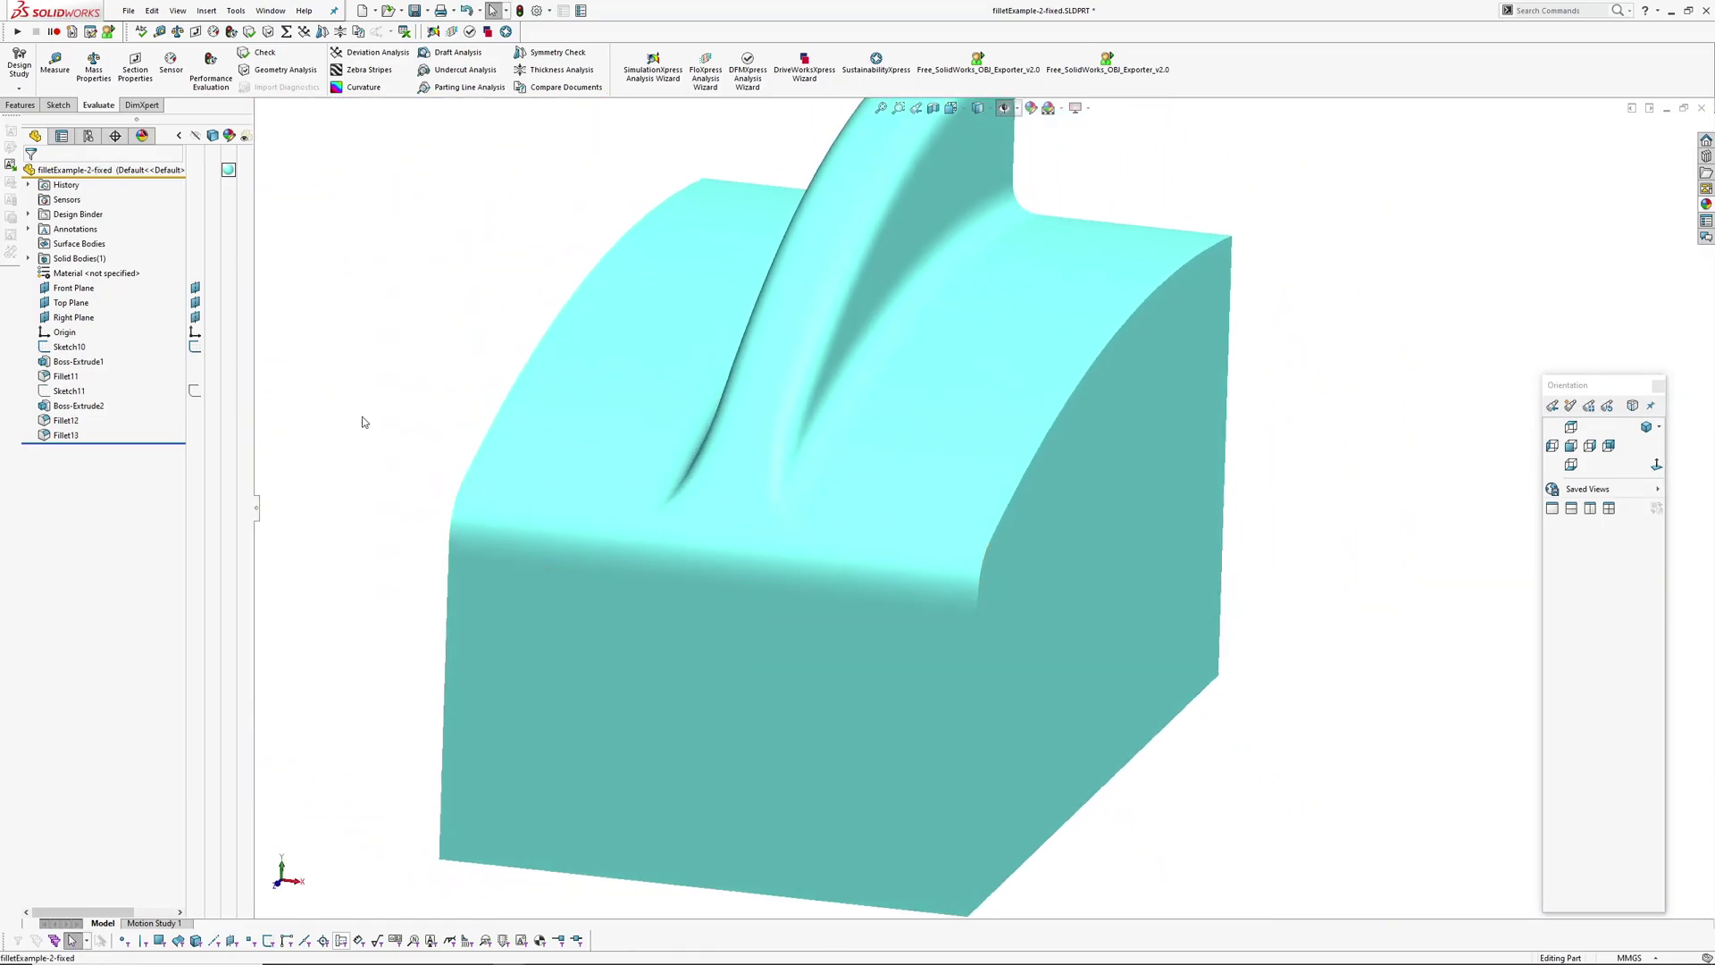
pyautogui.click(229, 170)
pyautogui.click(304, 244)
# Examine how the highlights flow across the rib and its blend into the front edge.
pyautogui.scroll(-1, 716, 411)
pyautogui.middleClick(717, 411)
pyautogui.moveTo(717, 411); pyautogui.dragTo(904, 341, button='middle')
pyautogui.scroll(4, 922, 355)
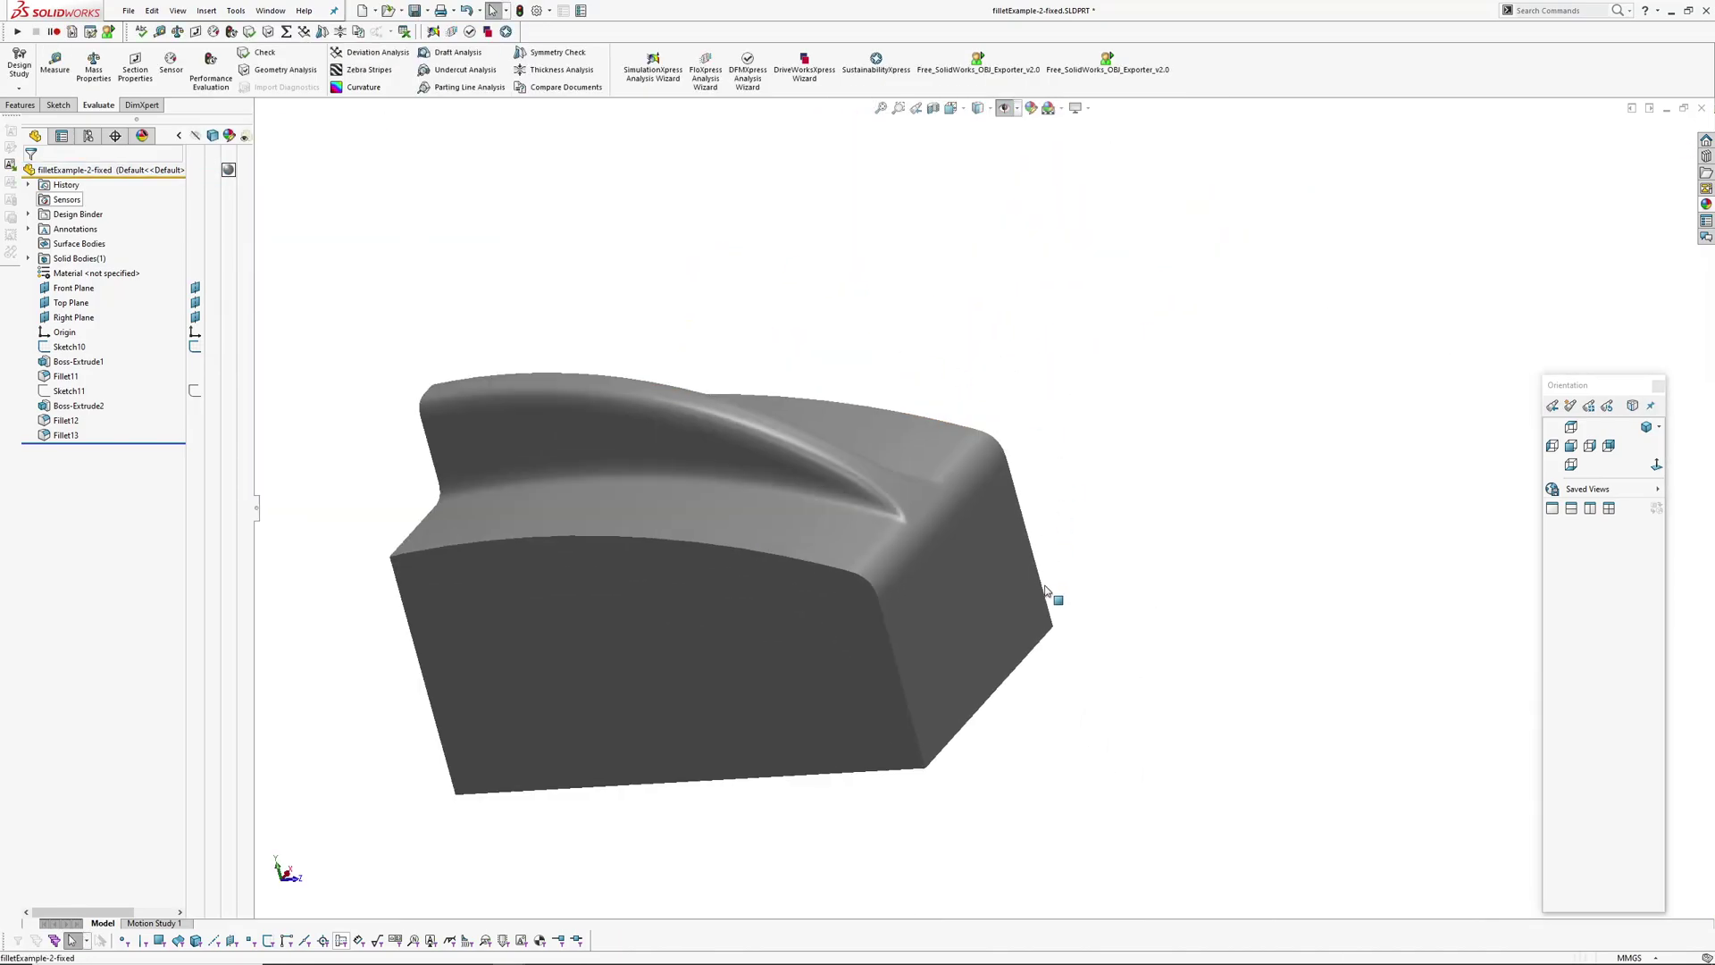
pyautogui.moveTo(1047, 596); pyautogui.dragTo(786, 652, button='middle')
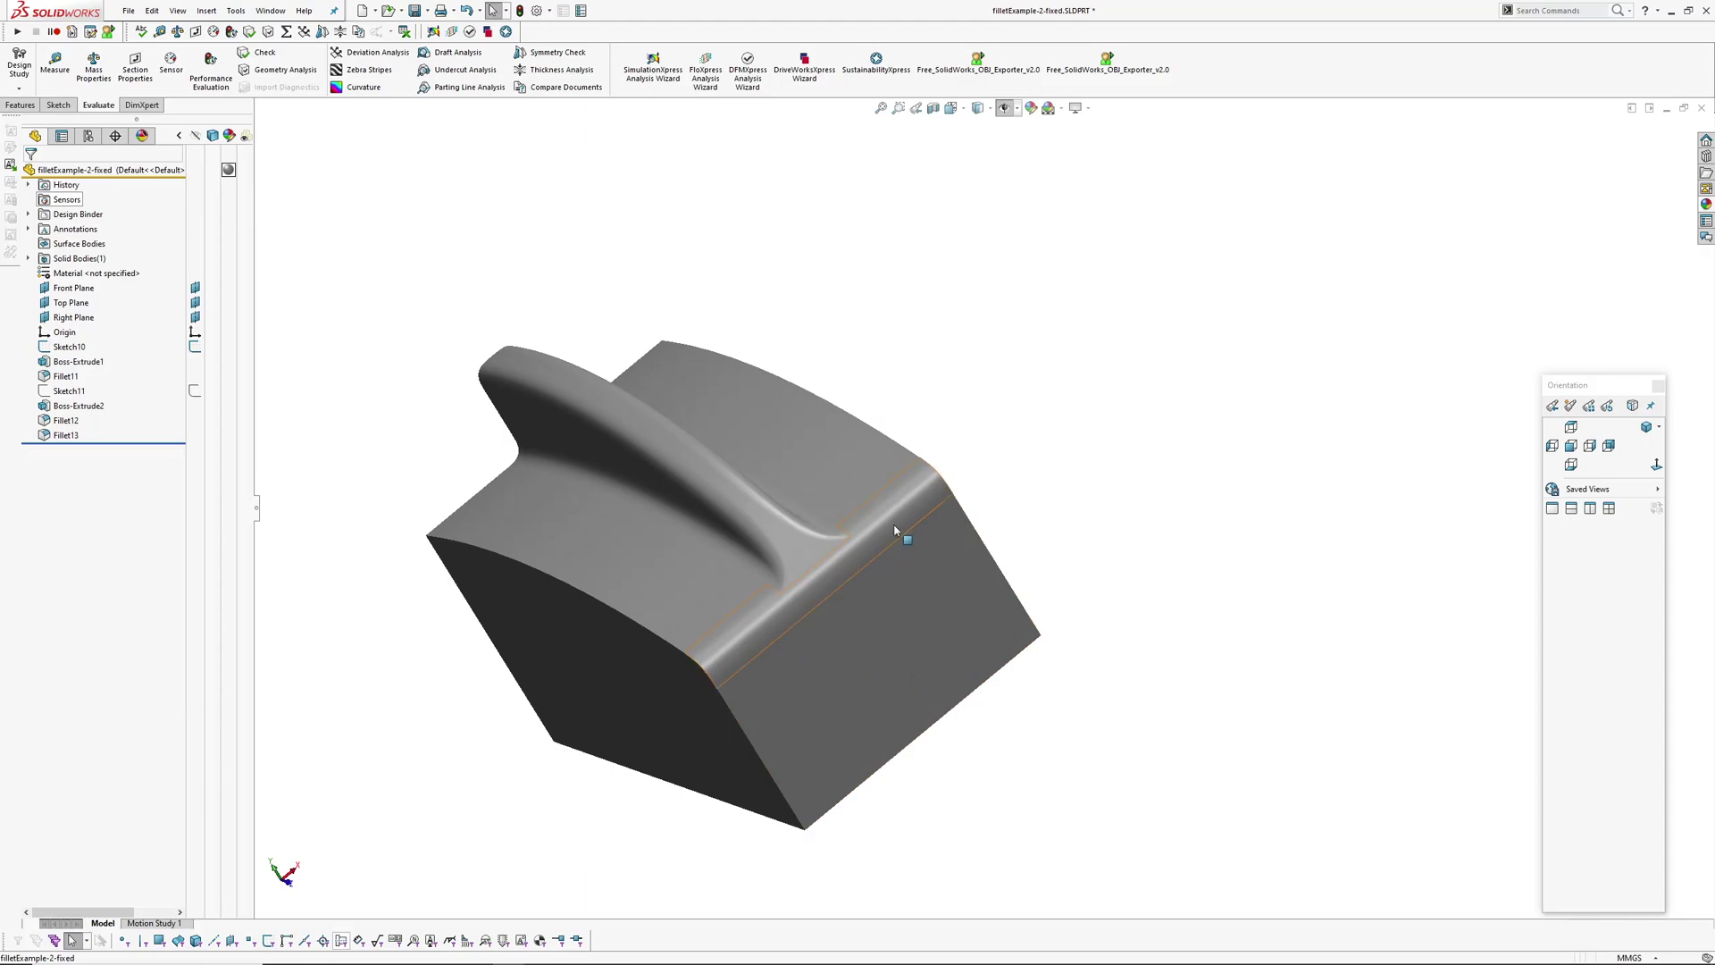
pyautogui.moveTo(893, 530); pyautogui.dragTo(934, 626, button='middle')
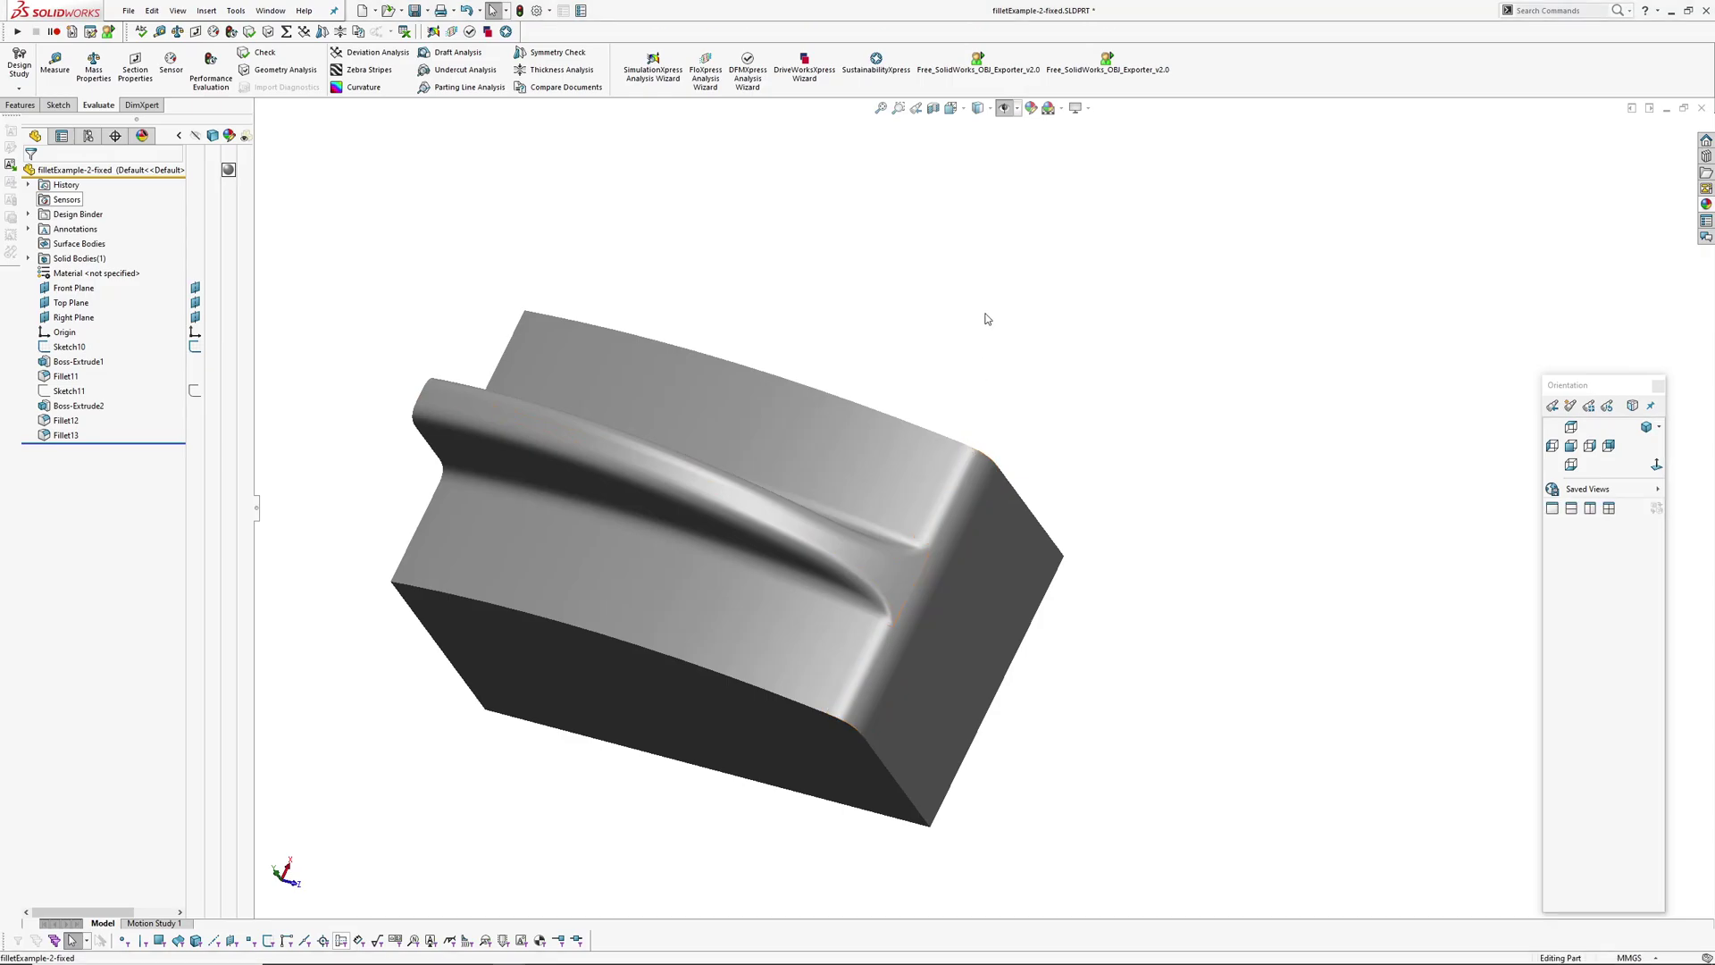
pyautogui.moveTo(919, 632); pyautogui.dragTo(559, 559, button='middle')
# Highlight the front edge fillet to examine where the rib joins it, and clear the selection.
pyautogui.click(485, 525)
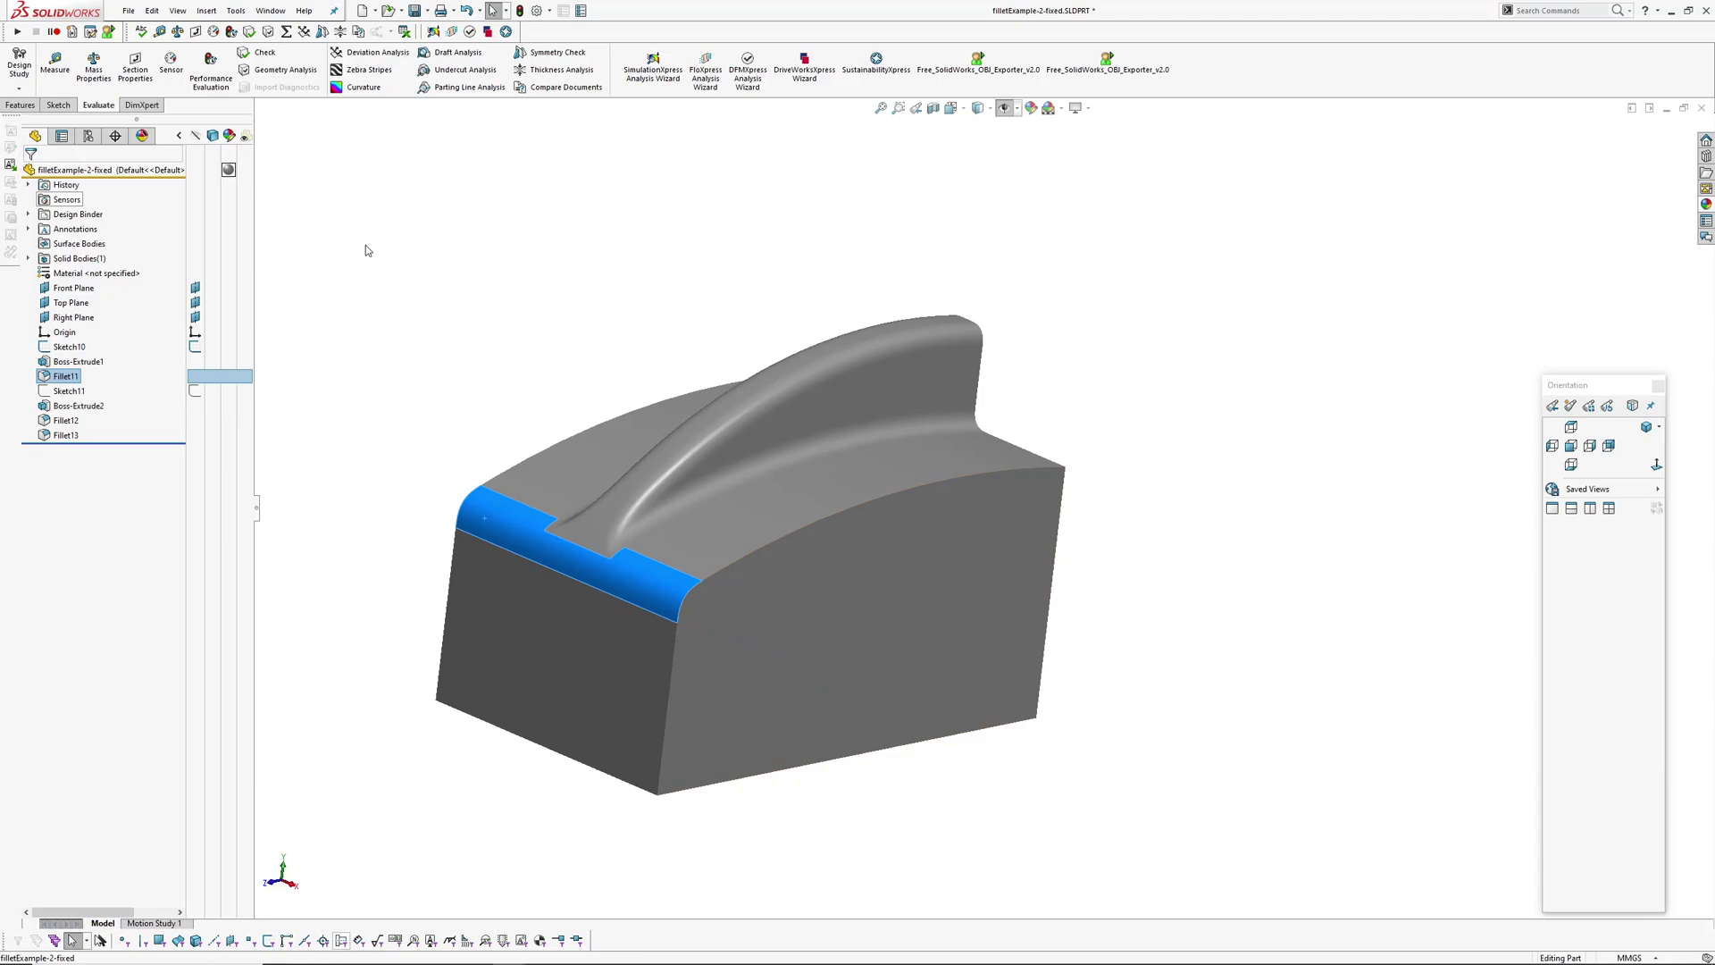
pyautogui.moveTo(738, 593); pyautogui.dragTo(713, 665, button='middle')
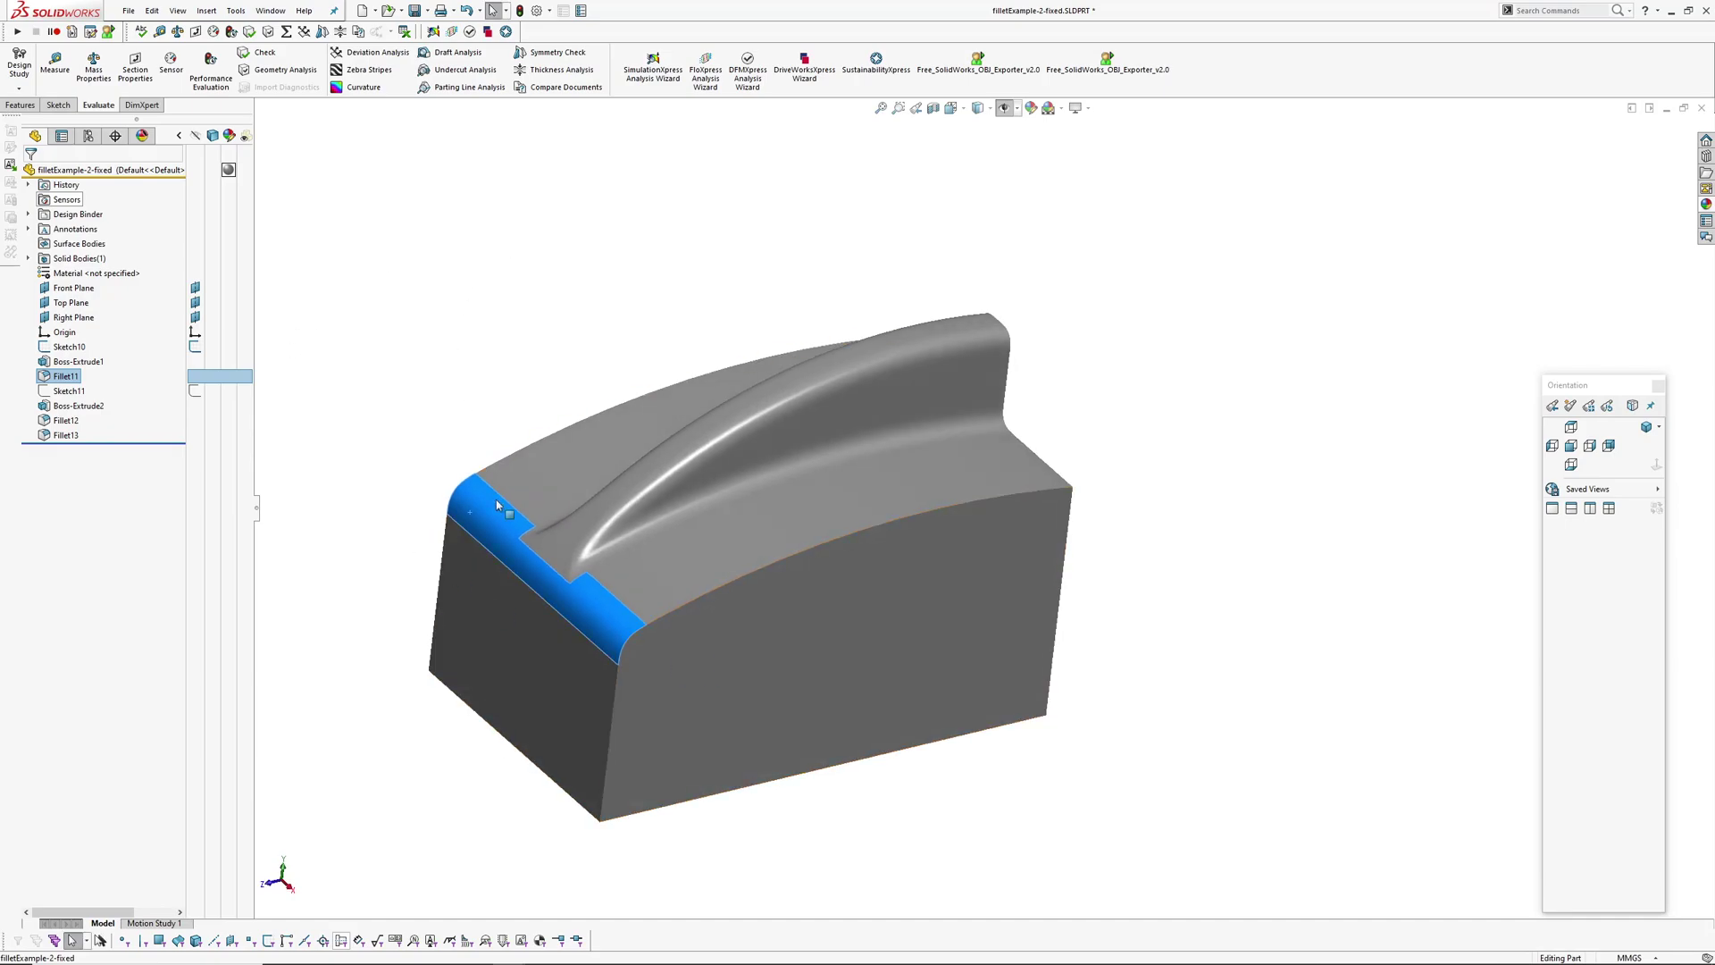
pyautogui.moveTo(722, 527); pyautogui.dragTo(494, 510, button='middle')
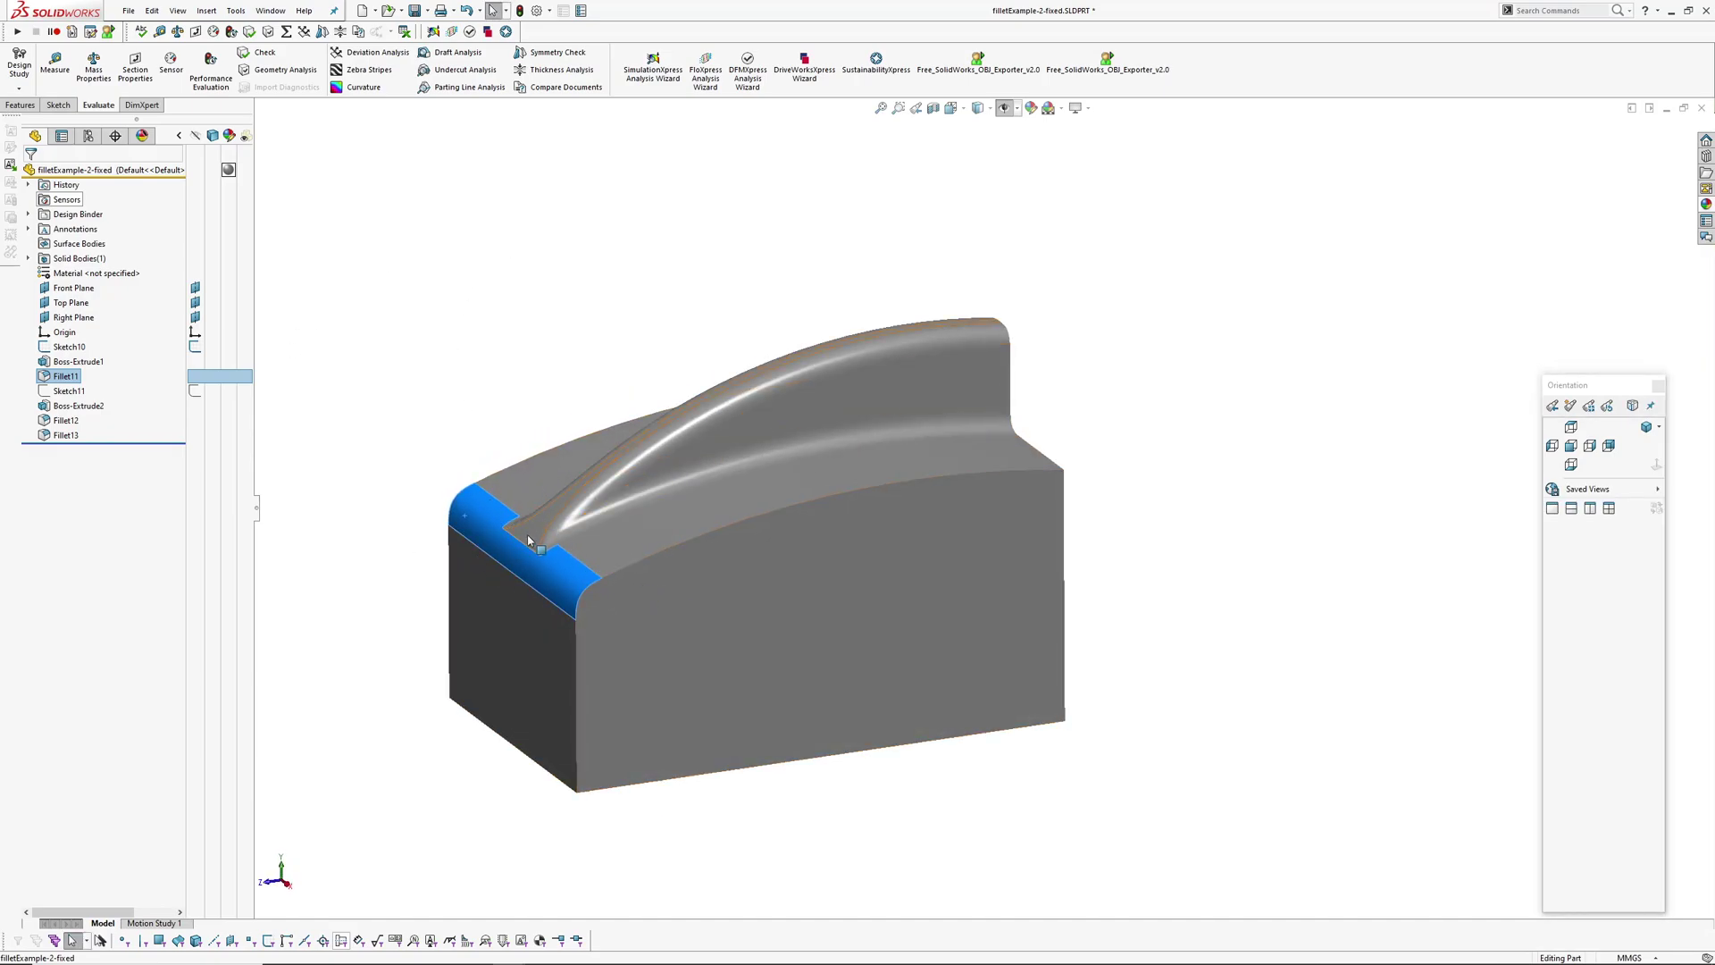
pyautogui.moveTo(891, 360); pyautogui.dragTo(926, 417, button='middle')
pyautogui.click(437, 337)
pyautogui.moveTo(678, 586); pyautogui.dragTo(831, 566, button='middle')
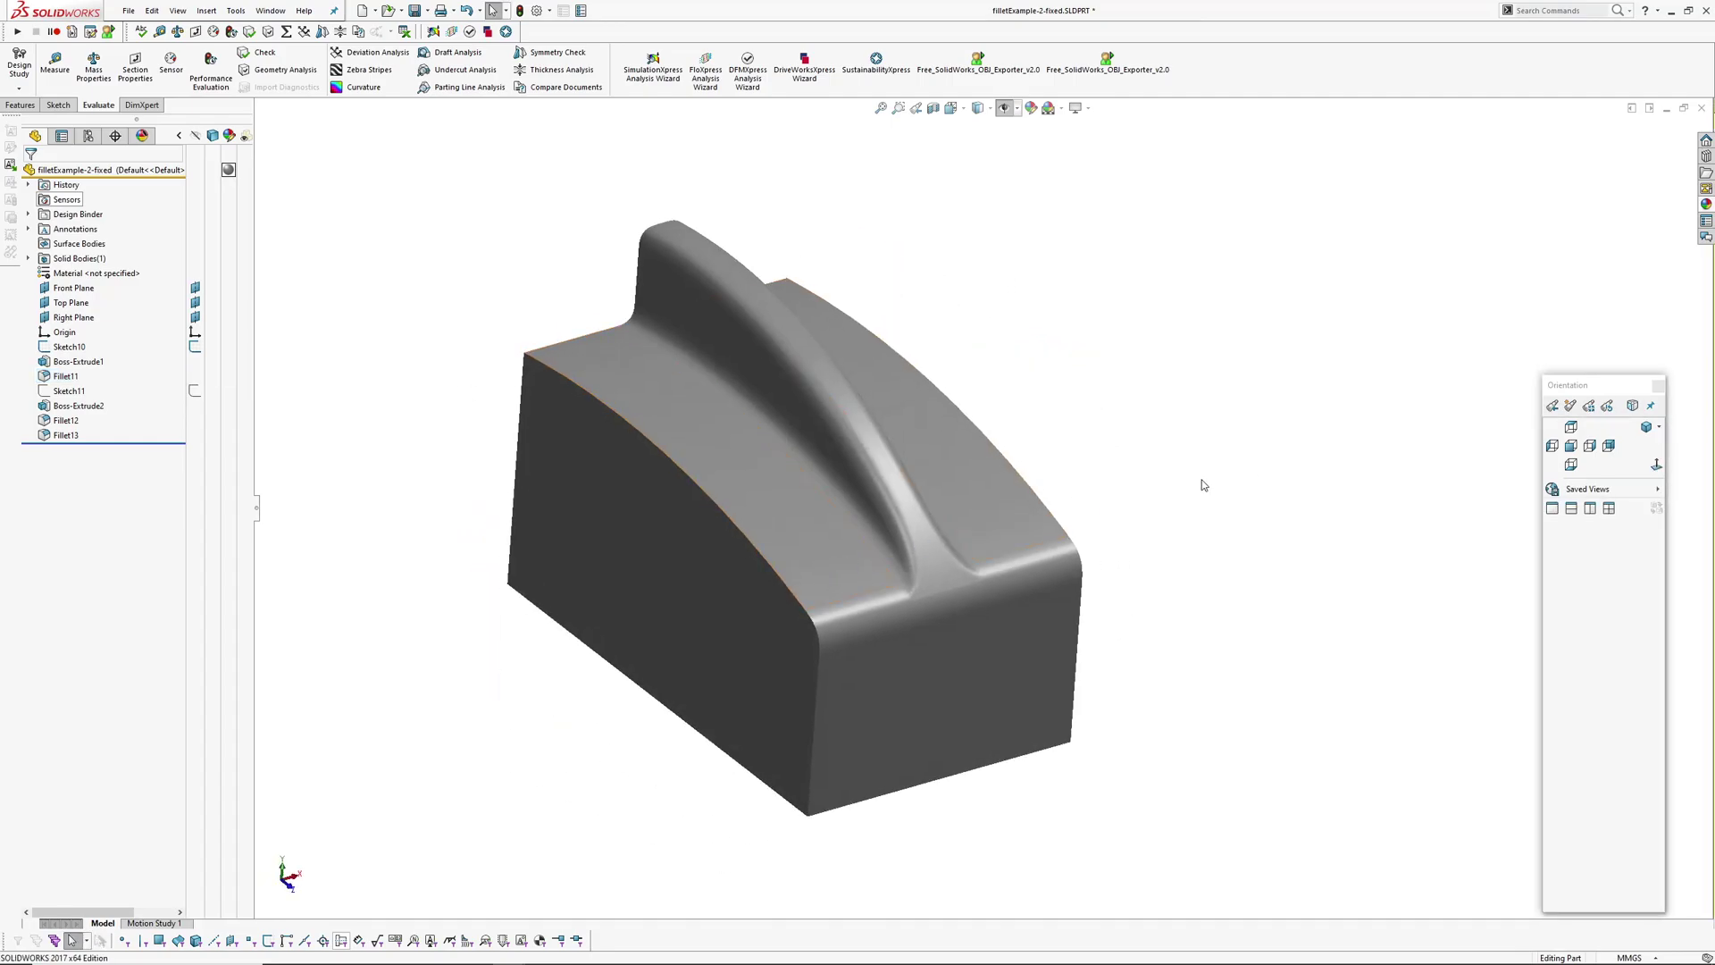
# Display the fixed part shaded with edges to review the face boundaries around the rib.
pyautogui.scroll(-5, 876, 486)
pyautogui.scroll(8, 970, 490)
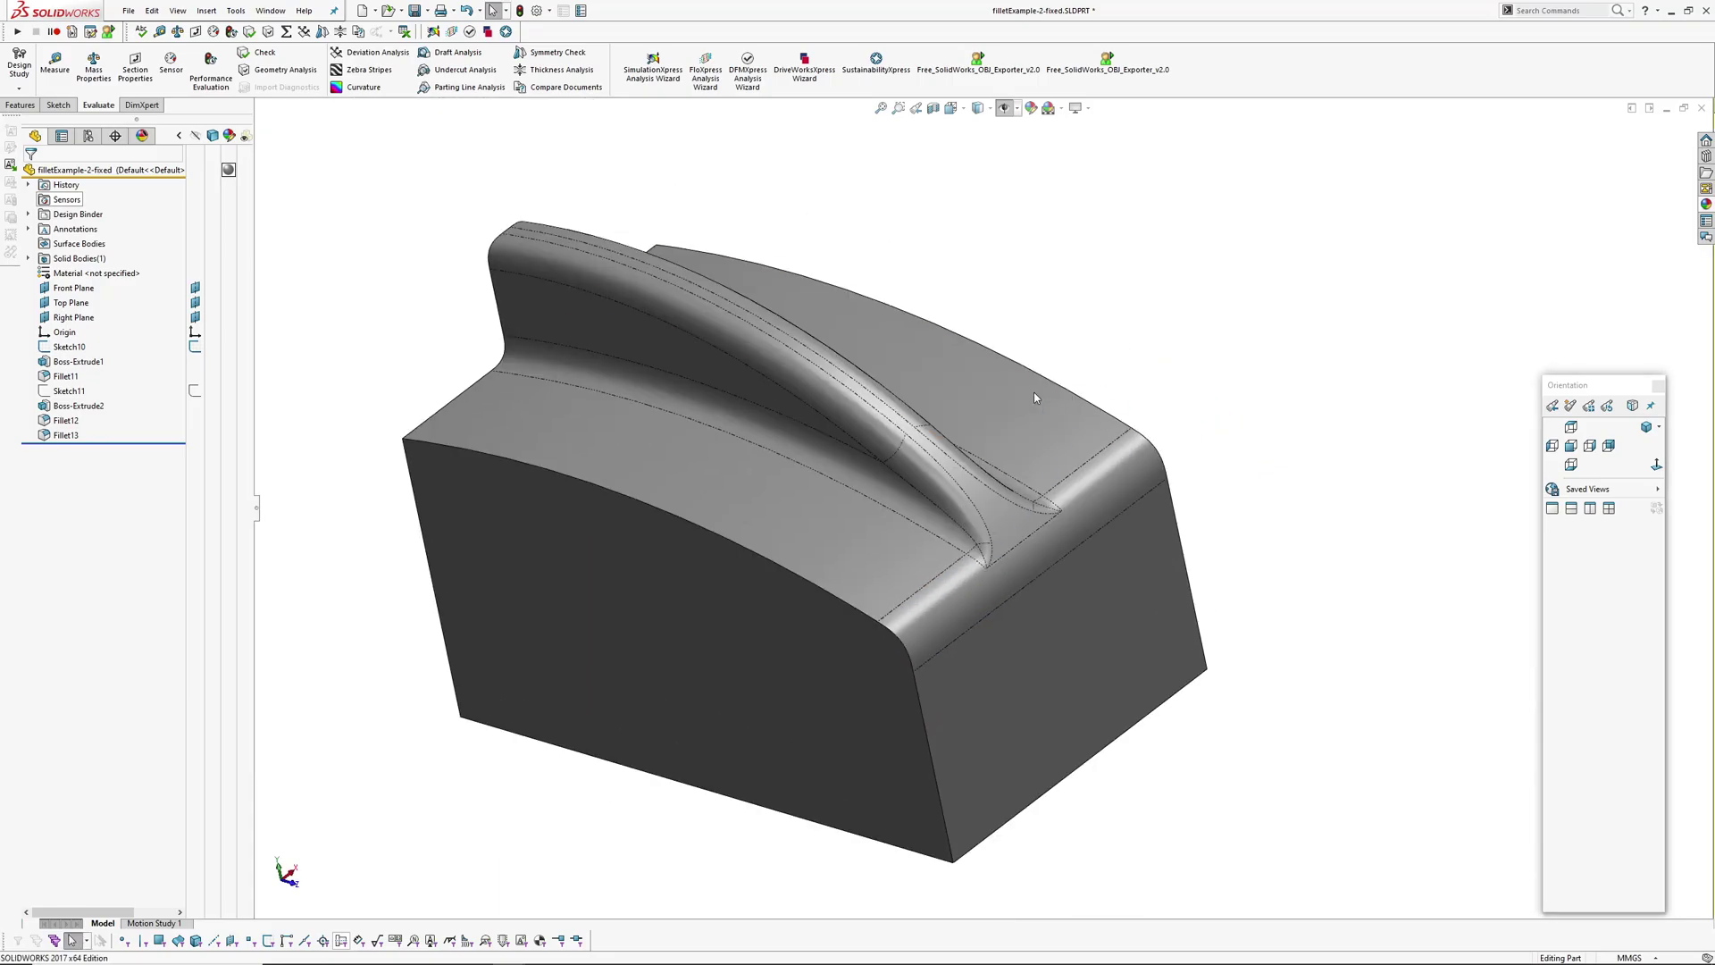
pyautogui.moveTo(1034, 406); pyautogui.dragTo(1152, 294, button='middle')
pyautogui.moveTo(1127, 362); pyautogui.dragTo(764, 686, button='middle')
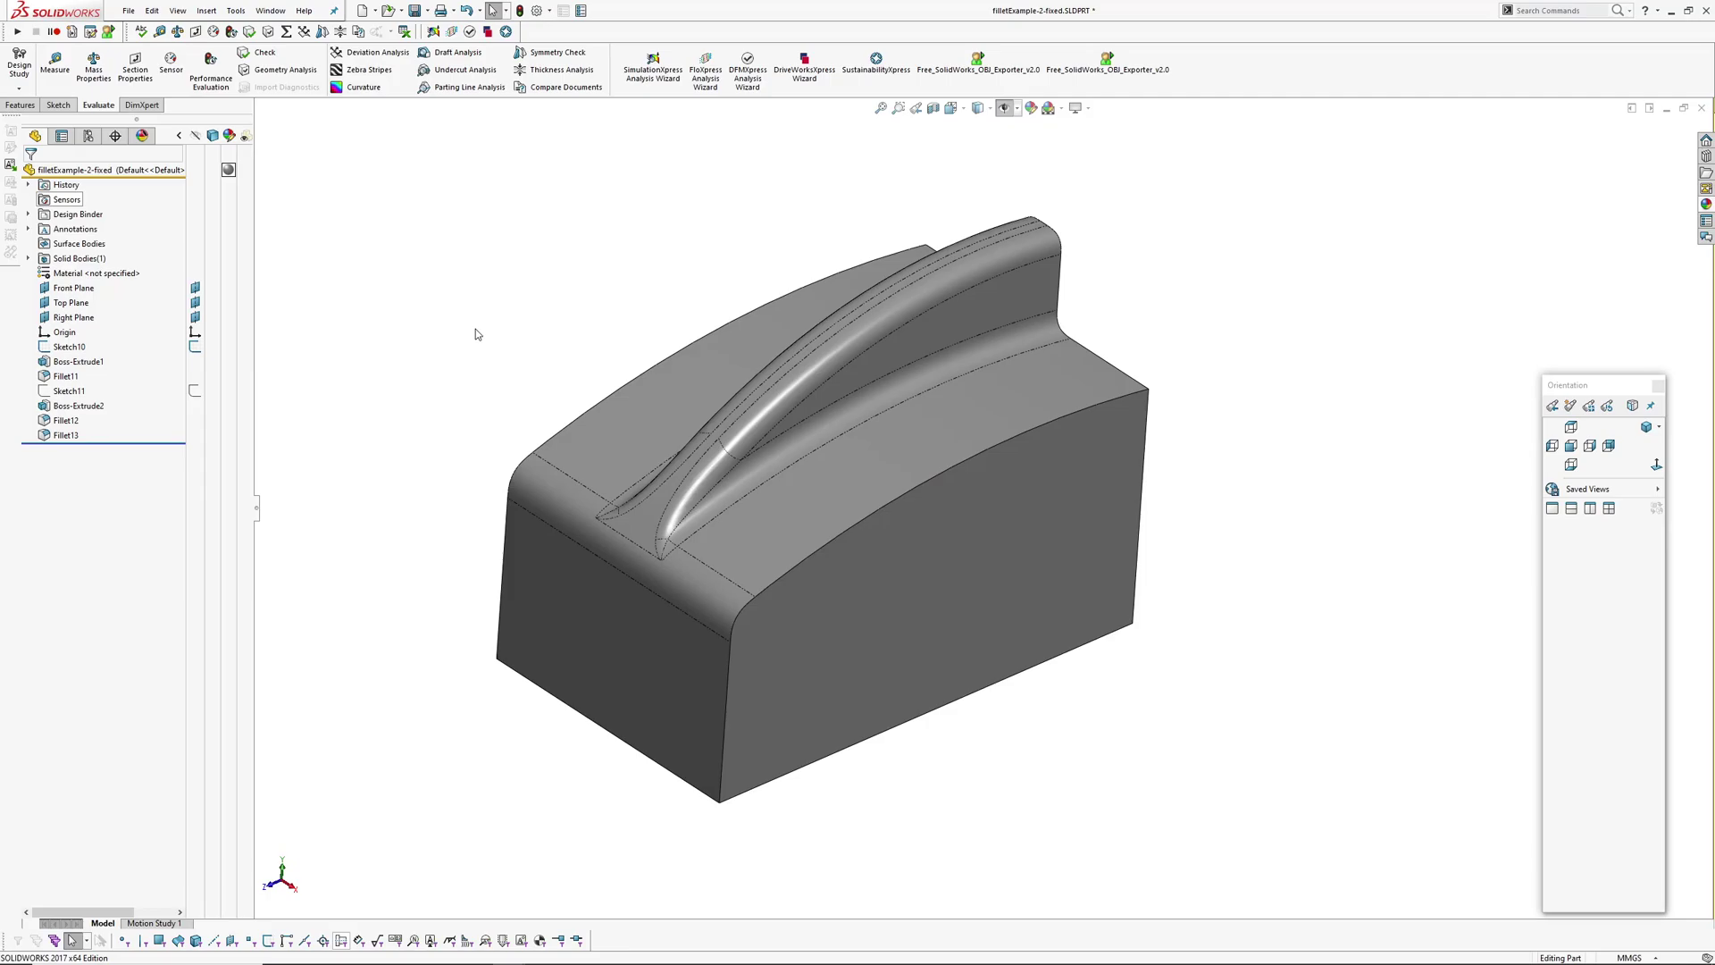
pyautogui.keyDown('ctrl'); pyautogui.moveTo(524, 293); pyautogui.dragTo(534, 315, button='middle'); pyautogui.keyUp('ctrl')
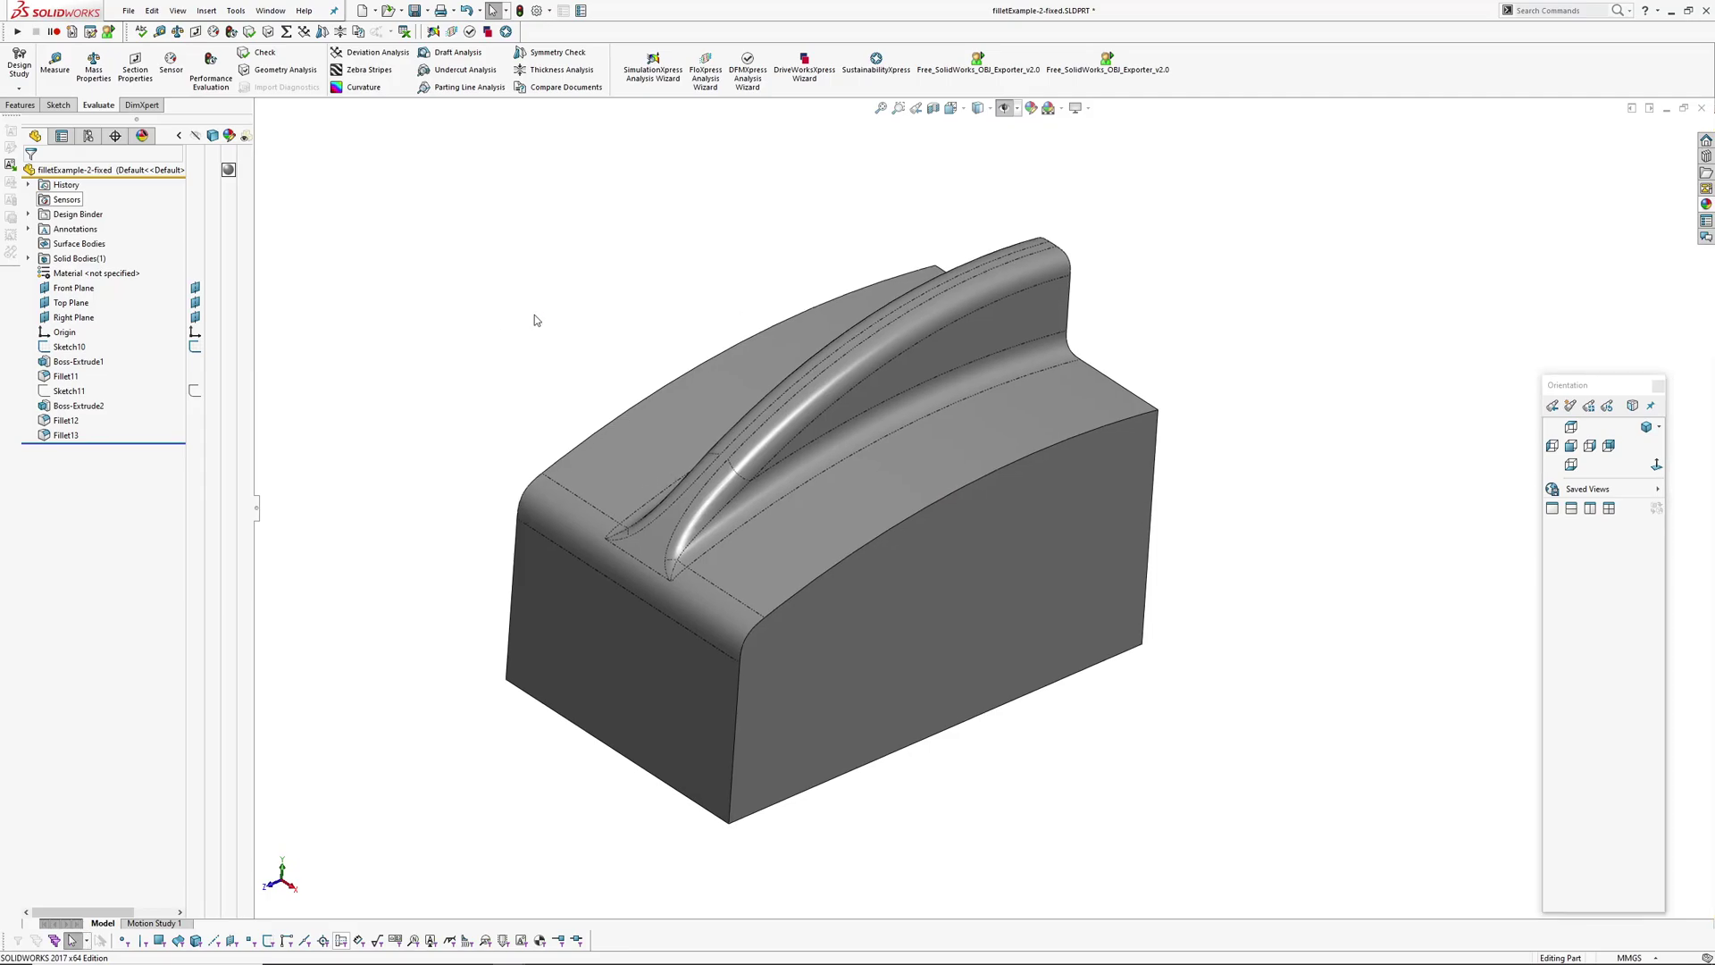